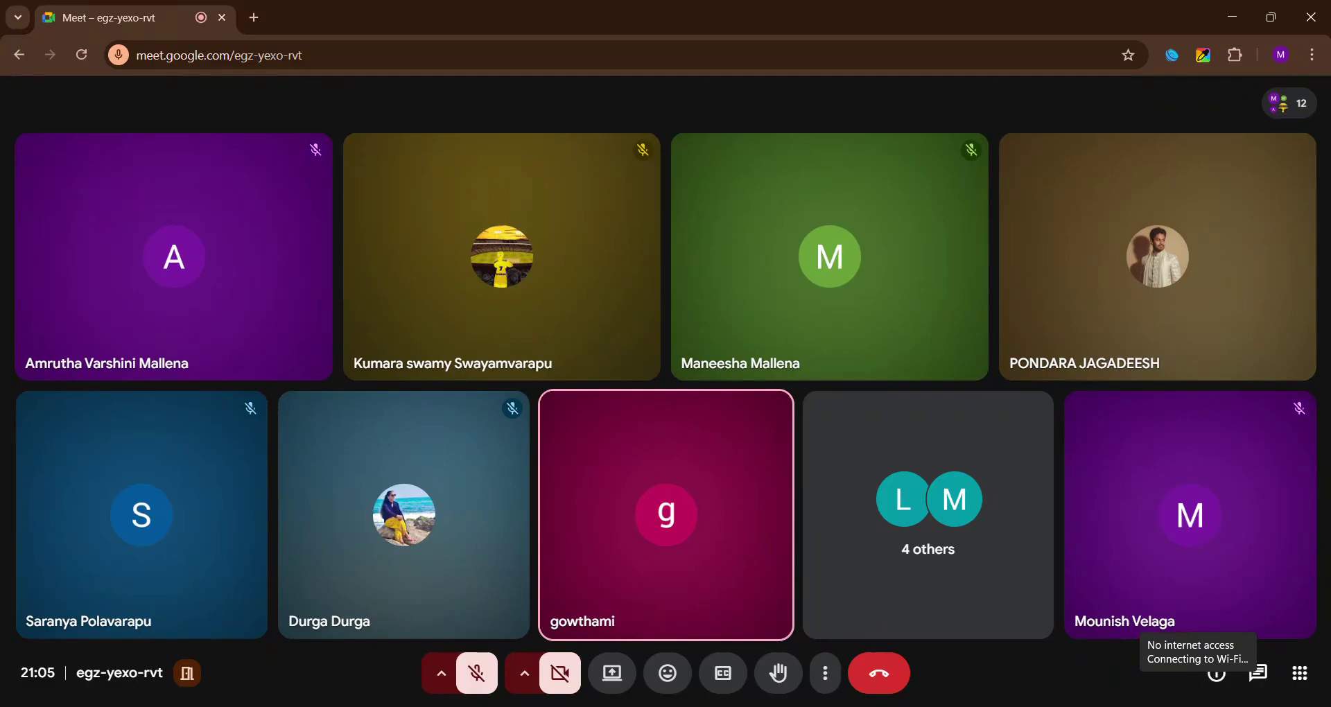
Check which Wi-Fi networks are available to the computer during the meeting
left_click(1202, 706)
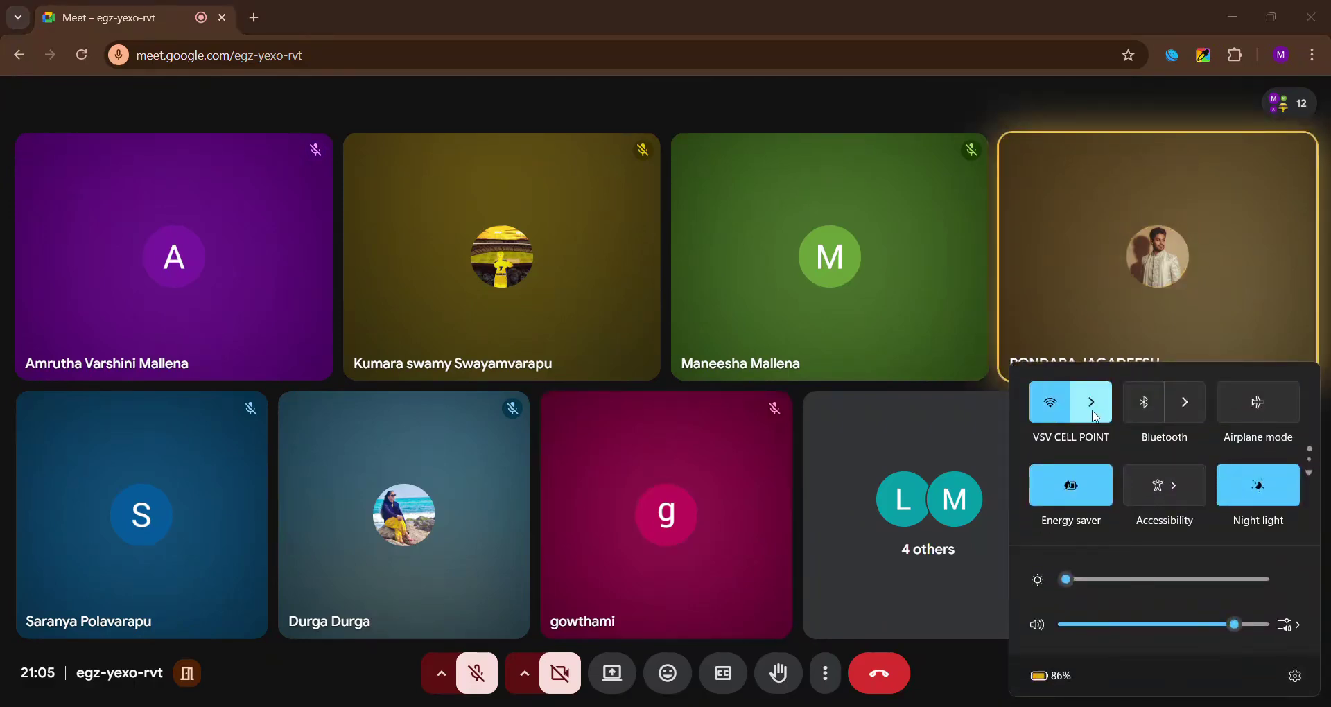
left_click(1093, 414)
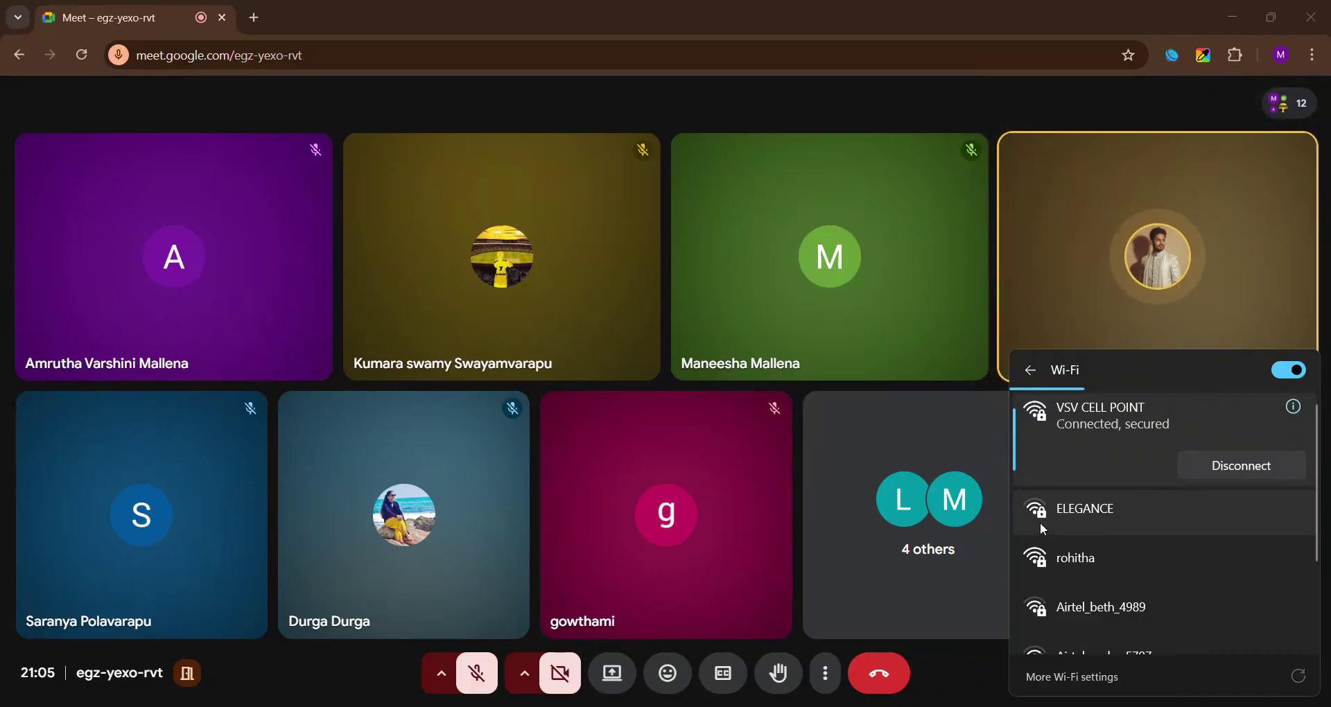
left_click(1032, 374)
left_click(1038, 329)
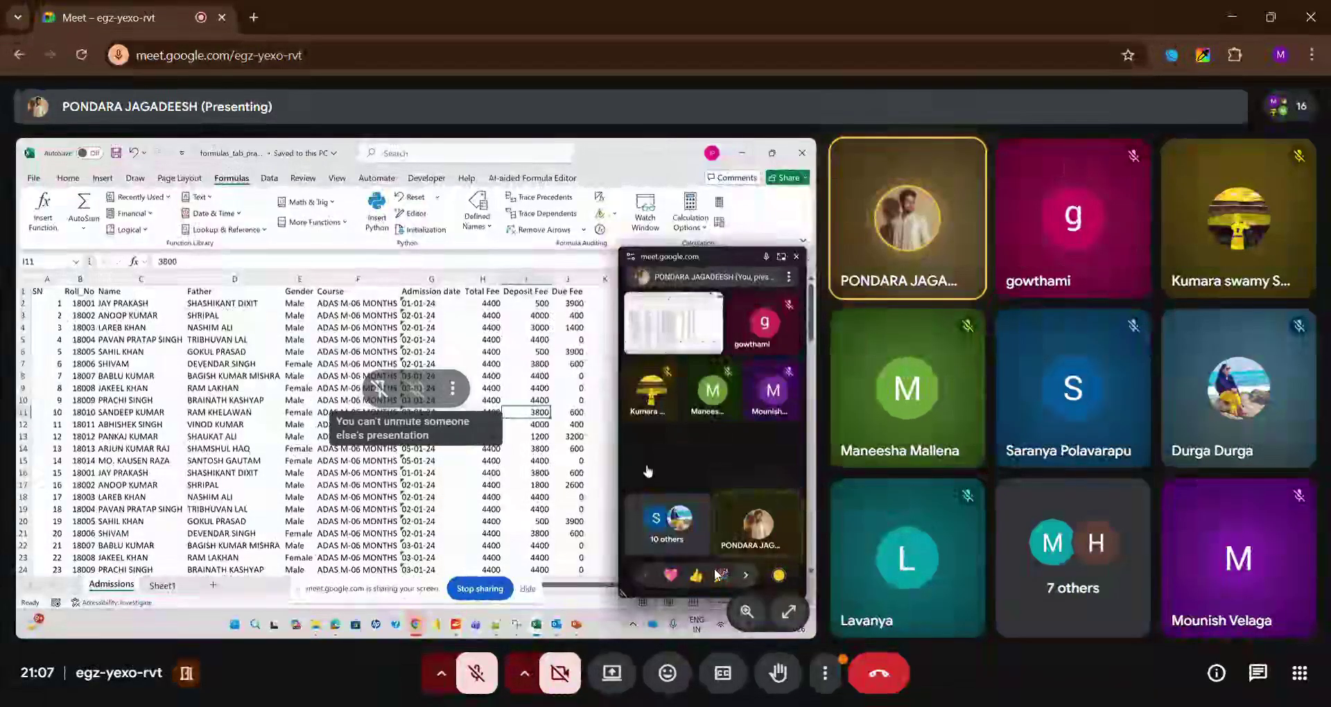
Expand the shared presentation to full screen
left_click(784, 609)
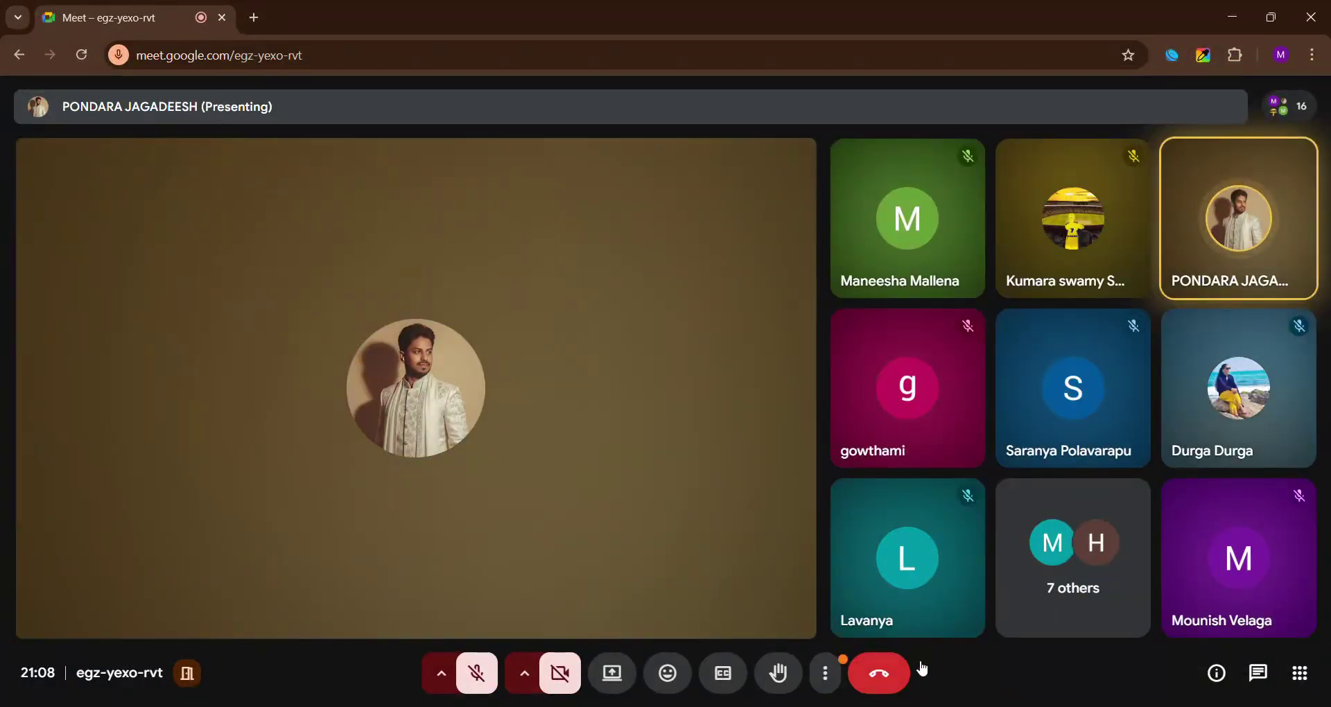
Switch the Wi-Fi connection from VSV CELL POINT to the secured network listed directly below it
key("super+a")
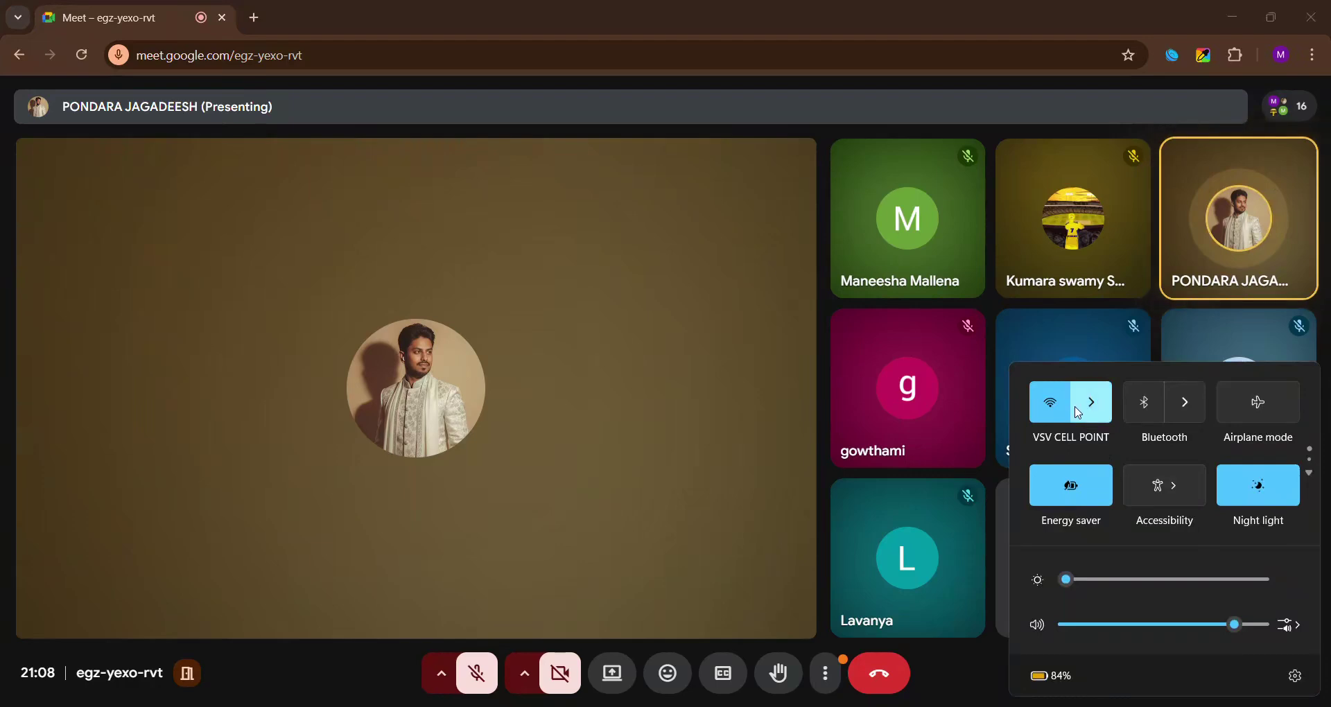
left_click(1087, 410)
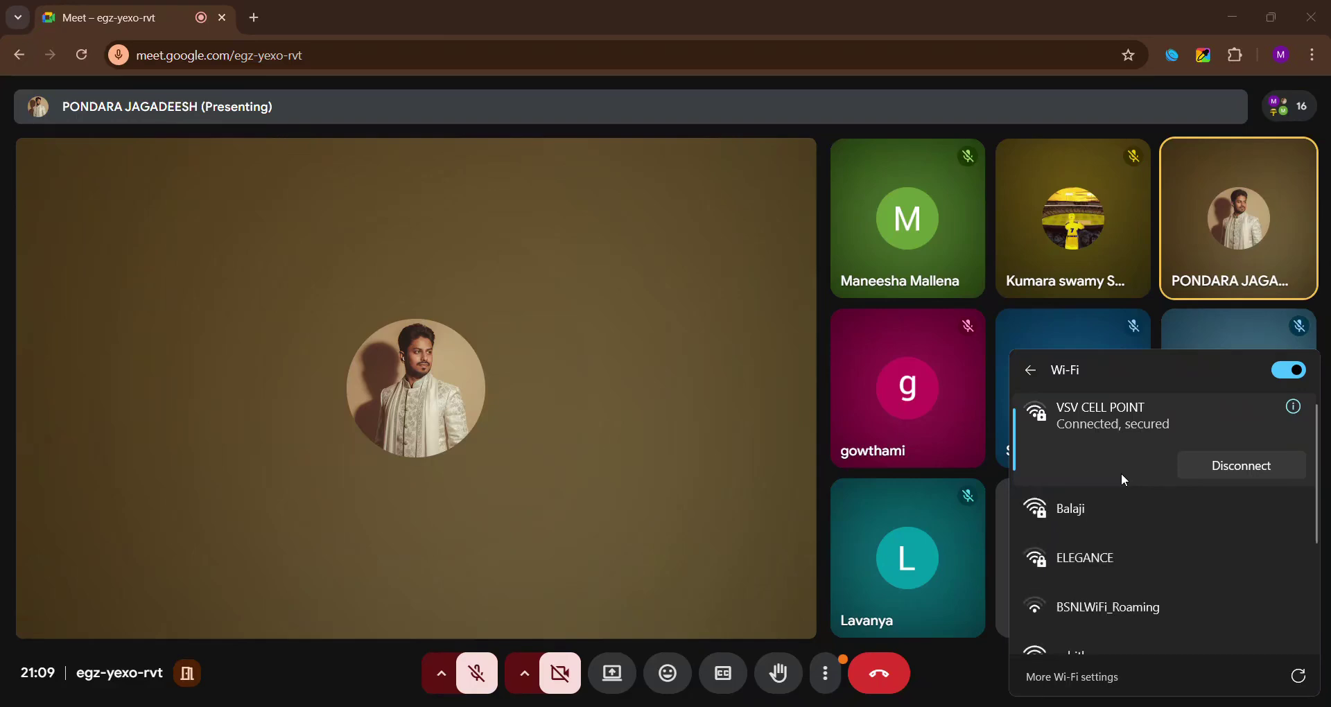
left_click(1121, 499)
left_click(1202, 540)
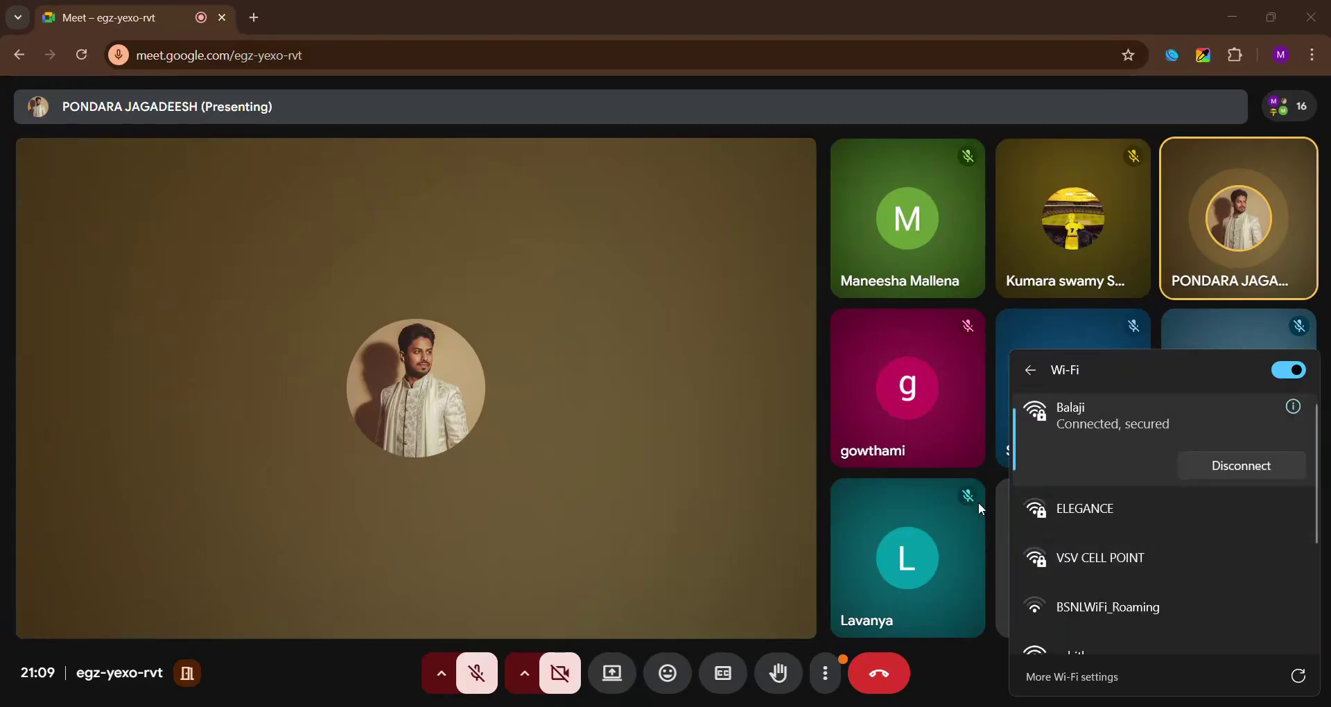
left_click(618, 502)
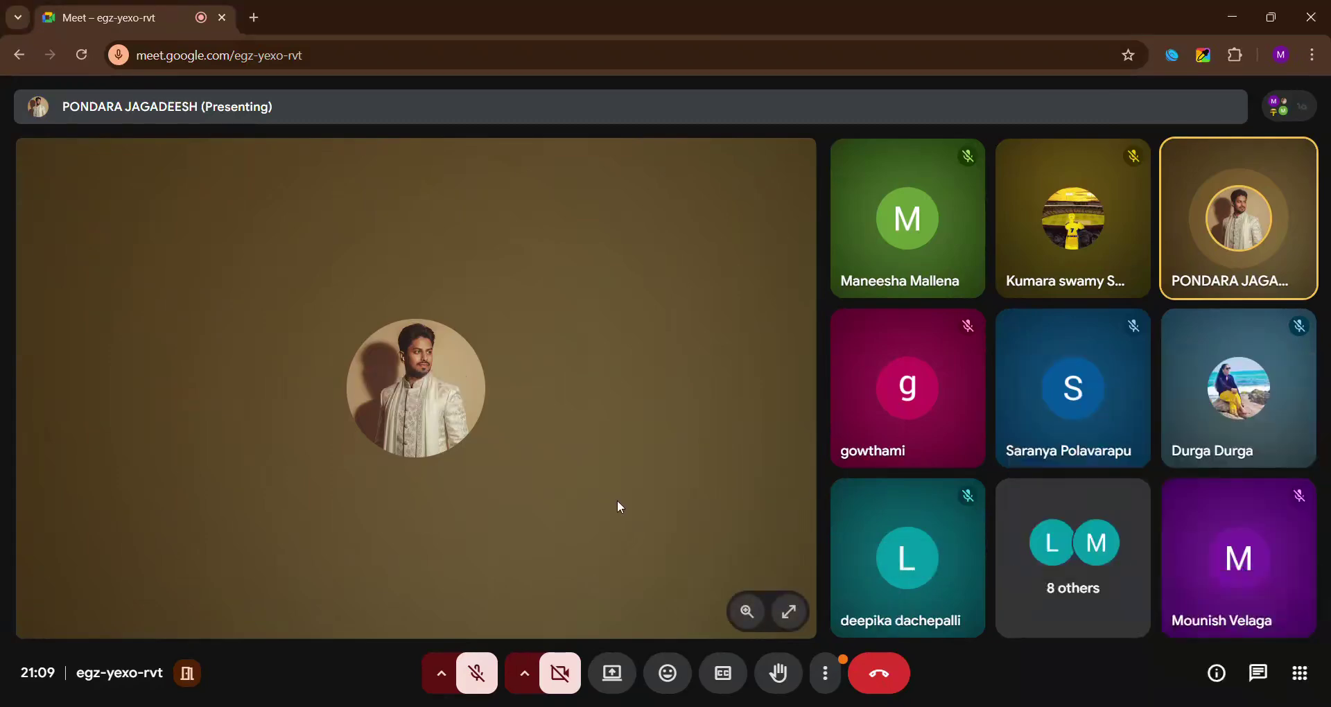
View the shared presentation full screen and show the Automate commands of the formulas_tab_practice workbook
left_click(790, 609)
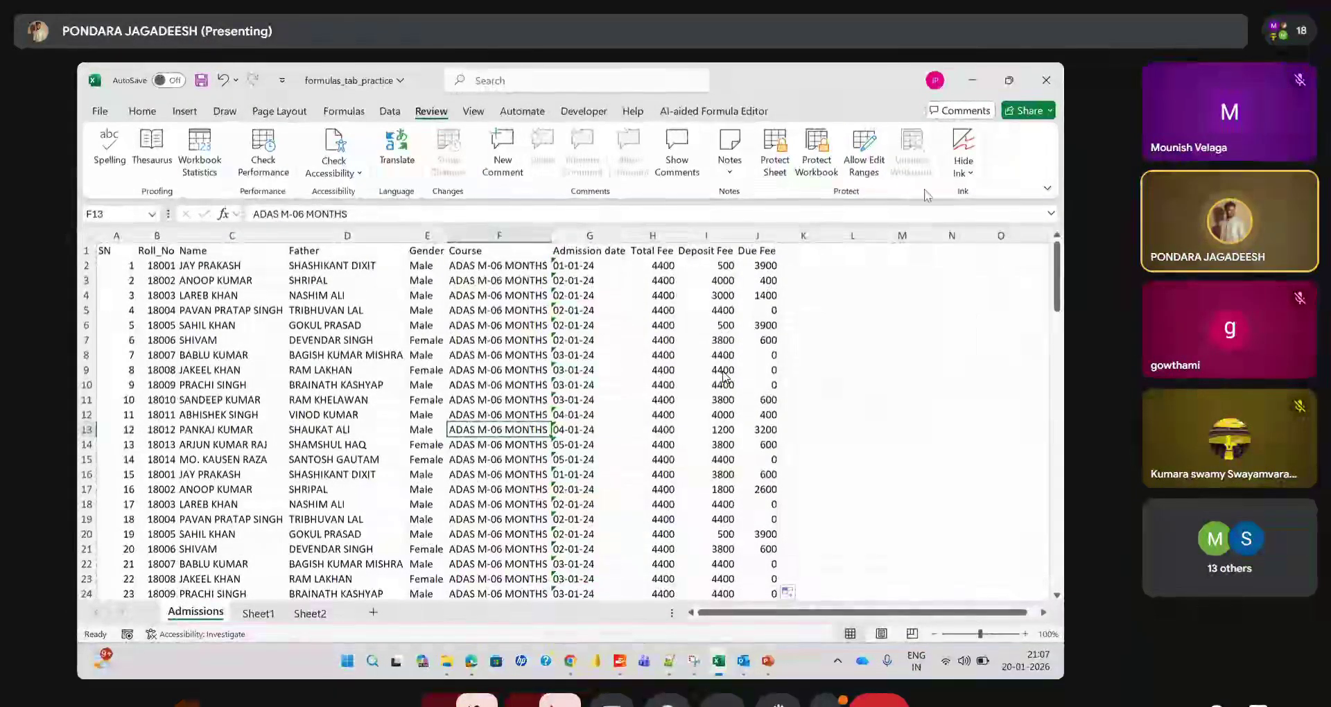
key("XF86AudioRaiseVolume")
left_click(524, 114)
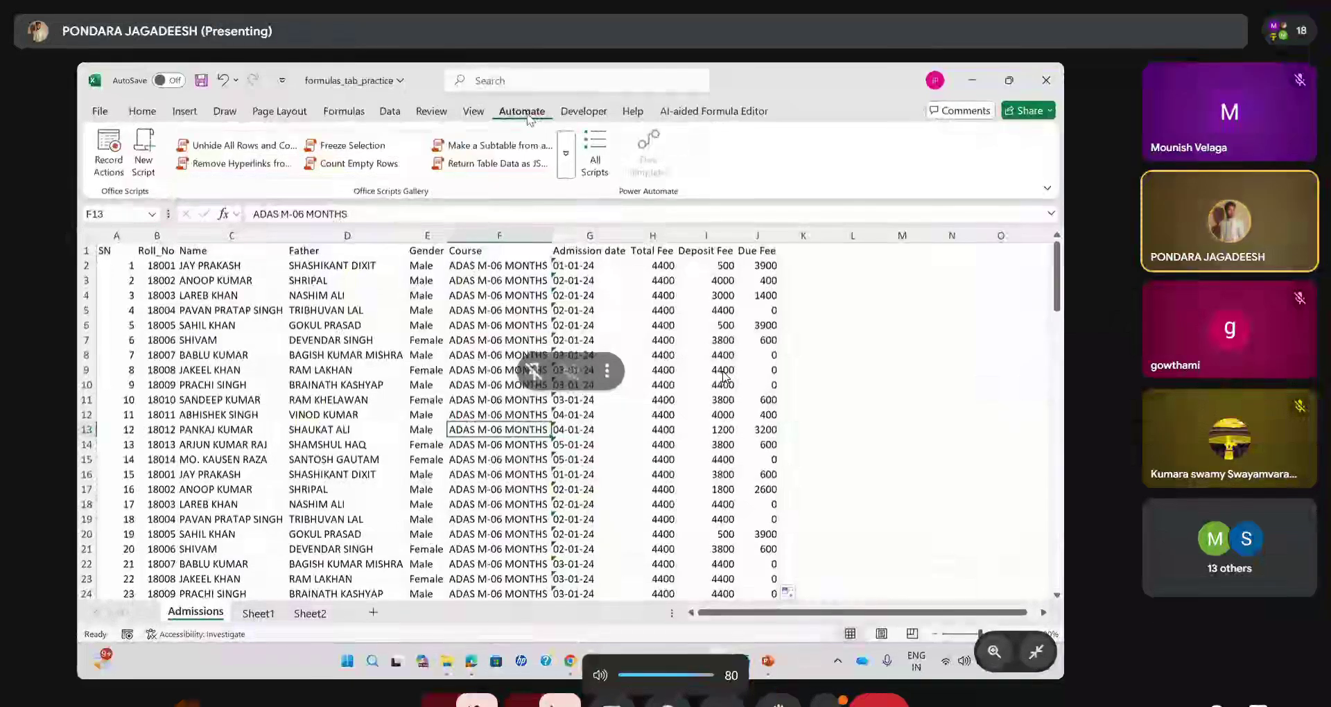
Lower the computer's sound volume by many increments while the presentation is playing
key("XF86AudioLowerVolume")
key("XF86AudioLowerVolume")
key("XF86AudioLowerVolume")
key("XF86AudioLowerVolume")
key("XF86AudioLowerVolume")
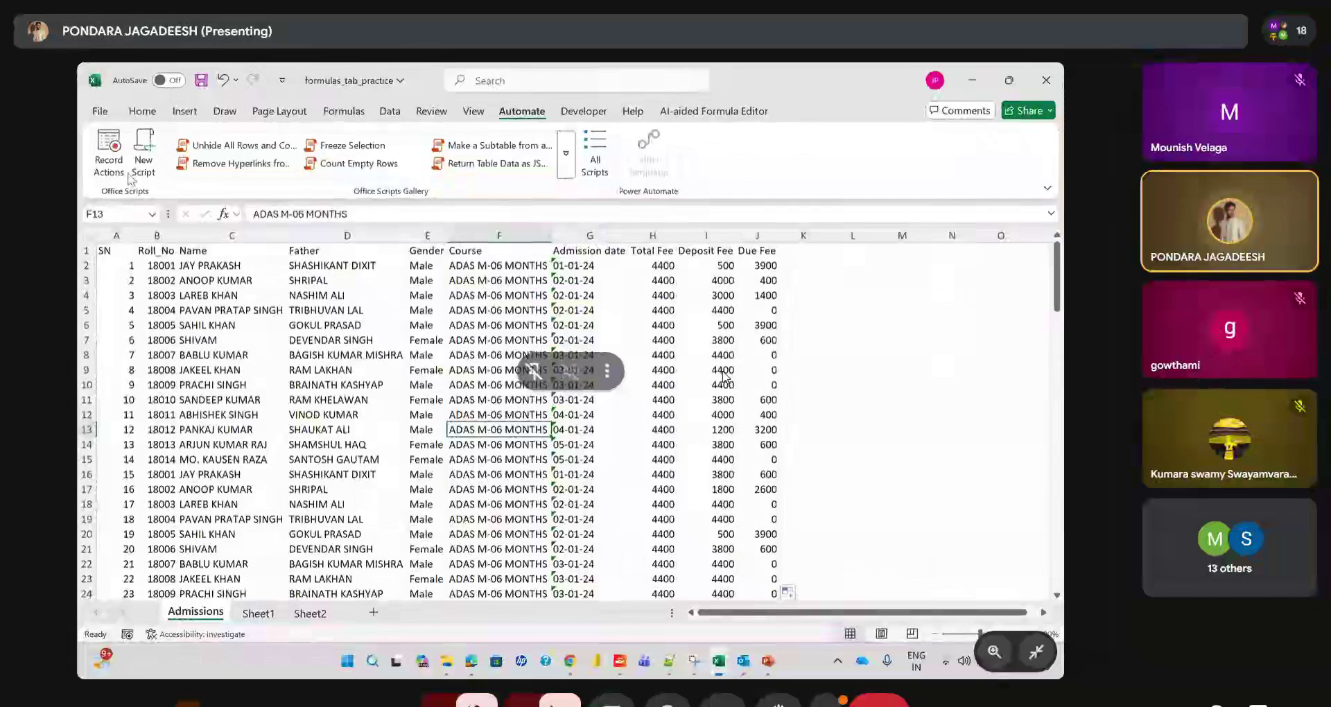
key("XF86AudioLowerVolume")
key("XF86AudioLowerVolume")
key("XF86AudioLowerVolume")
key("XF86AudioLowerVolume")
key("XF86AudioLowerVolume")
key("XF86AudioLowerVolume")
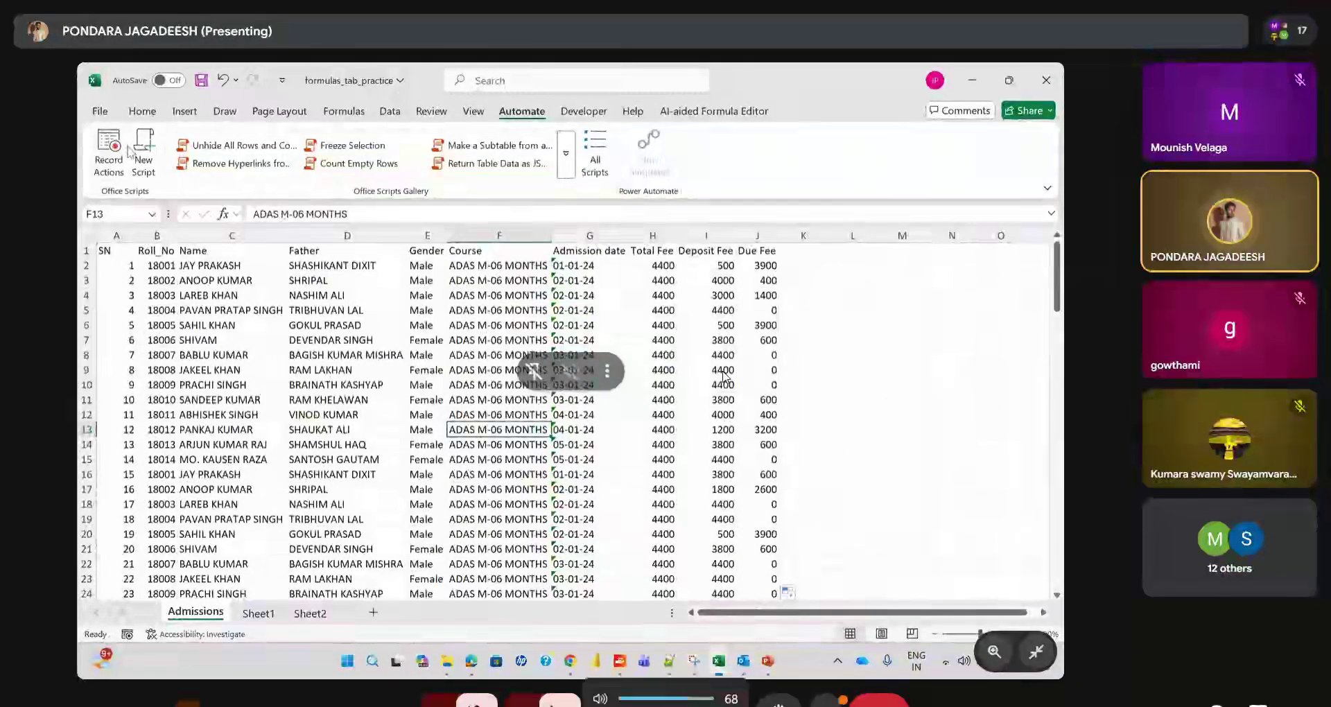
key("XF86AudioLowerVolume")
key("XF86AudioLowerVolume")
key("XF86AudioLowerVolume")
key("XF86AudioLowerVolume")
key("XF86AudioLowerVolume")
key("XF86AudioLowerVolume")
key("XF86AudioLowerVolume")
key("XF86AudioLowerVolume")
key("XF86AudioLowerVolume")
key("XF86AudioLowerVolume")
key("XF86AudioLowerVolume")
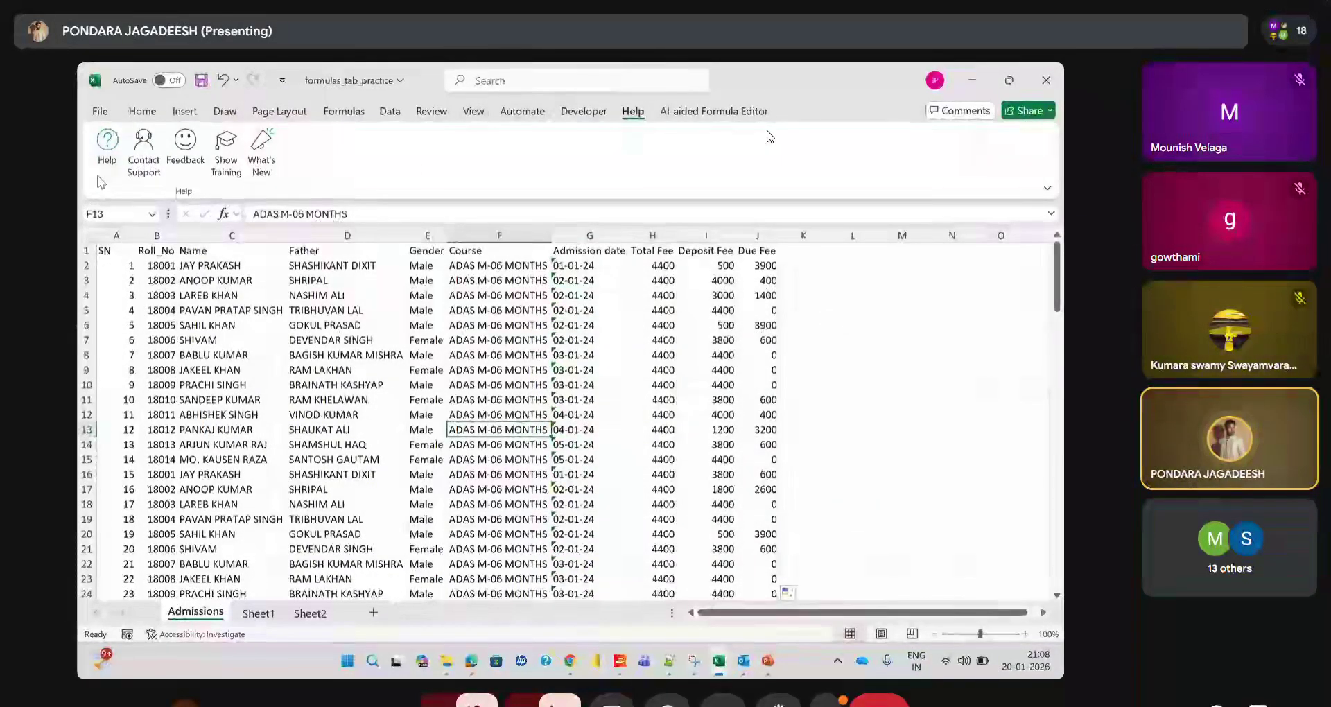
Review the AI-aided Formula Editor commands, the Formulas commands and the available Calculation Options
left_click(721, 114)
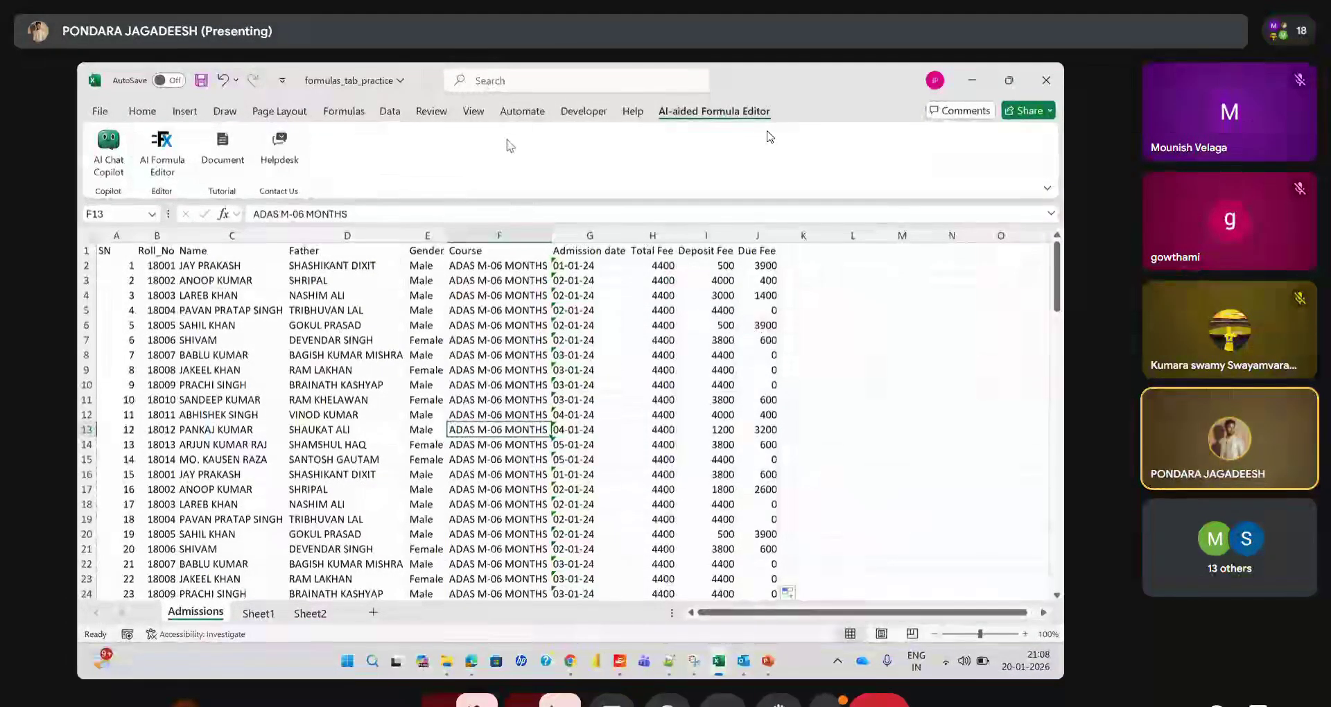
left_click(346, 113)
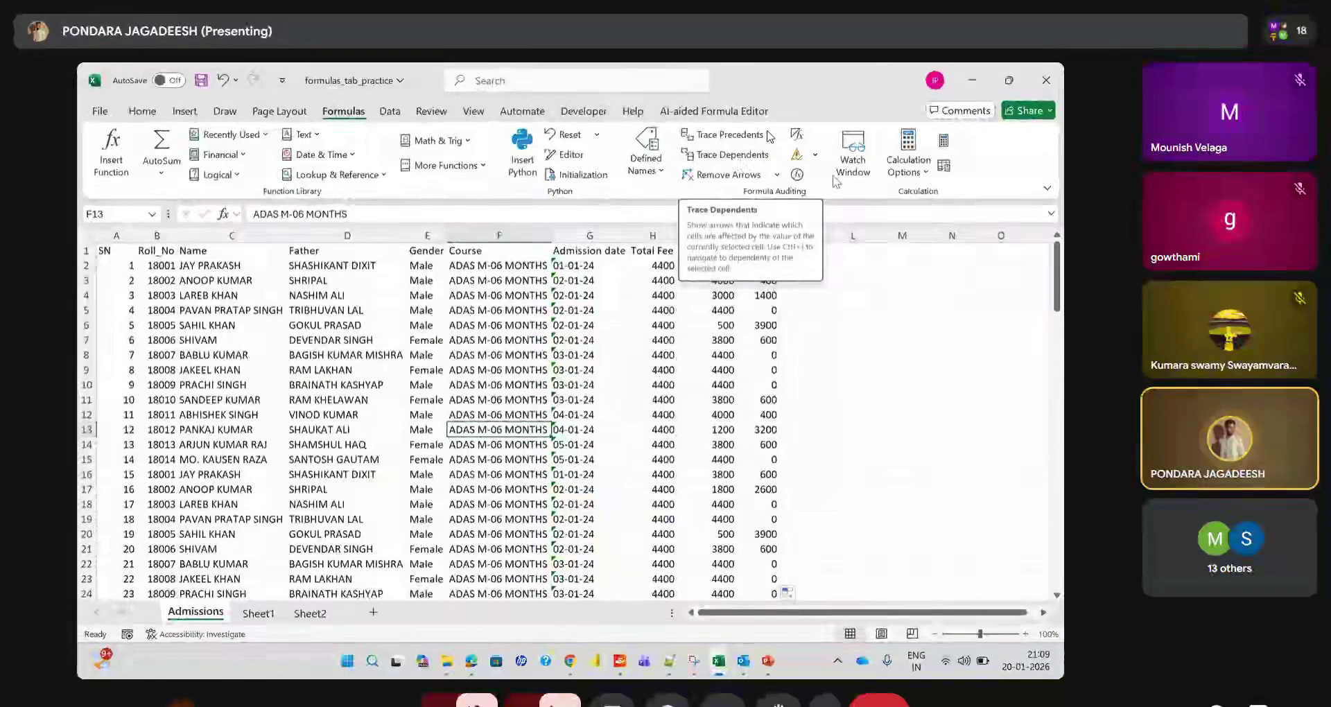
left_click(926, 173)
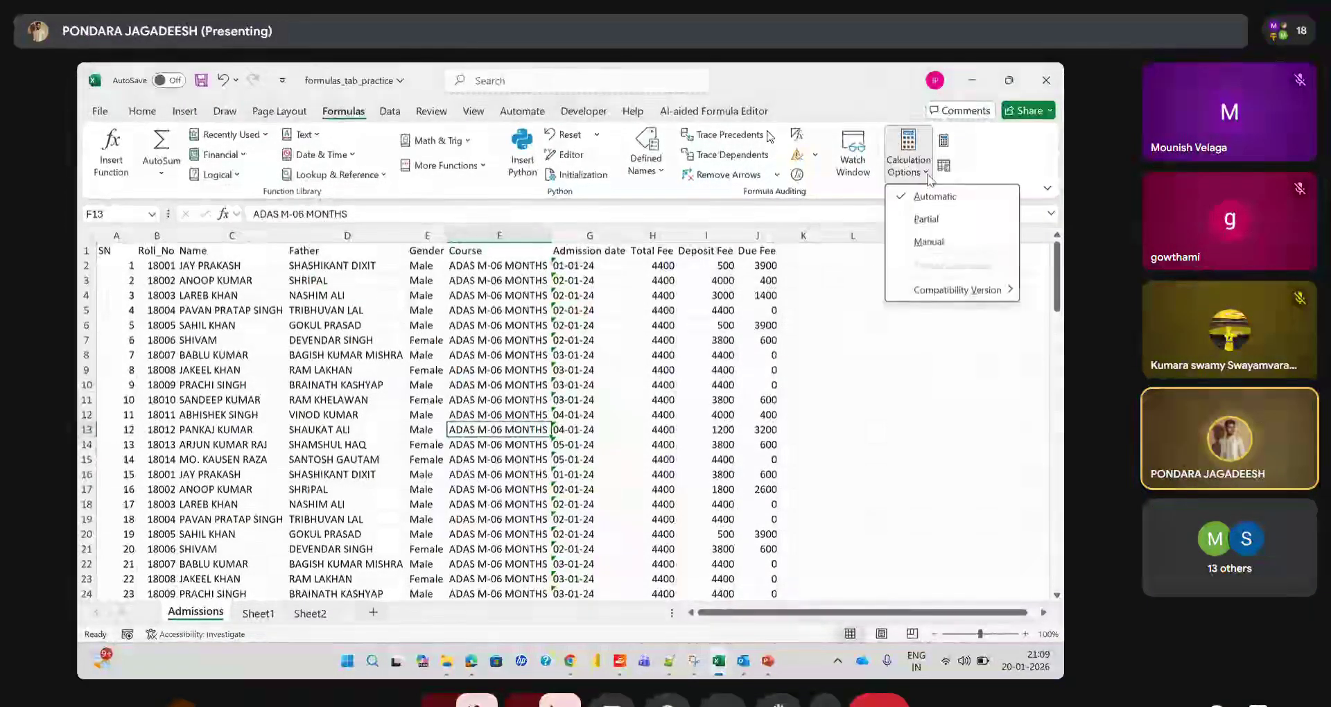
left_click(939, 311)
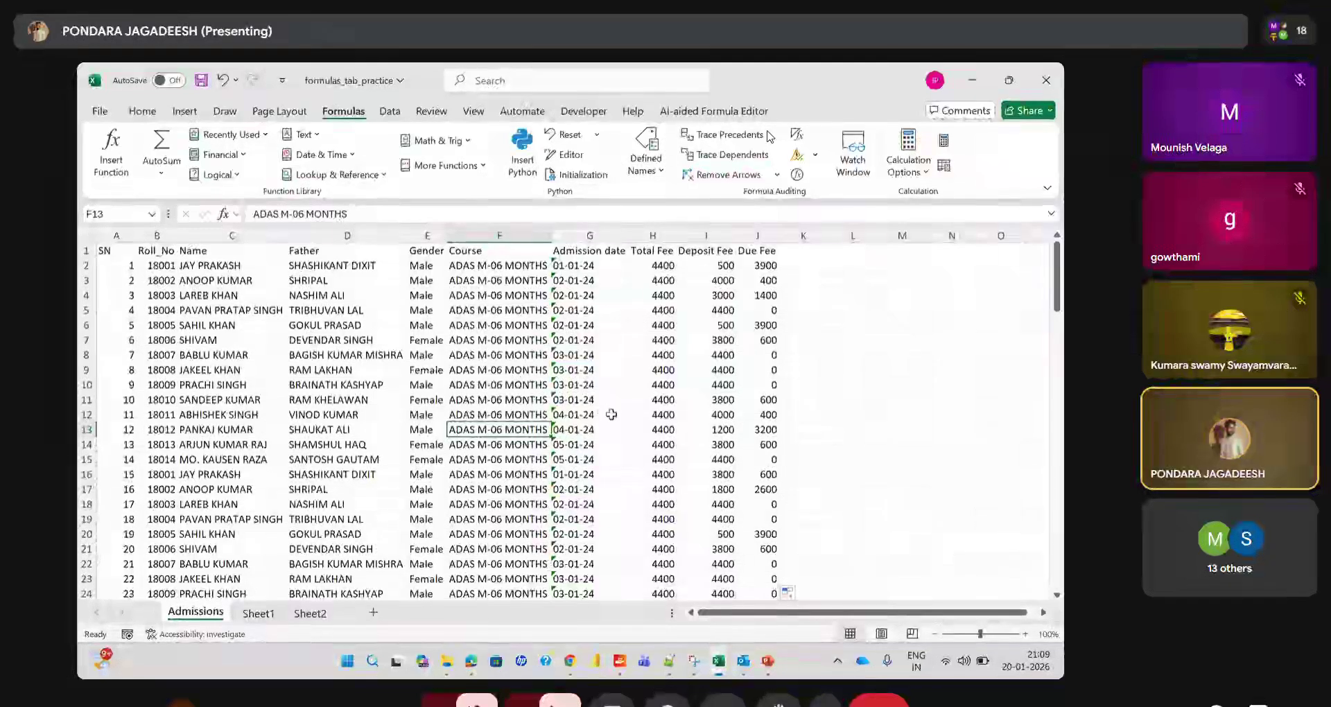
scroll(611, 414, "down", 1)
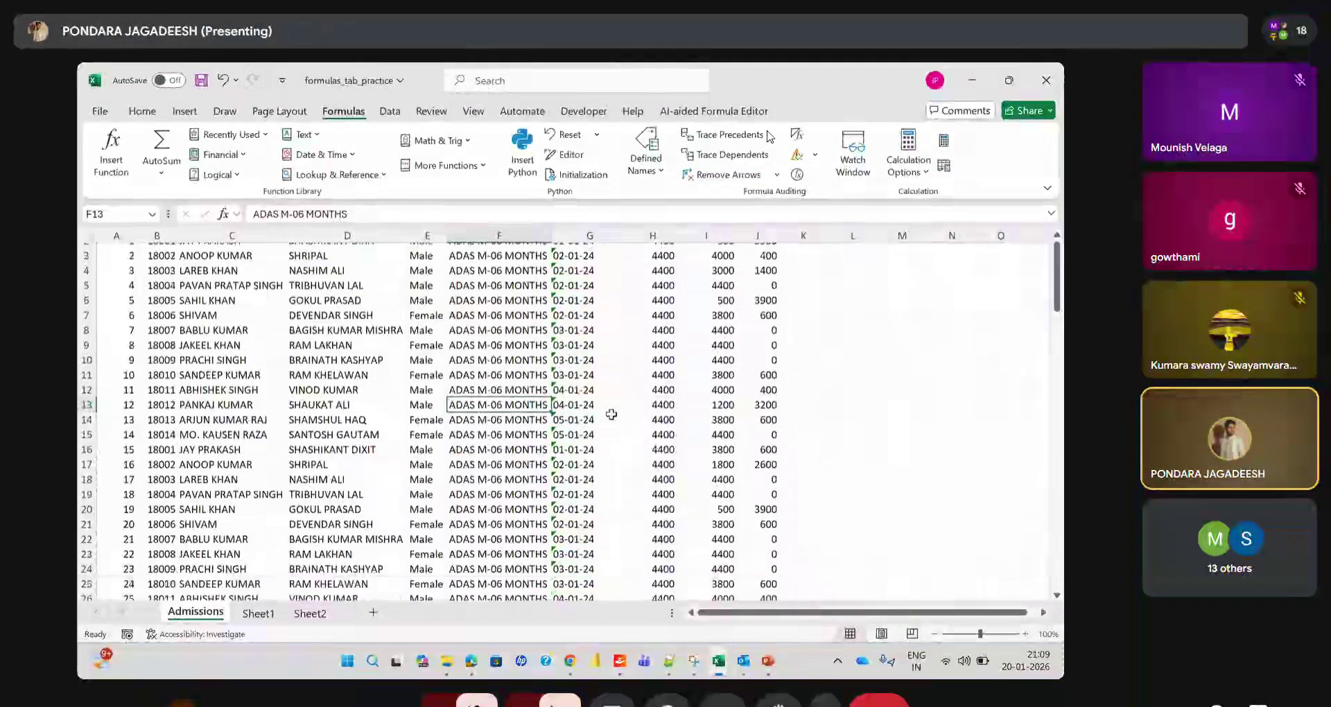
scroll(610, 414, "up", 1)
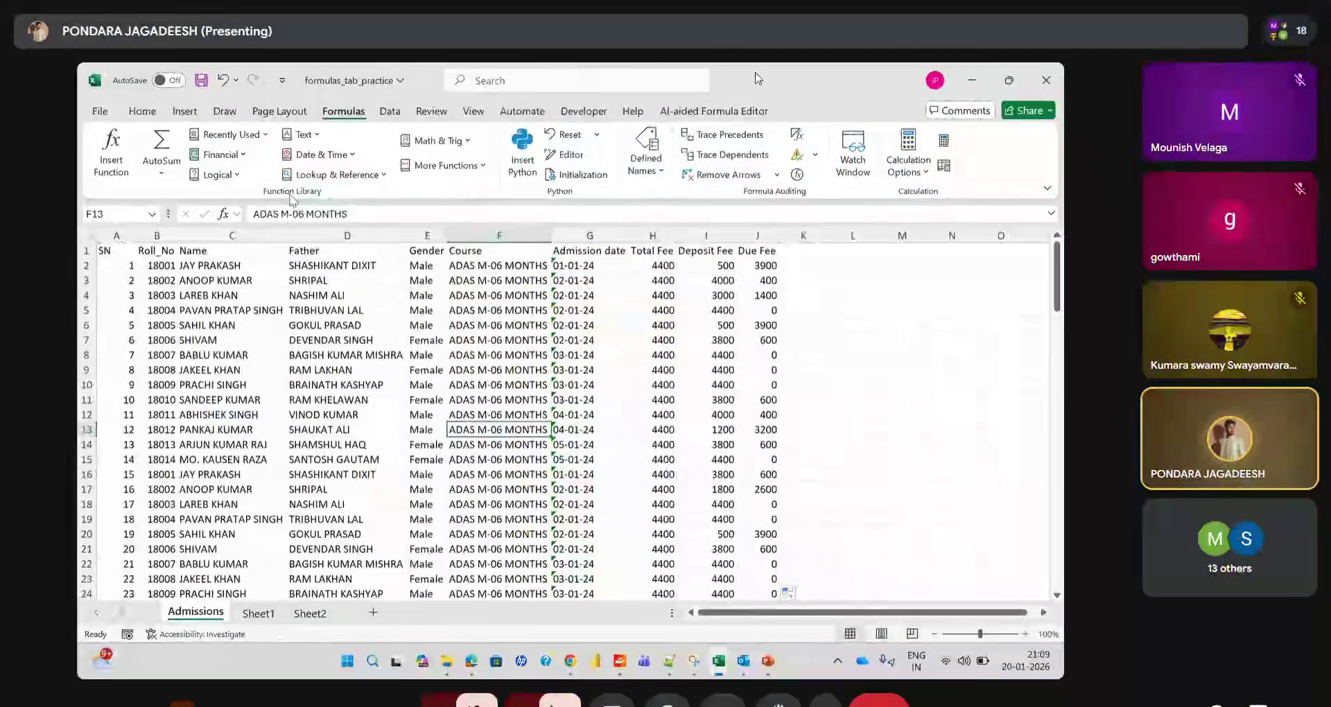
Start Insert Function in cell F13 and browse the functions of the Text category
left_click(117, 165)
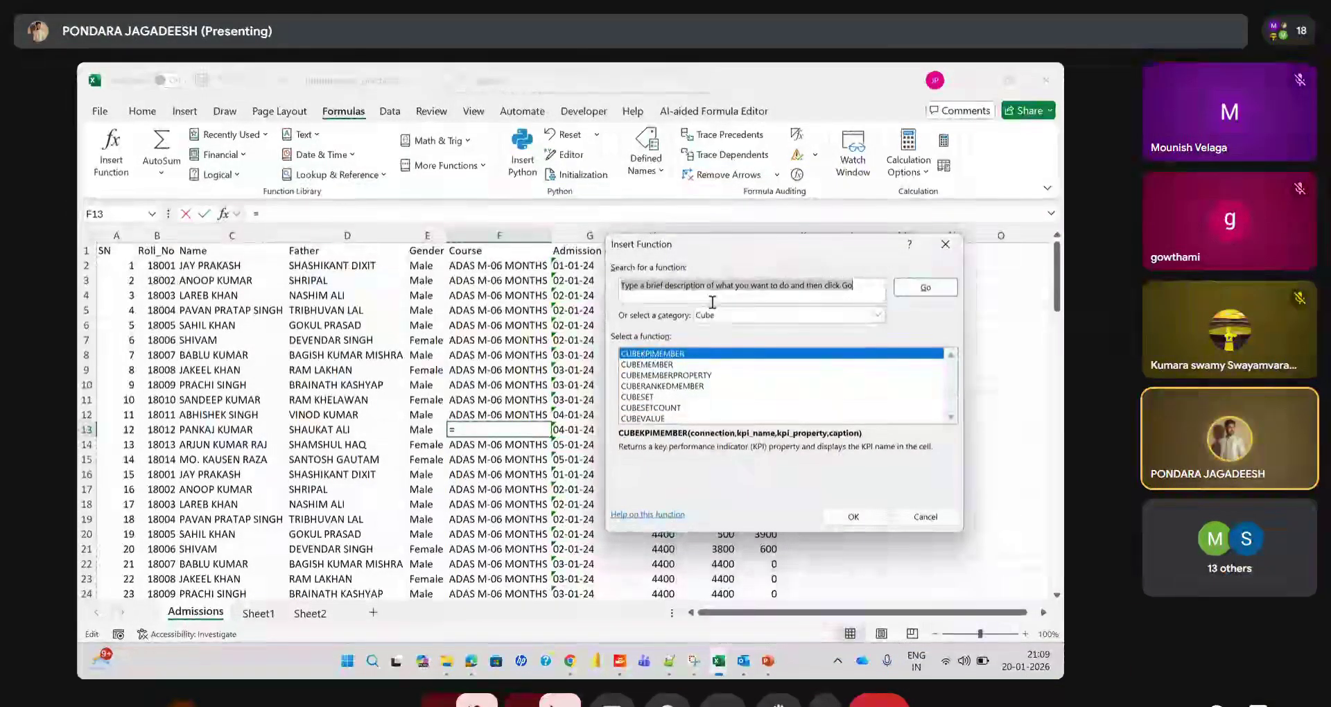
left_click(764, 313)
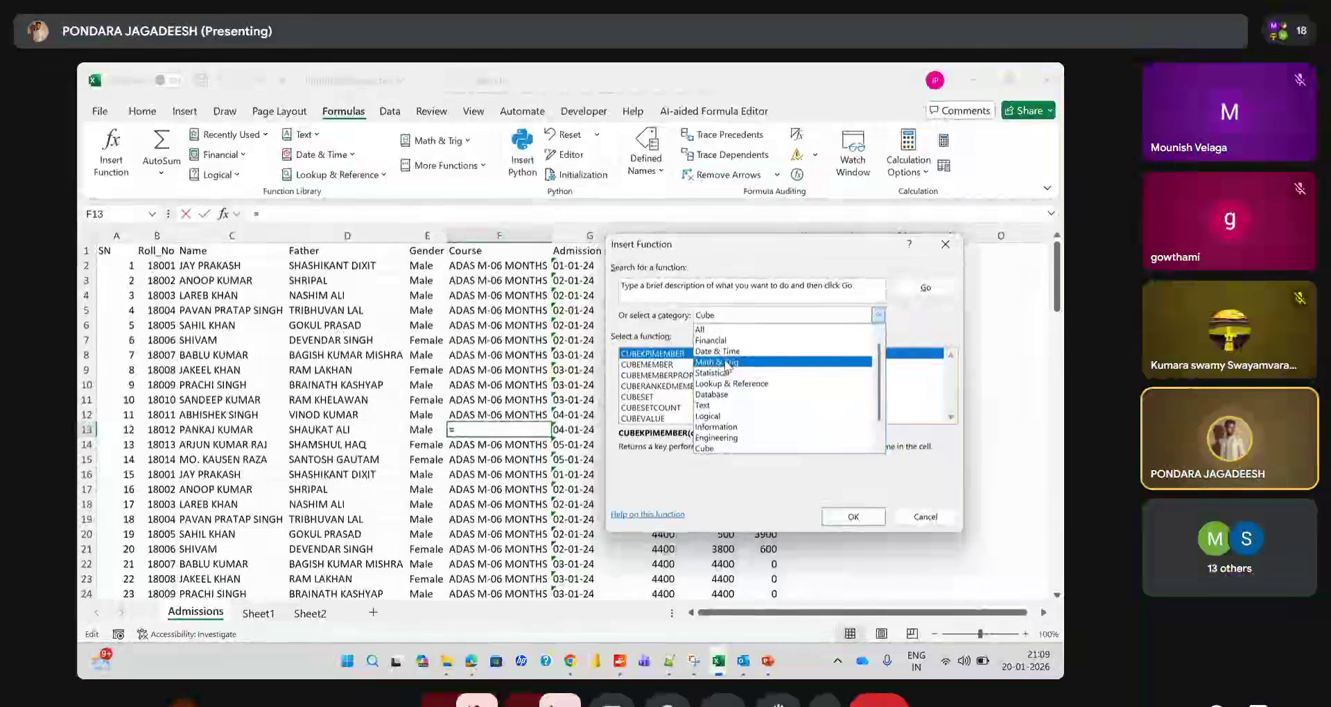
left_click(723, 407)
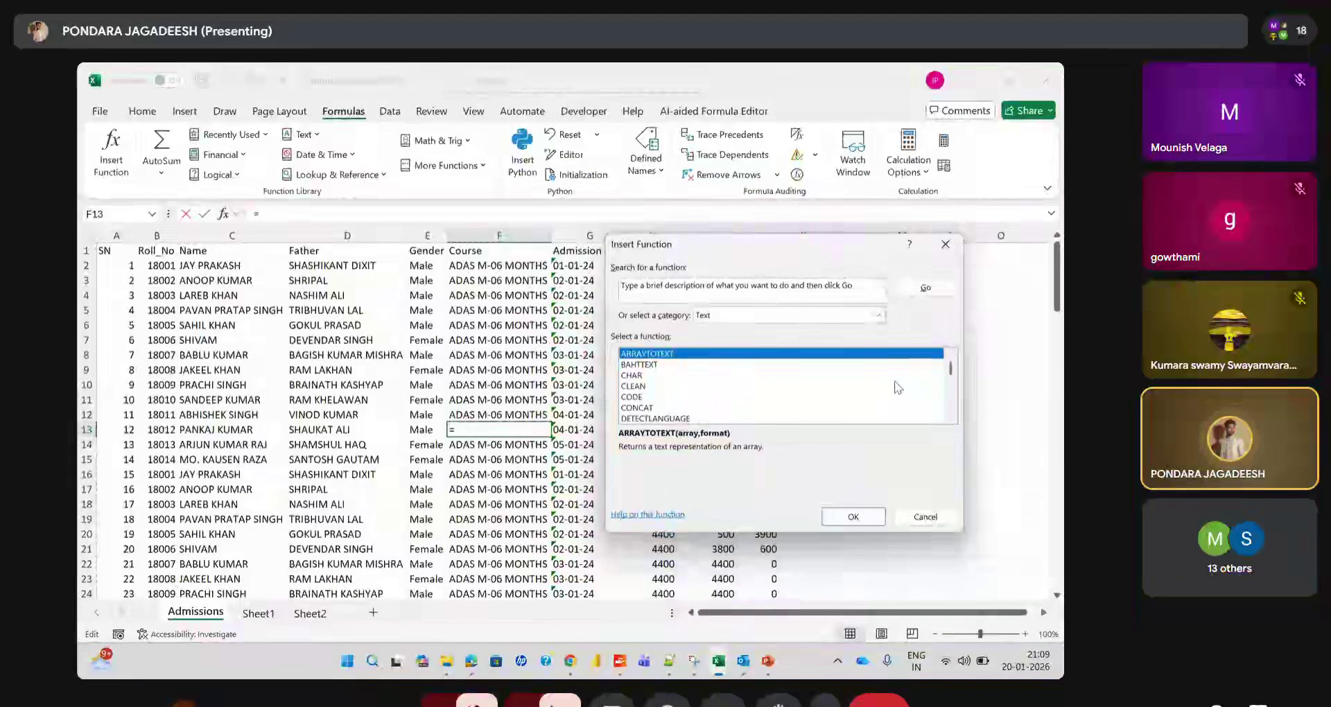
mouse_move(952, 378)
left_mouse_down()
mouse_move(957, 428)
mouse_move(949, 373)
left_mouse_up()
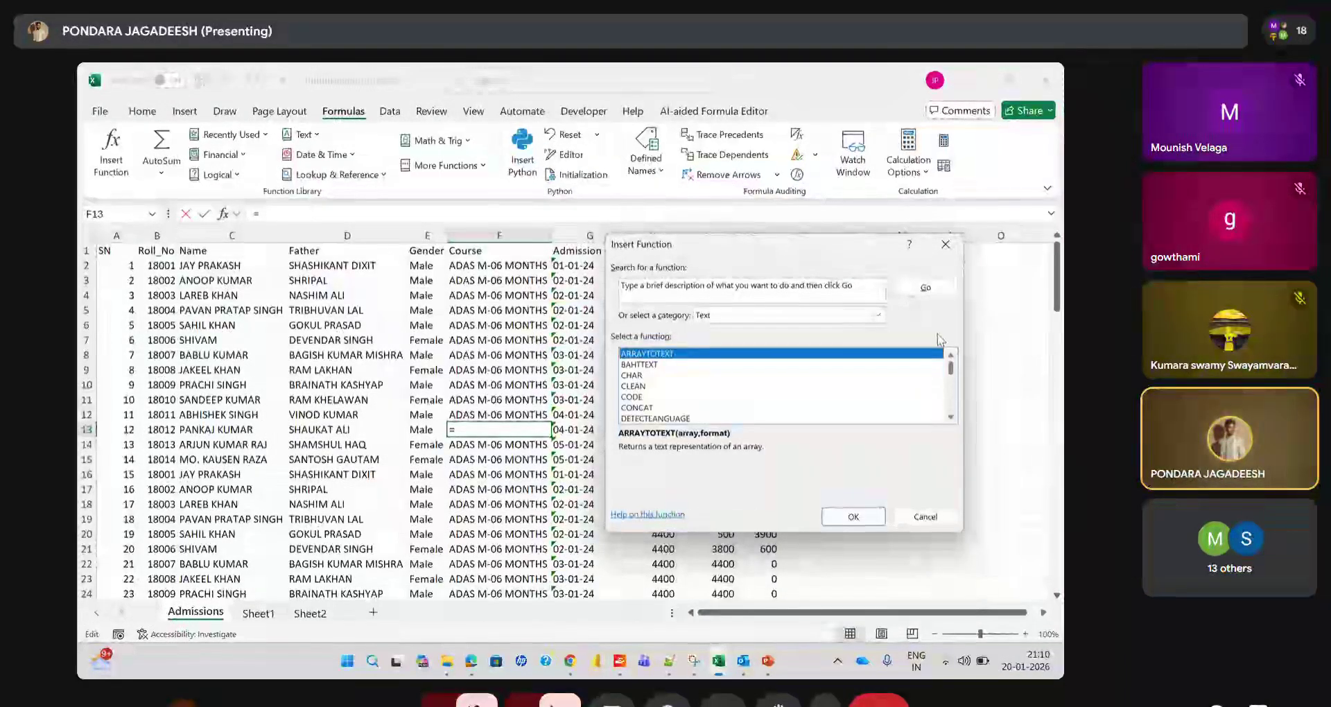
Browse the Date & Time function category and read the descriptions of WEEKDAY, WORKDAY and WEEKNUM
left_click(877, 316)
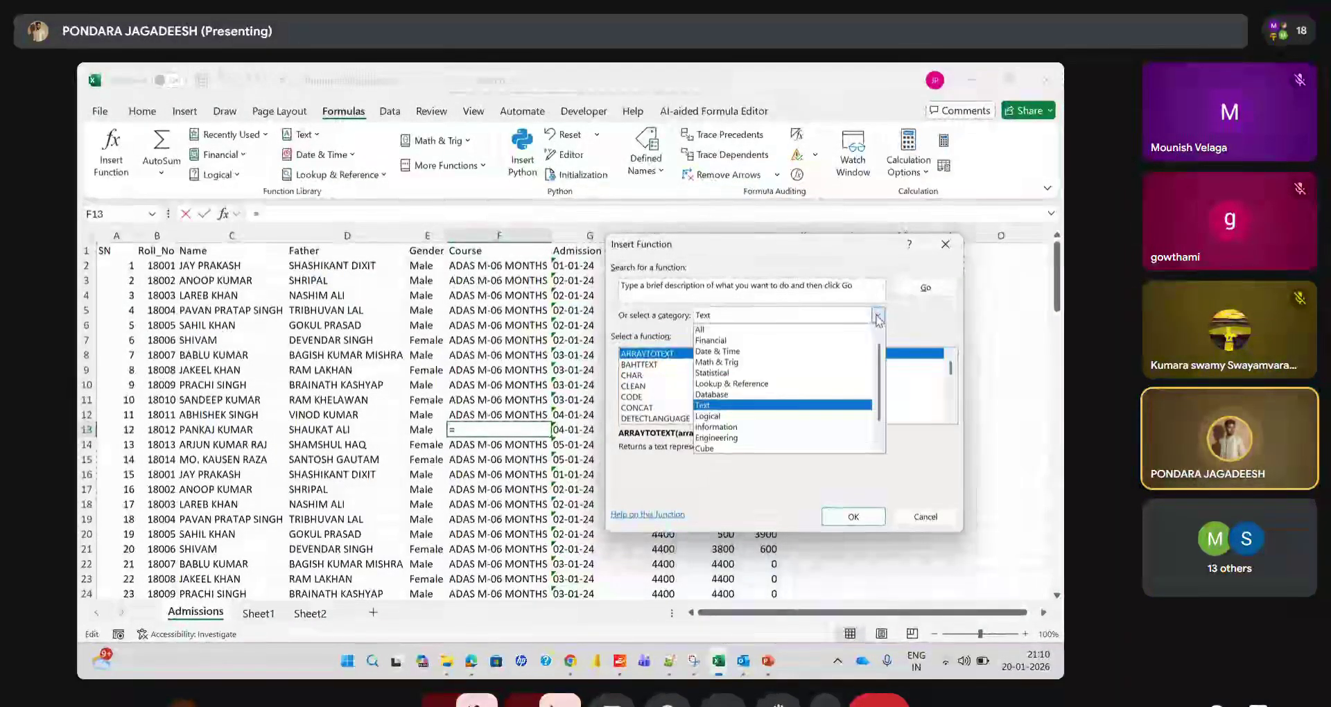
left_click(752, 352)
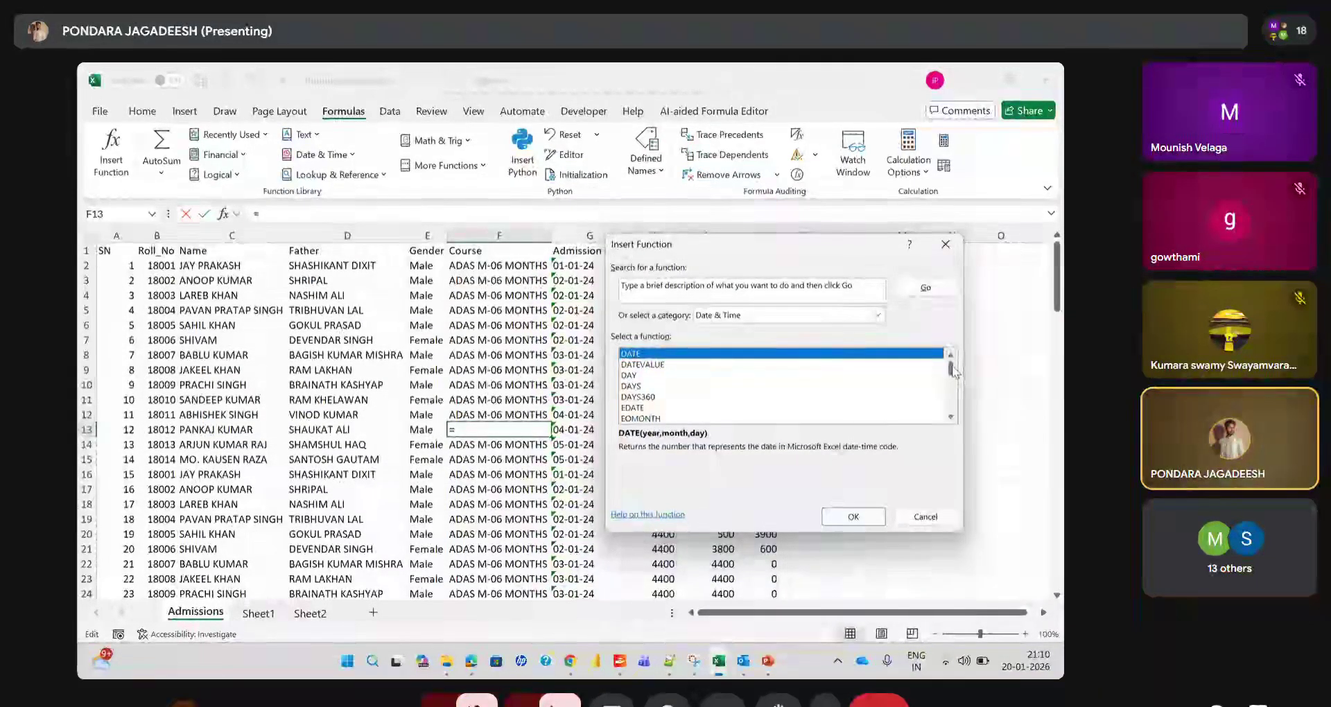
left_click_drag(953, 371, 958, 418)
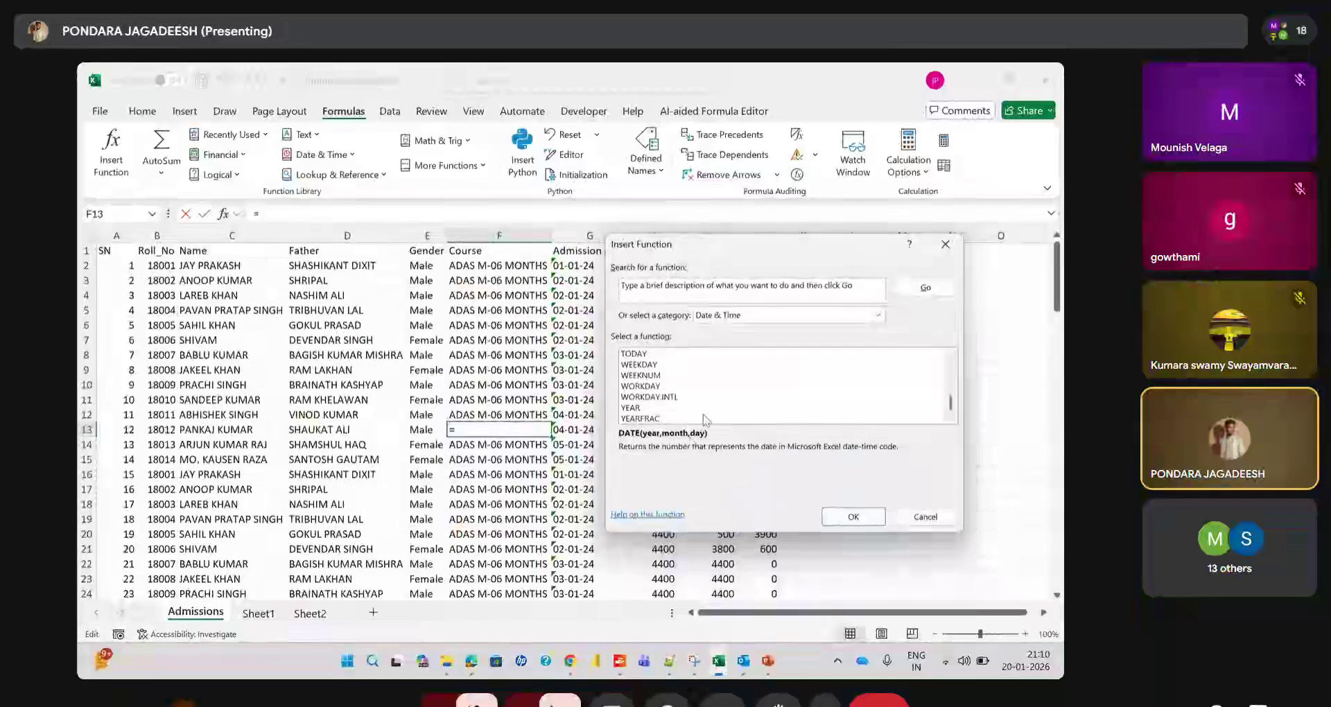
left_click(632, 365)
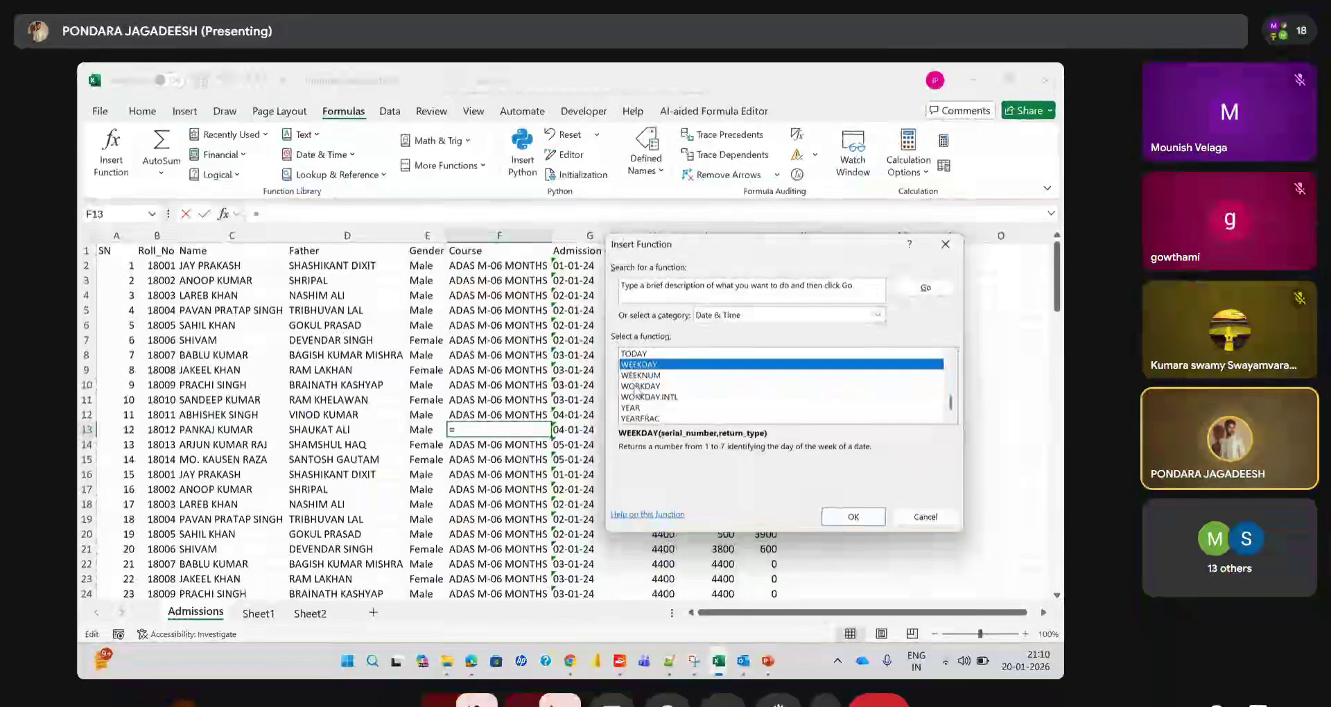
left_click(639, 386)
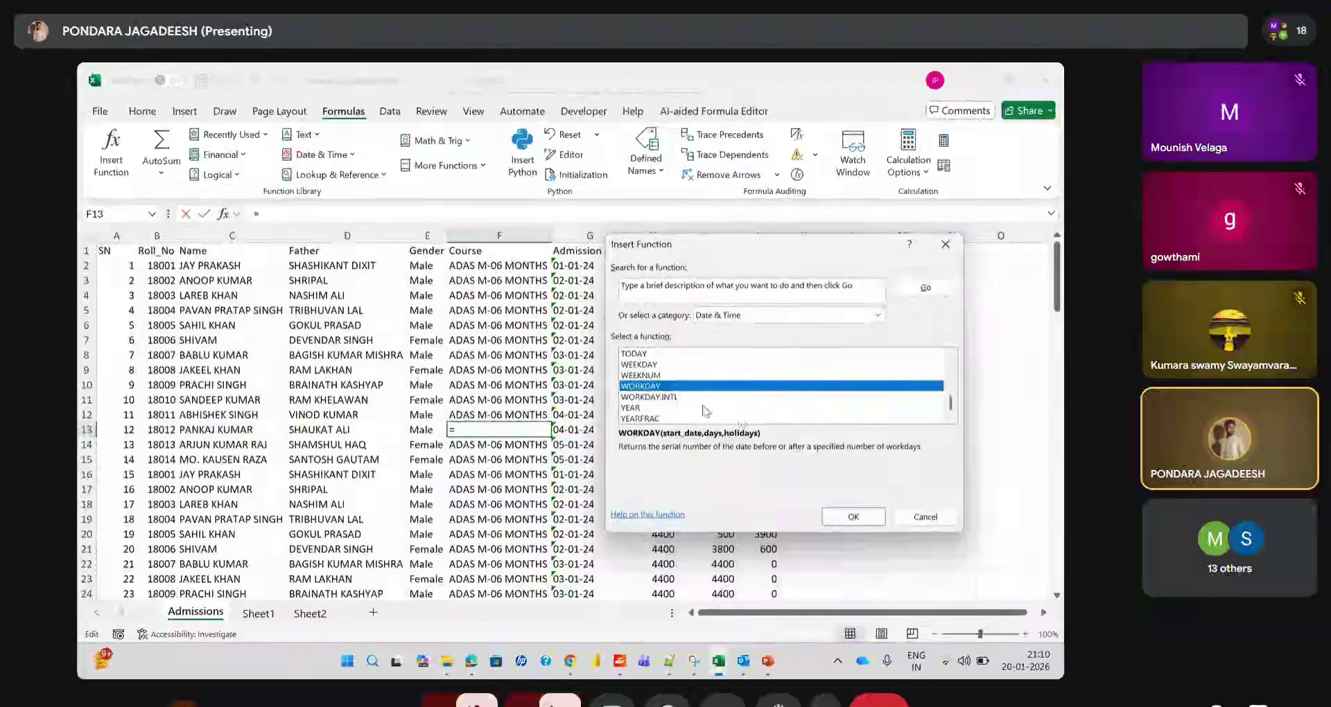
left_click(664, 408)
left_click(654, 376)
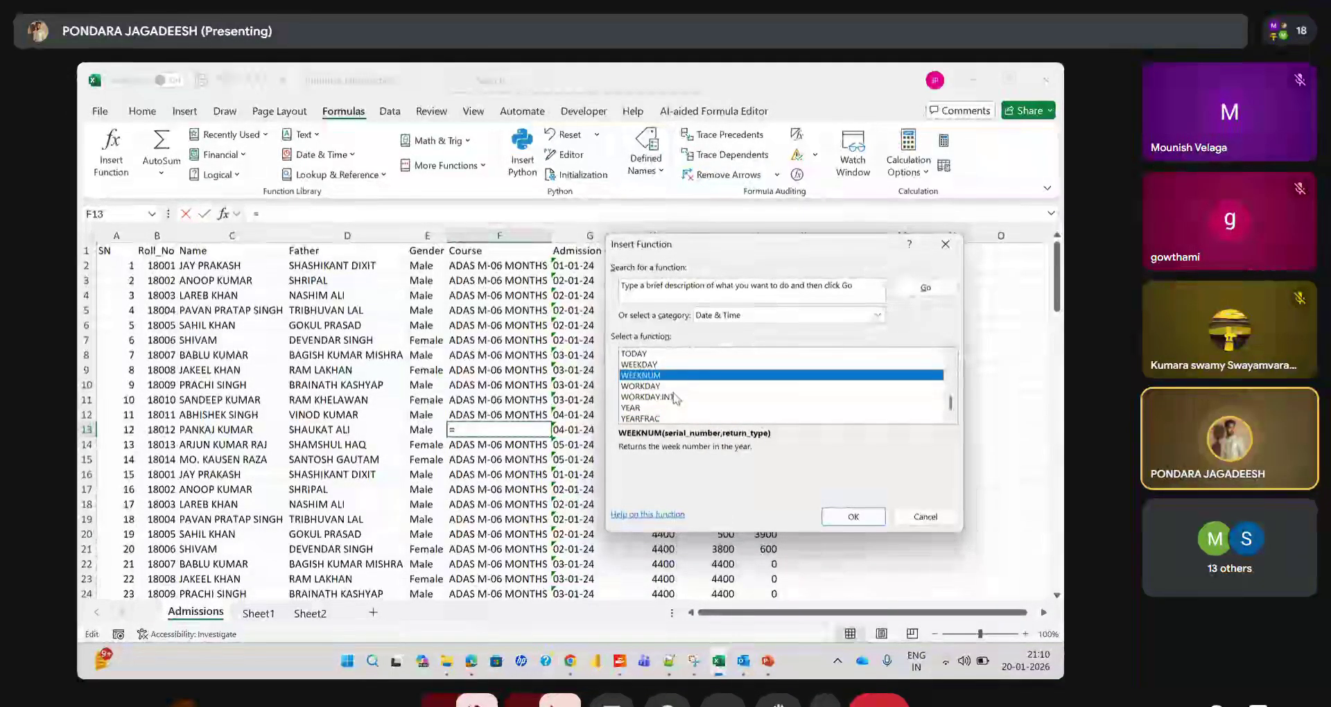
left_click(649, 366)
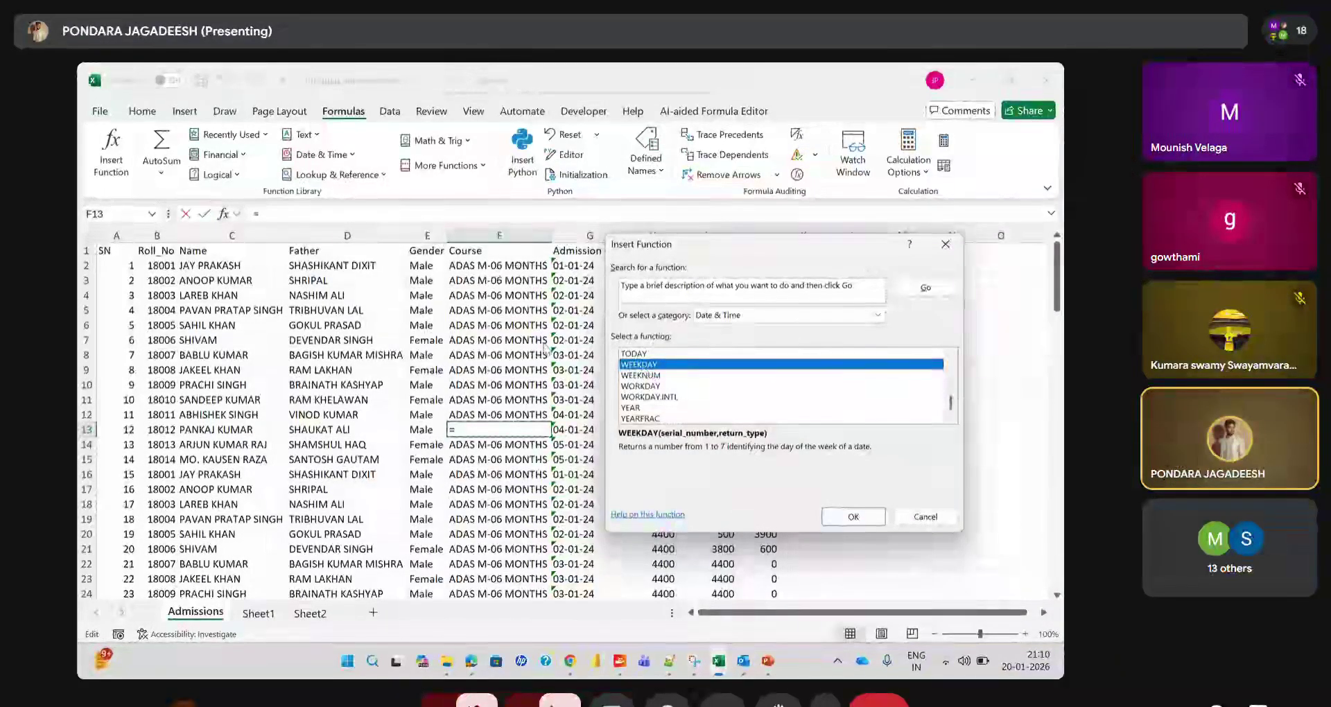
Return to the start of the Date & Time function list and read the DAYS and EOMONTH descriptions
left_click(759, 315)
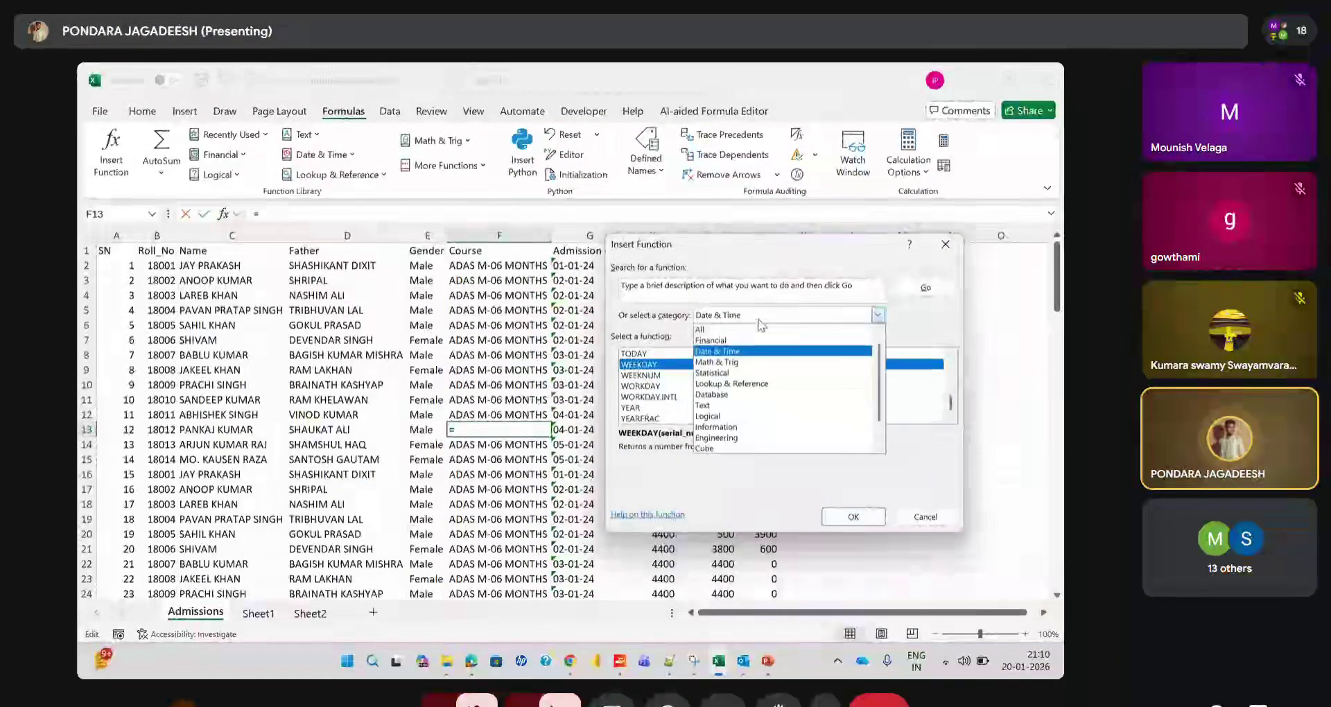
left_click(750, 357)
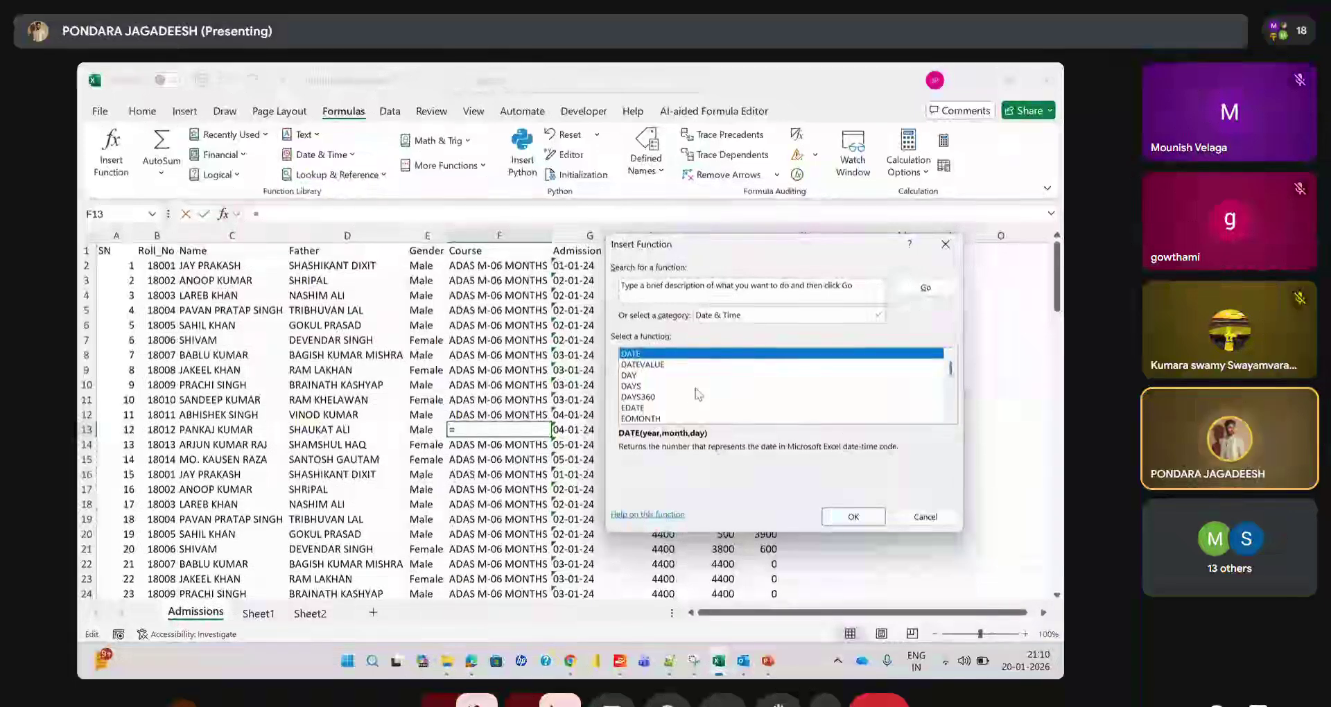
left_click(652, 389)
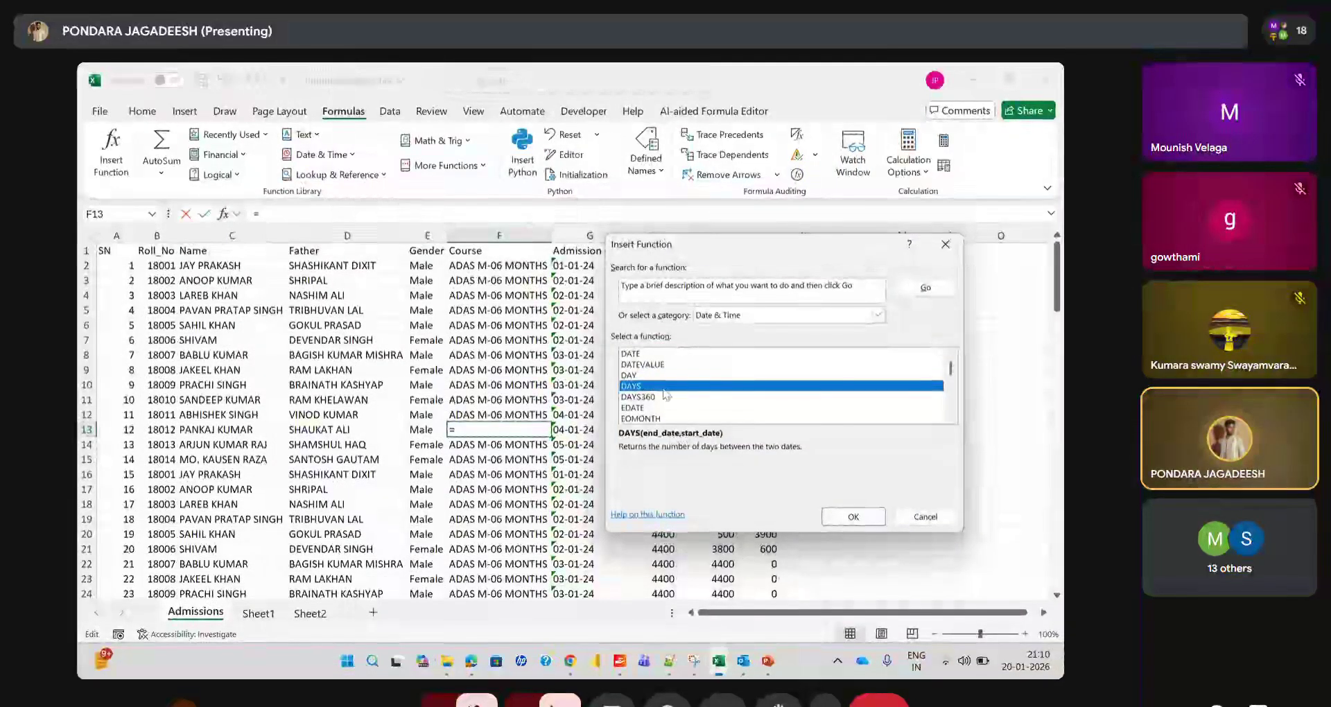
left_click(653, 418)
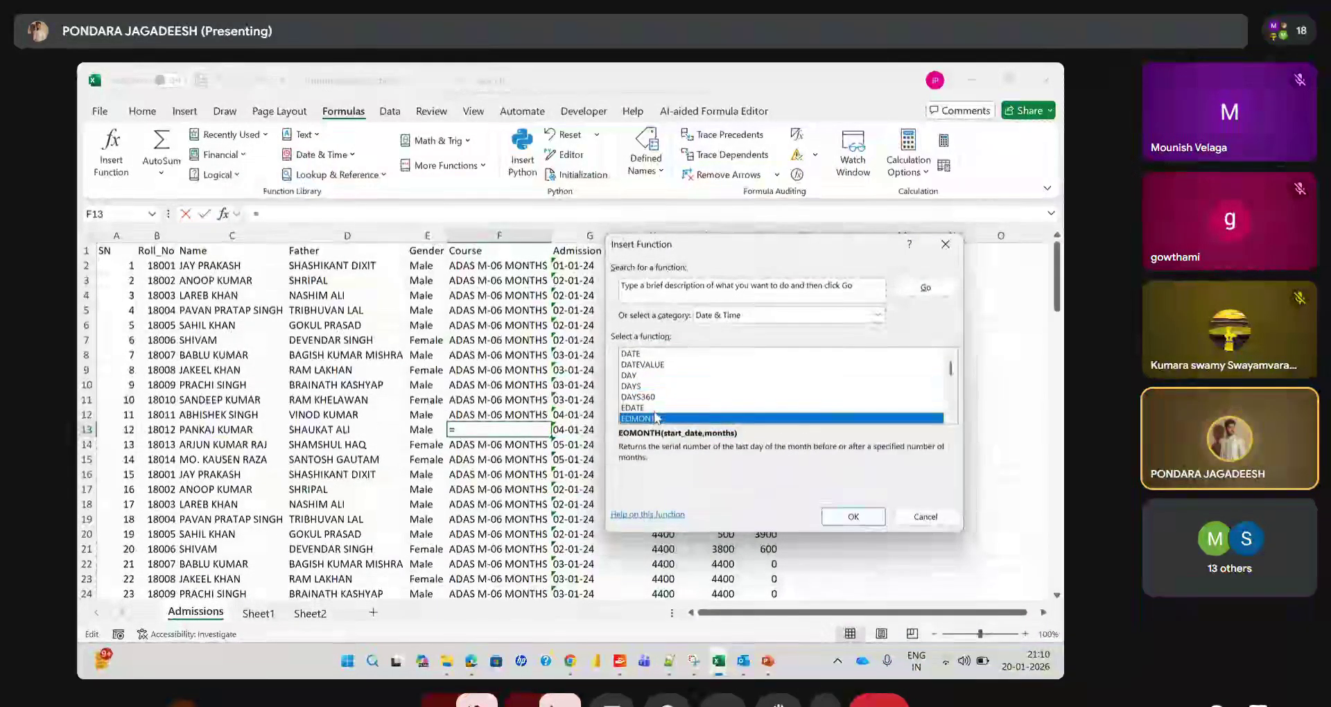
left_click(656, 386)
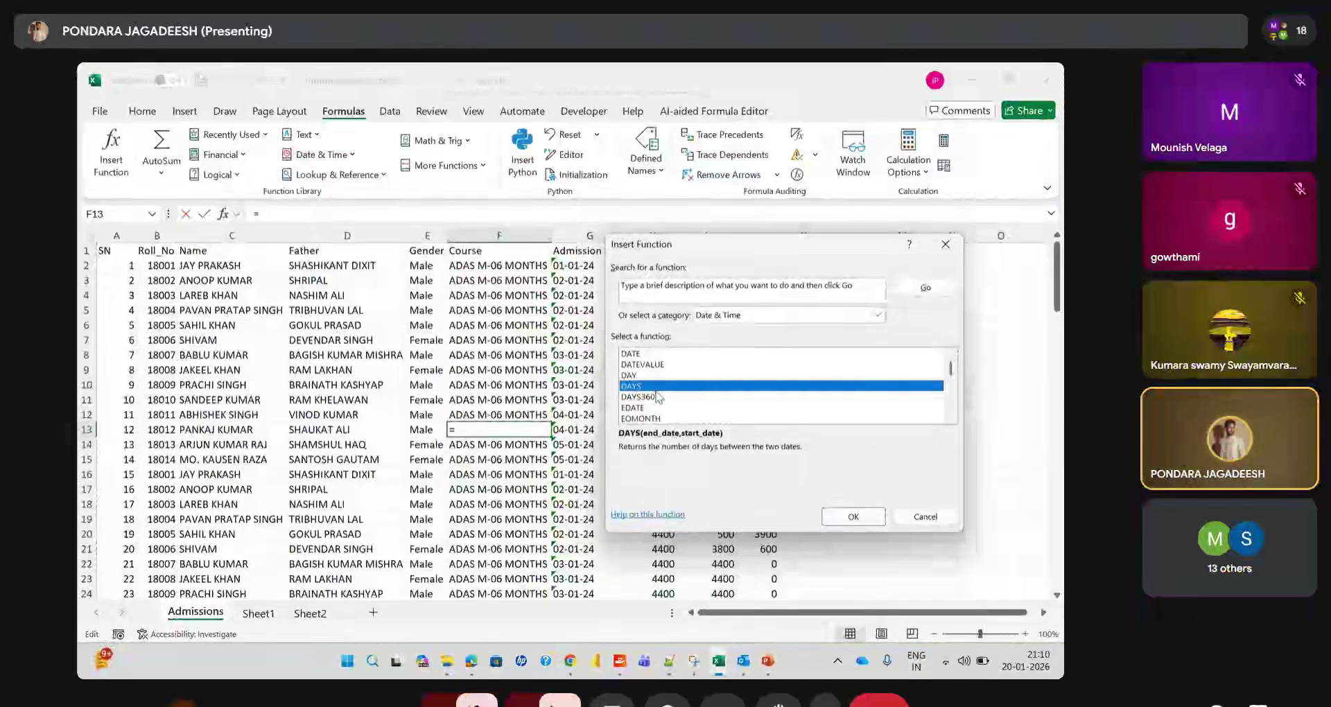
Search the Insert Function dialog for "to calculate days"
left_click(671, 286)
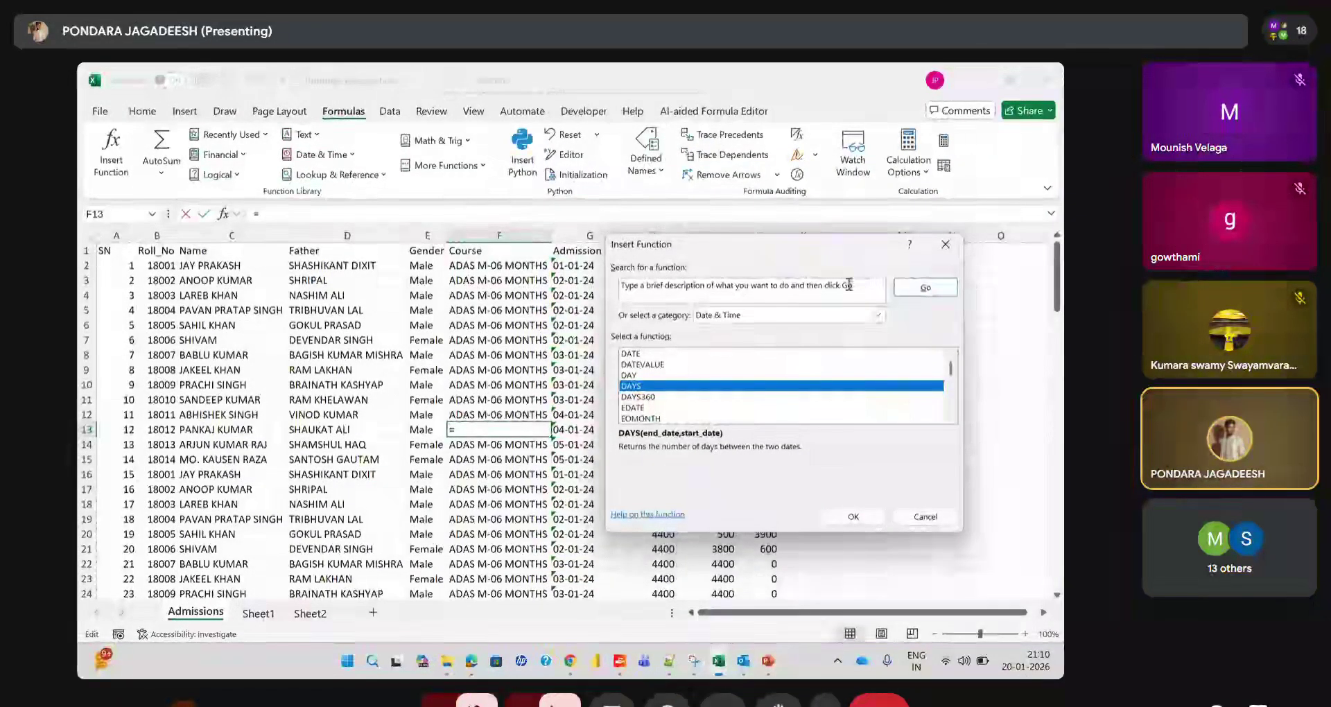
left_click_drag(859, 285, 600, 258)
type("to")
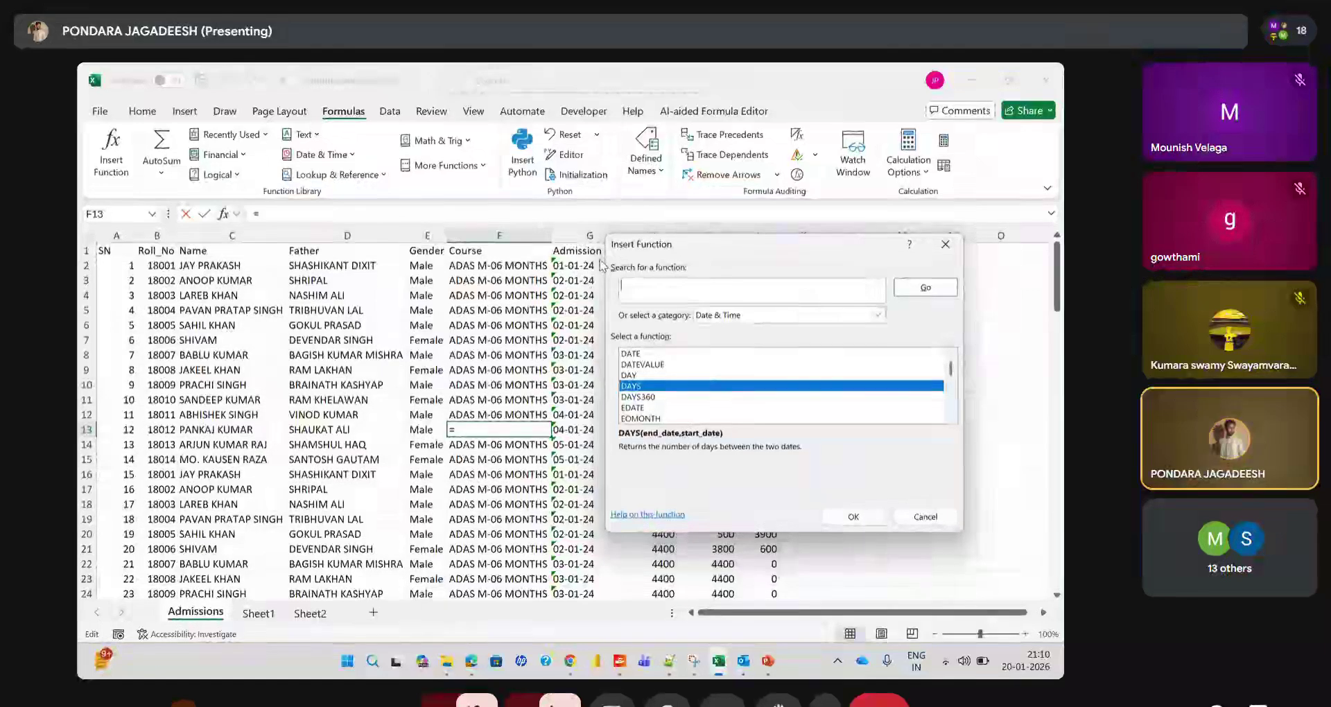
type(" cal")
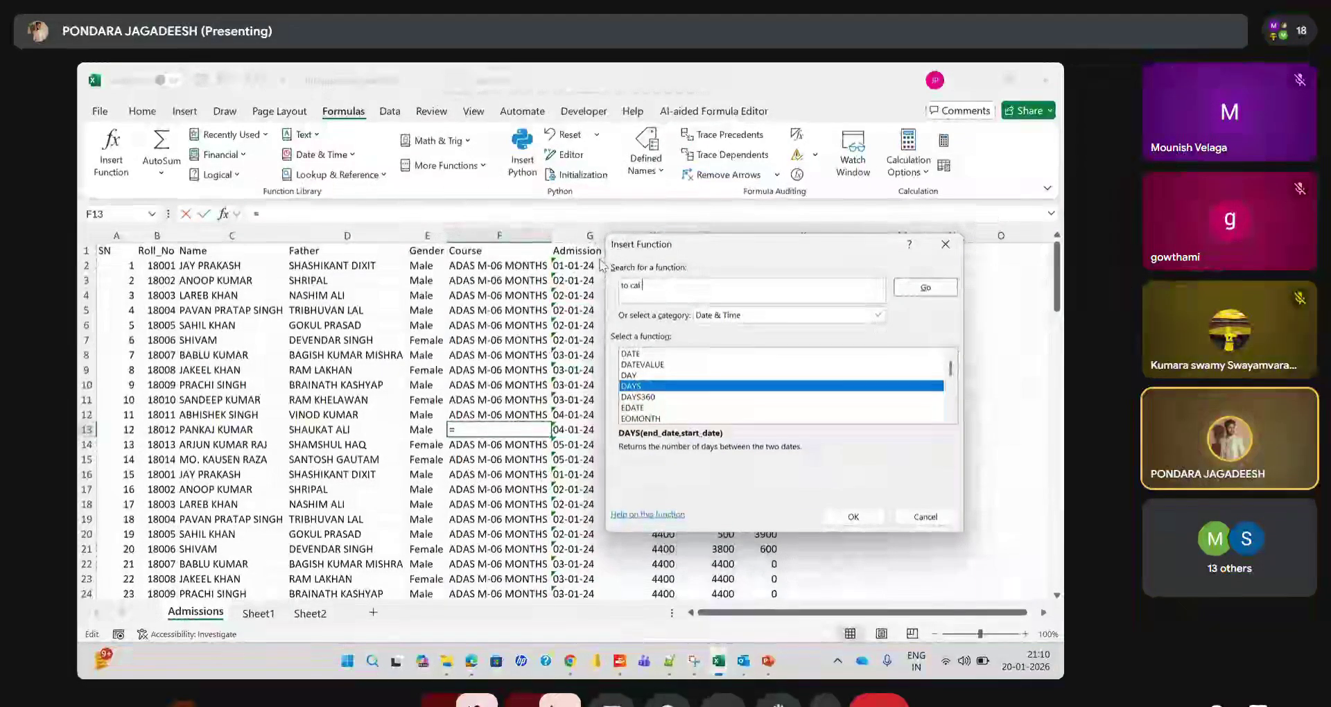
type("cul")
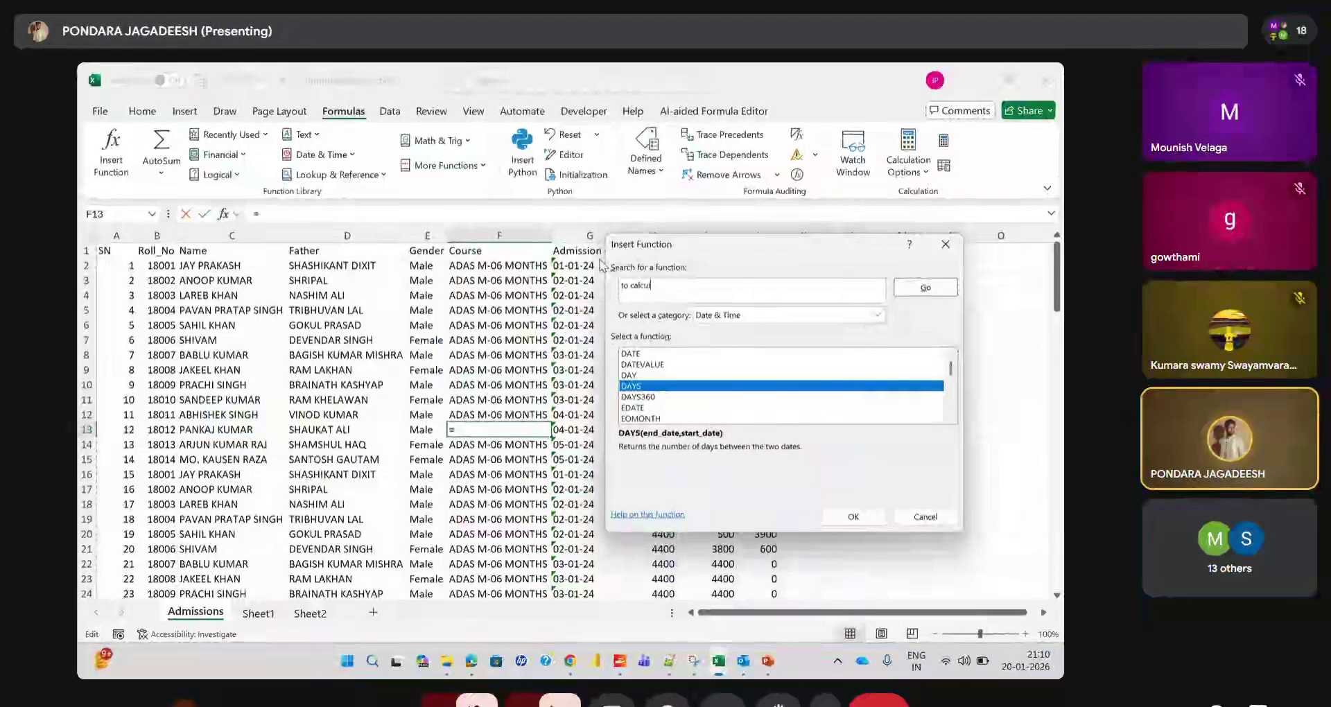
type("ate days")
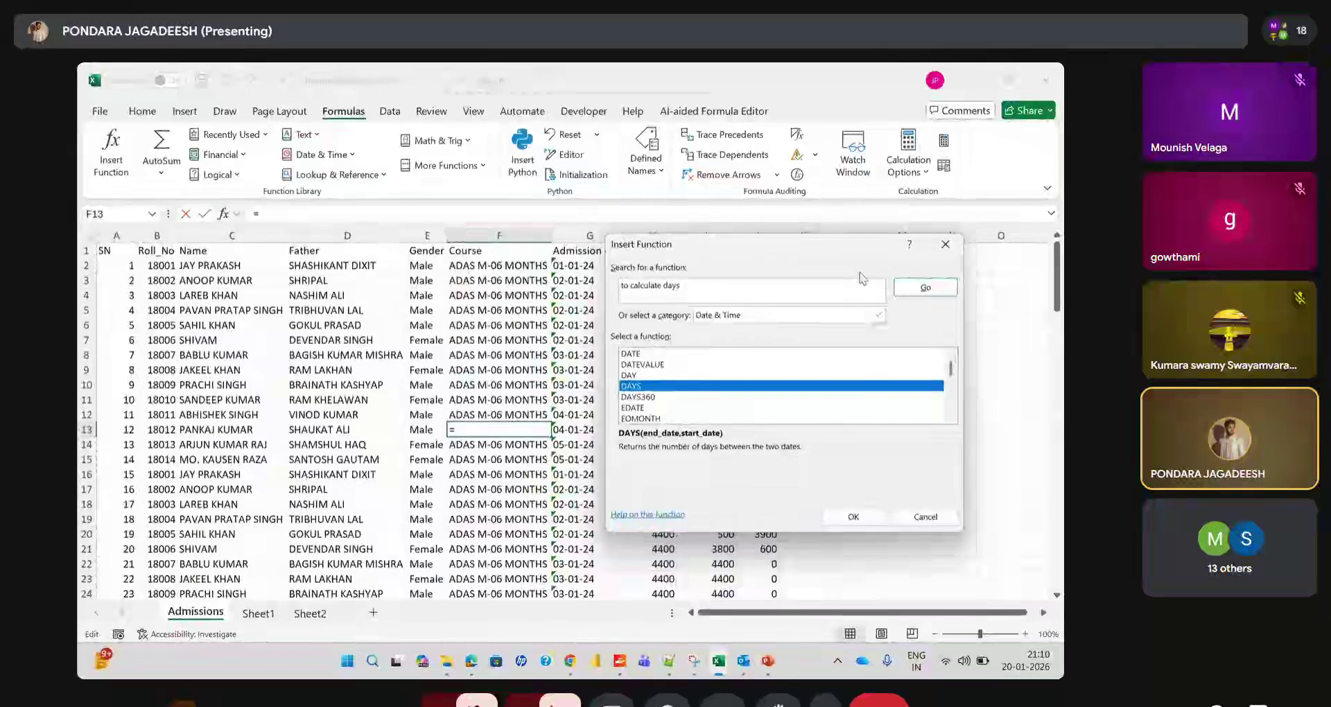
left_click(924, 287)
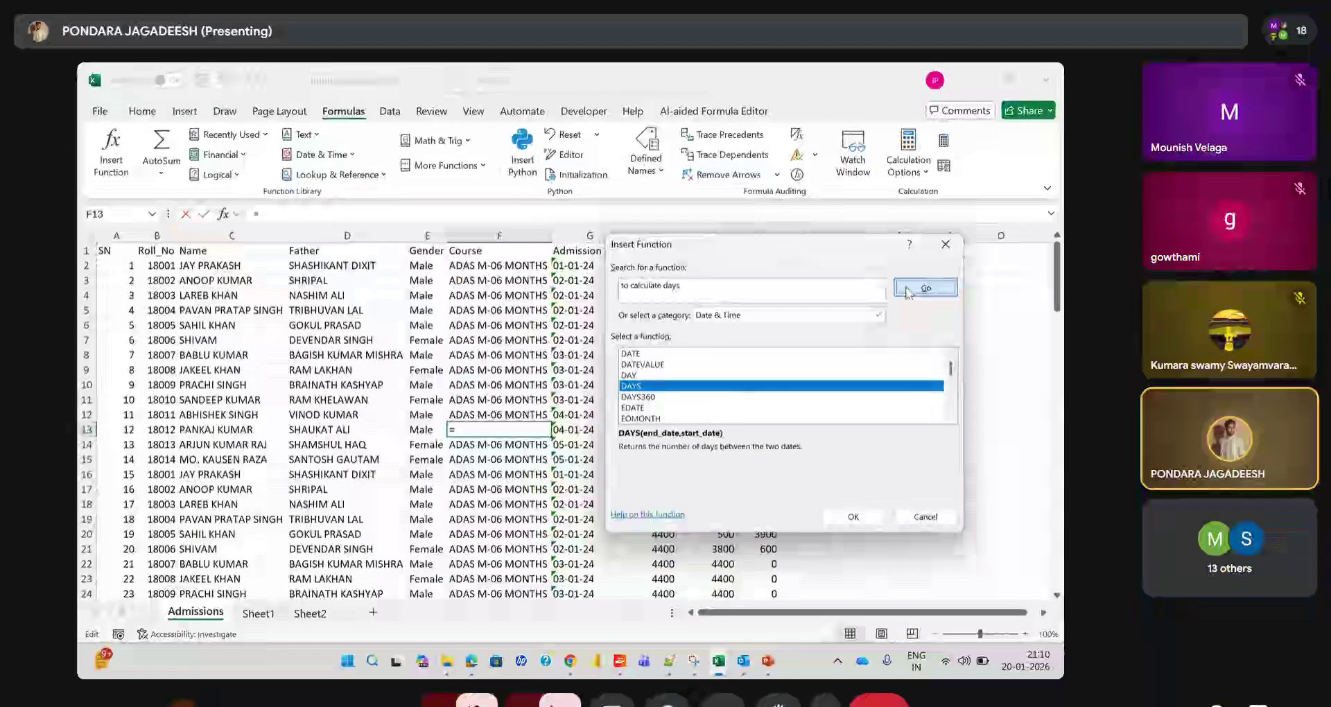
Look through the function categories to the end of the list and choose User Defined
left_click(758, 316)
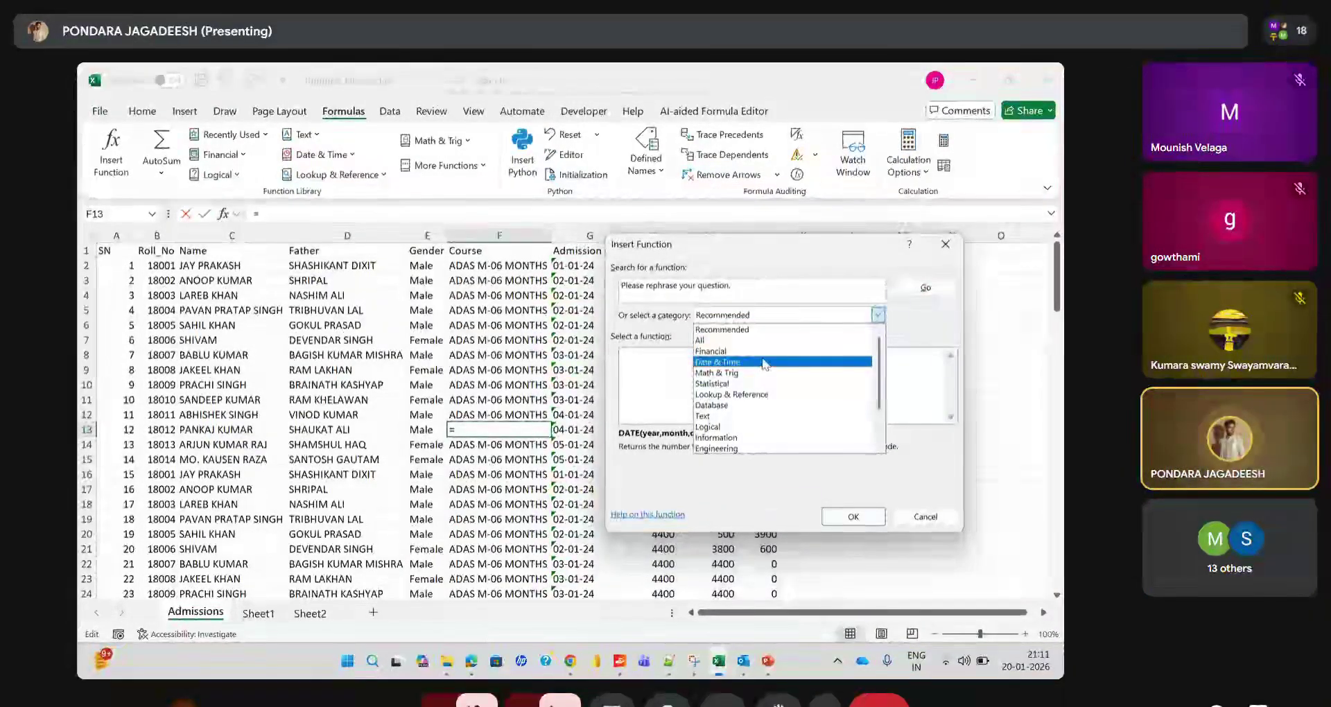
left_click(879, 426)
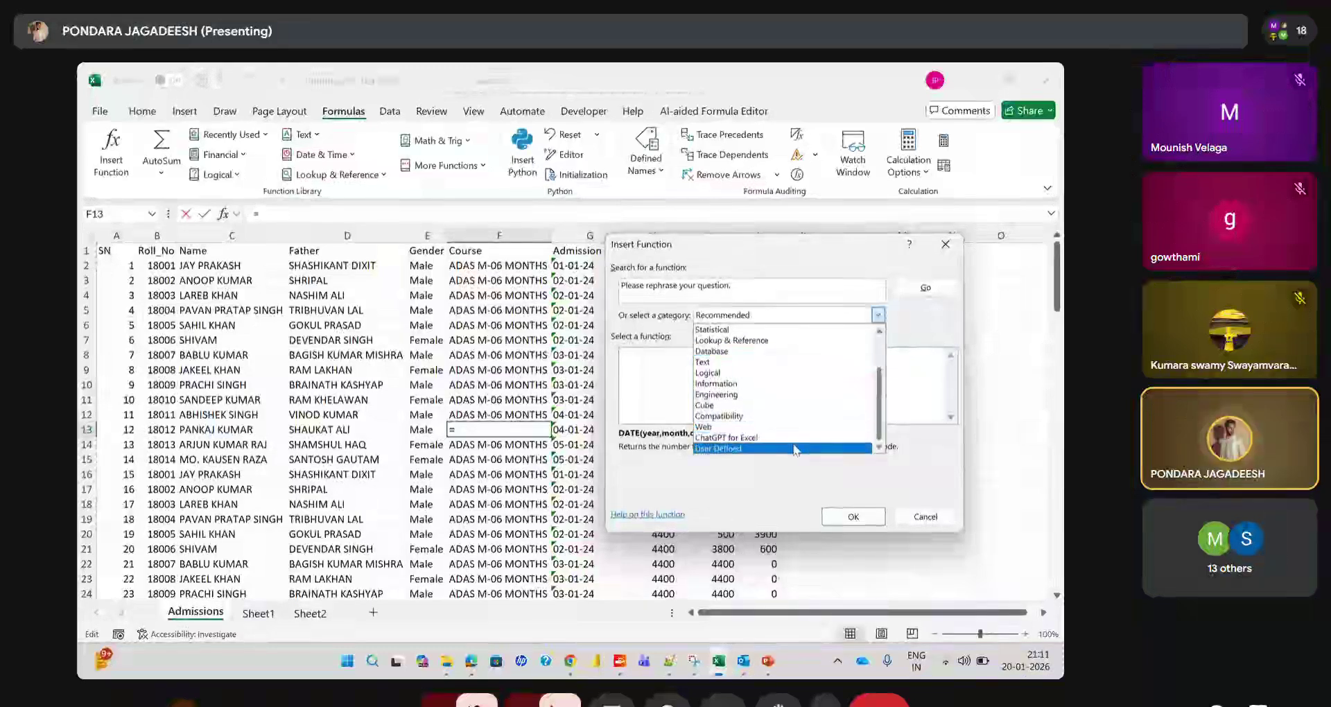
left_click(739, 449)
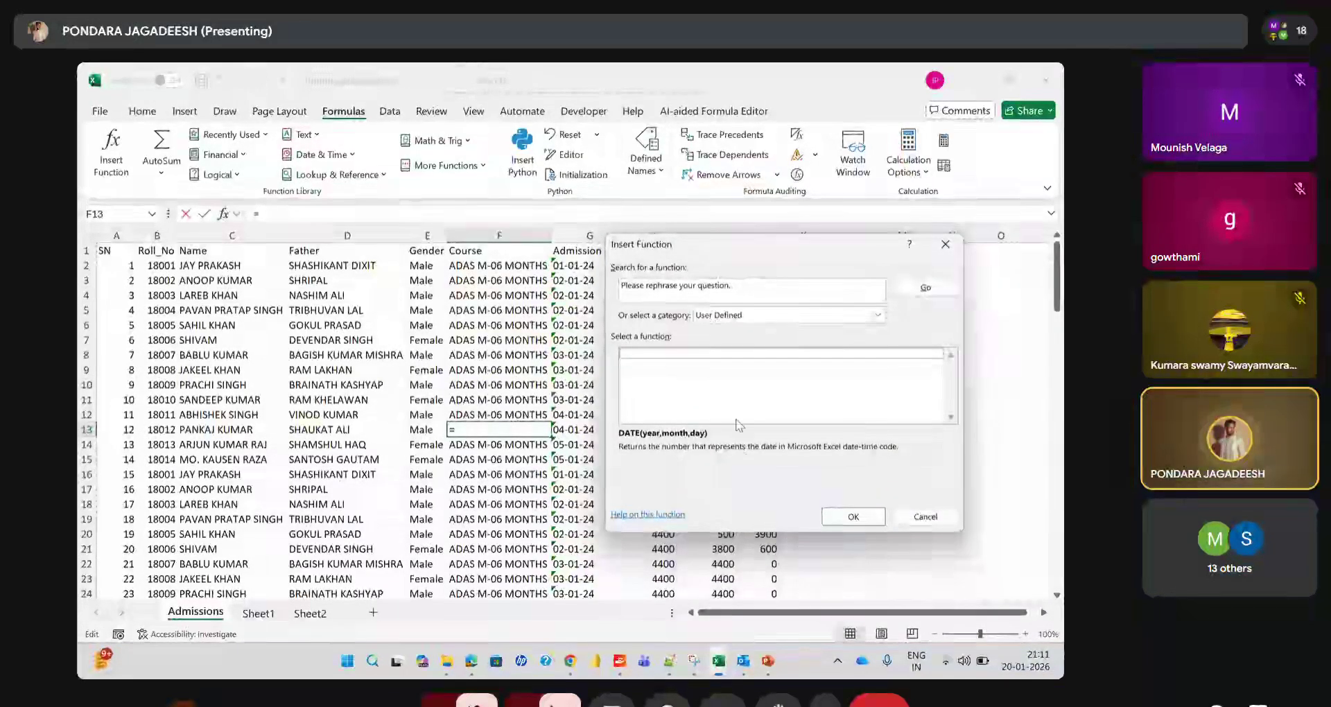
Enter "to calculate sum of 2 num" as the function search description and check the User Defined function list
left_click(752, 295)
key("BackSpace")
type("t")
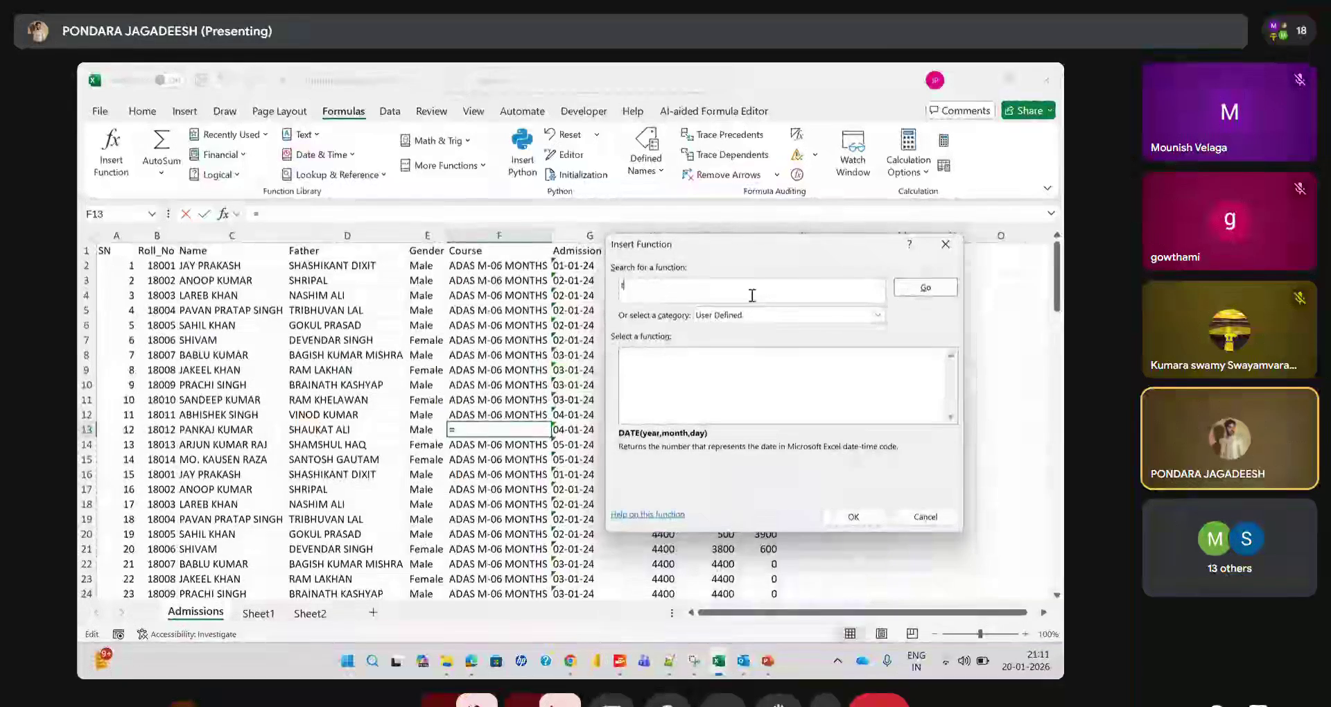
type("o cal")
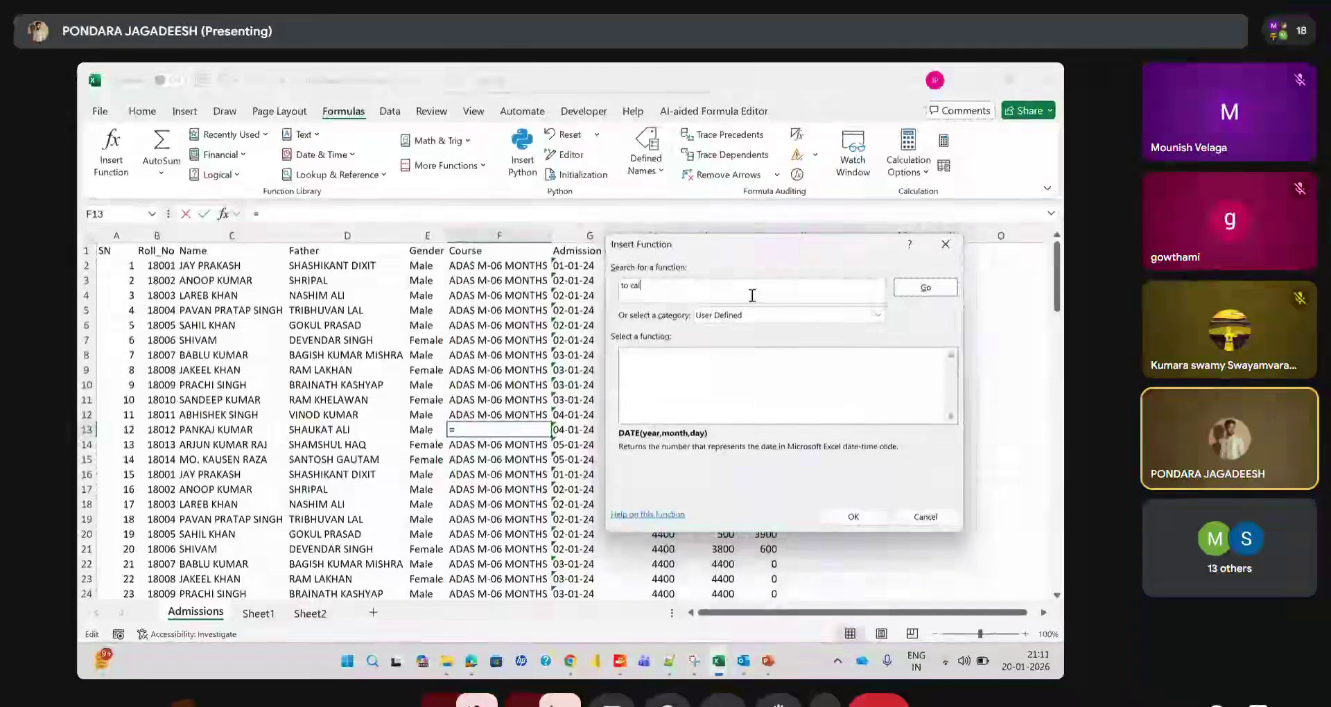
type("cula")
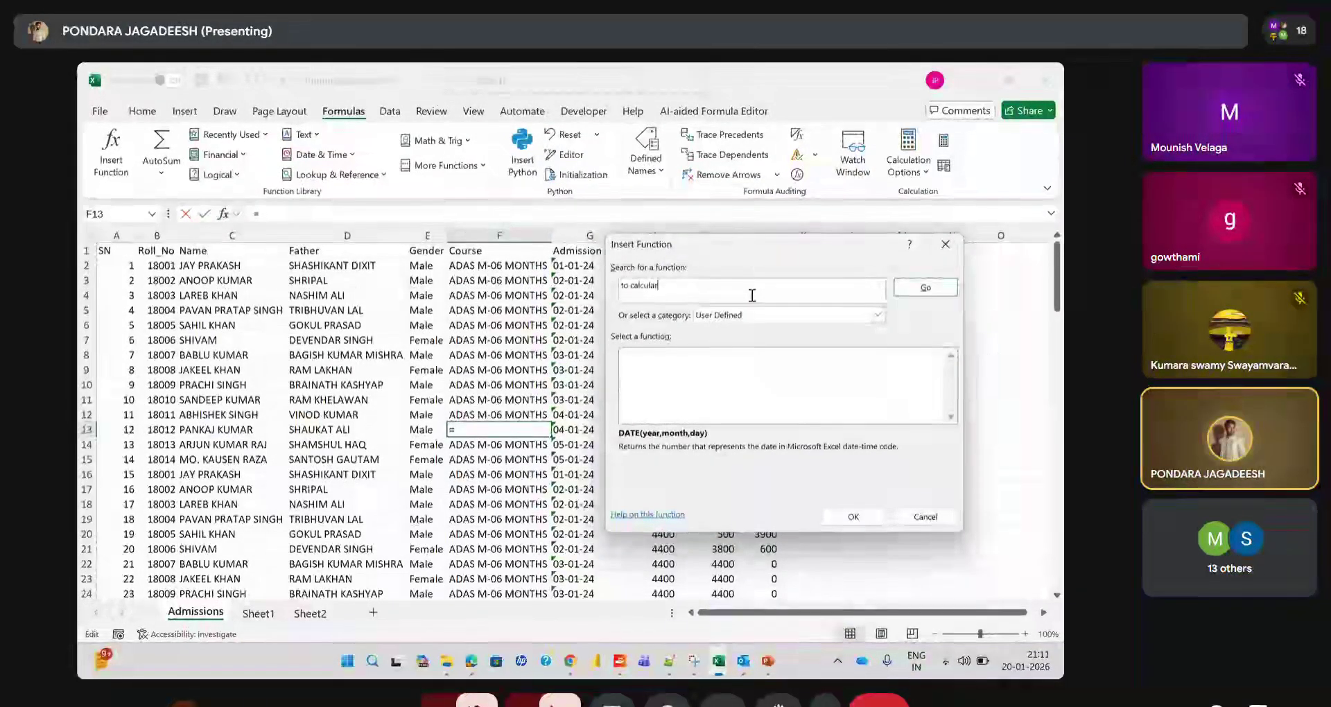
type("te ")
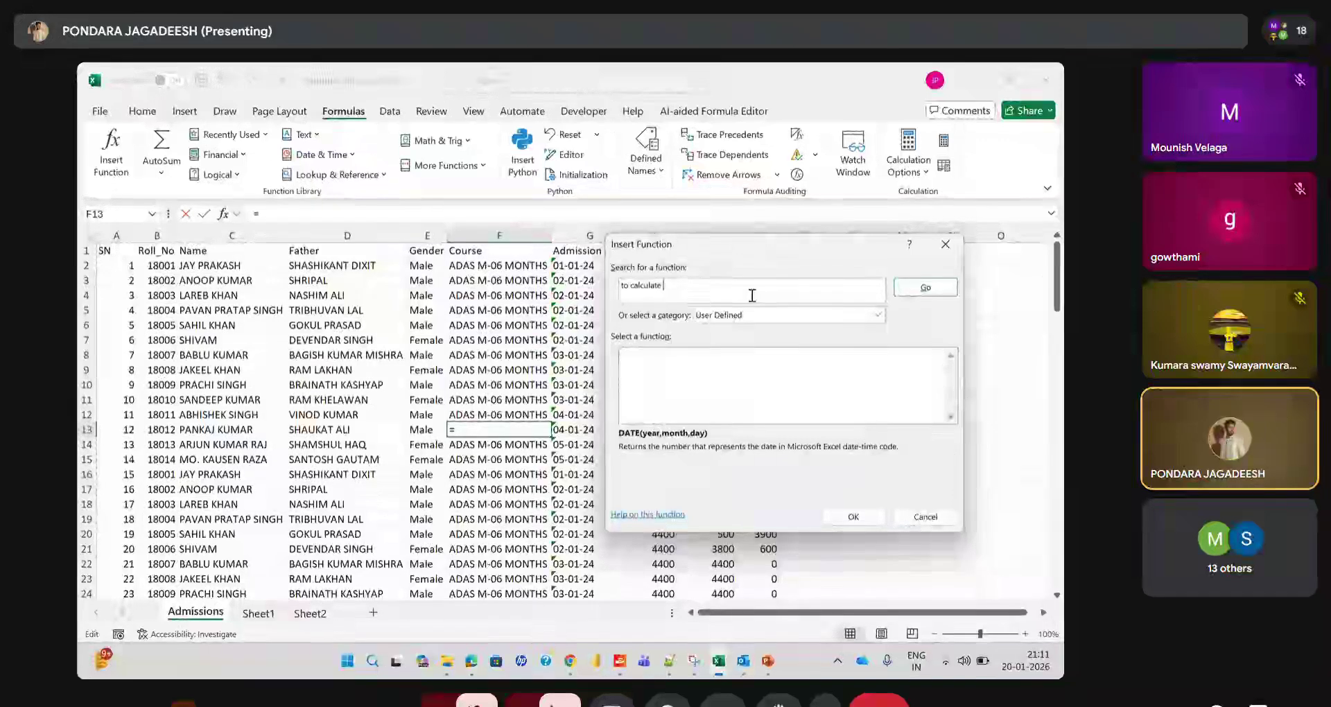
type("sum of")
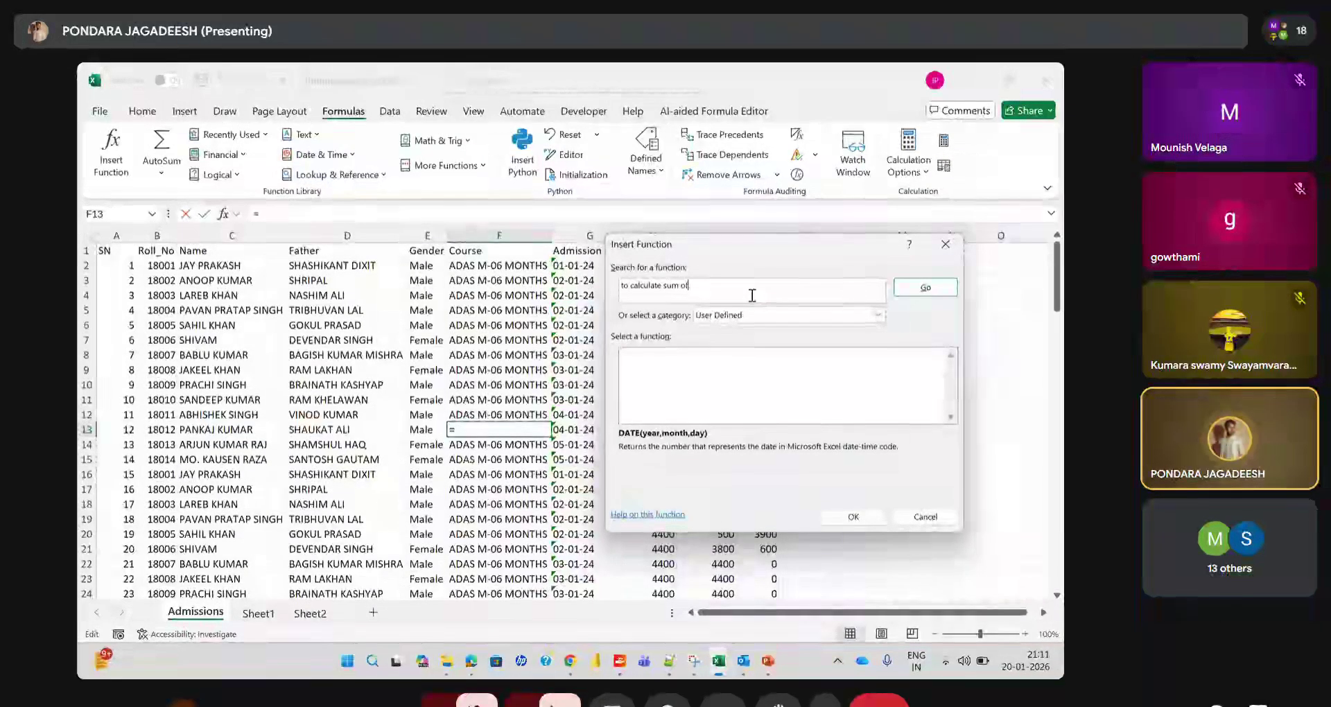
type(" 2 num")
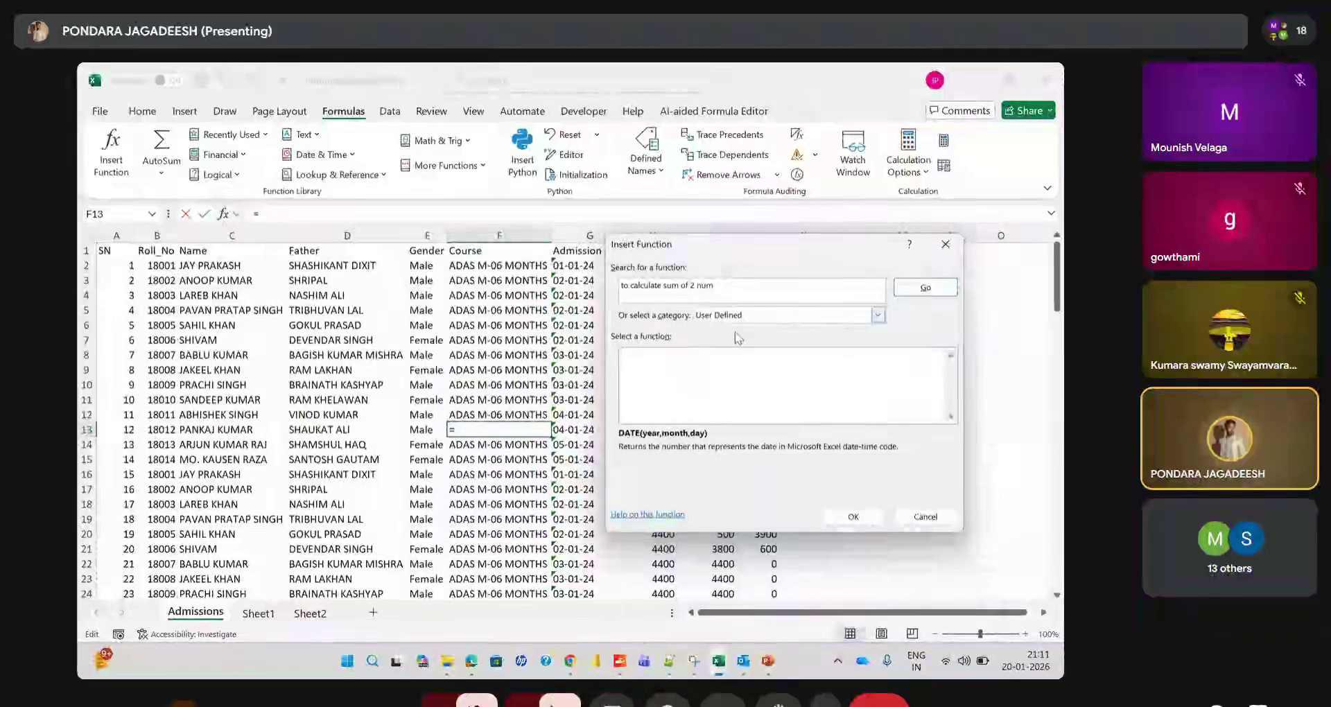
left_click(719, 357)
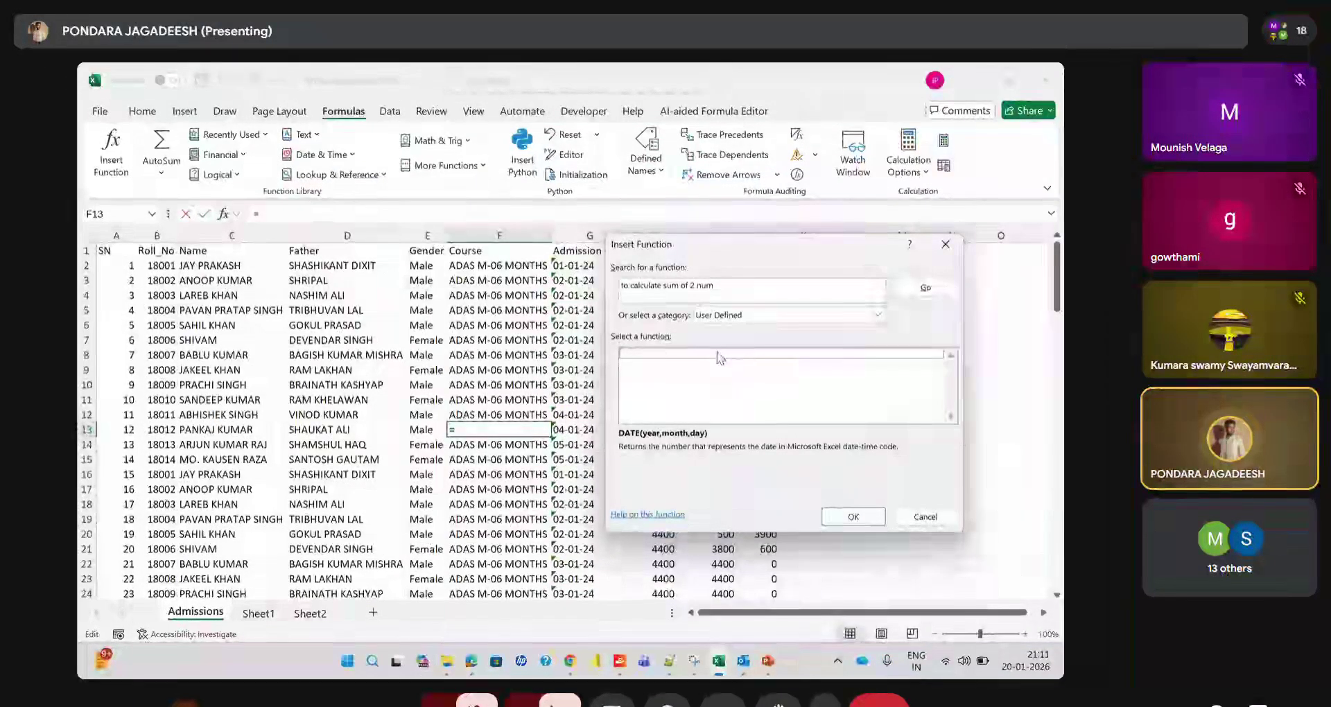
Search for a function with the description "to calculate diff of 2 dates", and close Insert Function
left_click(725, 282)
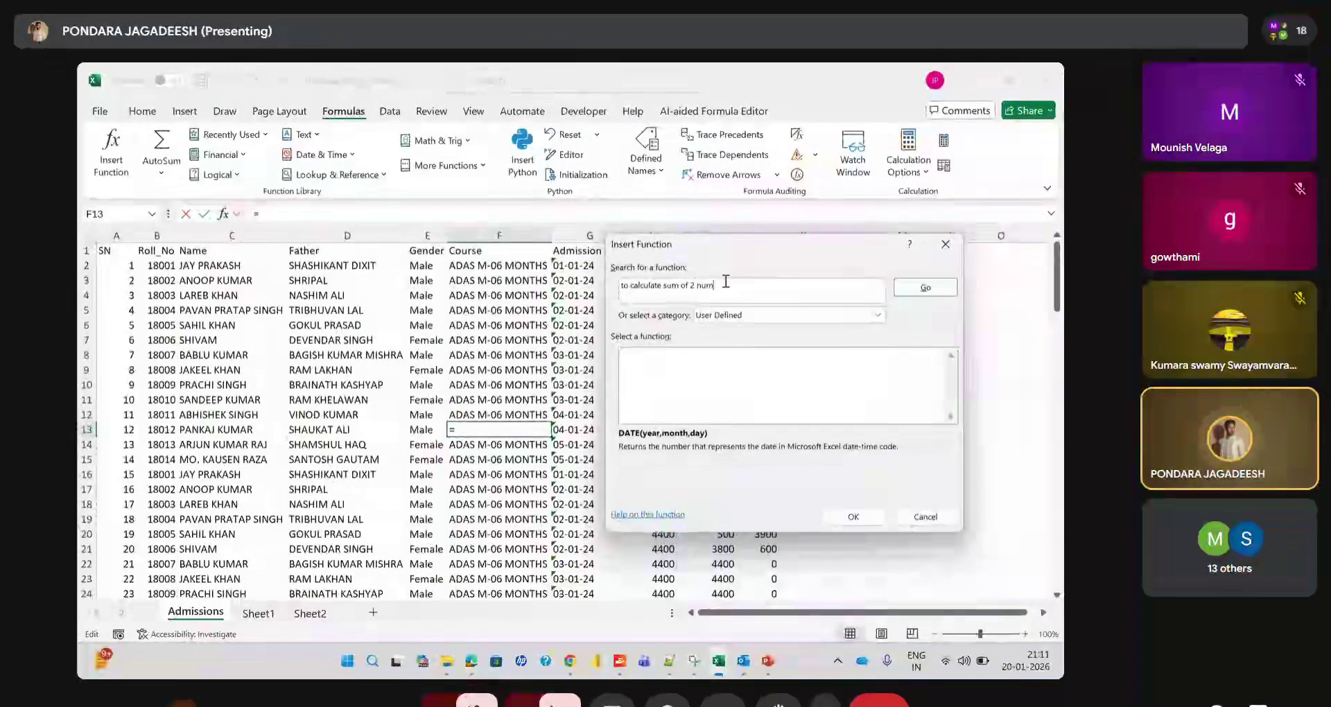
key("BackSpace")
key("BackSpace")
key("BackSpace")
key("BackSpace")
key("BackSpace")
key("BackSpace")
key("BackSpace")
key("BackSpace")
key("BackSpace")
key("BackSpace")
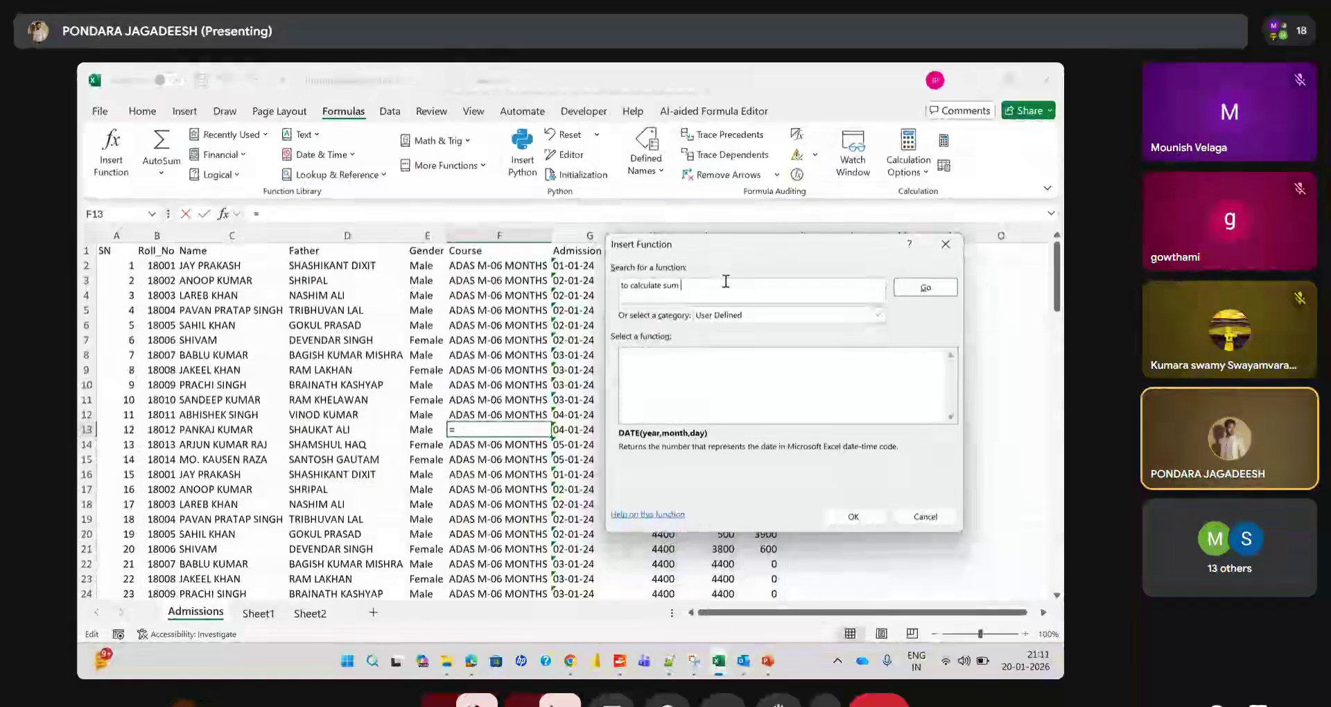
type("di")
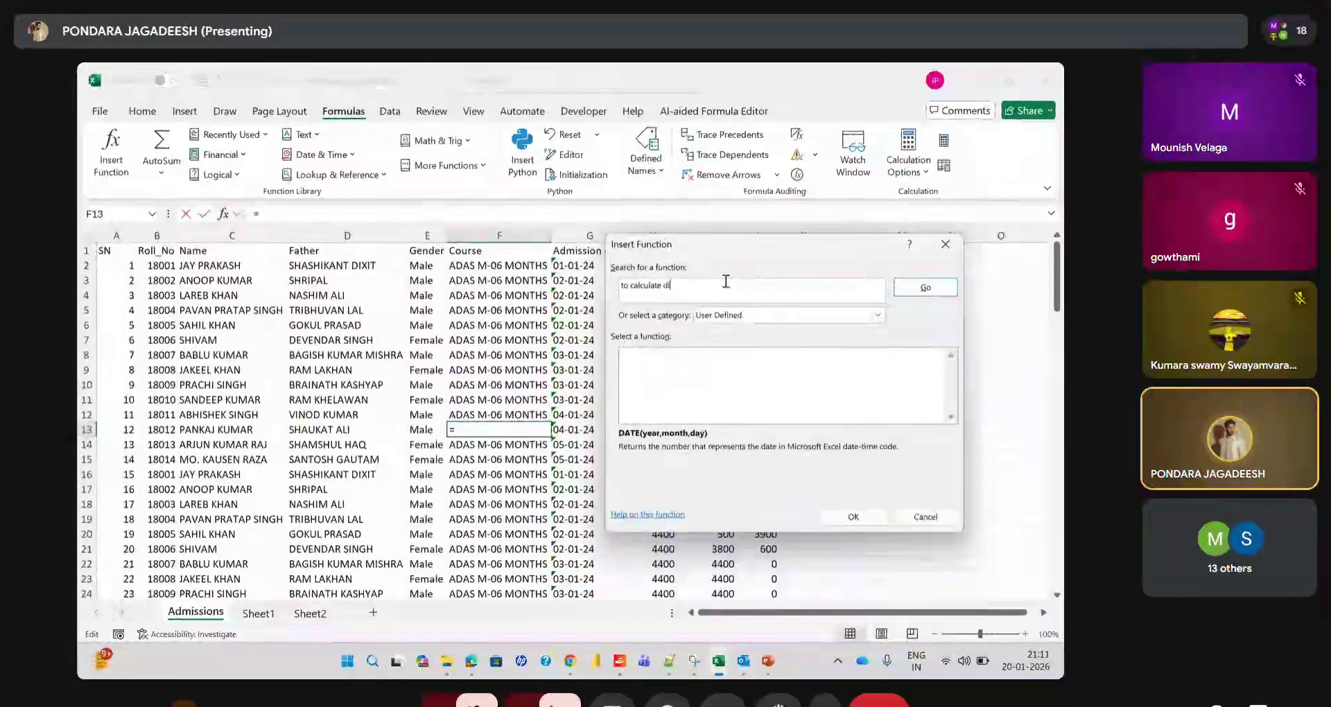
type("ff of")
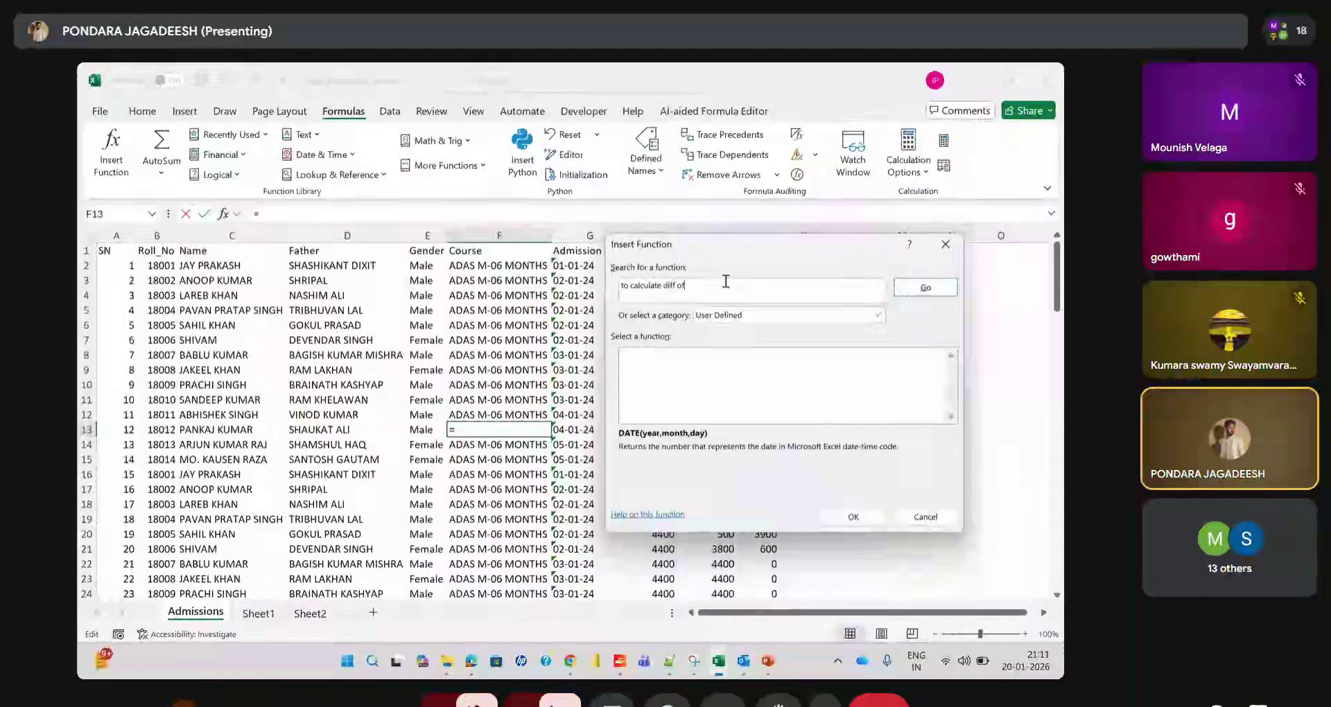
type(" 2 dates")
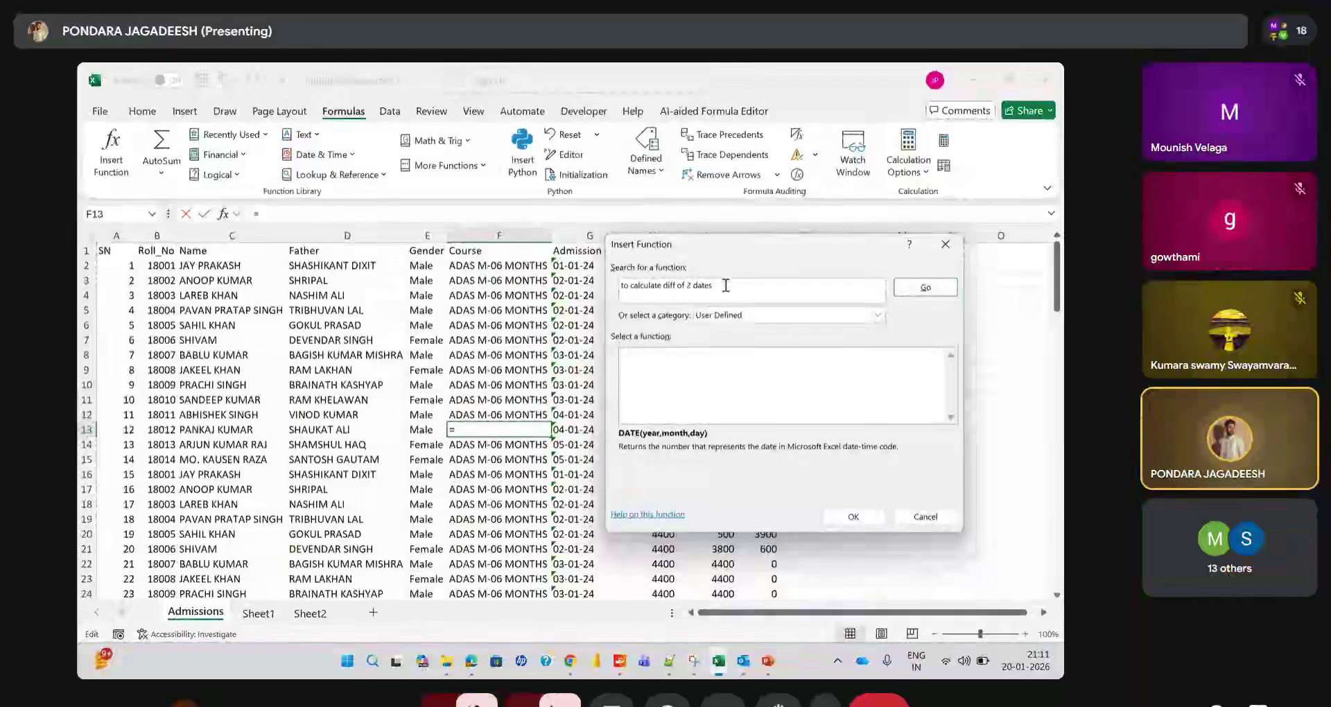
key("Return")
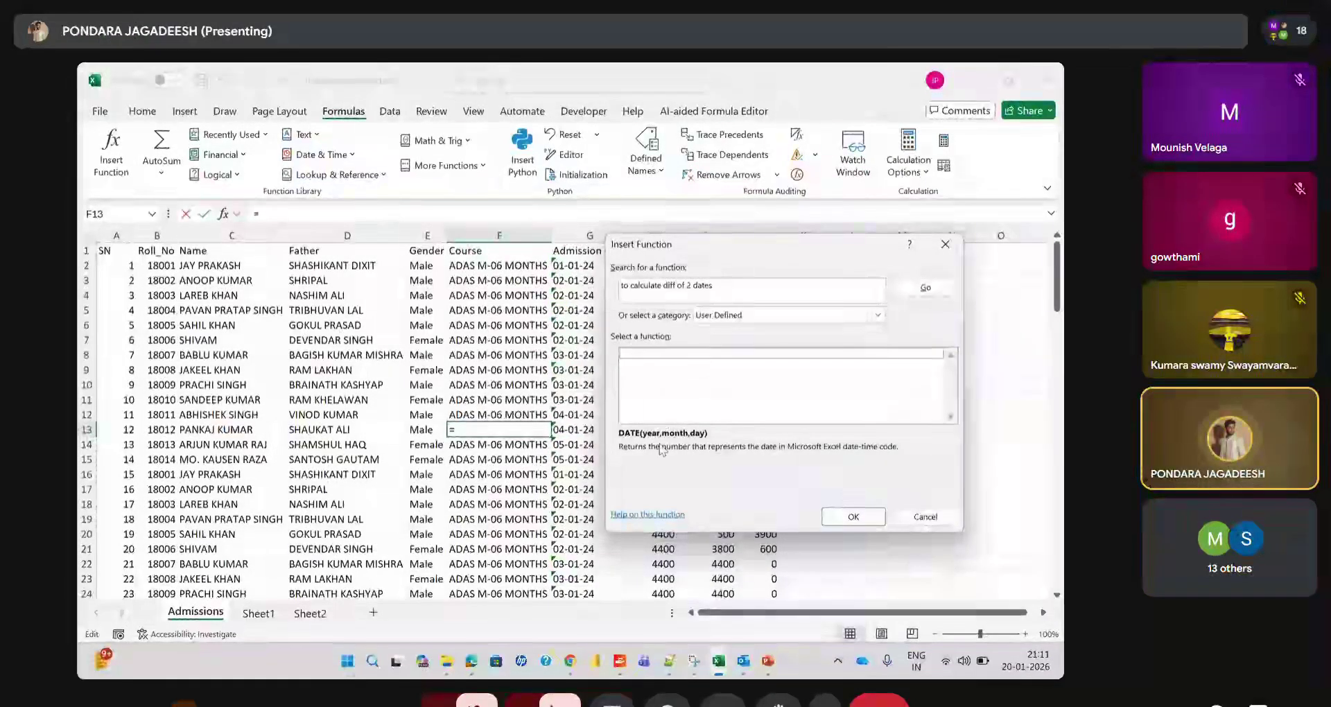
left_click(833, 513)
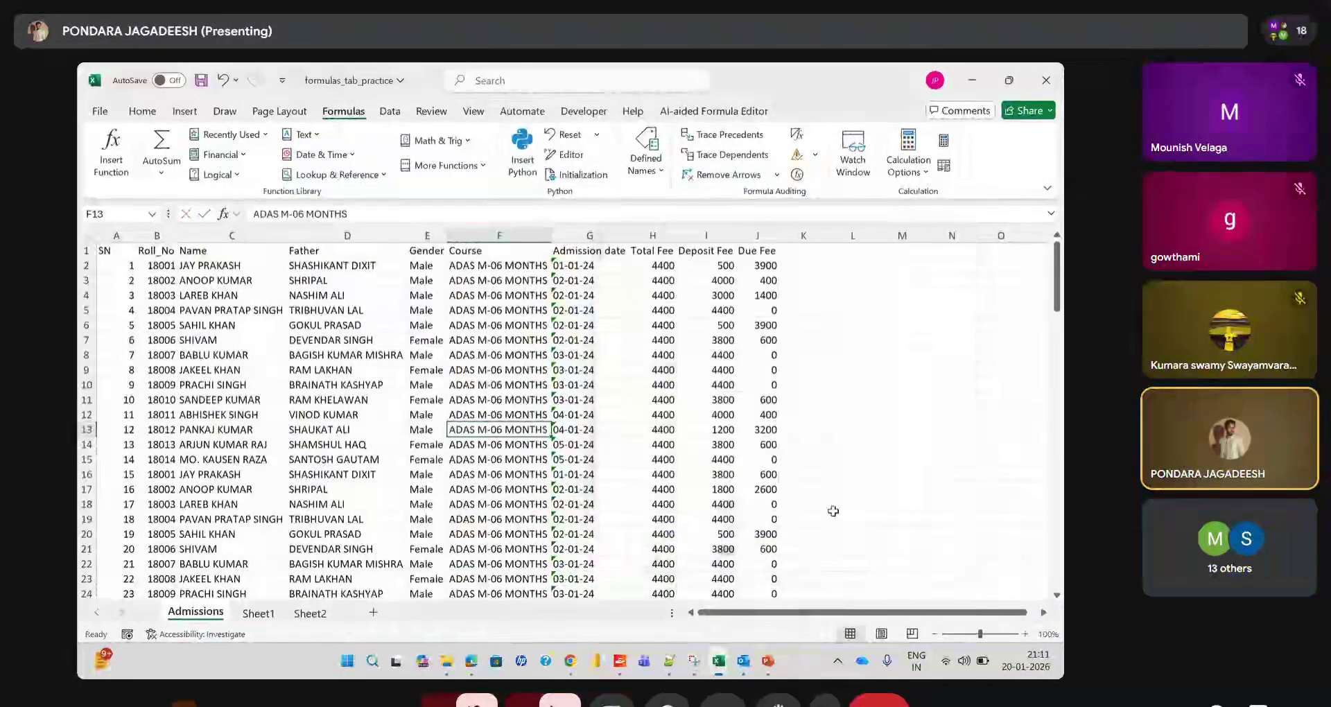
Start a formula with =d in cell K5 and highlight the suggested DAYS function to show its description
left_click(812, 313)
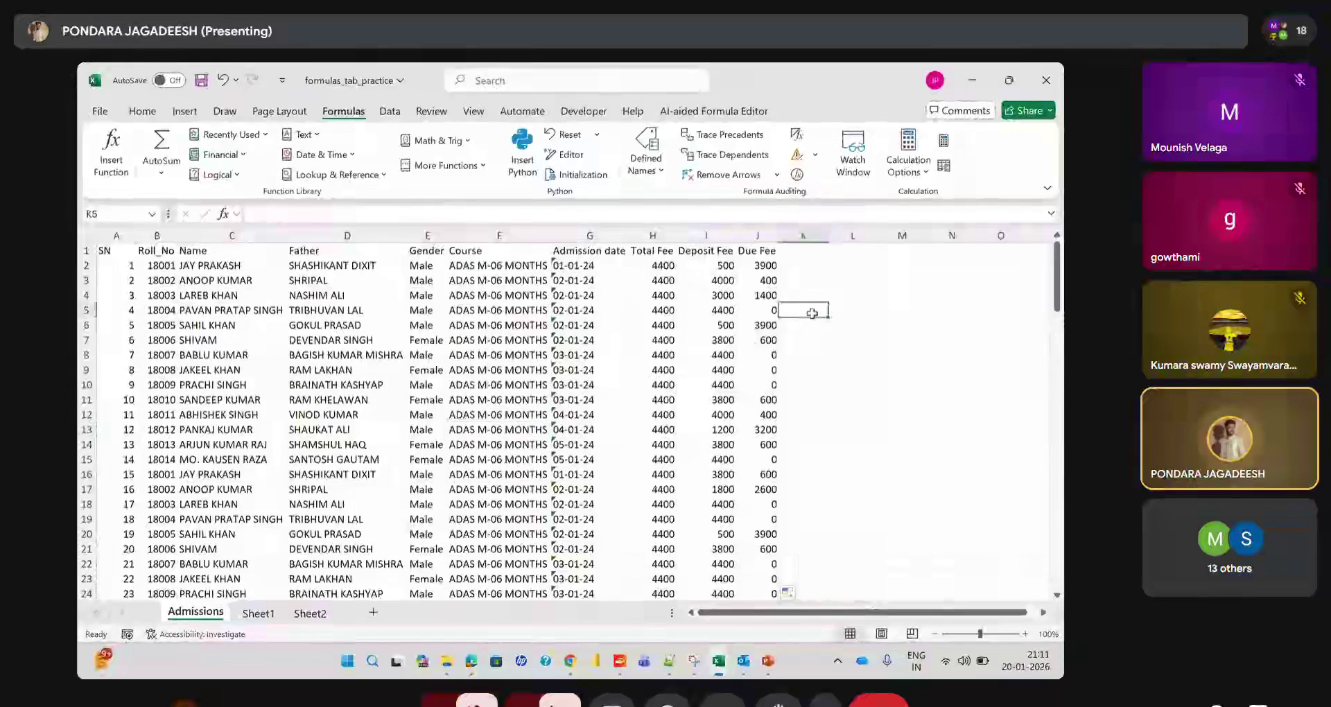
type("=")
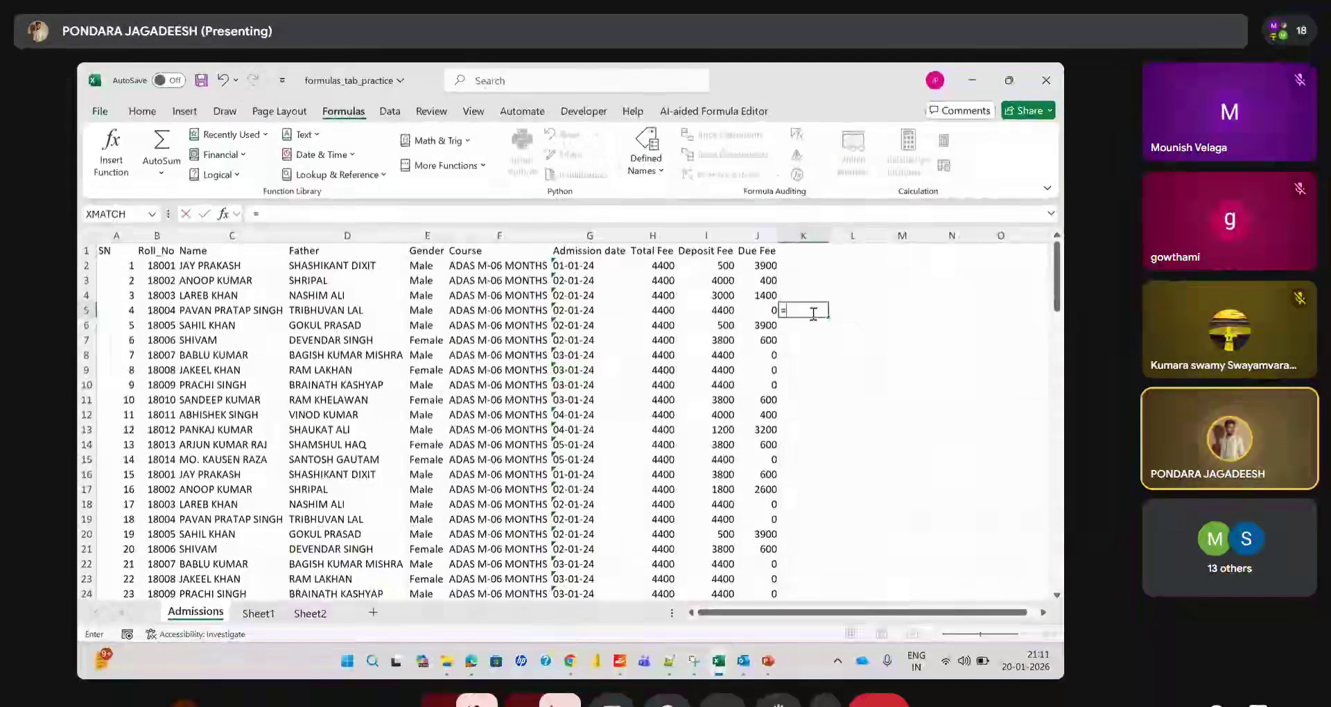
type("d")
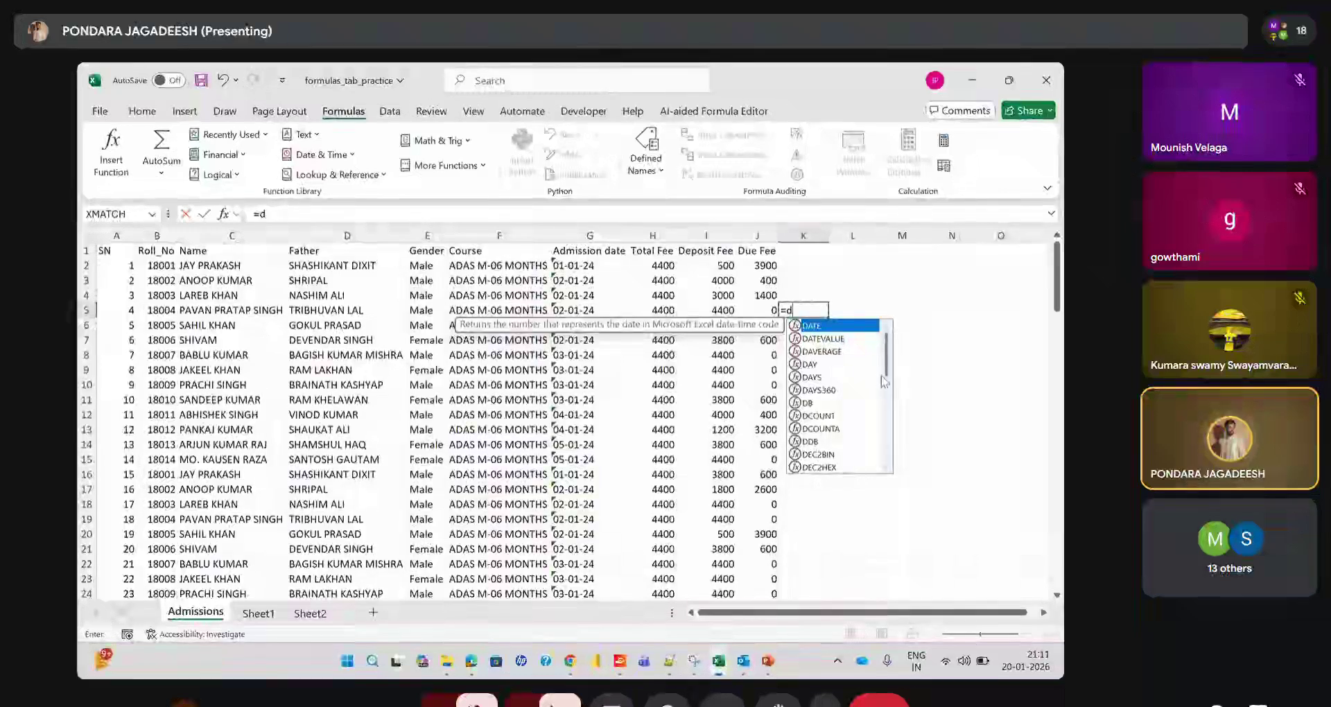
left_click(836, 376)
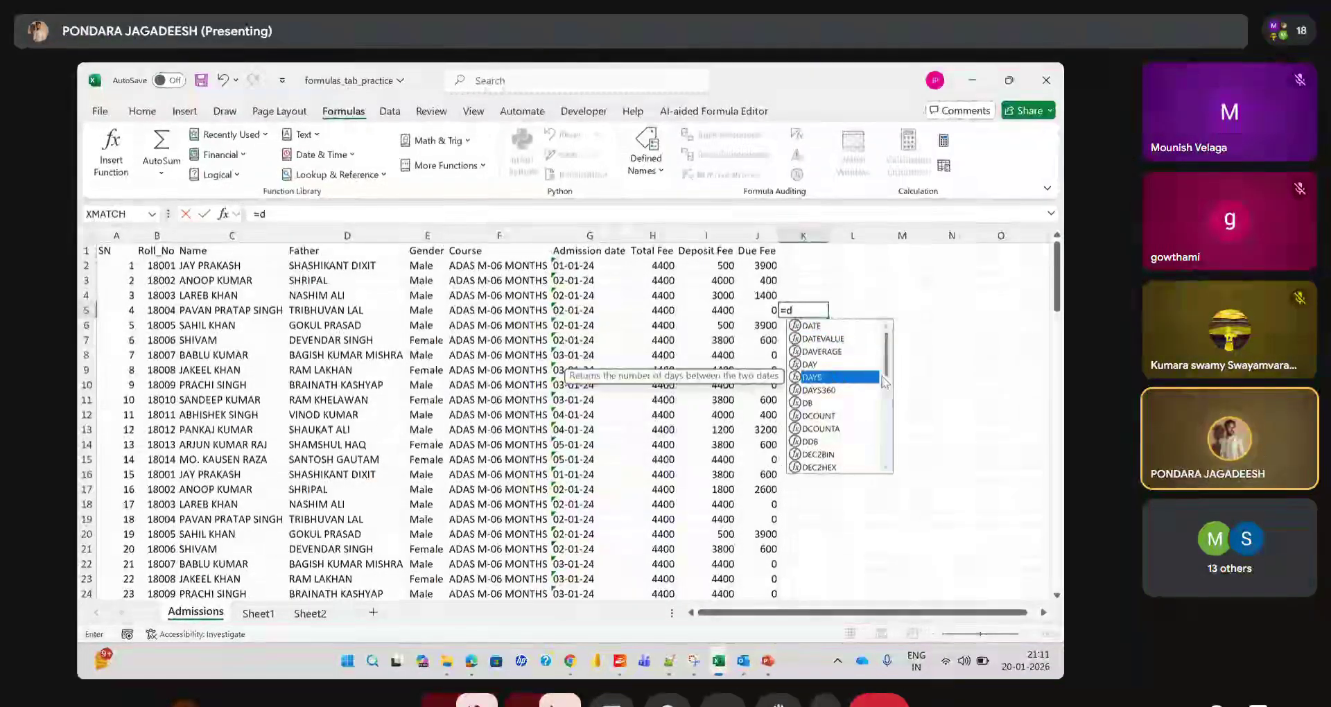
Browse the suggested functions beginning with D from DATE to DVARP and return to DAYS
scroll(892, 385, "down", 1)
scroll(892, 388, "down", 1)
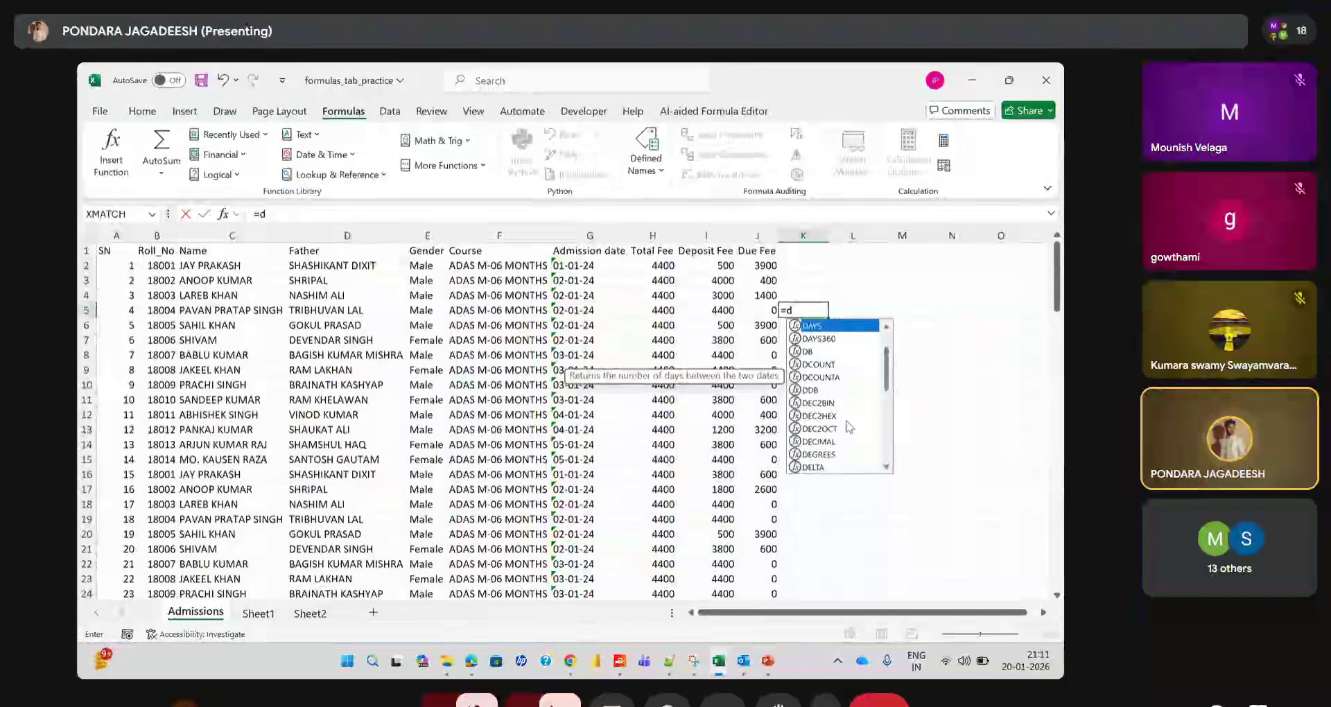
left_click_drag(887, 380, 887, 502)
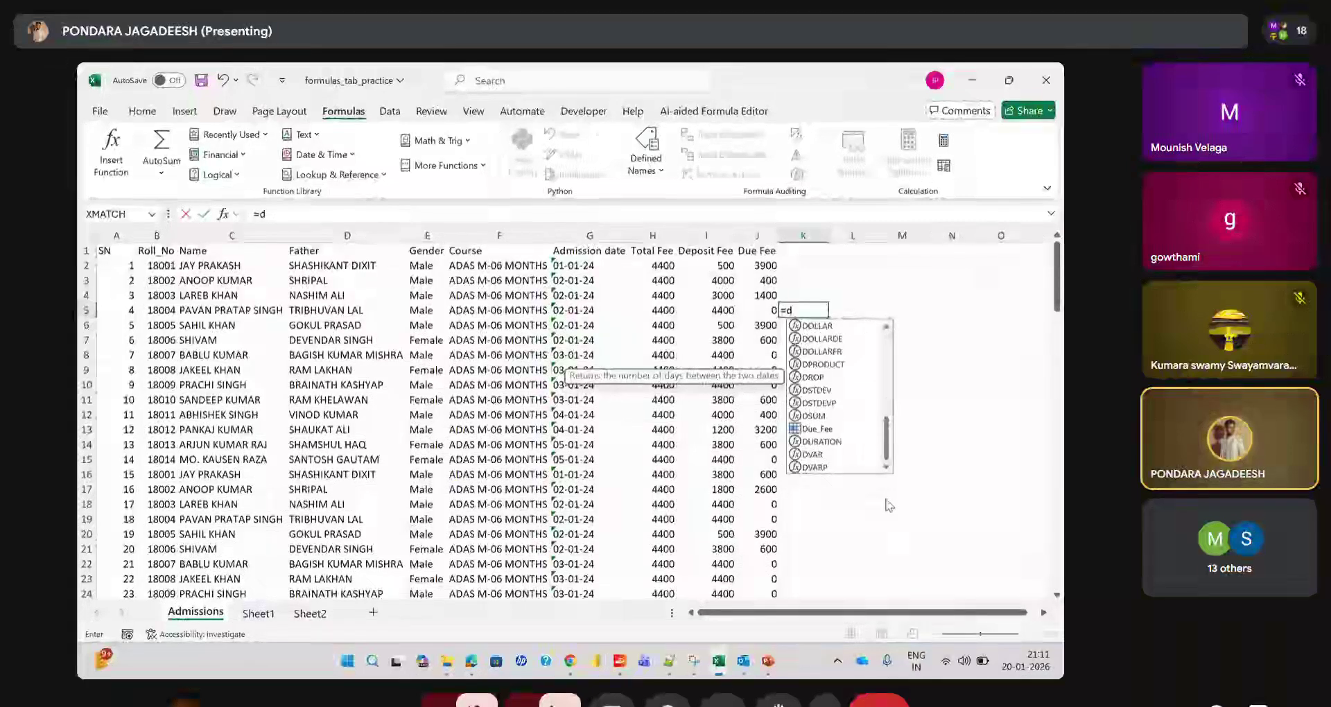
scroll(832, 444, "up", 6)
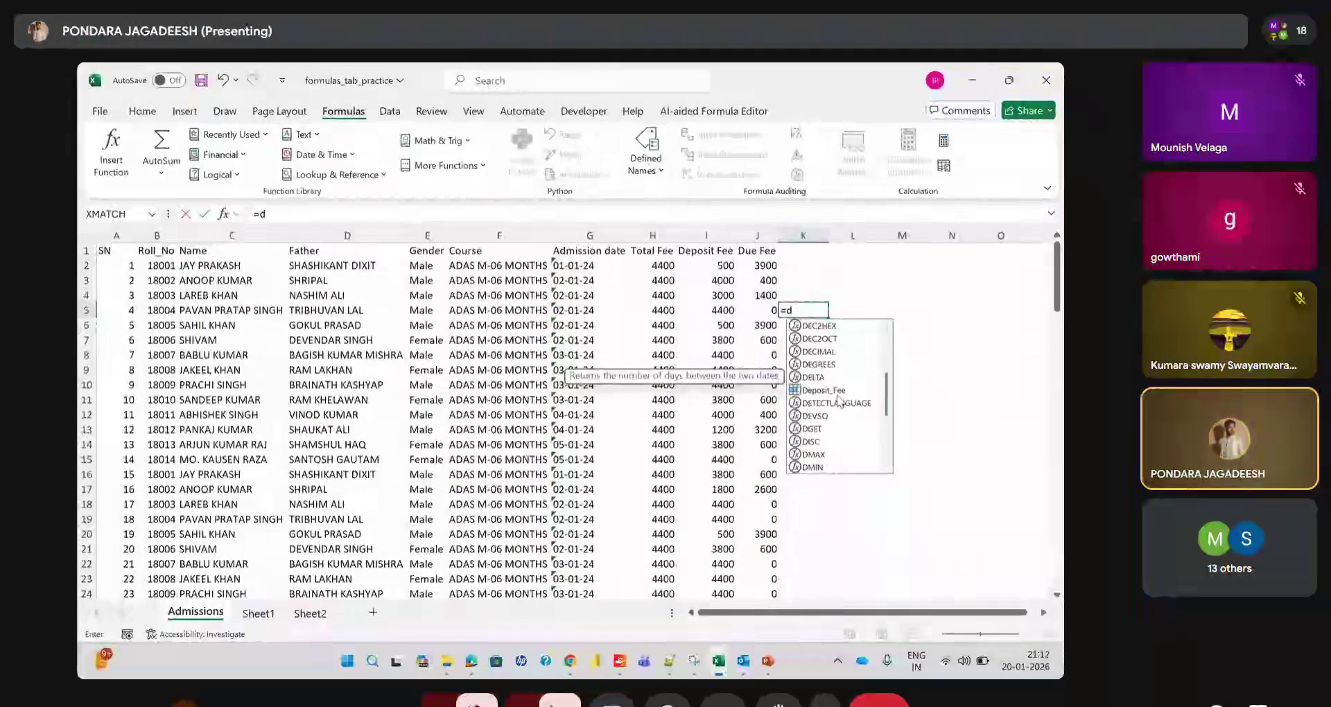
scroll(839, 401, "up", 4)
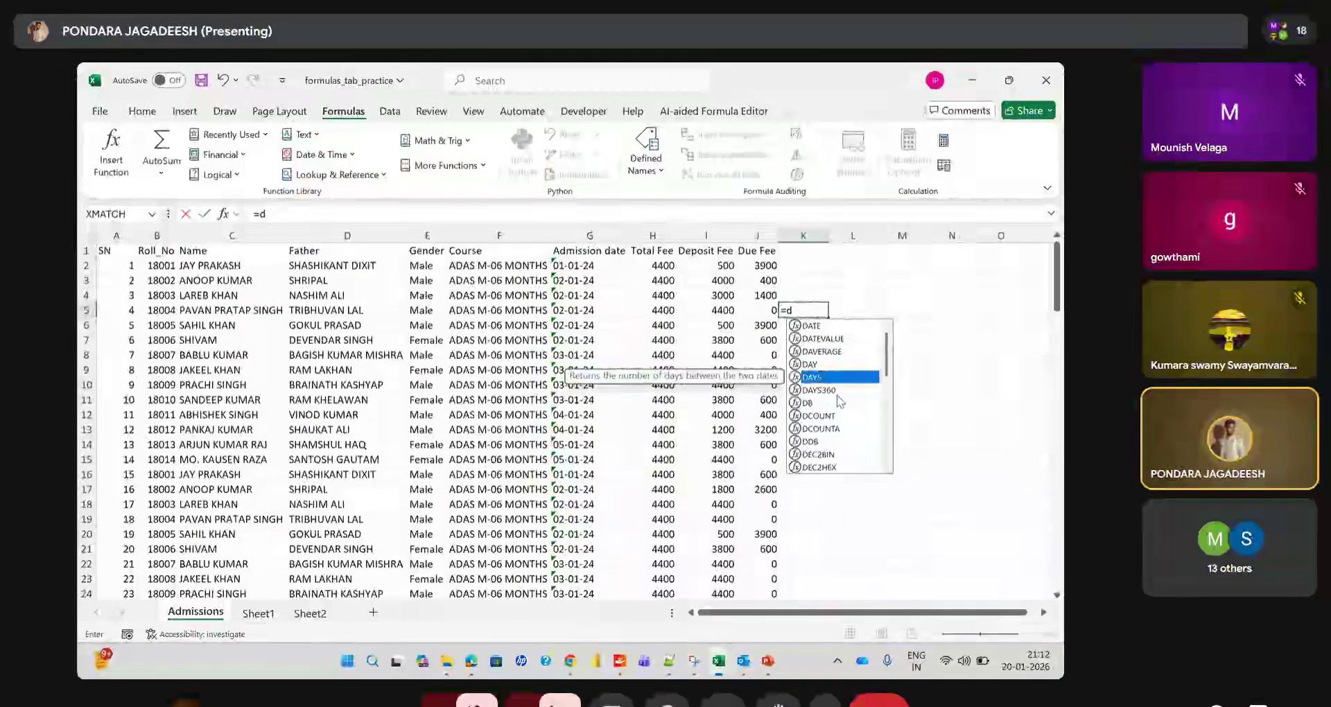
scroll(840, 400, "down", 2)
scroll(840, 401, "down", 1)
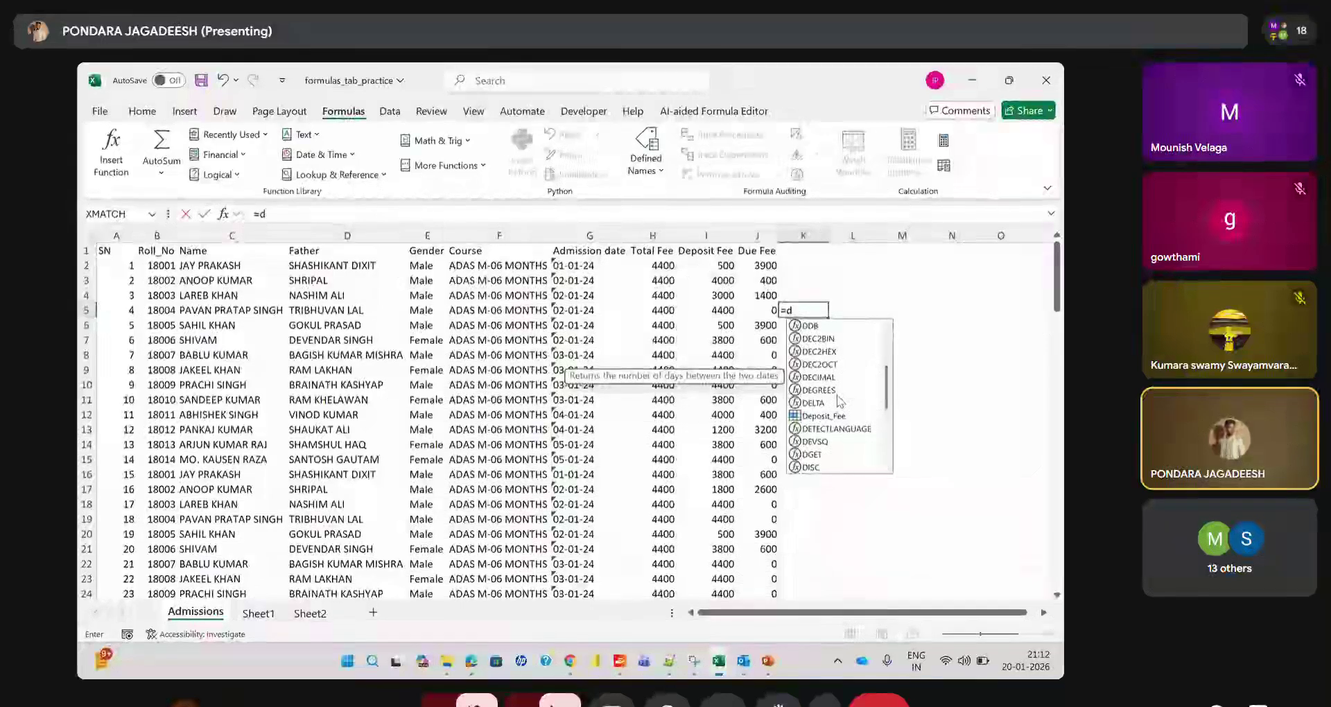
scroll(844, 416, "down", 5)
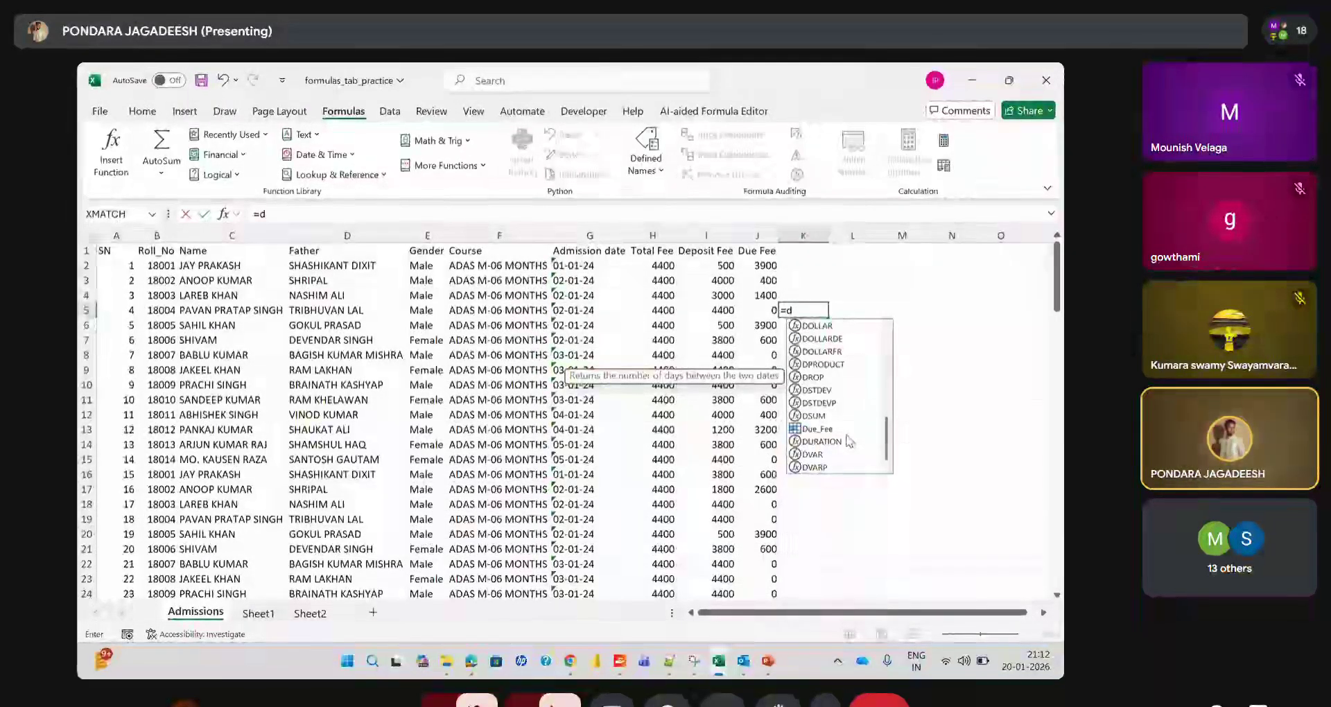
scroll(849, 441, "up", 5)
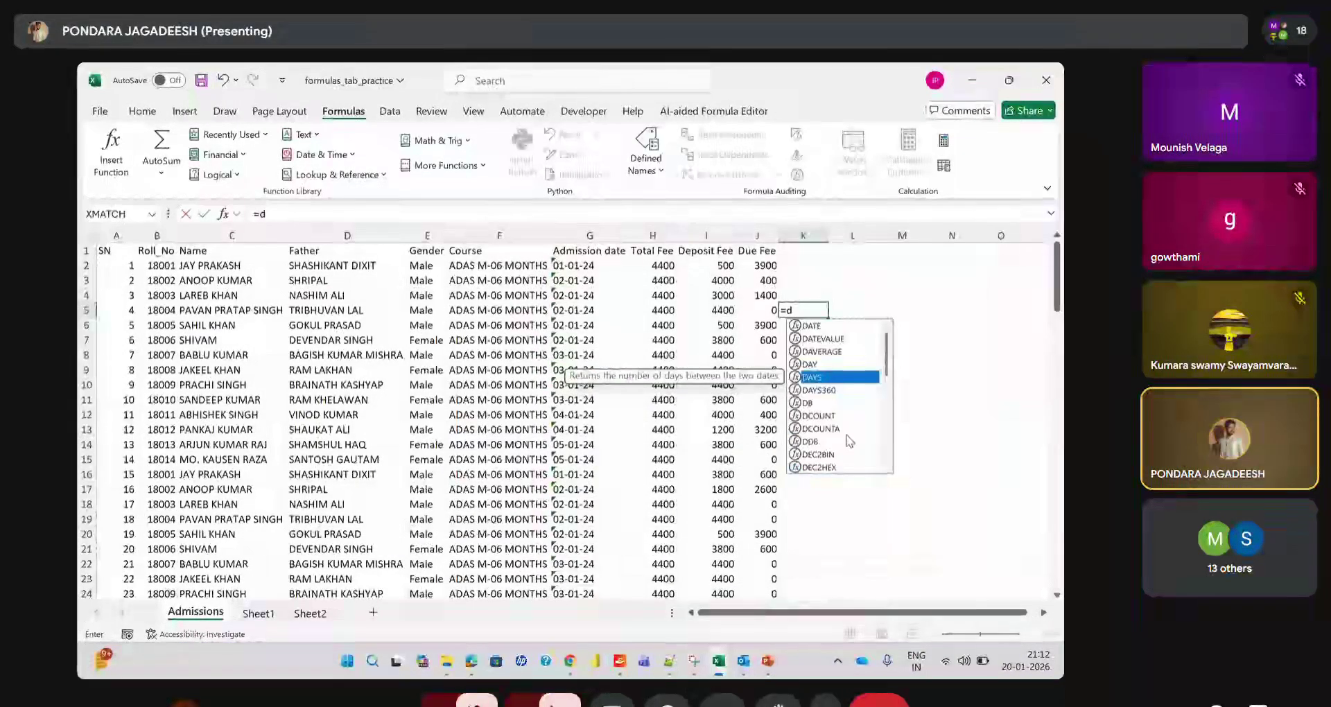
left_click(813, 376)
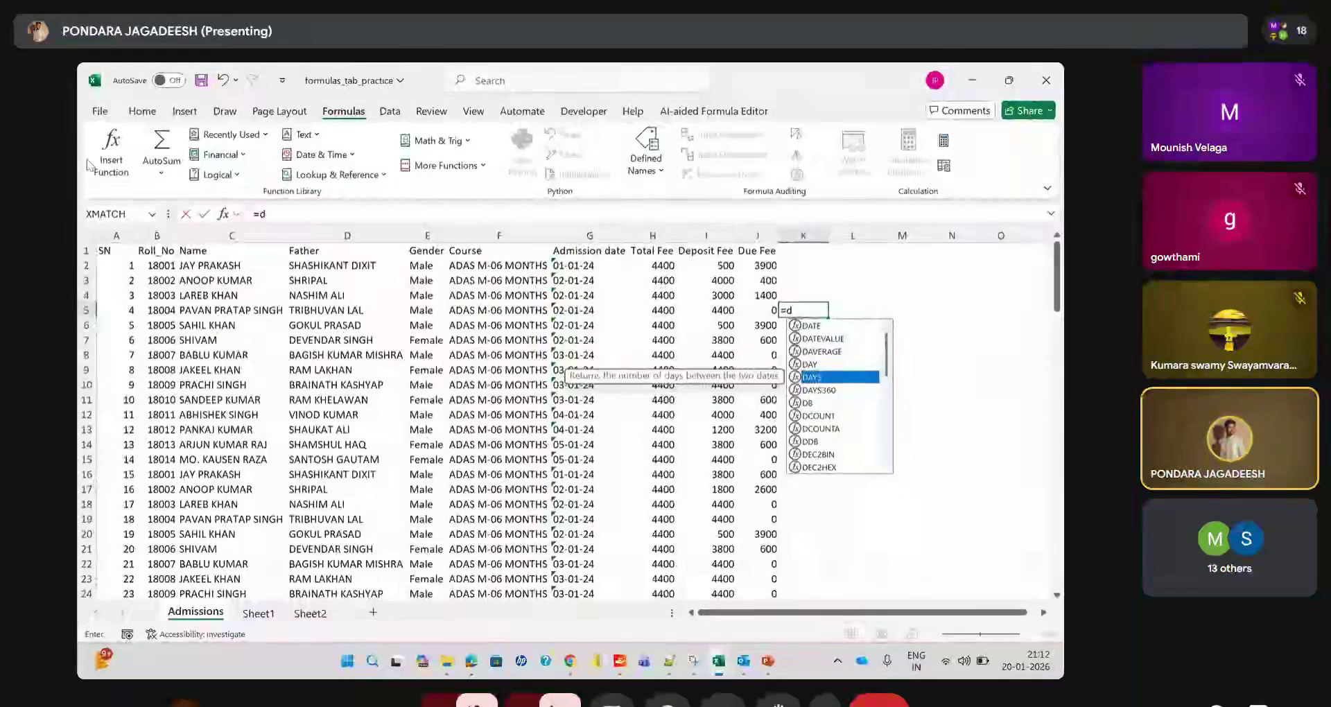
Open Insert Function for the formula in K5, bring up the selected function's online help, and close the extra browser tab
left_click(111, 149)
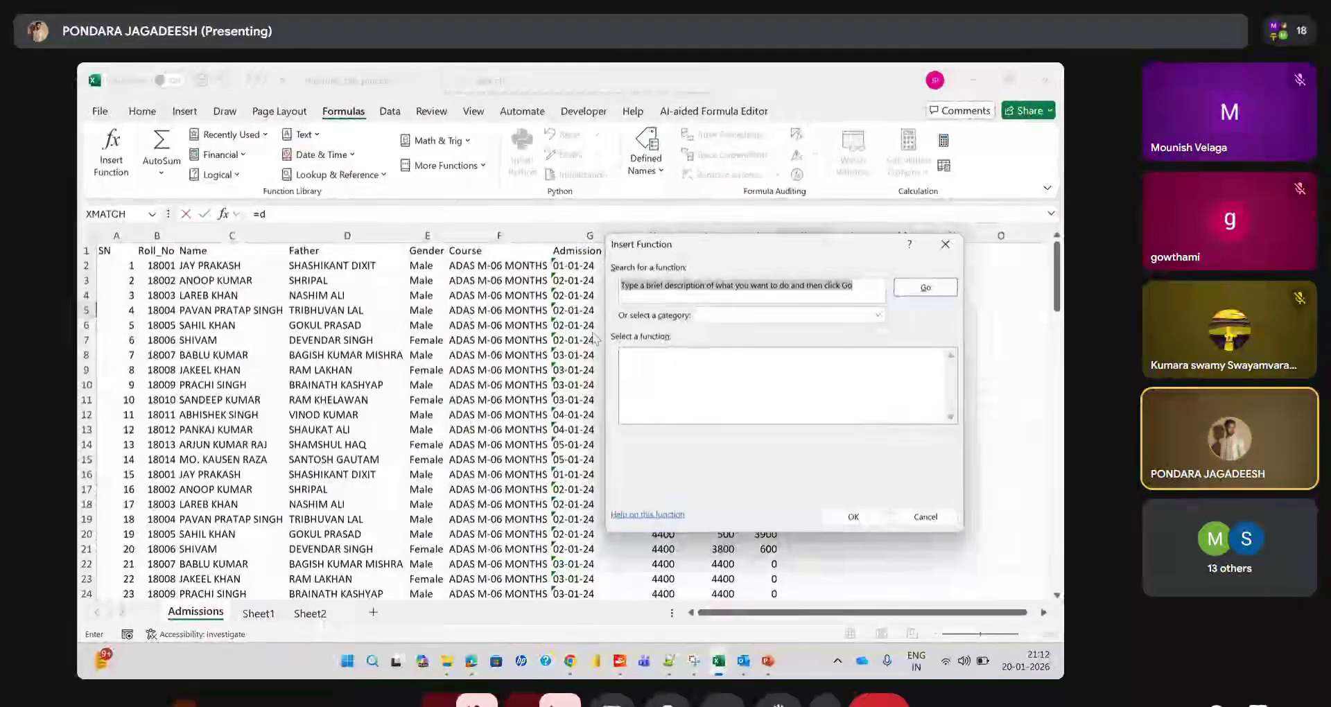
left_click(788, 317)
left_click(787, 319)
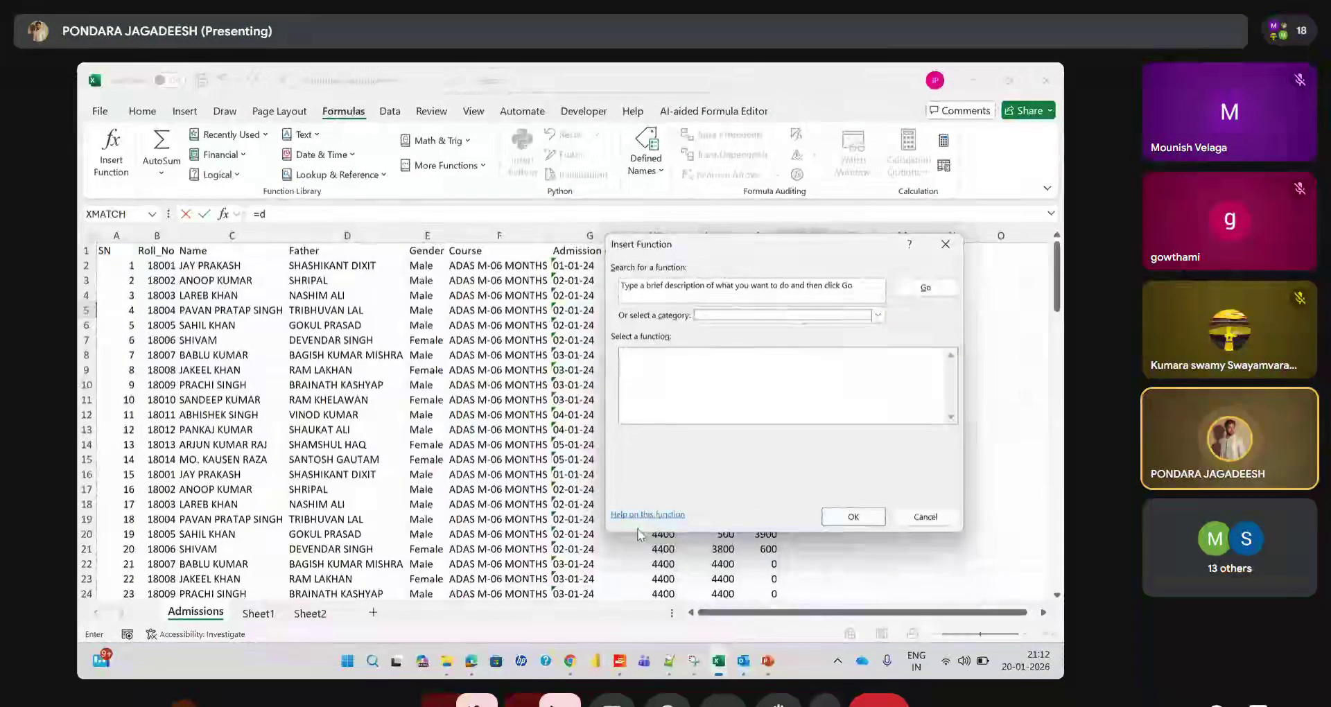
left_click(647, 514)
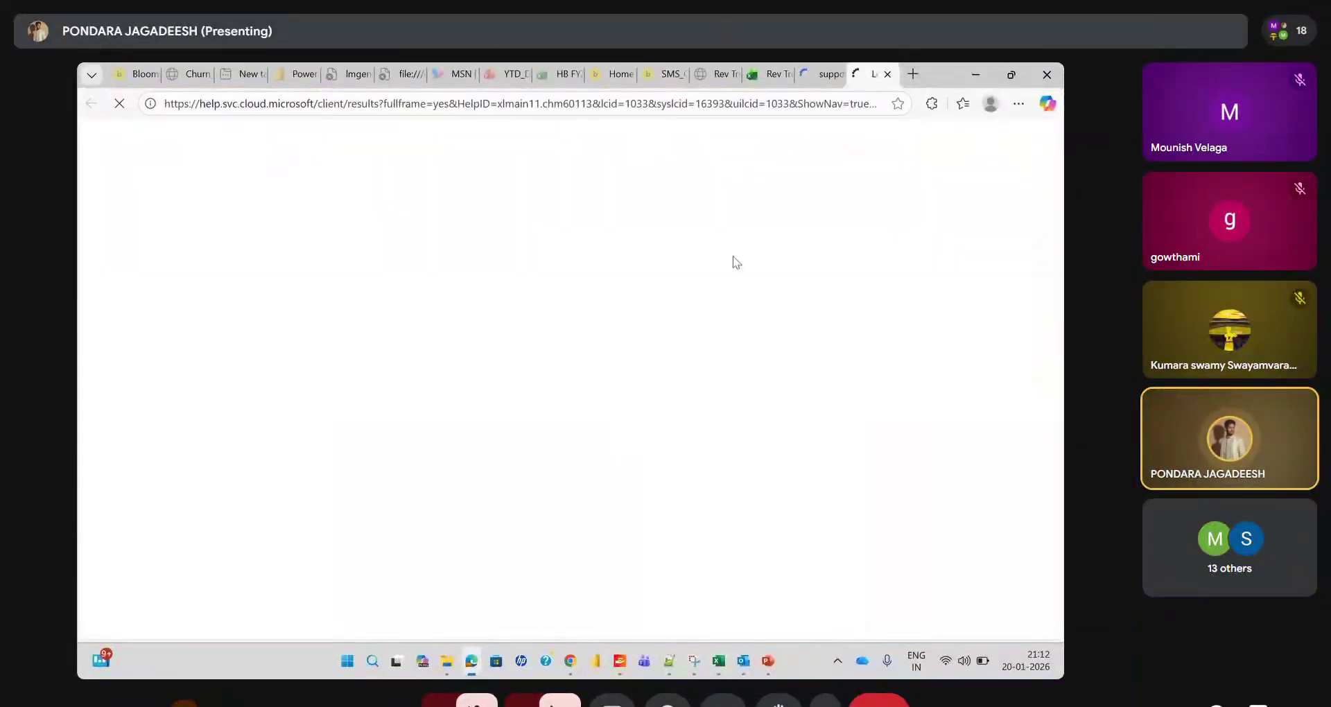
left_click(887, 73)
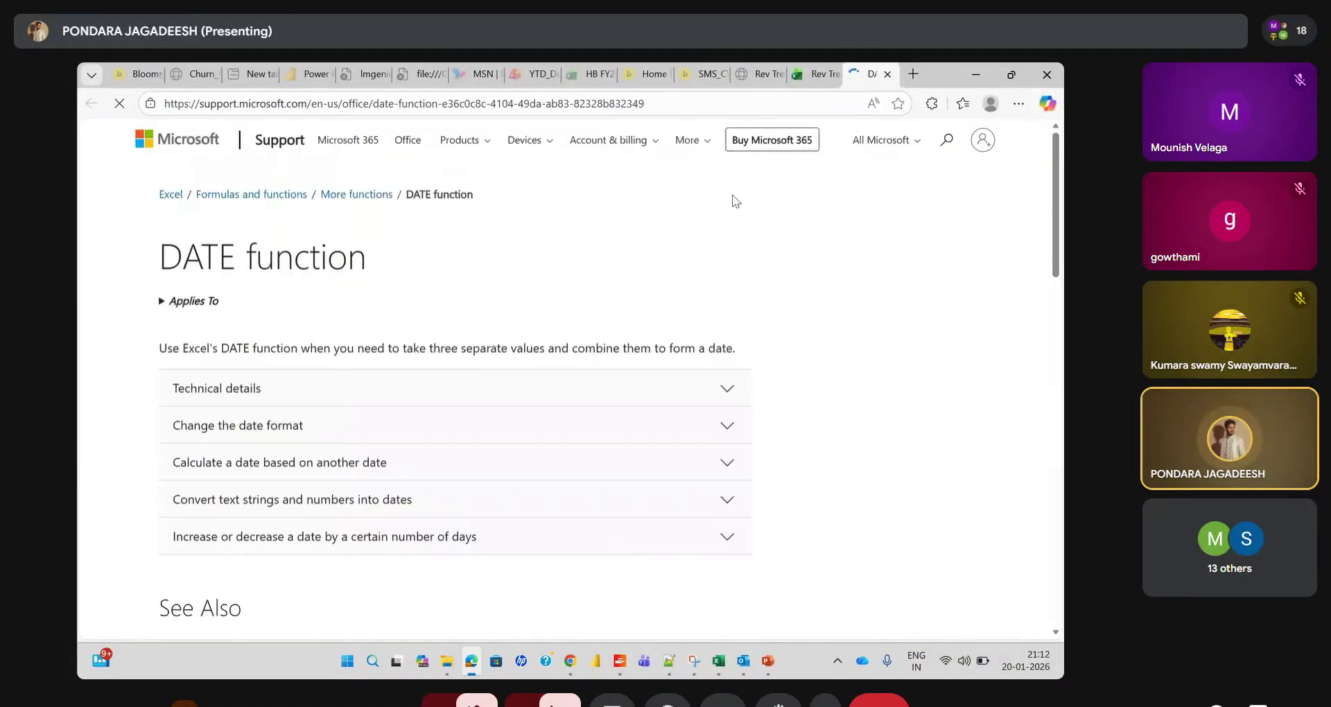
Look through the DATE function help page and expand Technical details to examine its syntax, arguments and examples
scroll(527, 420, "down", 2)
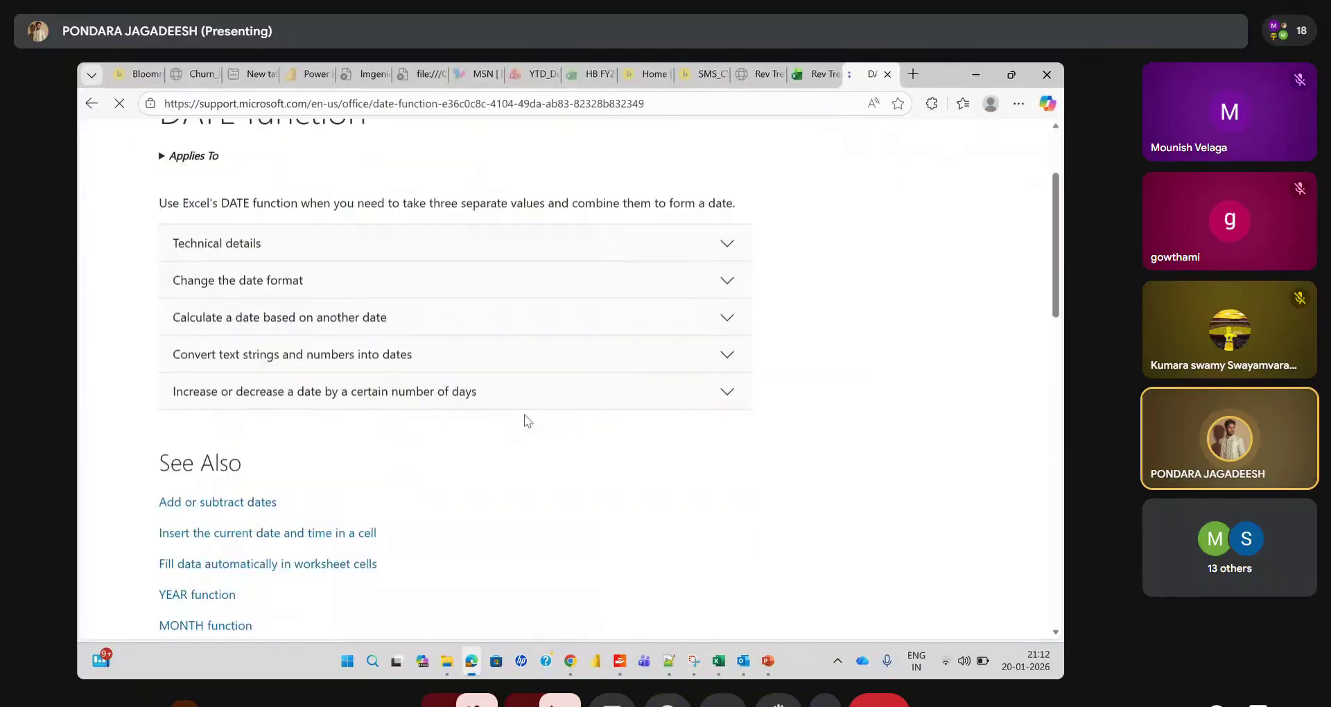
scroll(527, 420, "up", 1)
scroll(431, 389, "down", 1)
scroll(410, 386, "down", 5)
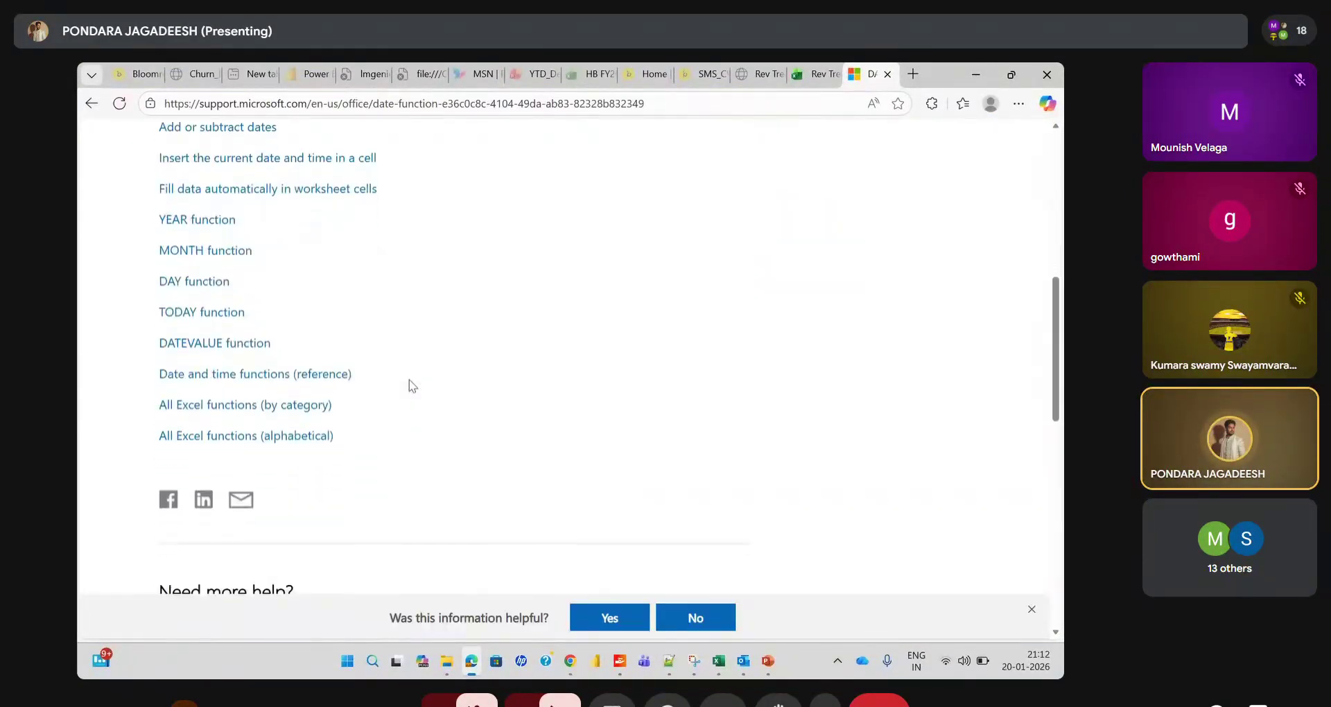
scroll(410, 386, "up", 2)
scroll(291, 298, "up", 4)
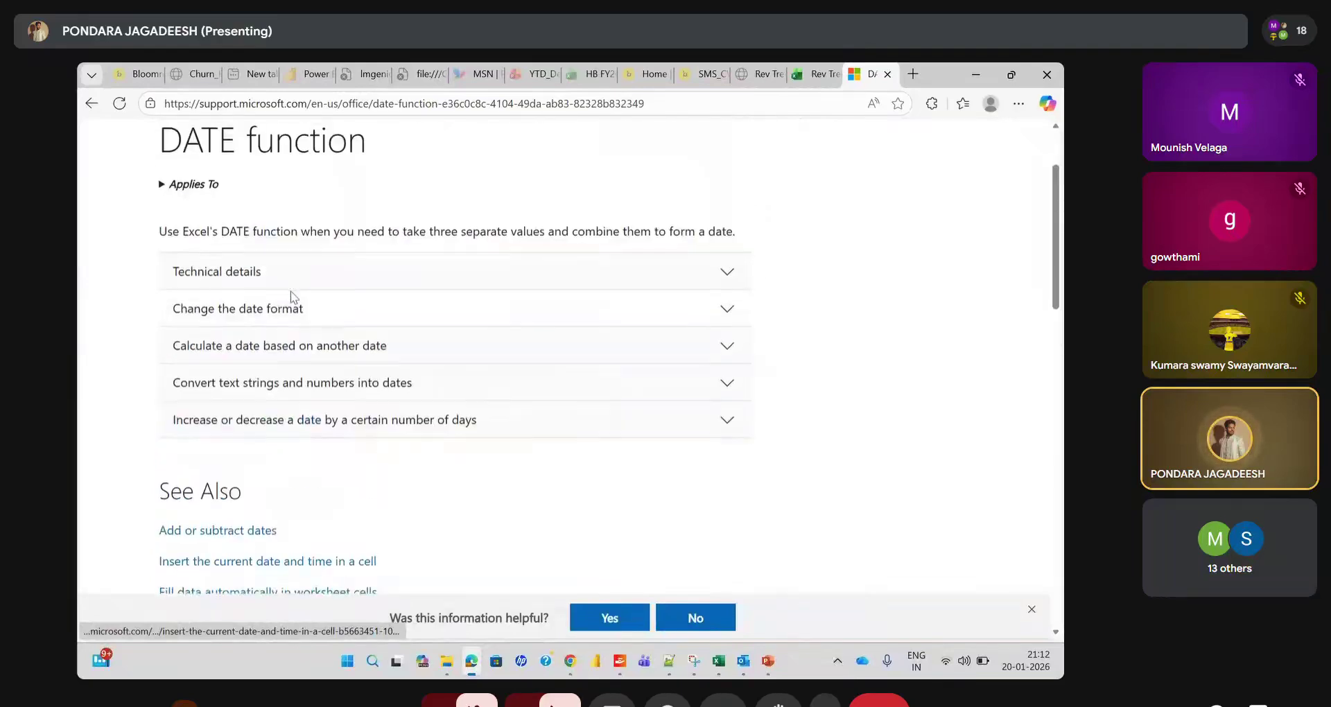
left_click(286, 273)
scroll(288, 291, "down", 10)
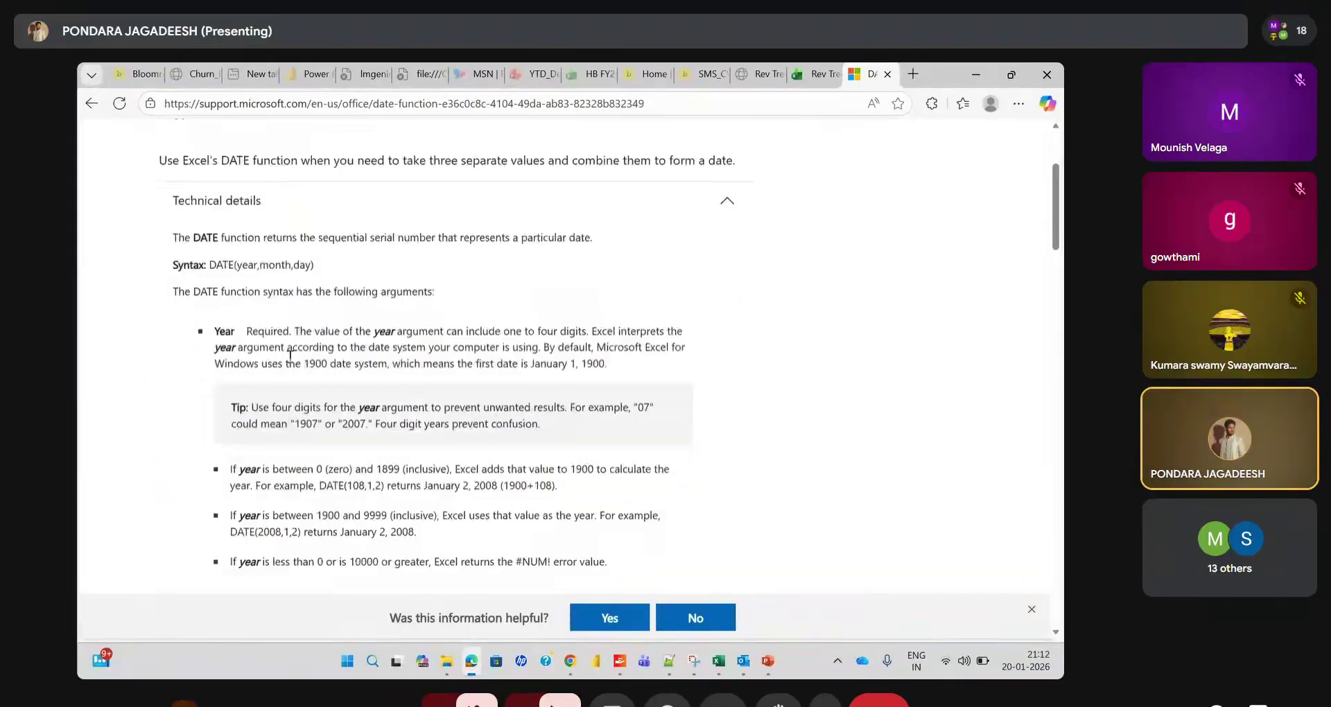
scroll(290, 366, "down", 8)
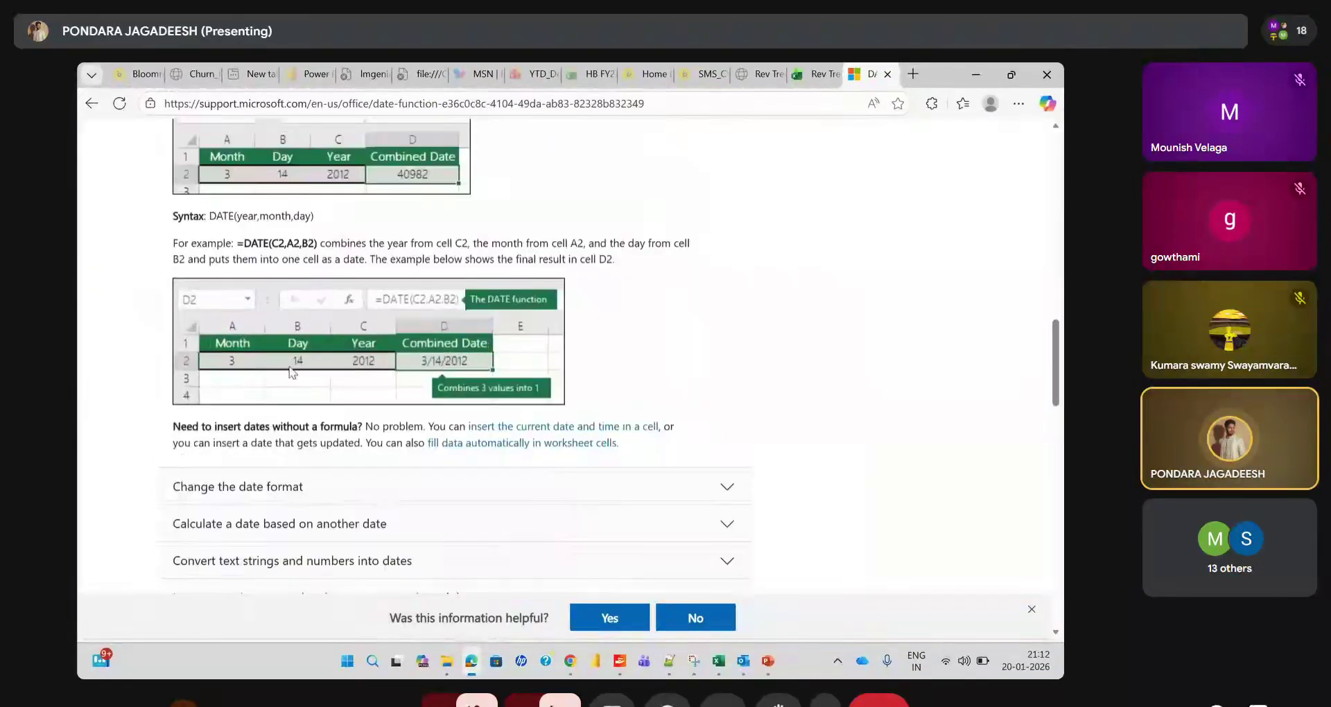
Expand "Change the date format" and "Calculate a date based on another date" and review their instructions and examples
left_click(270, 305)
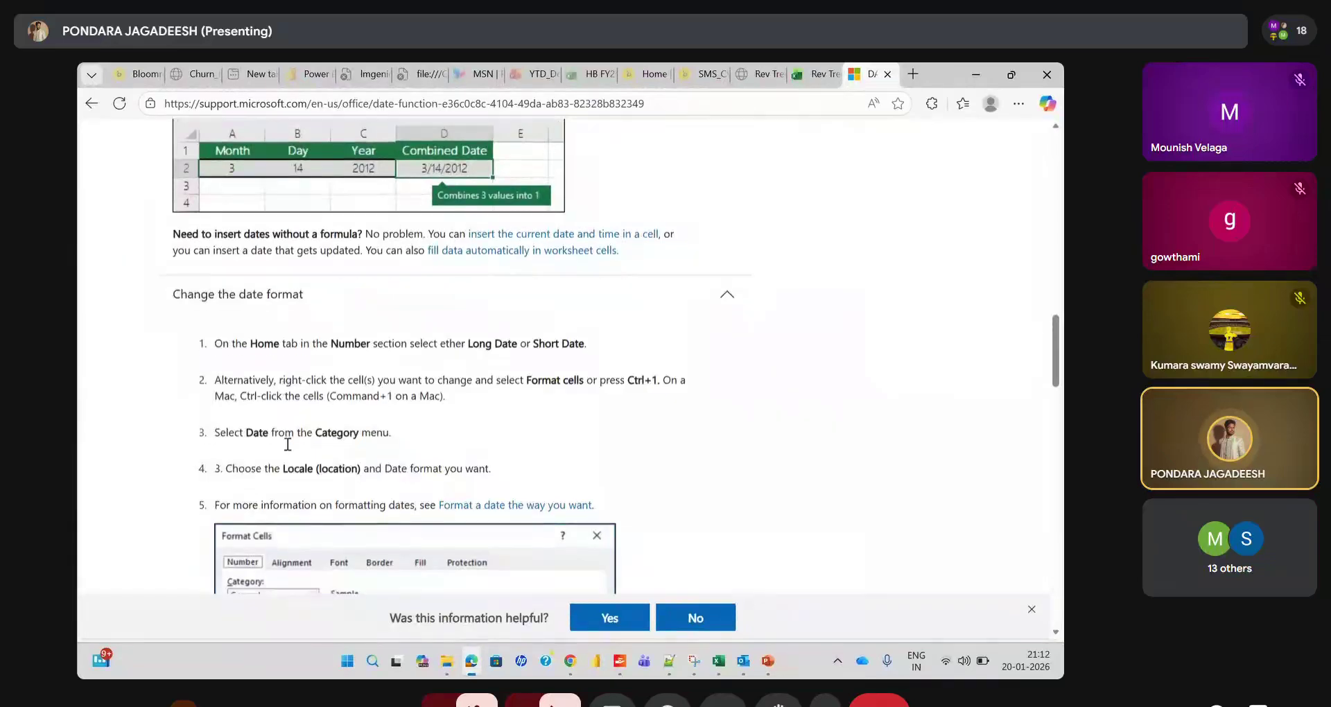
scroll(289, 451, "down", 8)
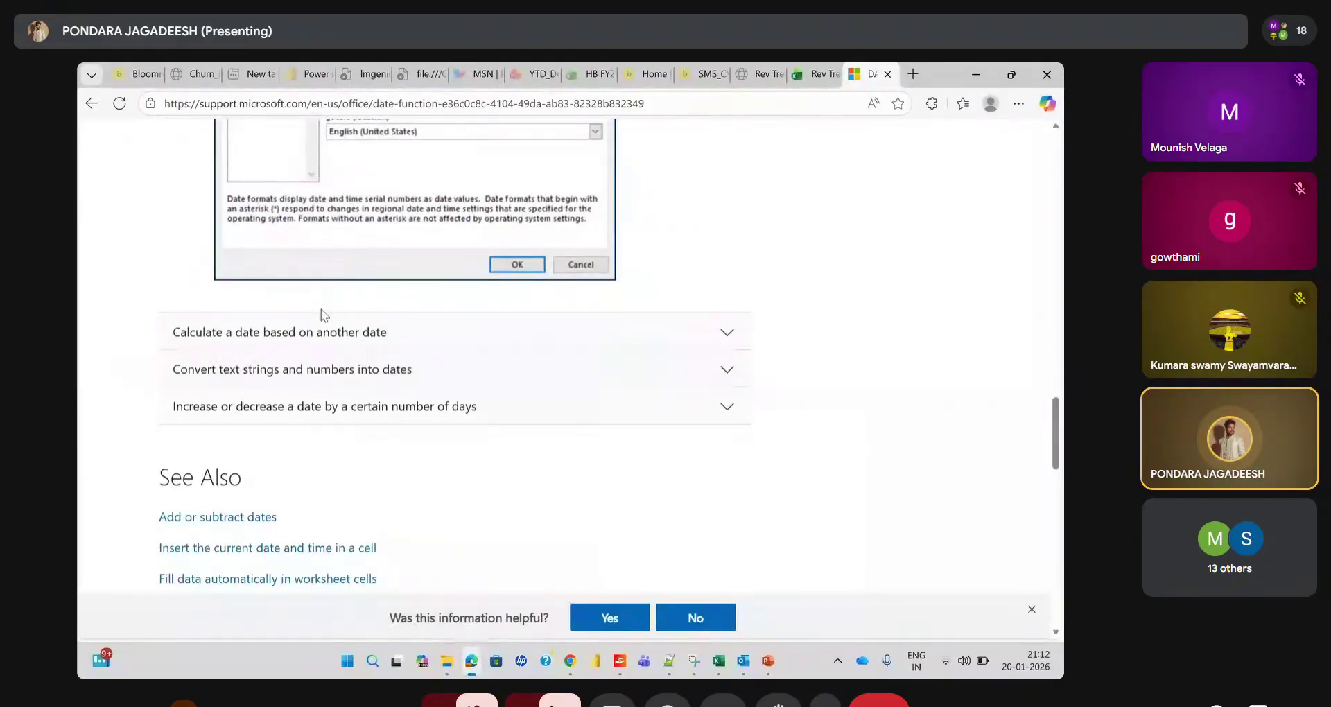
left_click(319, 352)
scroll(318, 350, "down", 5)
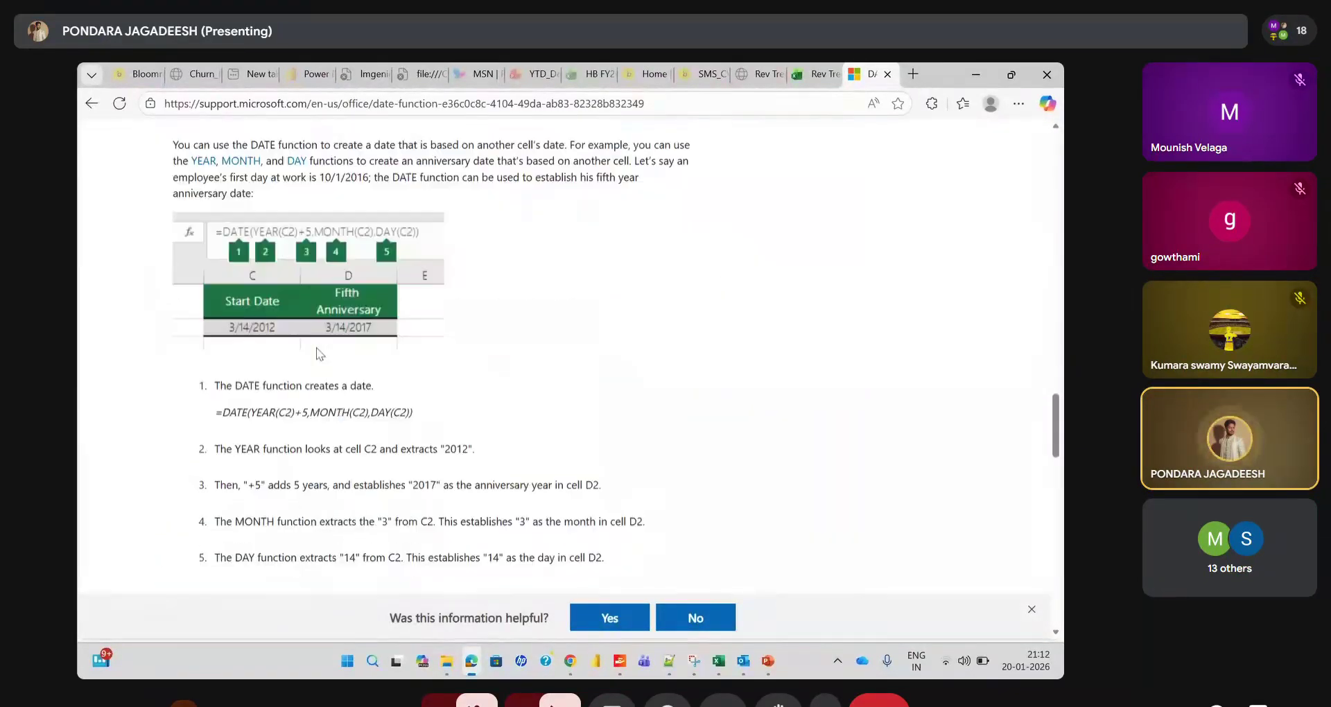
scroll(317, 348, "up", 10)
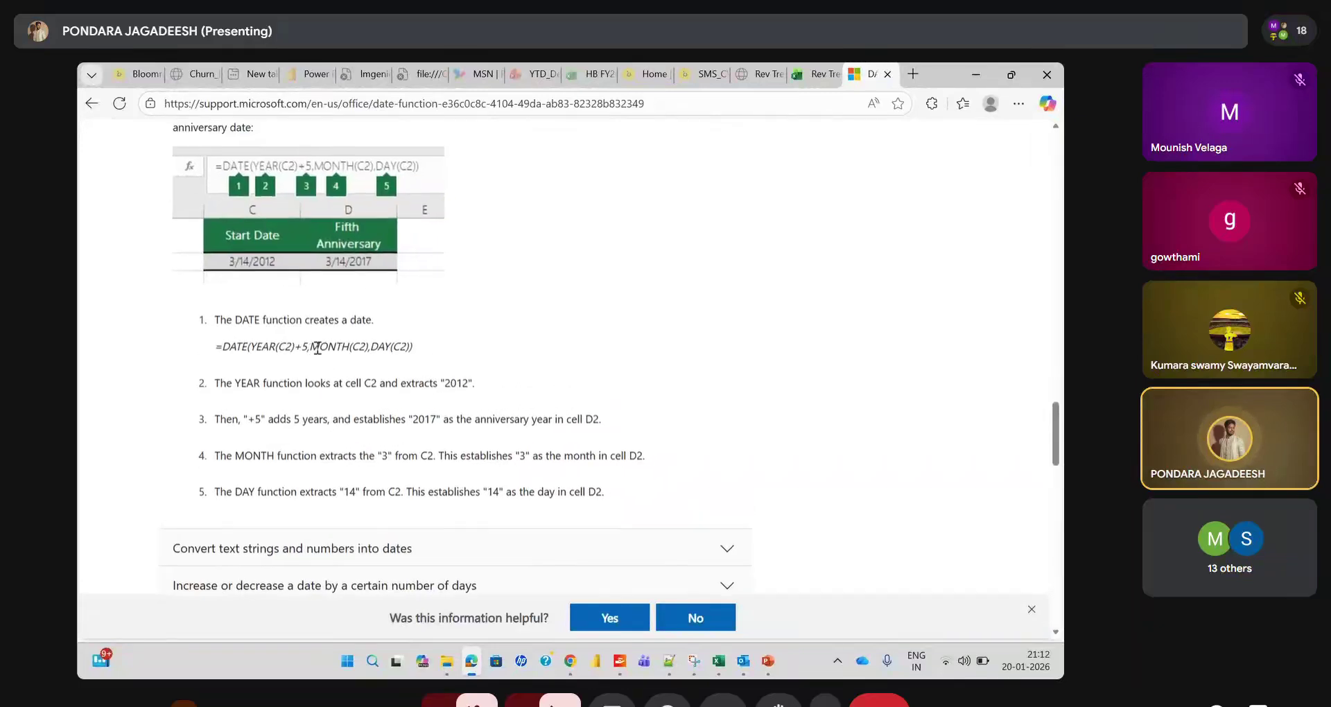
scroll(317, 354, "up", 5)
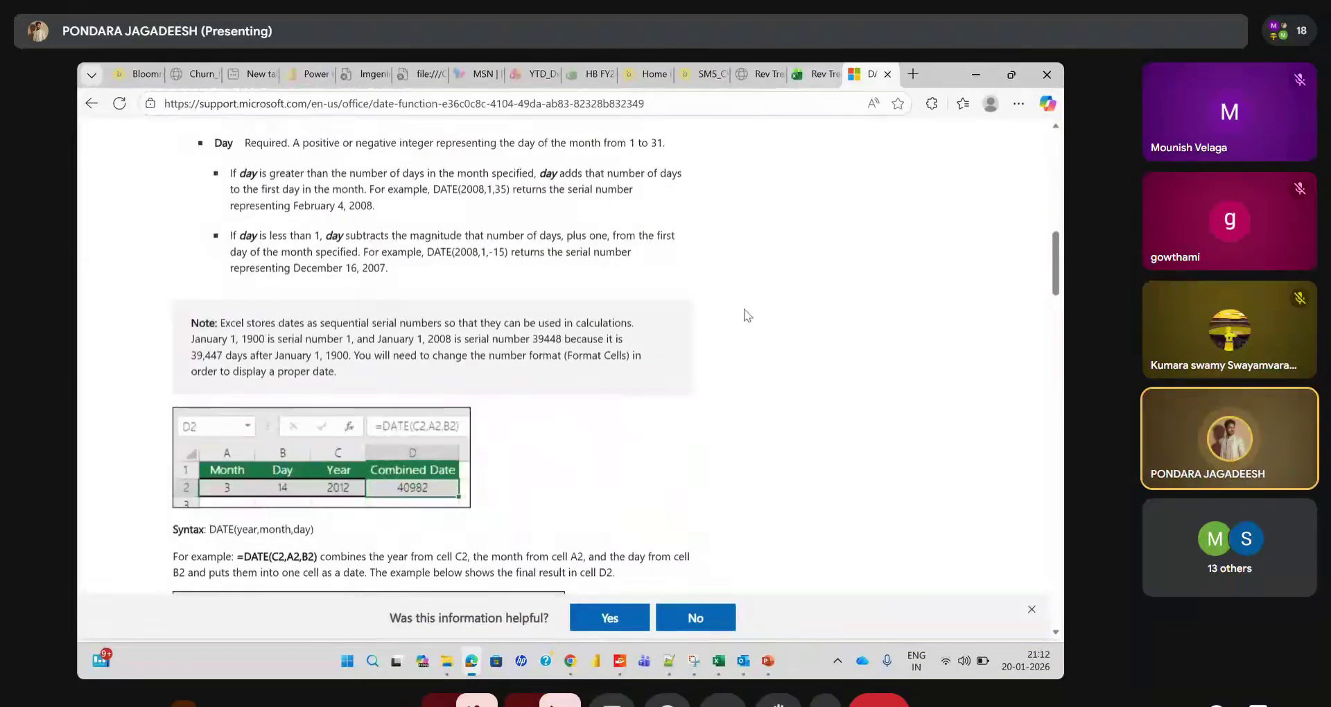
Switch back to the formulas_tab_practice workbook in Excel and close Insert Function
mouse_move(721, 661)
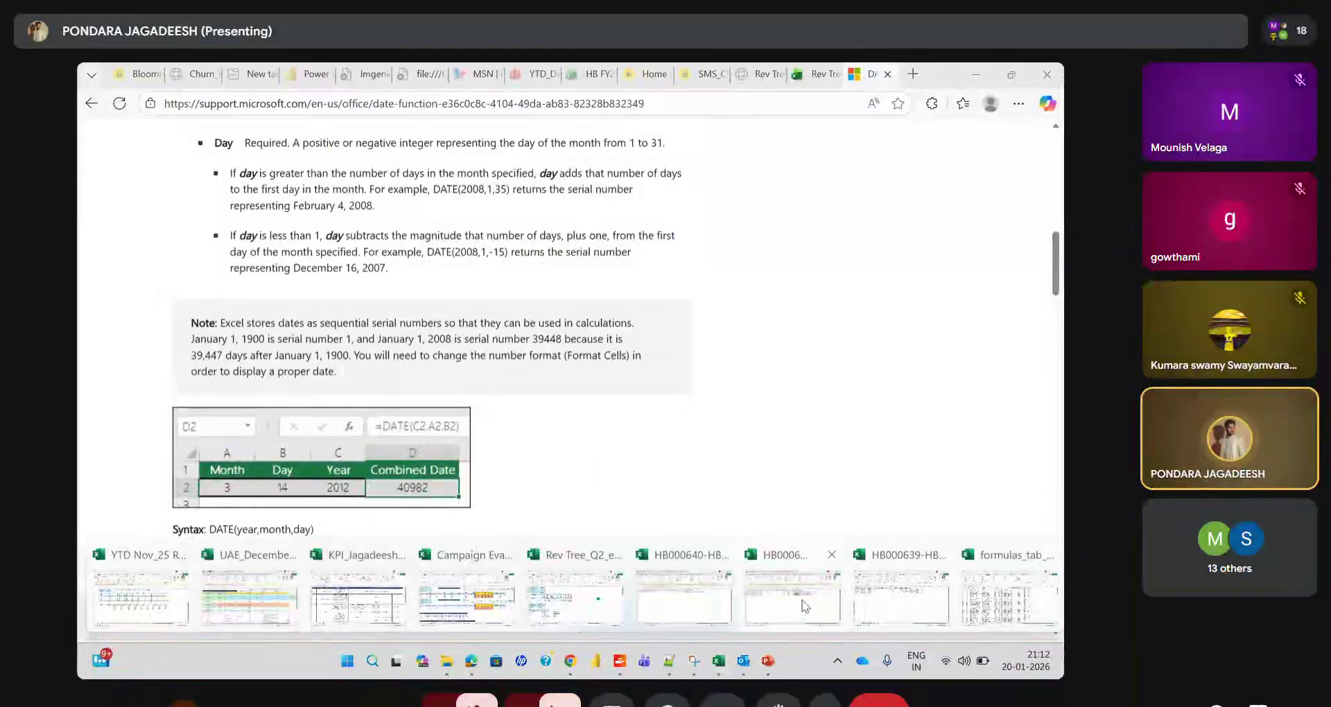
left_click(1012, 603)
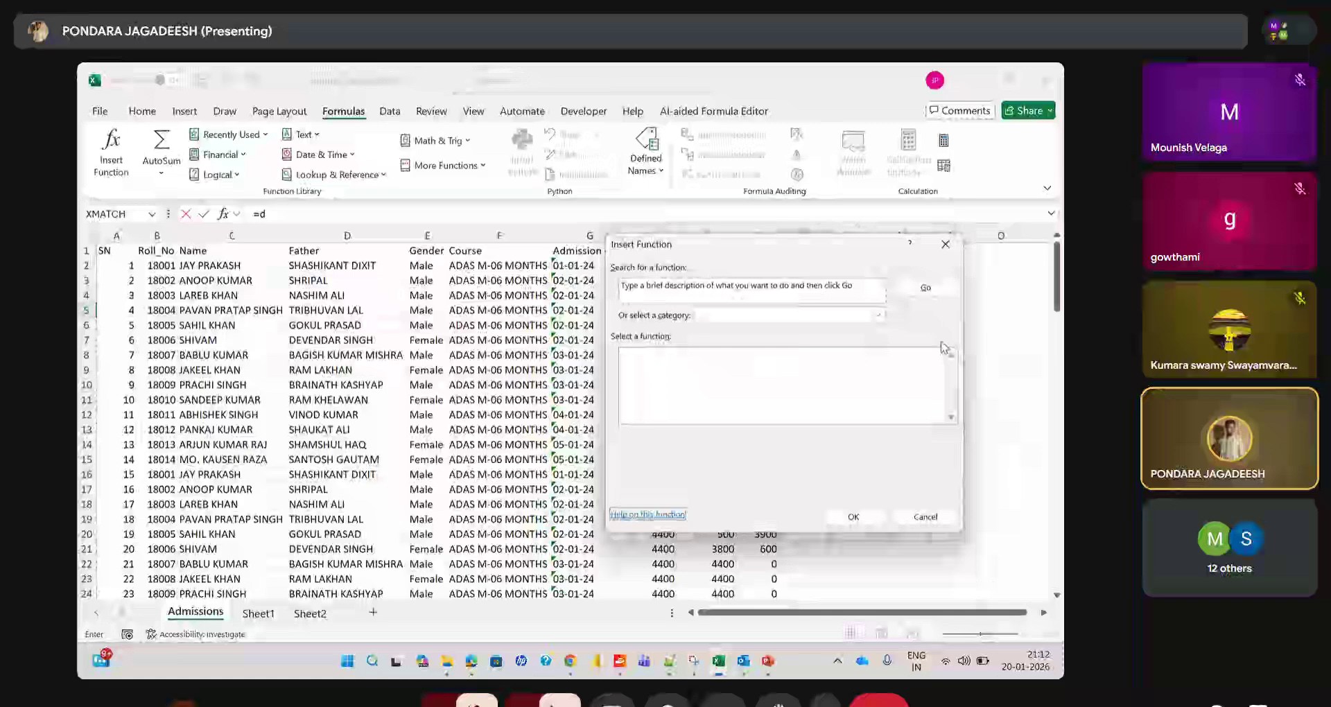
left_click(936, 249)
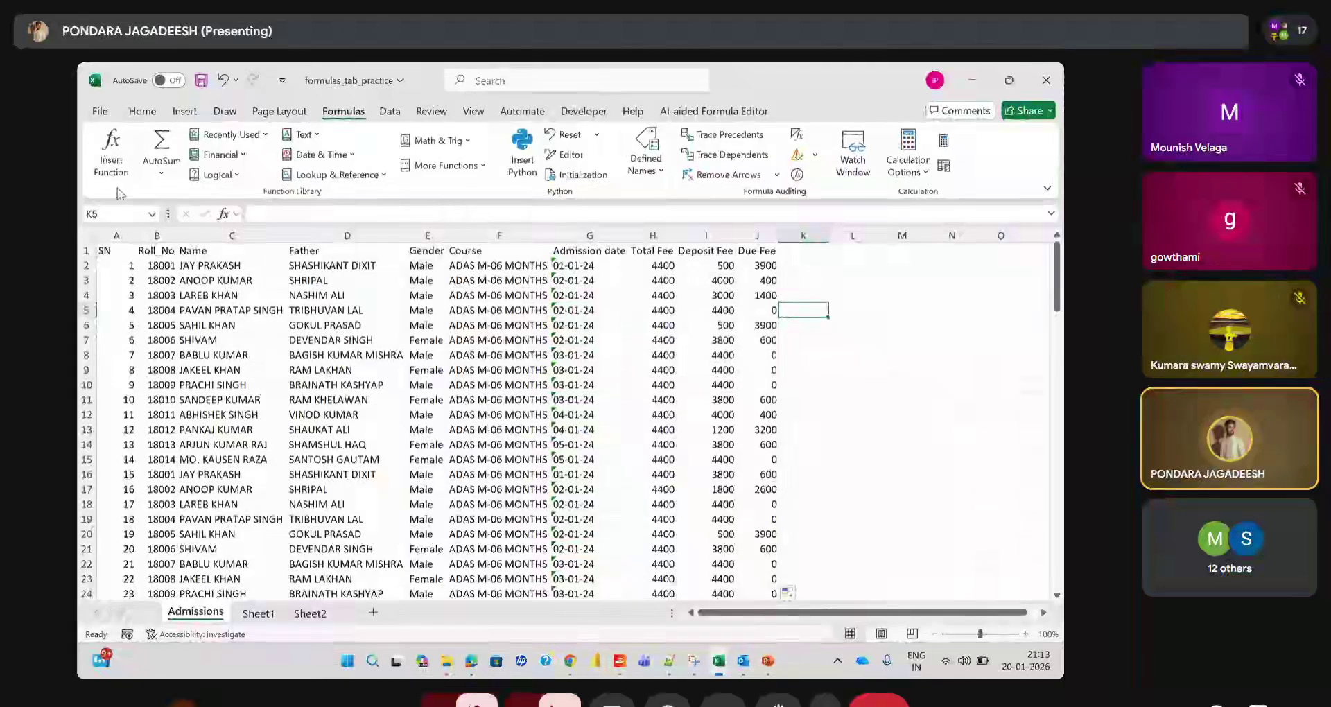
Total the Total Fee values in H2:H113 with AutoSum, placing the sum in H114
left_click(160, 173)
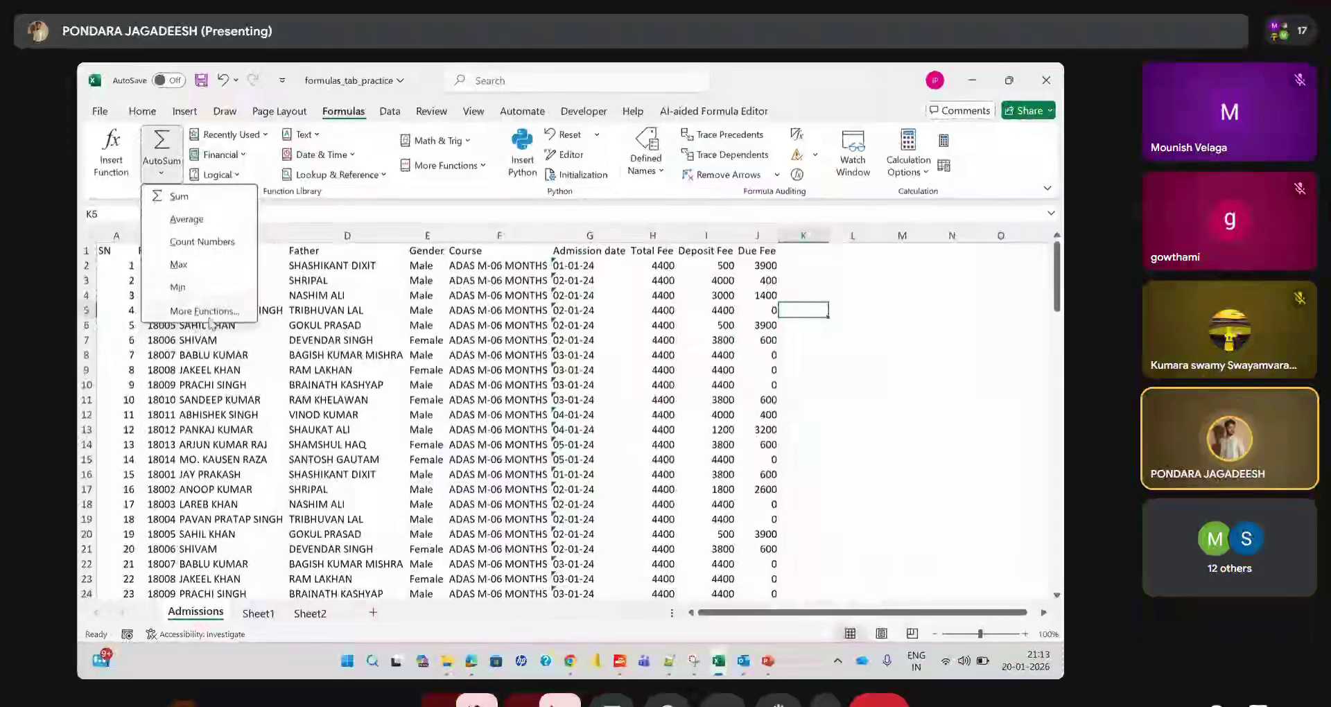
left_click(662, 261)
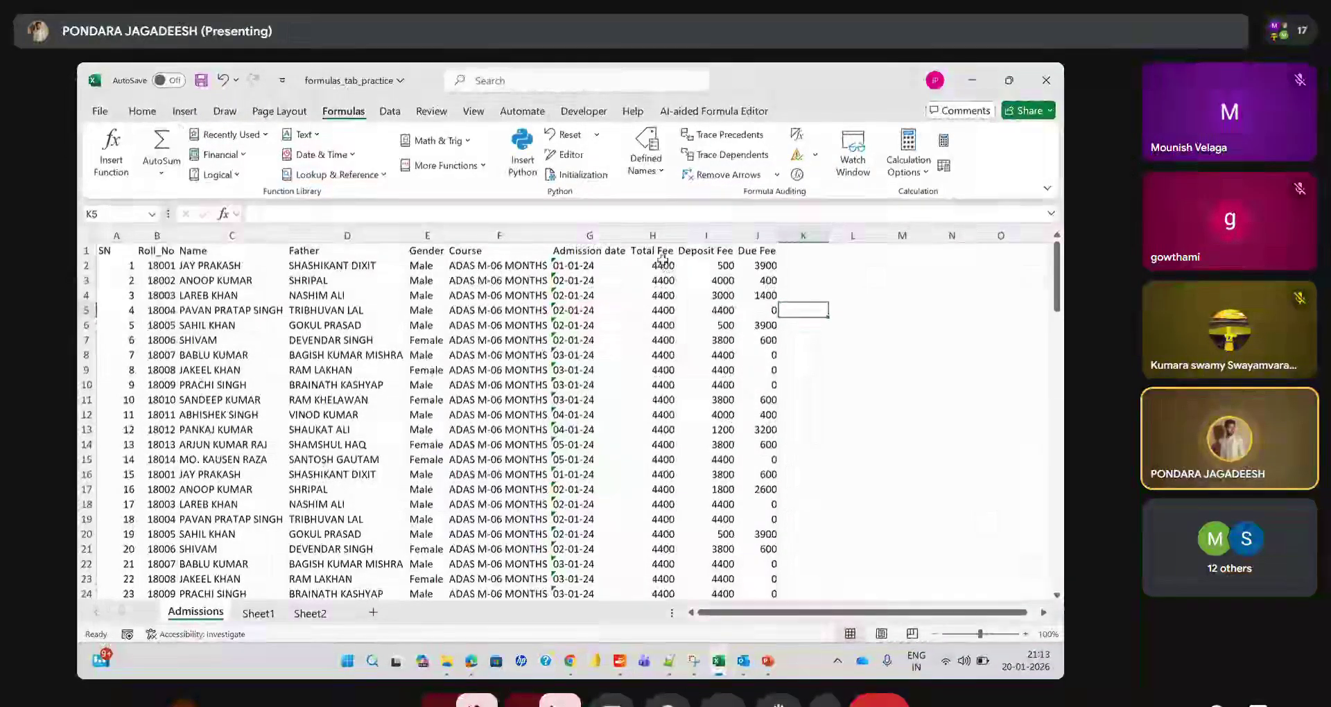
left_click(664, 264)
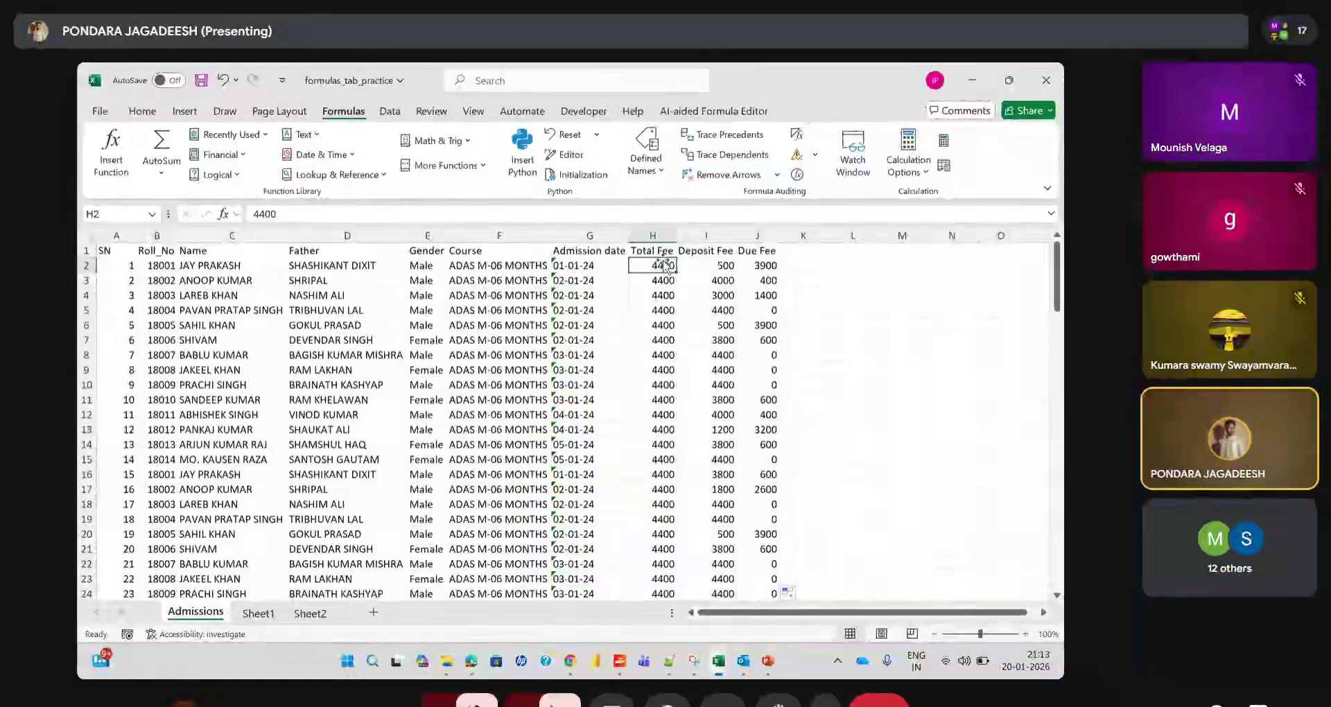
key("ctrl+shift+Down")
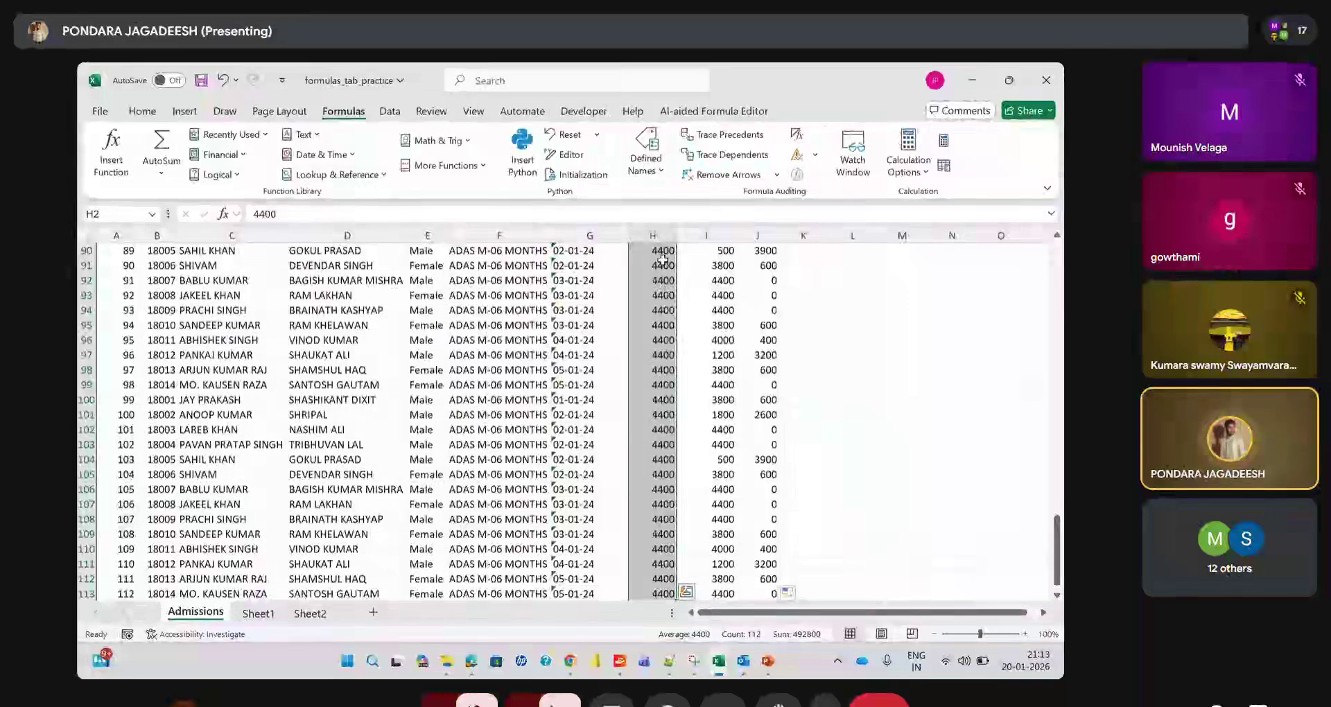
scroll(662, 261, "down", 1)
left_click(172, 153)
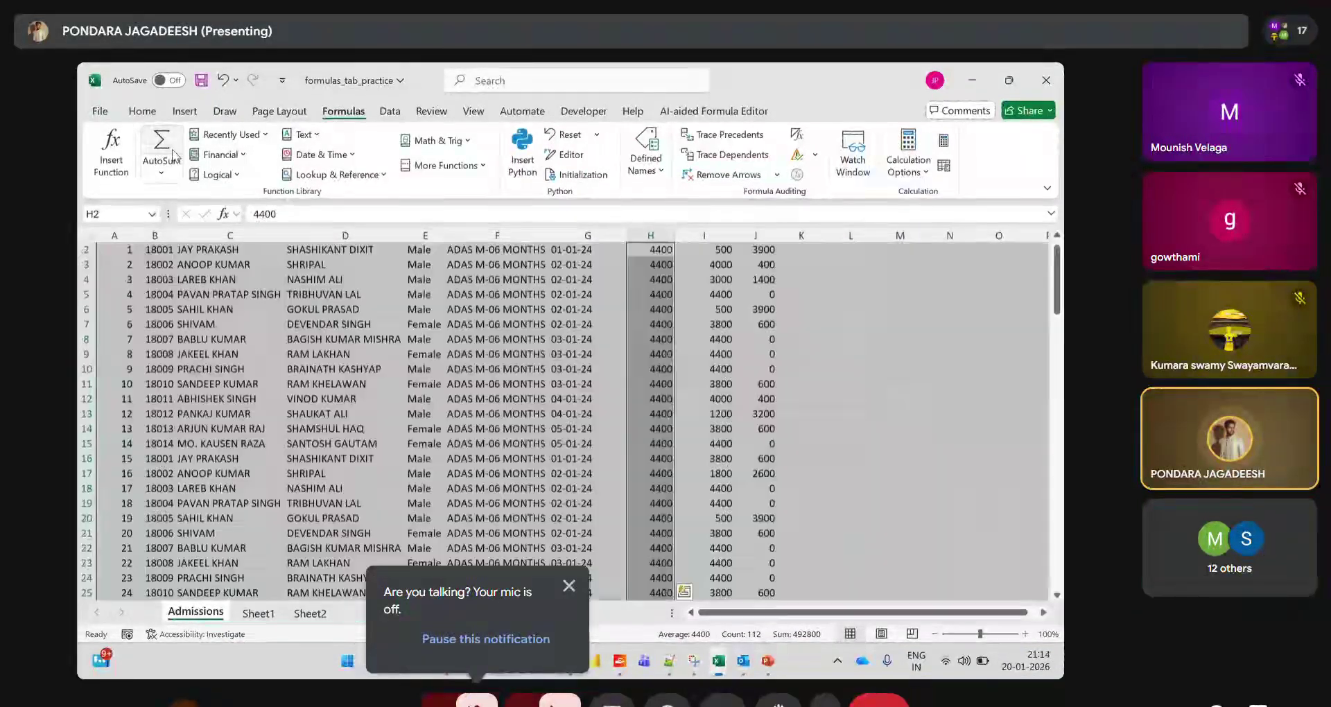
scroll(603, 410, "down", 20)
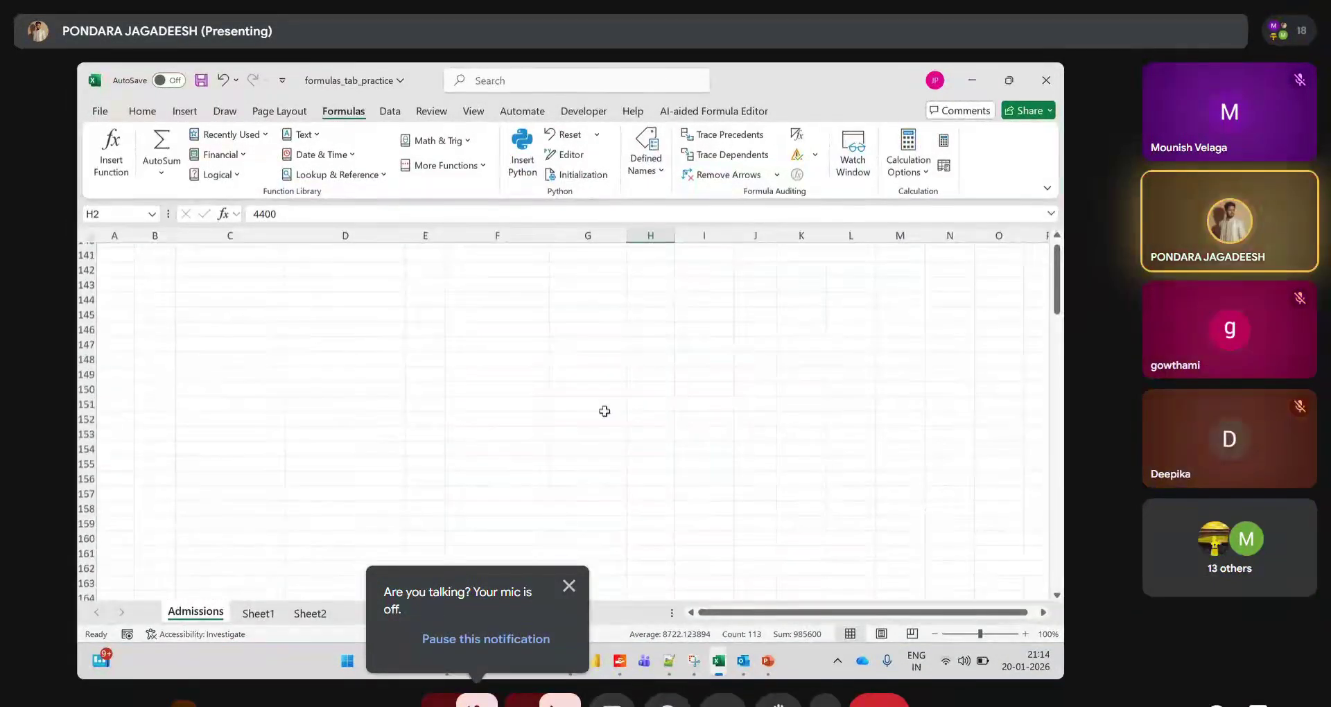
scroll(605, 411, "up", 11)
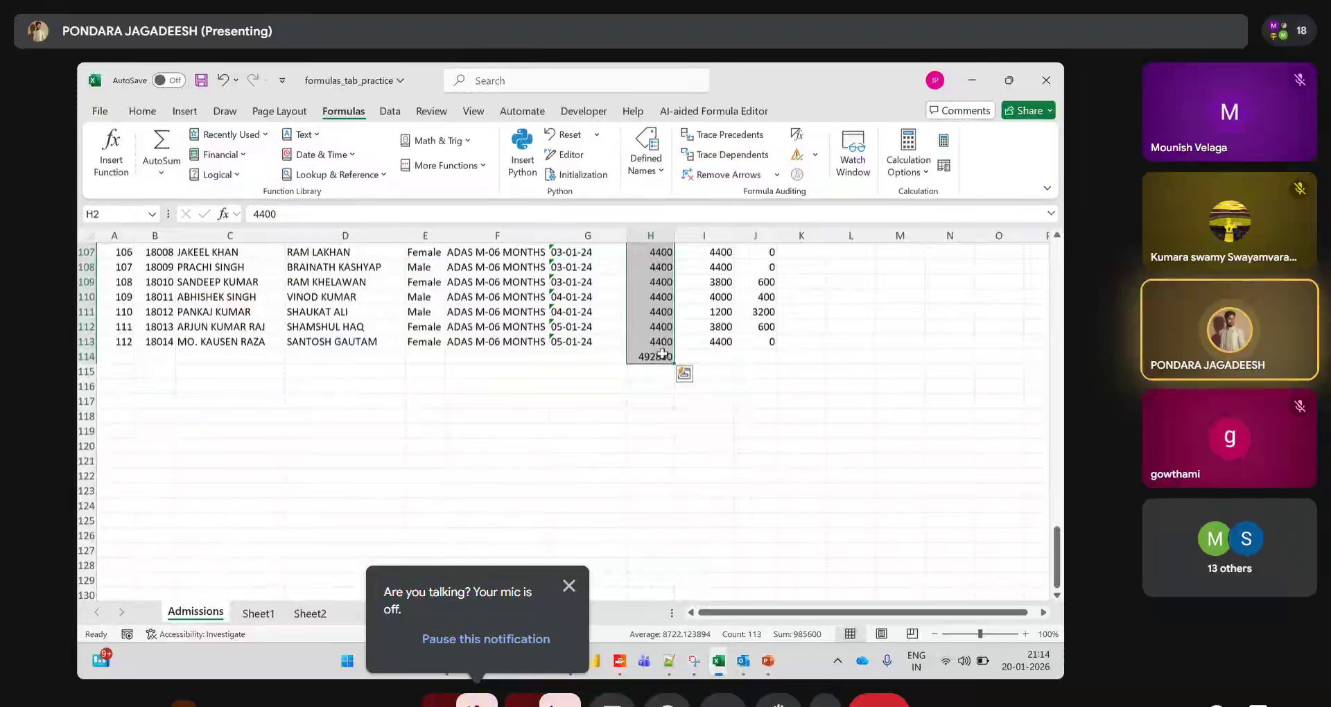
Add an AutoSum Average of the selected Total Fee range H2:H114 in cell H115
left_click(161, 173)
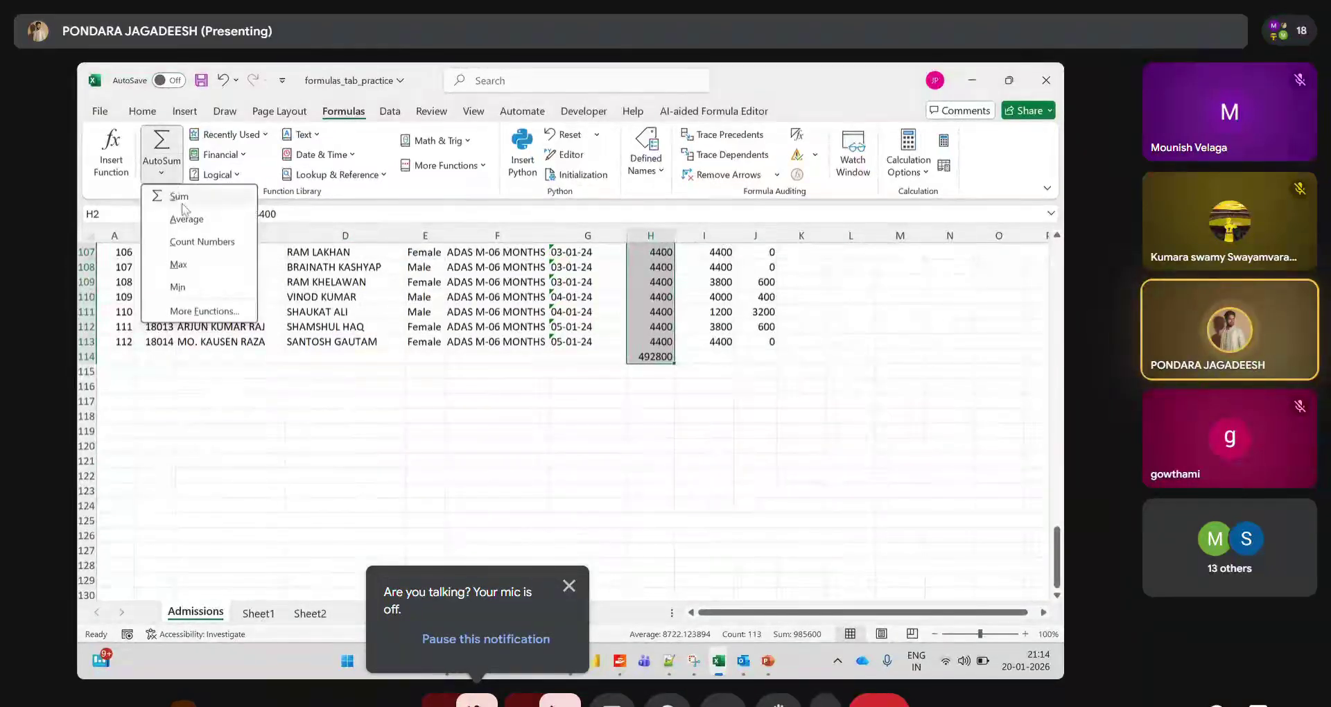
left_click(178, 197)
scroll(410, 418, "up", 18)
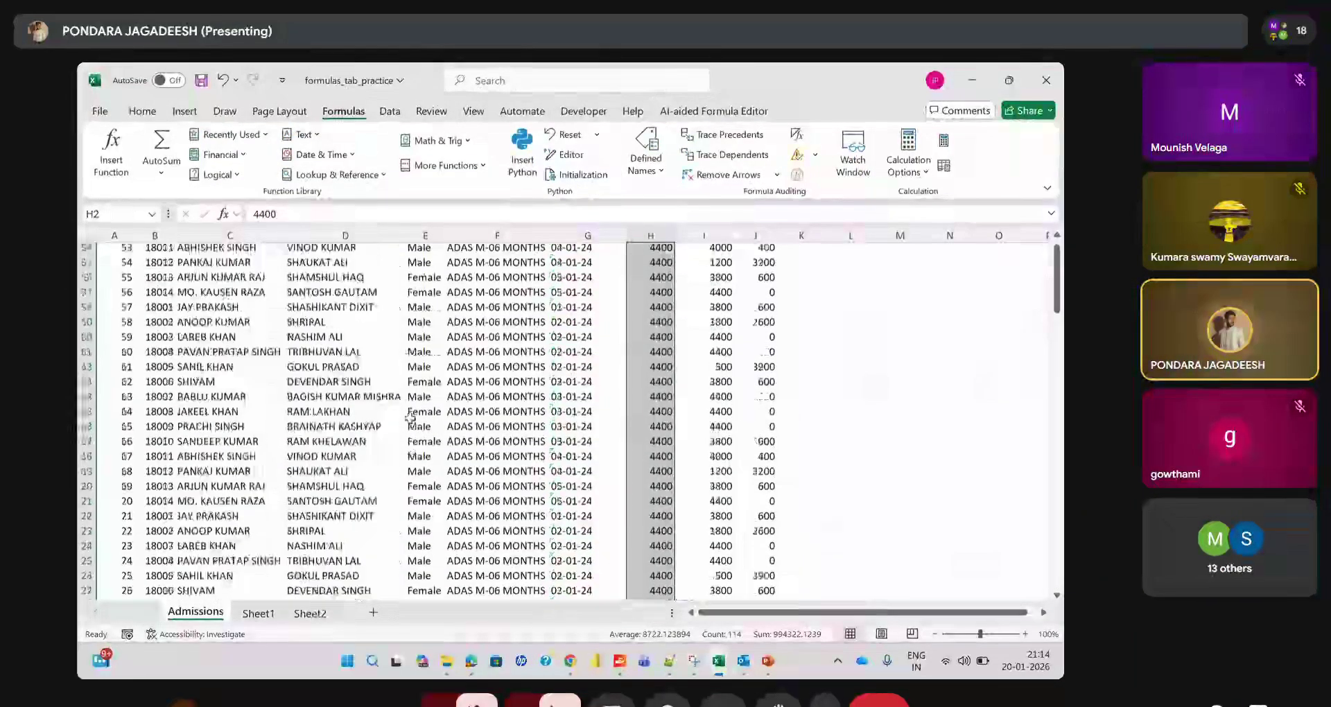
scroll(410, 418, "down", 20)
scroll(409, 418, "up", 5)
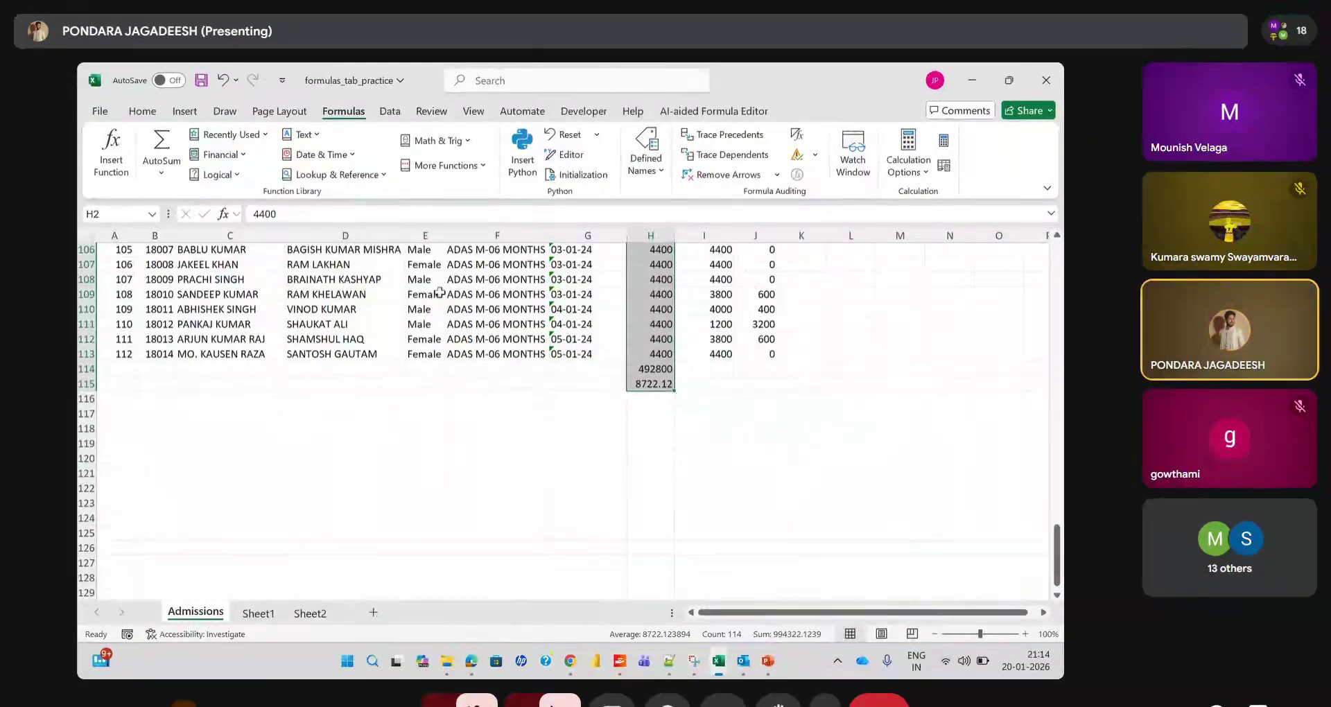
Add an AutoSum Max of the selected Total Fee range in cell H116
left_click(161, 173)
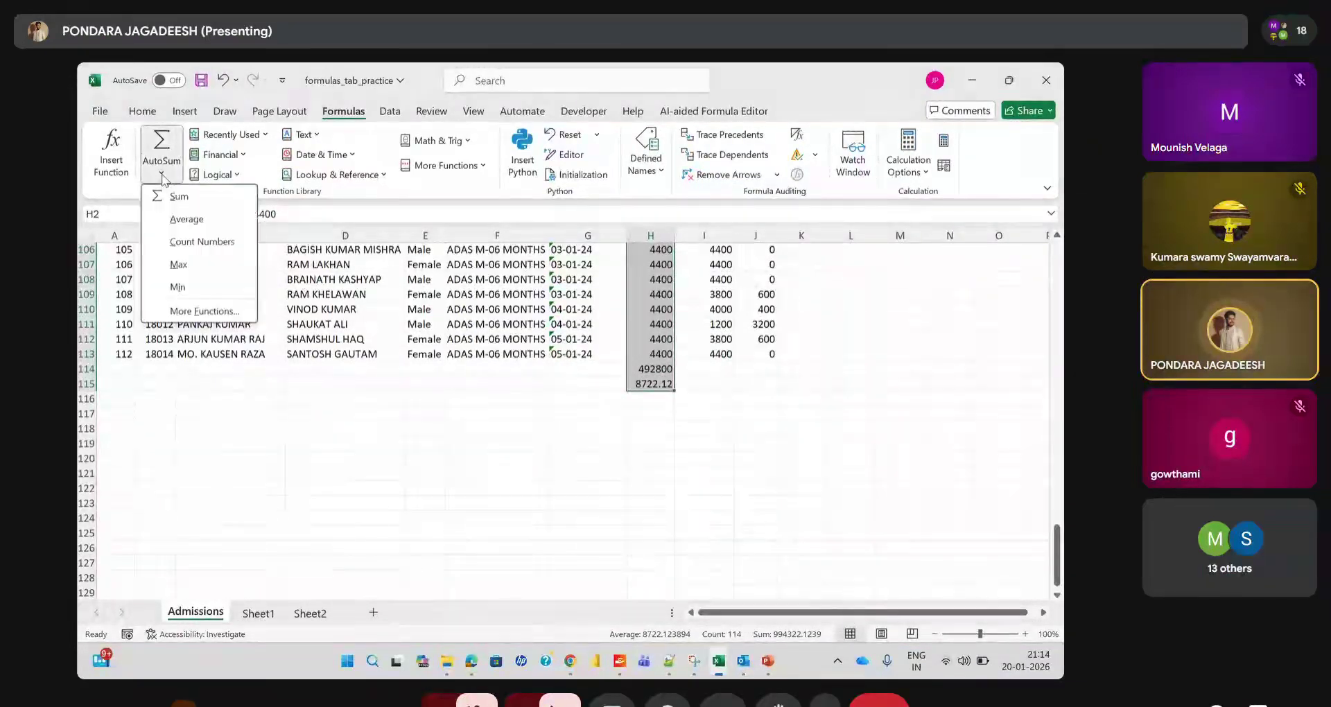
left_click(195, 266)
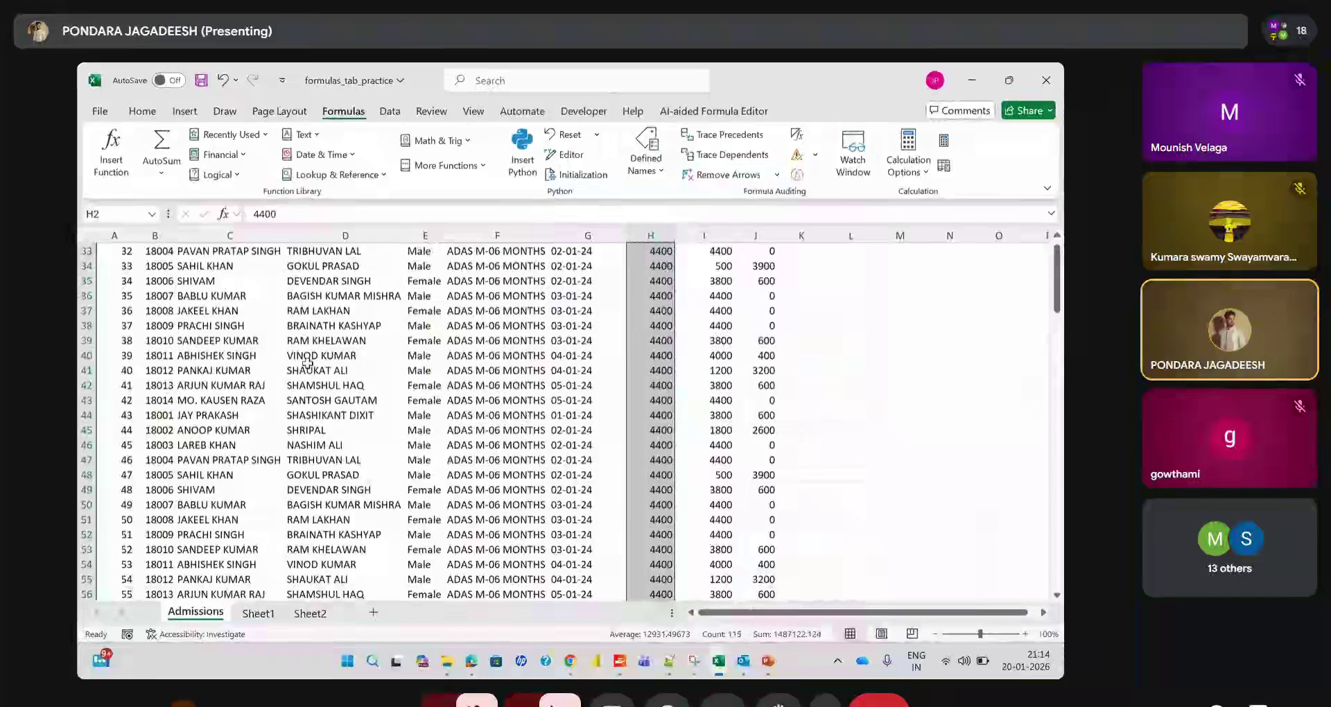
scroll(307, 364, "down", 20)
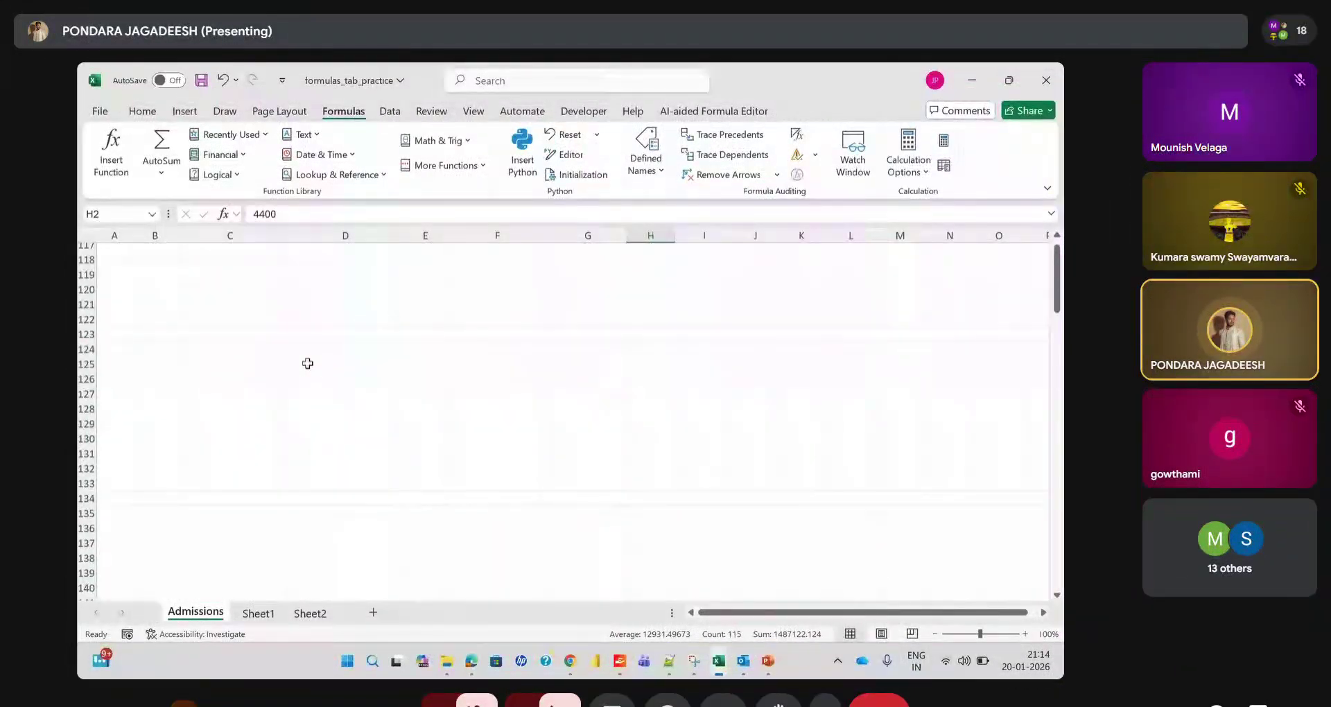
scroll(654, 463, "up", 6)
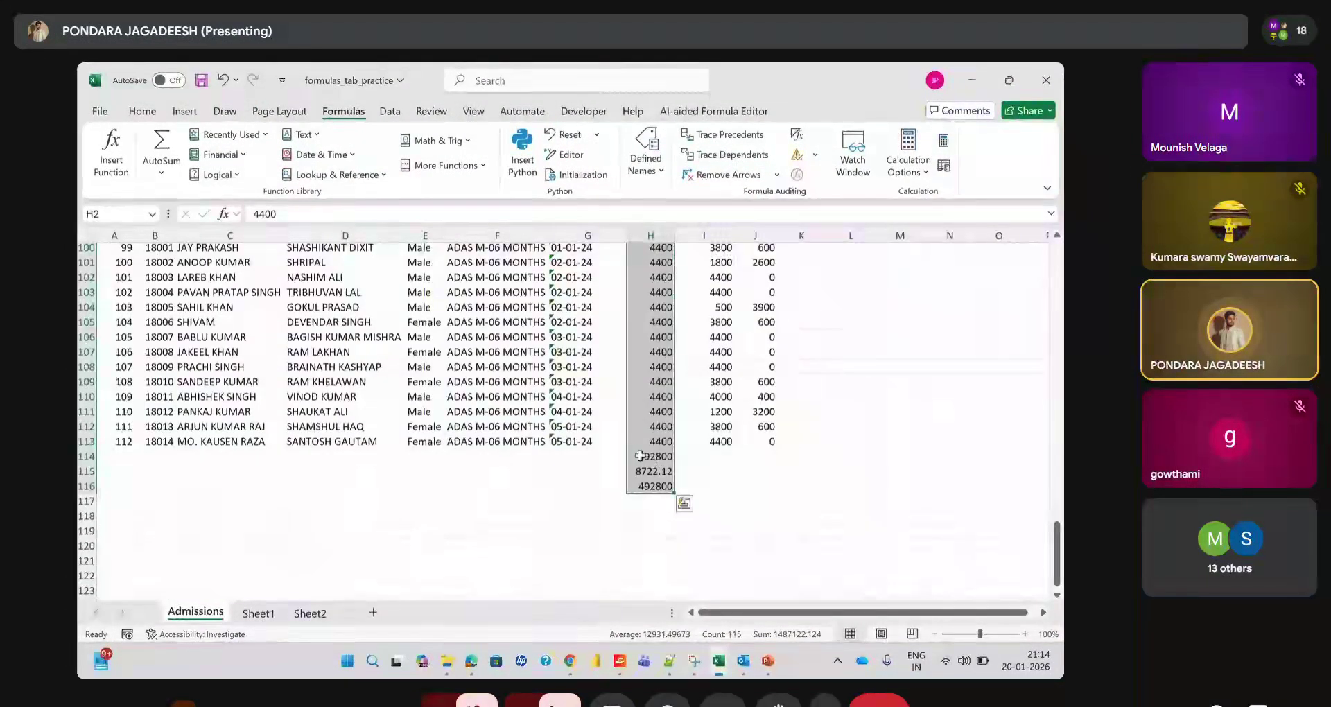
Delete the sum, average and maximum results in H114:H116 beneath the Total Fee column
left_click(166, 179)
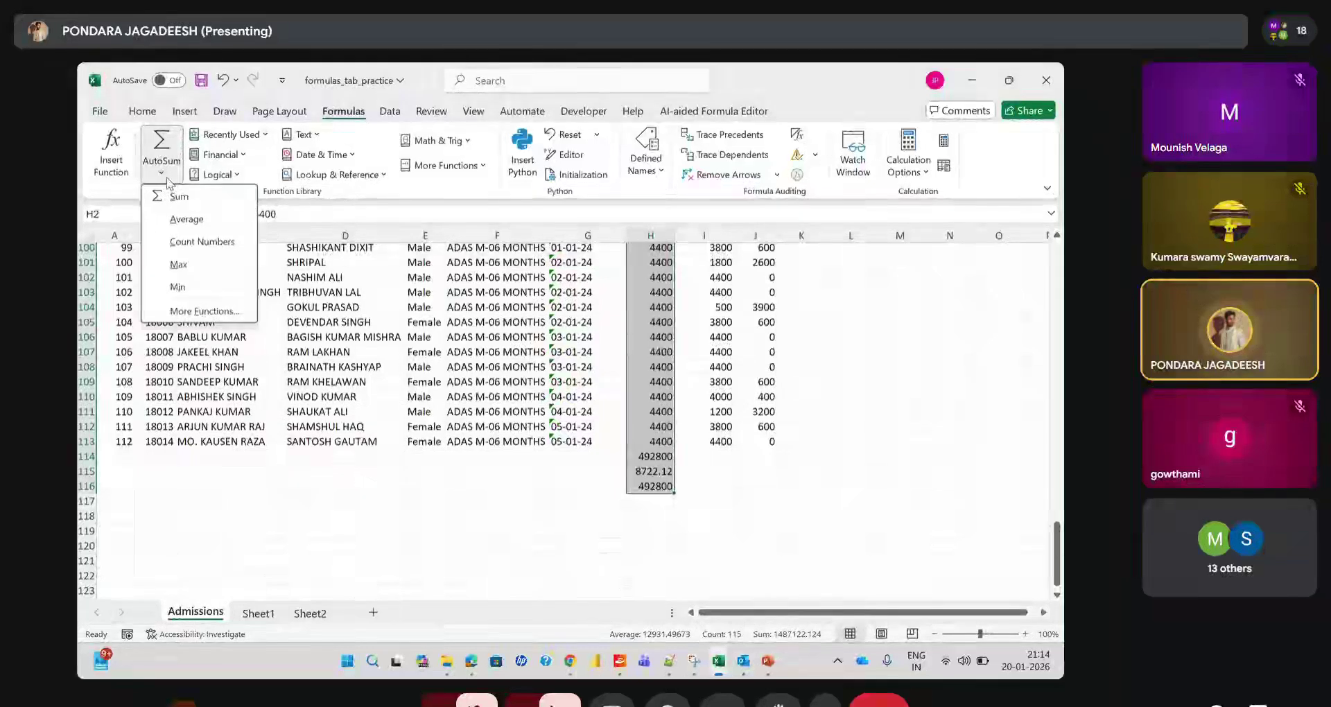
left_click(645, 479)
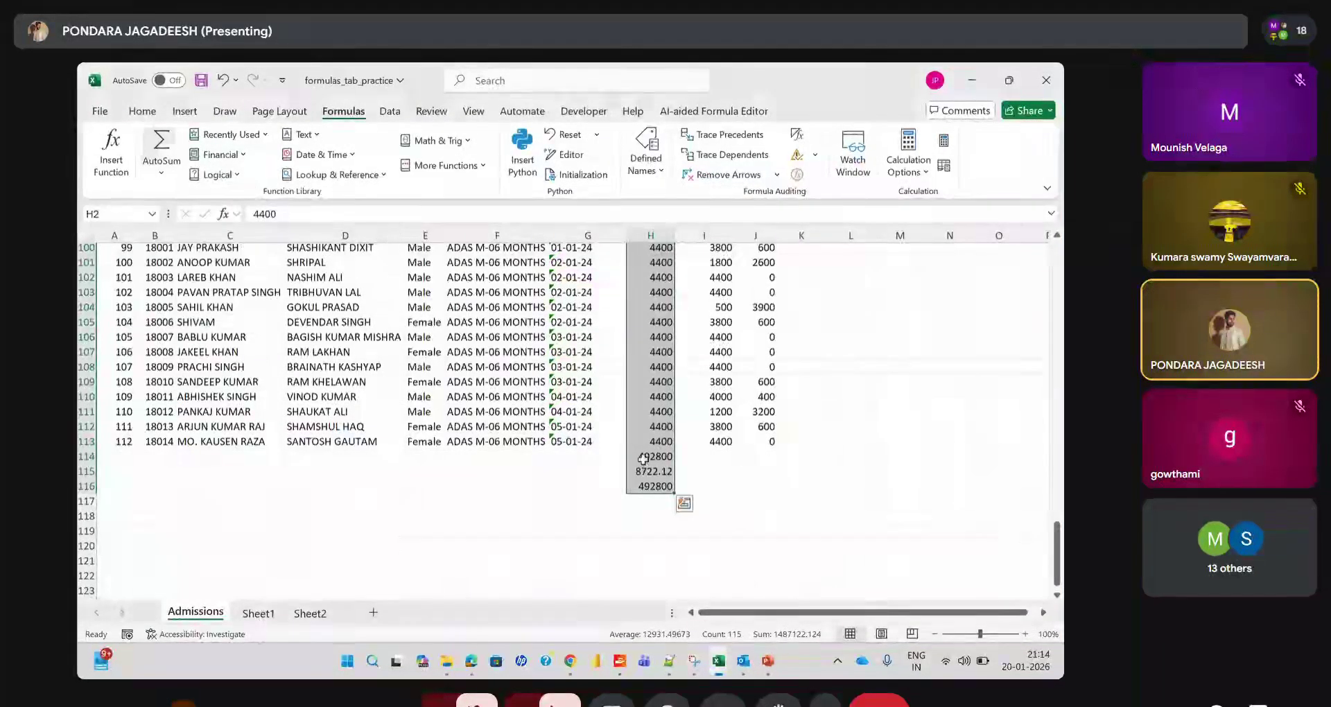
left_click(648, 456)
left_click_drag(644, 461, 648, 487)
key("Delete")
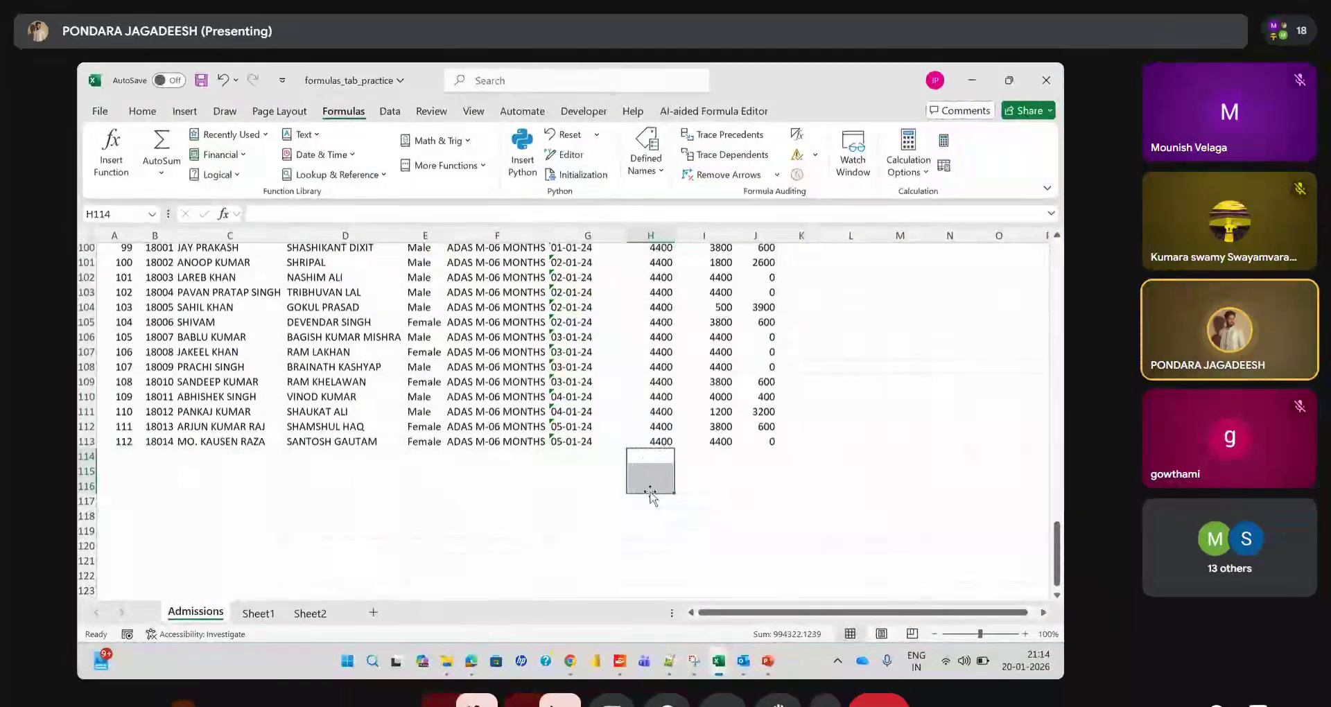
Examine the function categories offered by AutoSum's More Functions option, leaving the cells unchanged
left_click(161, 171)
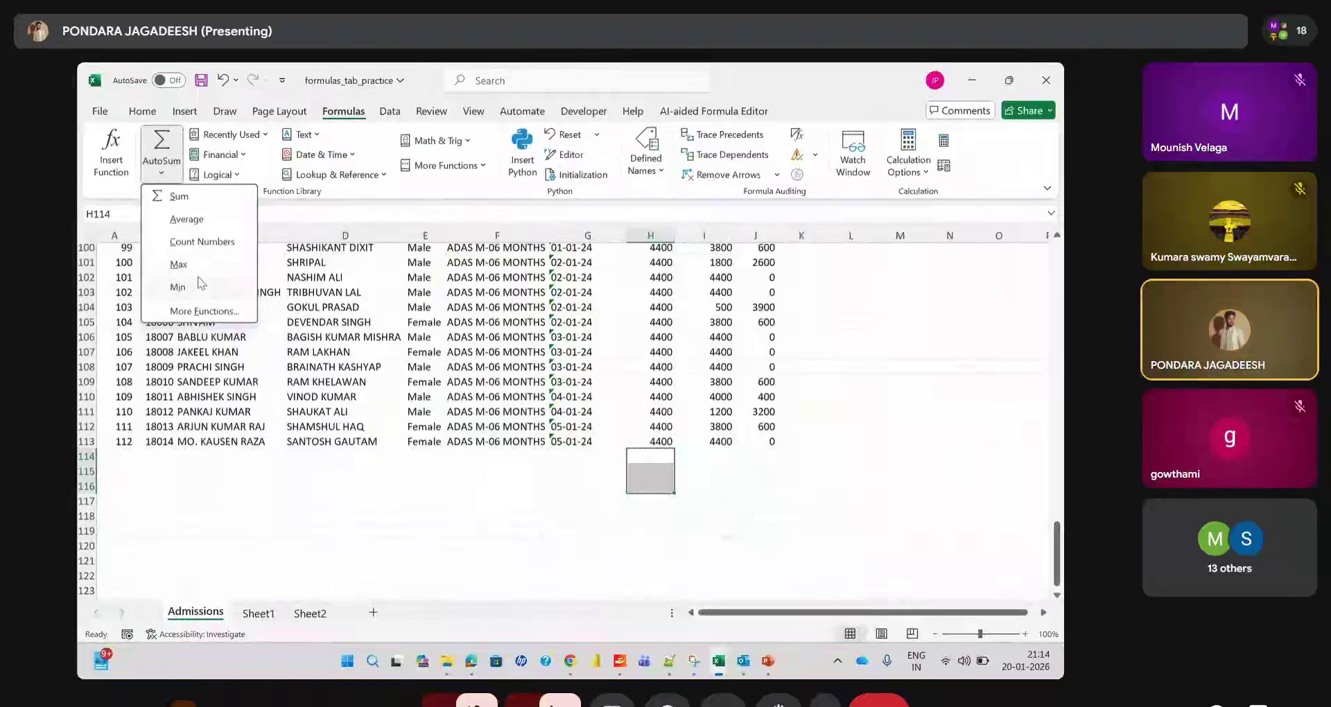
left_click(204, 314)
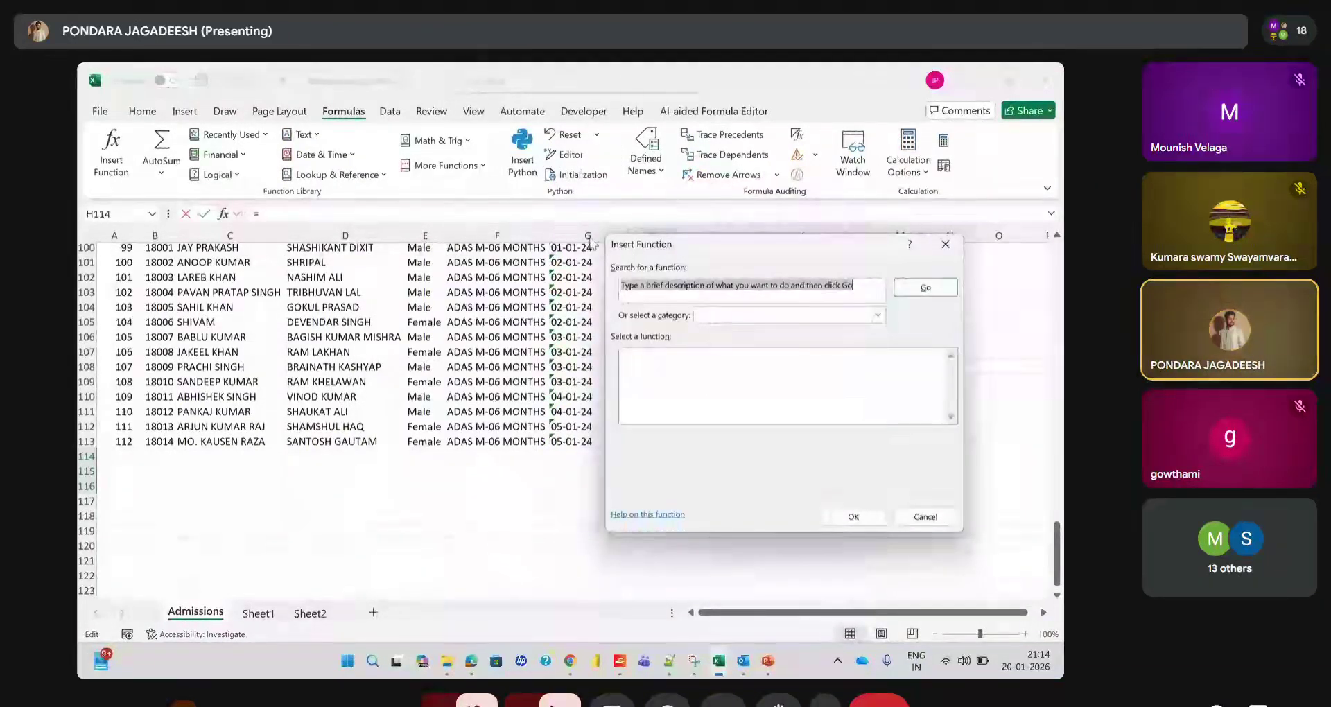
left_click(878, 315)
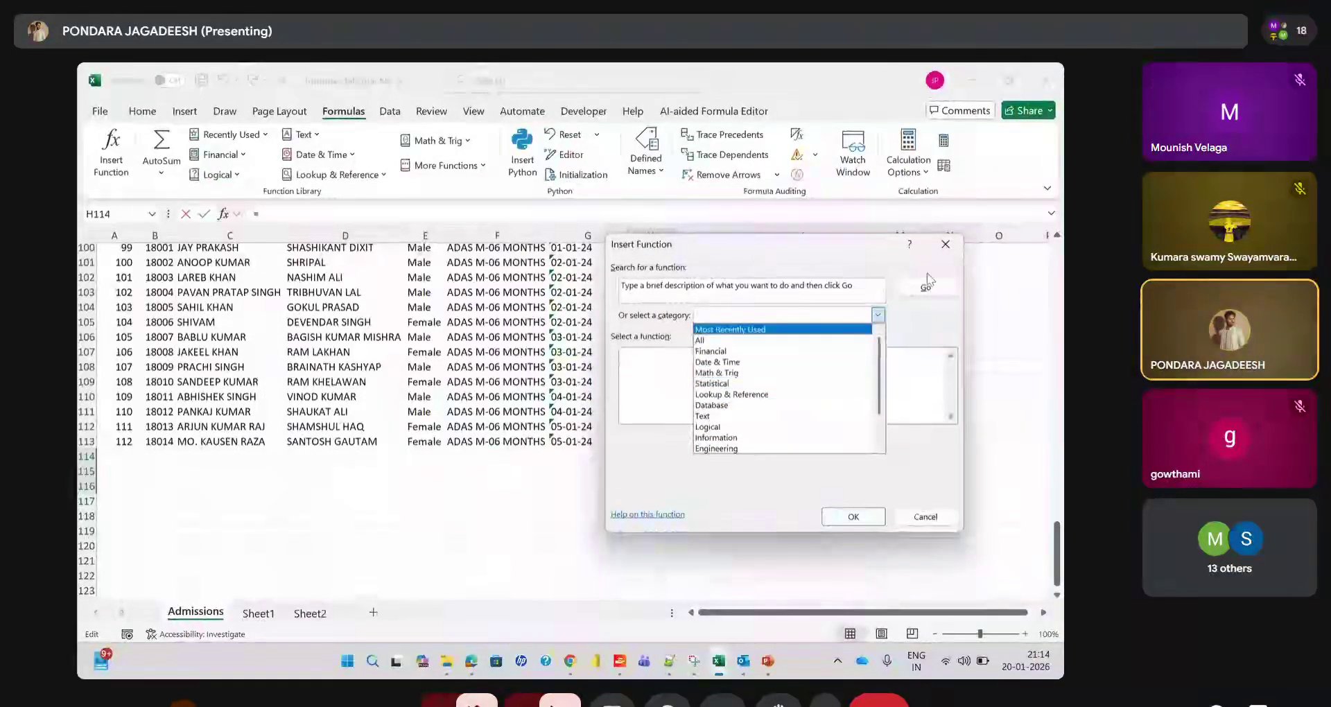
left_click(946, 267)
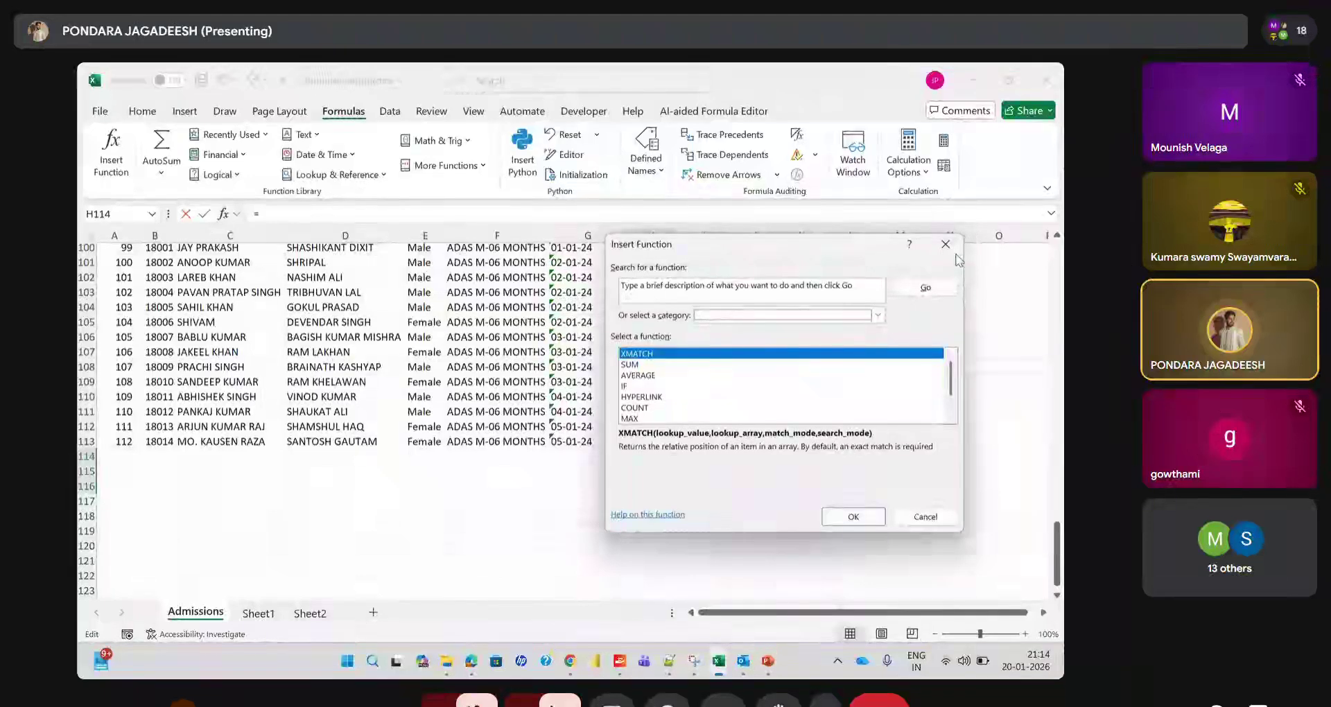
left_click(954, 251)
left_click(160, 172)
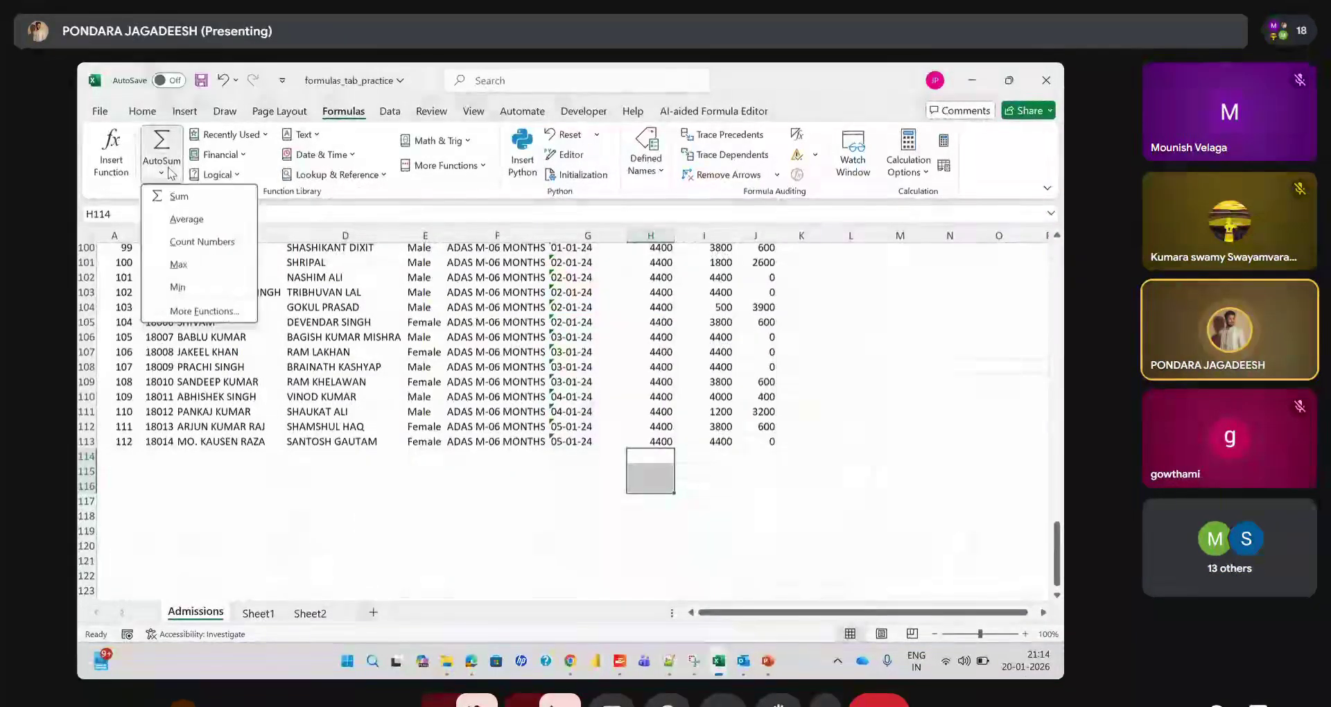
Review the recently used functions, including the Most Recently Used category in Insert Function, without inserting any
left_click(267, 135)
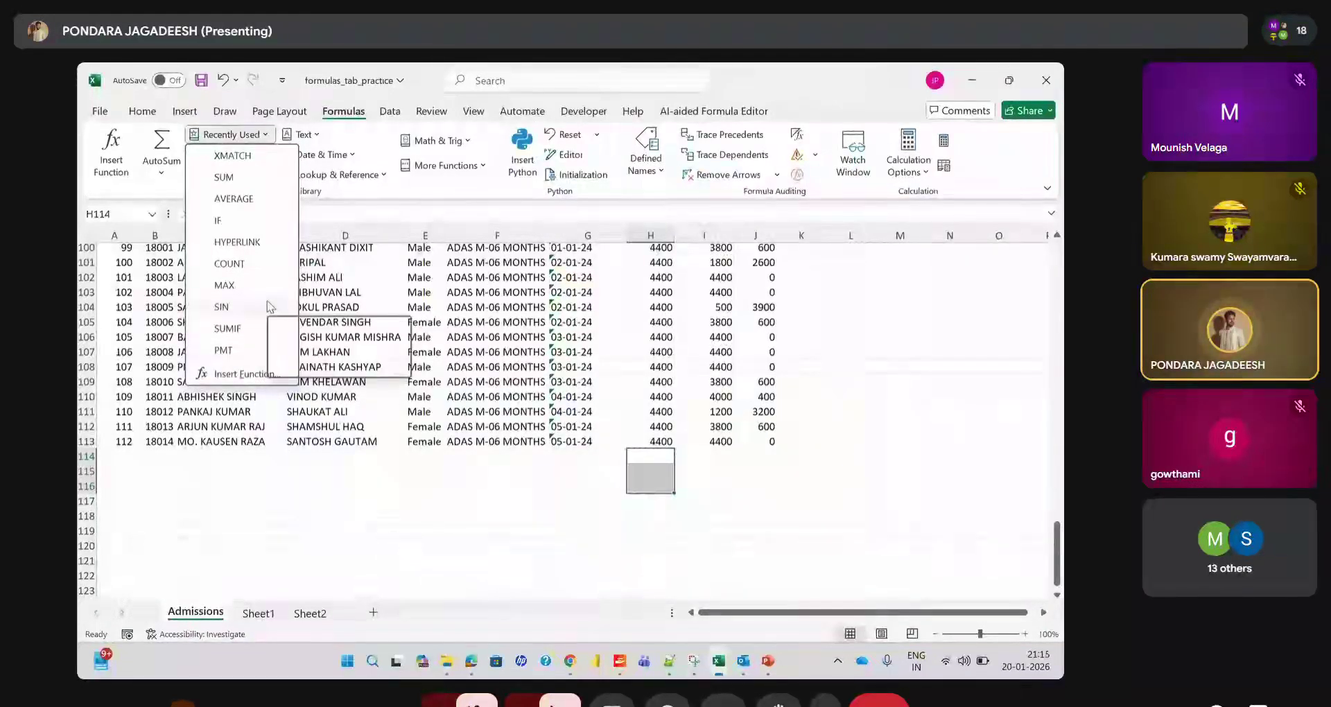
left_click(255, 374)
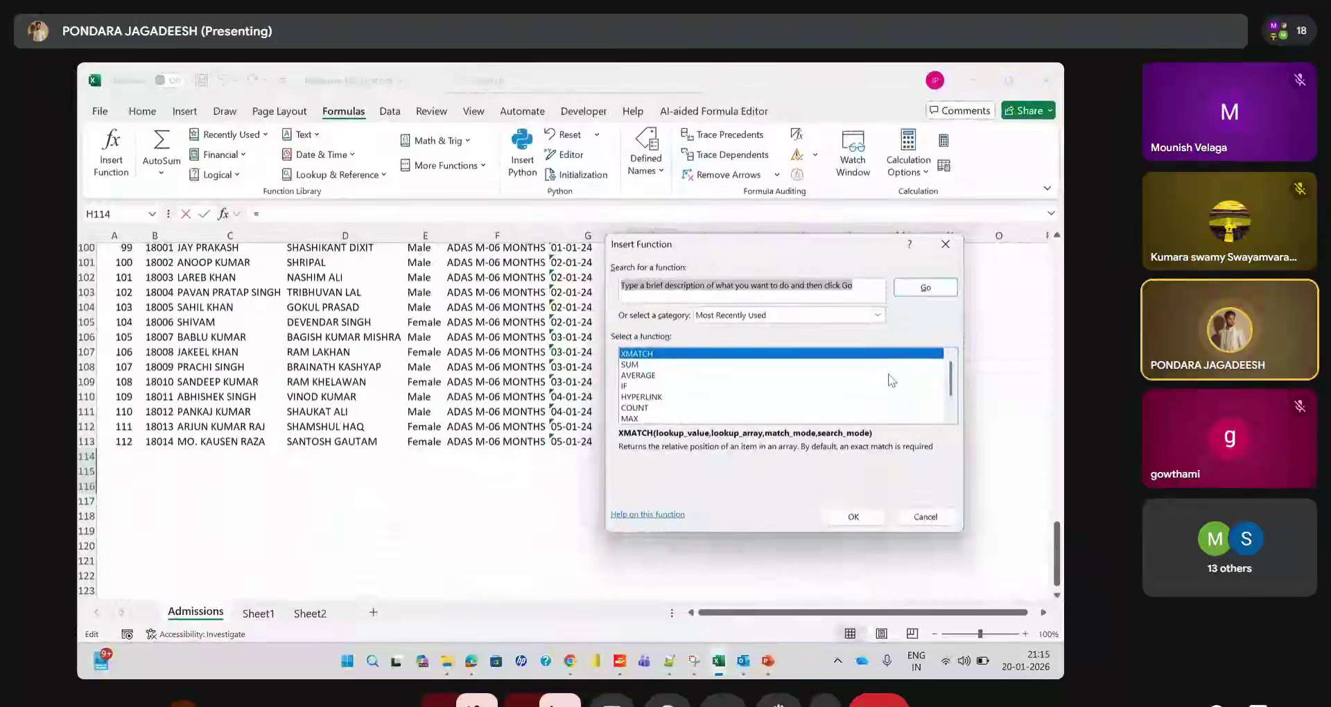
left_click(878, 316)
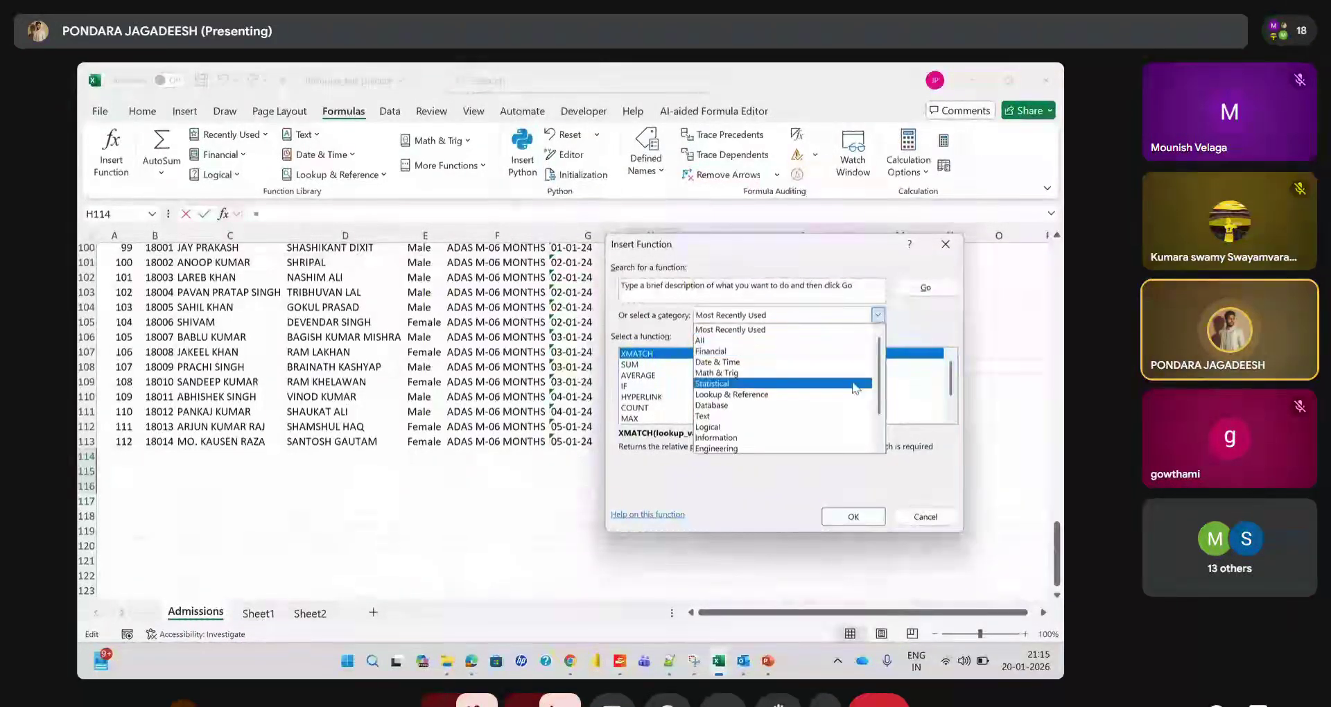
left_click(749, 386)
left_click(749, 385)
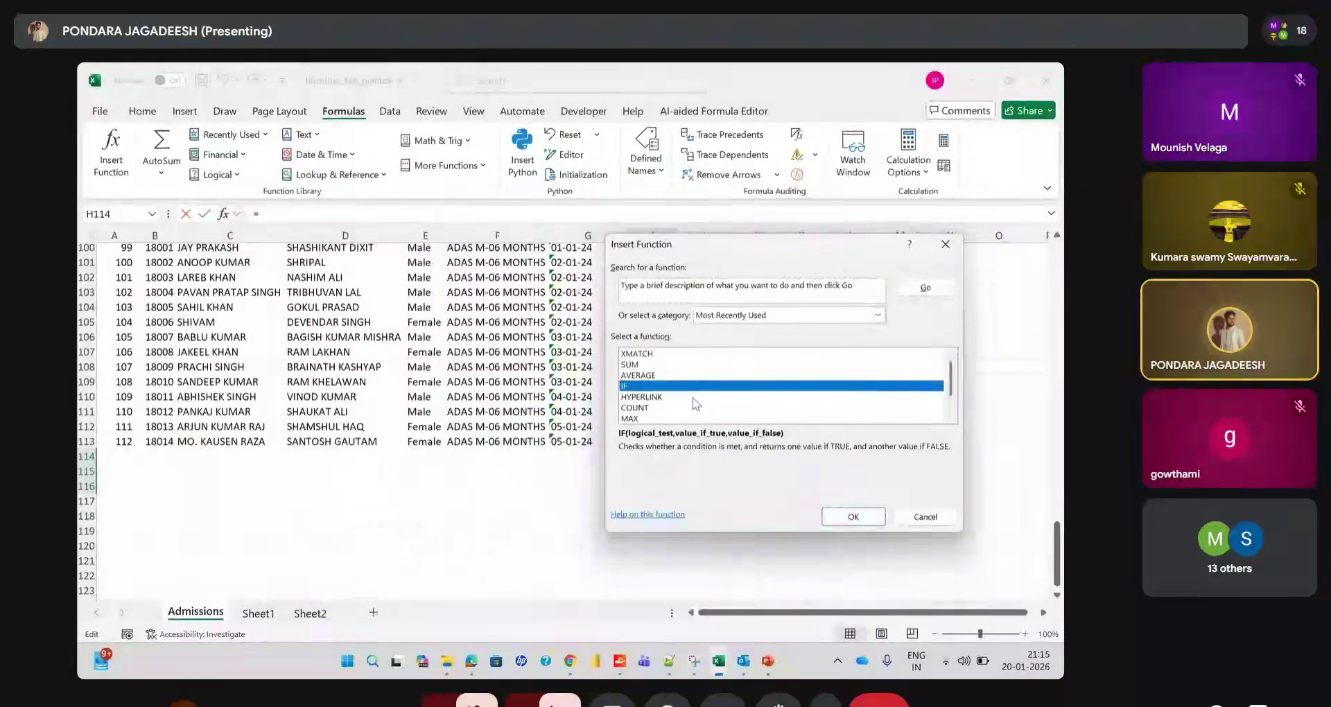
left_click(651, 354)
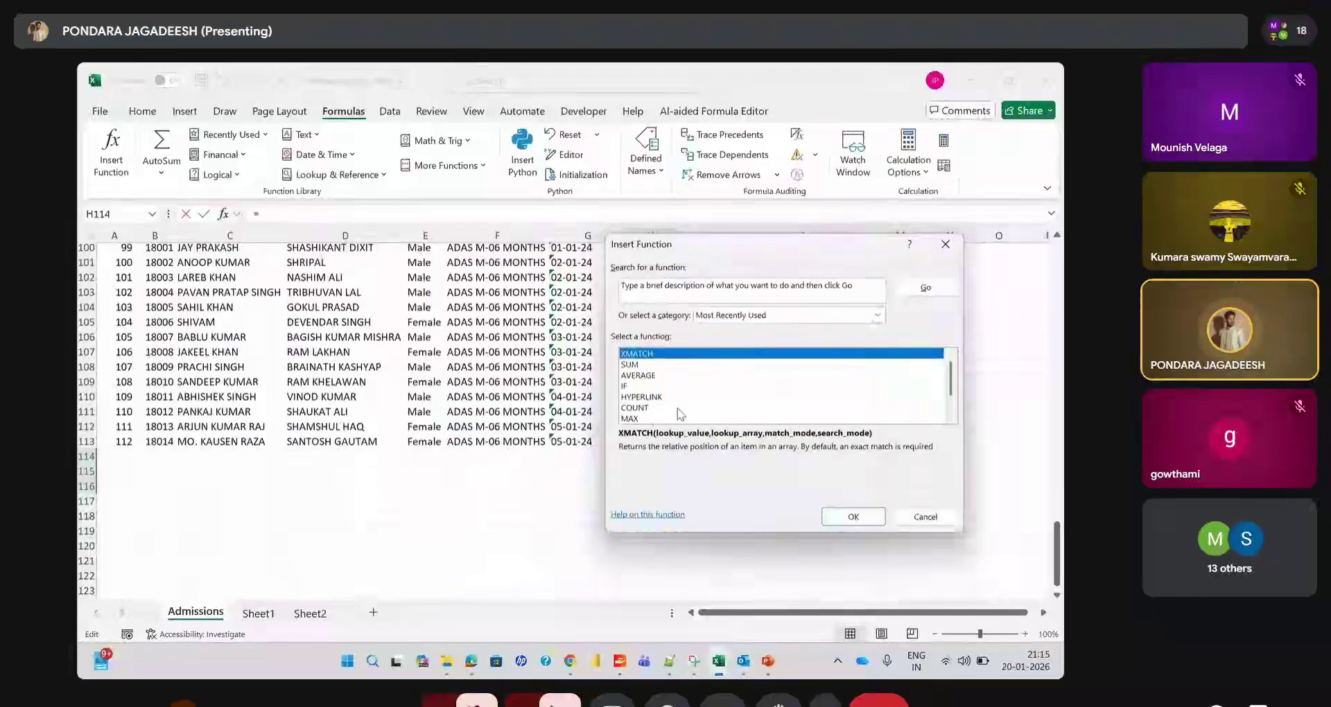
scroll(956, 414, "down", 1)
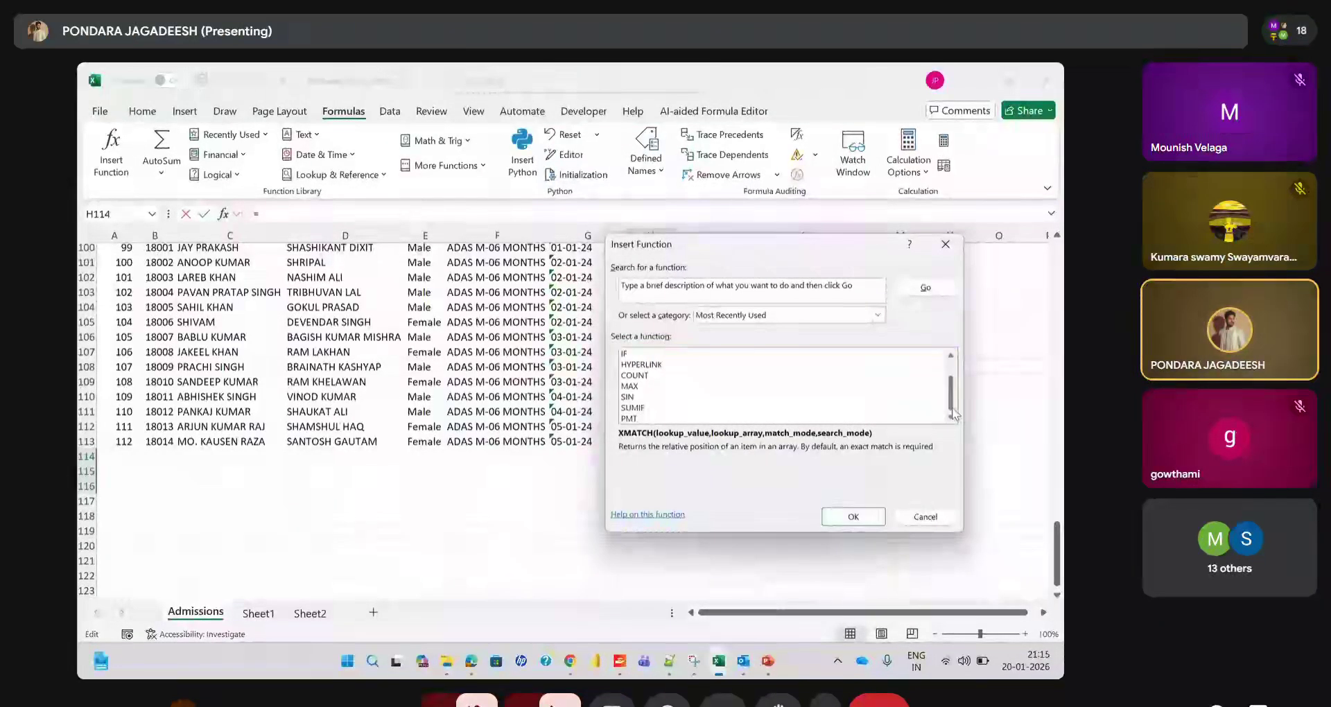
scroll(950, 363, "up", 1)
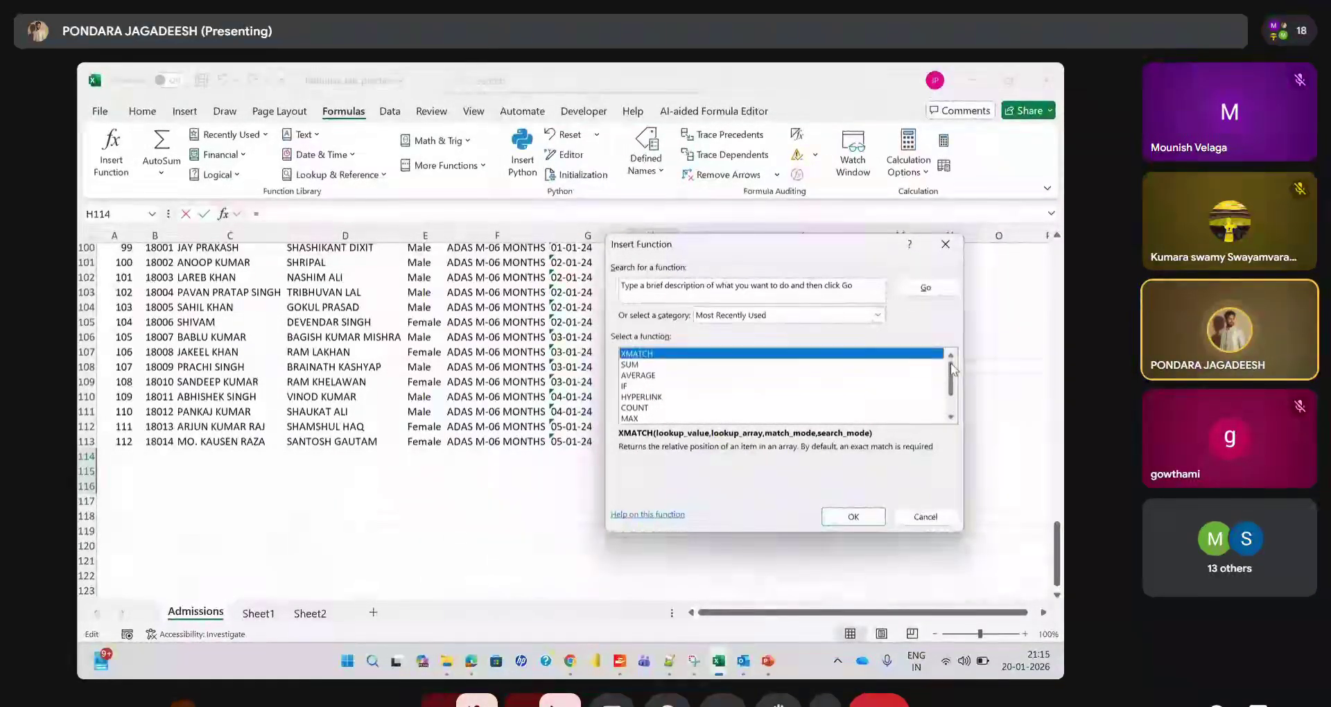
left_click(952, 417)
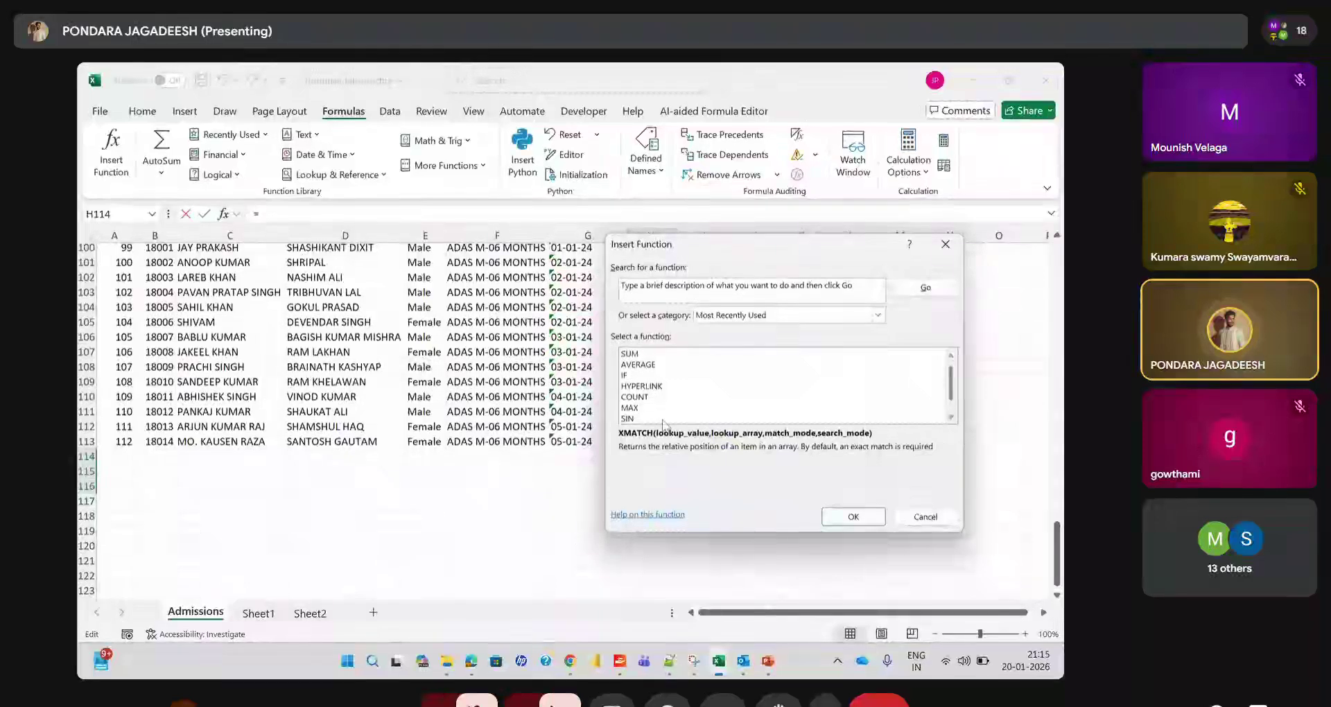
left_click(944, 244)
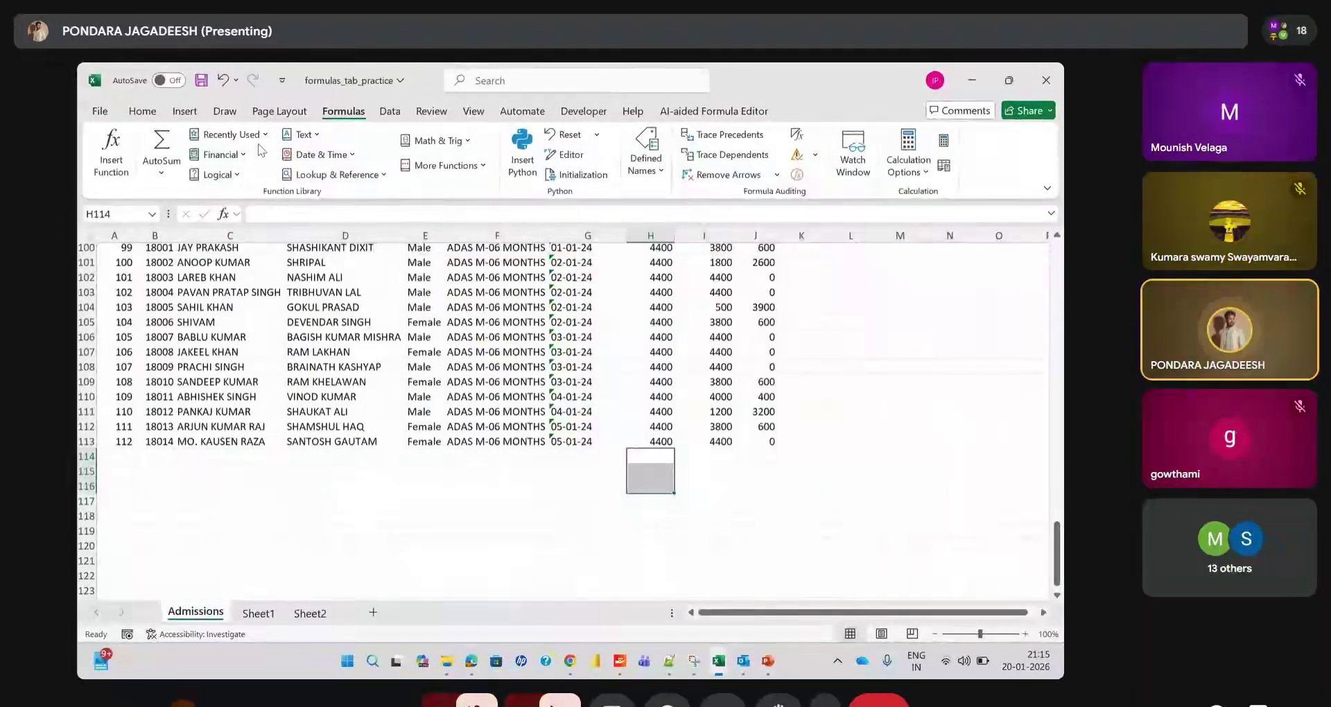
left_click(262, 142)
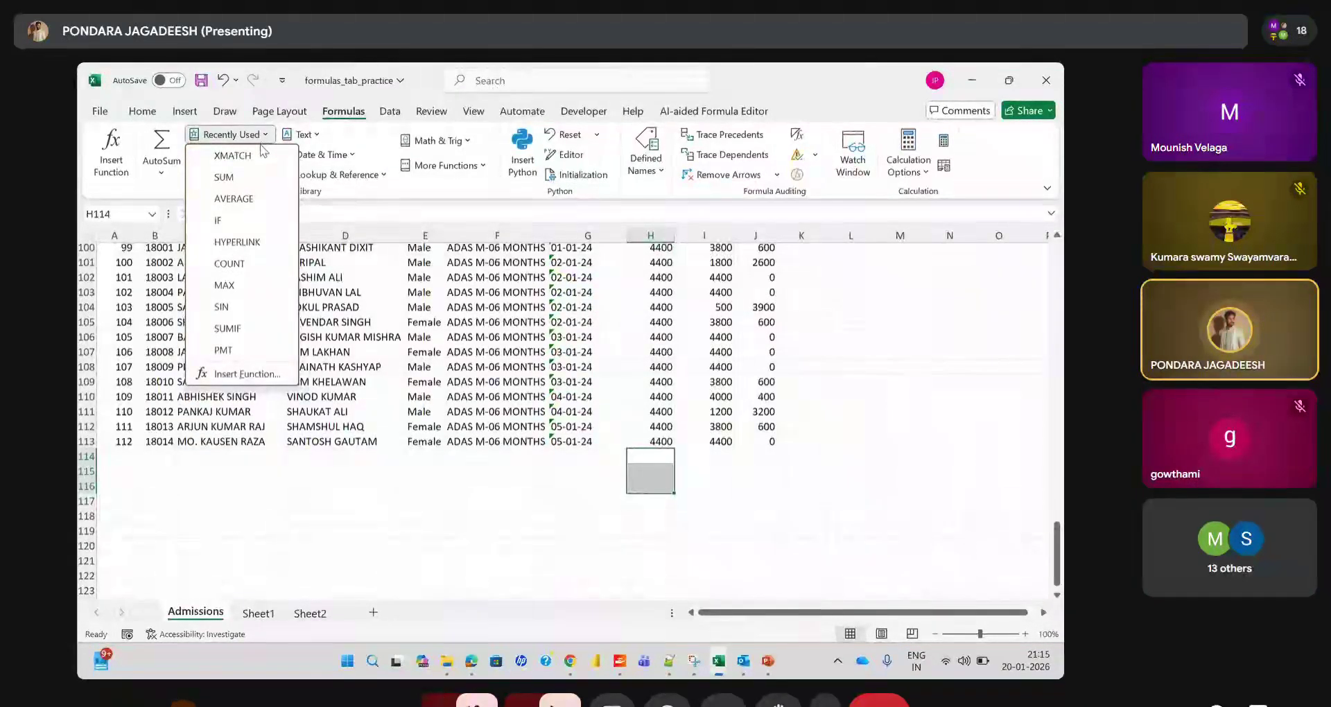
left_click(264, 142)
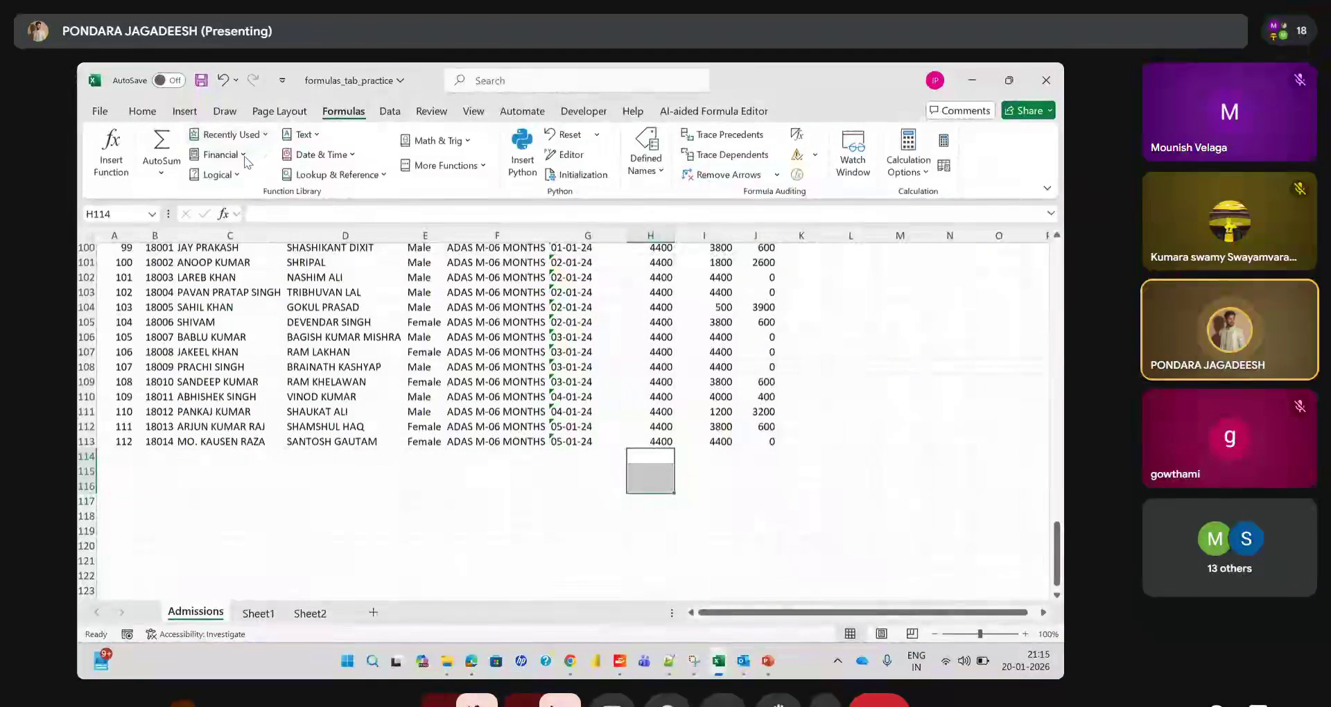
Browse the whole list of Financial functions and read the descriptions of a few of them
left_click(245, 158)
scroll(262, 278, "down", 5)
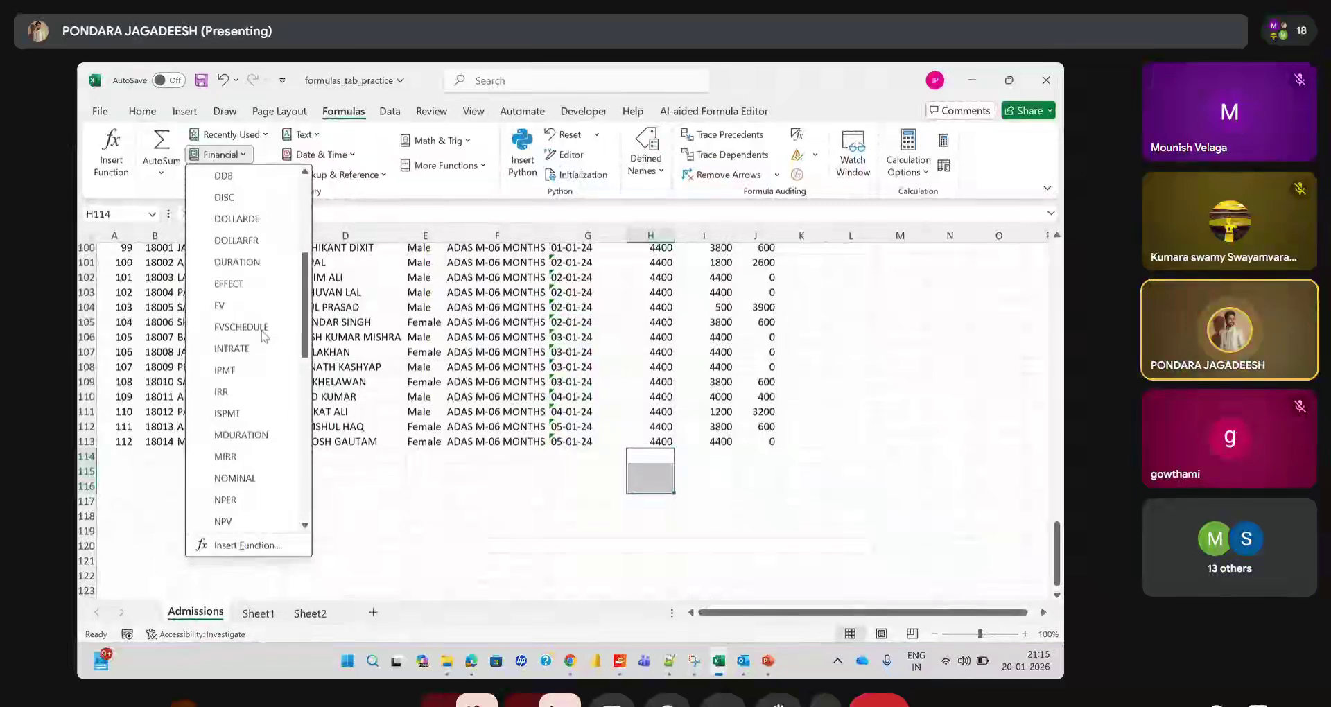
scroll(263, 336, "down", 5)
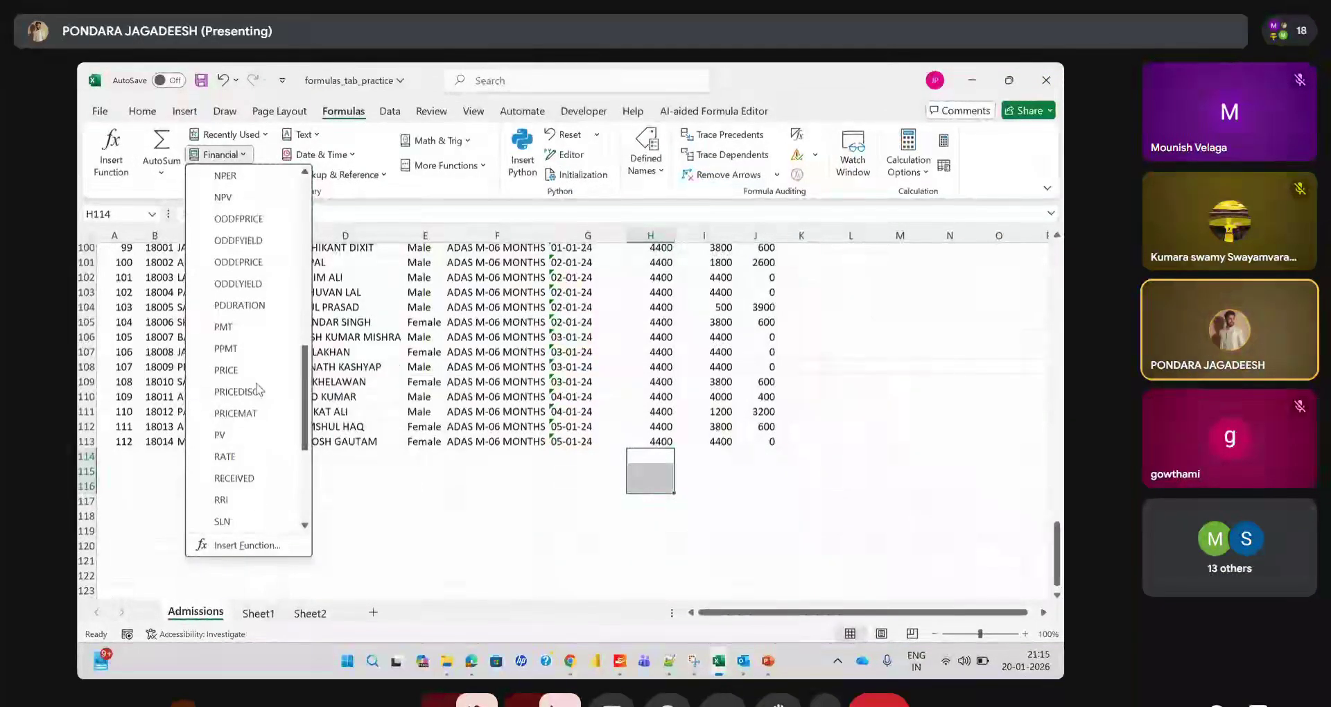
scroll(257, 389, "down", 4)
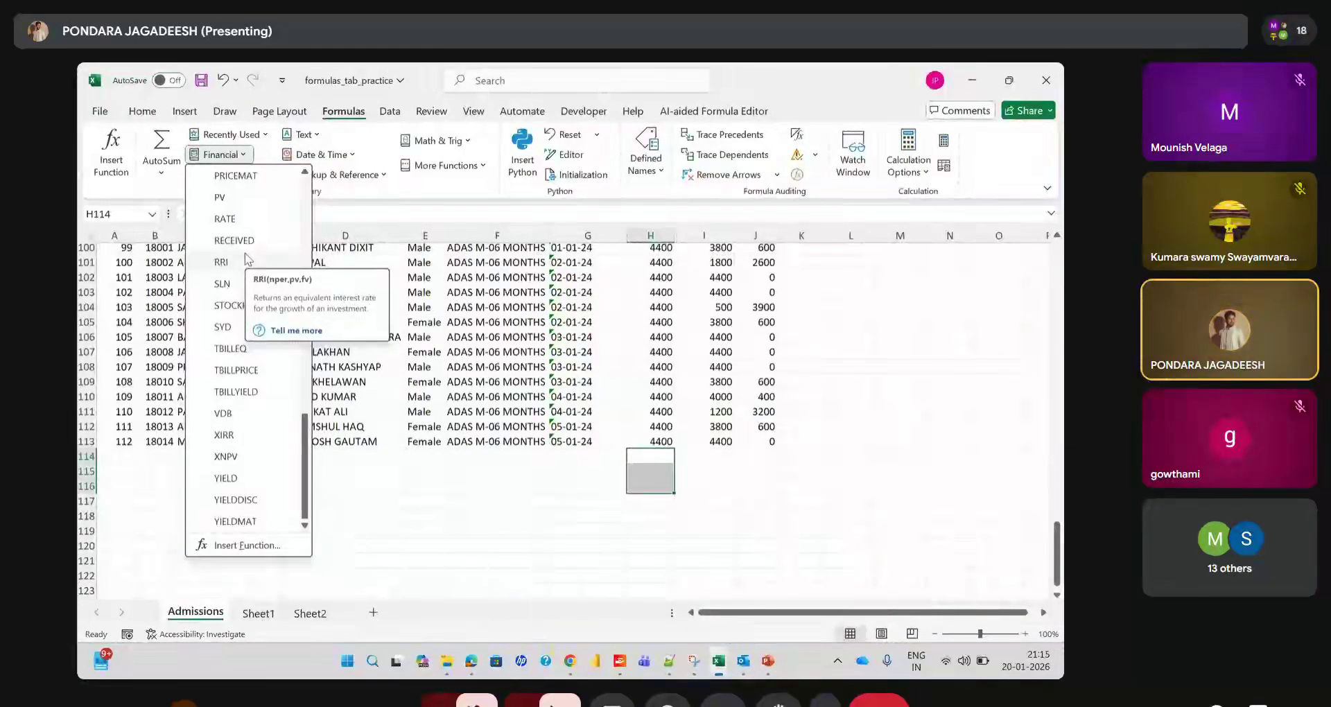
scroll(246, 260, "up", 10)
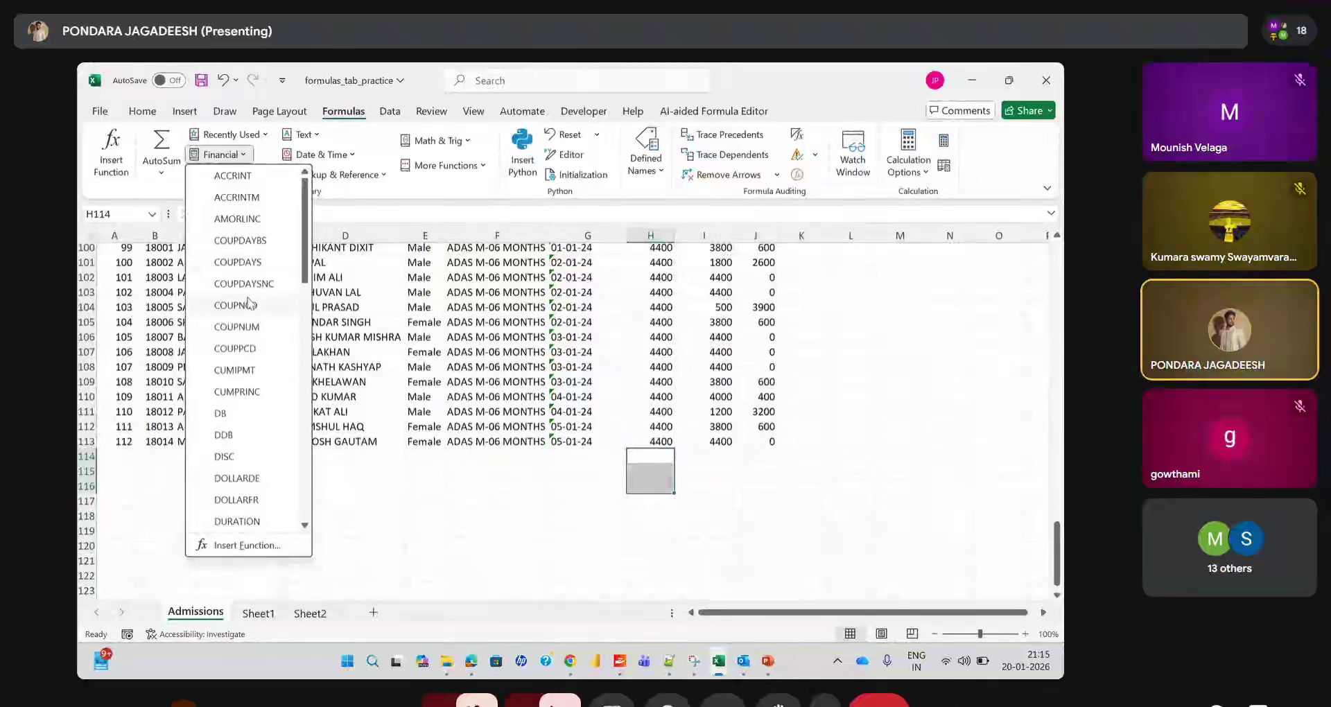
scroll(251, 375, "down", 12)
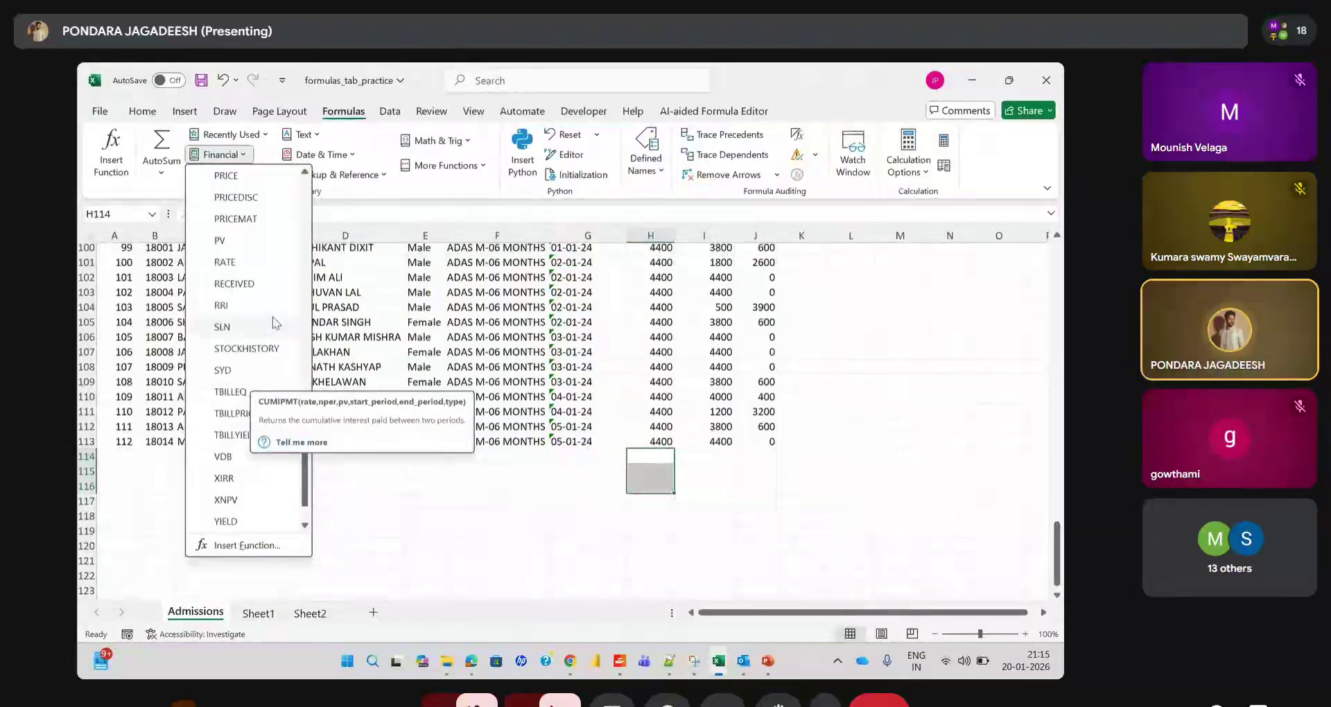
scroll(256, 326, "down", 1)
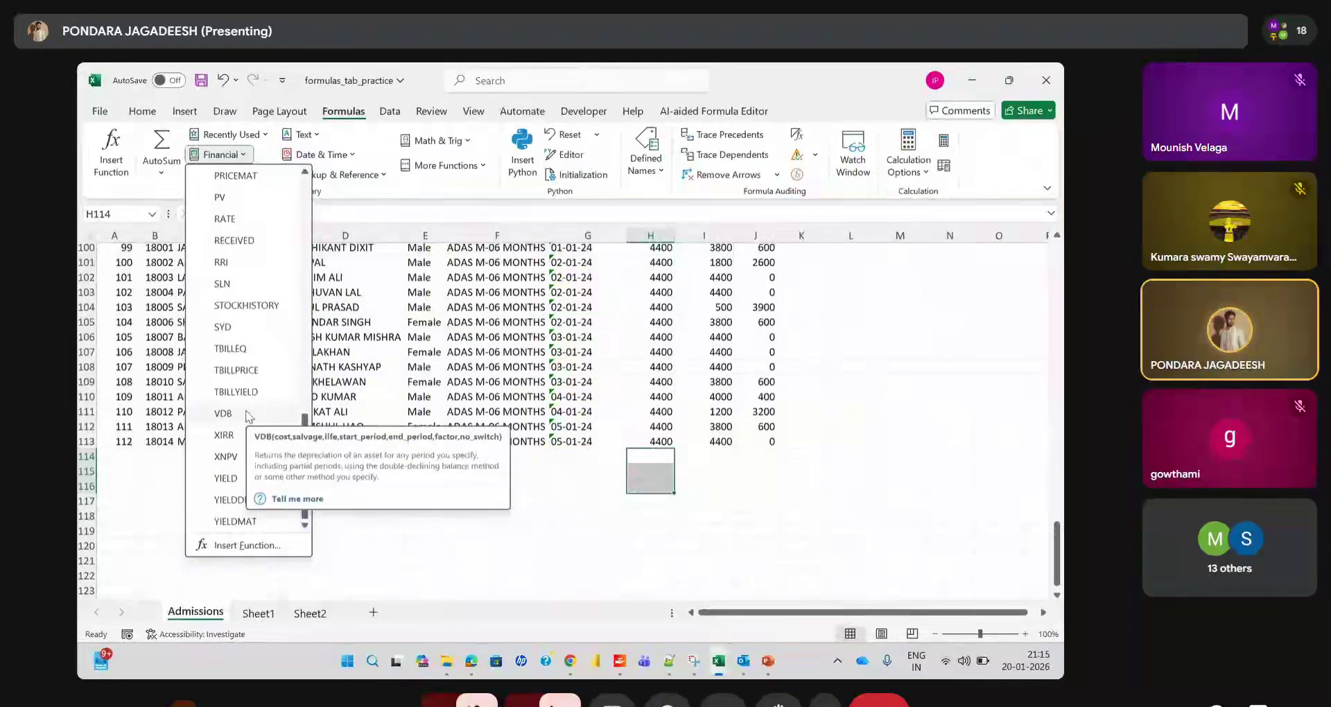
scroll(251, 305, "up", 11)
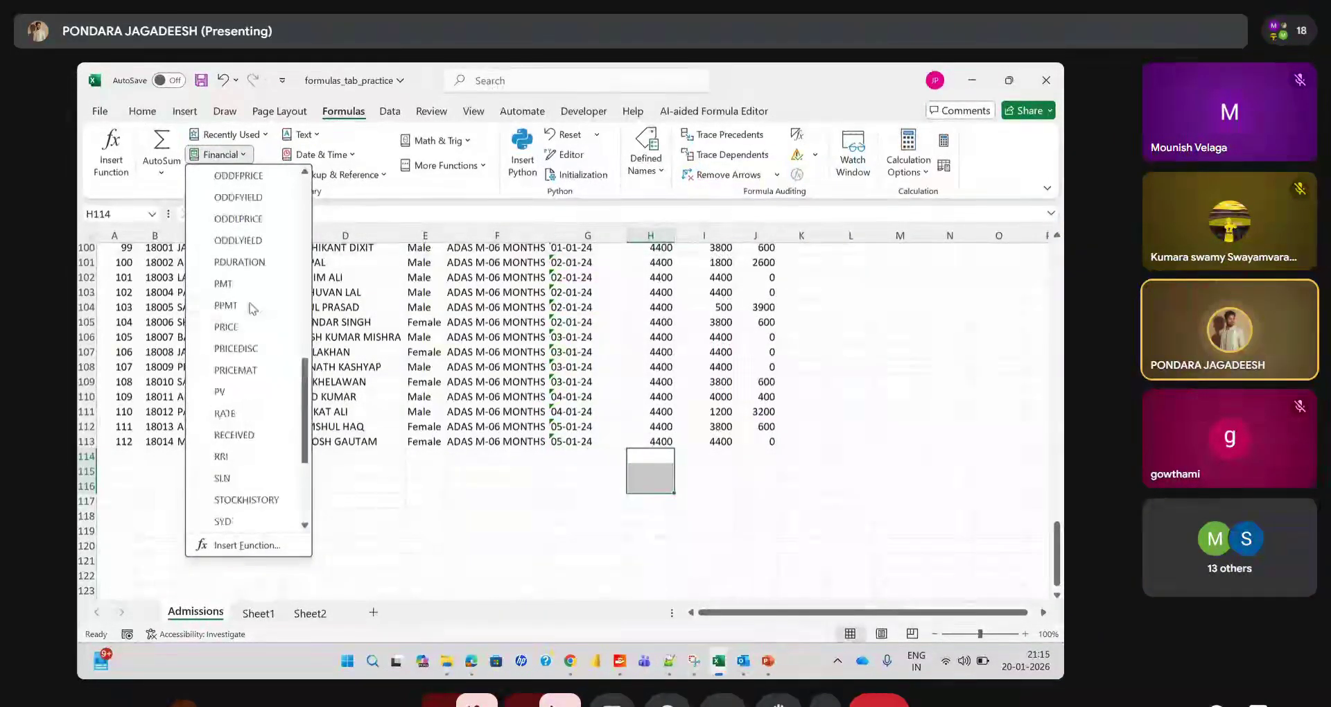
scroll(252, 309, "up", 2)
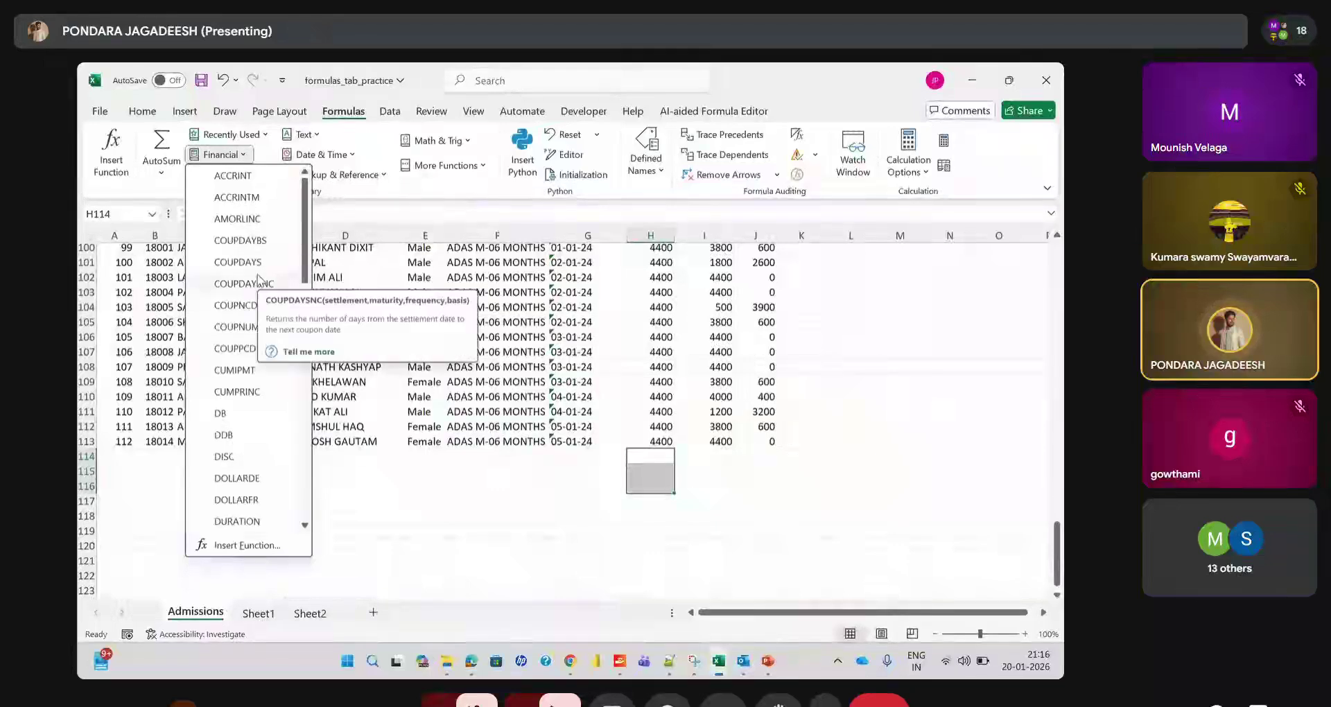
left_click(250, 154)
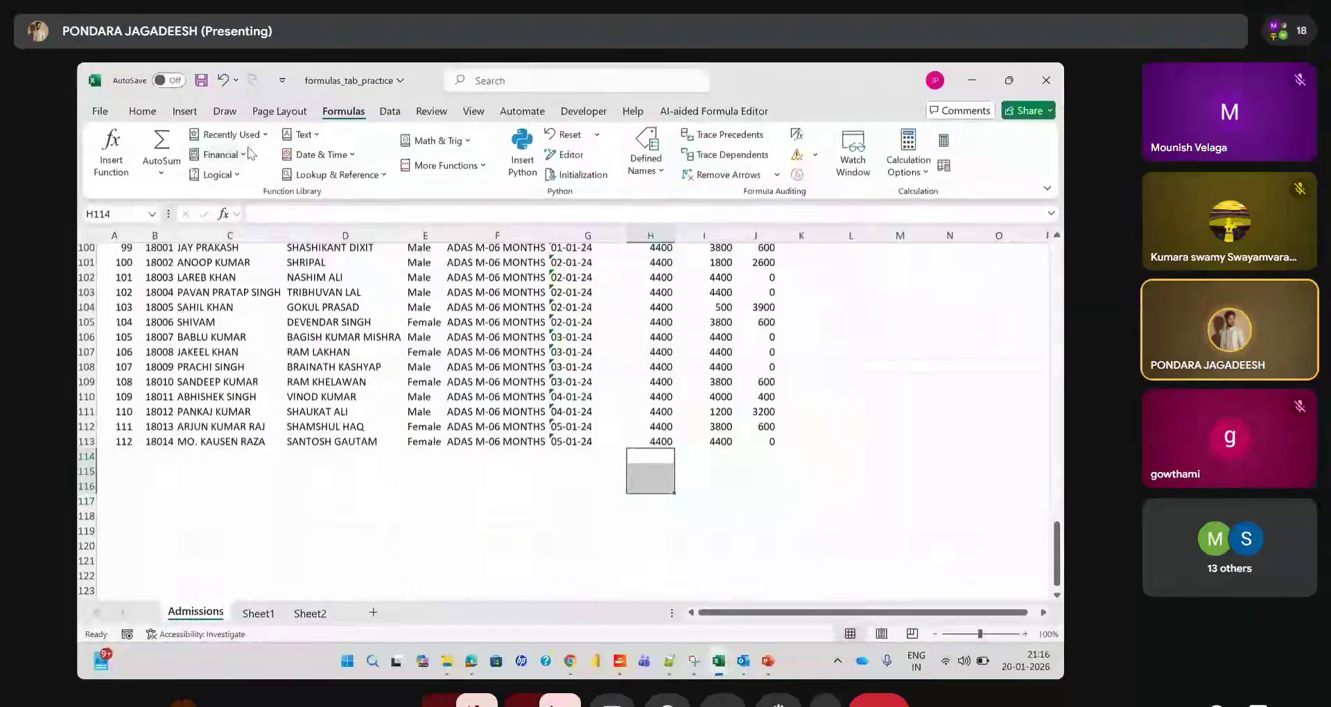
left_click(243, 155)
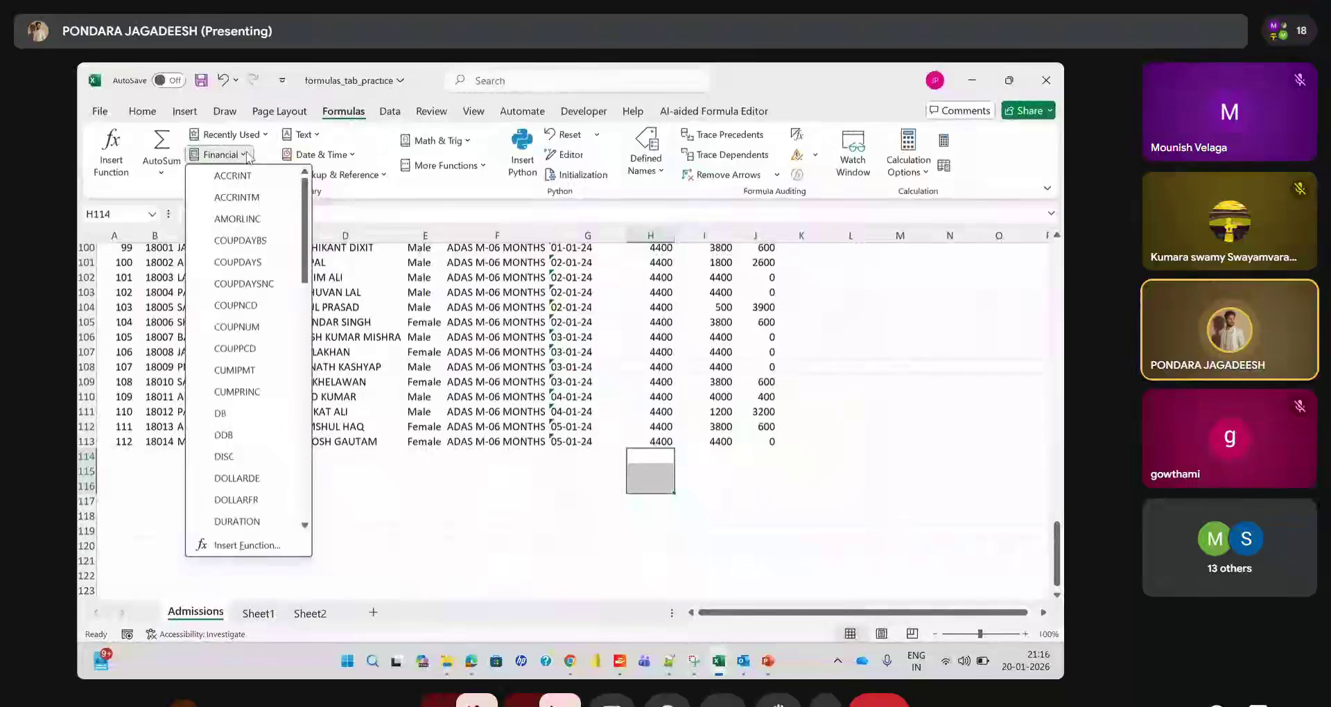
Look through the list of Logical functions, reading the descriptions of entries such as IFS and SWITCH
left_click(217, 174)
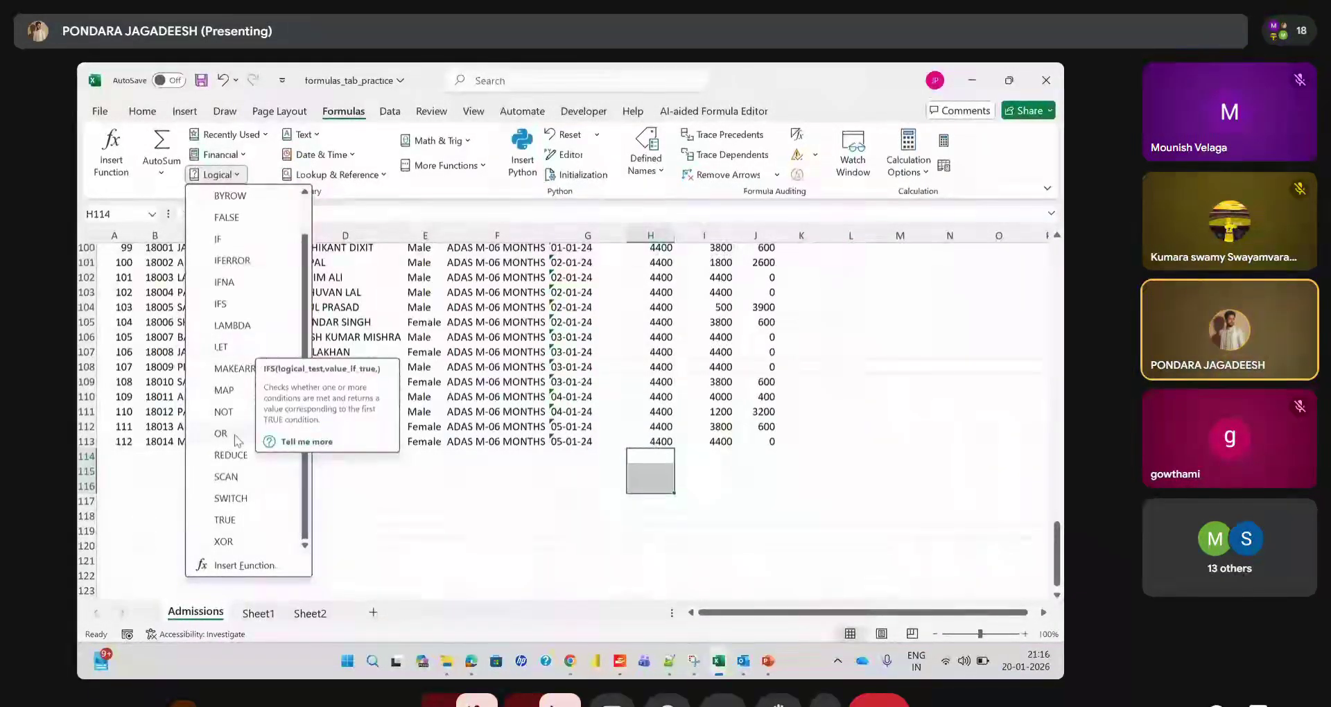
scroll(244, 241, "up", 1)
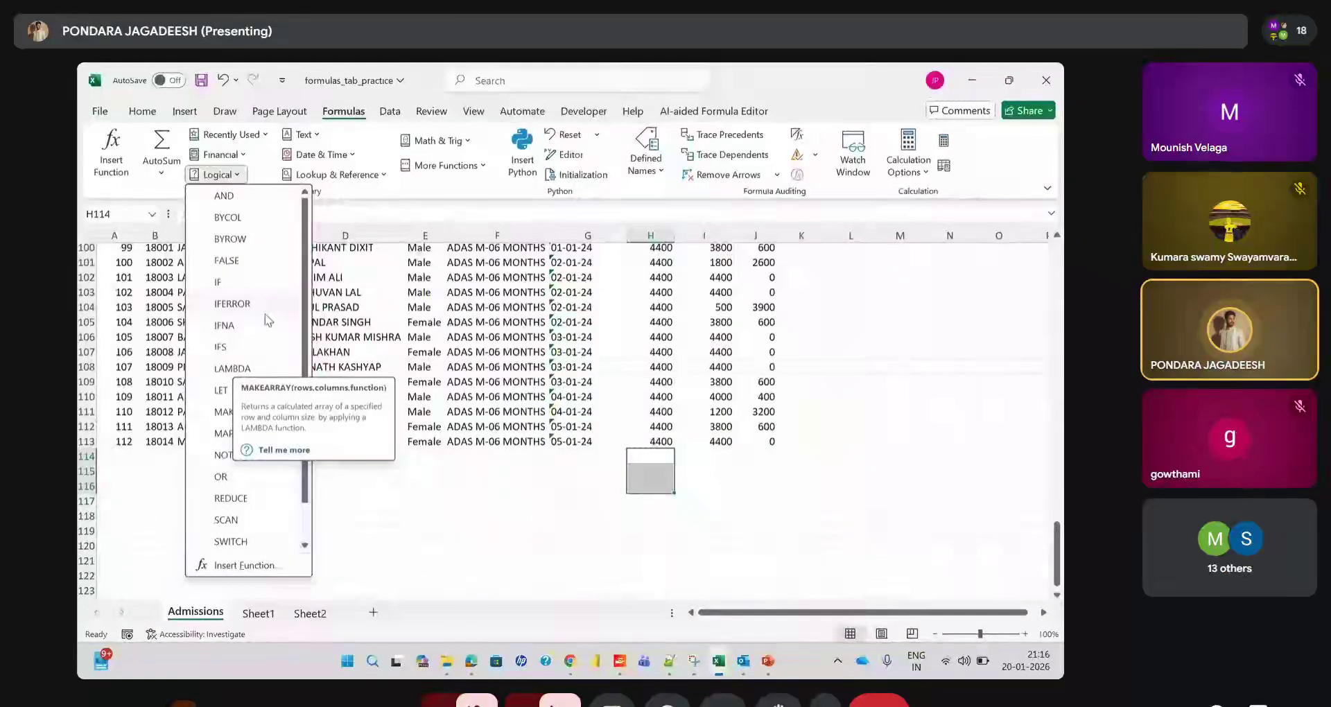
scroll(250, 538, "down", 1)
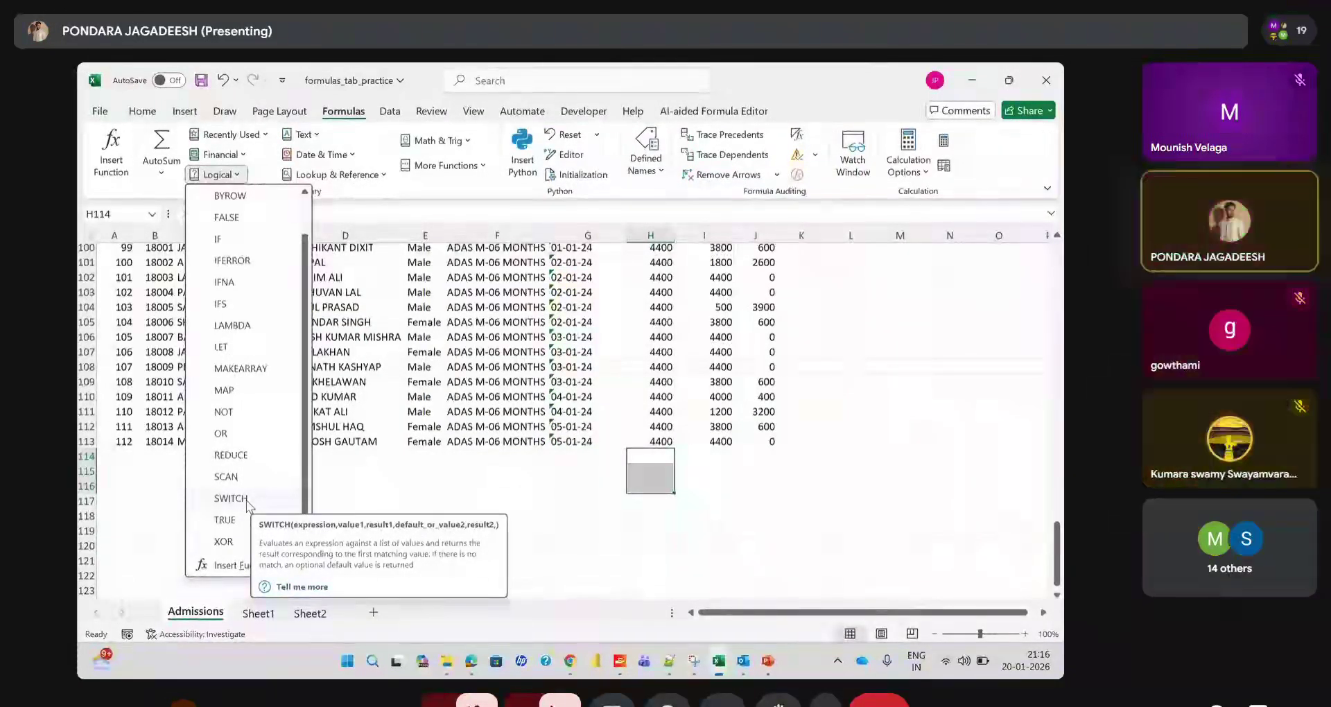
scroll(250, 416, "up", 1)
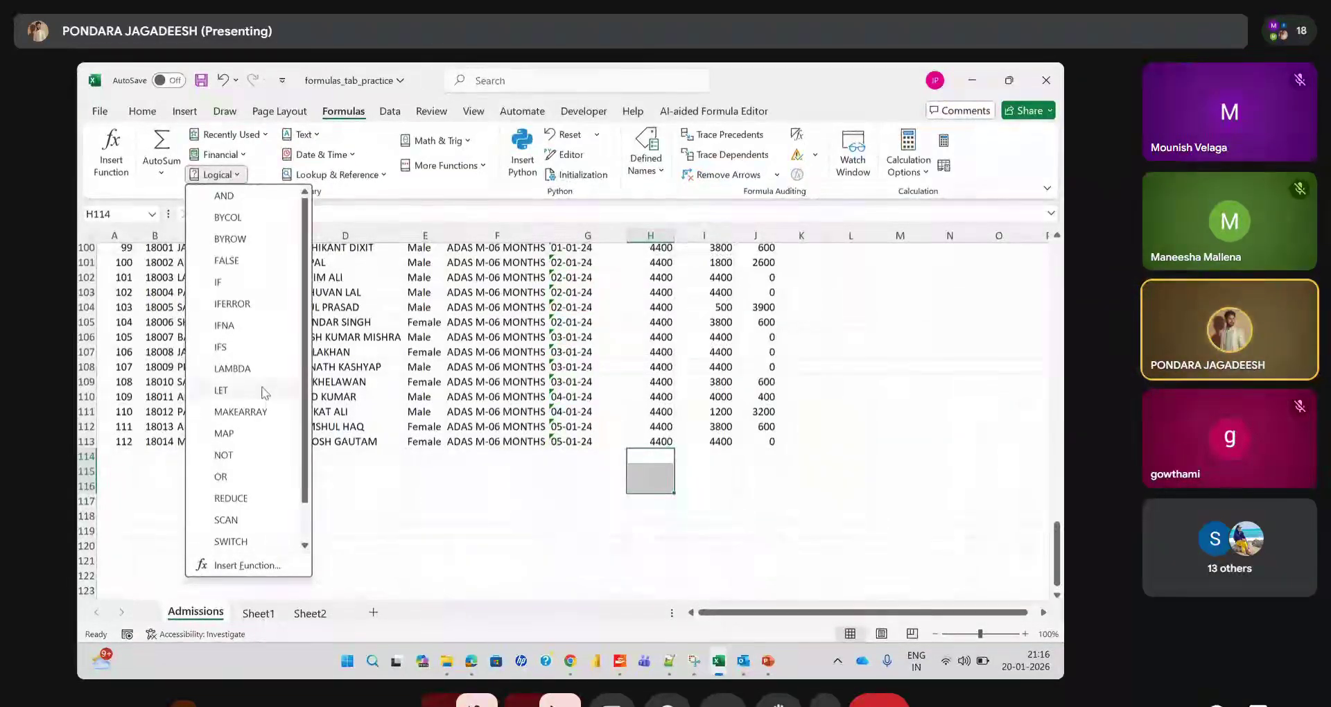
left_click(237, 181)
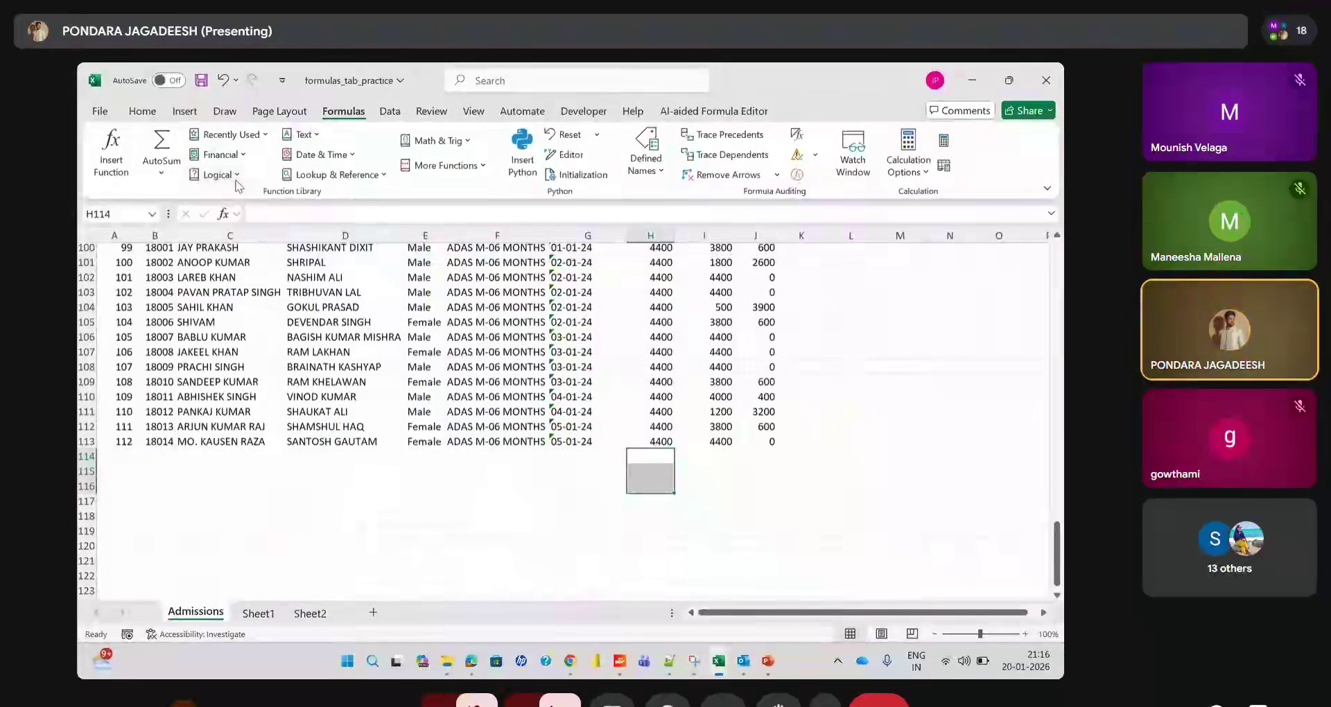
Look through the whole list of Text functions, reading the descriptions of entries such as FIND and TEXTBEFORE
left_click(311, 135)
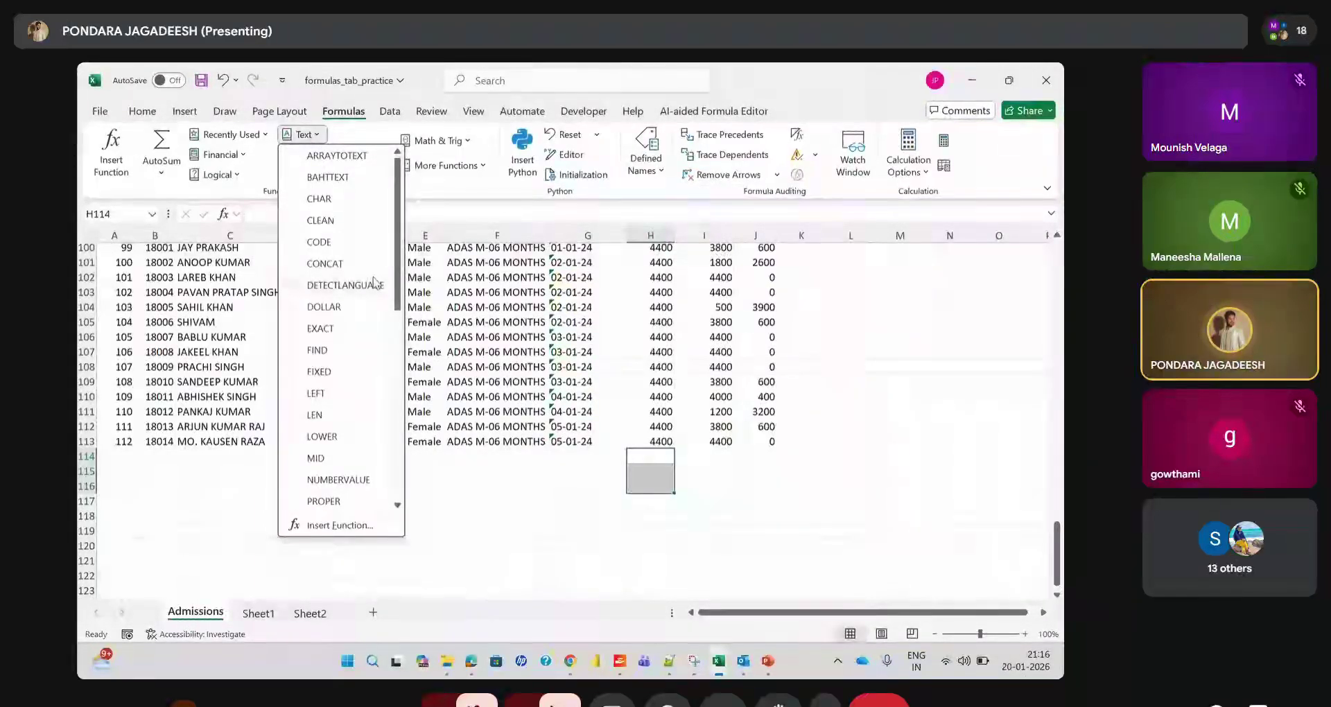
scroll(374, 282, "down", 1)
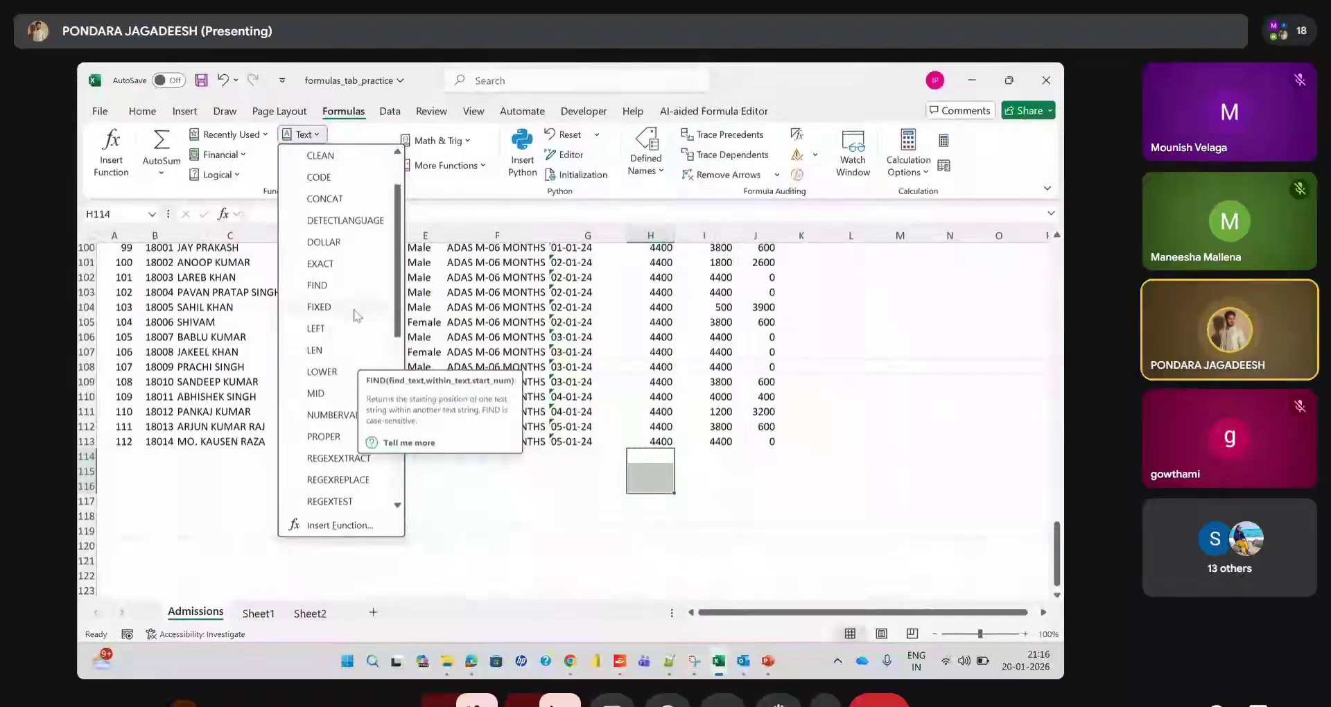
scroll(355, 316, "down", 1)
scroll(356, 316, "down", 4)
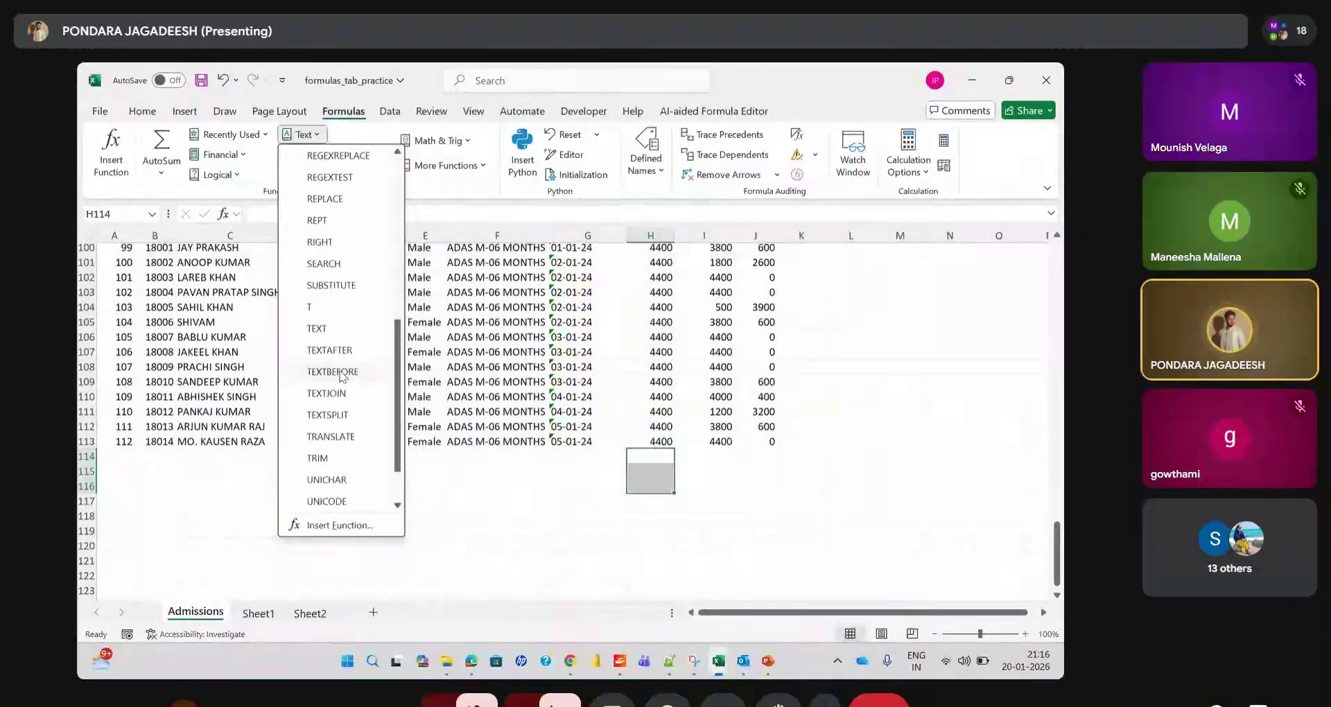
scroll(339, 377, "down", 1)
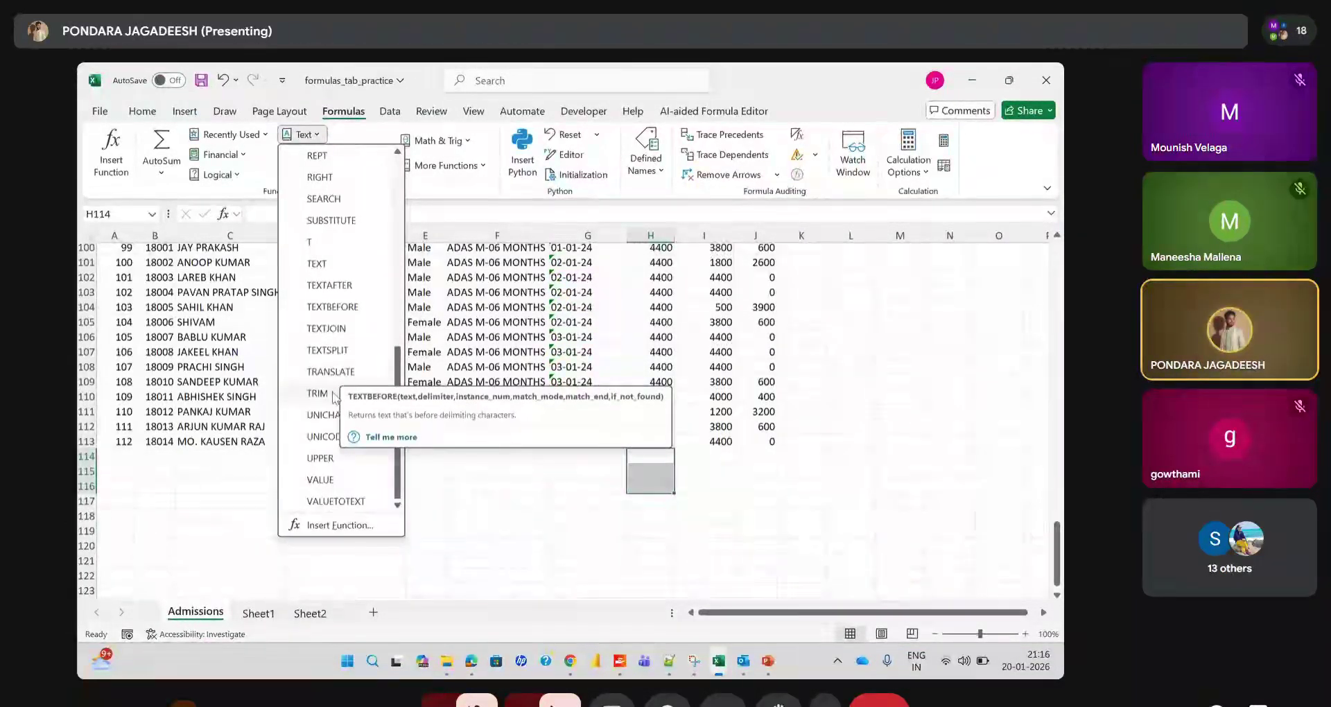
scroll(347, 320, "up", 3)
scroll(346, 315, "up", 4)
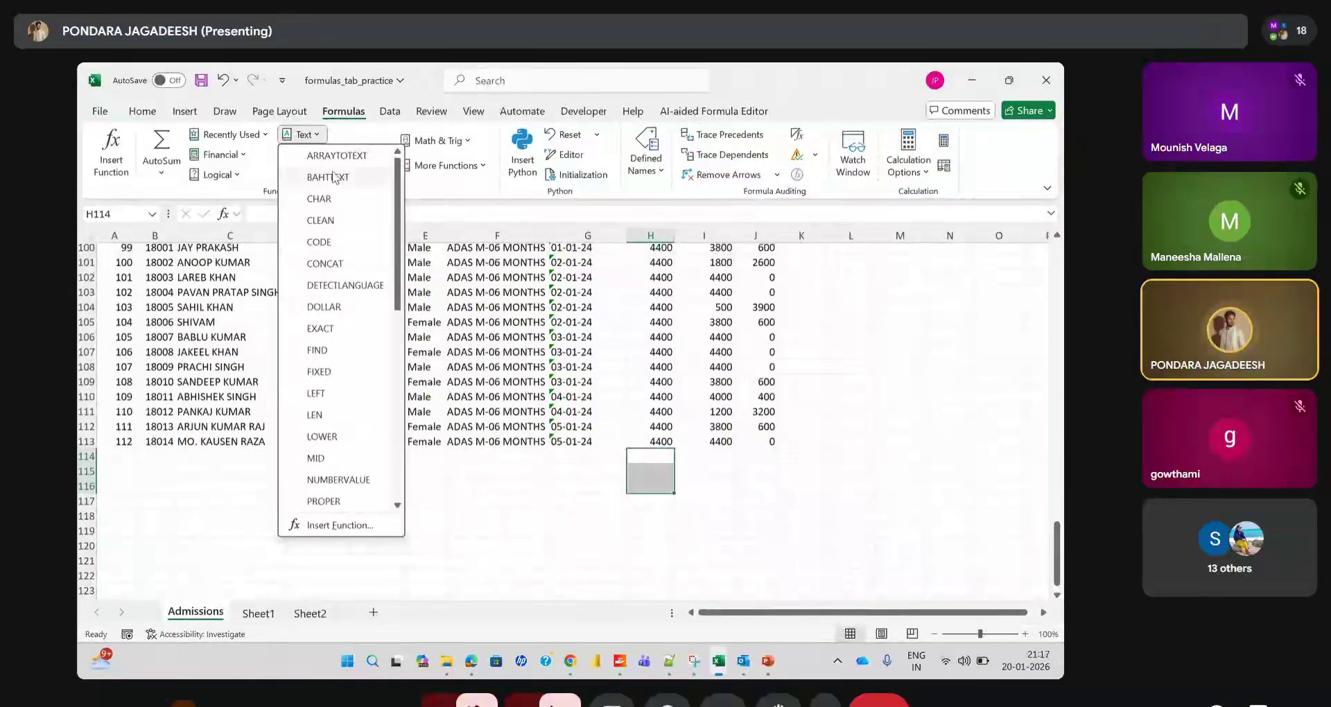
left_click(320, 137)
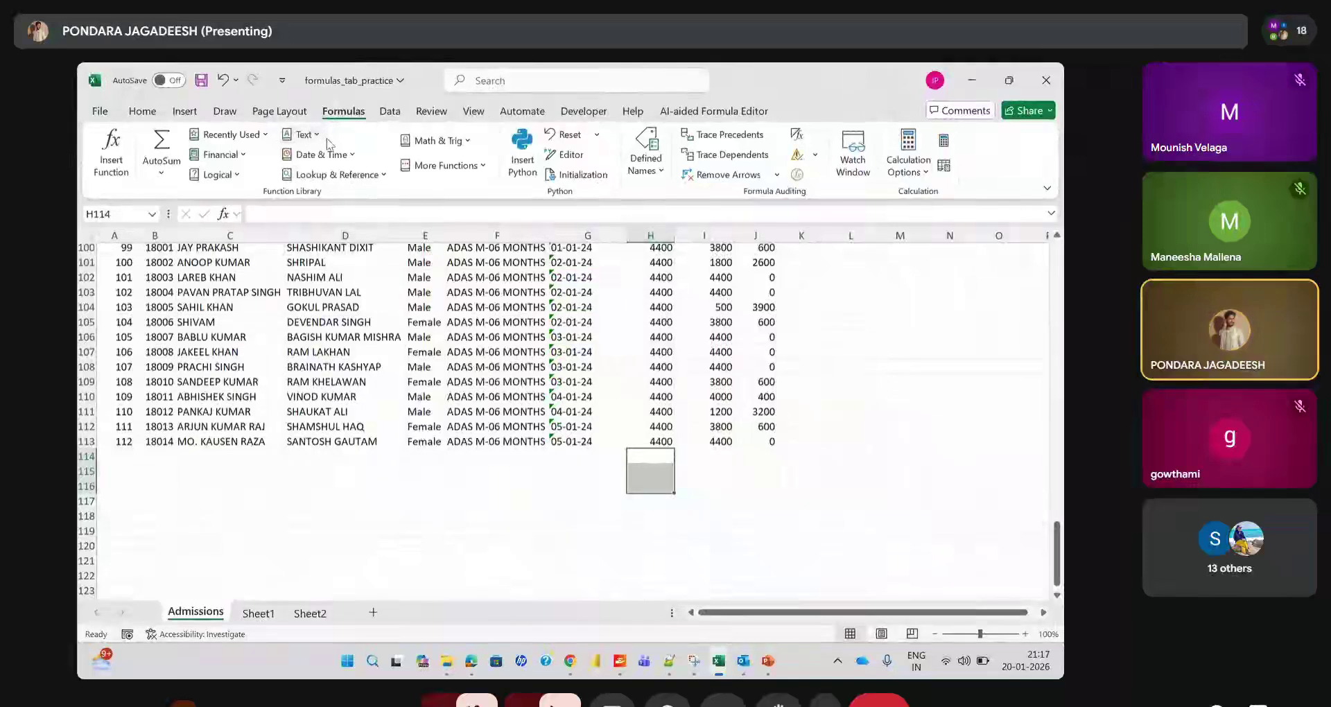
Glance at the Date & Time functions and go back over the Text functions without inserting any
left_click(349, 155)
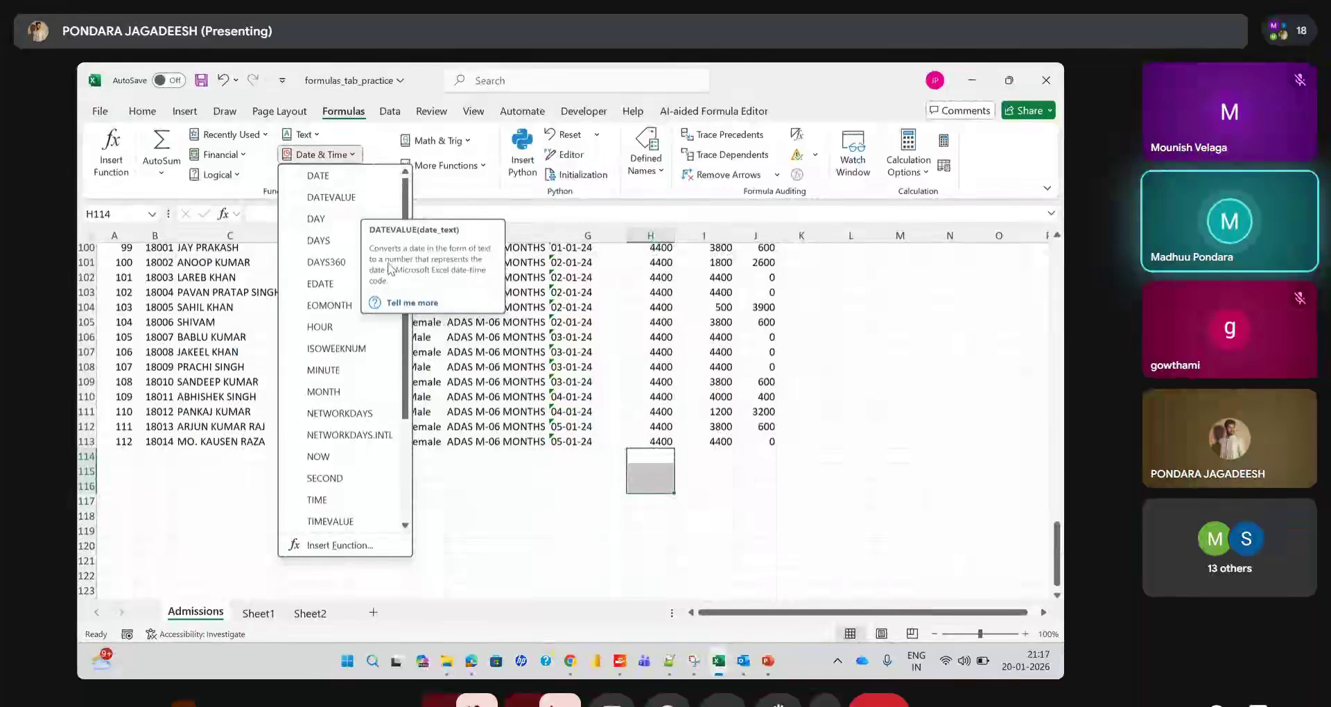
left_click(303, 134)
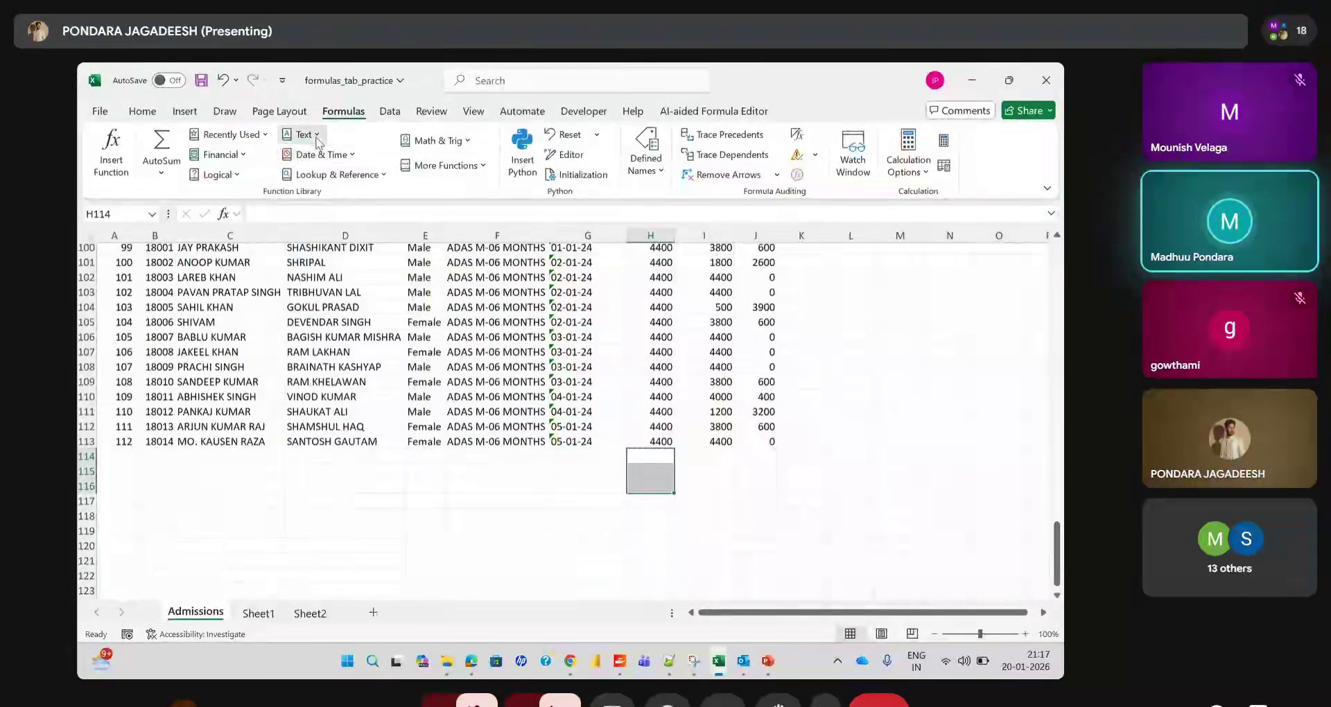
scroll(375, 475, "down", 3)
scroll(375, 474, "down", 5)
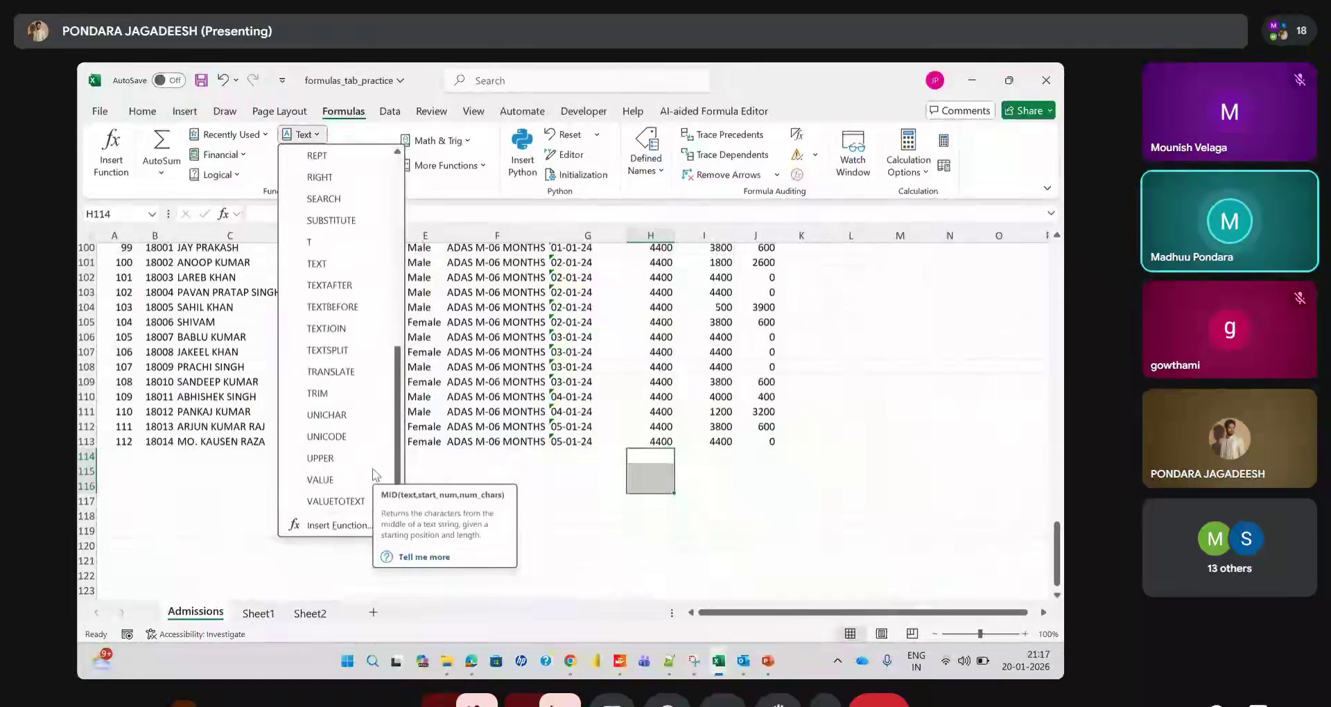
left_click(478, 396)
Try the LOWER text function in cell C2 with C1 as its text, and undo the entry
scroll(337, 434, "up", 20)
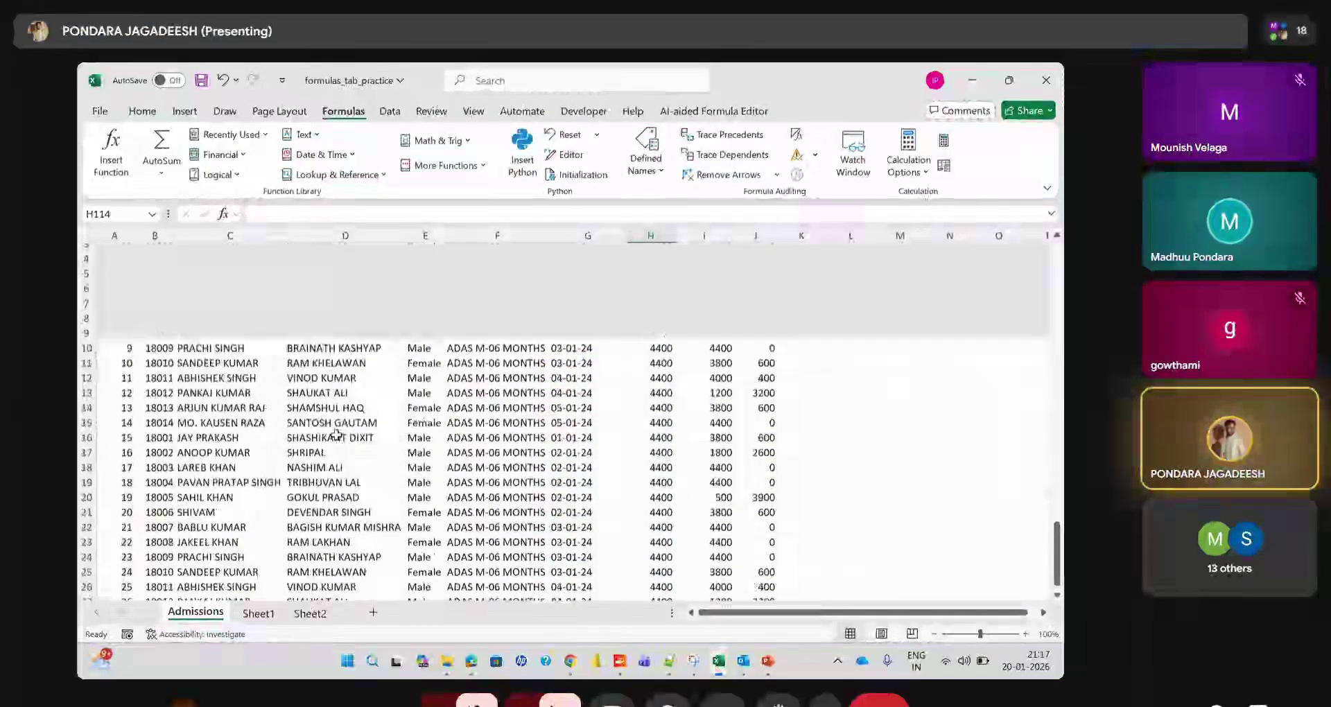
scroll(338, 434, "up", 1)
left_click(211, 265)
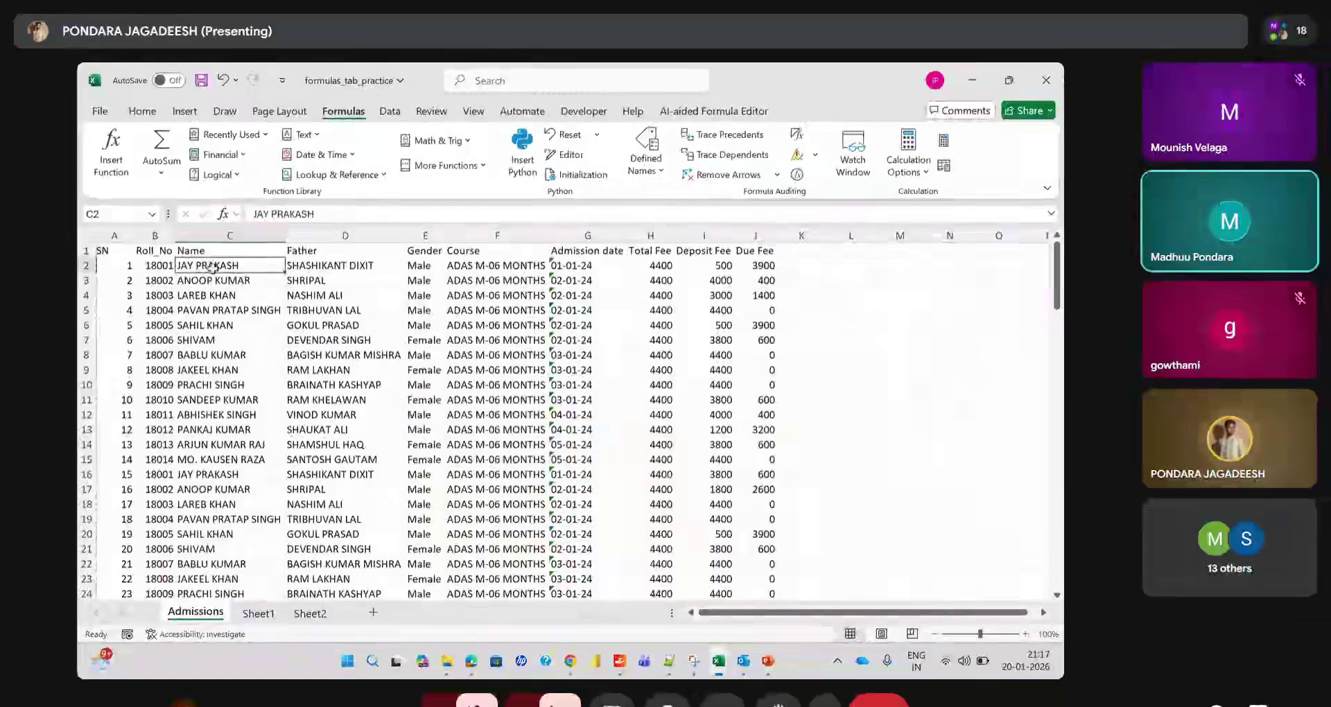
left_click(303, 135)
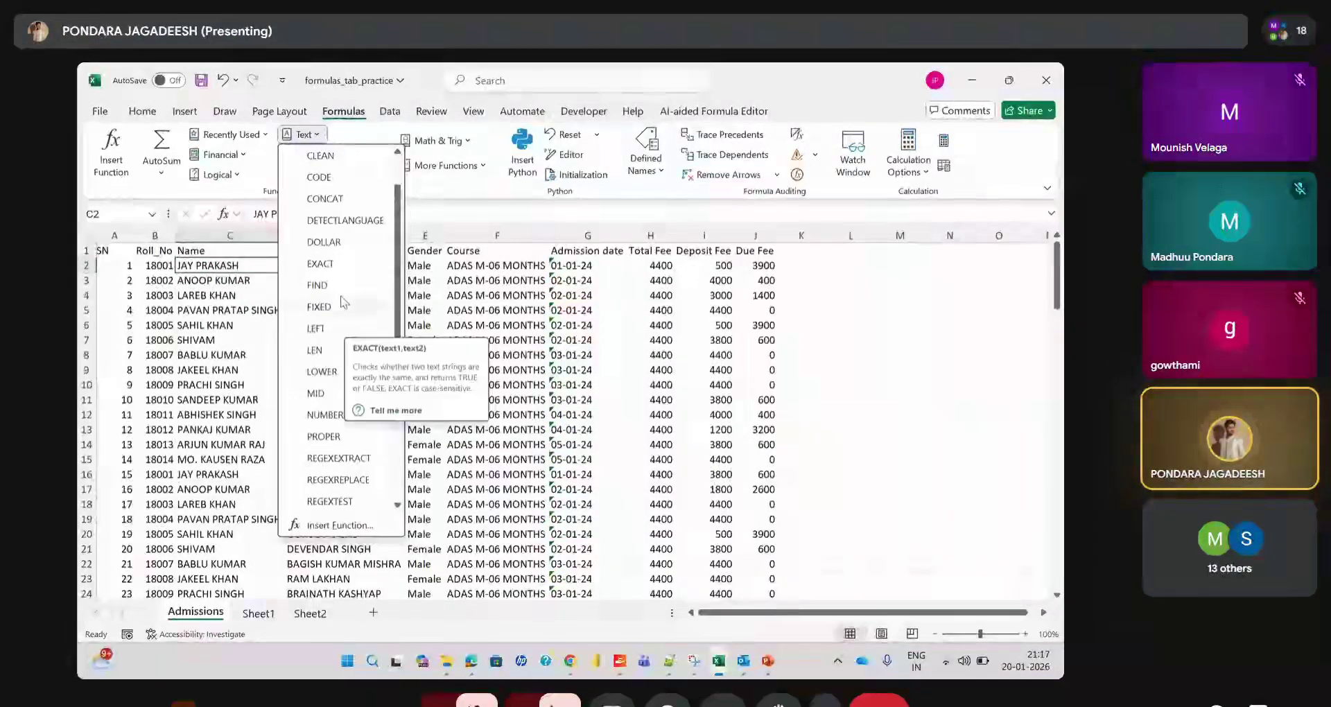
scroll(343, 302, "up", 1)
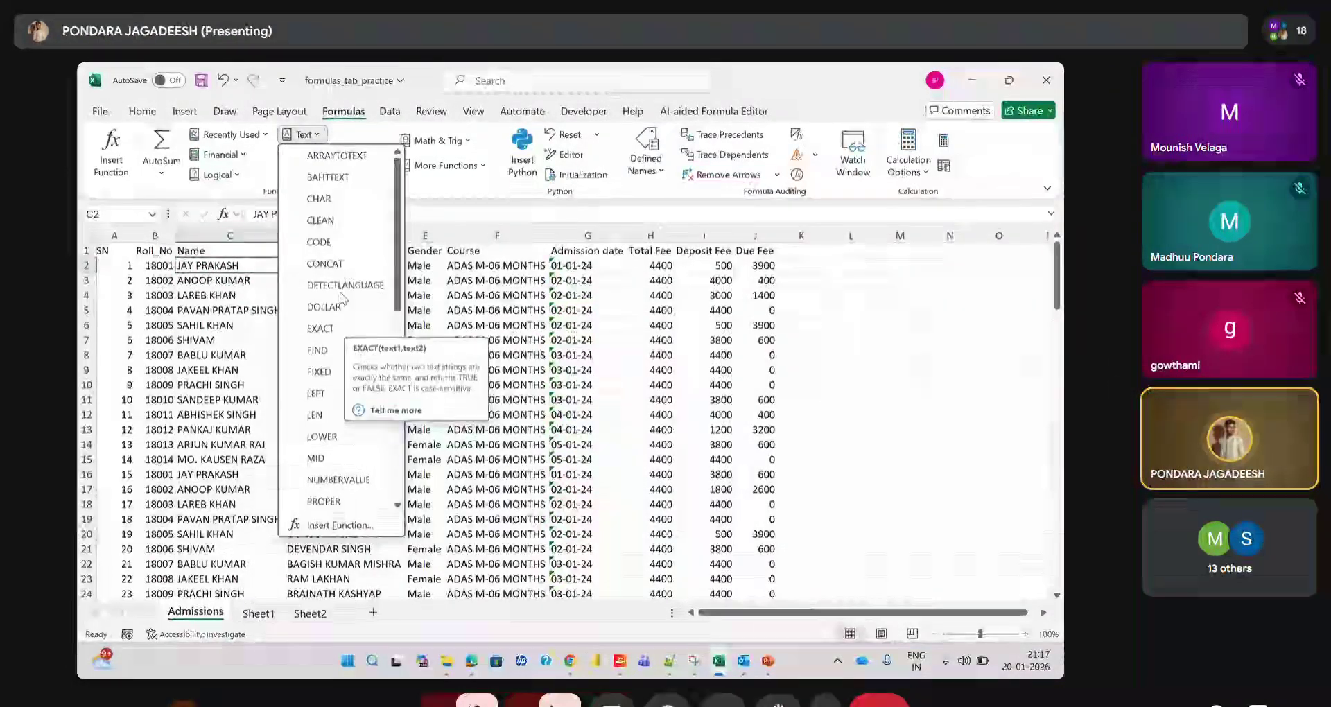
left_click(340, 436)
left_click(343, 429)
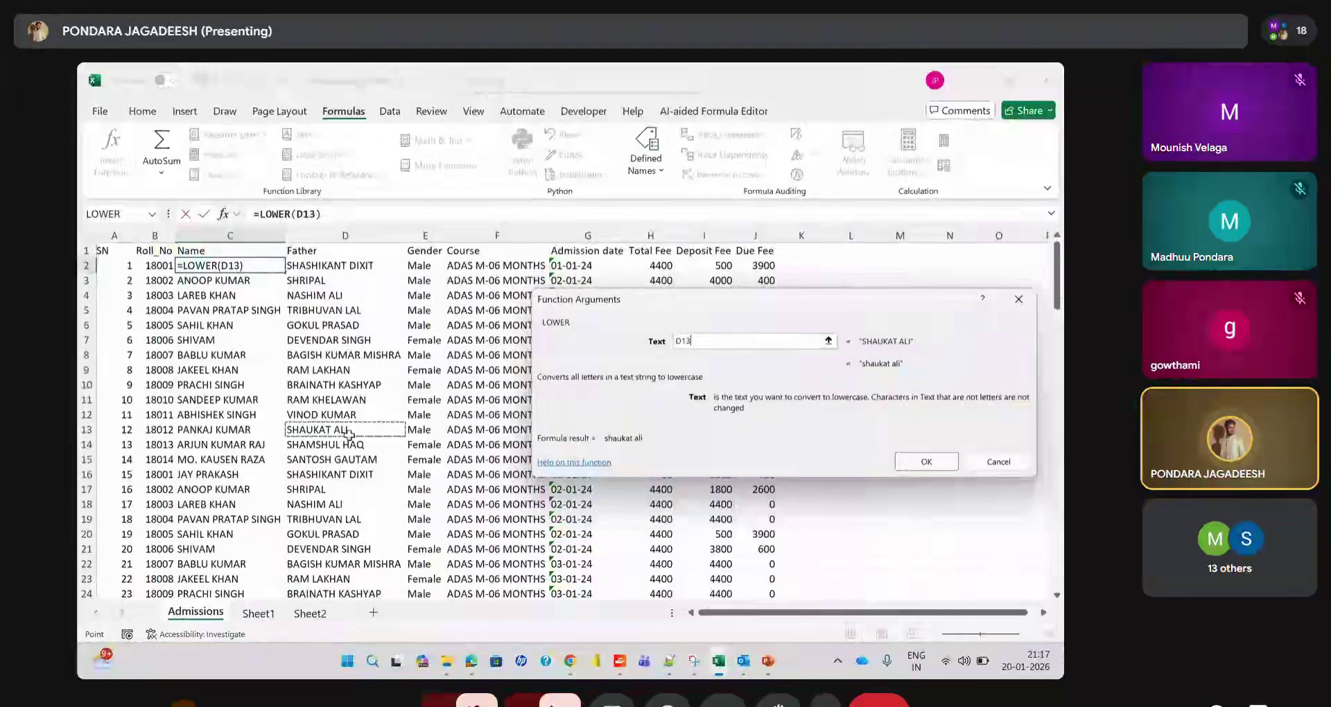
key("BackSpace")
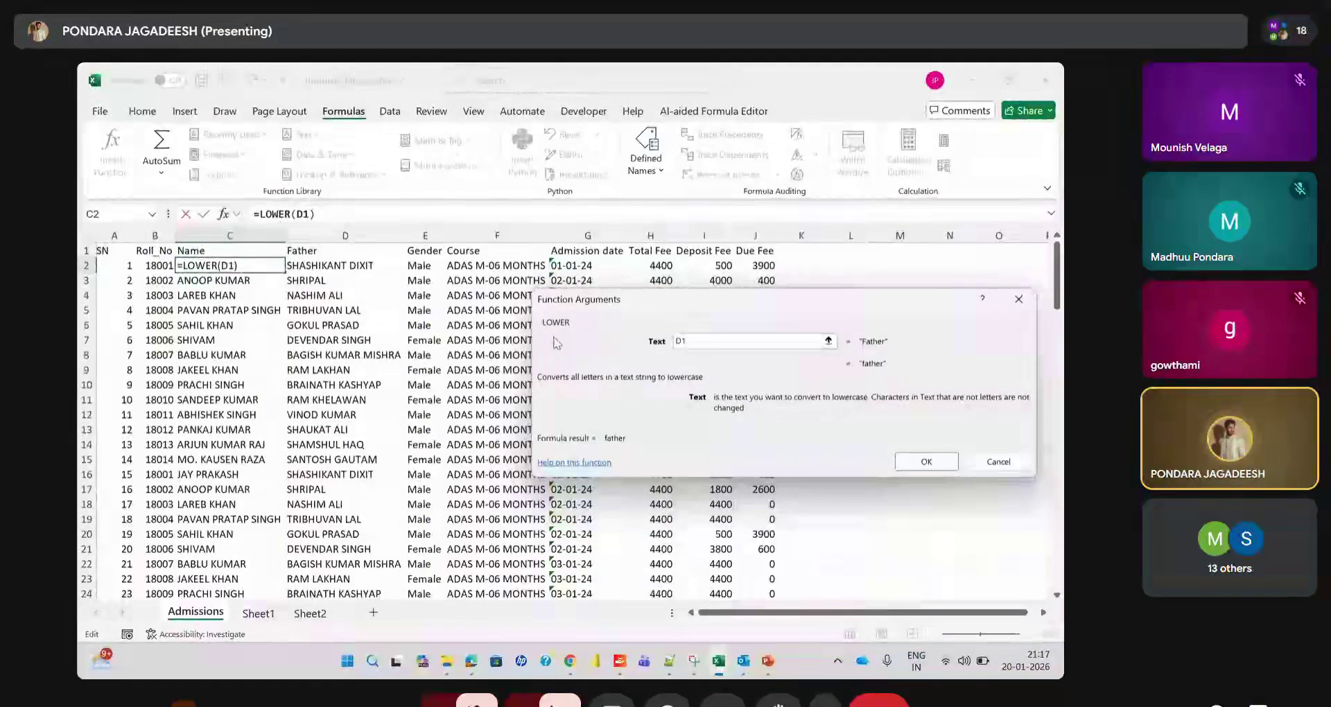
key("BackSpace")
key("BackSpace")
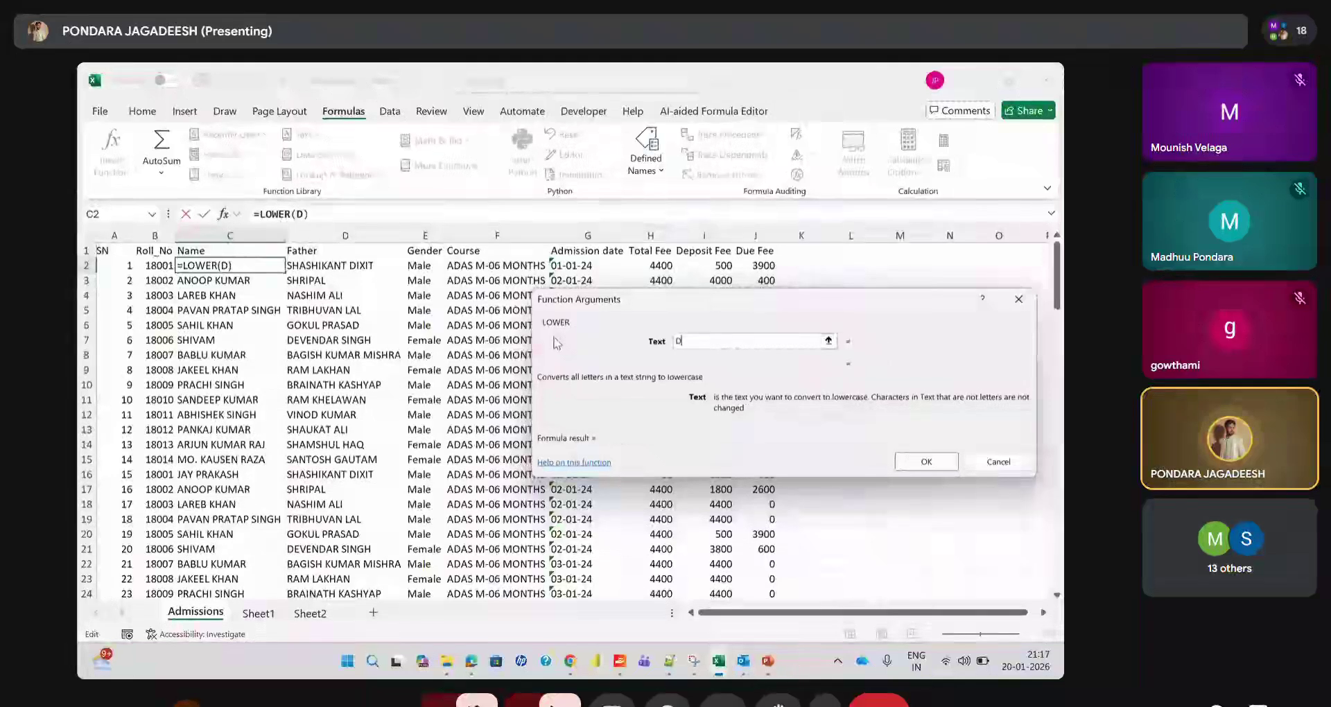
type("c1")
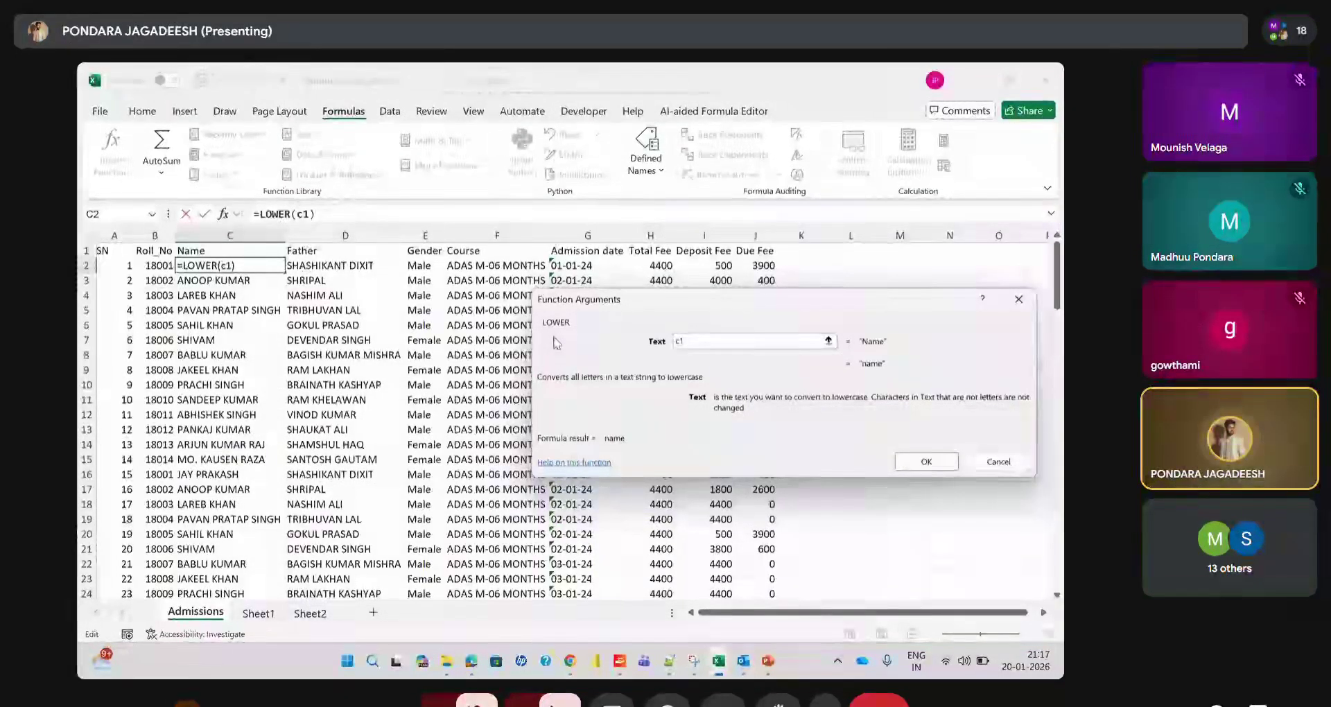
left_click(927, 461)
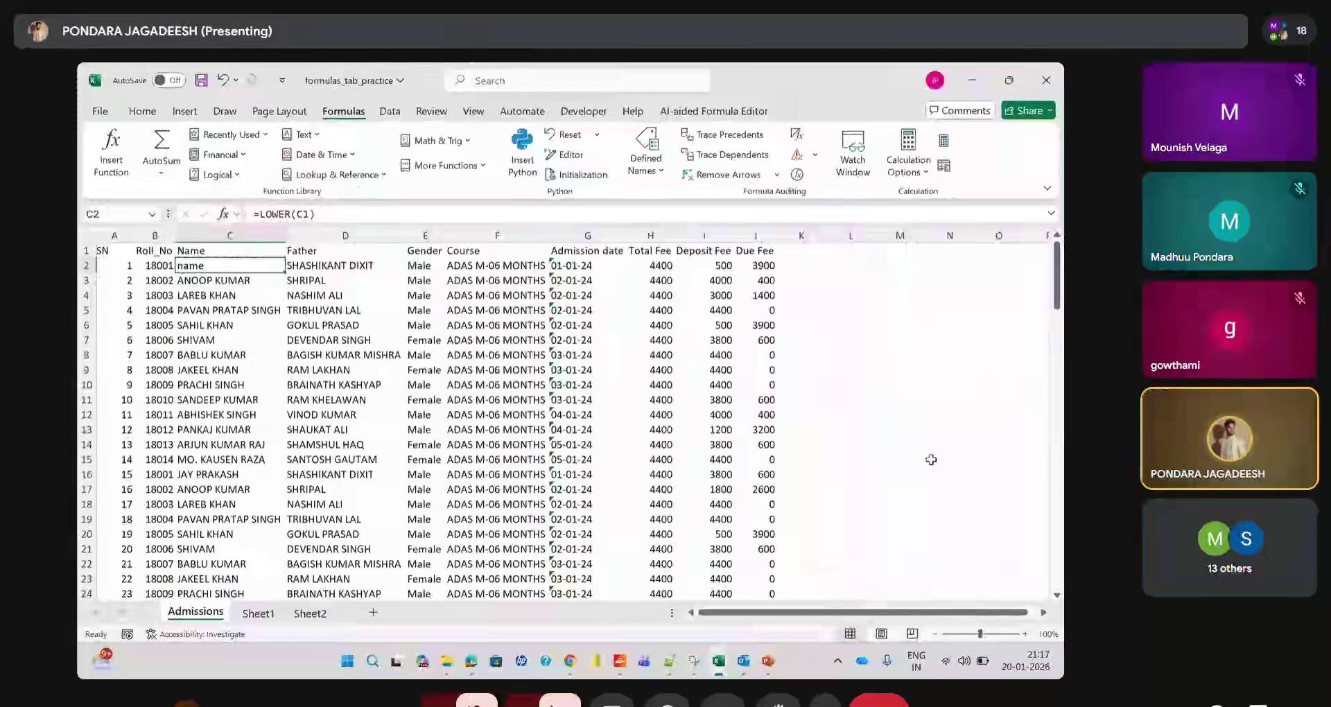
key("ctrl+z")
Enter a formula in K2 that references C2 and appends the LOWER text function, giving =C2+LOWER(C2)
left_click(818, 266)
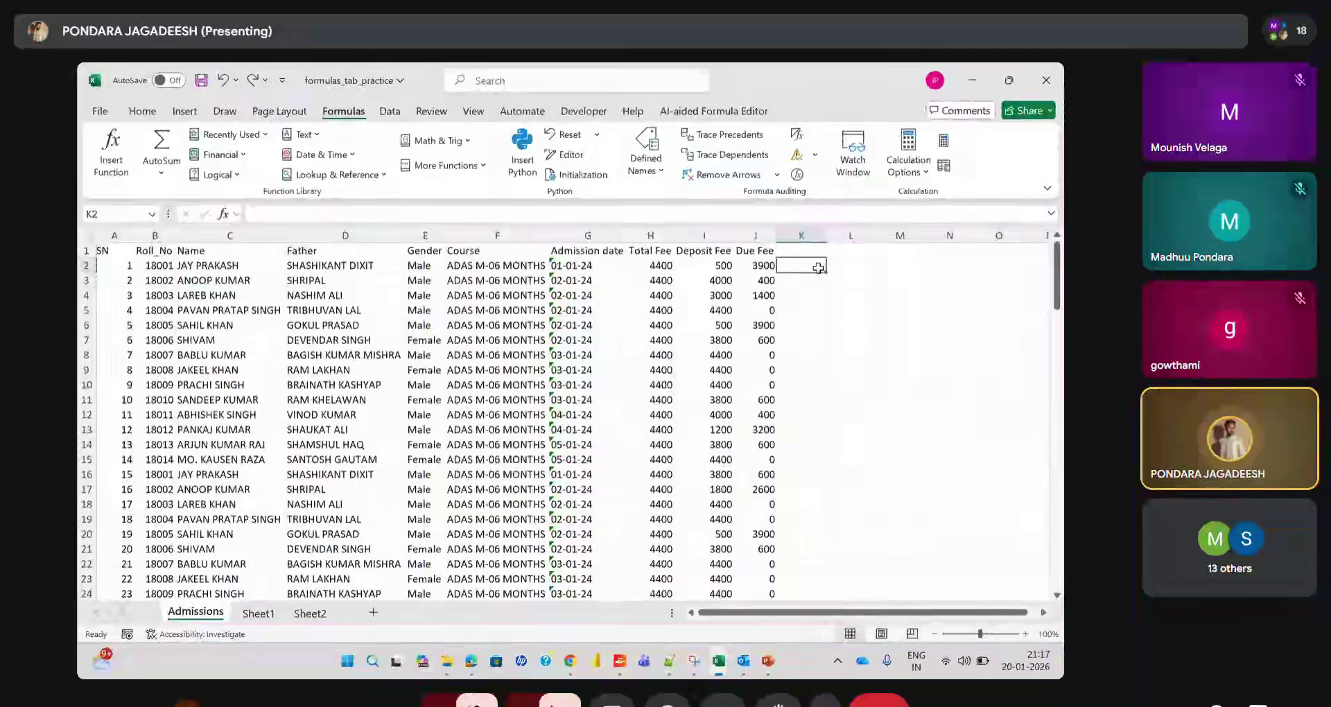
type("=")
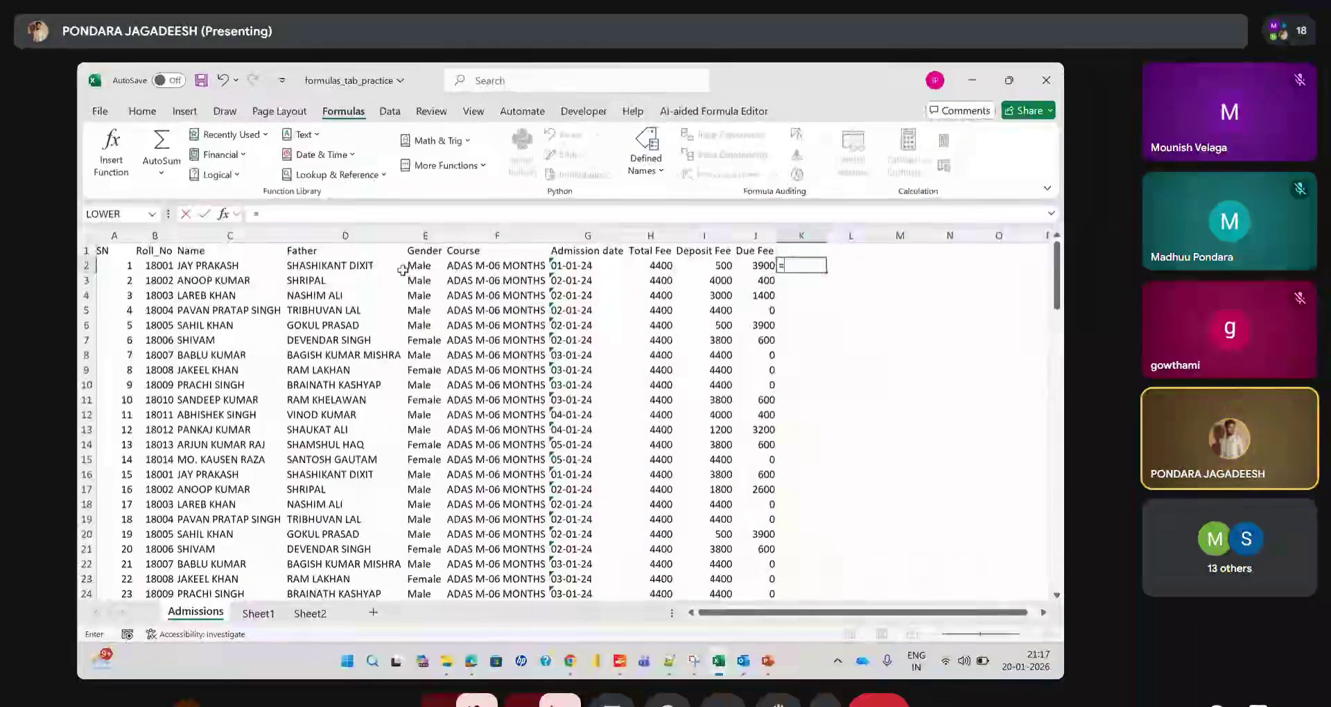
left_click(222, 266)
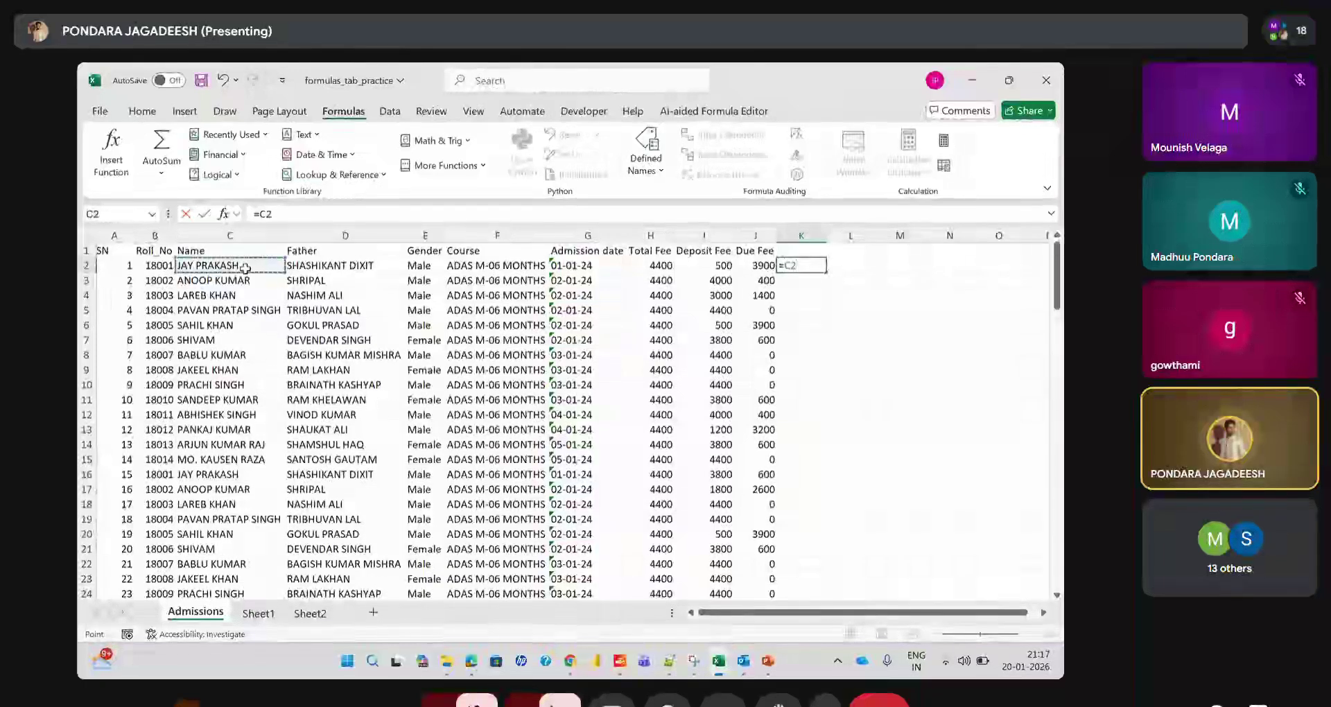
left_click(303, 134)
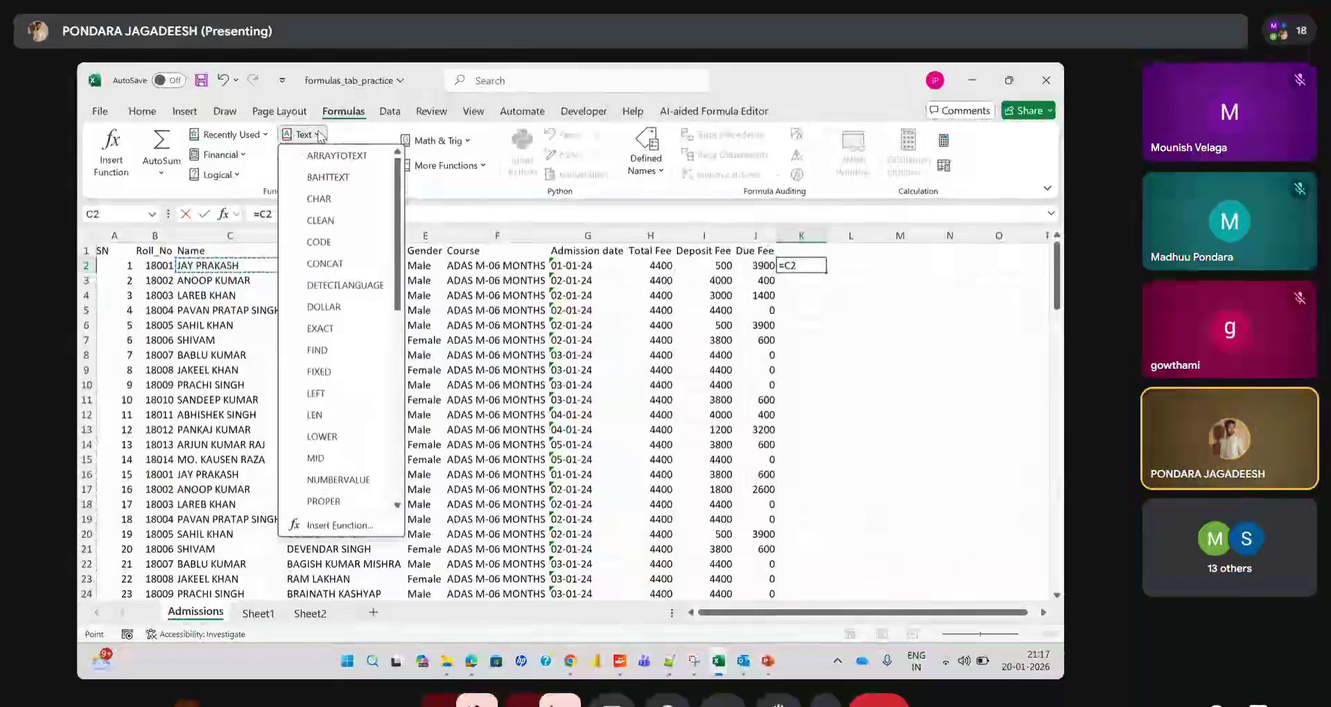
left_click(323, 436)
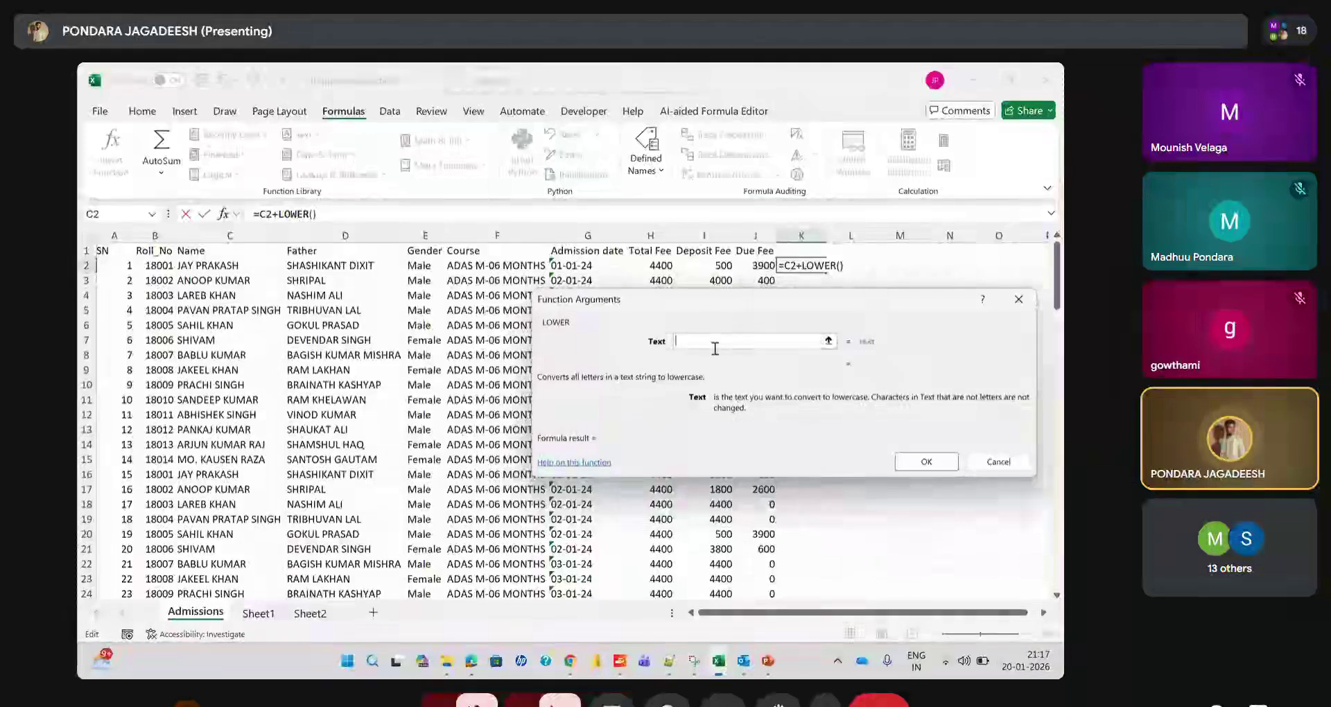
type("C2")
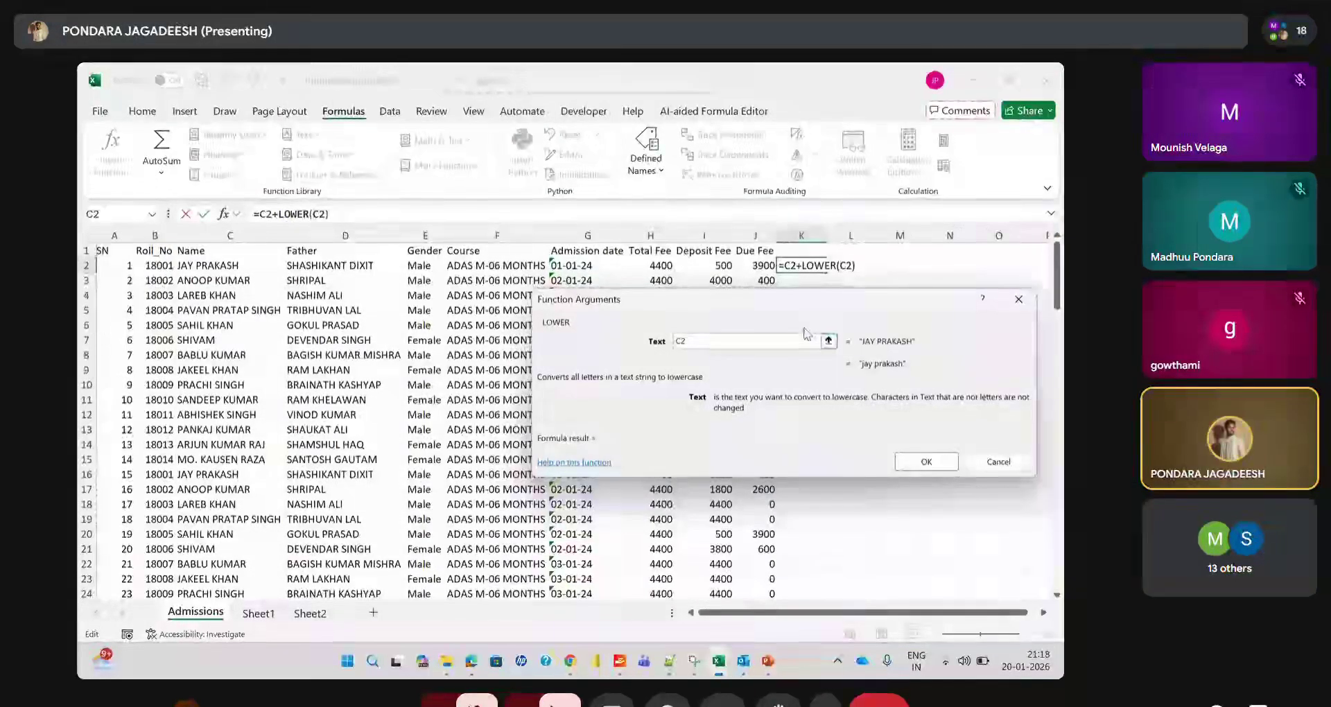
left_click(915, 459)
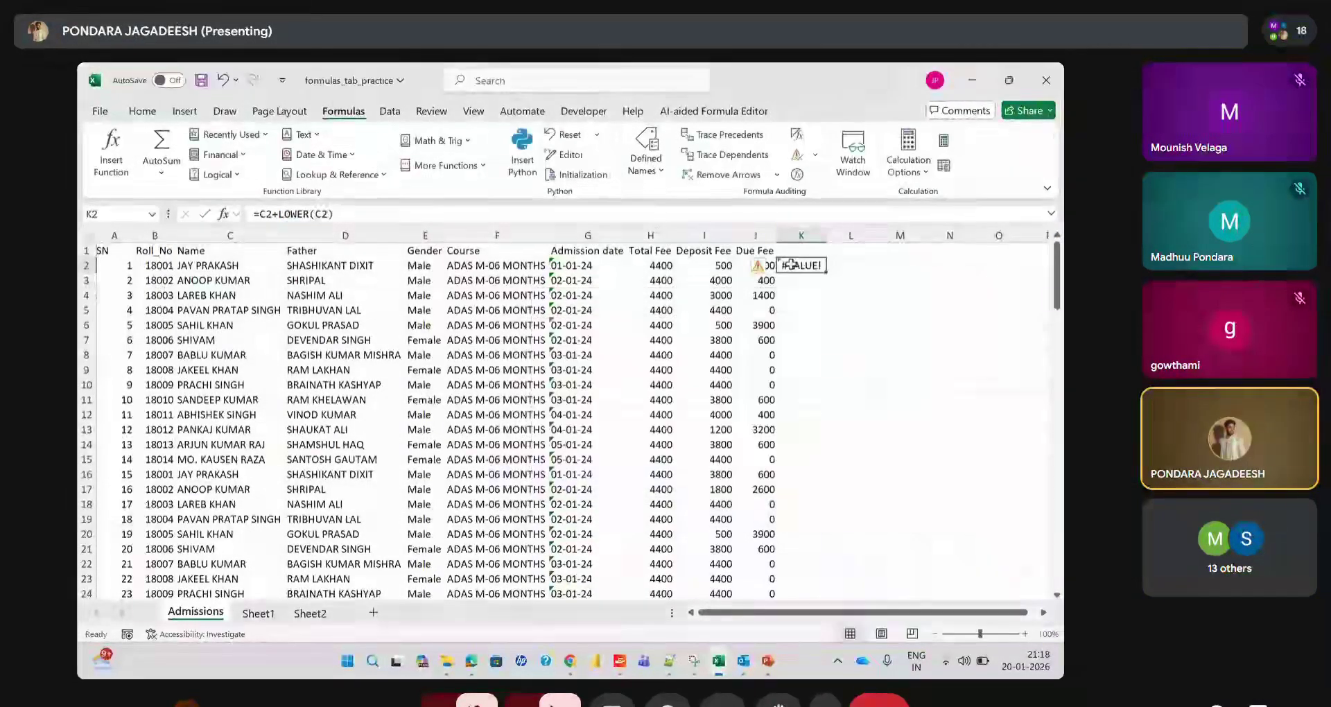
Correct the formula in K2 to =LOWER(C2) by removing the extra reference and plus sign
left_click(277, 214)
key("BackSpace")
key("BackSpace")
key("BackSpace")
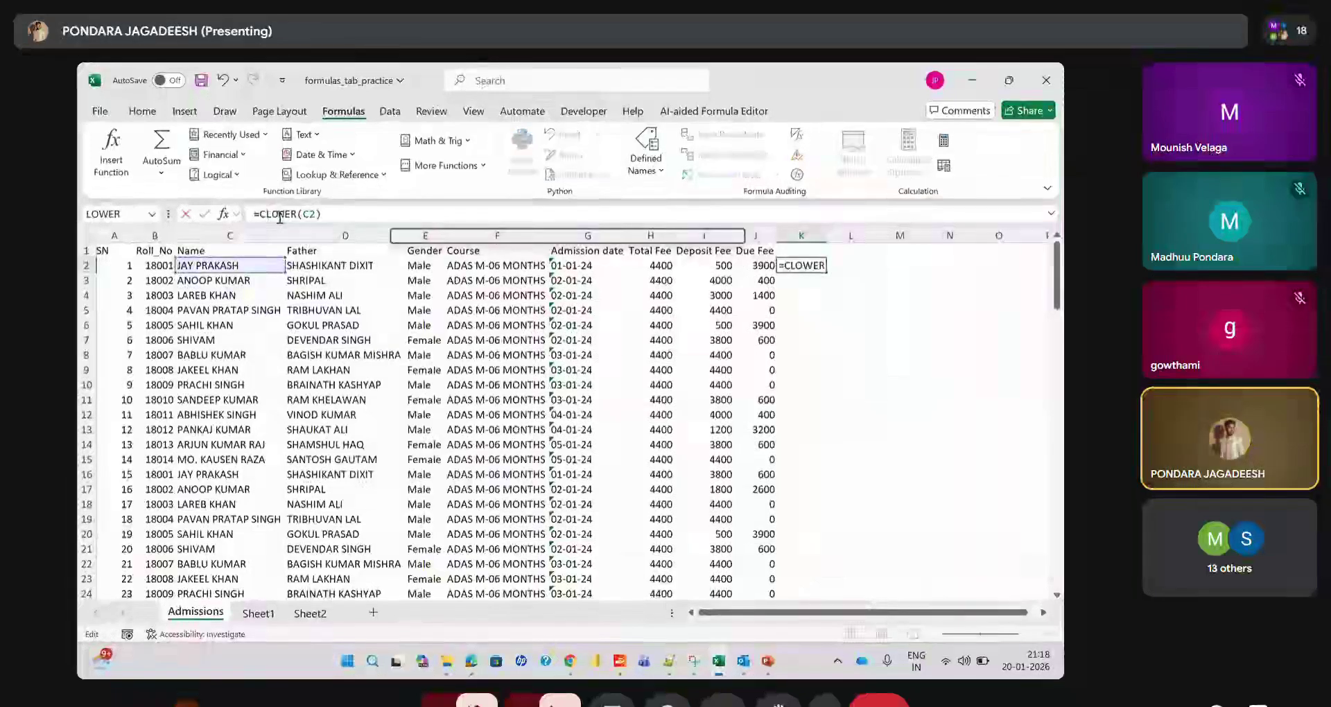
key("Return")
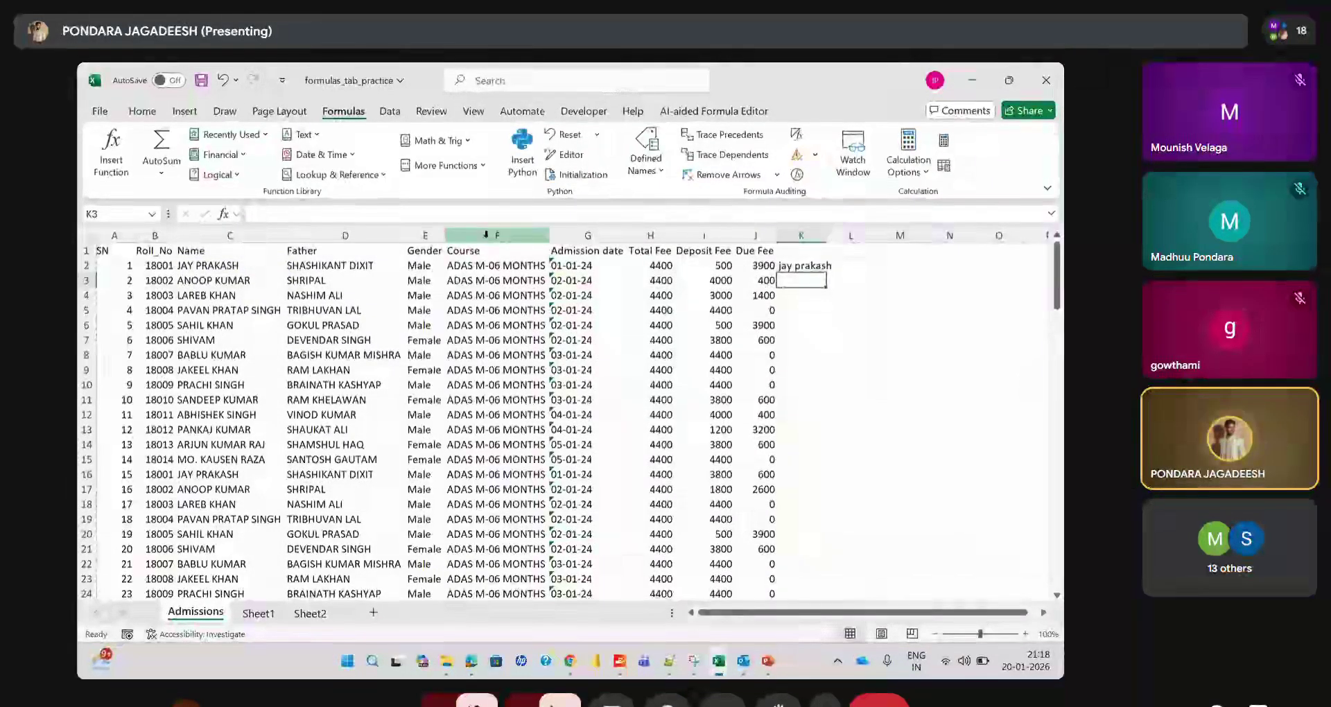
Fill the LOWER formula from K2 down to the last data row and widen column K to fit the names
left_click(816, 268)
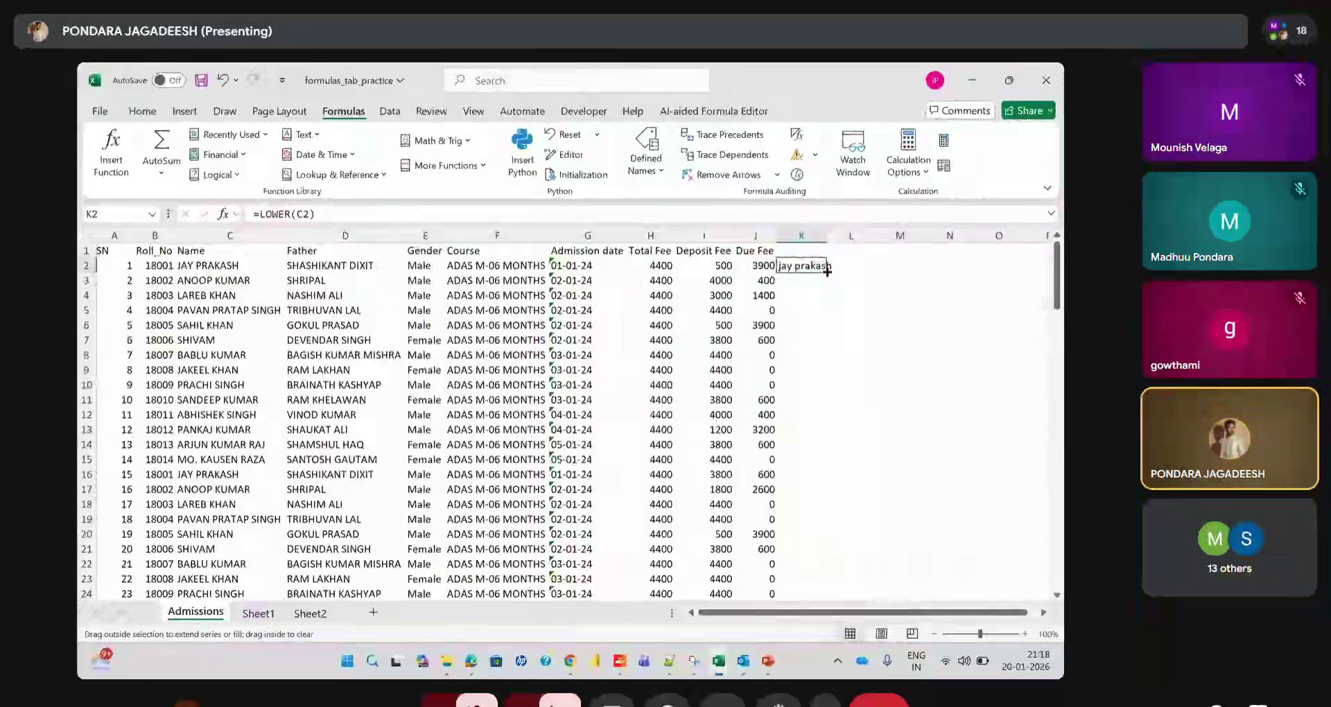
double_click(825, 272)
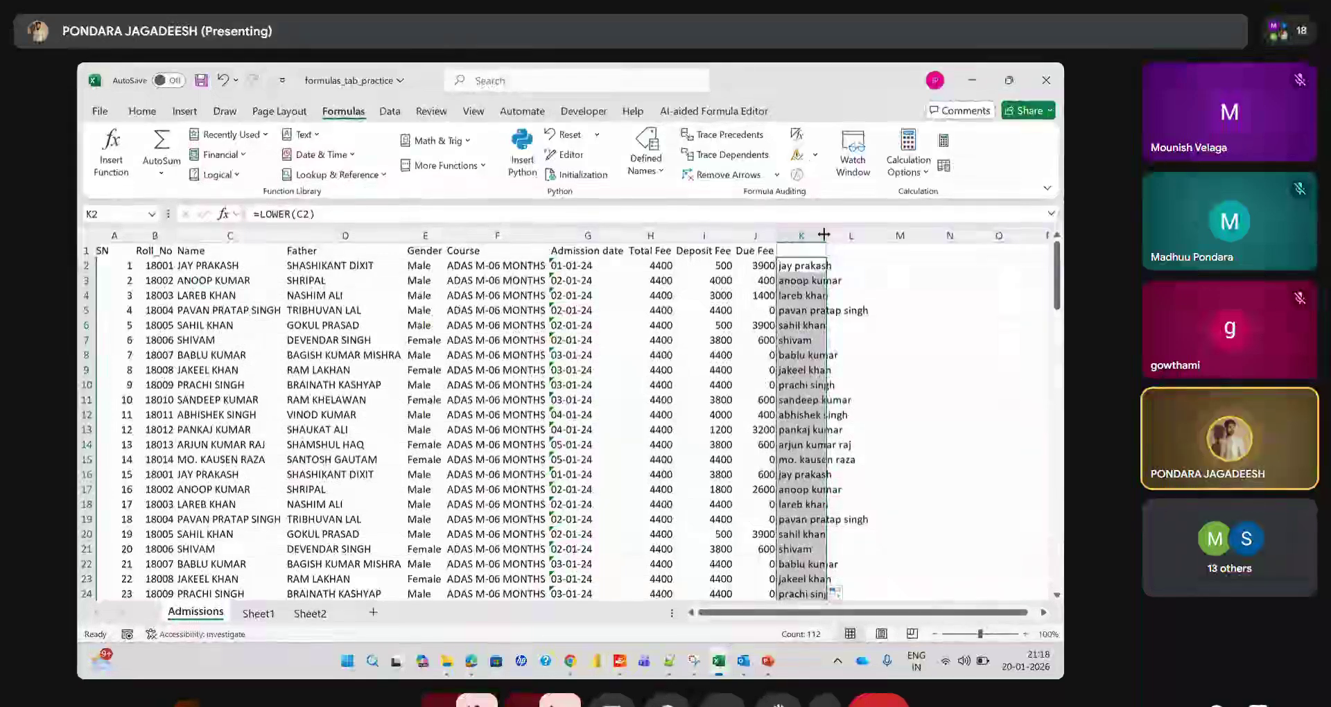
left_click_drag(827, 236, 895, 236)
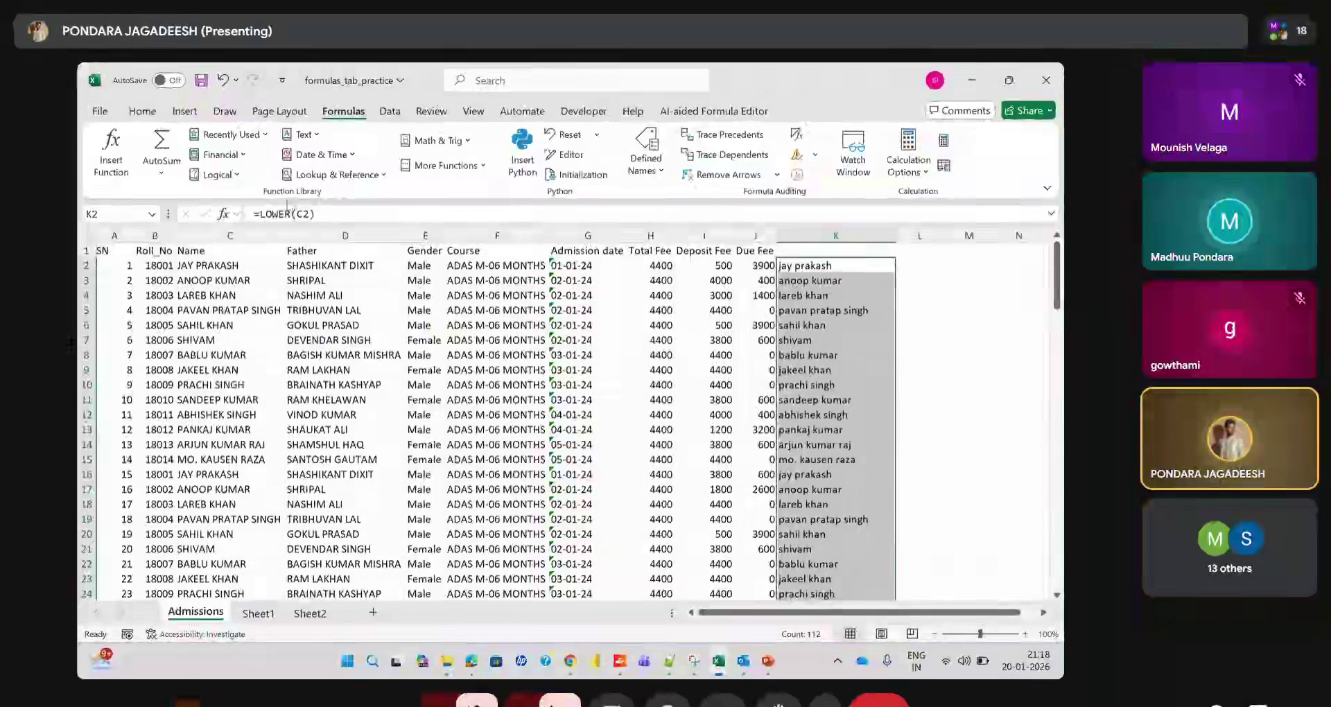
Highlight the original uppercase entries of the Name column from C2 to the last data row for review
left_click(316, 135)
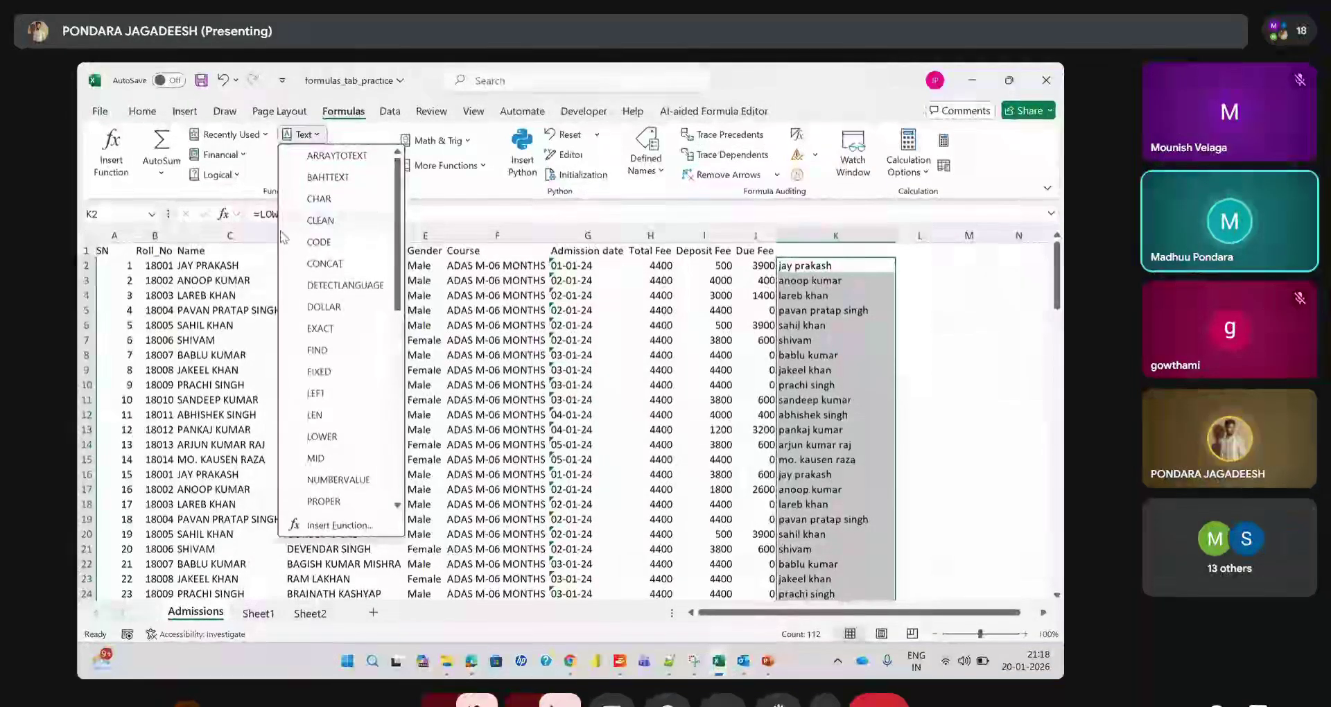
left_click(236, 265)
left_click_drag(236, 266, 250, 265)
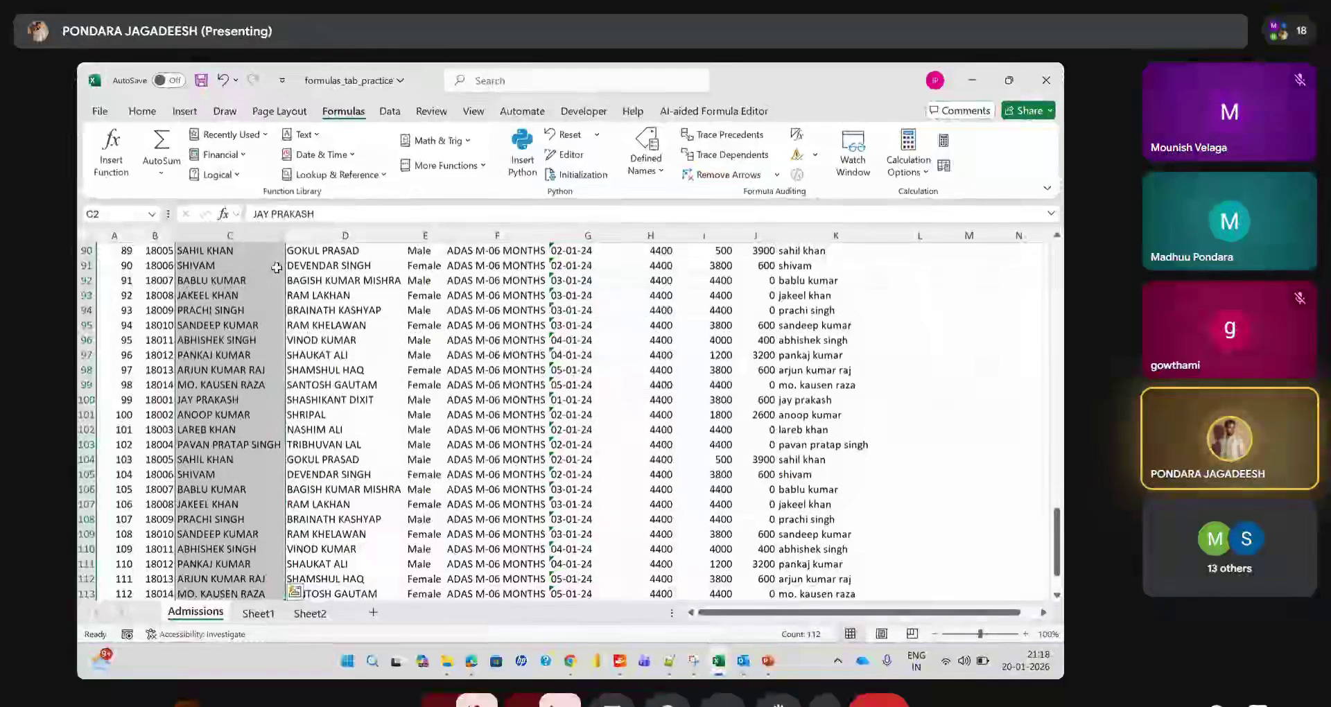
scroll(277, 268, "up", 20)
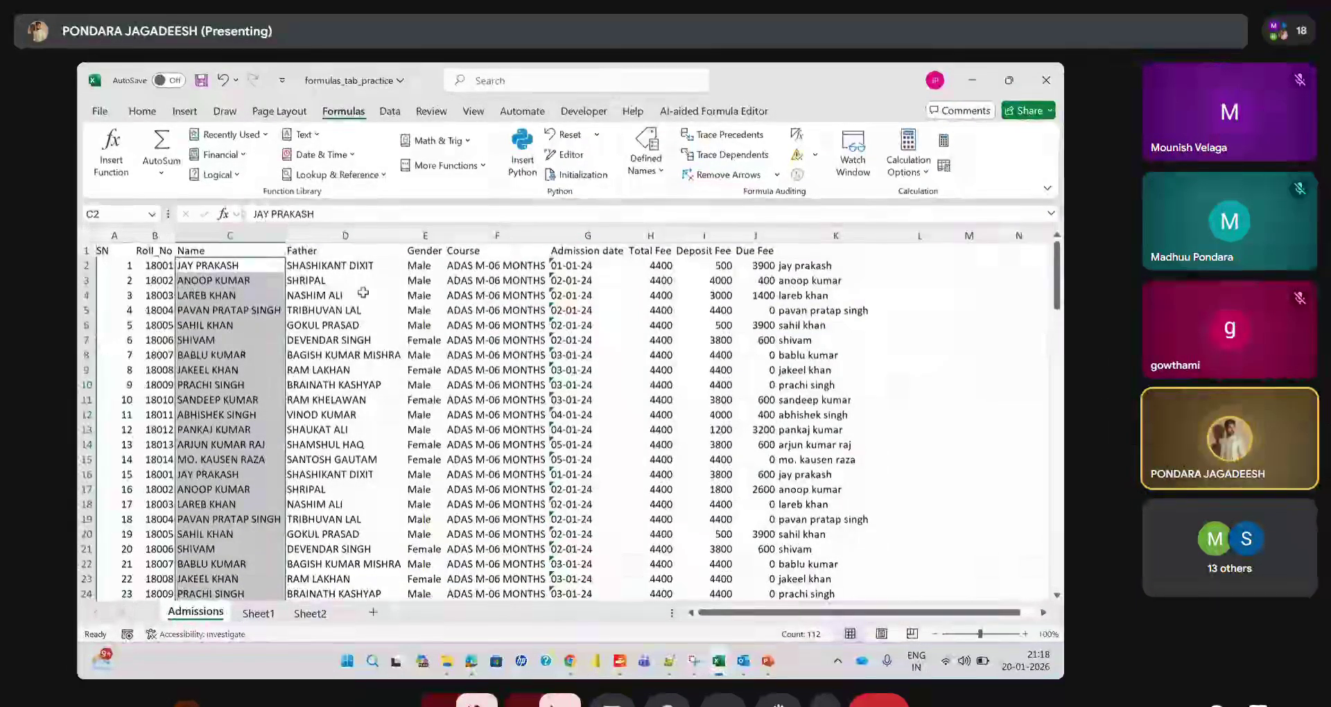
Copy the LOWER results from K2 to the last data row and paste them as values over the Name column from C2
left_click(836, 265)
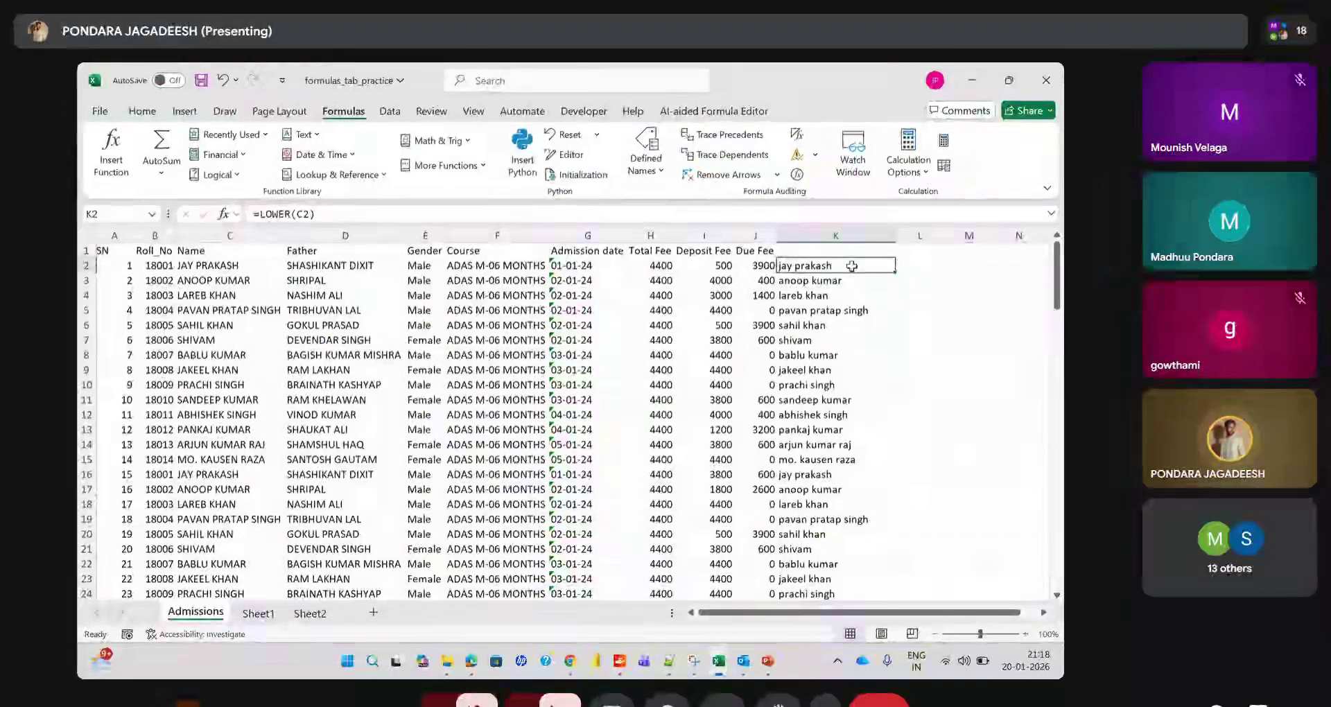
key("ctrl+shift+Down")
key("ctrl+c")
scroll(851, 266, "up", 20)
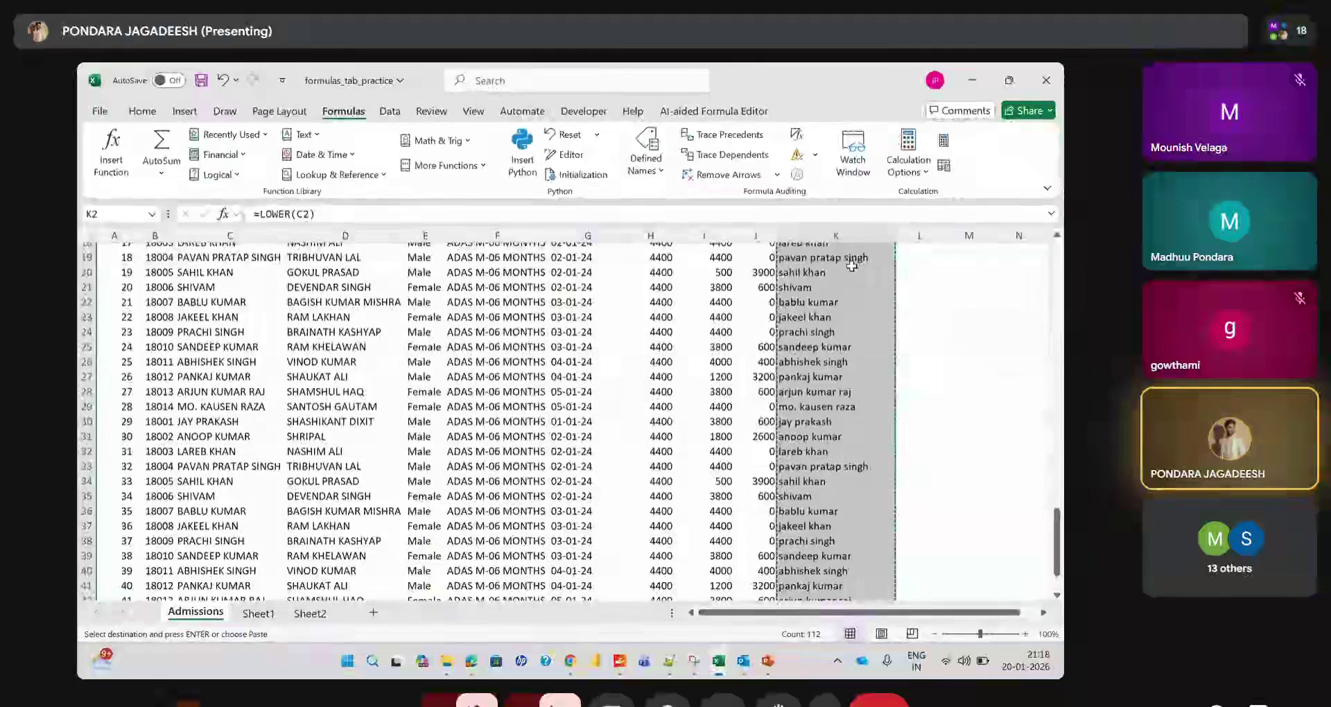
scroll(852, 266, "up", 6)
left_click(228, 266)
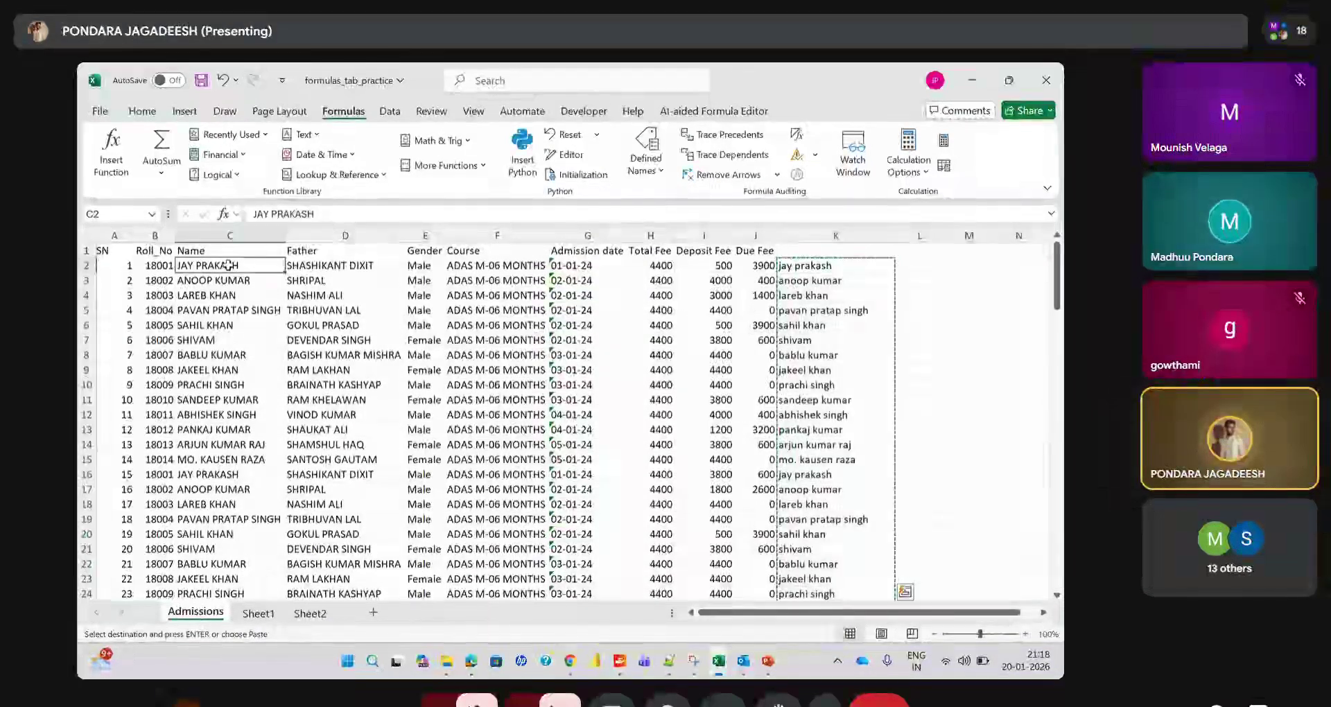
key("ctrl+shift+Down")
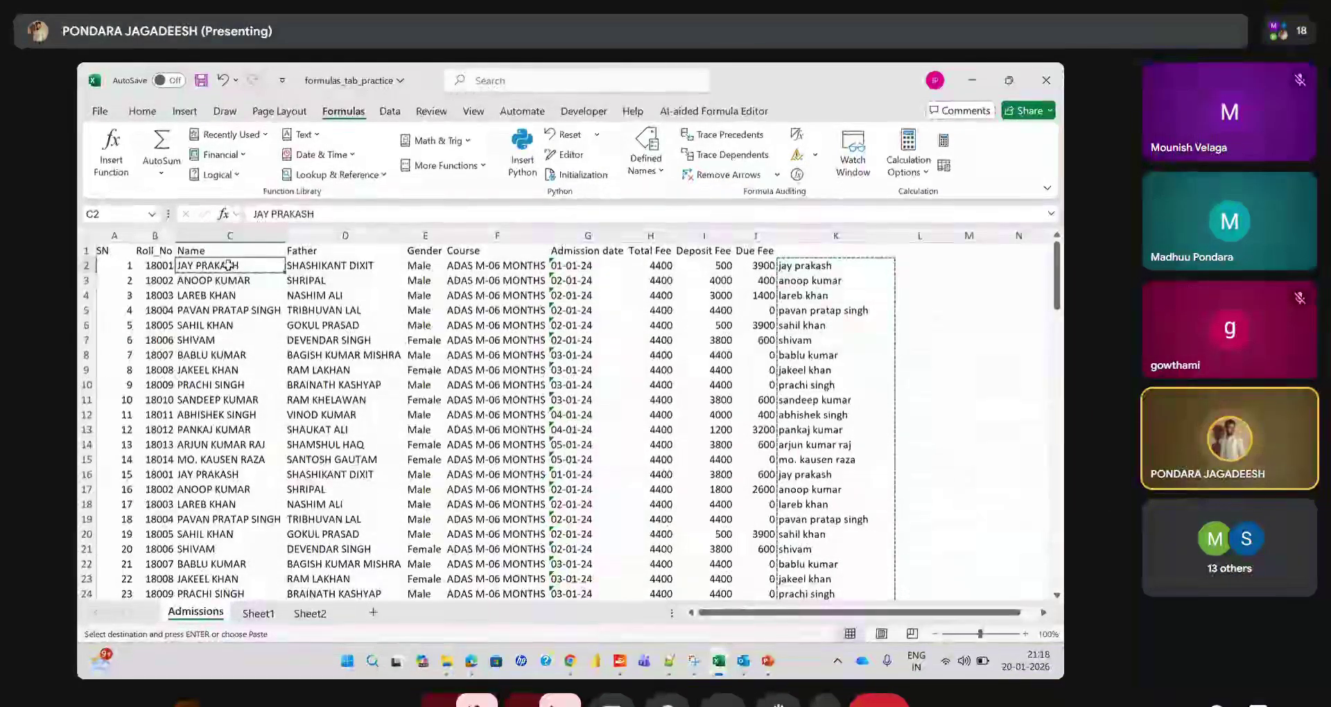
key("ctrl+v")
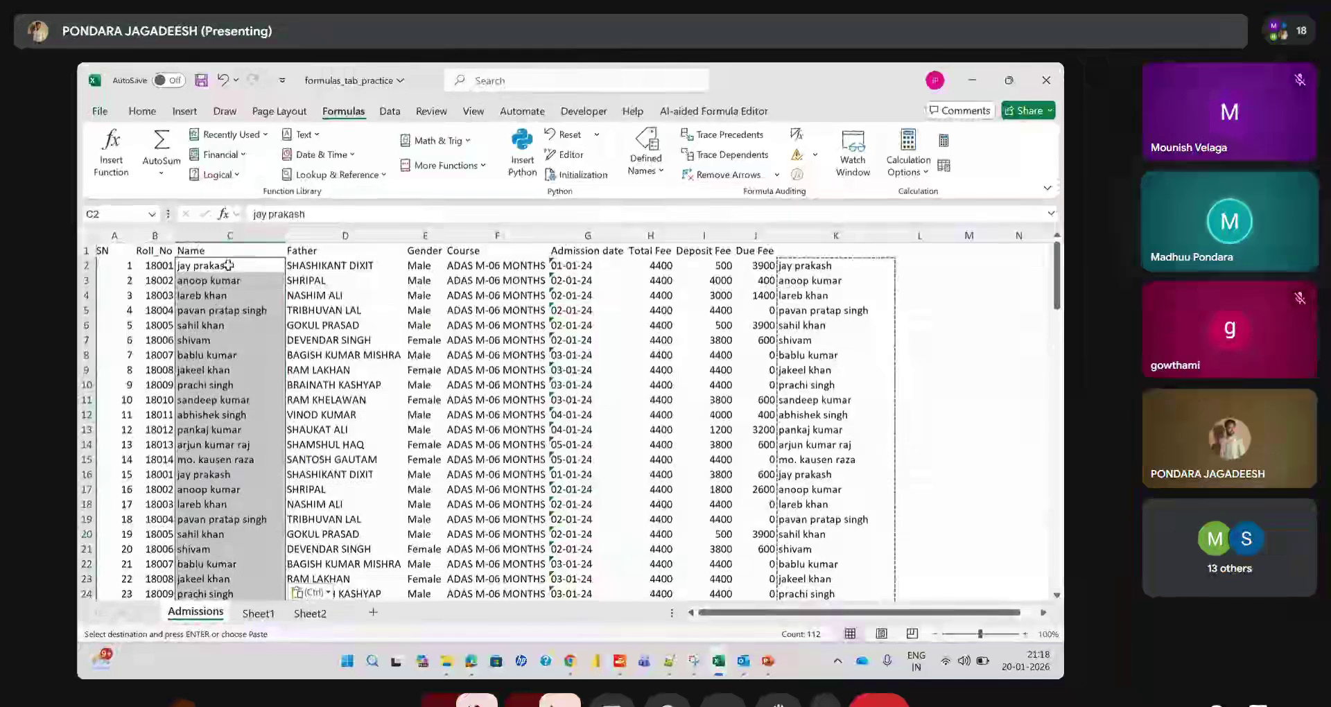
Delete the helper column K, check cell C2 in the Name column, and undo the deletion
left_click_drag(825, 266, 825, 268)
scroll(825, 268, "up", 20)
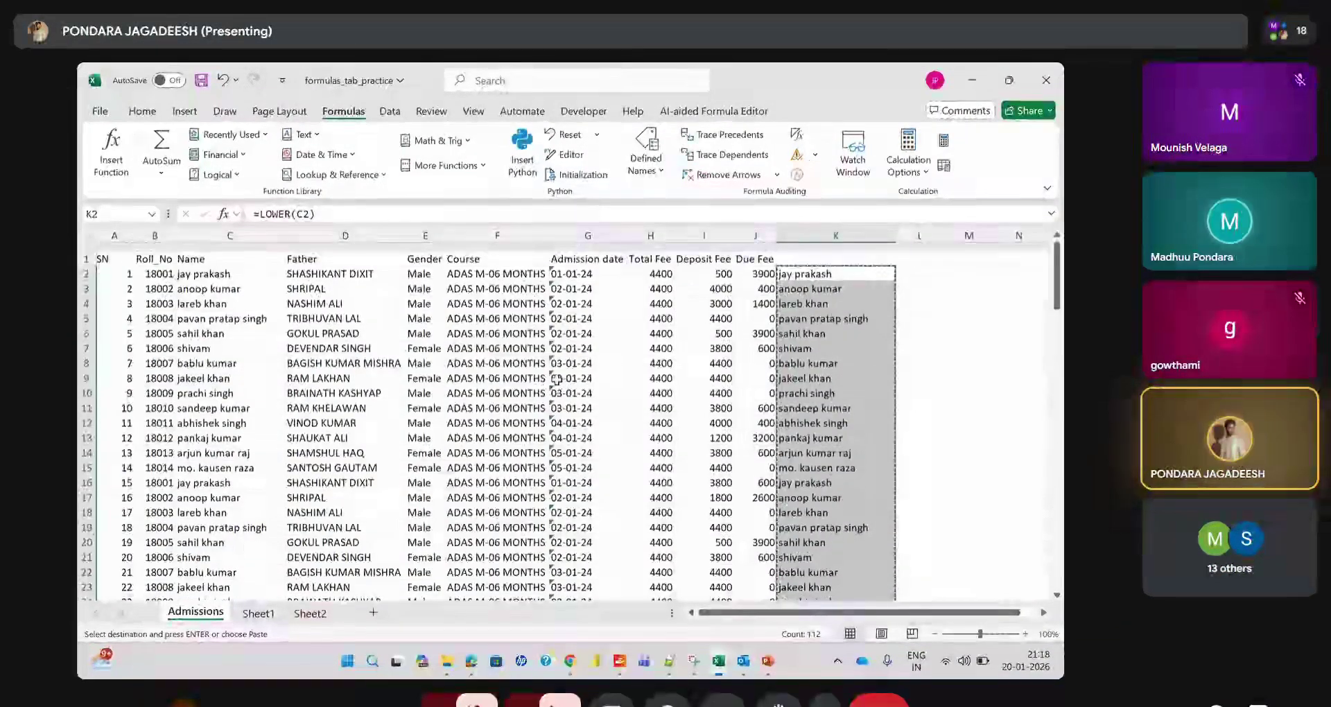
left_click(200, 268)
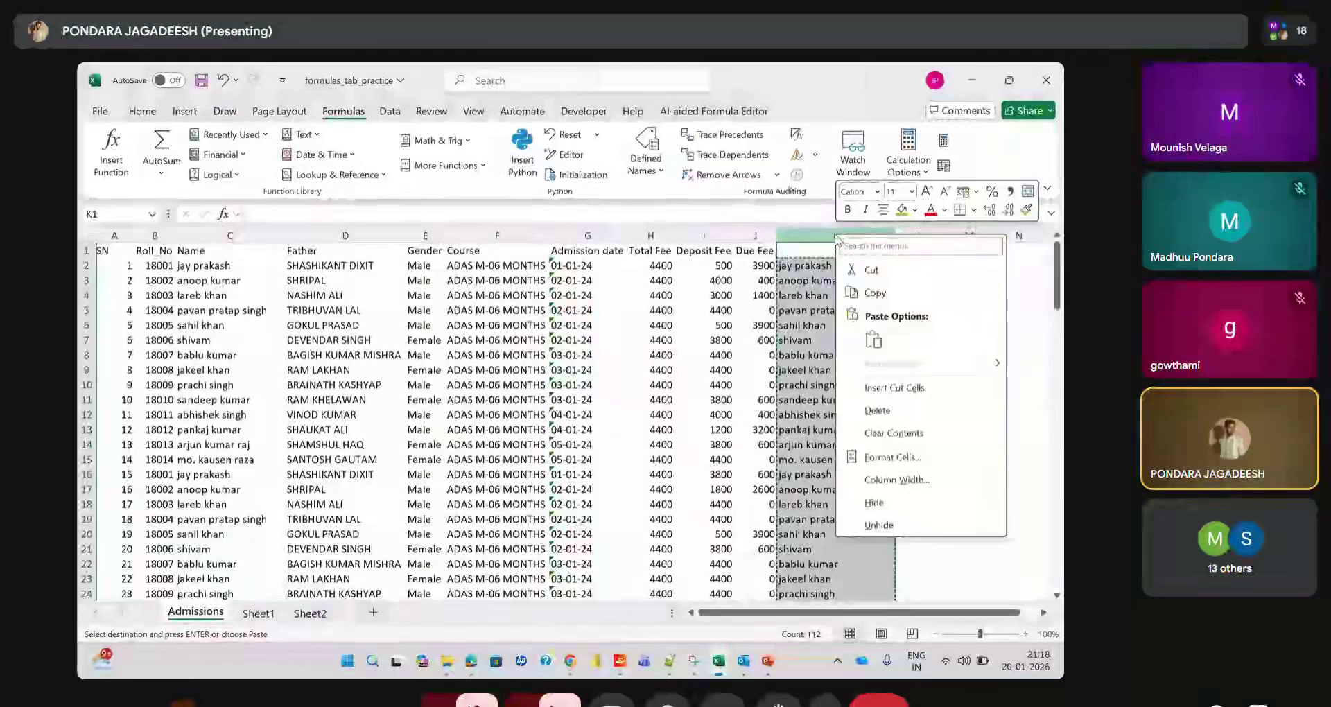
left_click(878, 413)
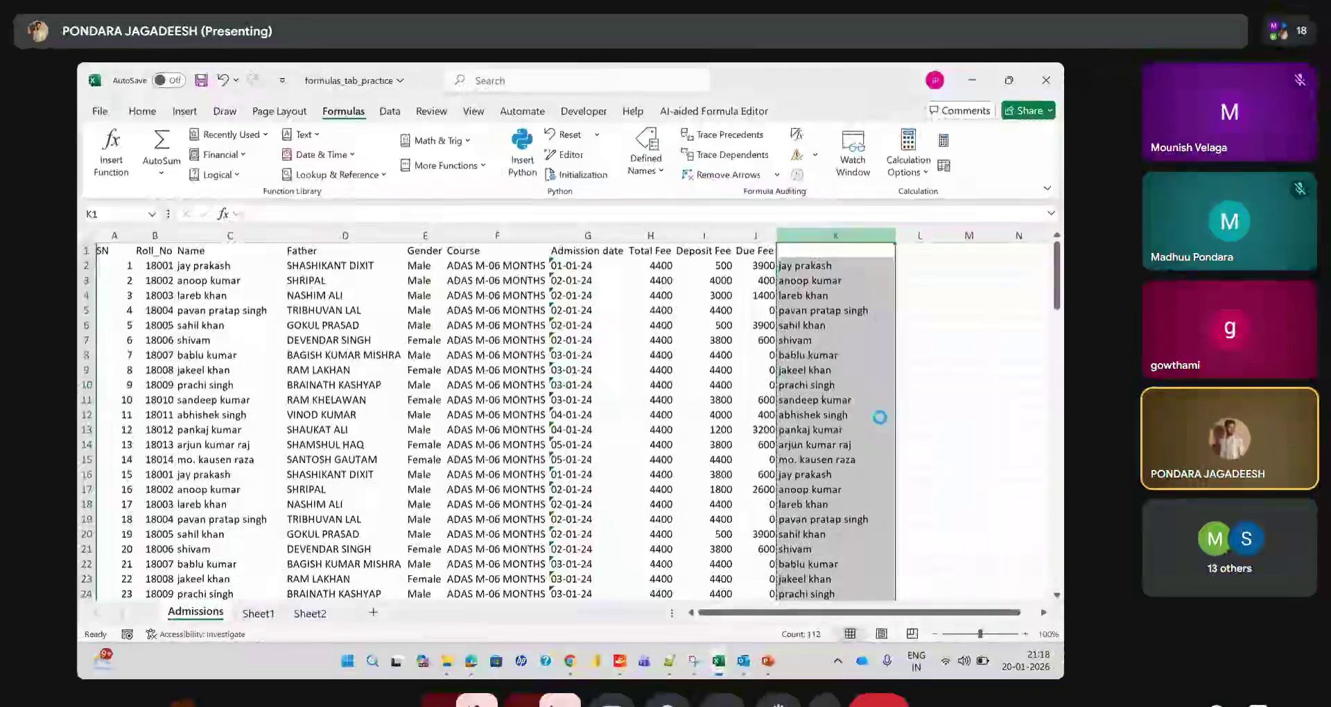
left_click(231, 267)
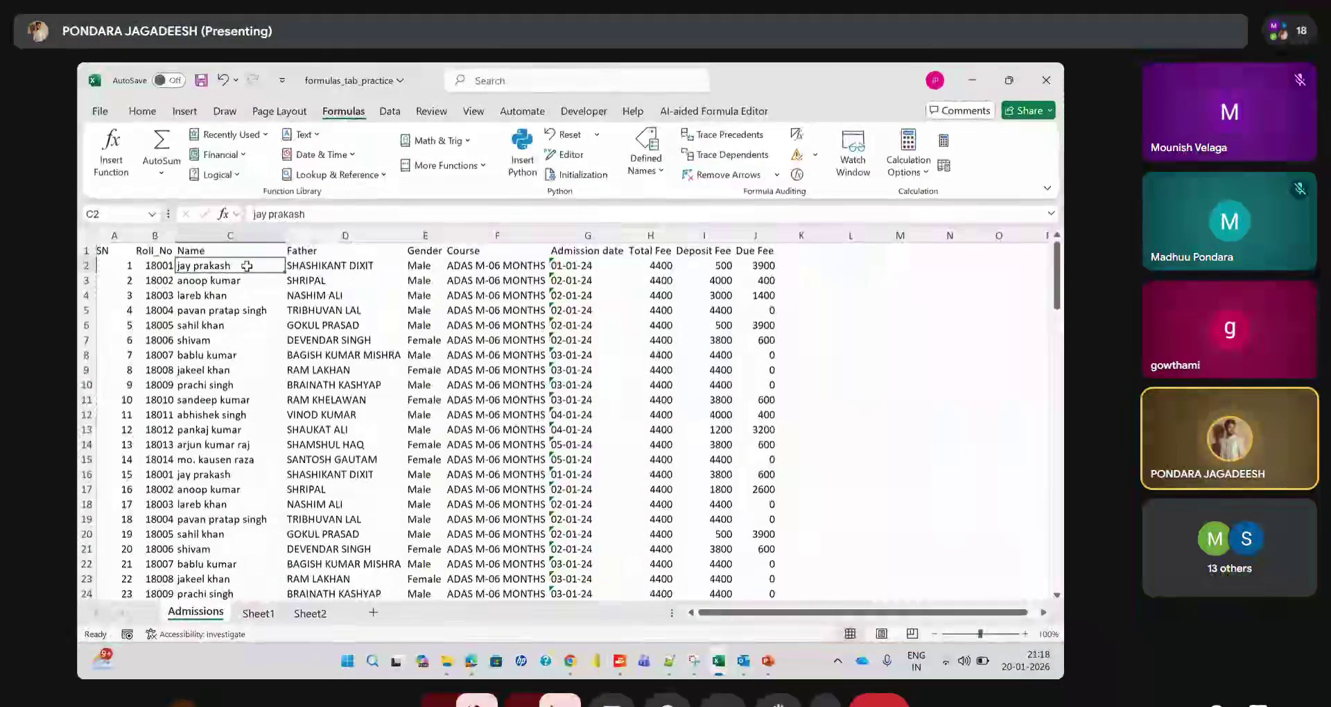
key("ctrl+z")
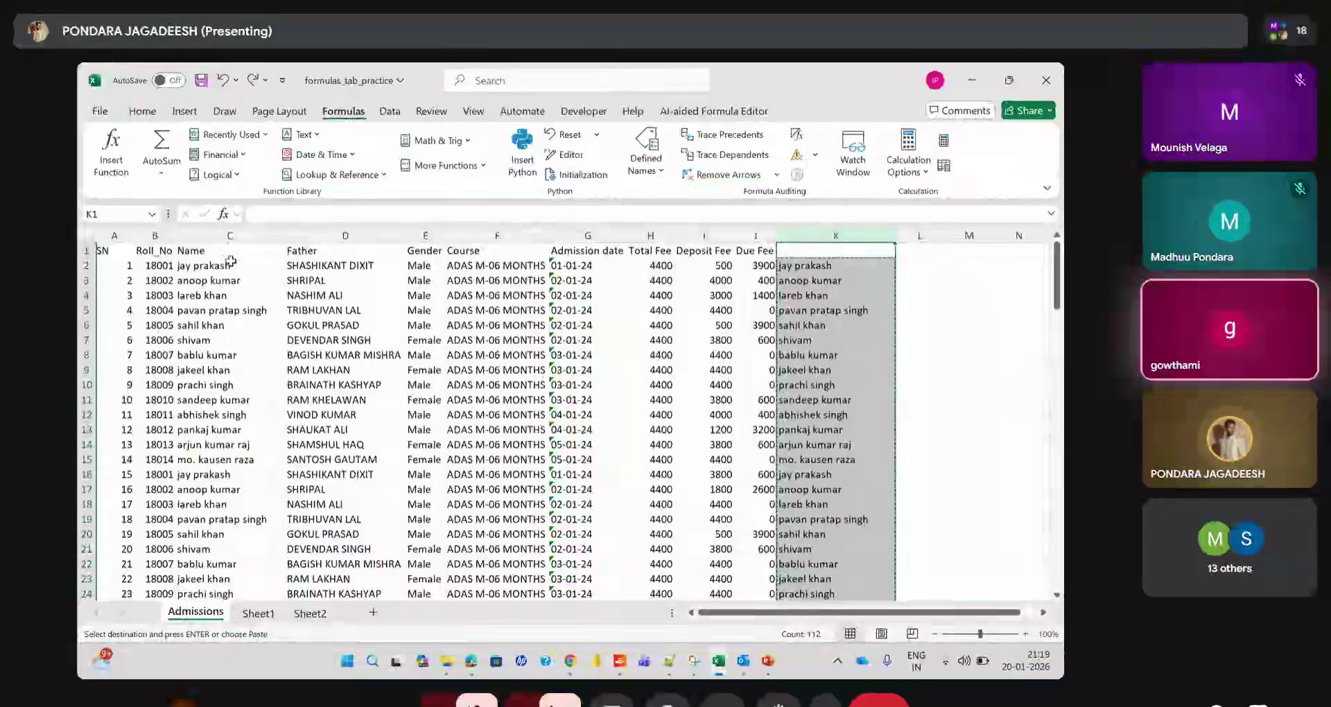
Try to move the LOWER formulas from column K onto the Name column starting at C2, and undo the move
left_click(231, 264)
key("Return")
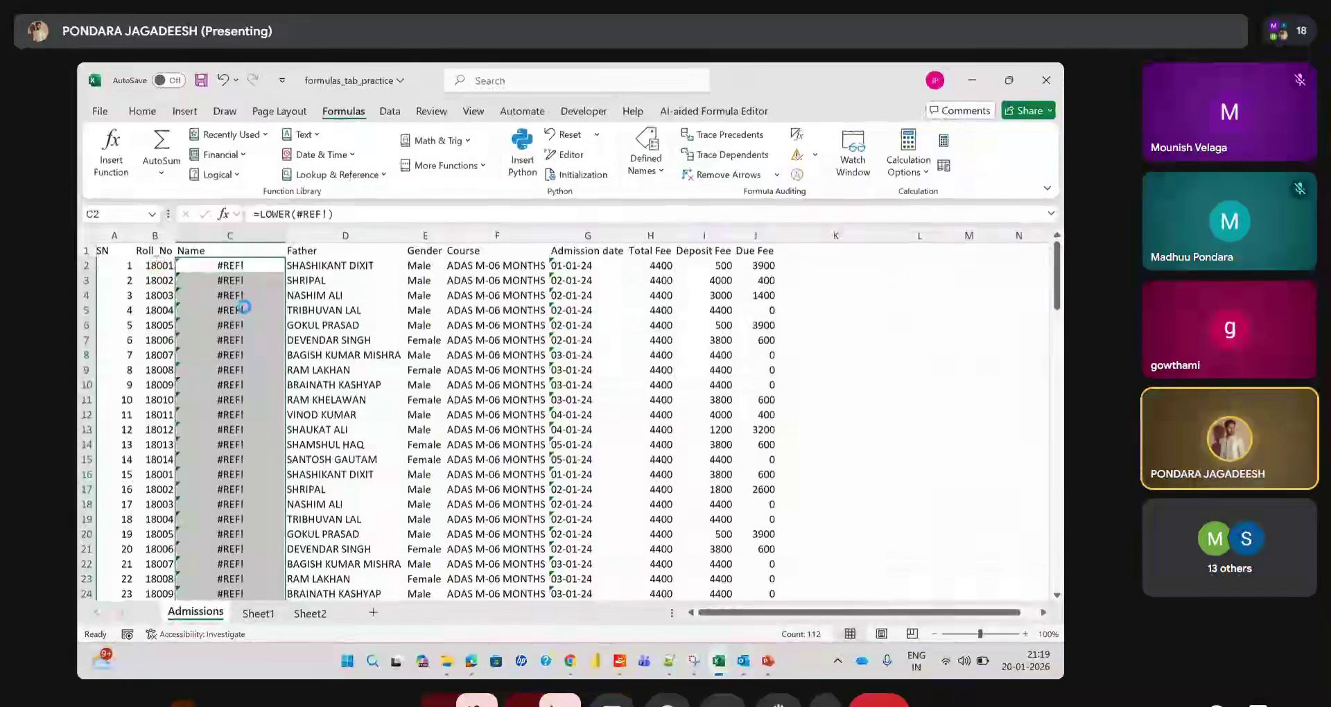
key("ctrl+z")
key("ctrl+z")
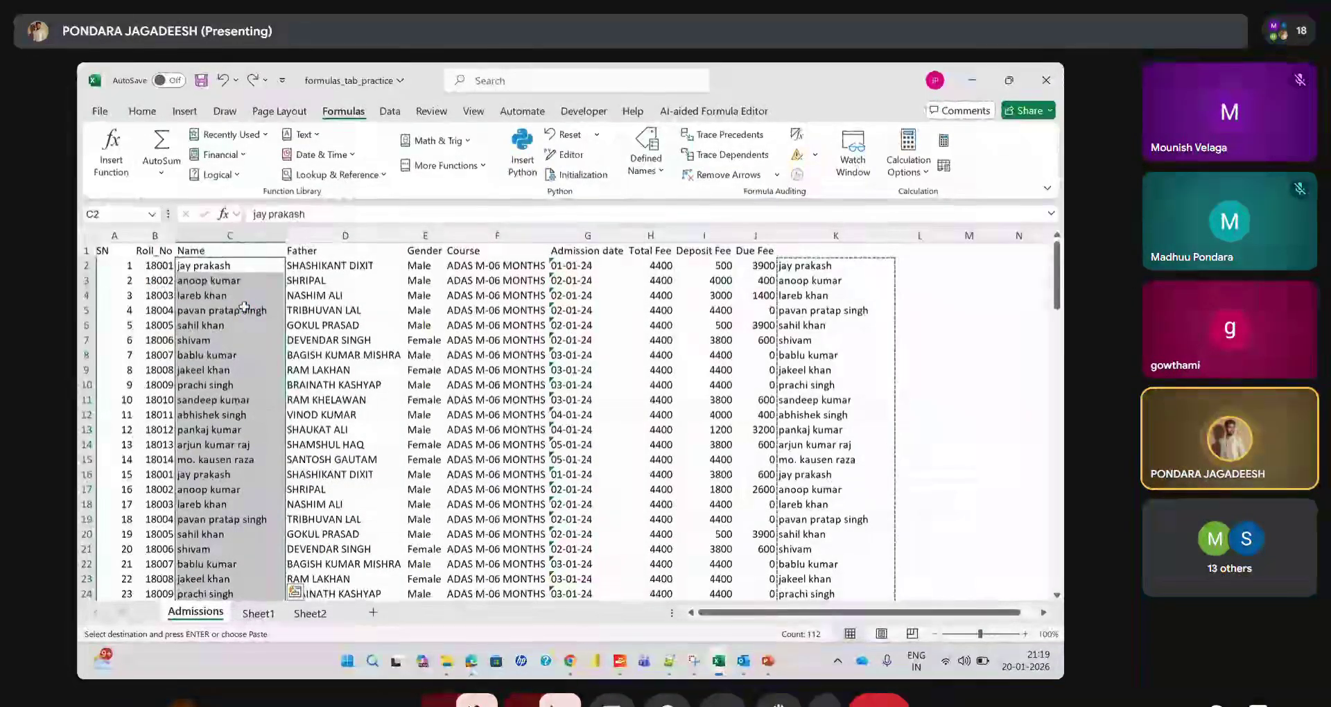
Clear the LOWER formulas in column K from K2 to the last data row
left_click(226, 270)
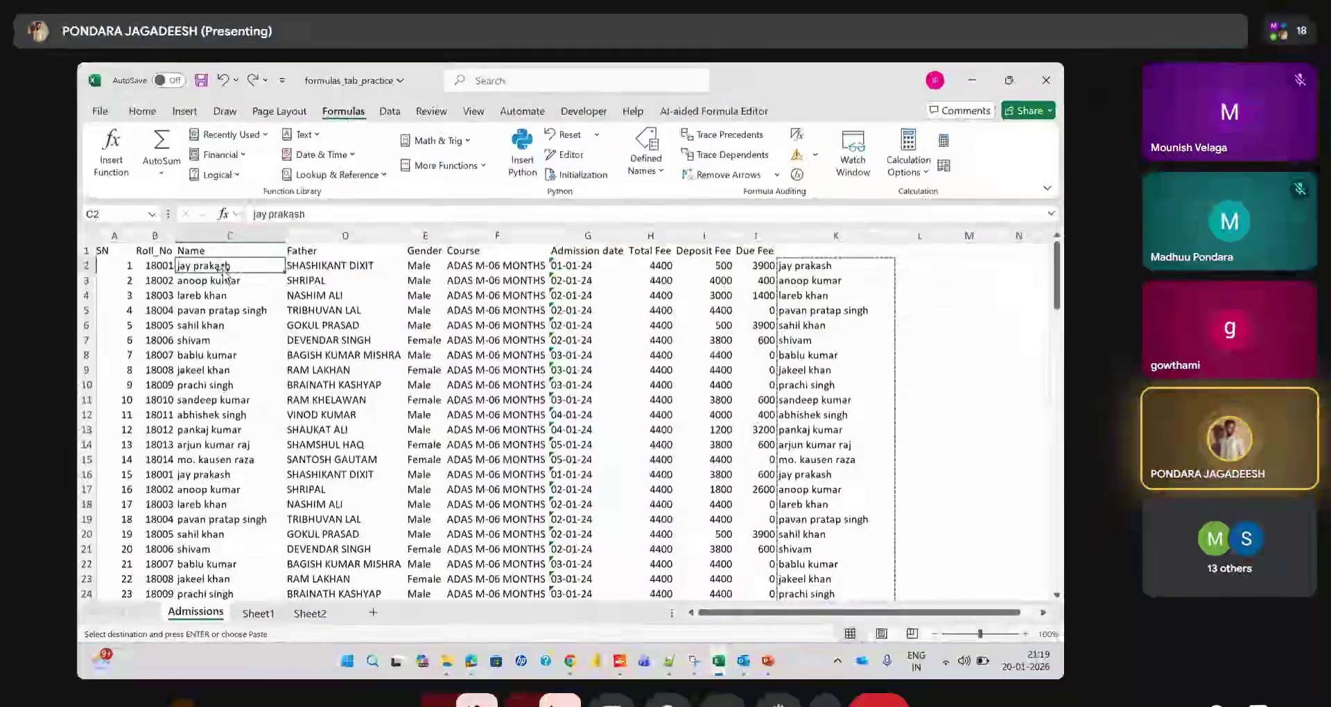
left_click(860, 268)
key("ctrl+shift+Down")
key("Delete")
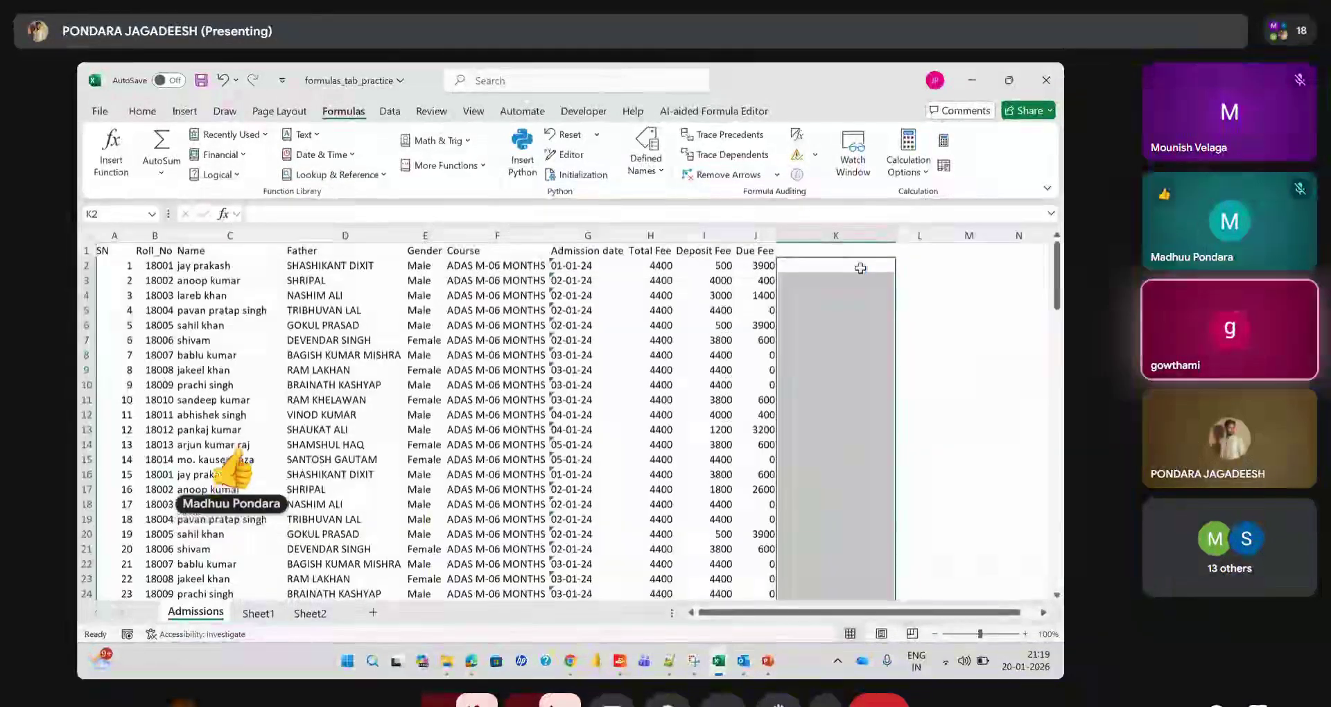
Copy the Due Fee formula from J2 and paste it with a normal paste into L2
left_click(842, 296)
scroll(797, 302, "right", 2)
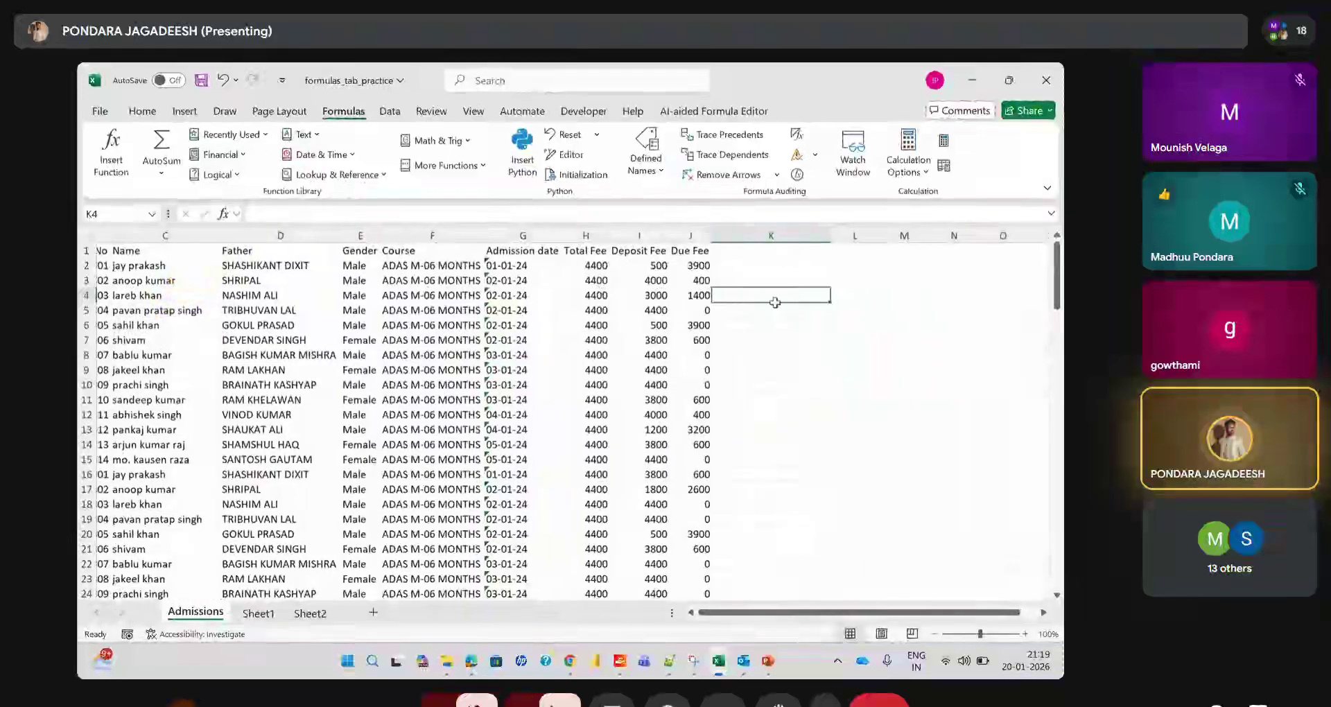
left_click(693, 266)
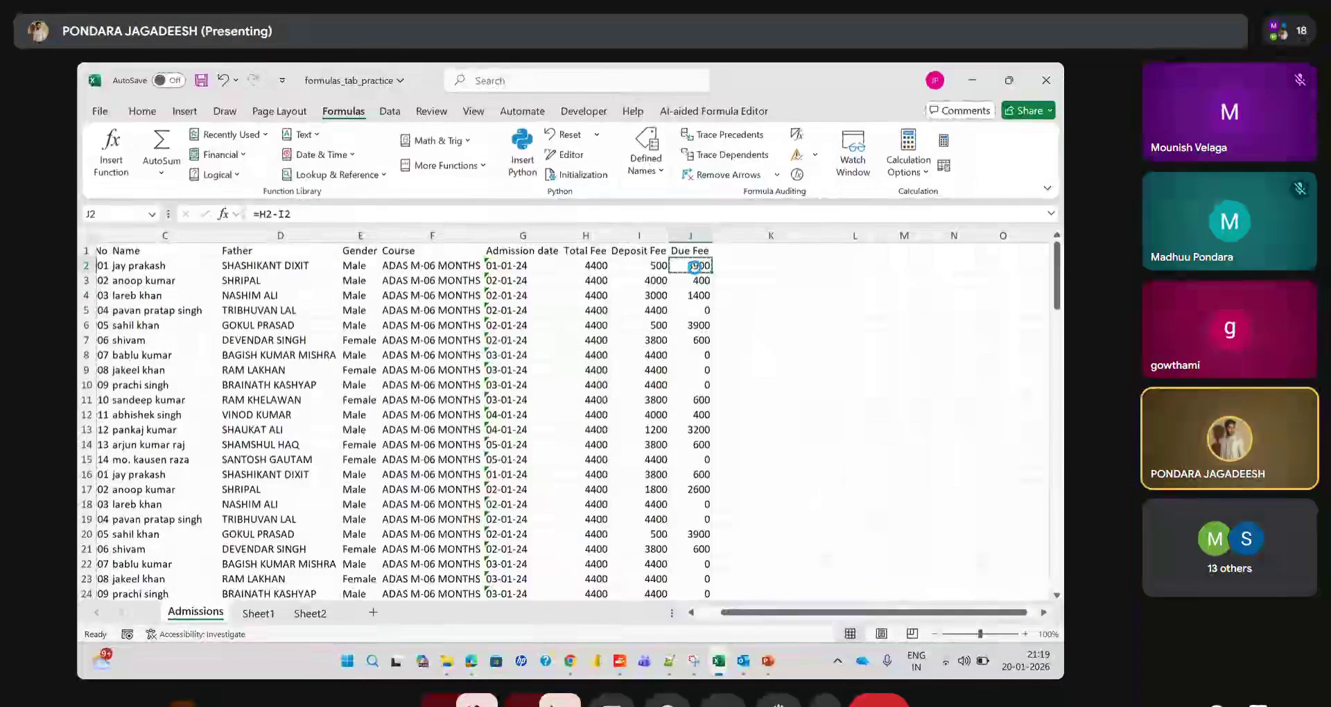
key("ctrl+c")
left_click(849, 267)
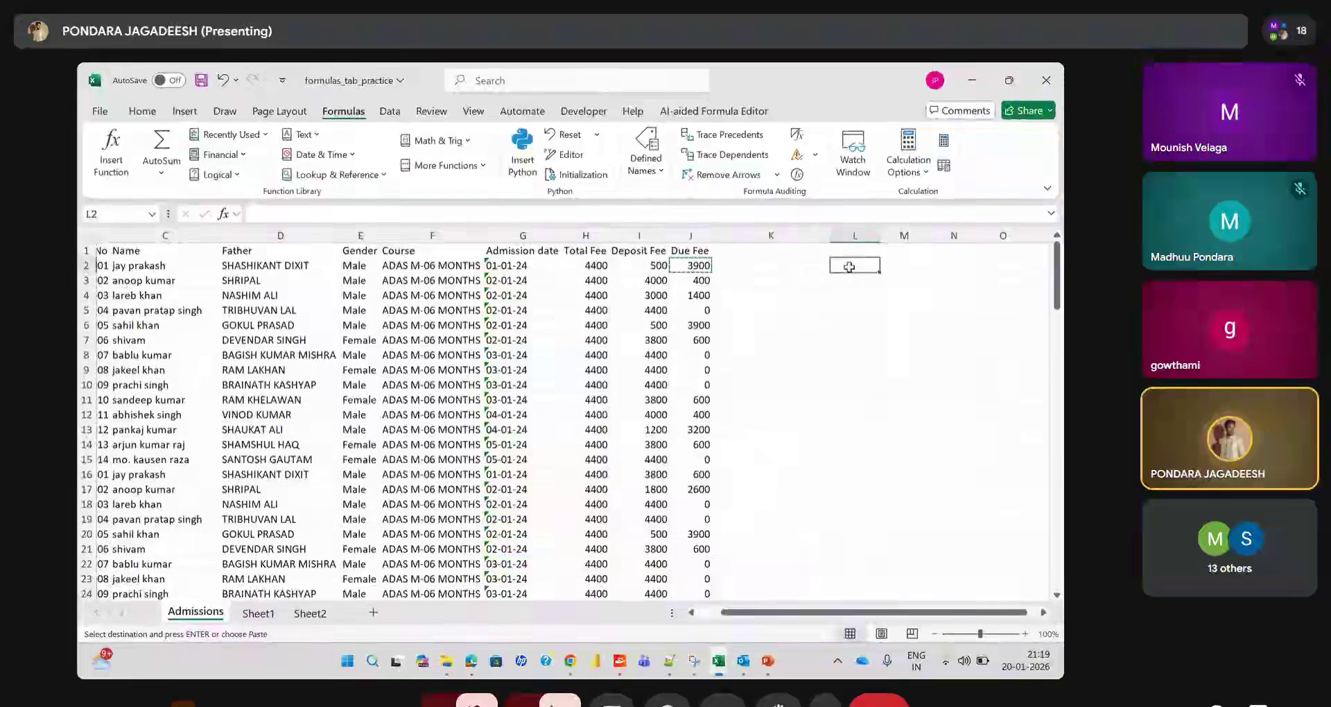
key("ctrl+v")
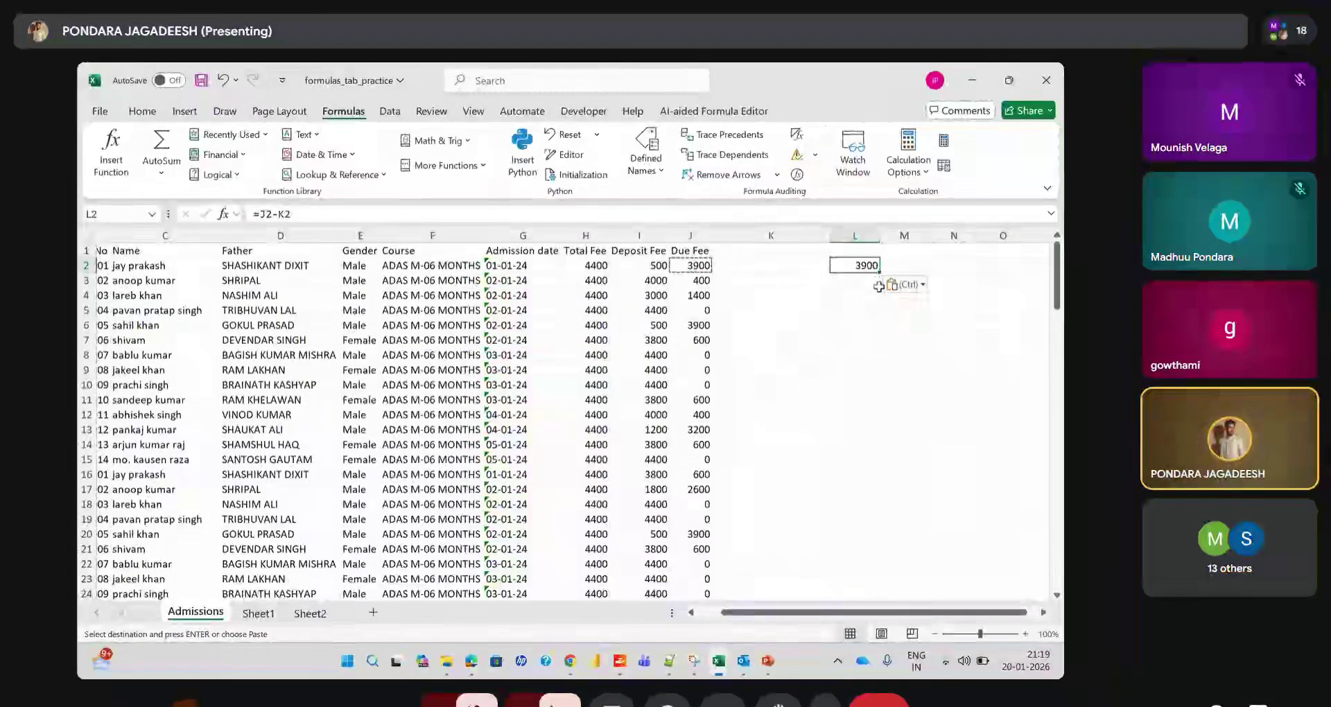
left_click(1002, 256)
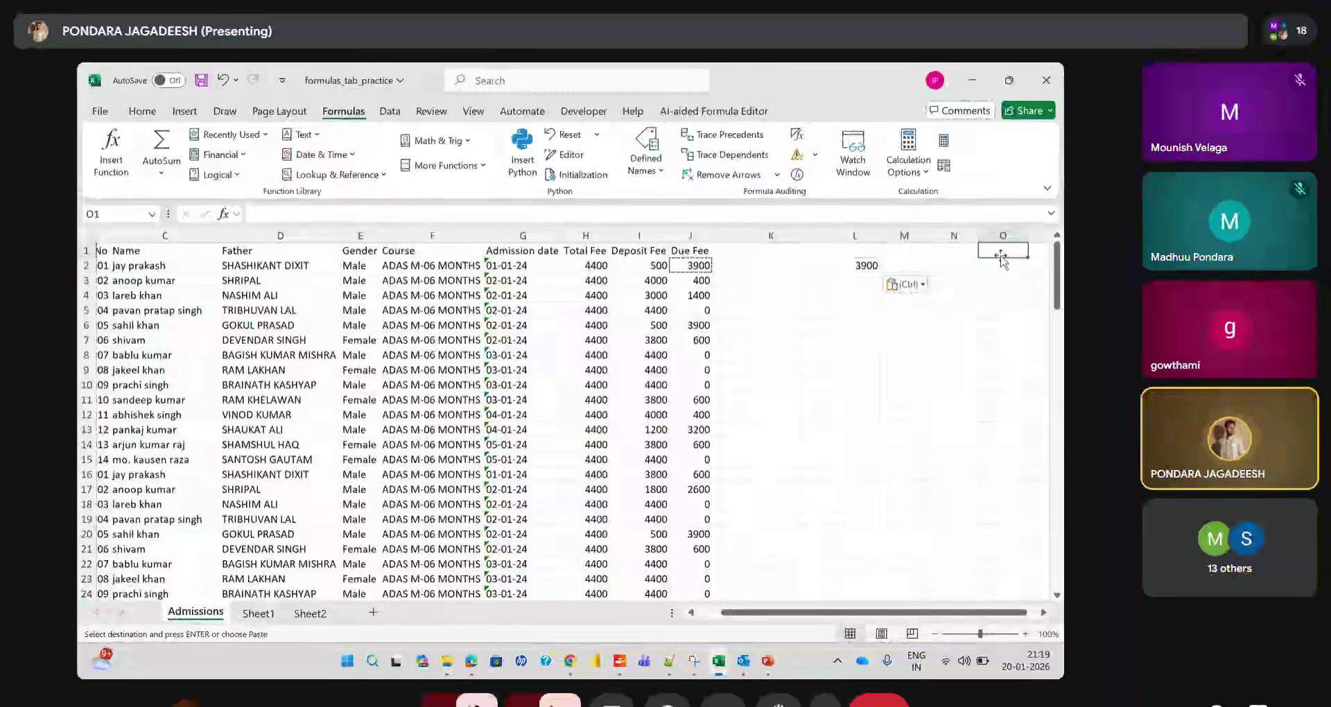
left_click(904, 284)
key("Escape")
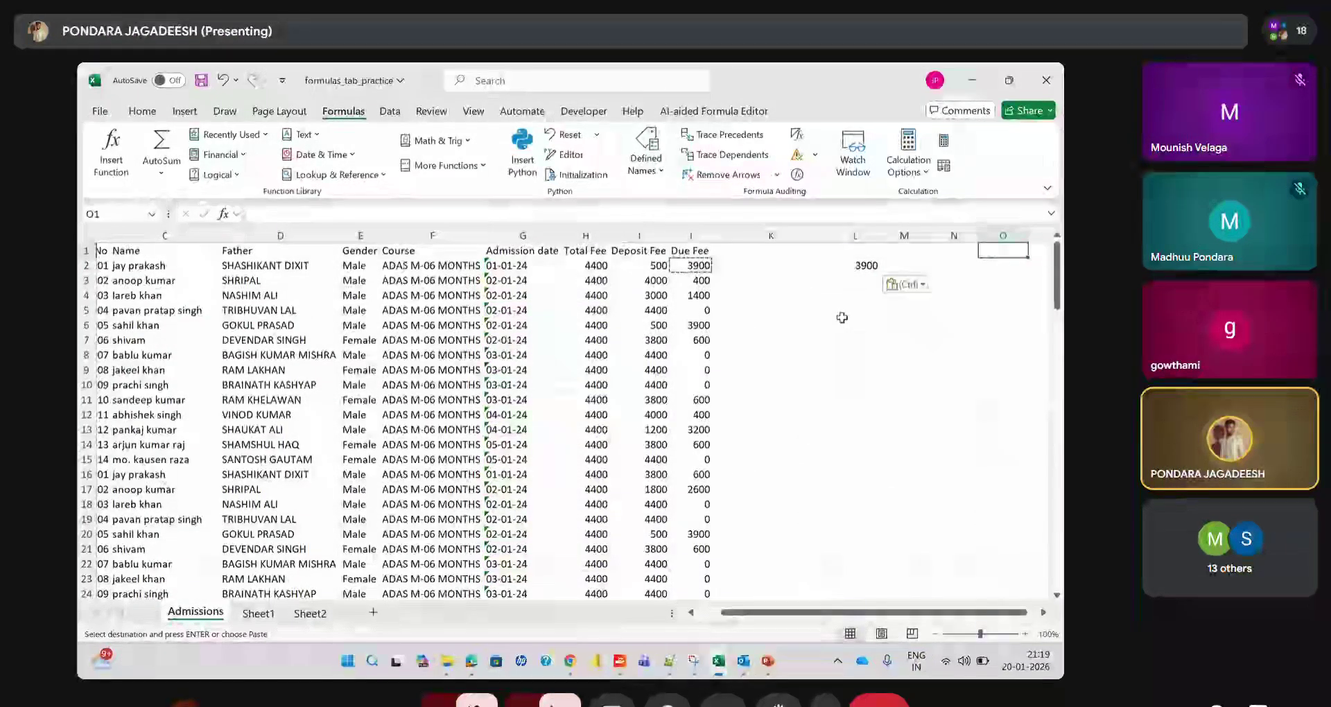
Paste the copied Due Fee formula into M2, N2 and O2 with a normal paste
left_click(922, 265)
key("ctrl+v")
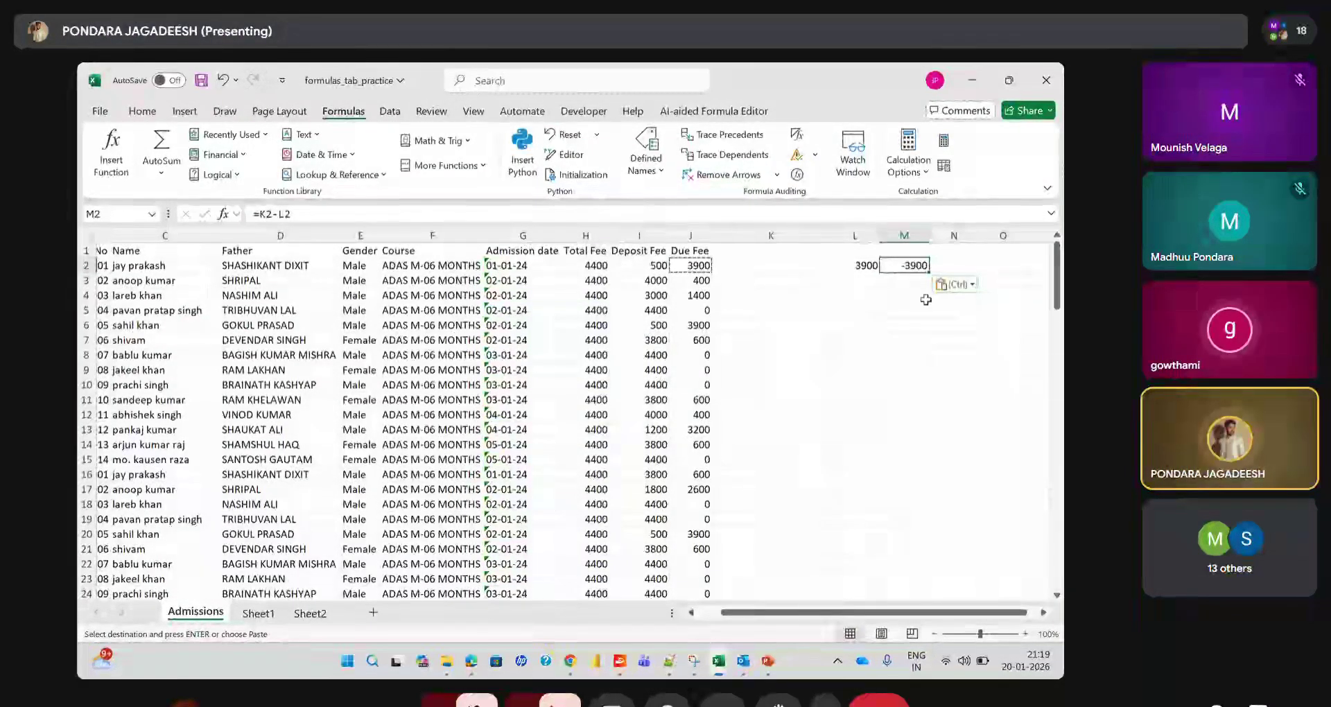
left_click(955, 264)
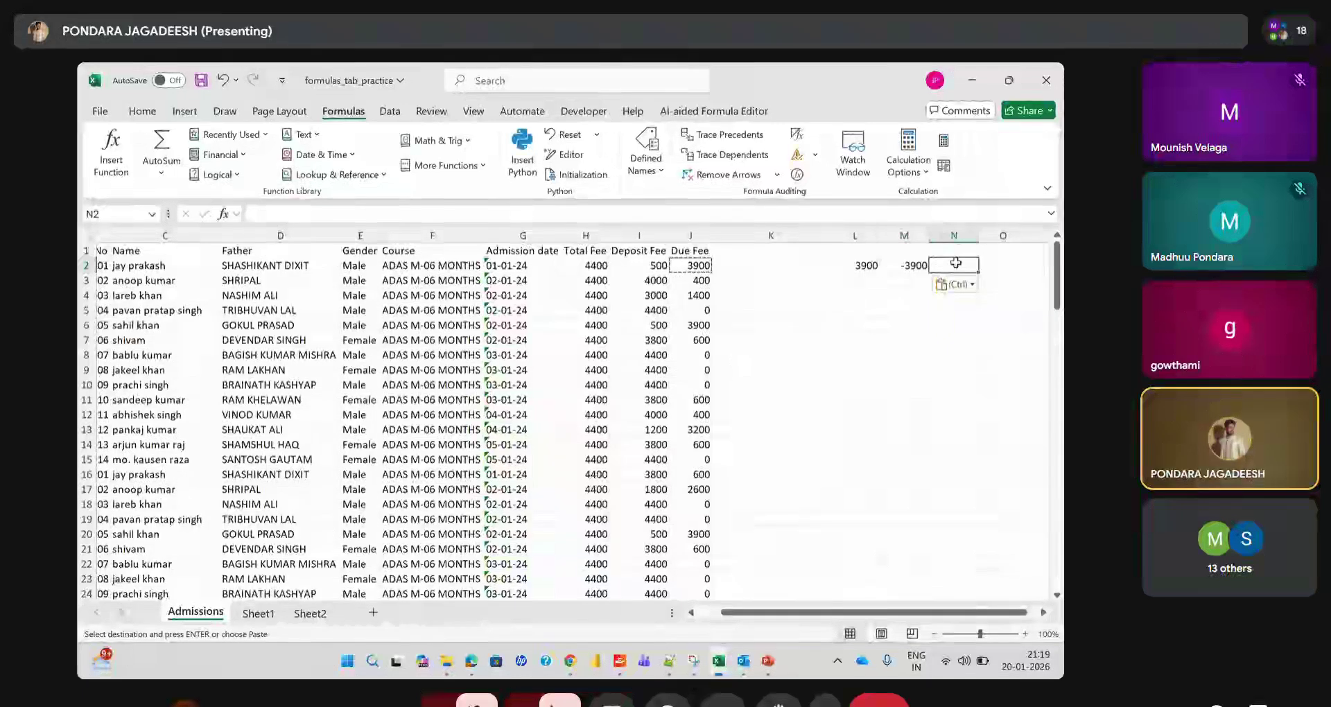
key("ctrl+v")
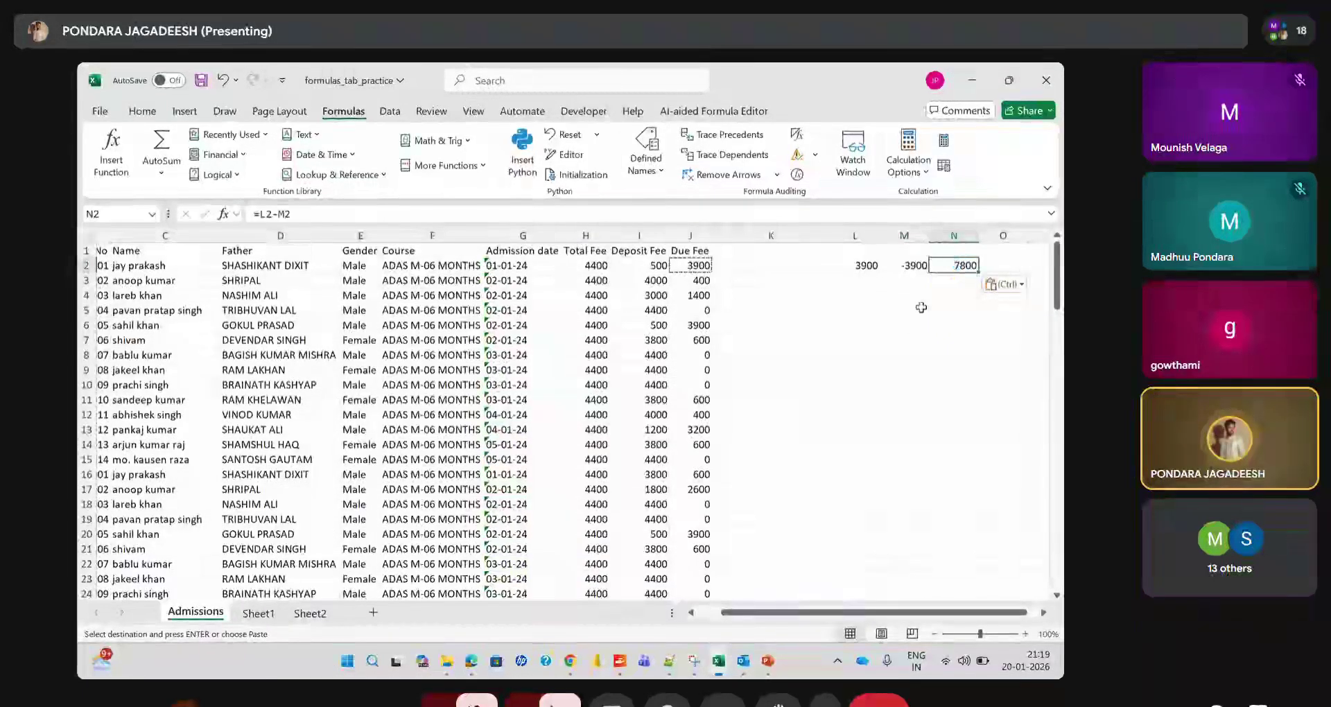
left_click(996, 265)
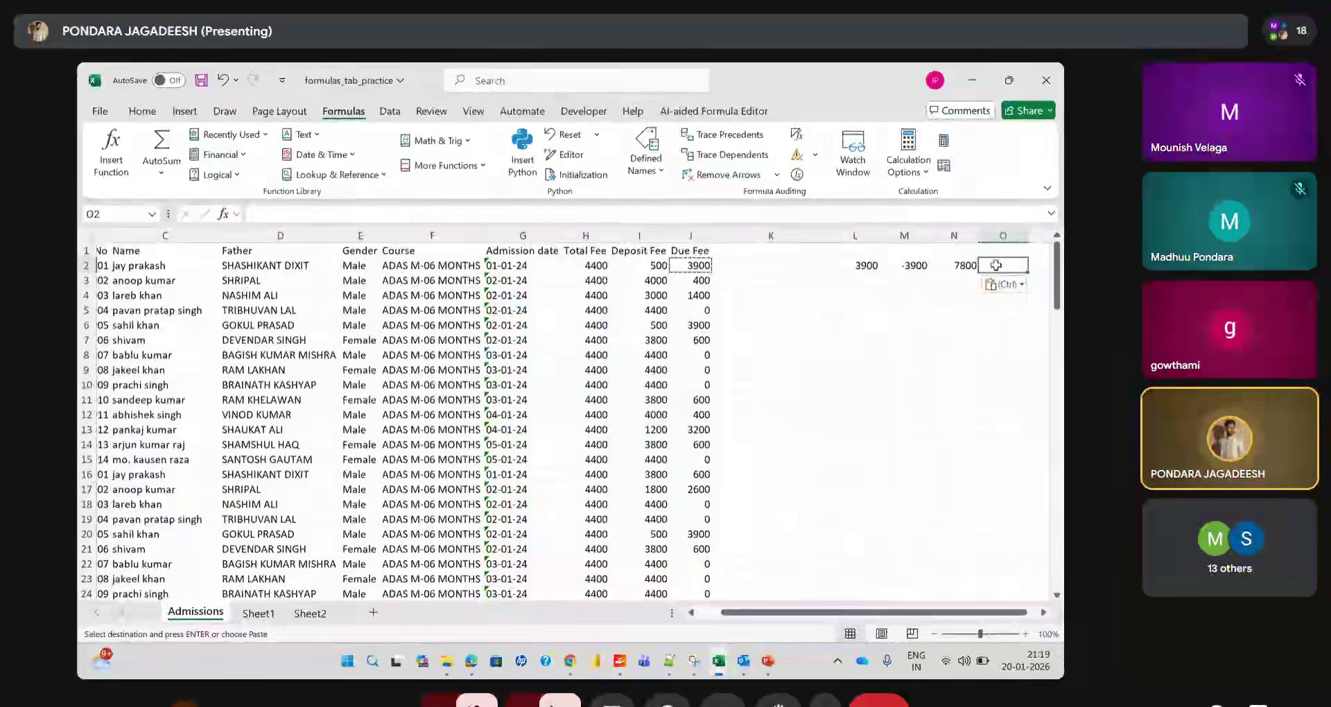
key("ctrl+v")
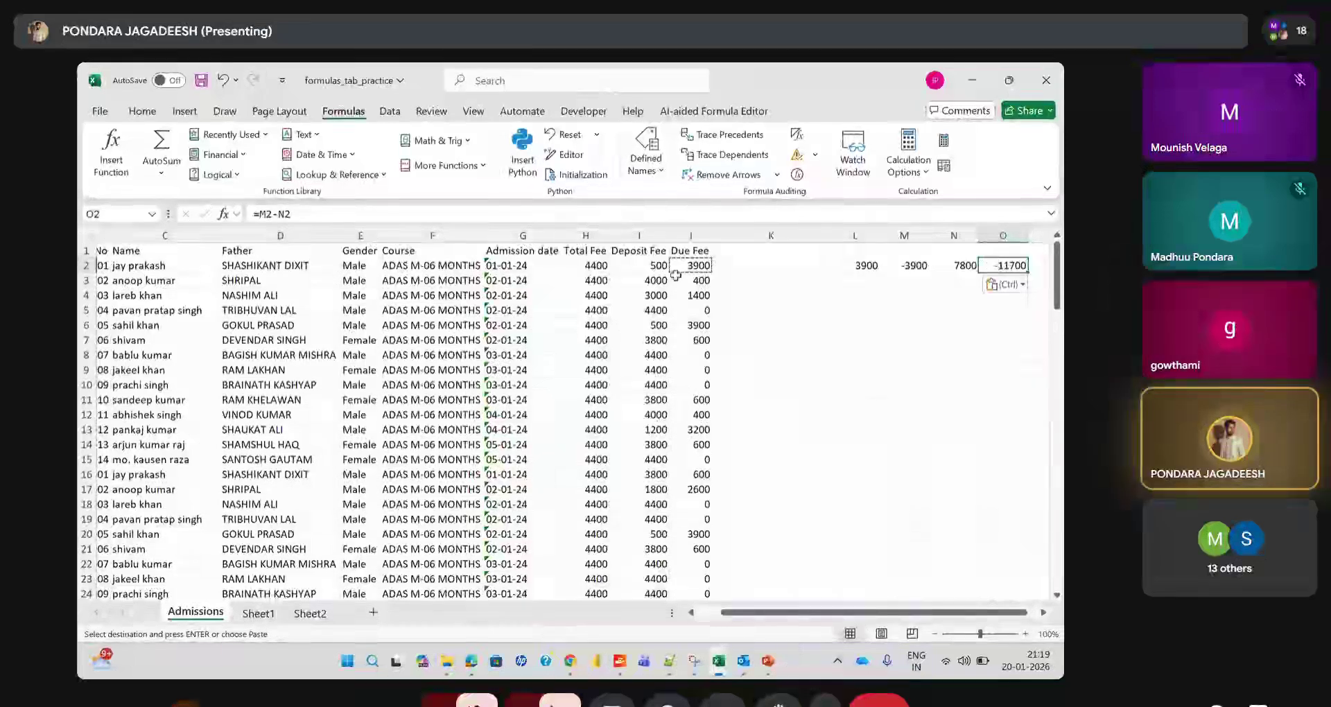
Paste the copied Due Fee from J2 into L7 as a value only and inspect the cell's content
left_click(697, 265)
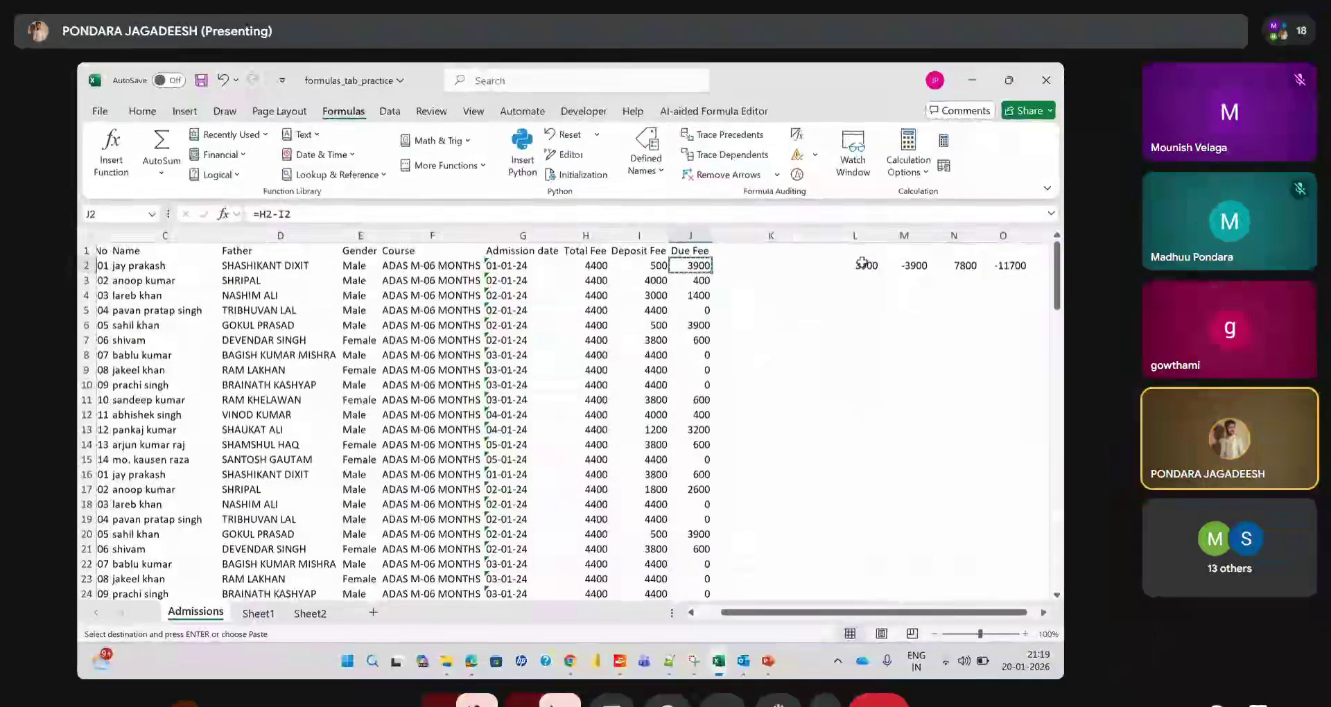
left_click(853, 341)
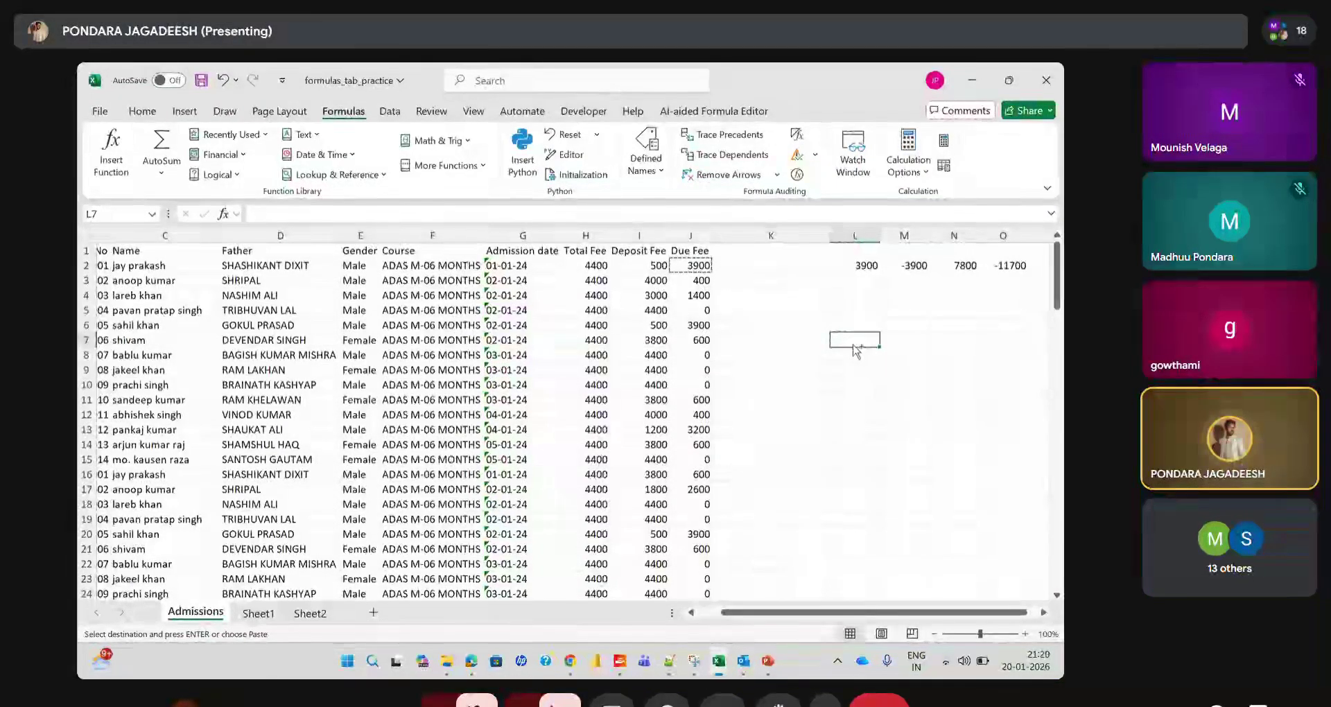
type("3900")
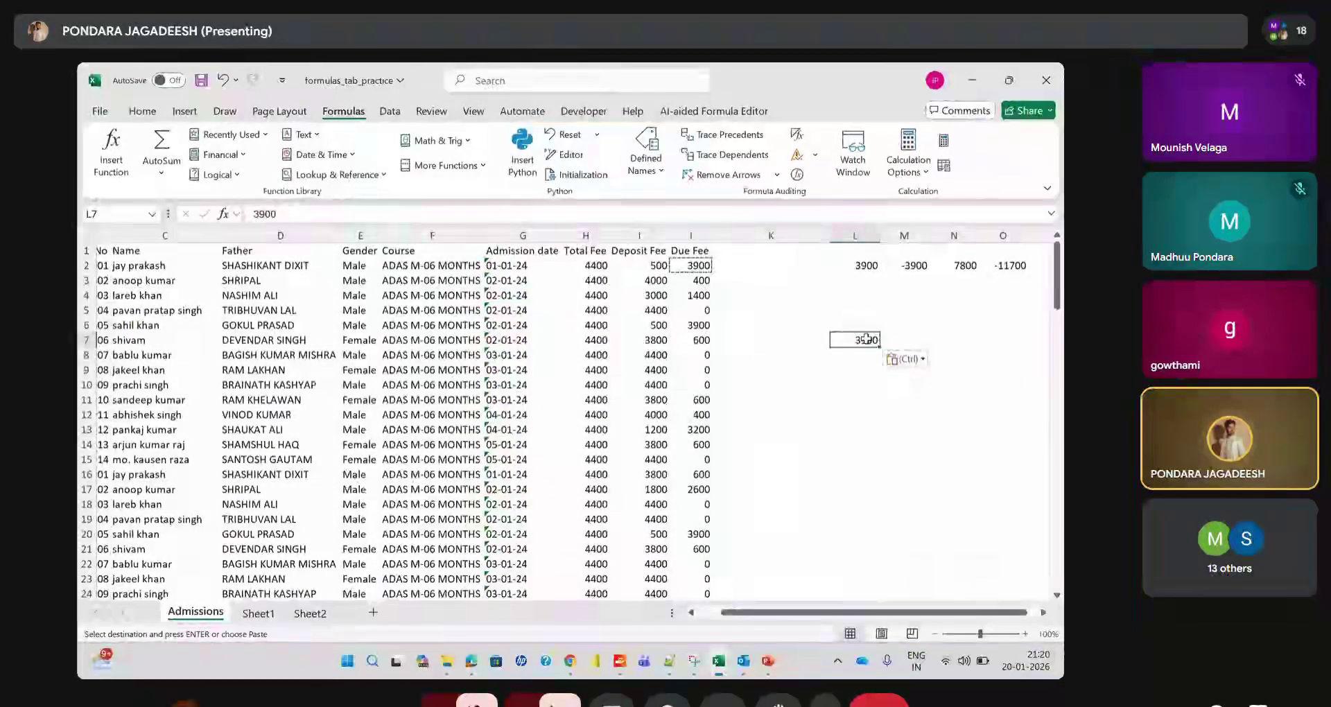
double_click(858, 341)
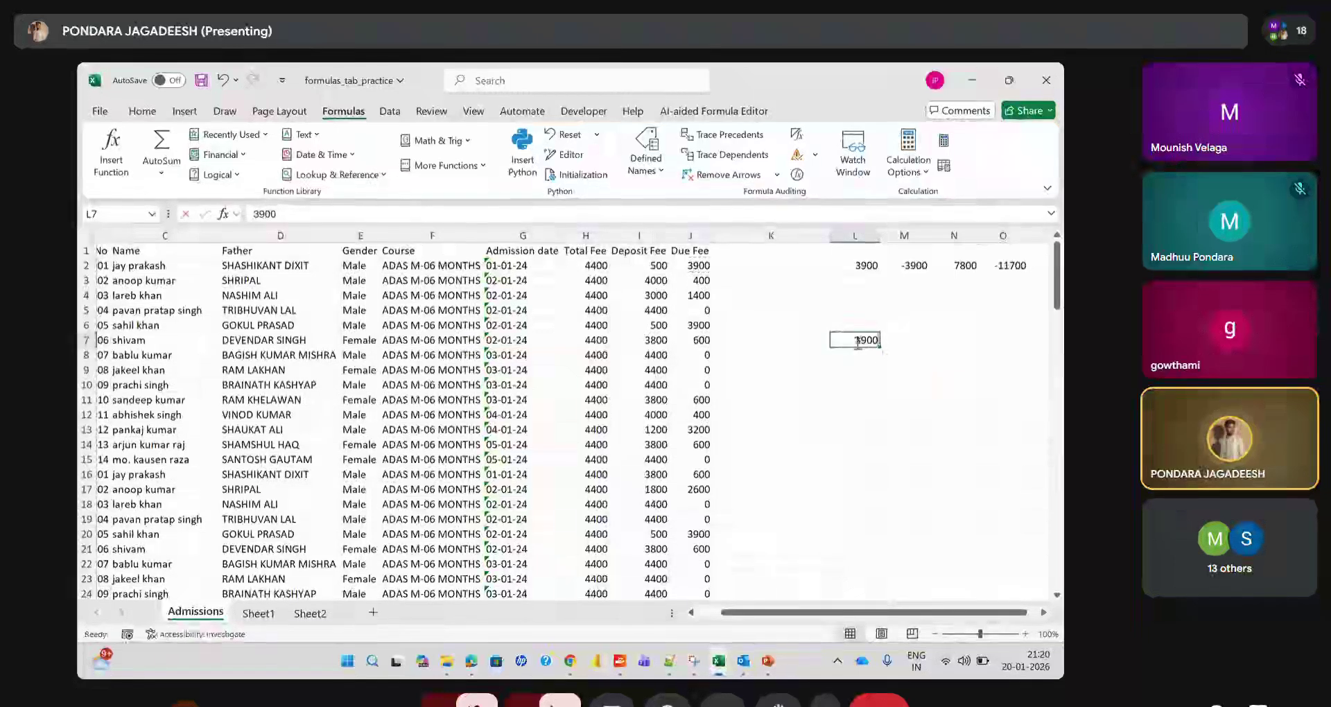
left_click(893, 356)
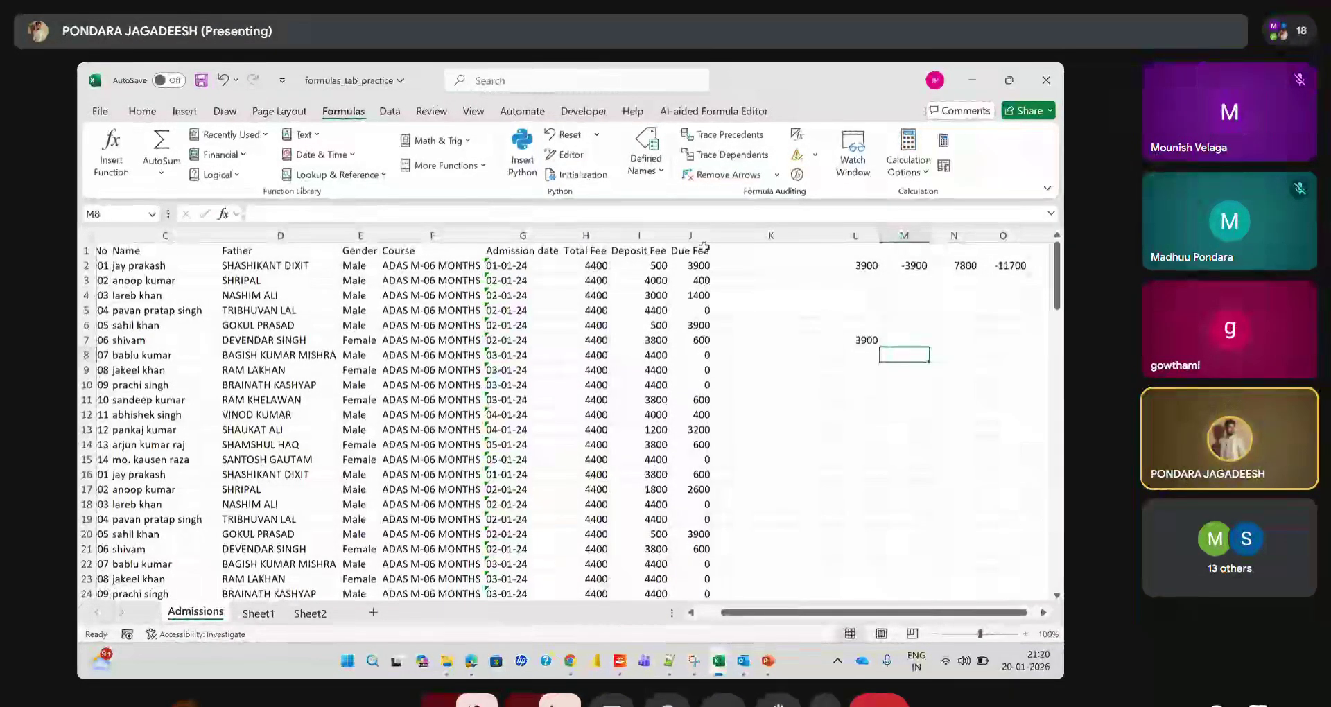
Copy J2 again, paste it as a value only into M9, M12 and M17, and check the contents of L7 and M9
left_click(697, 264)
key("ctrl+c")
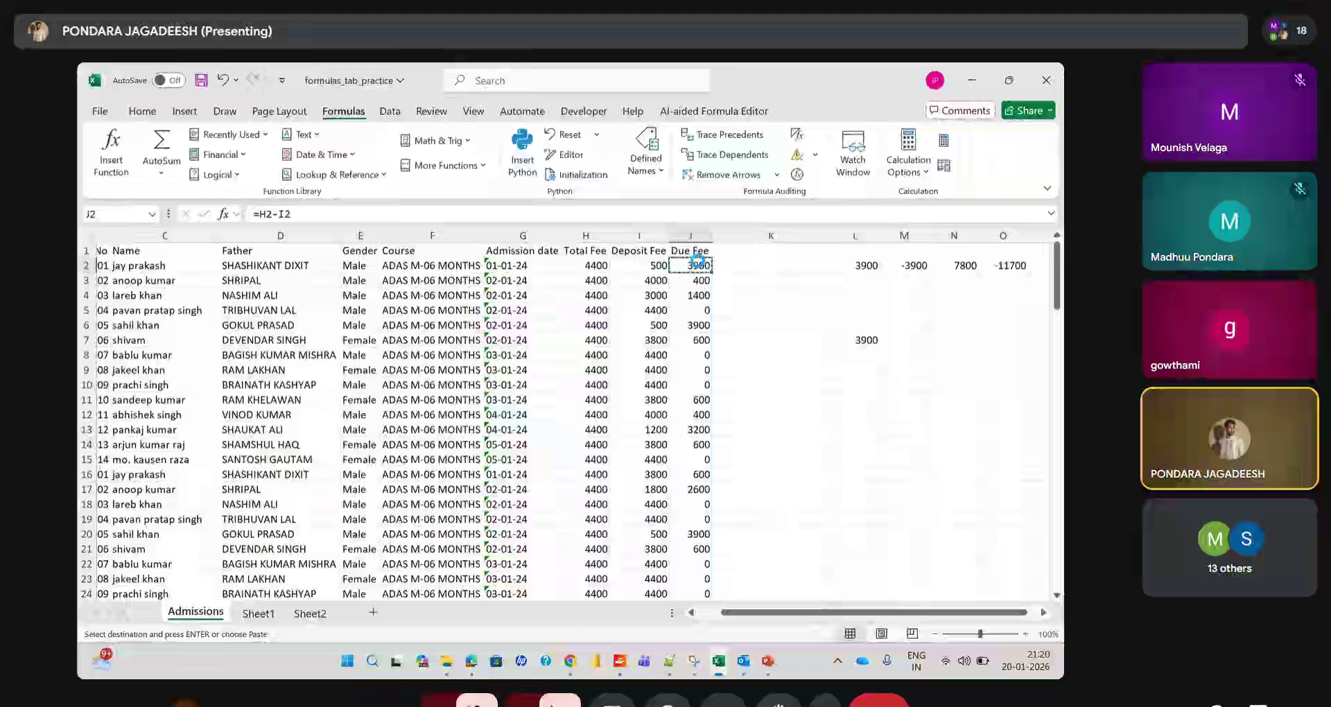
left_click(909, 373)
key("ctrl+v")
left_click(907, 416)
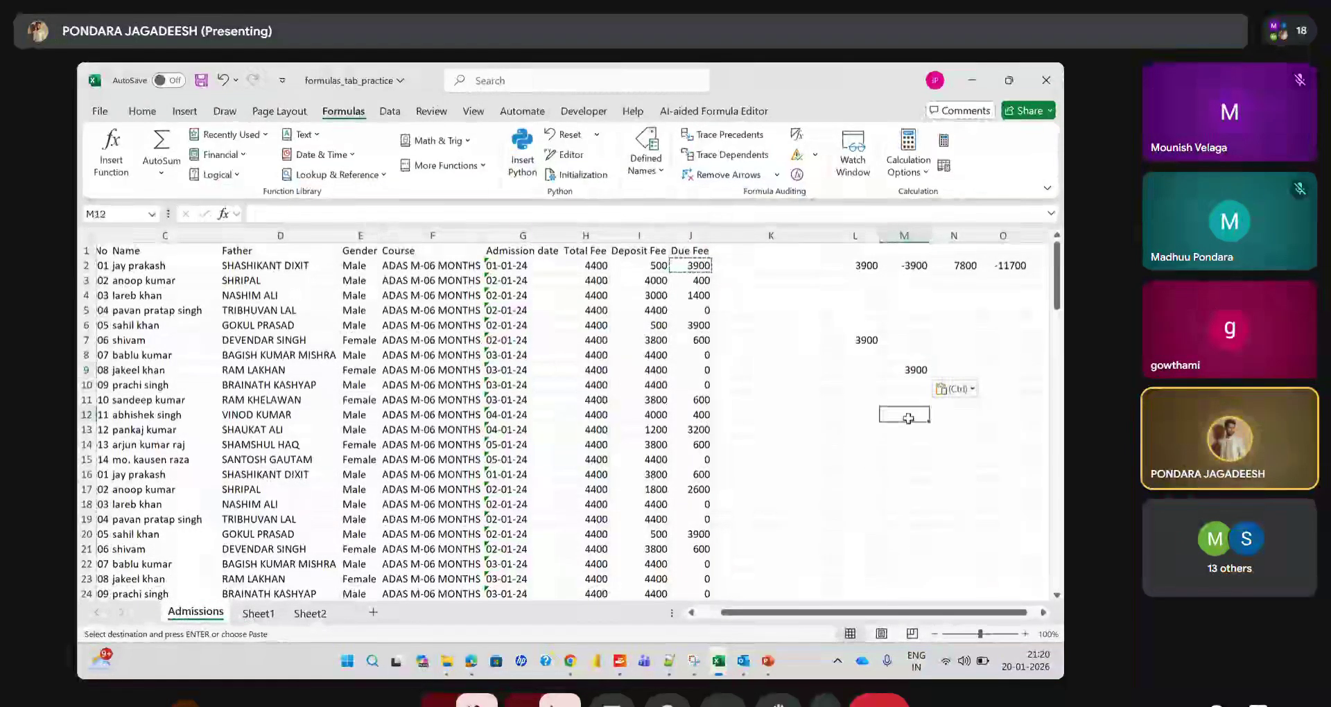
key("ctrl+v")
left_click(894, 485)
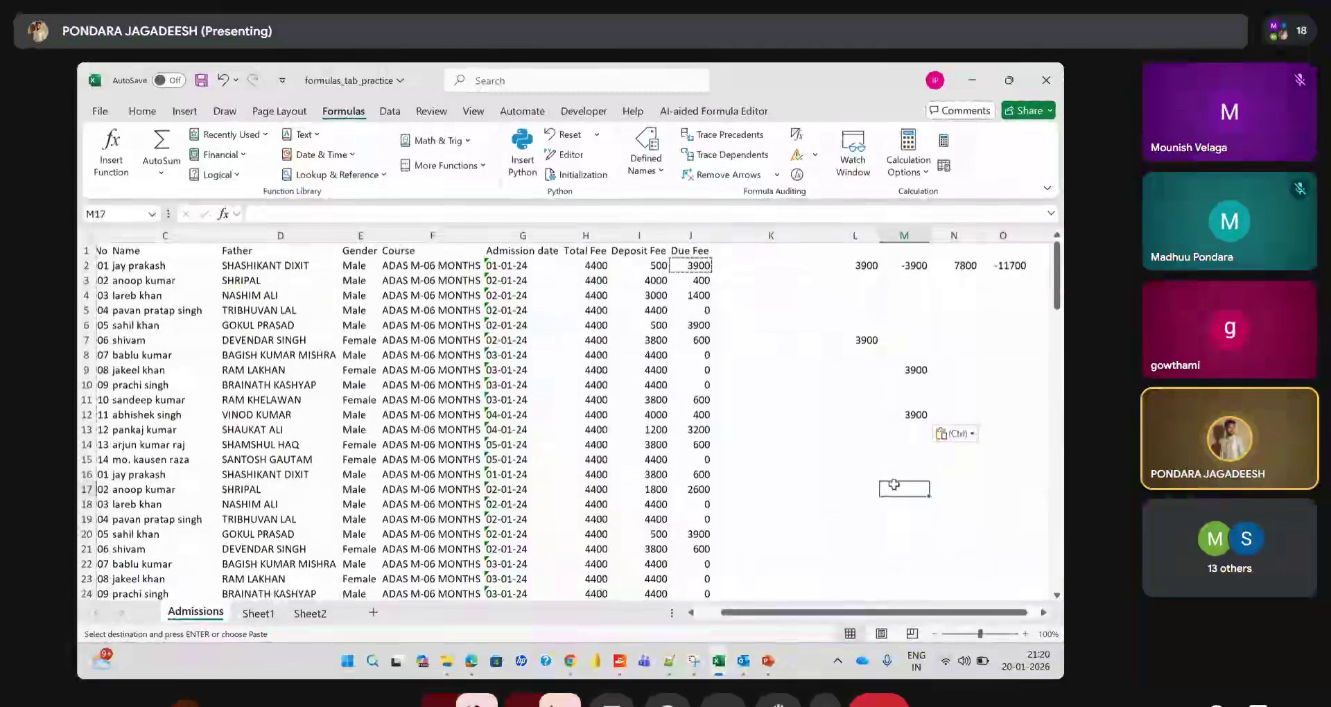
key("ctrl+v")
left_click(861, 338)
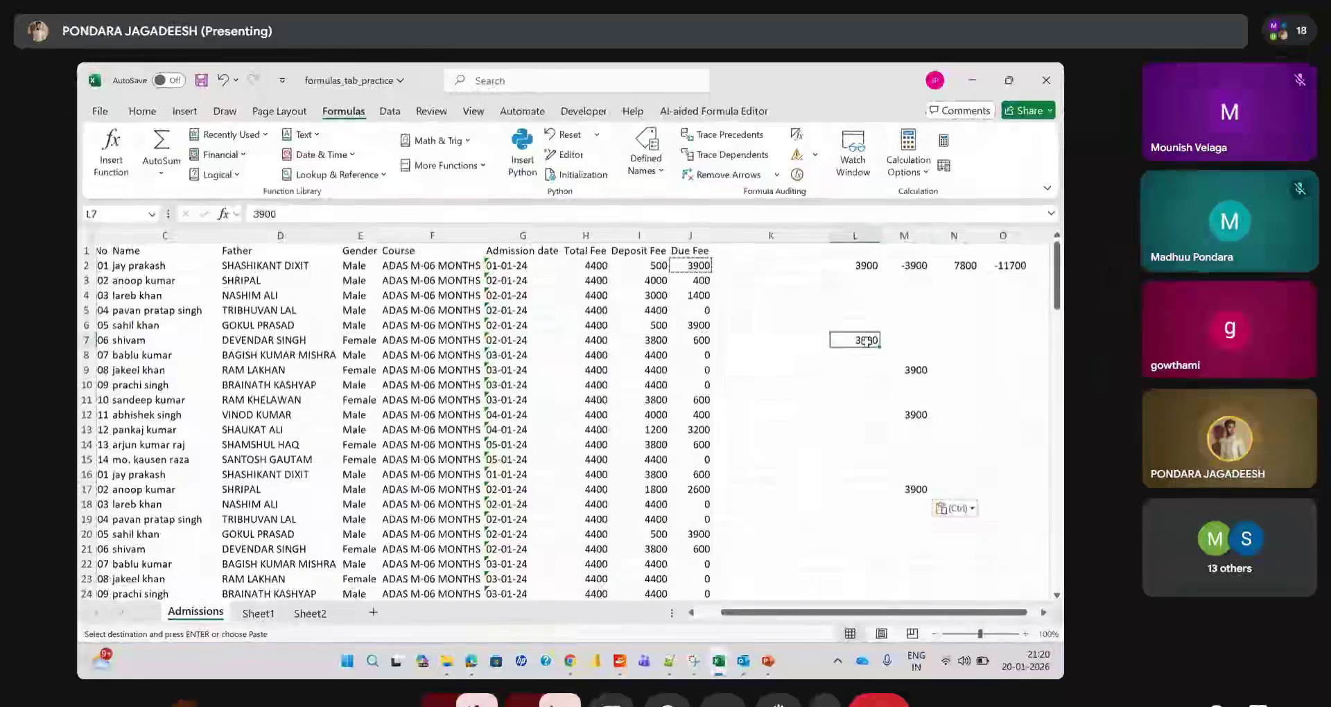
left_click(908, 372)
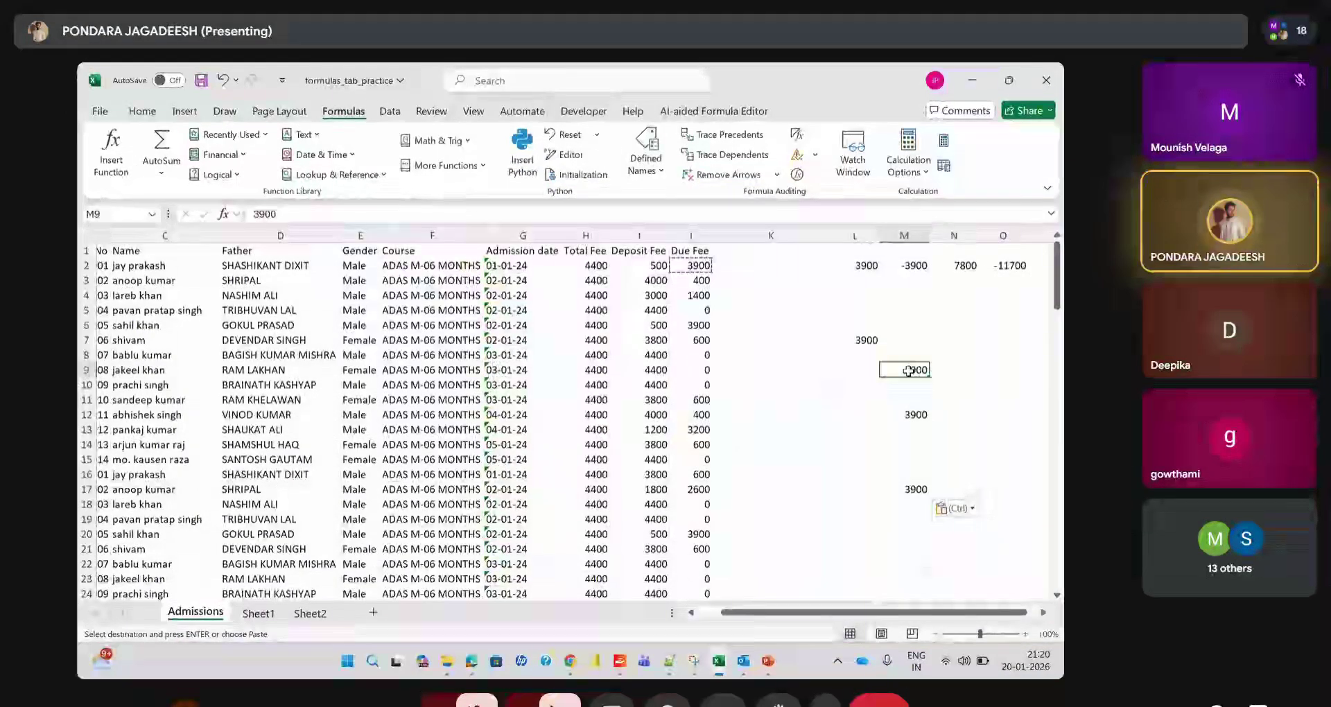
Check the contents of M12 and M17, and clear all the pasted test values in columns L to O
left_click(912, 415)
left_click(904, 489)
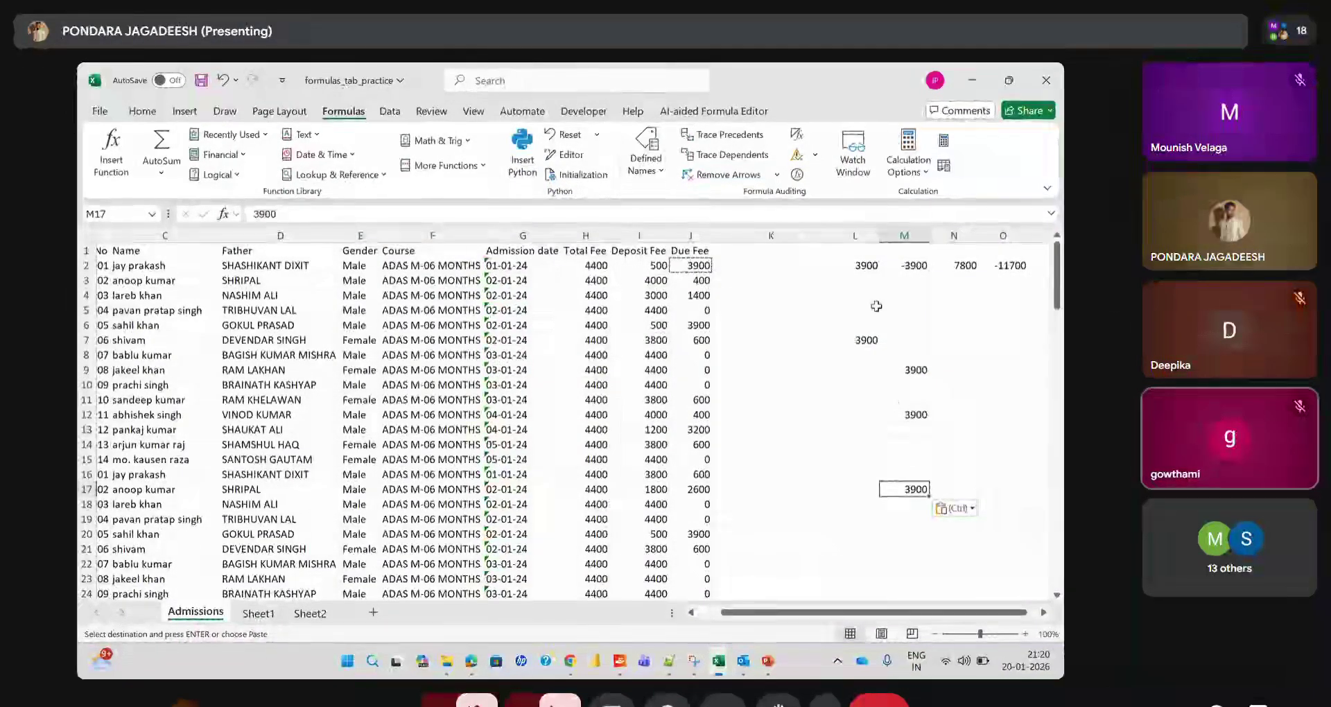
scroll(876, 305, "down", 2, "ctrl")
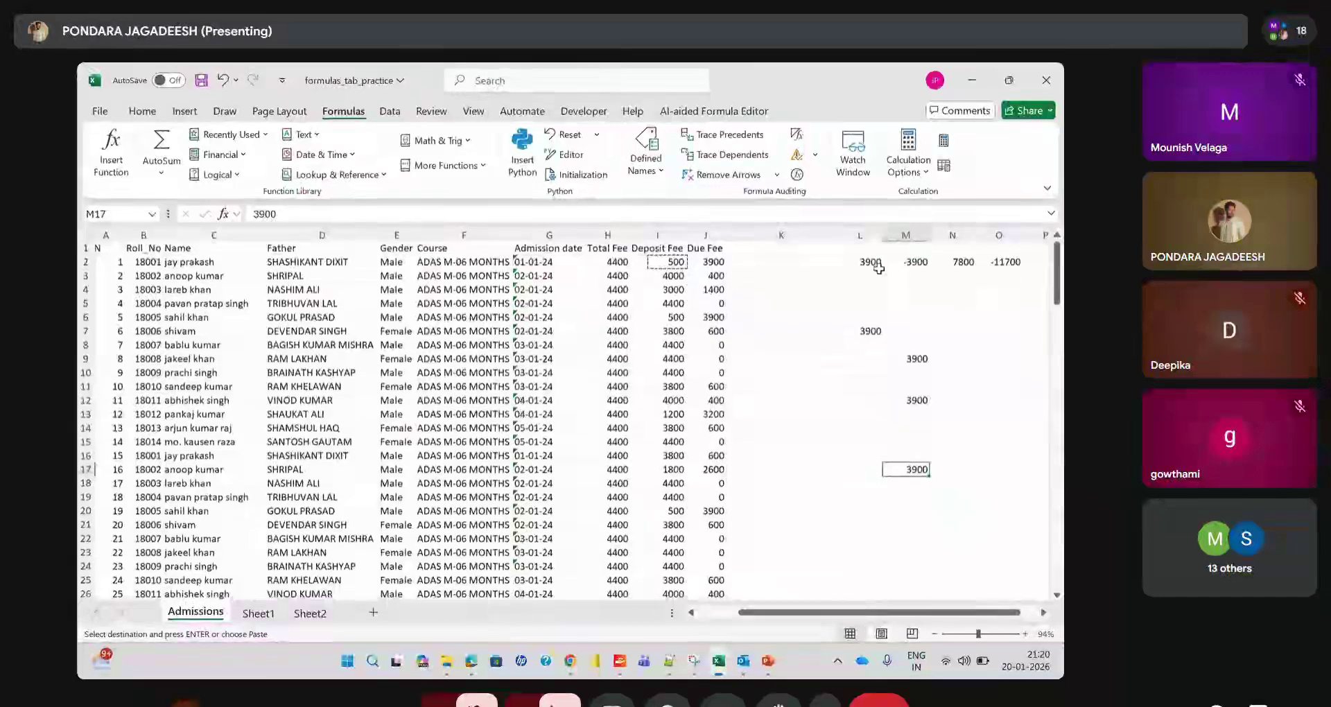
scroll(878, 268, "up", 2, "ctrl")
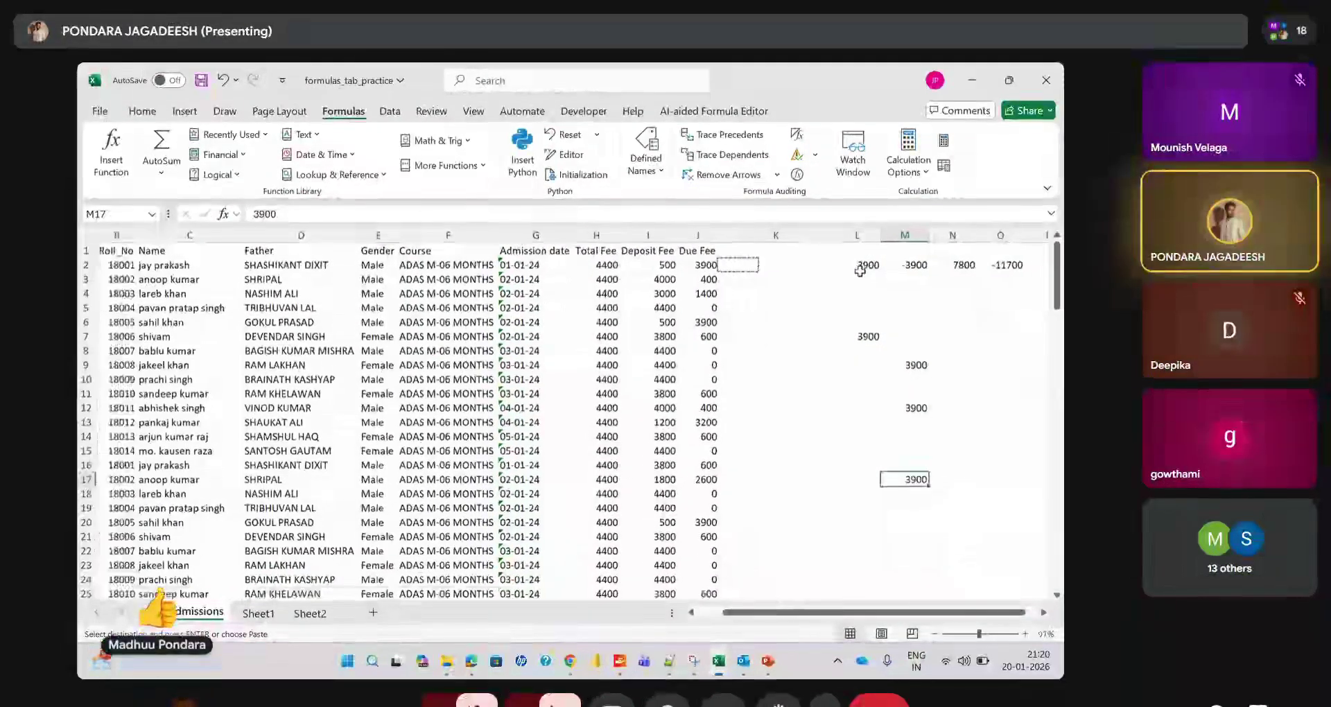
scroll(859, 270, "down", 2, "ctrl")
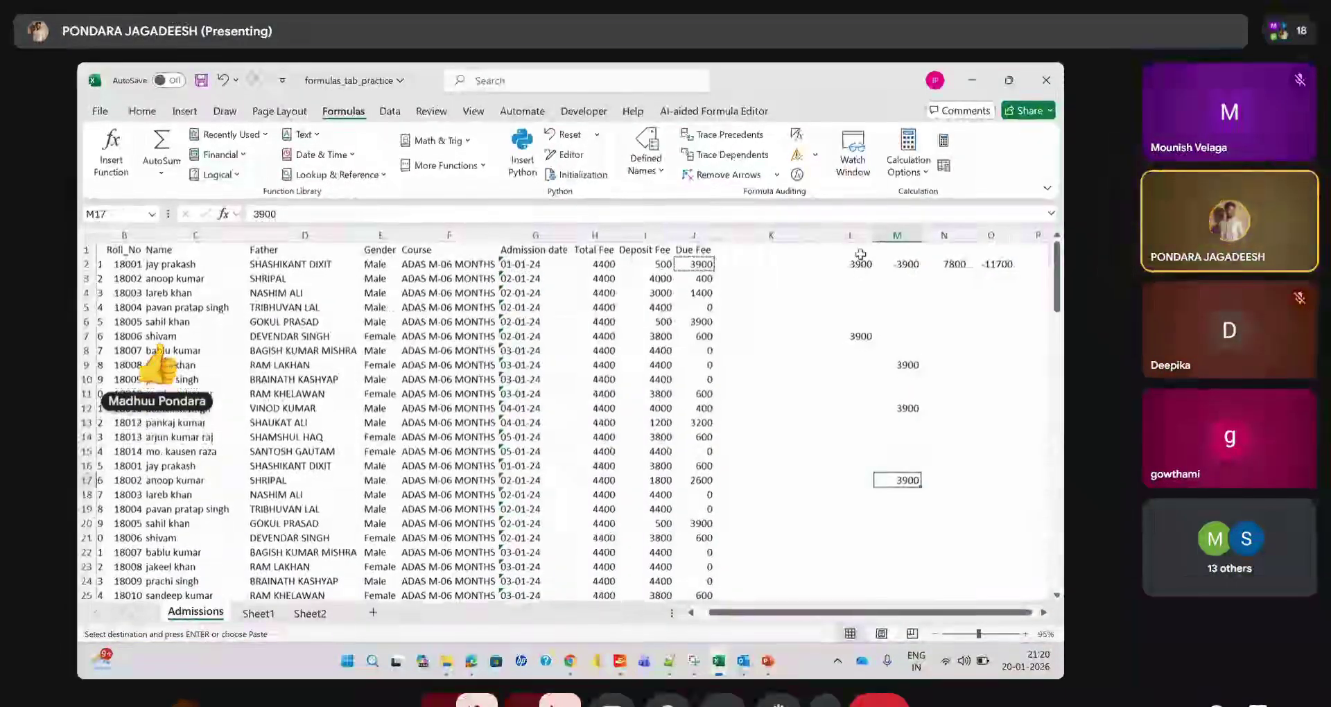
left_click_drag(860, 254, 1021, 478)
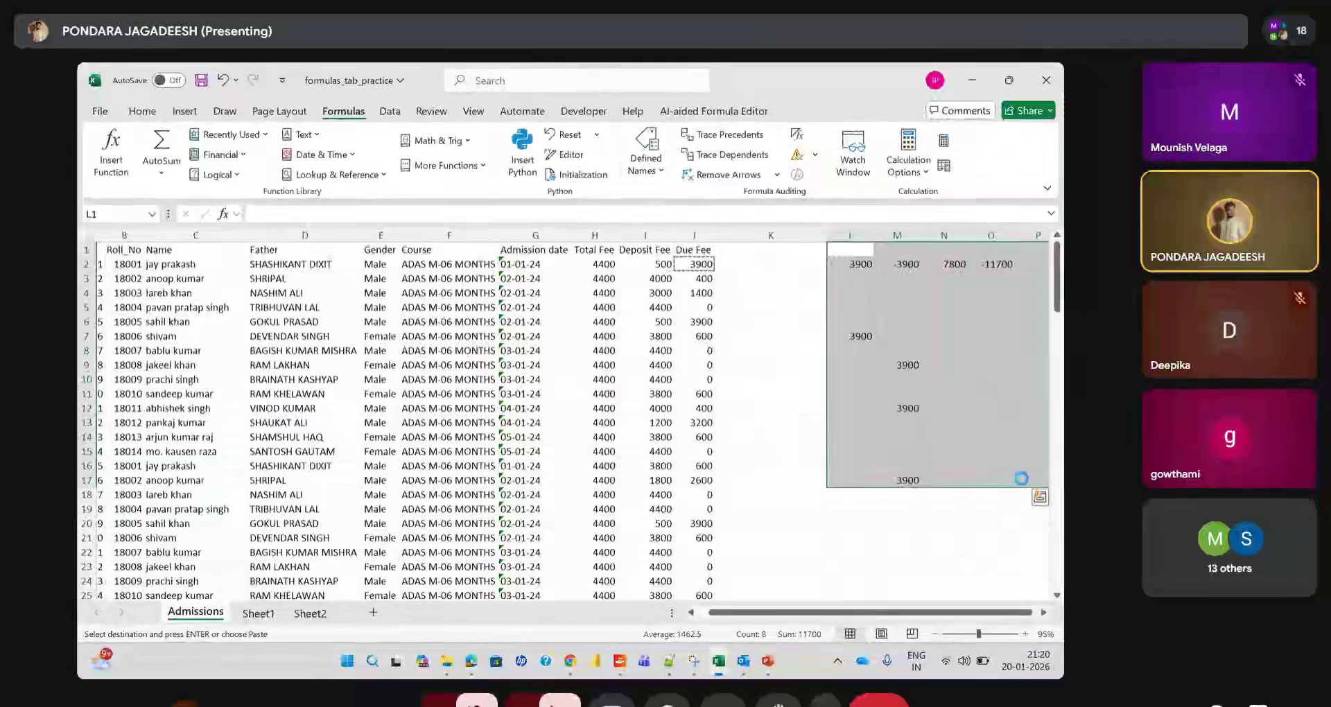
key("Delete")
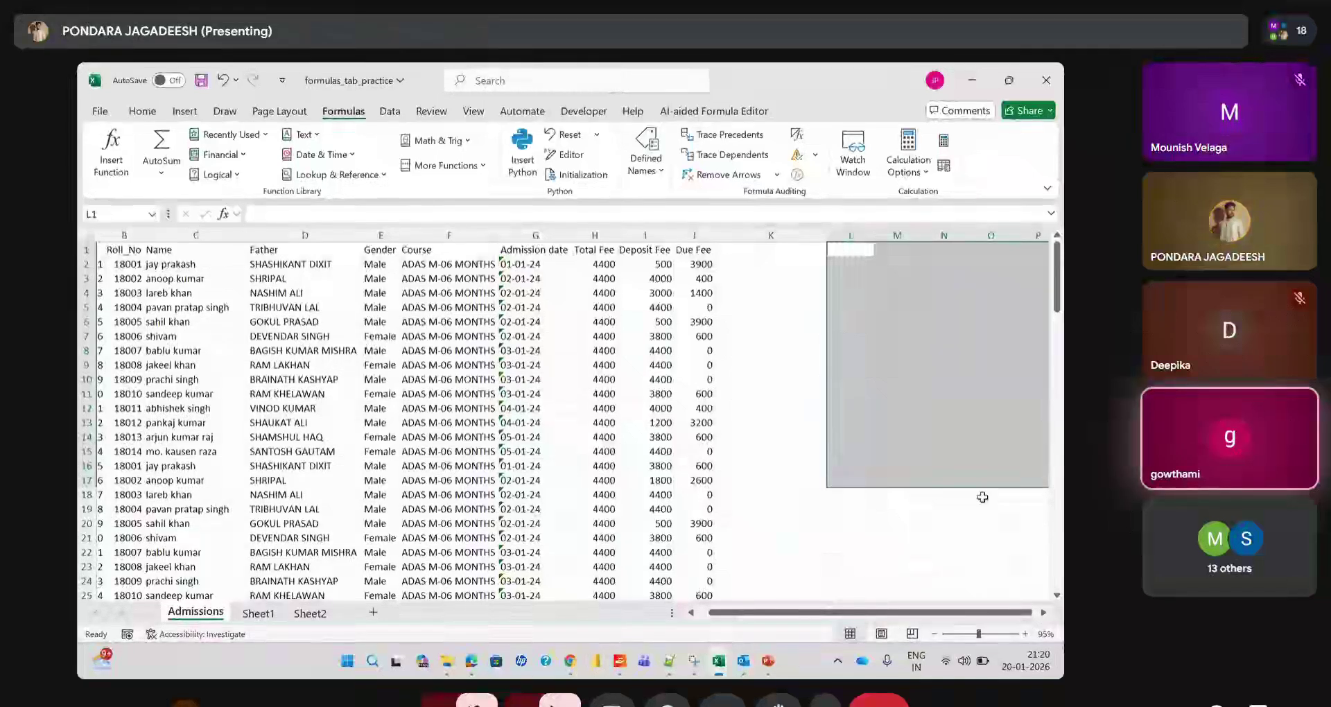
scroll(467, 451, "left", 2)
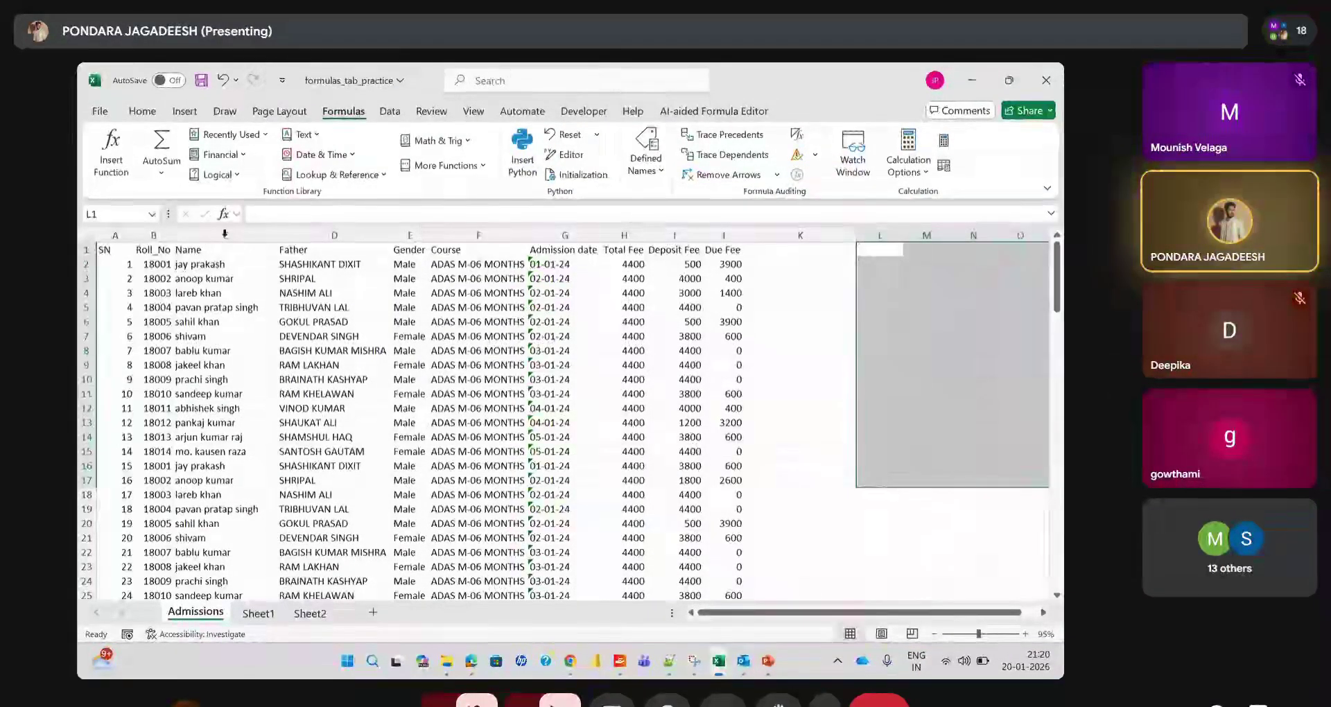
Launch the Power Query Editor and examine its Home, Transform, Add Column and View commands
left_click(386, 114)
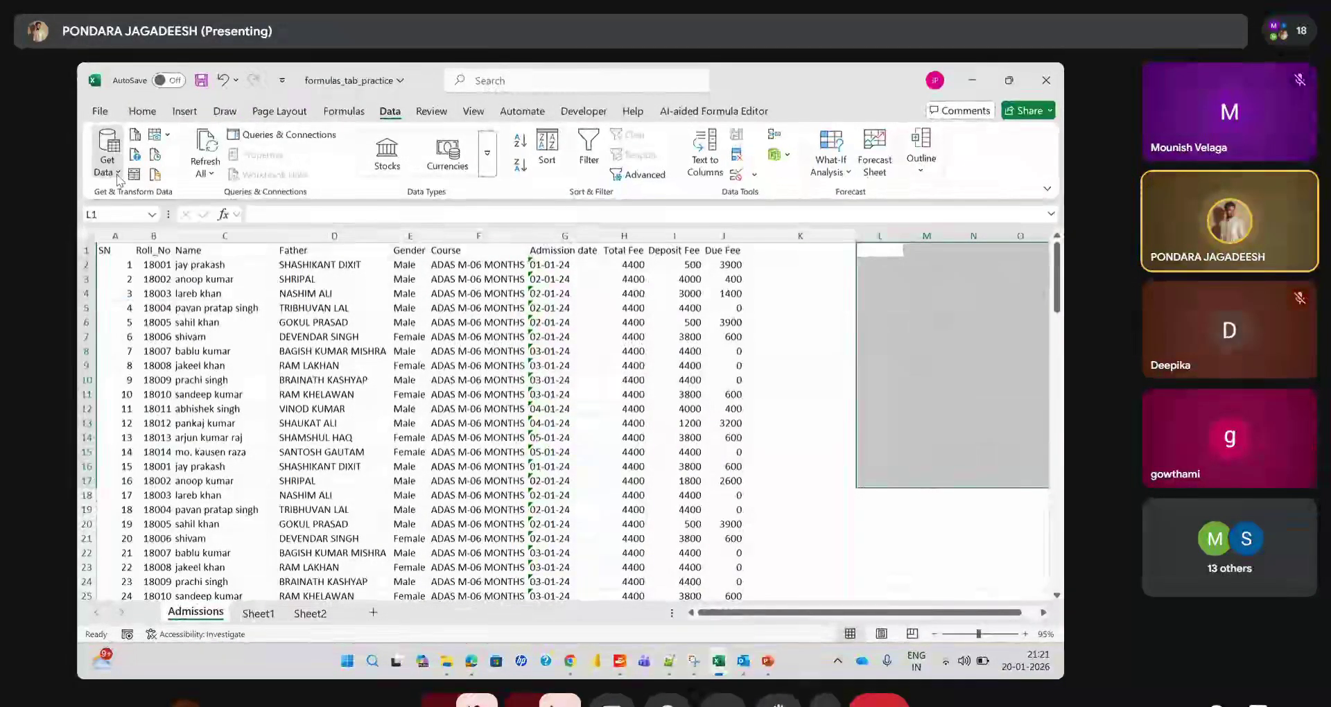
left_click(117, 173)
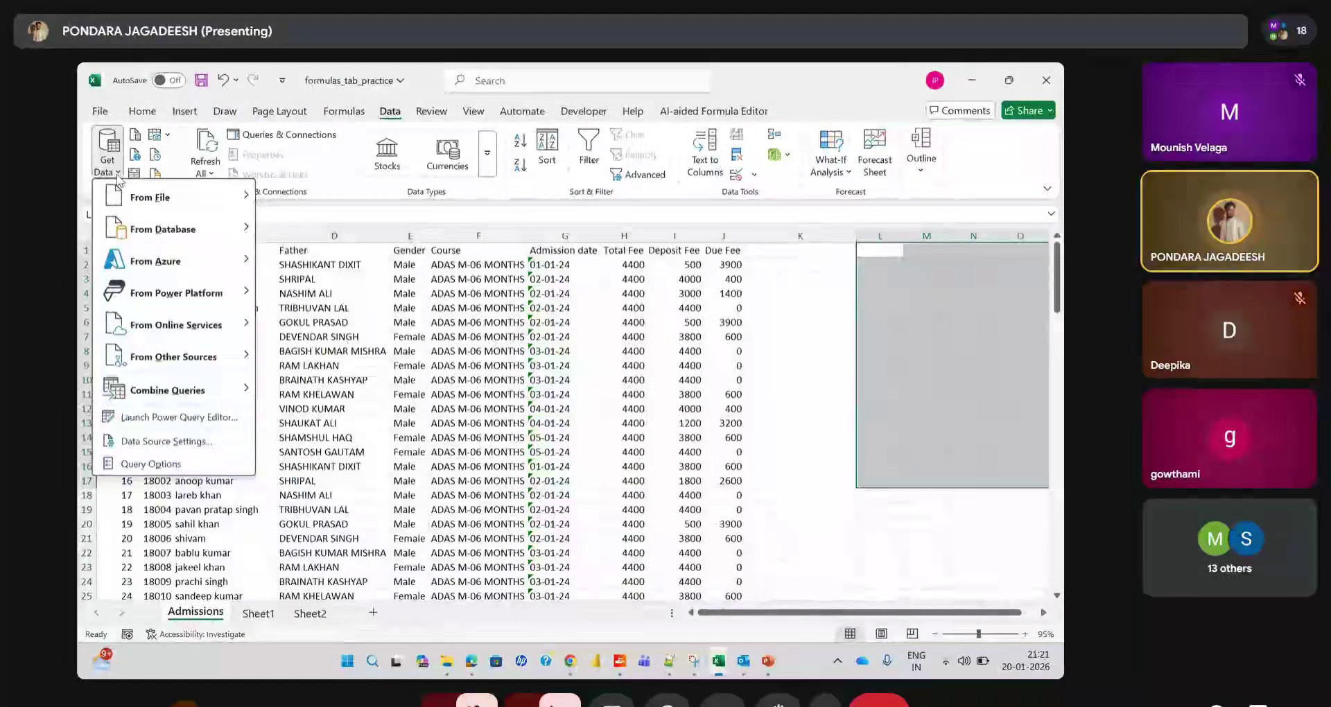
left_click(167, 415)
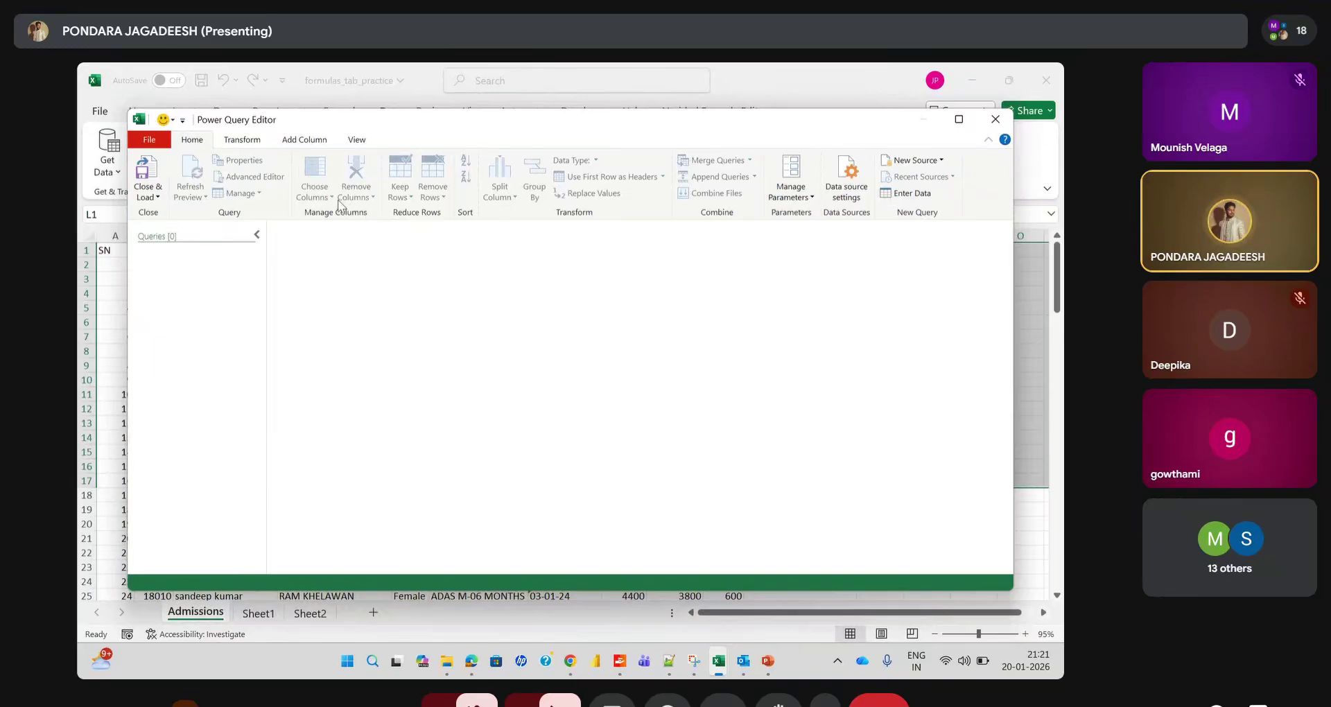
left_click(239, 140)
left_click(209, 139)
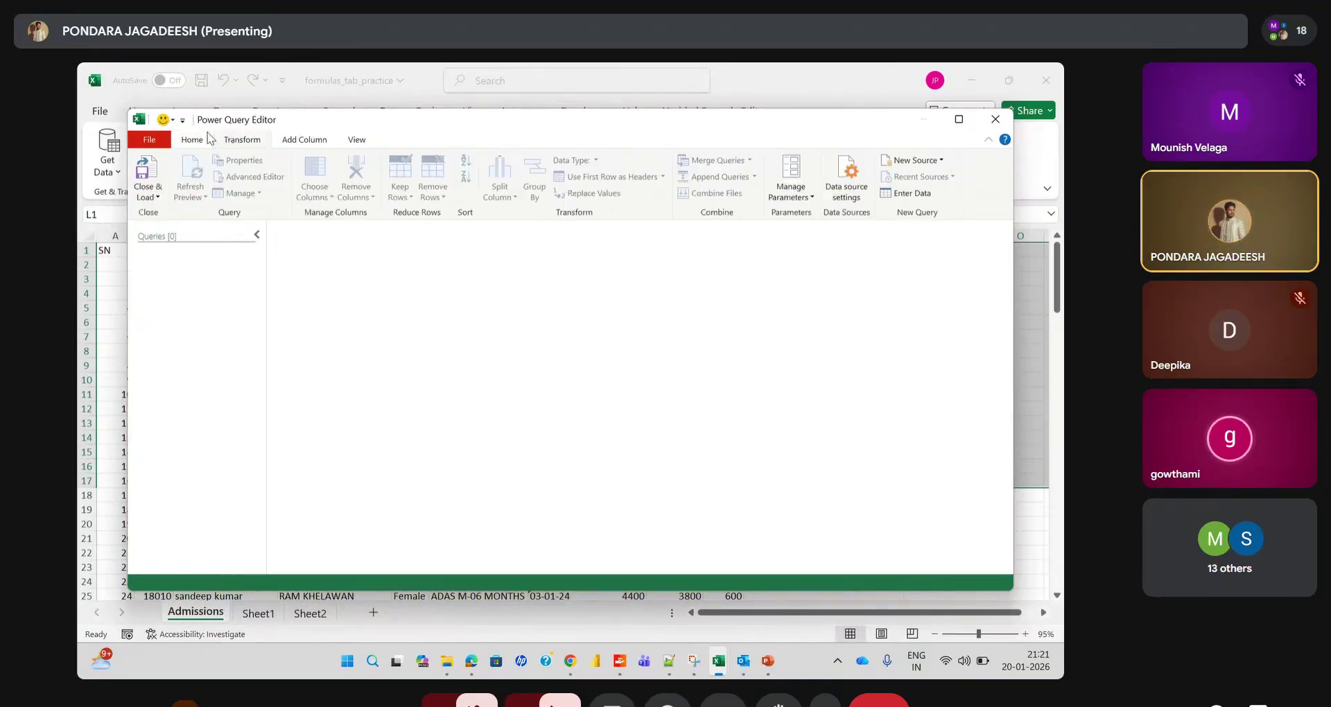
left_click(228, 144)
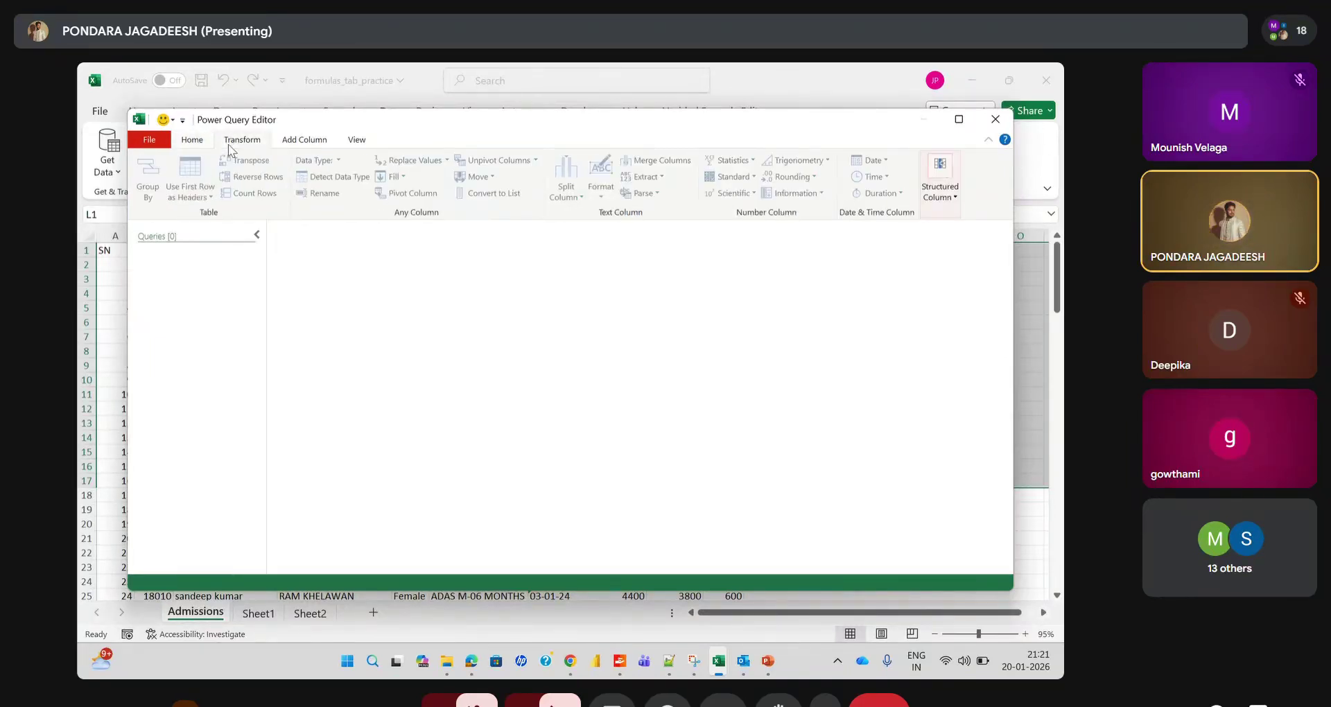
left_click(303, 147)
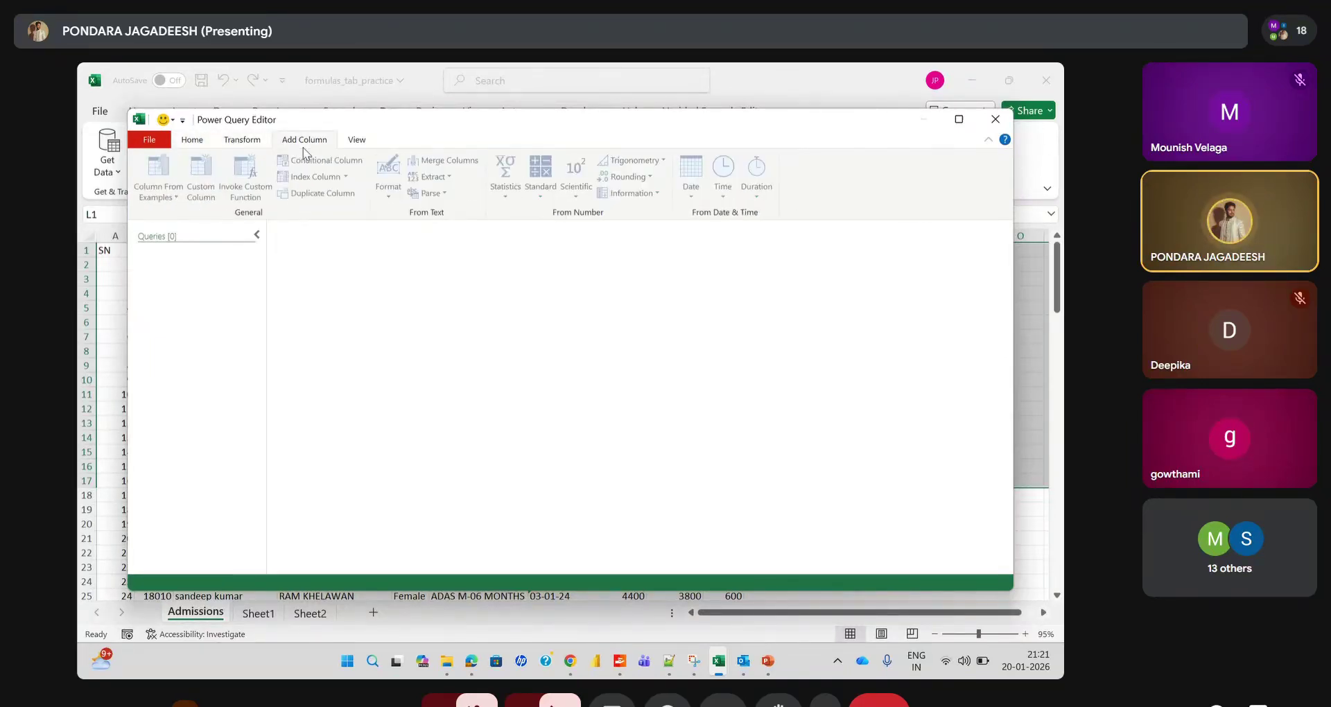
left_click(358, 143)
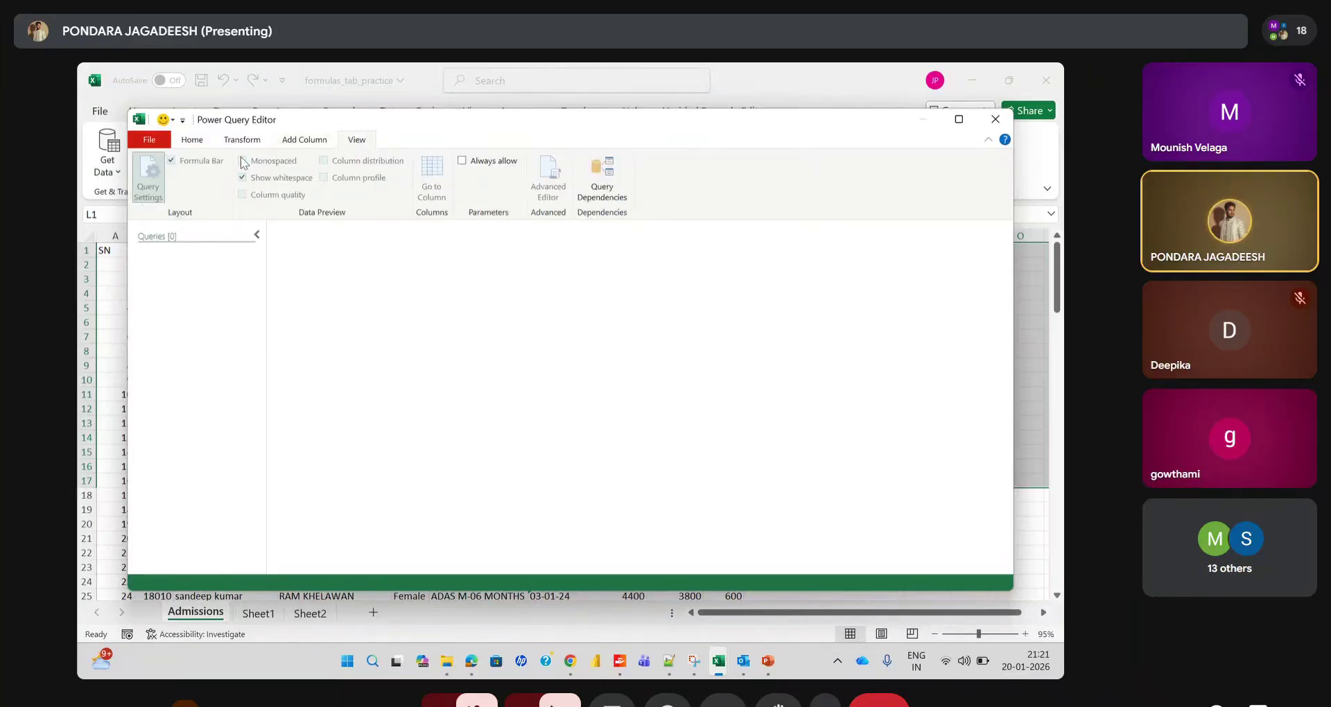
left_click(208, 142)
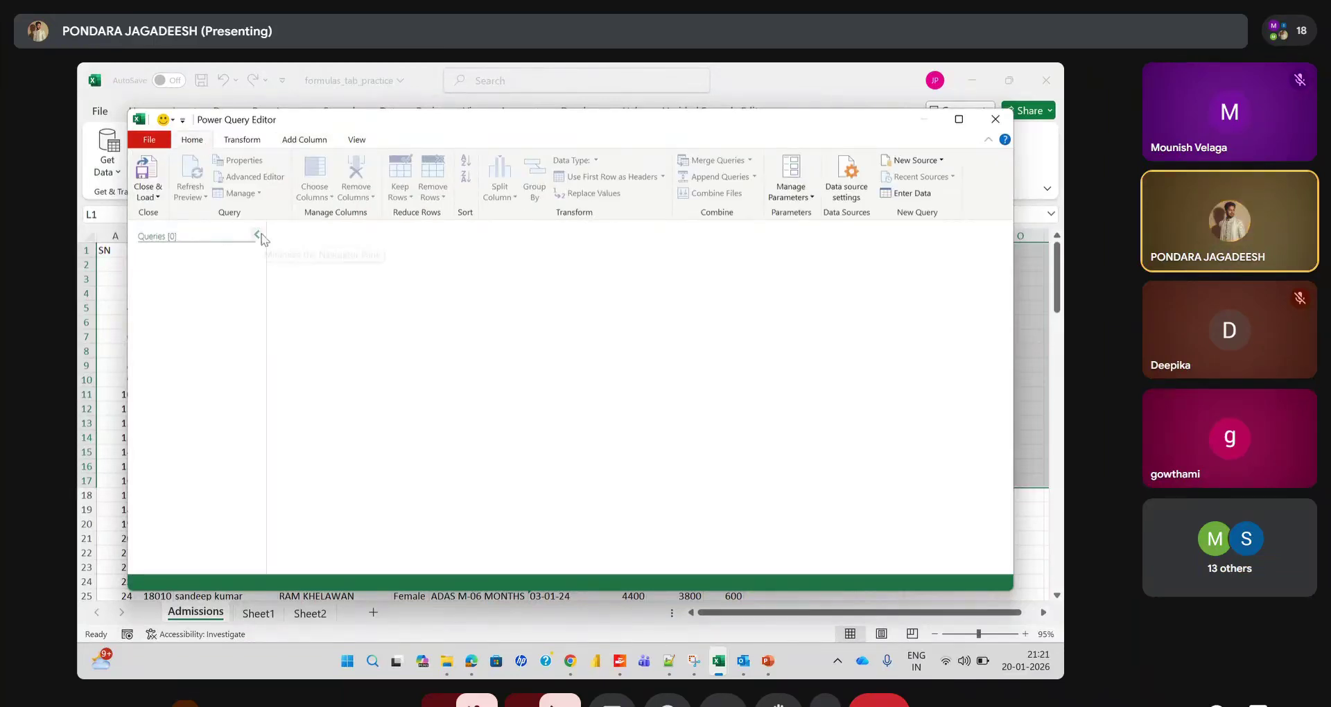
View the Close & Load options in the Power Query Editor and close the editor
left_click(148, 192)
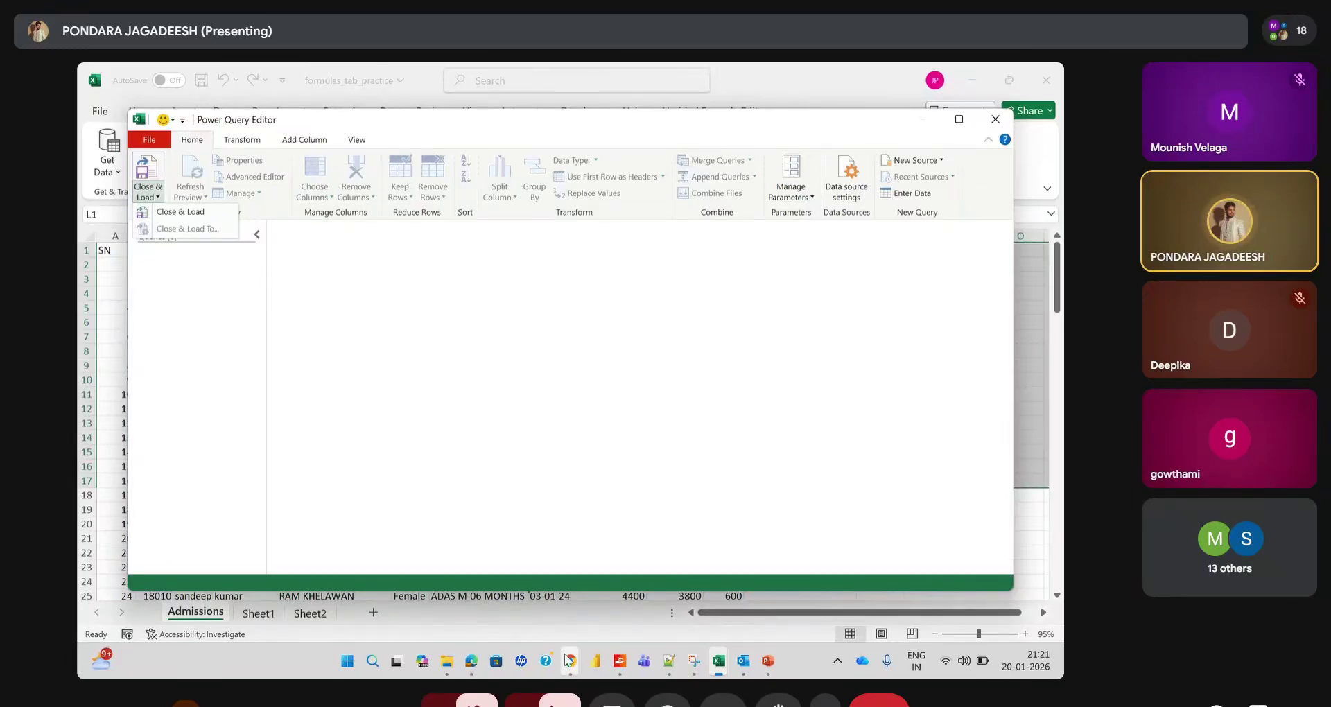
left_click(777, 345)
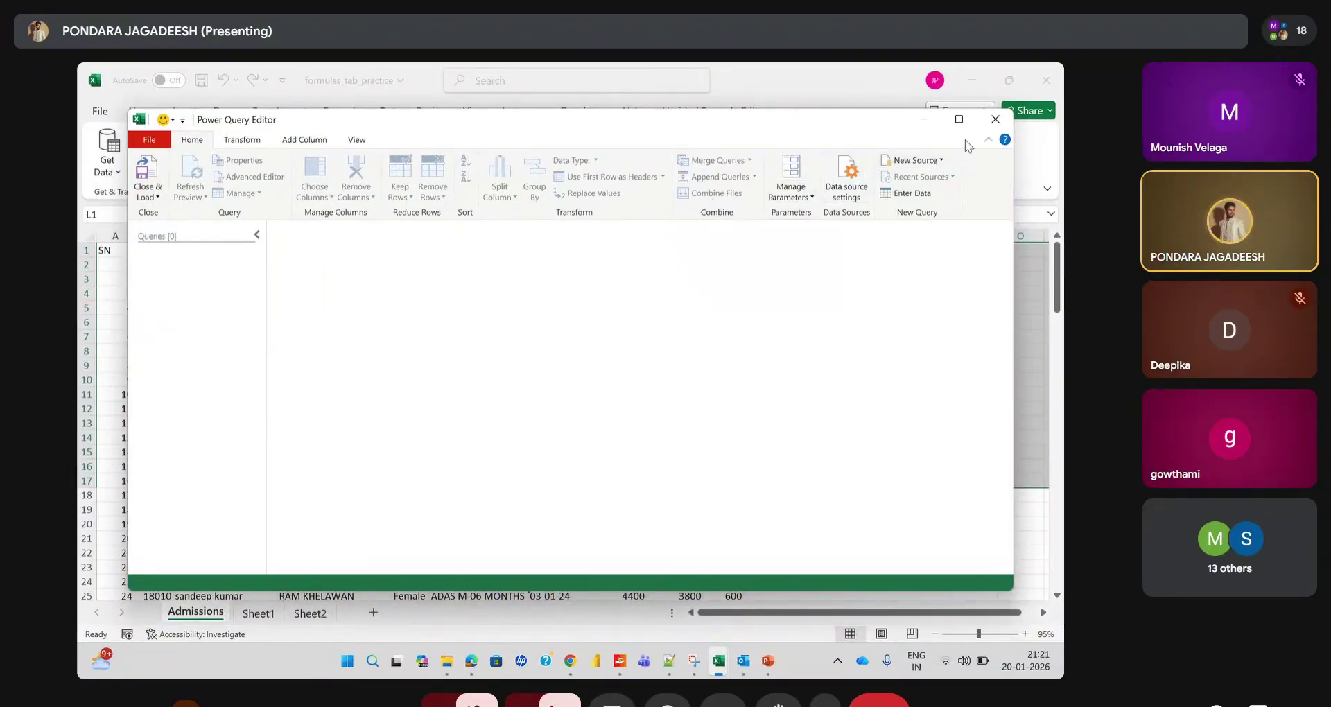
left_click(994, 119)
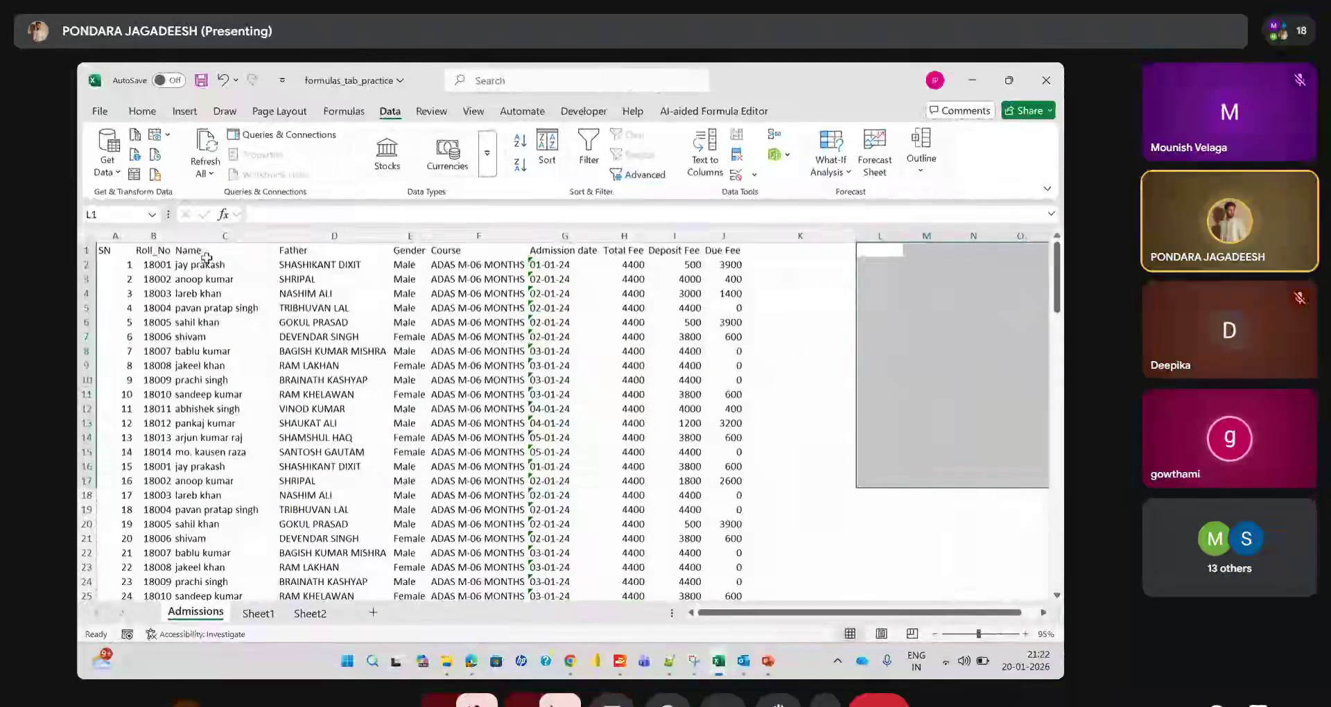
Select C6 and look at the Text and Date & Time function categories
left_click(270, 323)
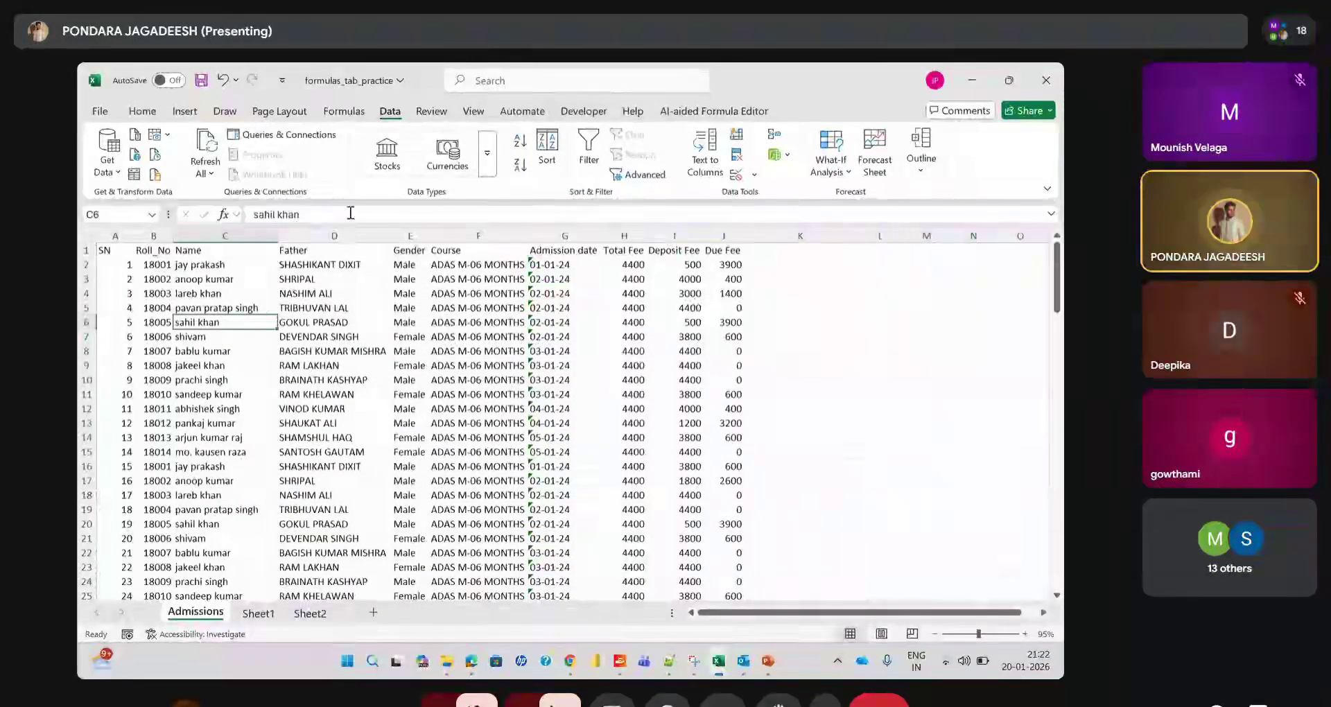
left_click(344, 112)
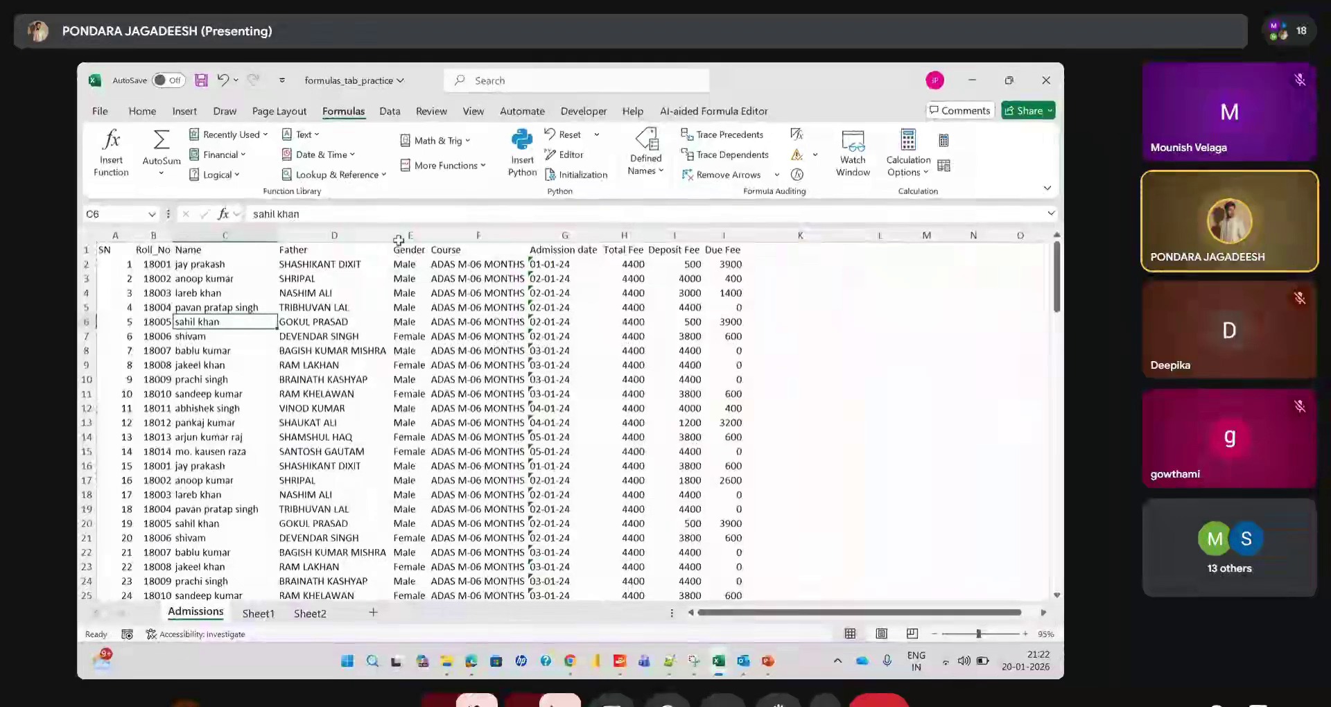
left_click(305, 135)
left_click(305, 135)
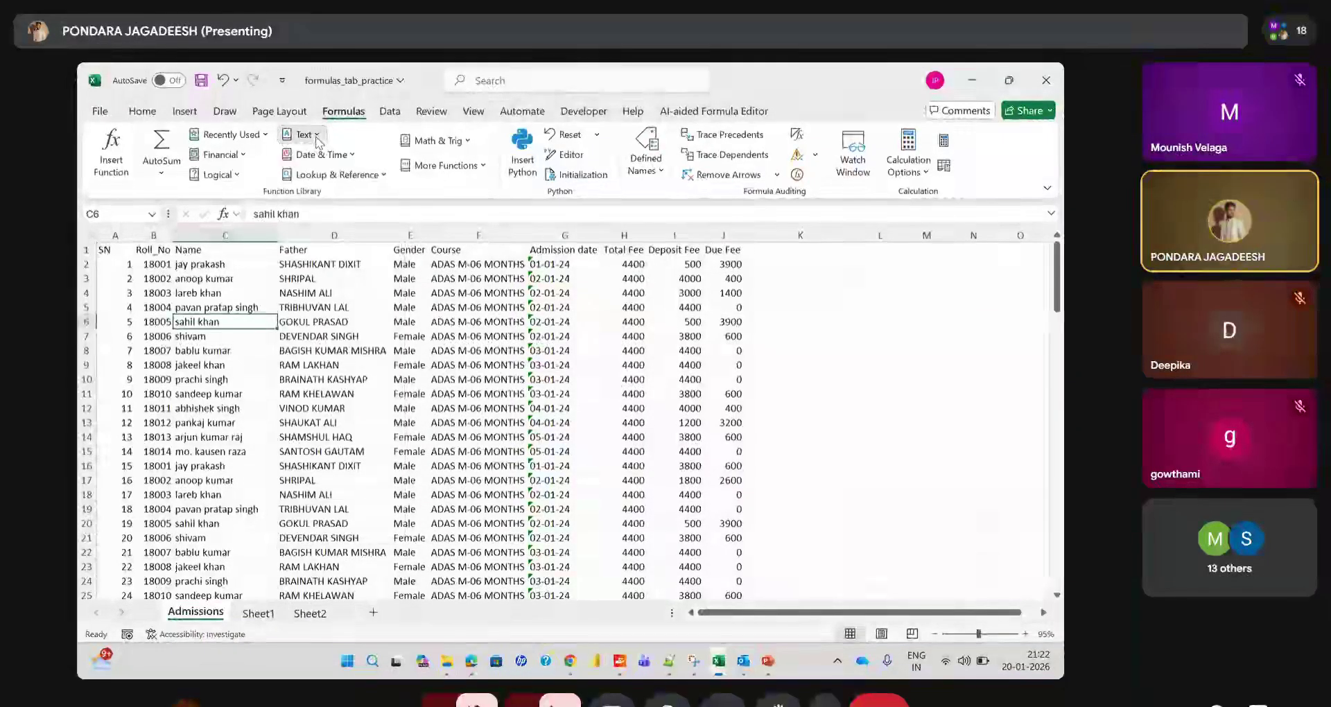
left_click(347, 155)
left_click(347, 155)
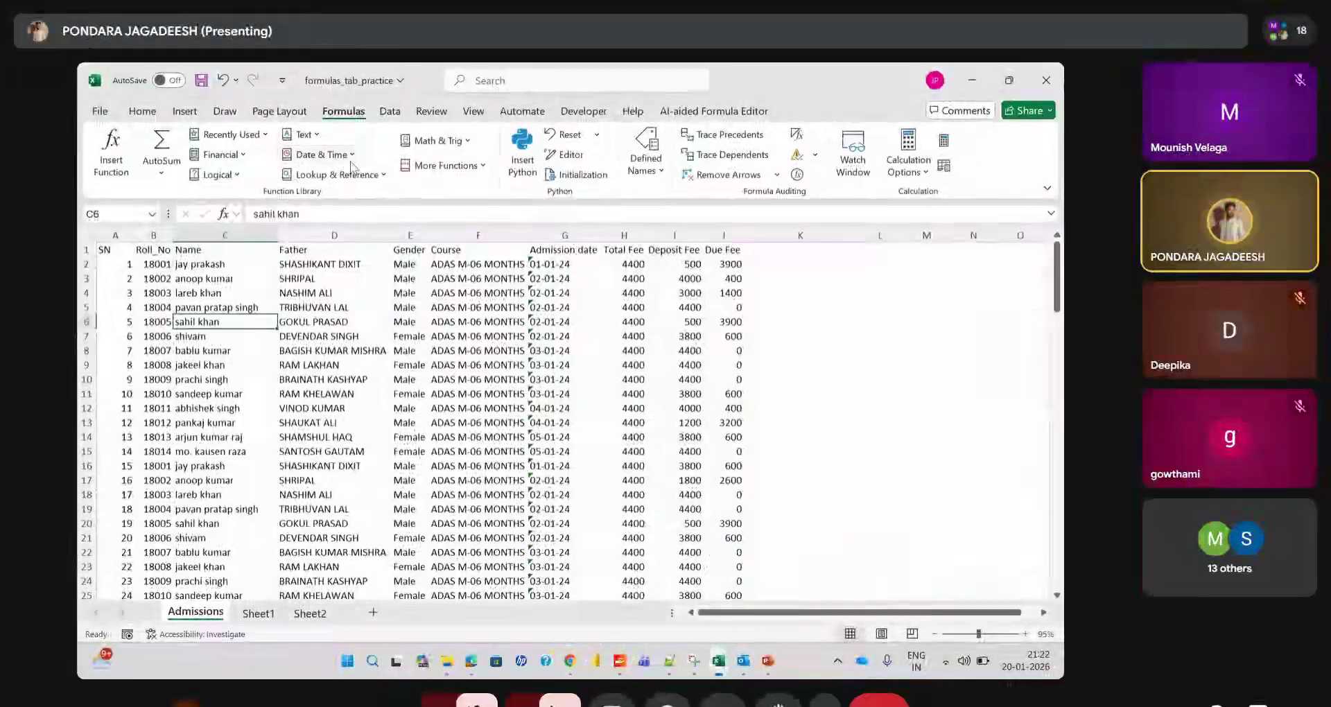
Browse the Lookup & Reference functions and view the arguments of CHOOSEROWS for C6 without inserting it
left_click(382, 175)
scroll(381, 375, "down", 6)
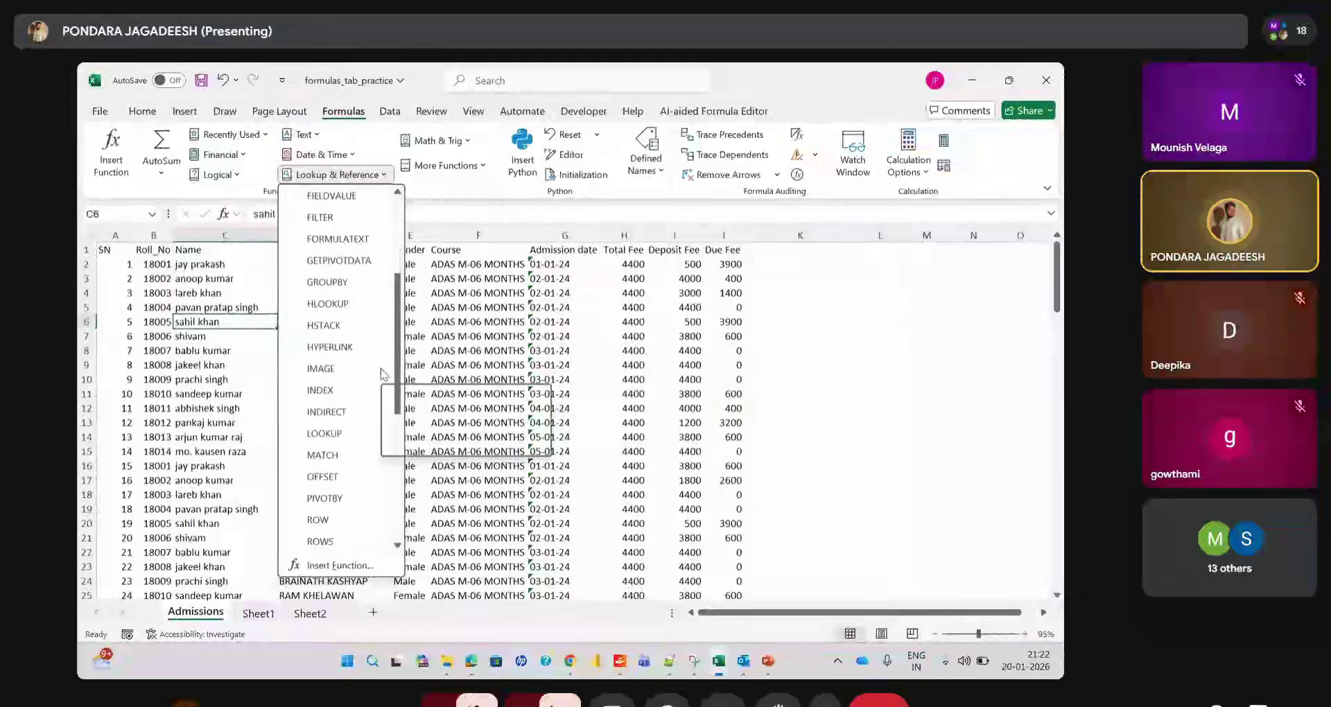
scroll(381, 374, "down", 2)
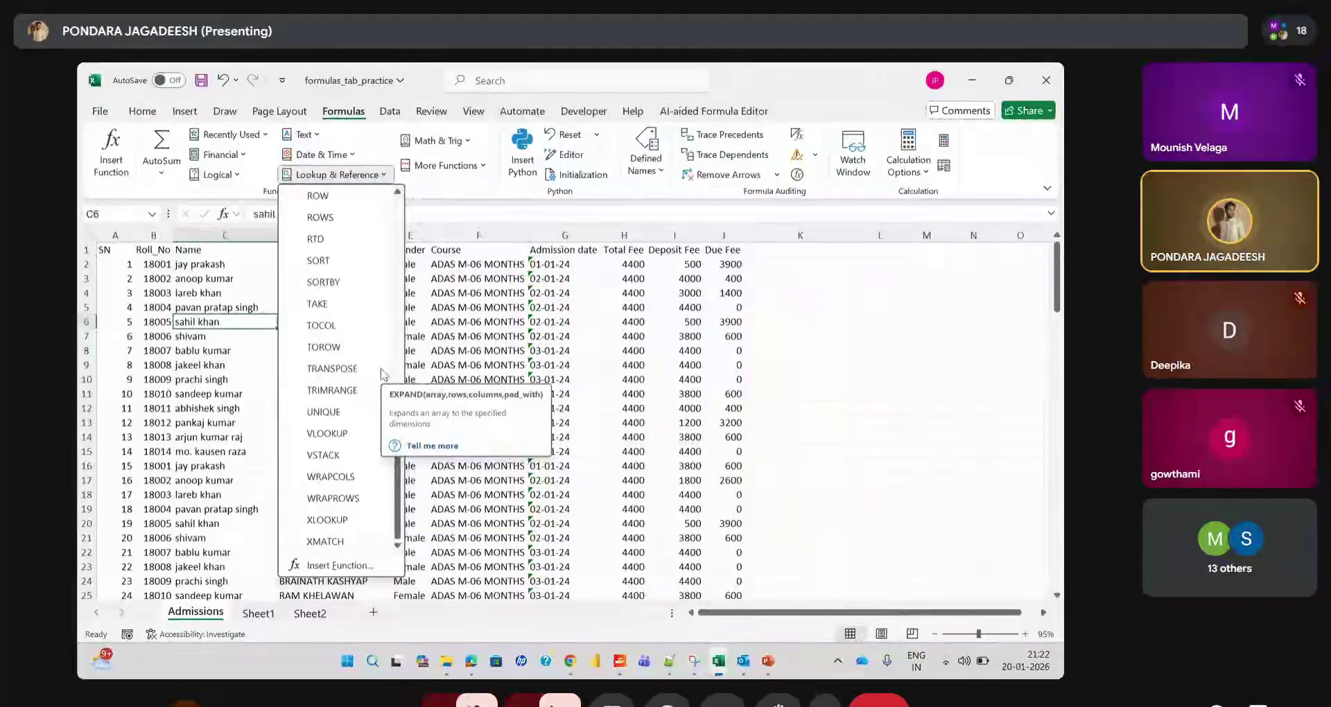
scroll(350, 298, "up", 8)
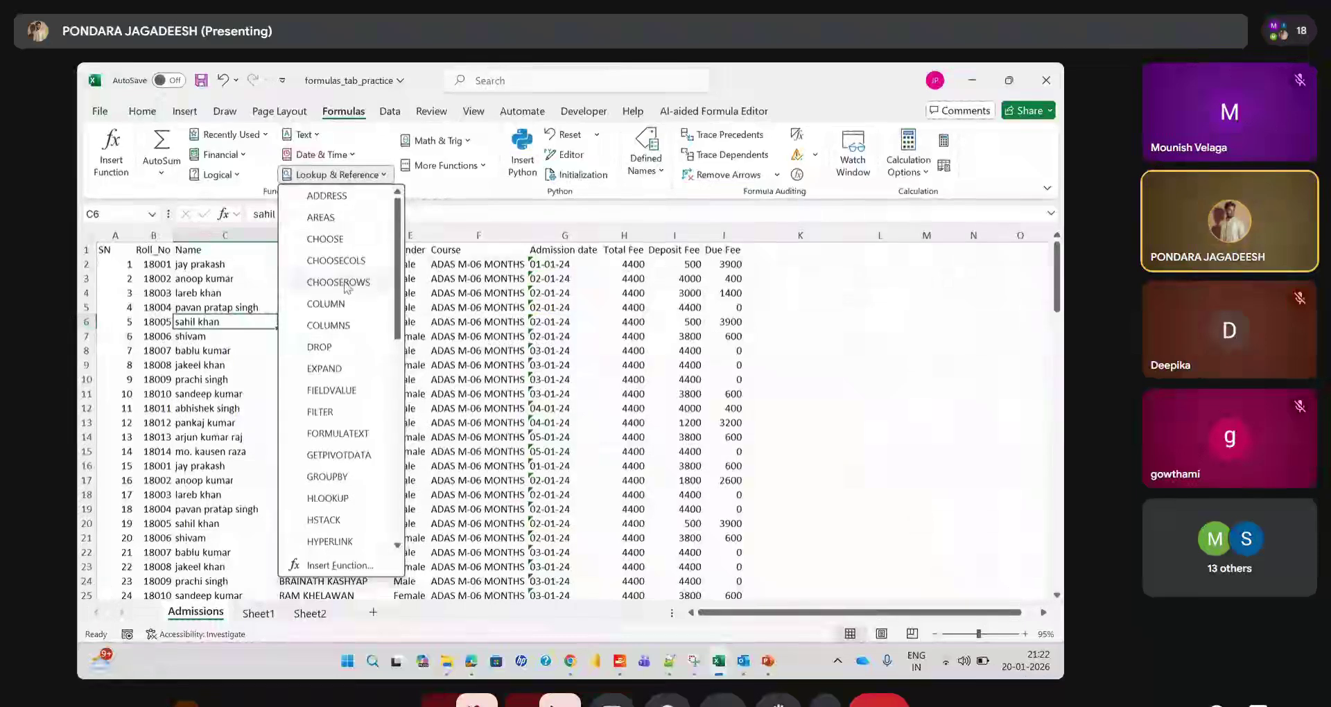
left_click(347, 280)
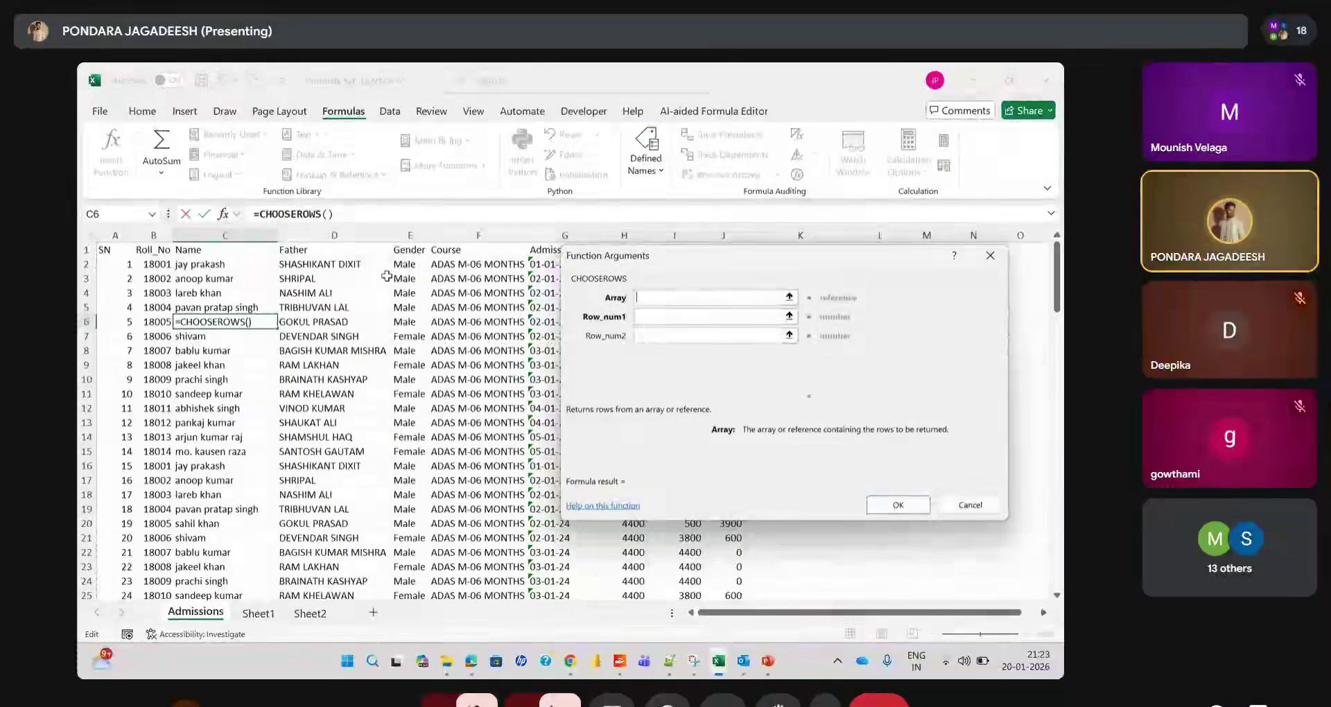
left_click(986, 258)
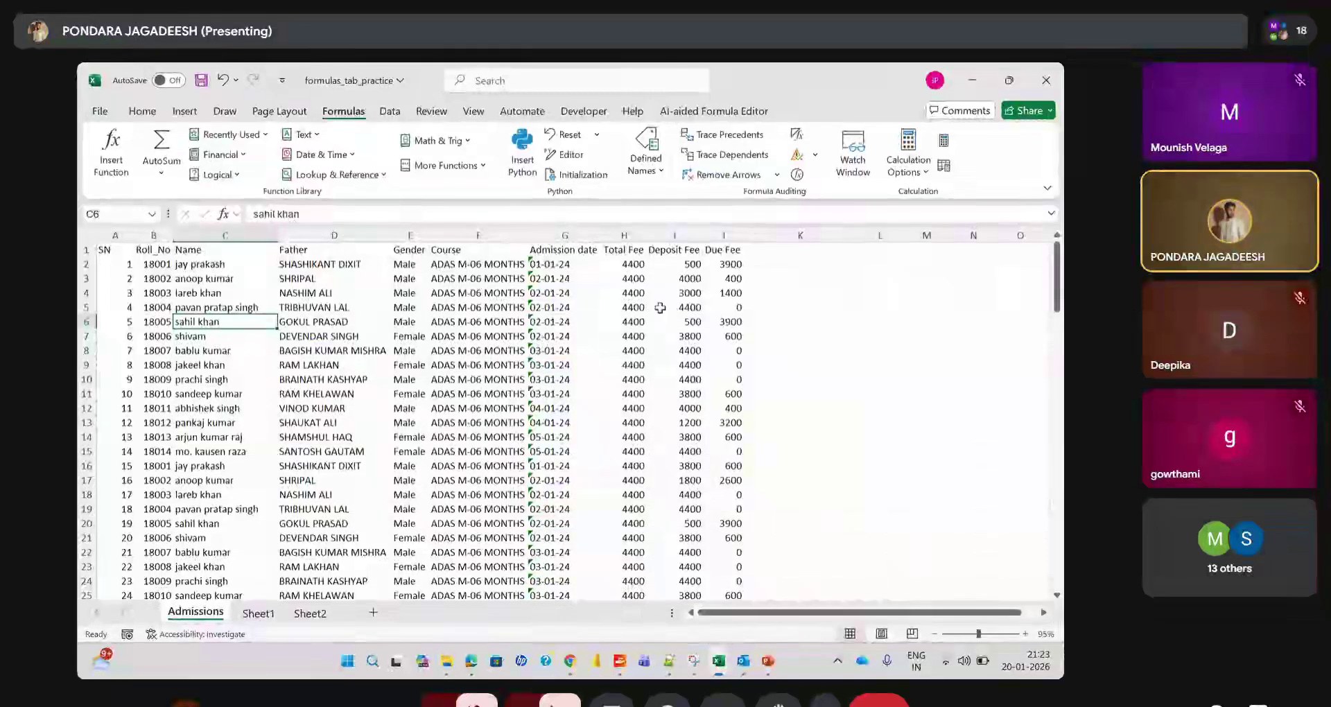
left_click(384, 175)
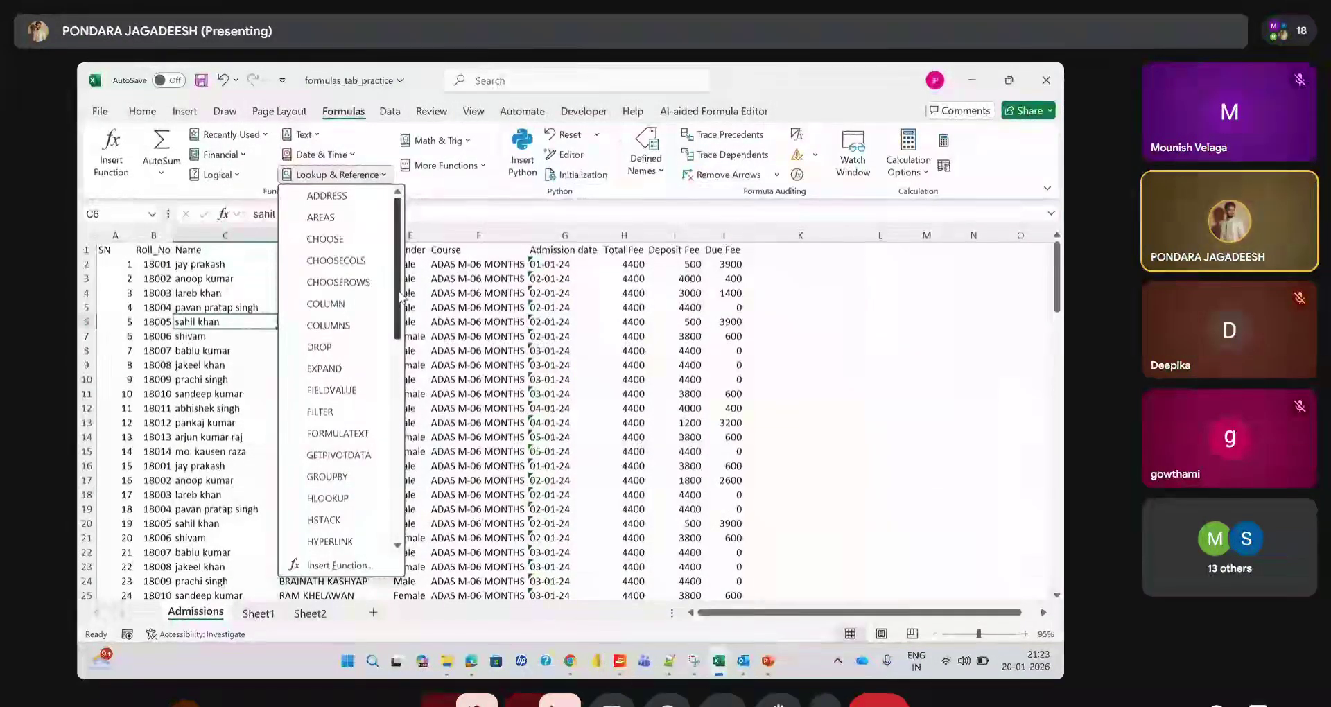
mouse_move(400, 296)
left_mouse_down()
mouse_move(416, 516)
mouse_move(405, 288)
left_mouse_up()
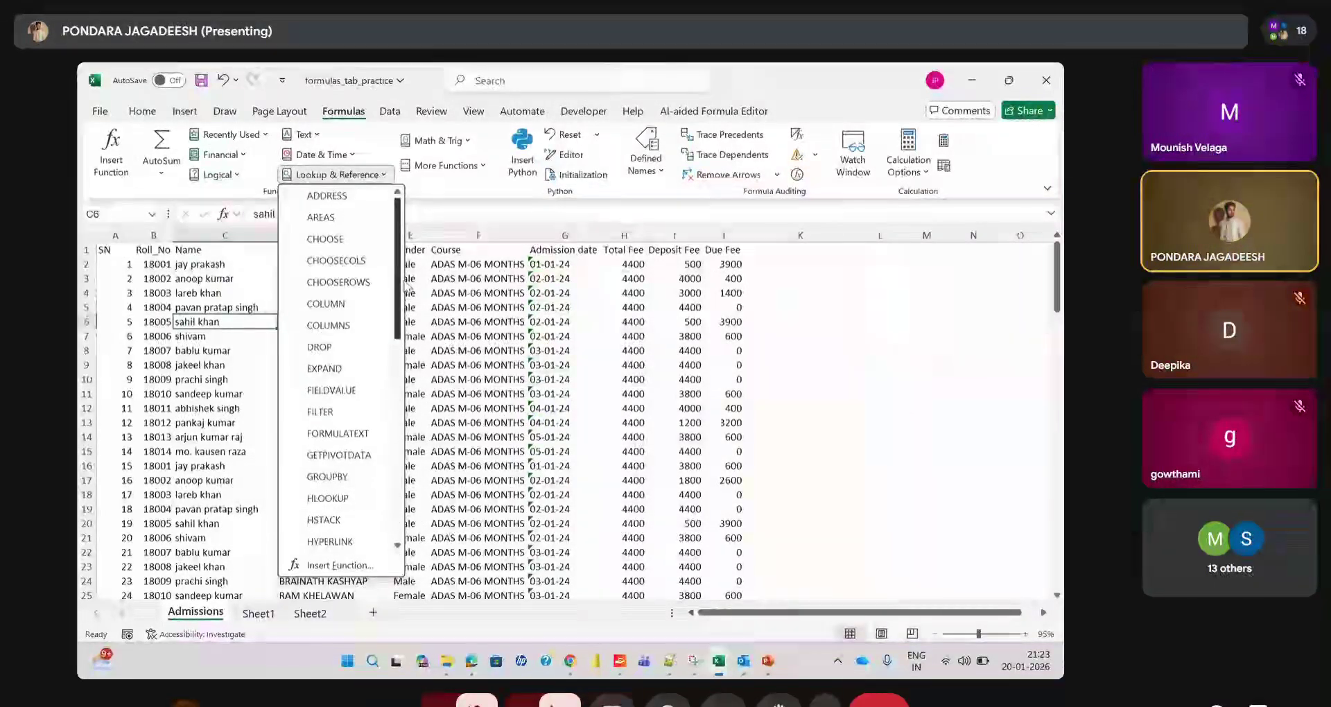
left_click(470, 265)
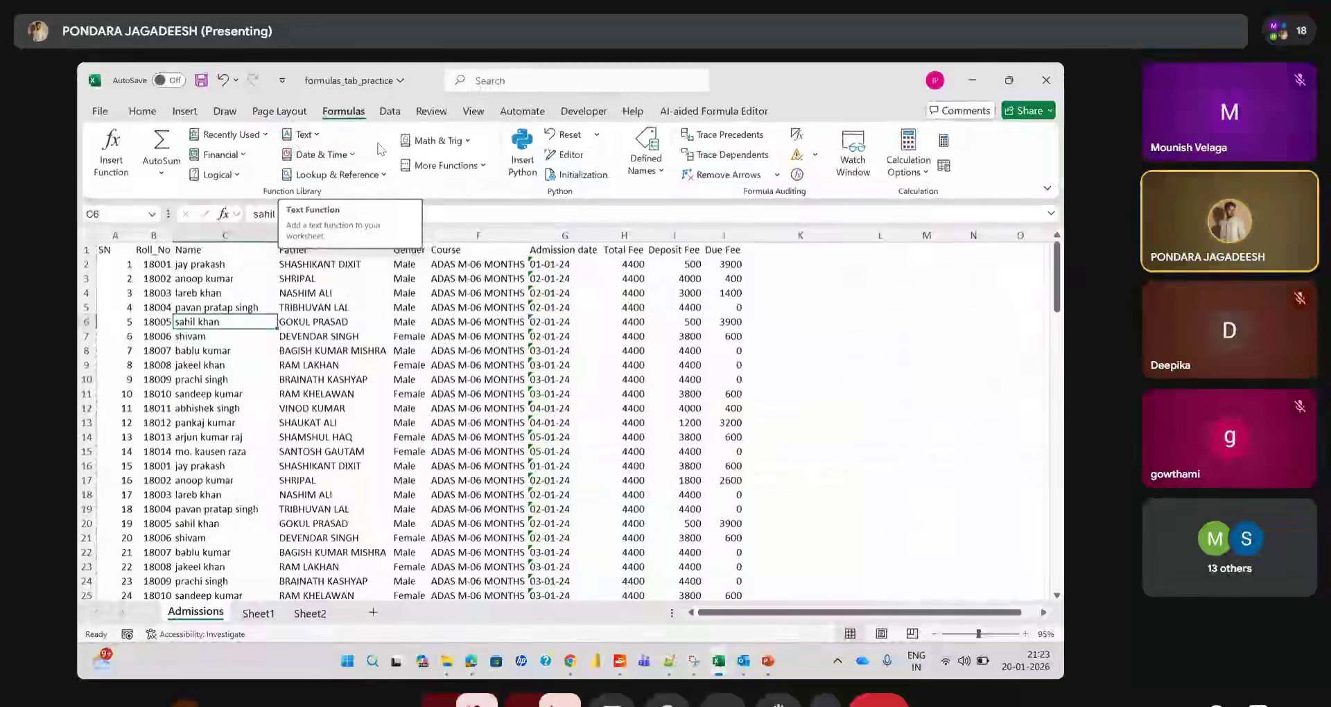
Preview the Math & Trig function LOG for C6 with numbers 100 and 1000, add base 2, and cancel without inserting it
left_click(459, 141)
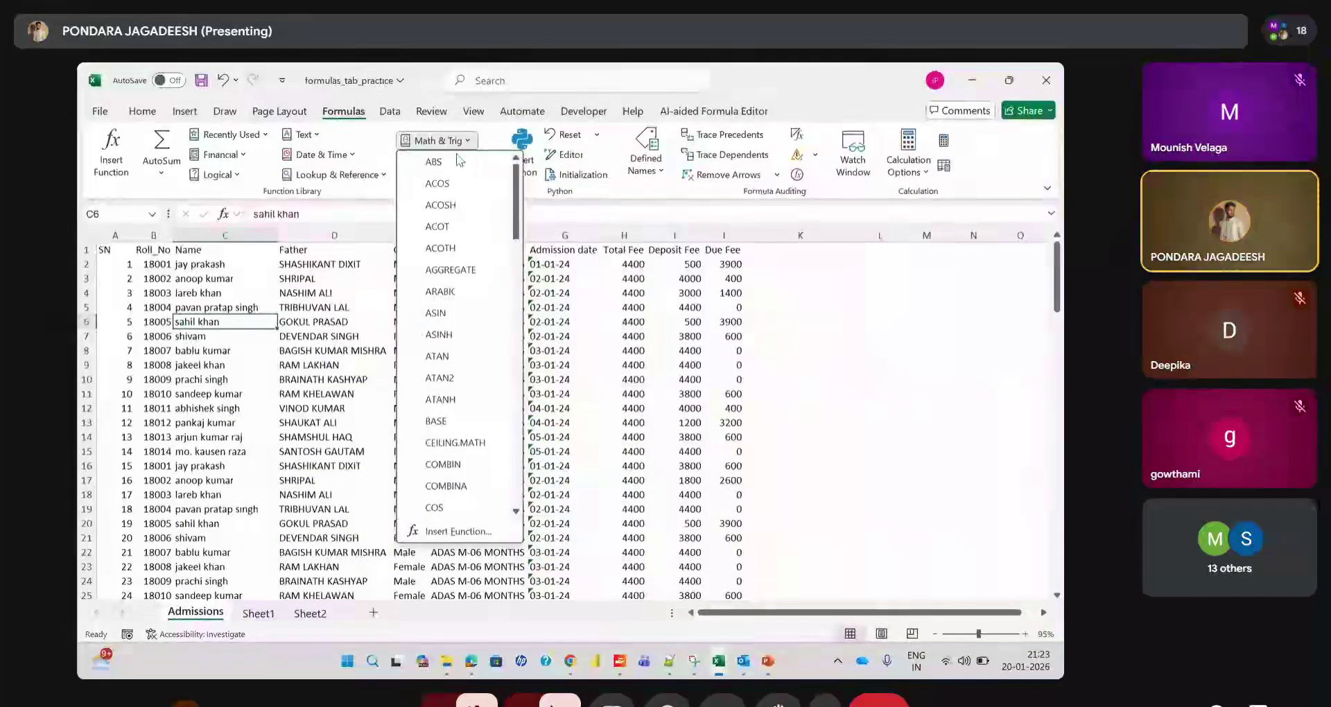
scroll(456, 357, "down", 8)
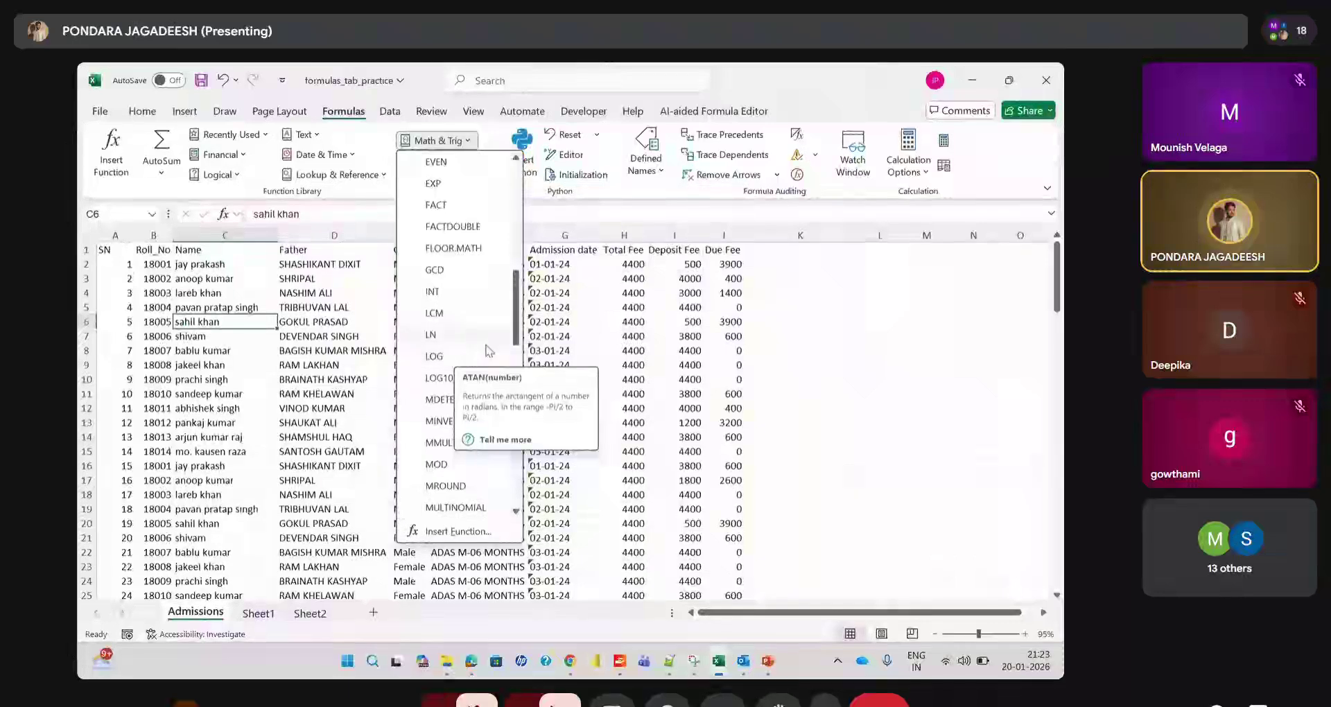
left_click(486, 353)
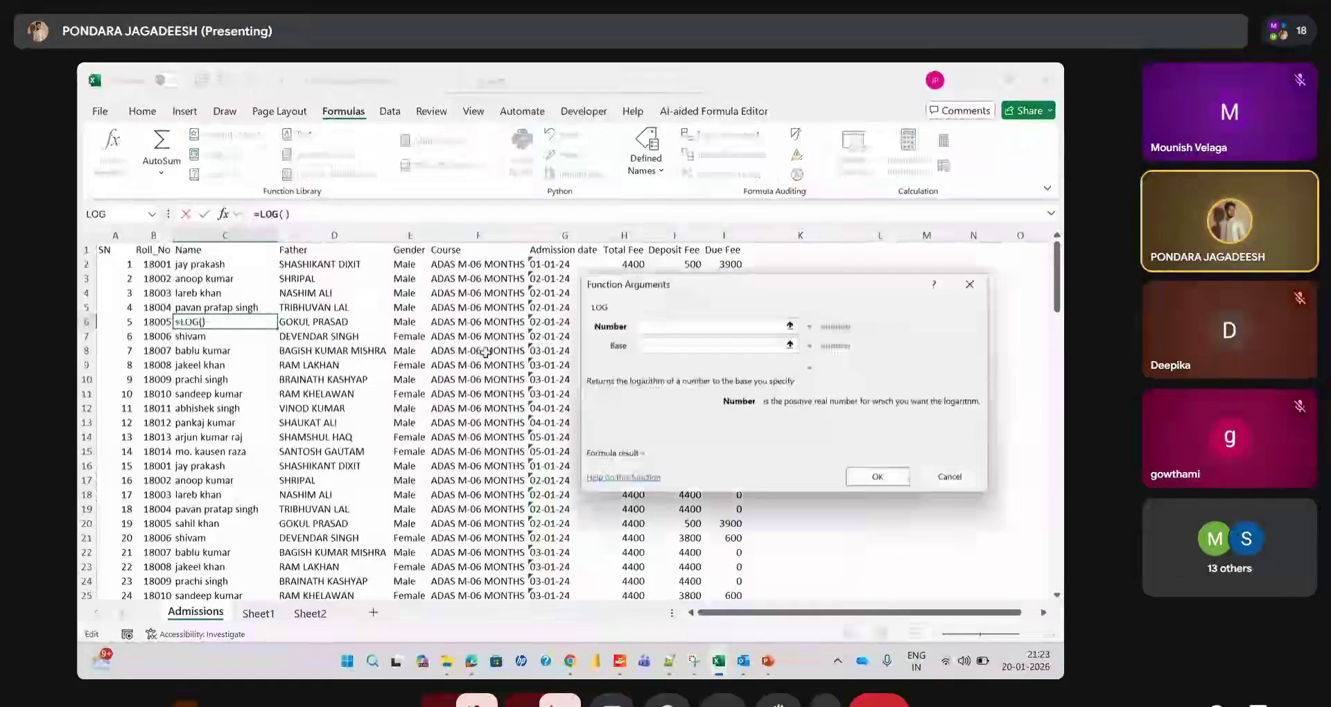
type("10")
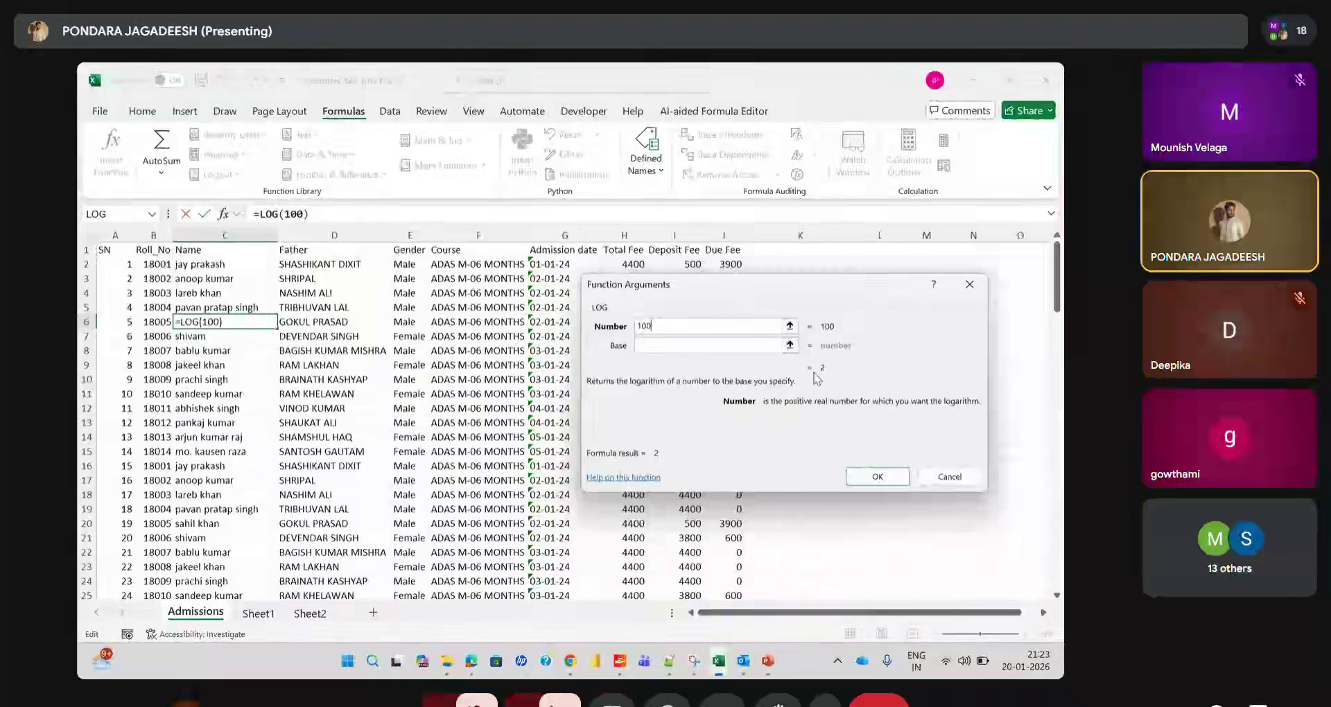
type("0")
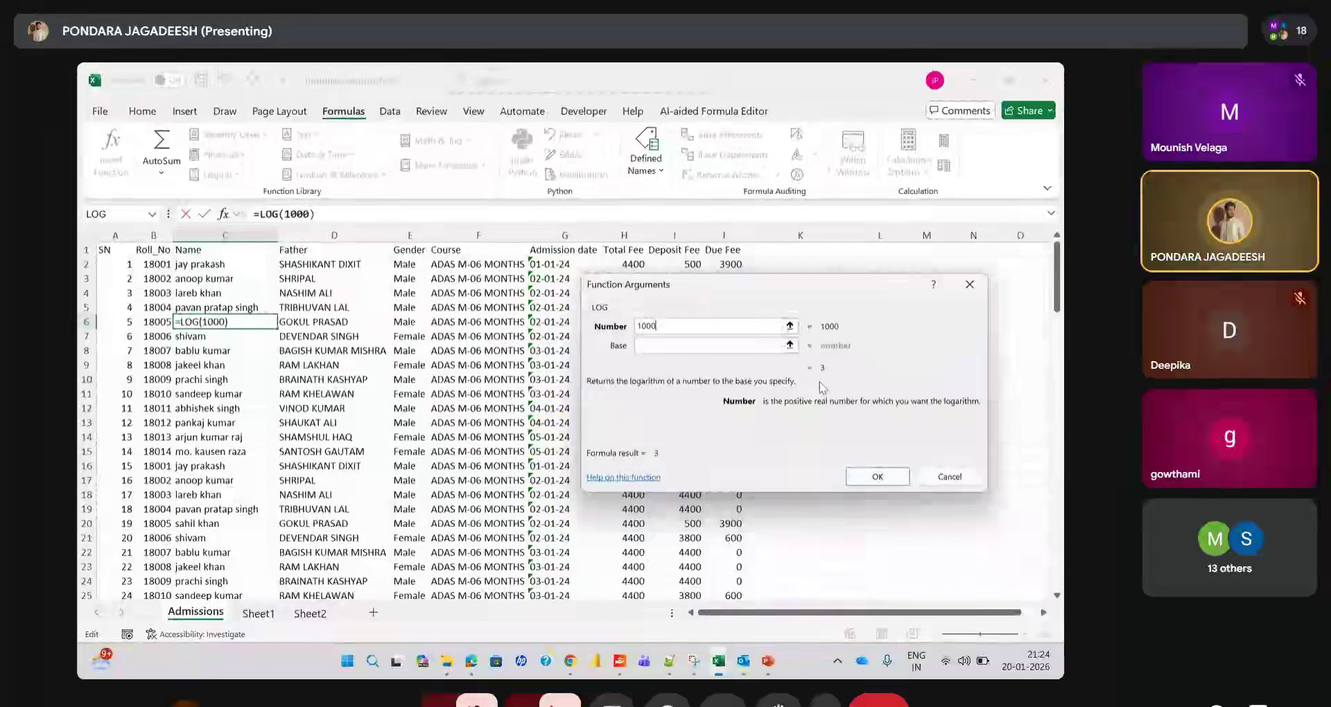
left_click(689, 343)
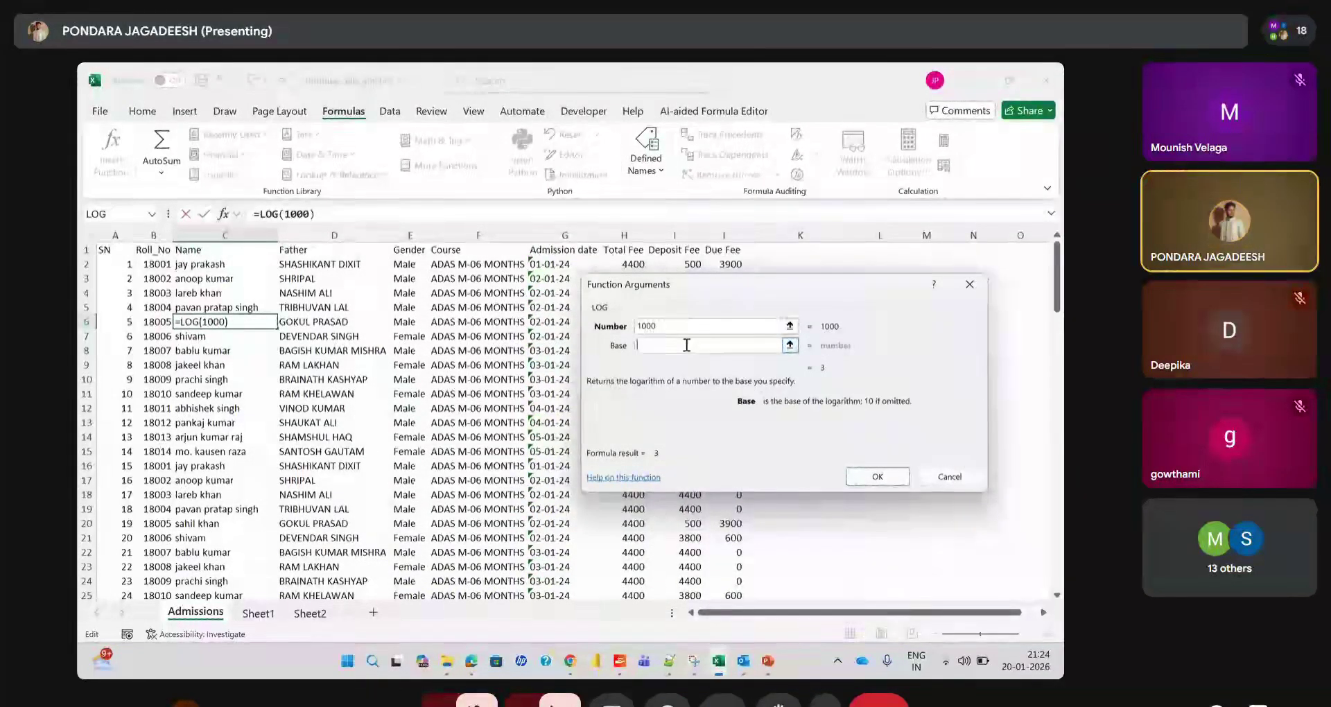
type("2")
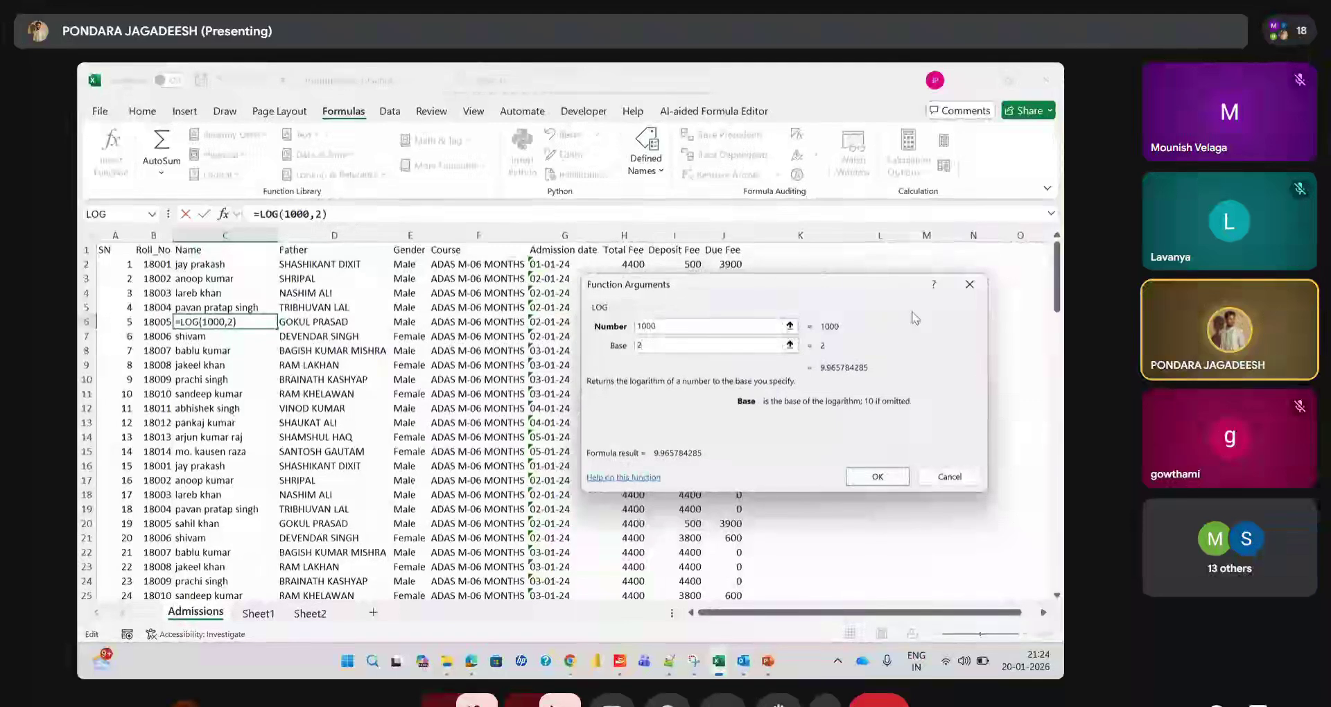
left_click(968, 284)
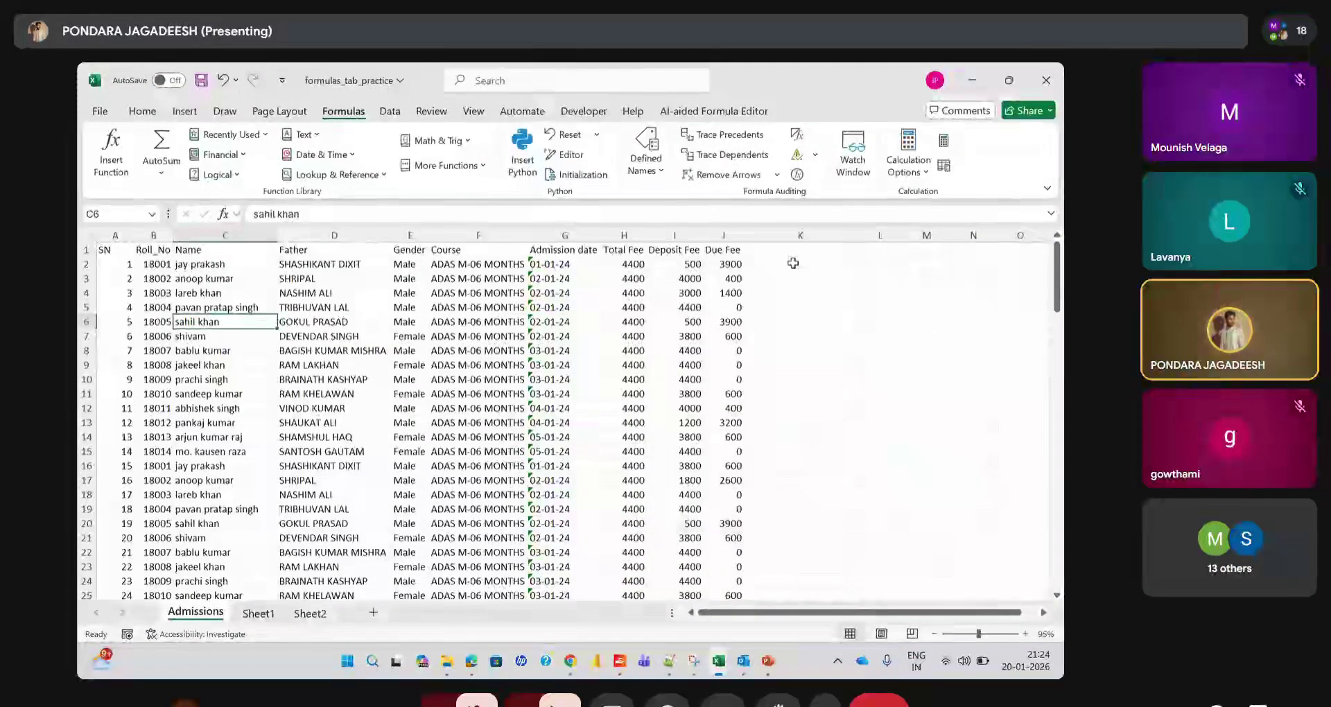
Preview the POWER function for C6 with number 5 raised to 2 and to 3, and cancel without inserting it
left_click(454, 141)
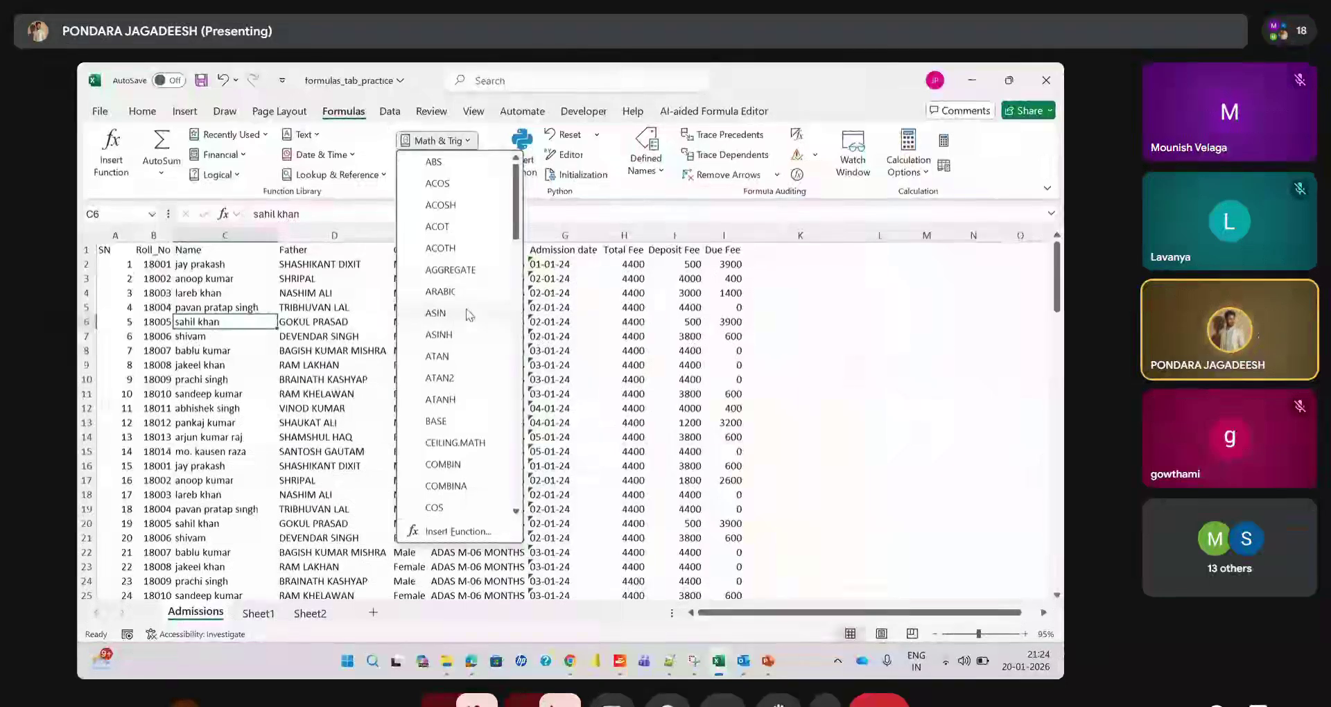
scroll(457, 333, "down", 12)
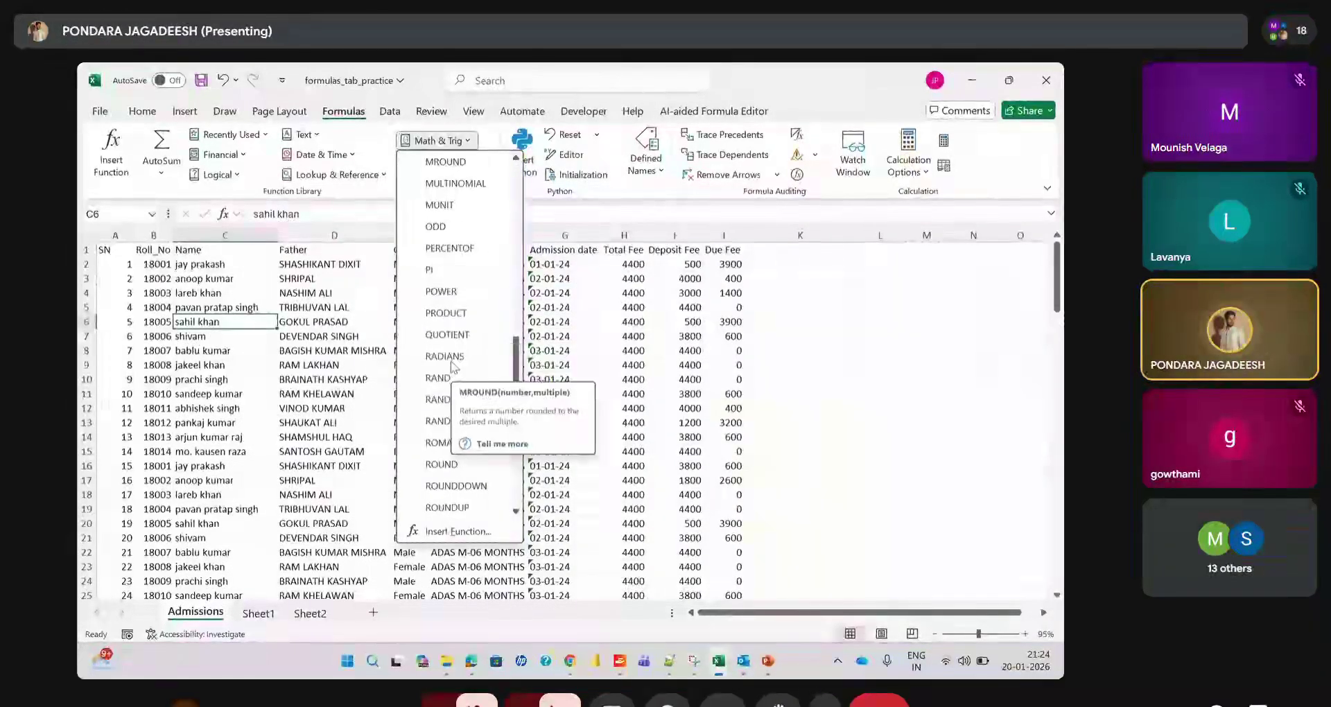
left_click(441, 291)
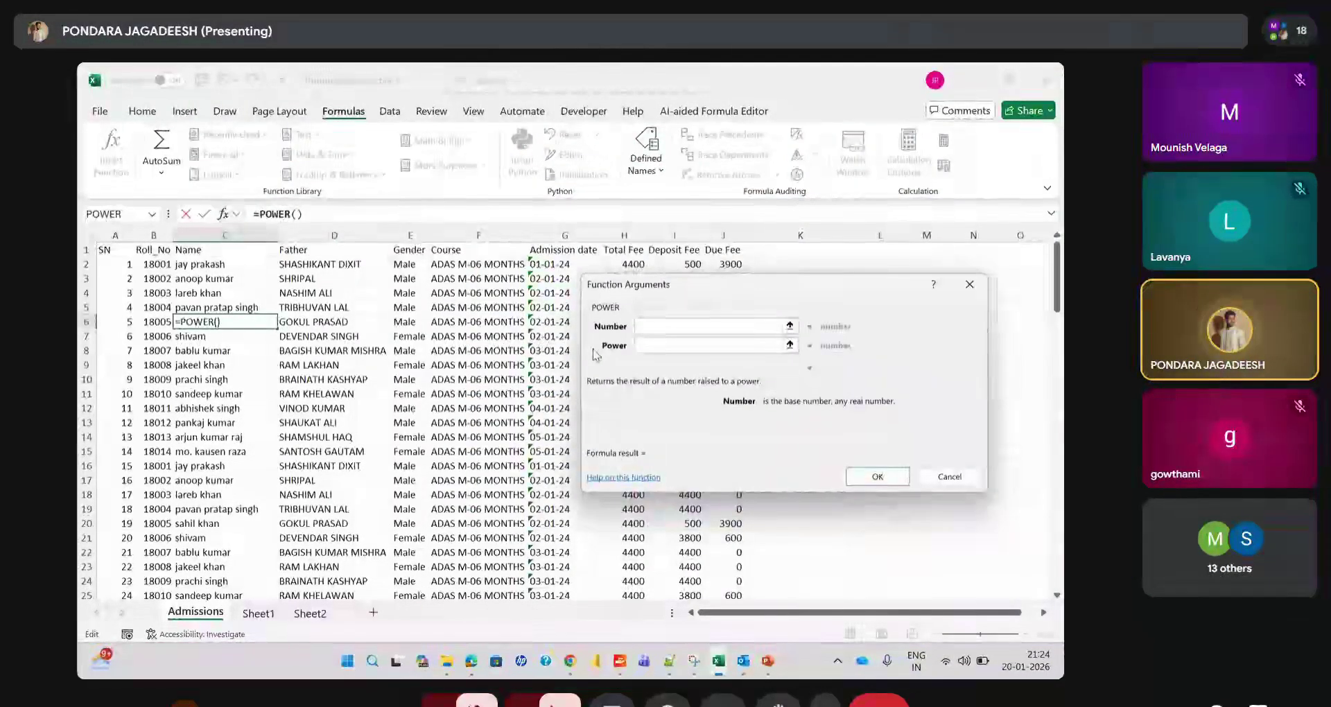
type("5")
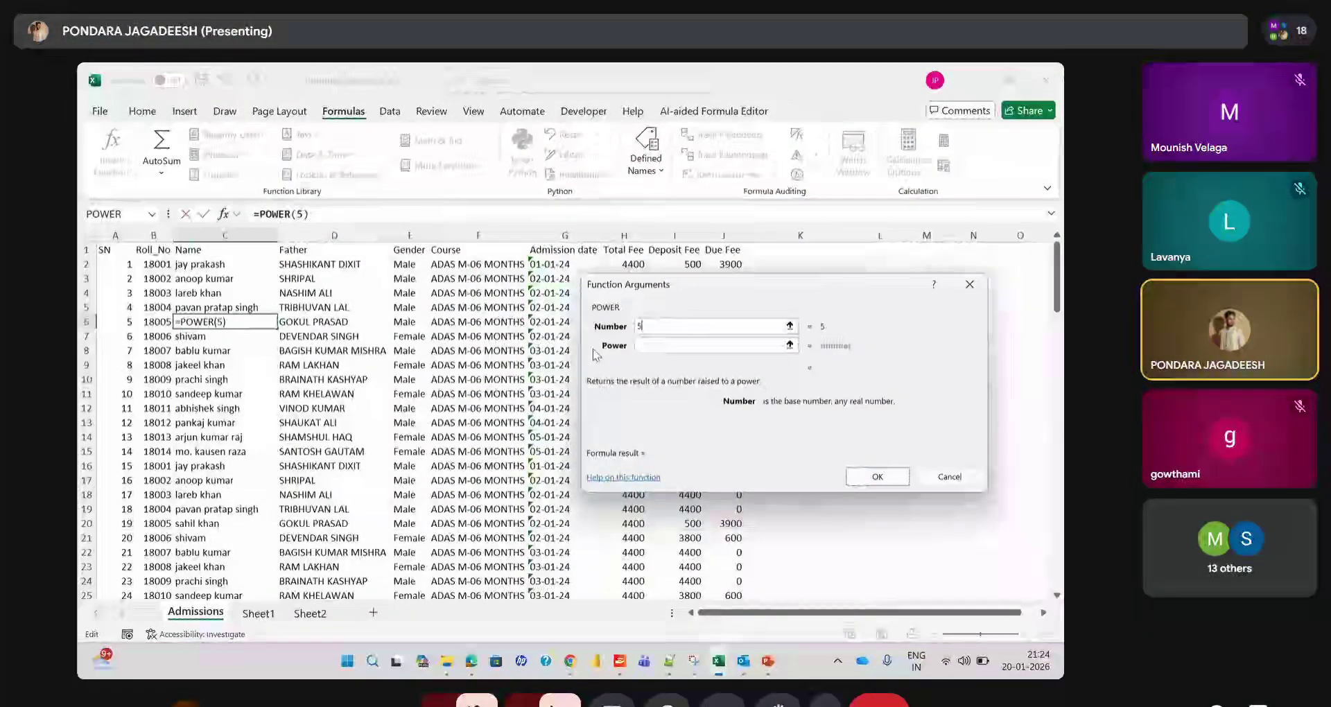
left_click(676, 347)
key("BackSpace")
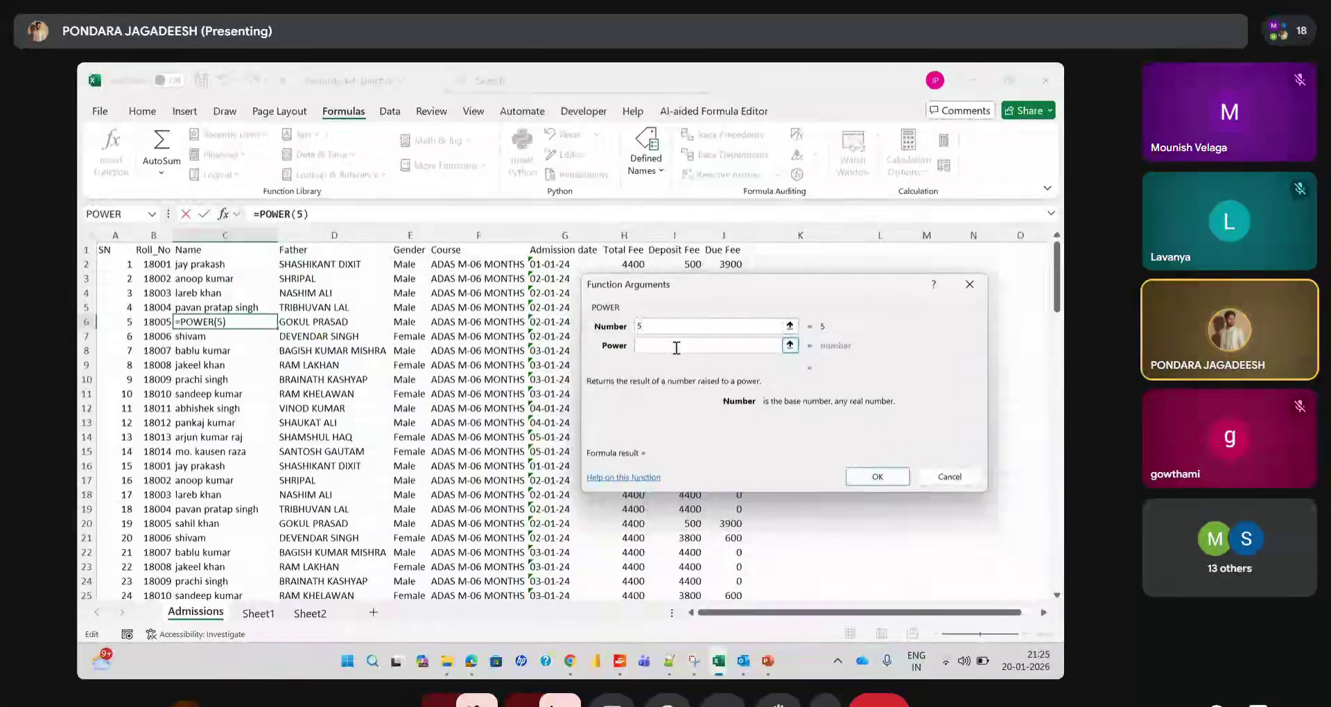
left_click(676, 346)
type("2")
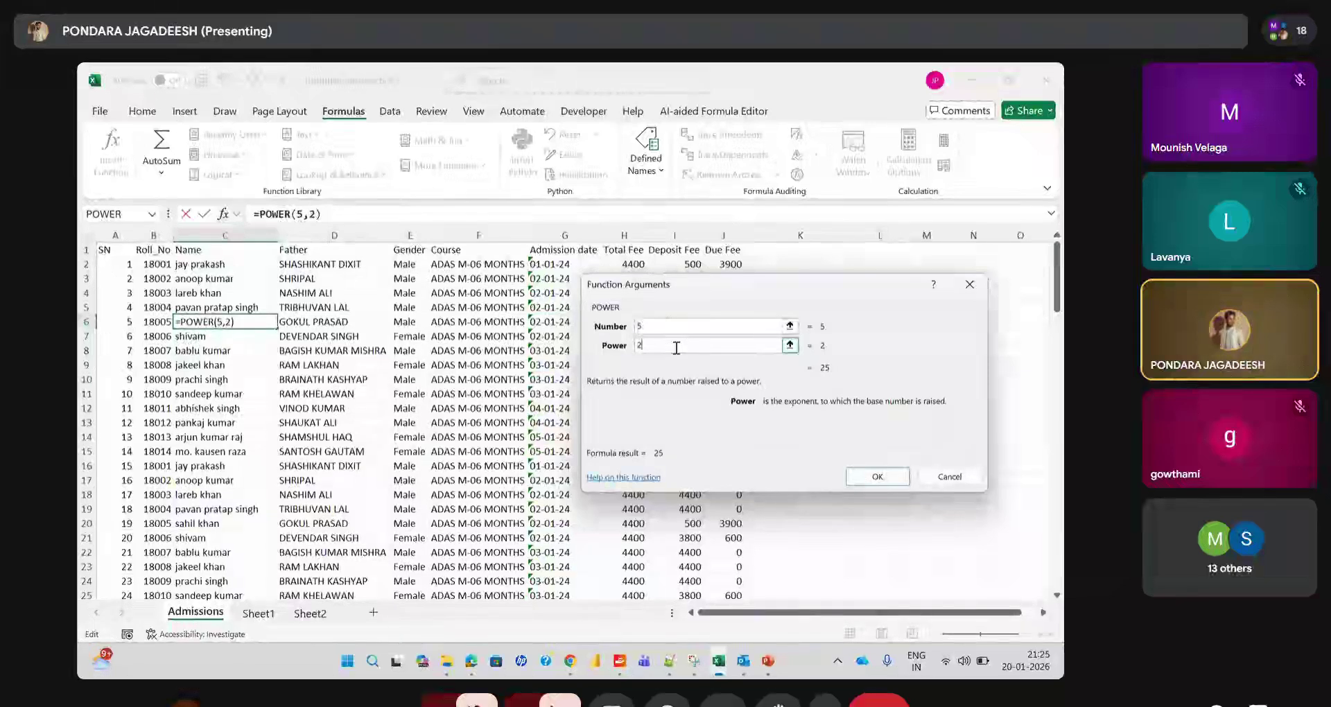
key("BackSpace")
type("3")
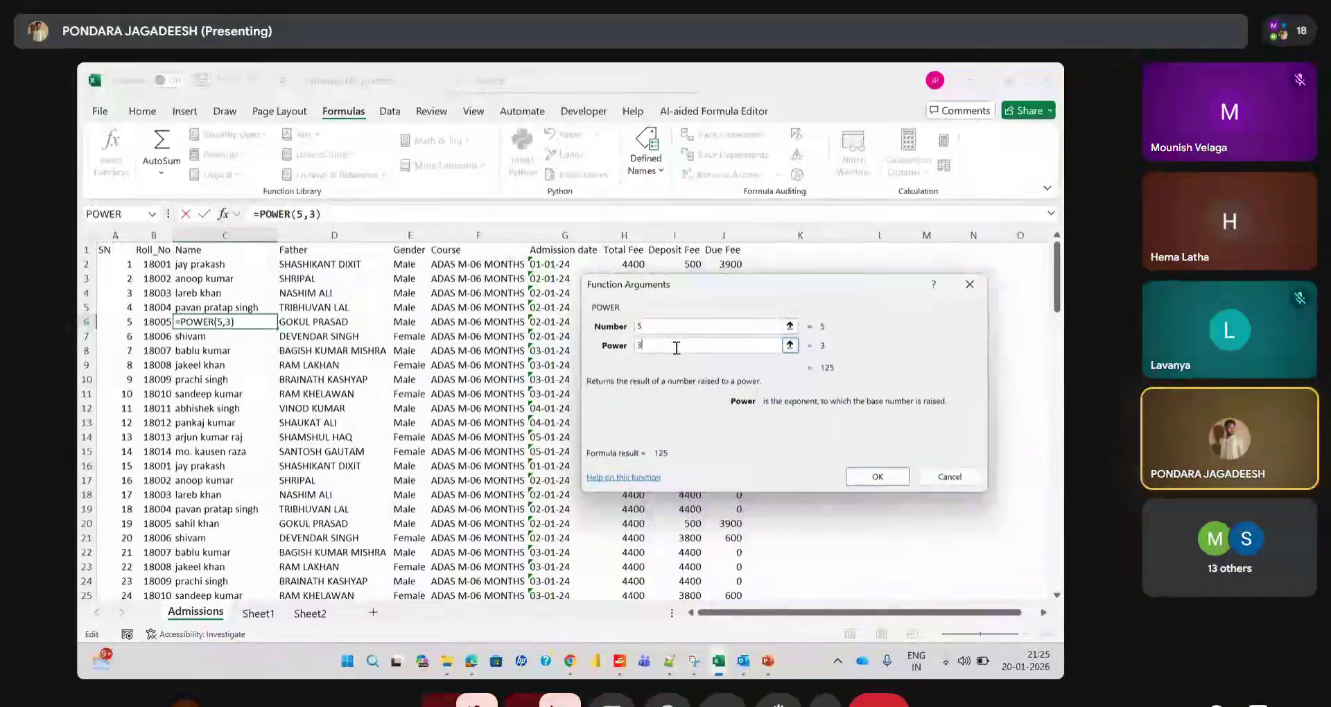
left_click(962, 294)
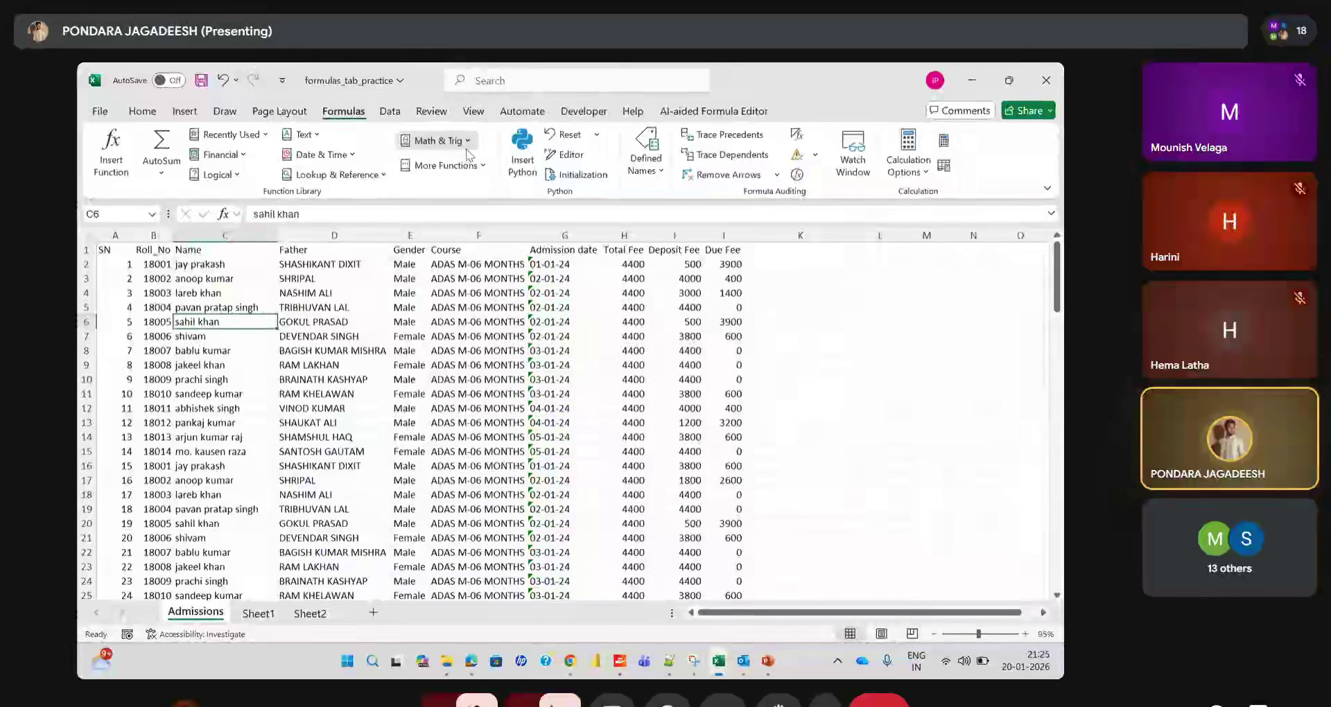
Browse the Math & Trig functions and preview SIN for C6 with the numbers 30 and 60
left_click(438, 140)
scroll(463, 353, "up", 2)
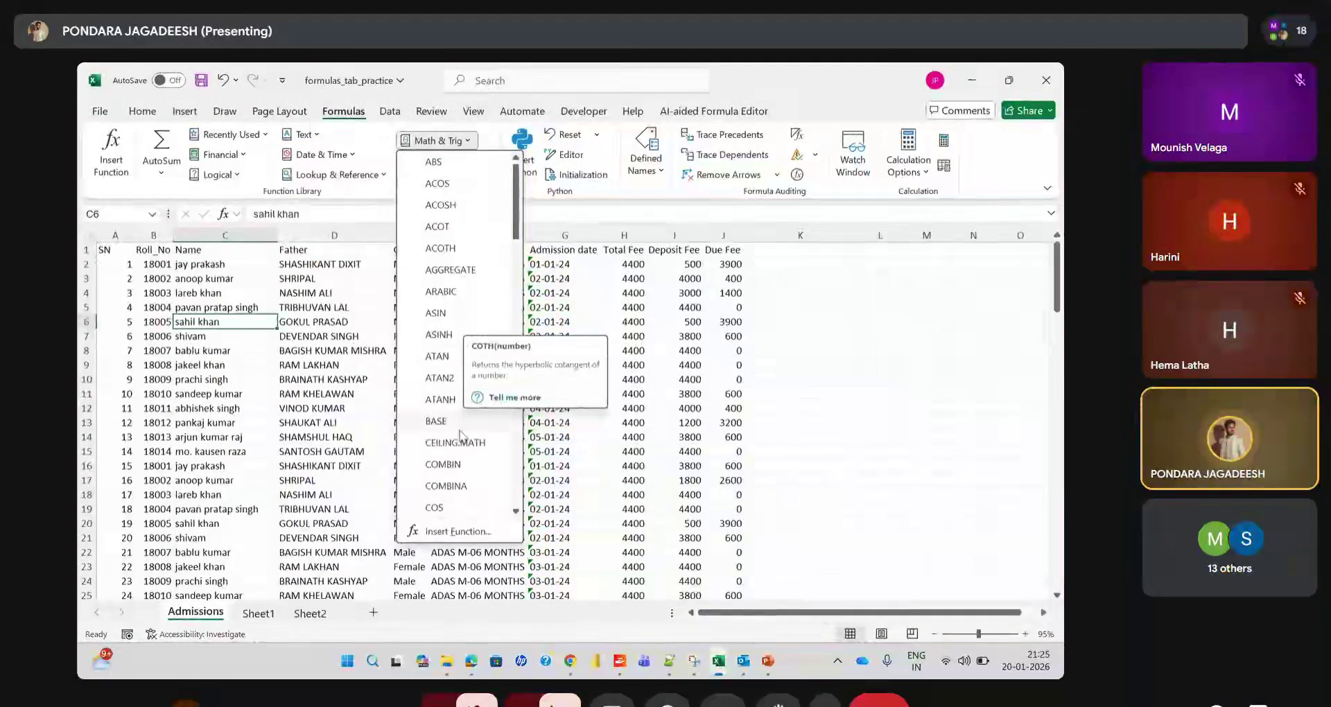
scroll(461, 435, "down", 8)
scroll(461, 435, "down", 8)
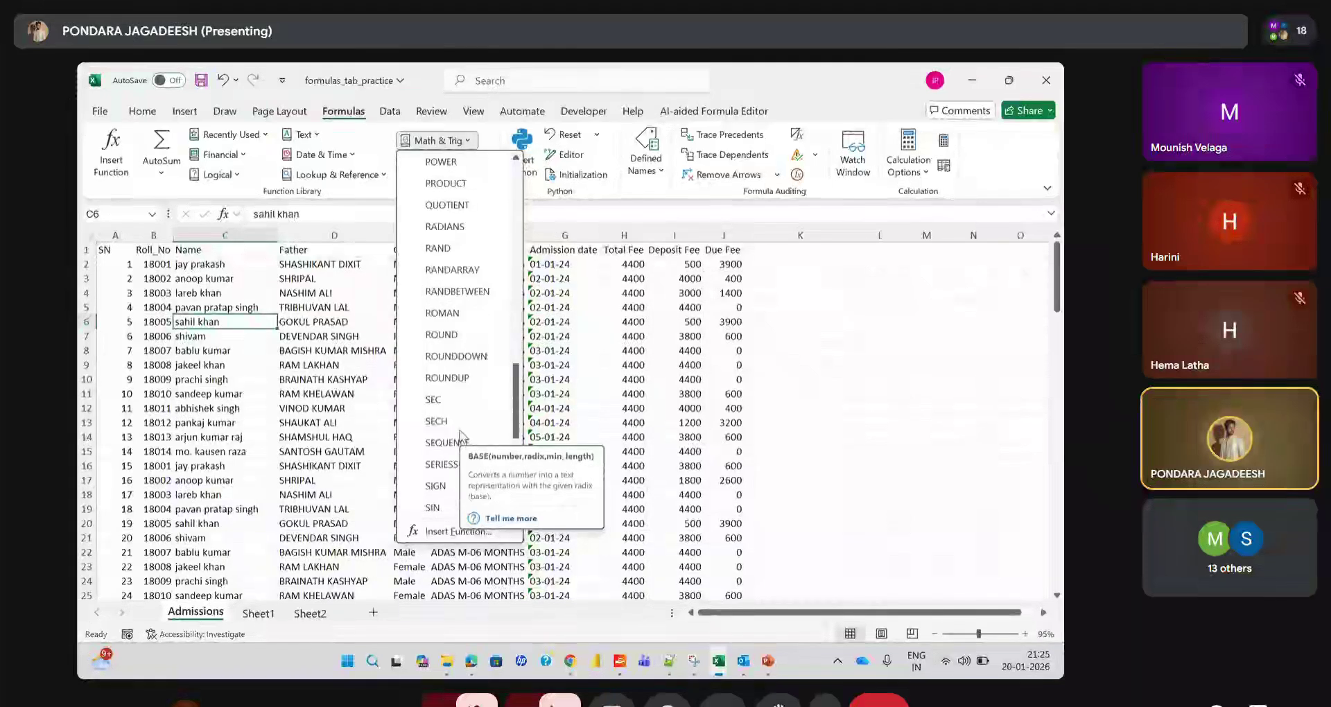
scroll(460, 436, "down", 3)
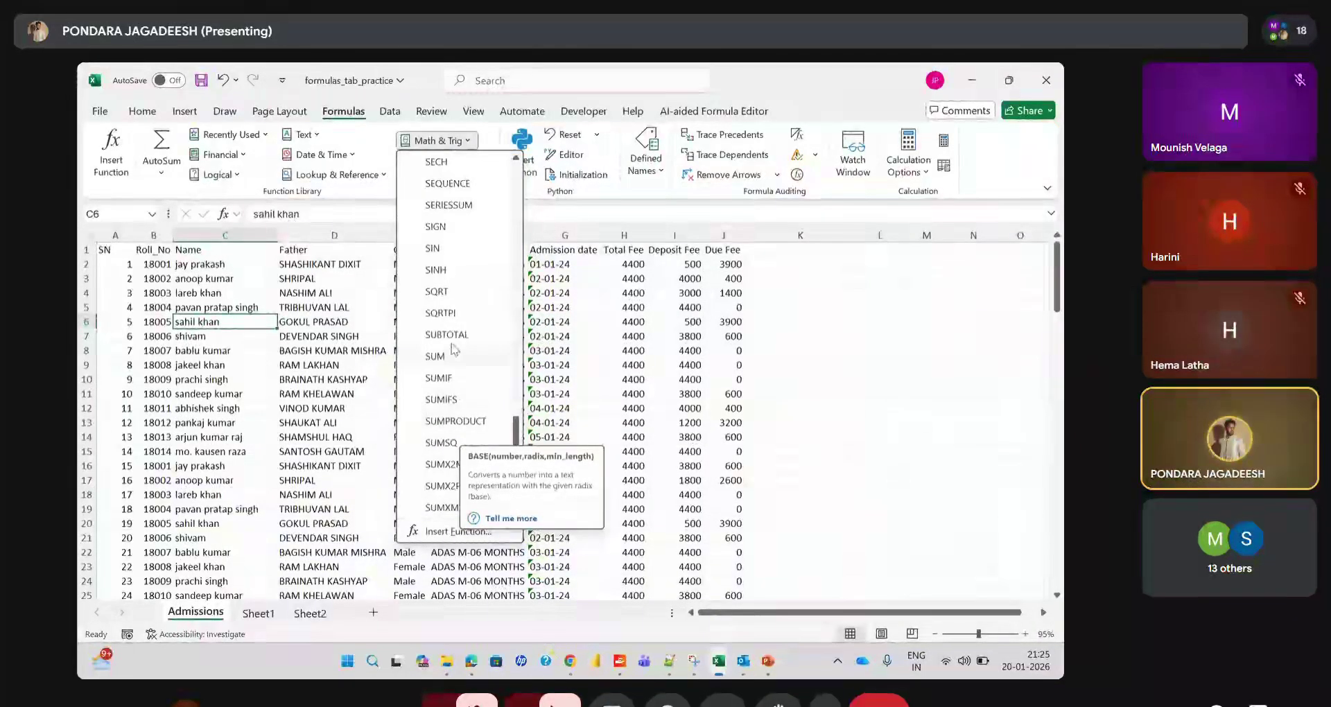
left_click(432, 249)
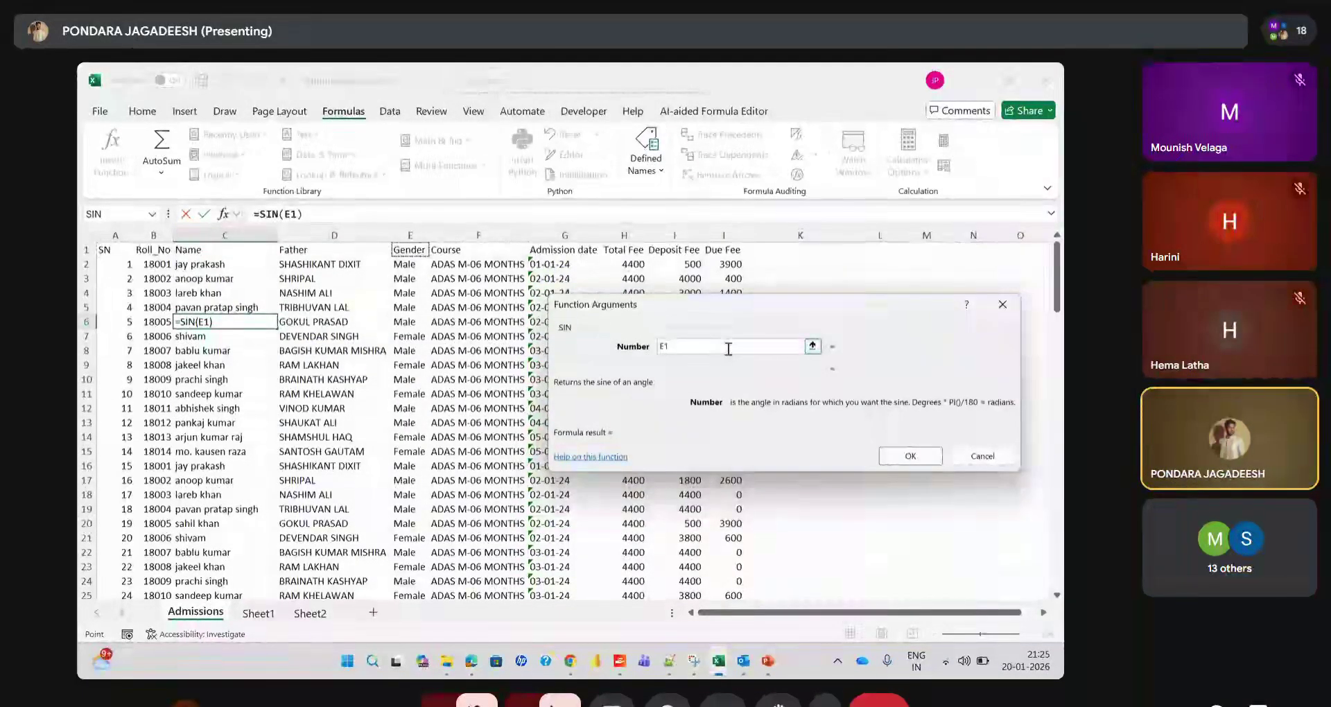
key("BackSpace")
key("BackSpace")
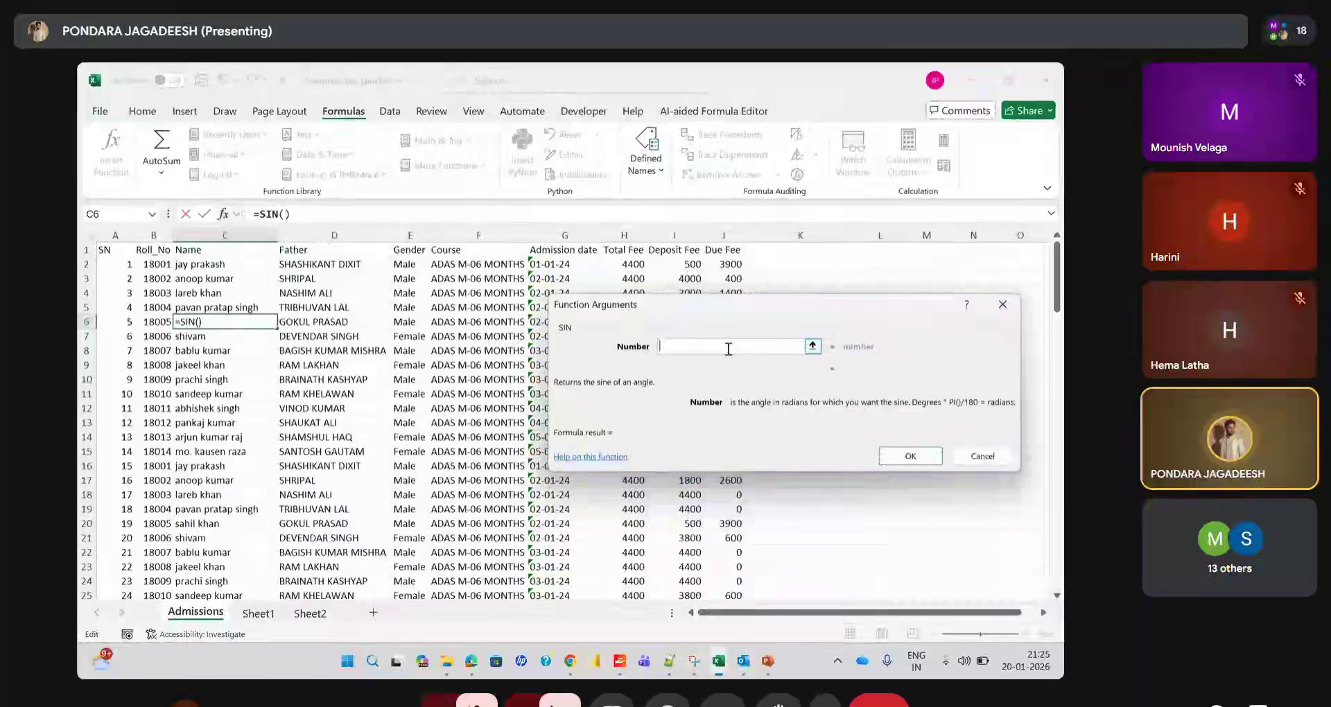
type("30")
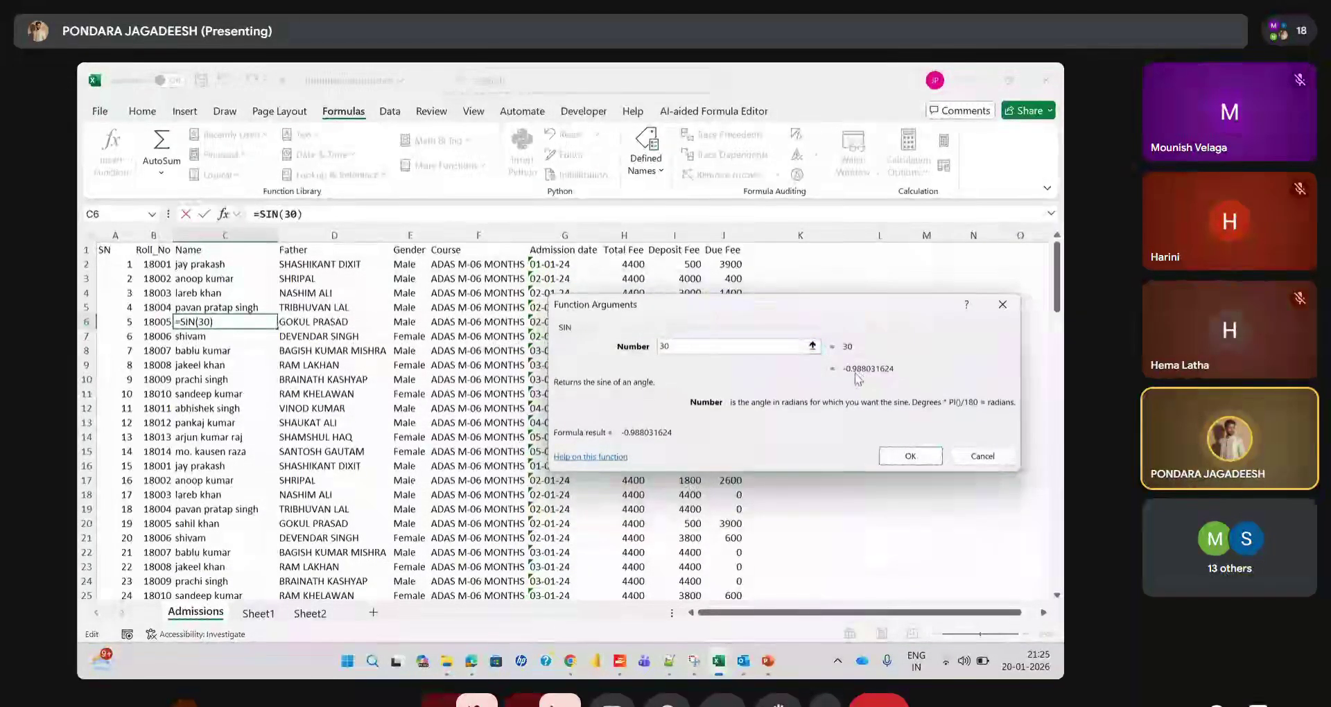
key("BackSpace")
key("BackSpace")
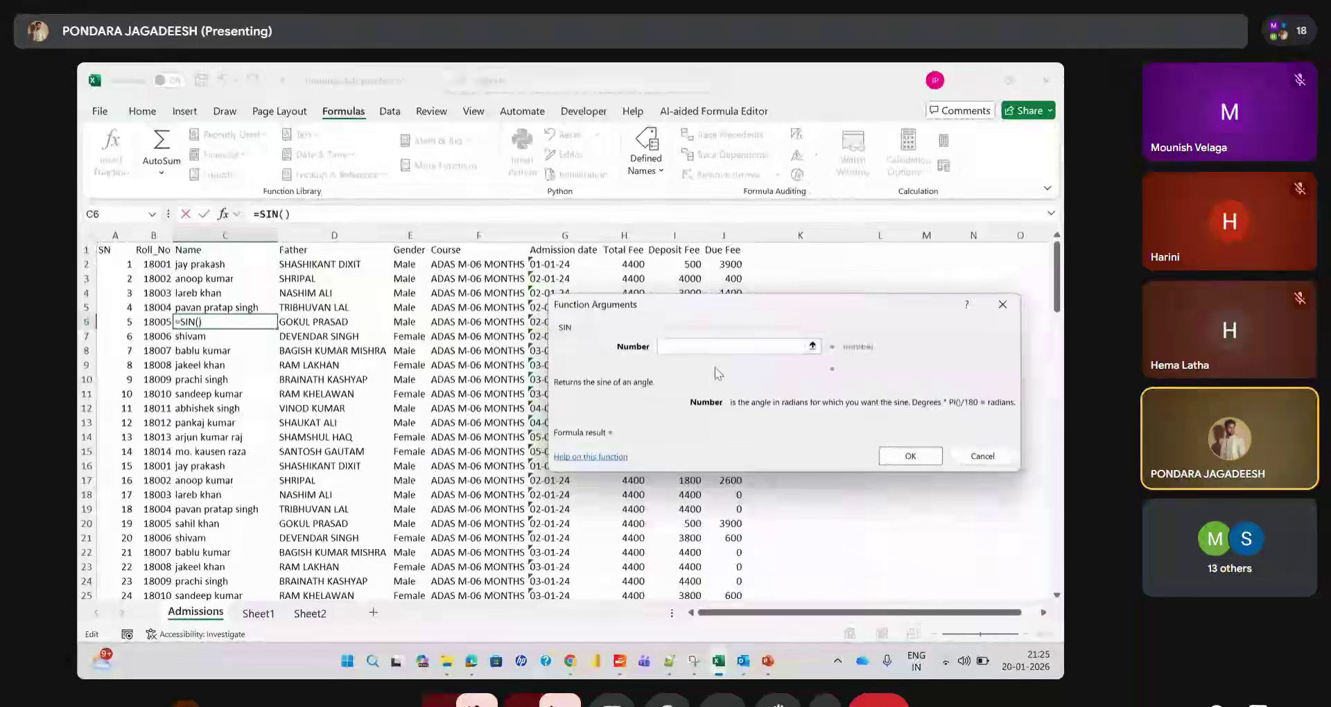
type("60")
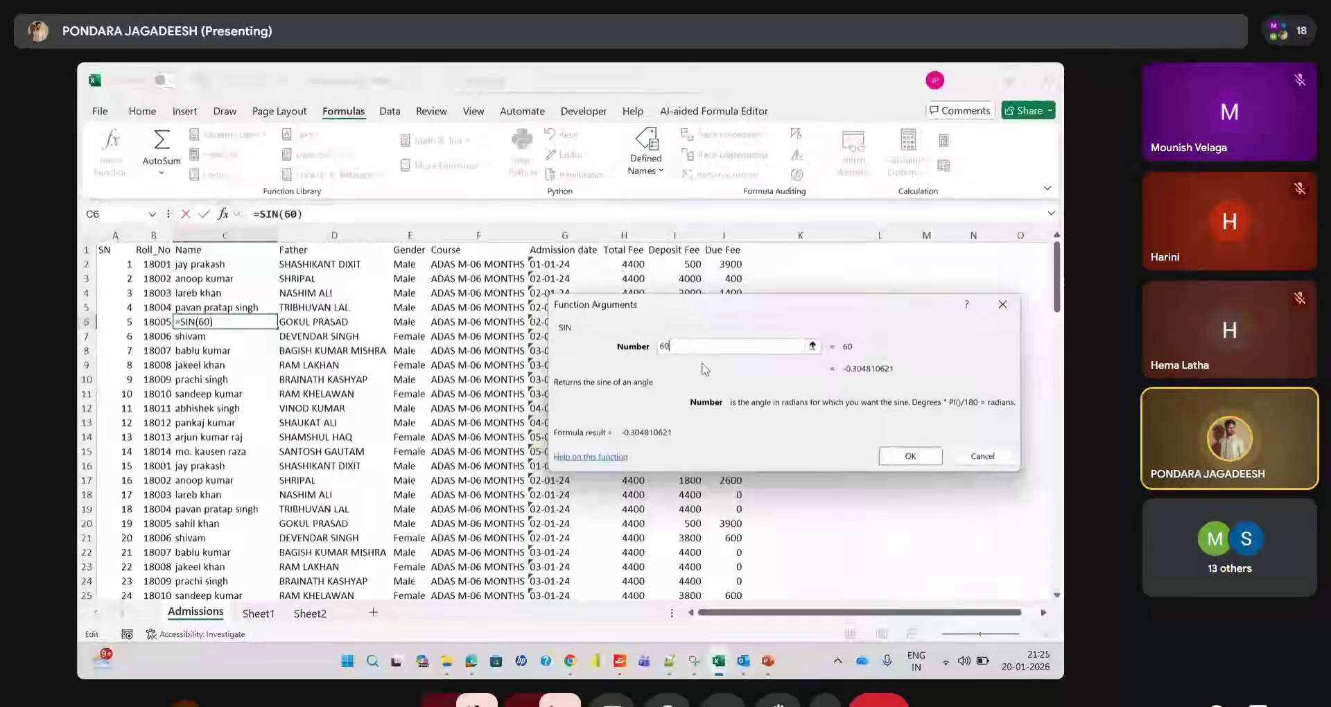
Switch to Chrome and search Google in a new tab for "CHANDRAYAN GRAPHS TRIGNOMMETRY"
left_click(575, 662)
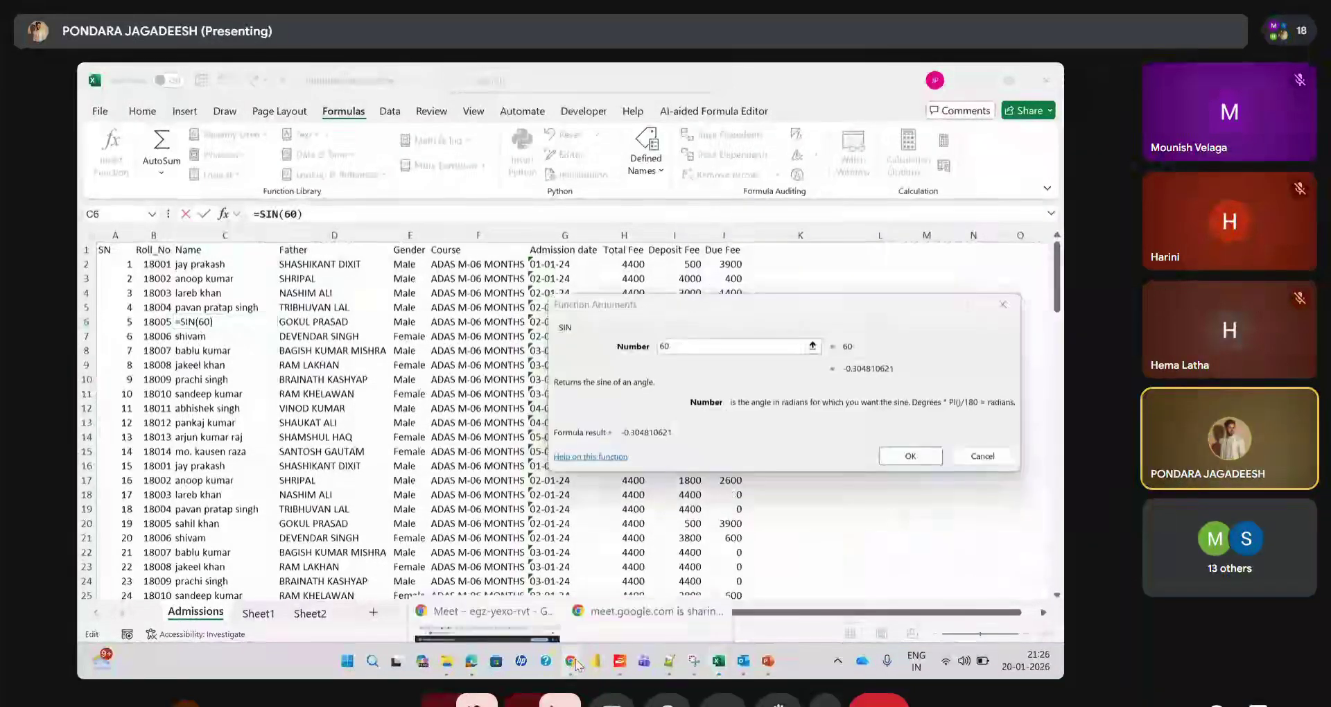
left_click(487, 617)
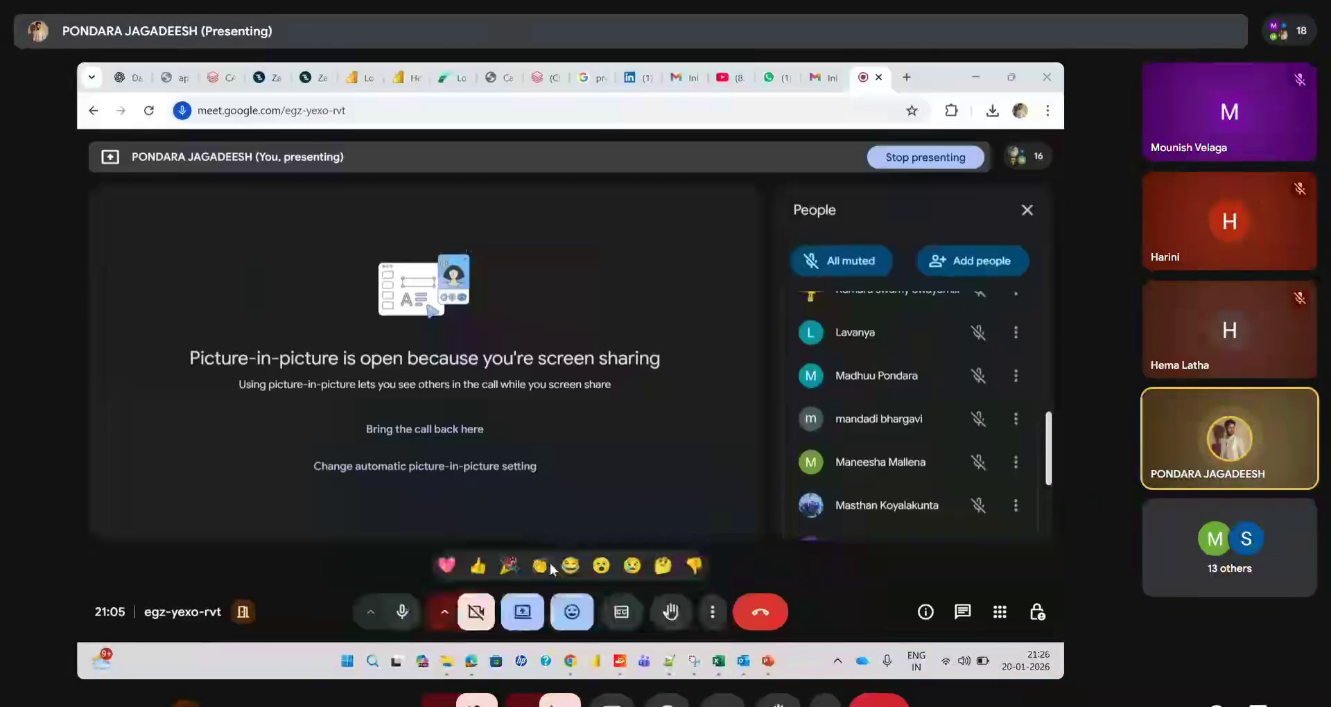
left_click(911, 65)
type("CHAN")
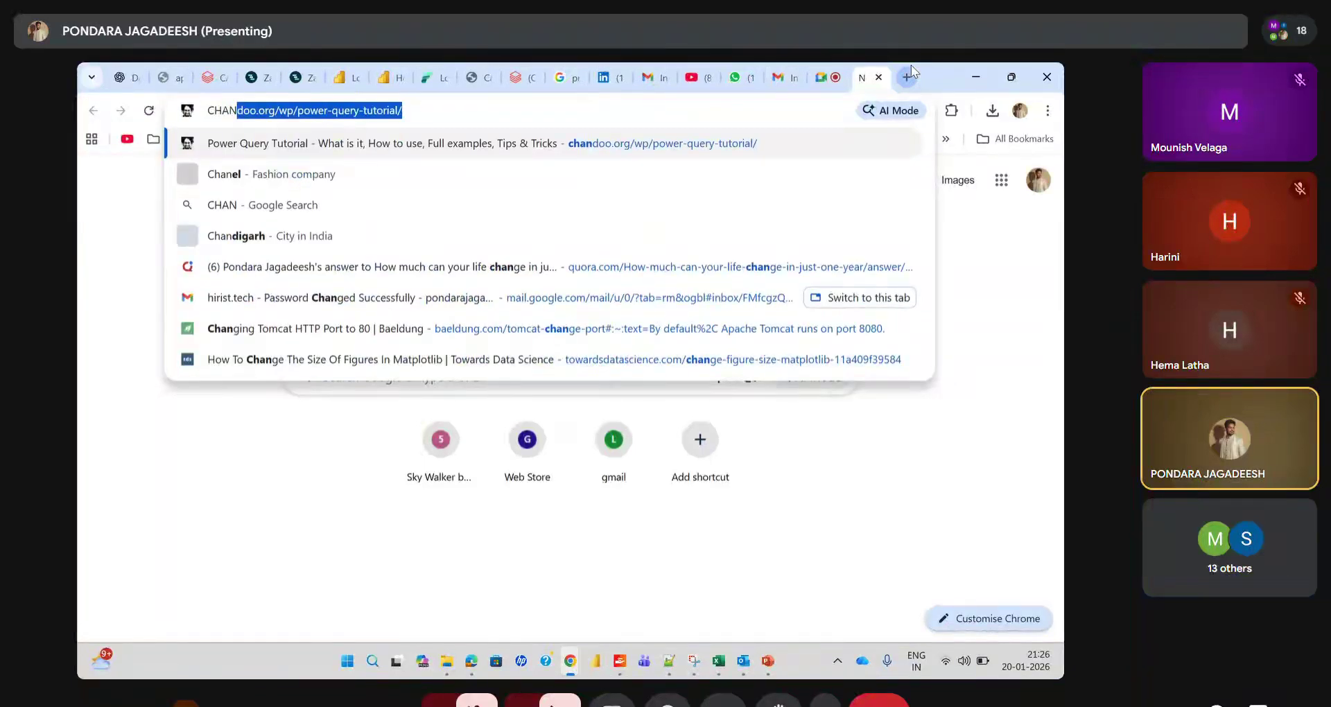
type("DRAYAN G")
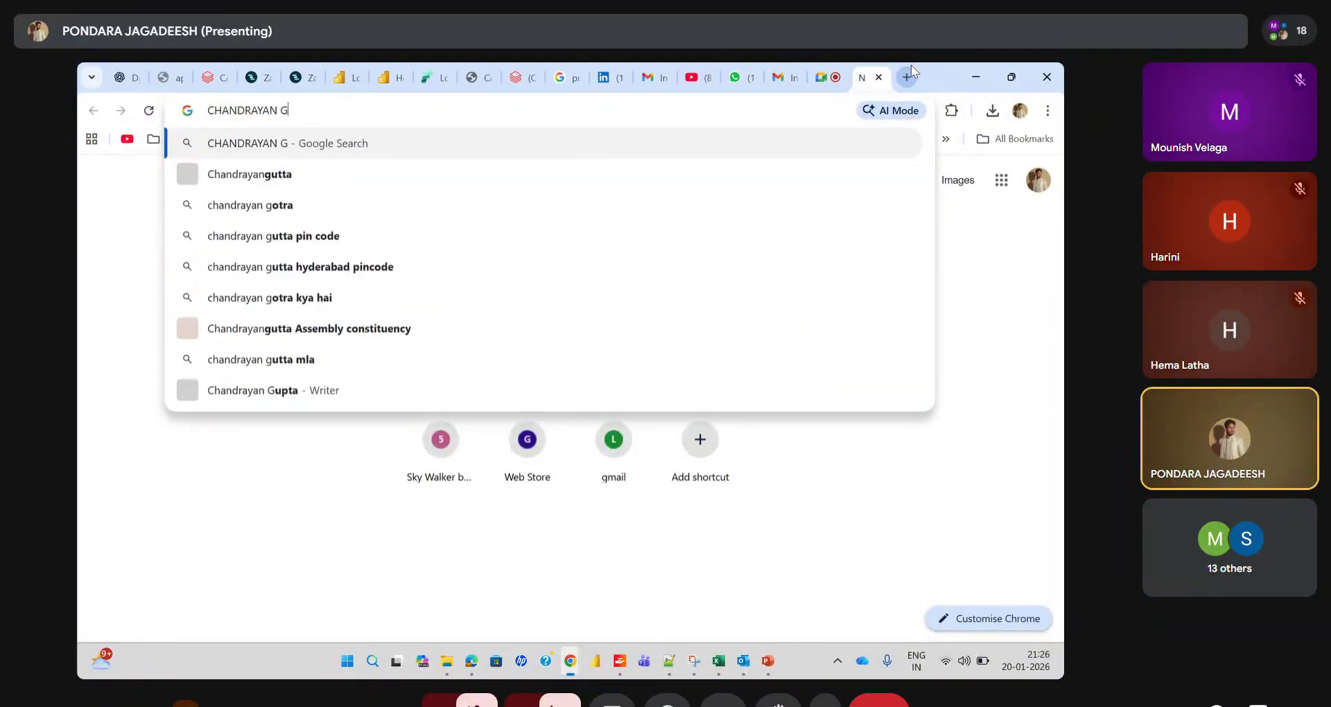
type("RAPOHS")
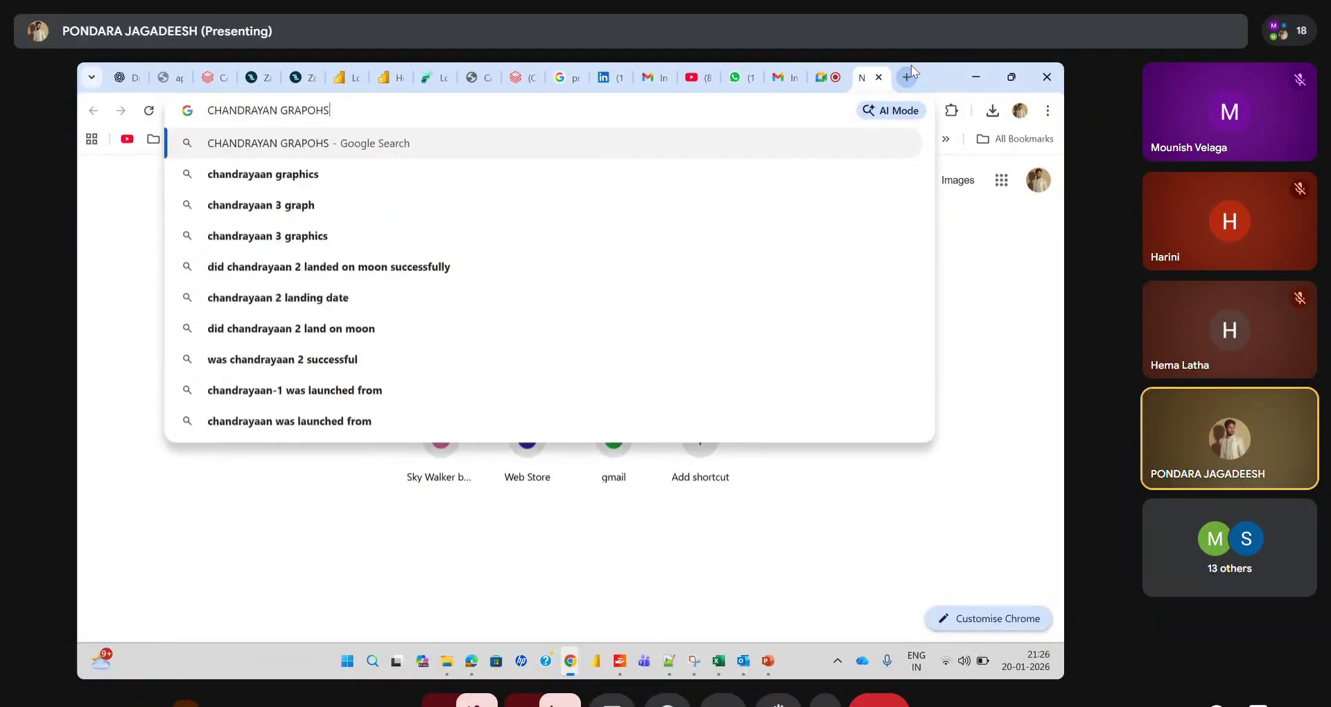
key("BackSpace")
key("BackSpace")
key("BackSpace")
type("HS S")
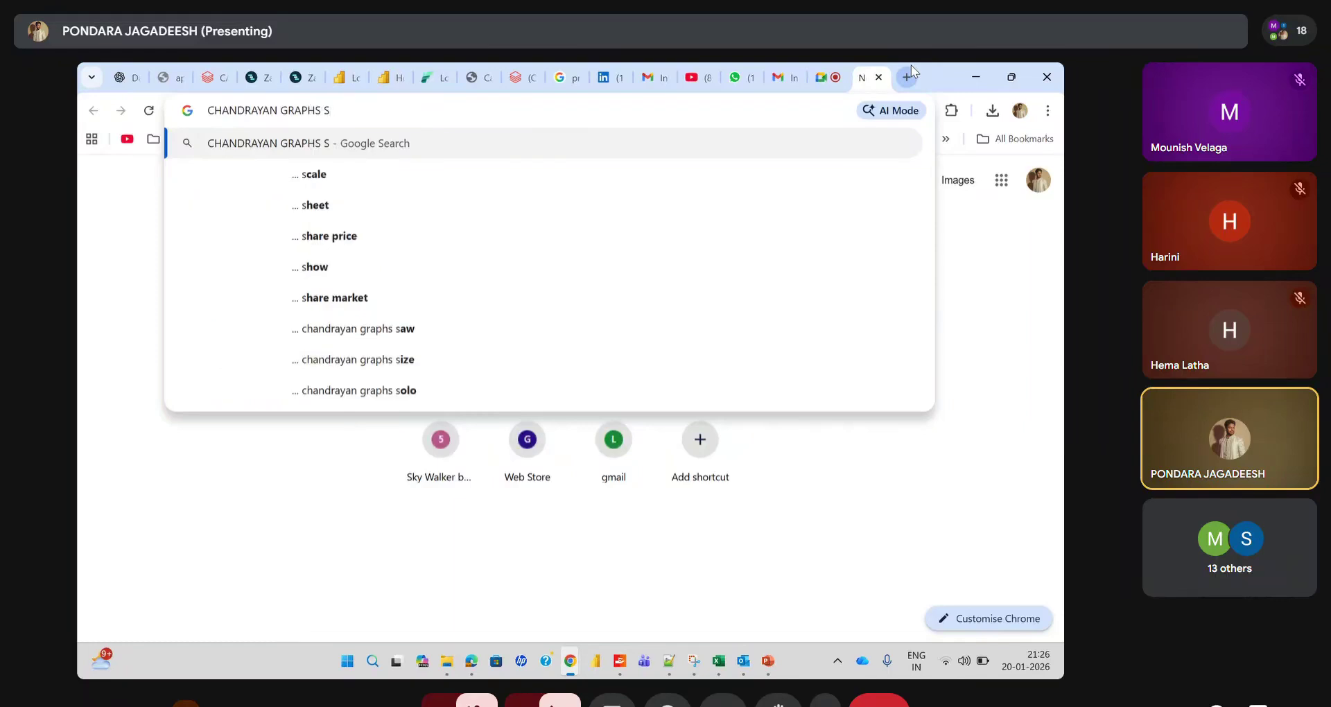
key("BackSpace")
type("TRIGNM")
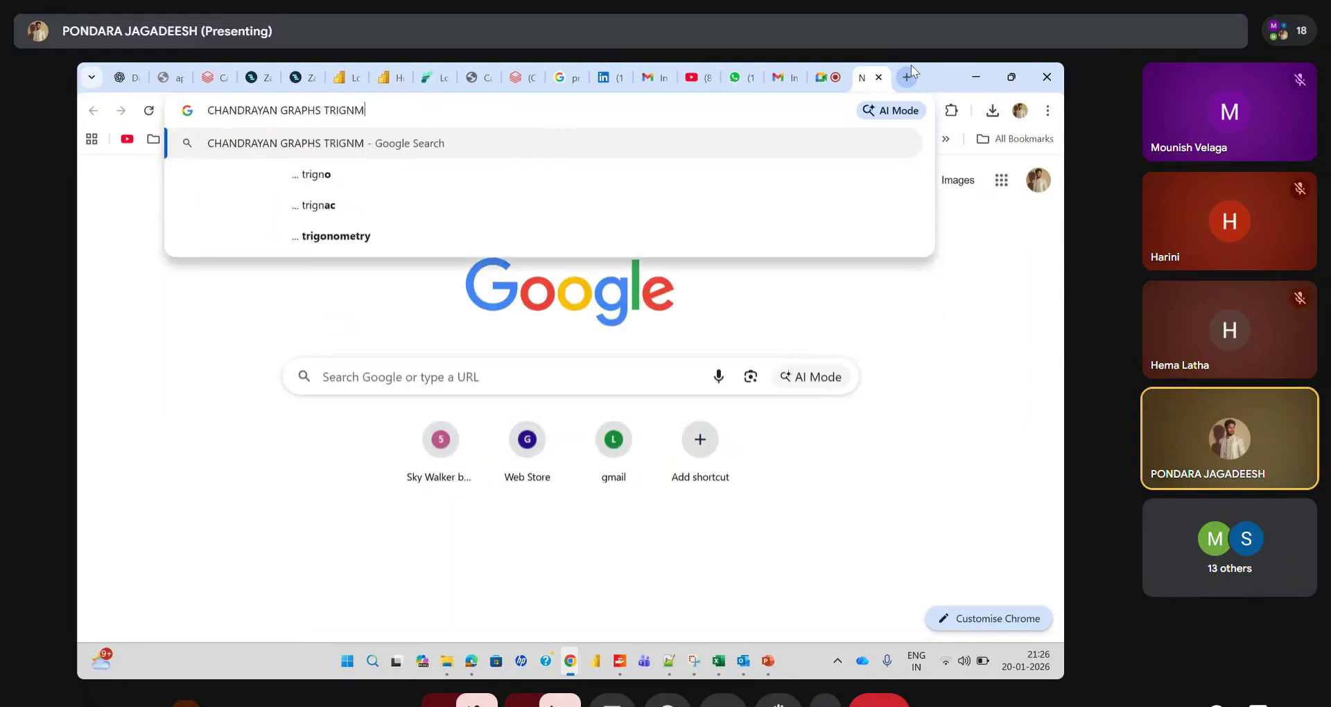
key("BackSpace")
type("OMME")
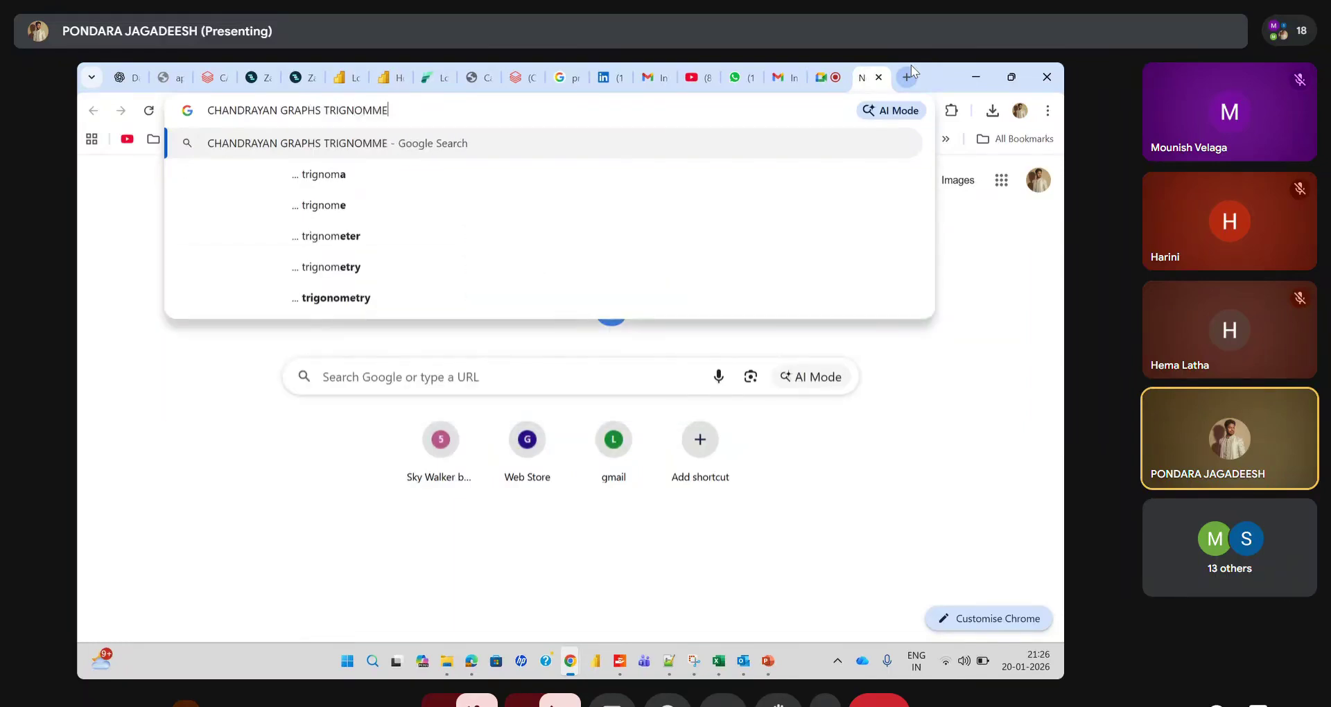
type("TRY")
key("Return")
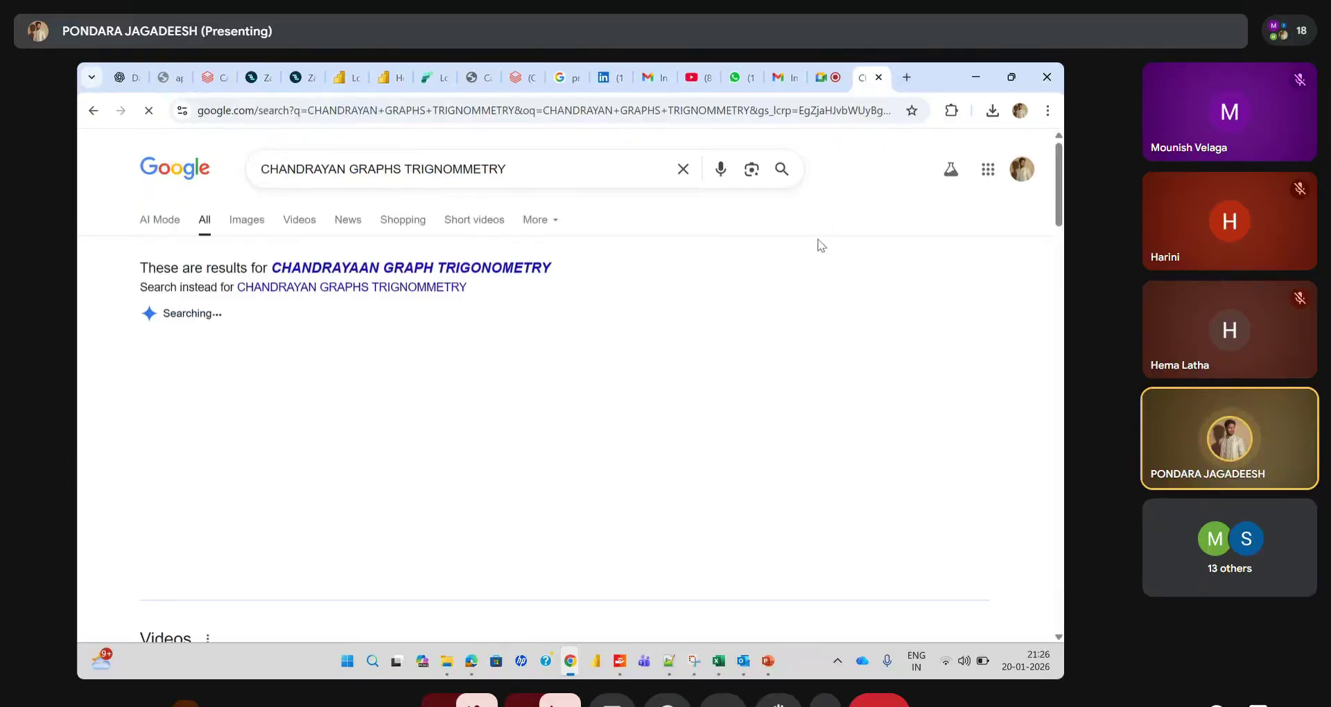
Browse the image results and open the India Today image of the Vikram descent trajectory
left_click(241, 221)
scroll(307, 385, "down", 2)
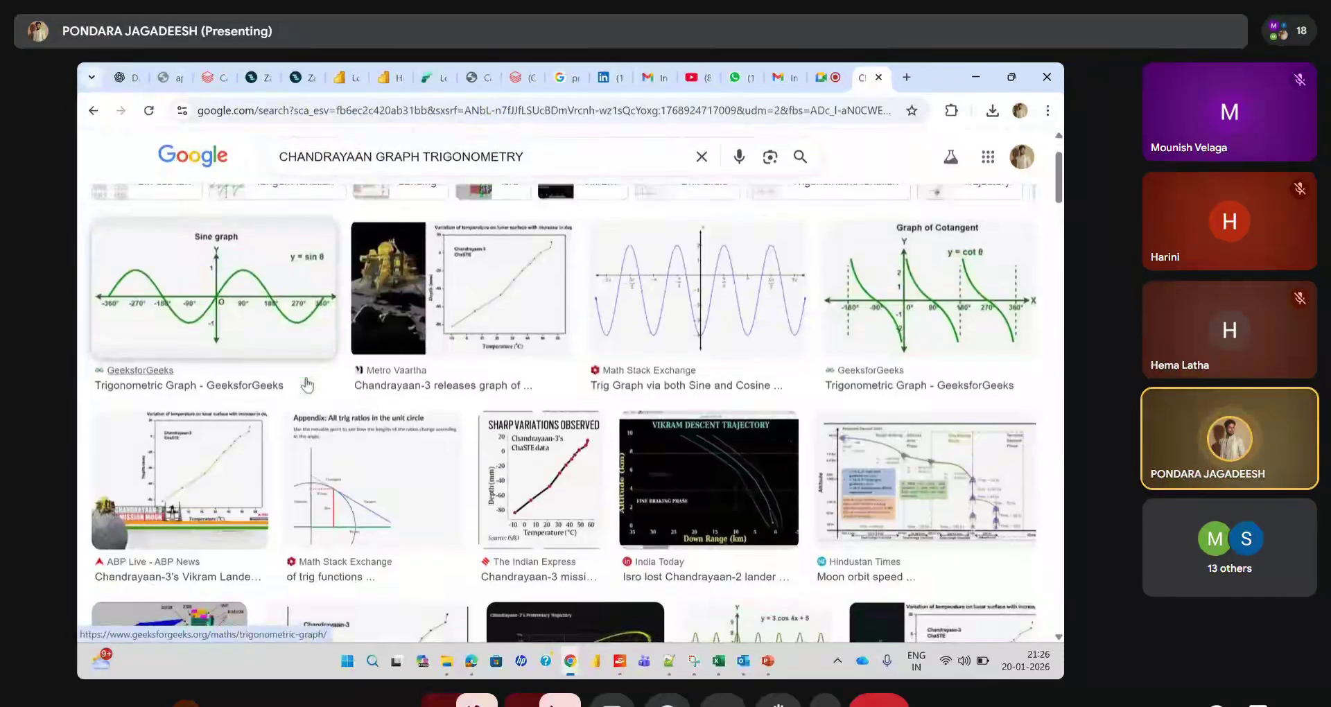
scroll(307, 385, "down", 3)
left_click(680, 374)
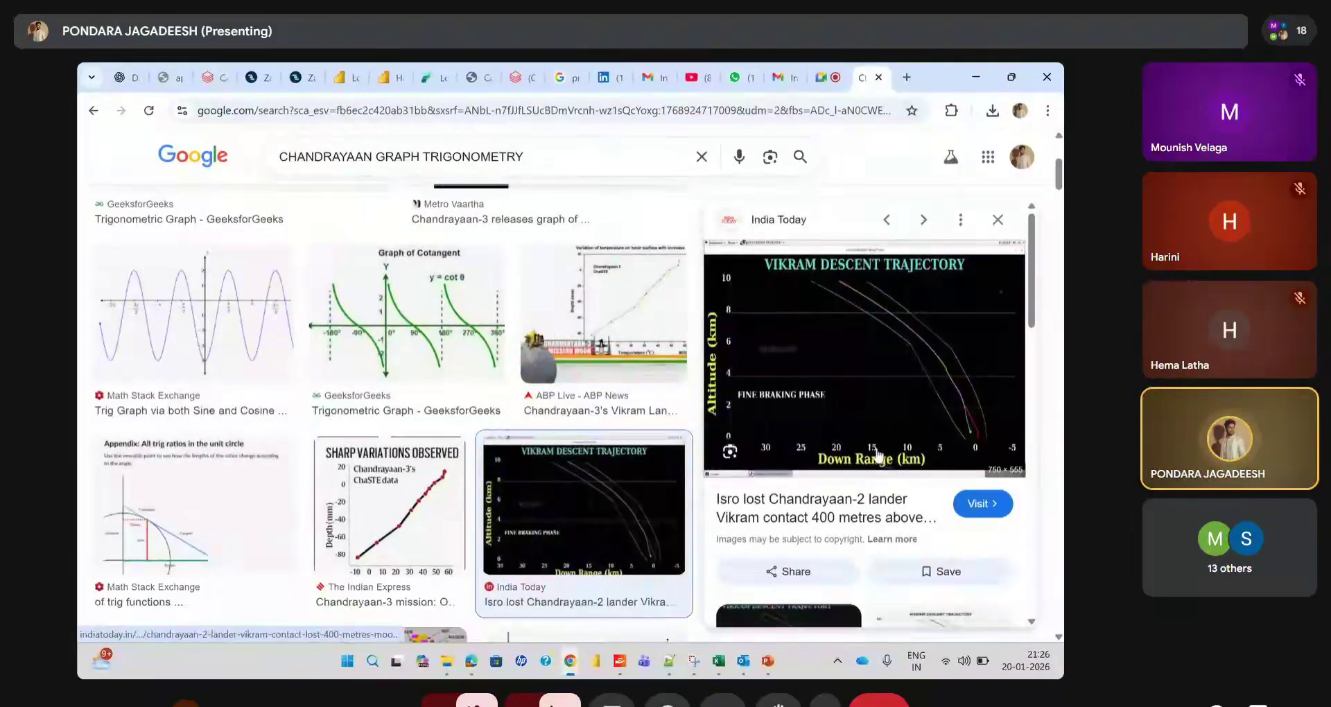
Examine the image results for Chandrayaan trajectory plots and trigonometric function graphs
scroll(877, 457, "down", 4)
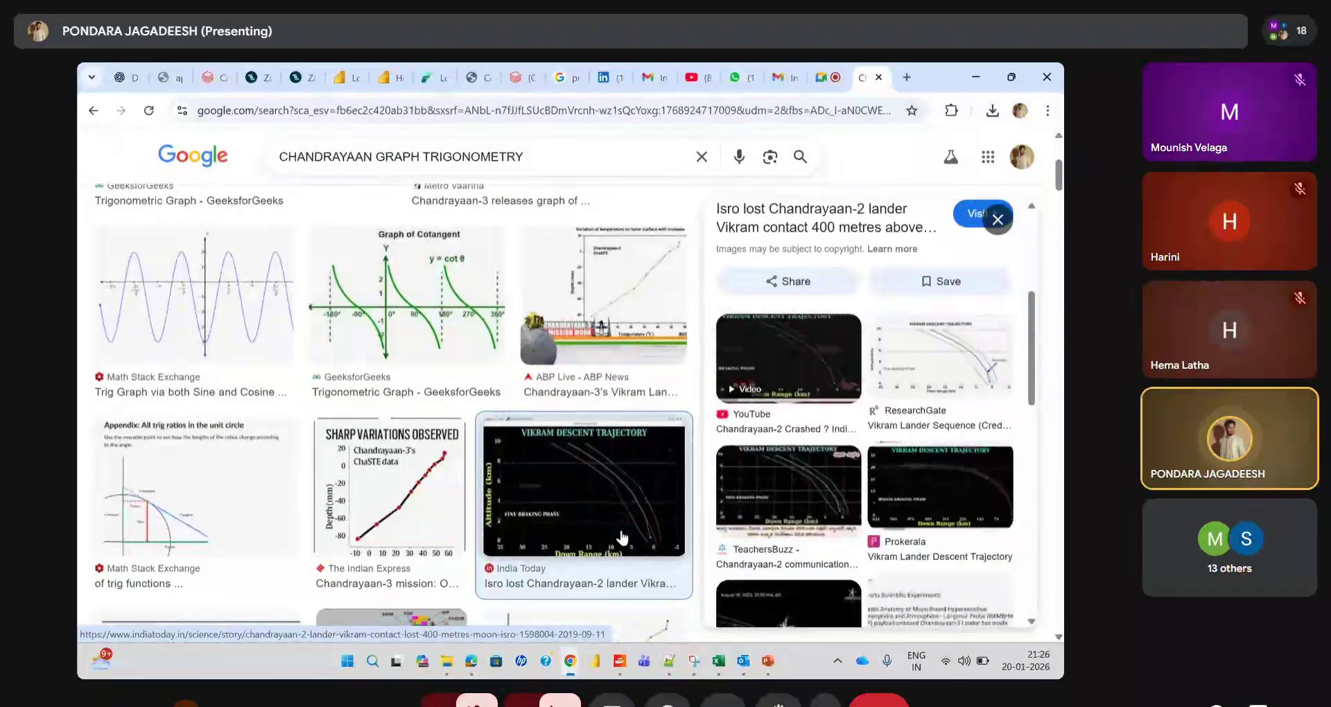
scroll(622, 537, "down", 5)
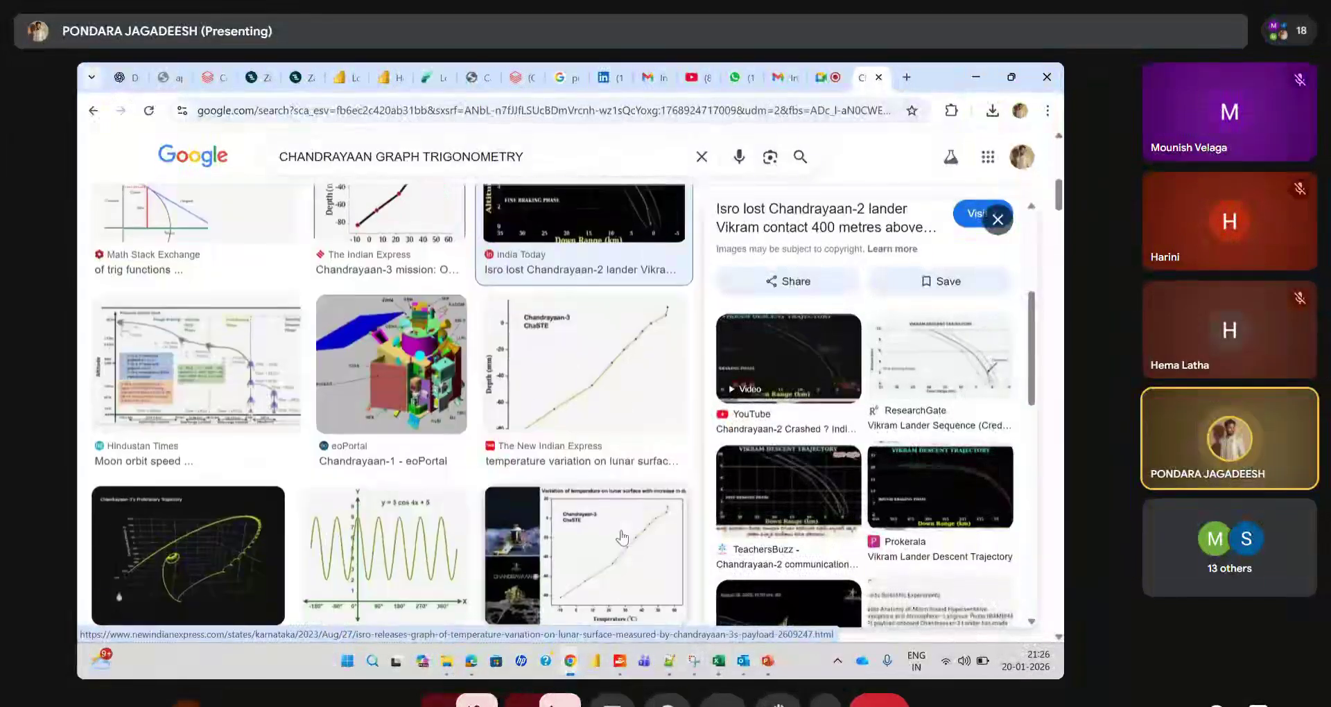
scroll(621, 537, "down", 2)
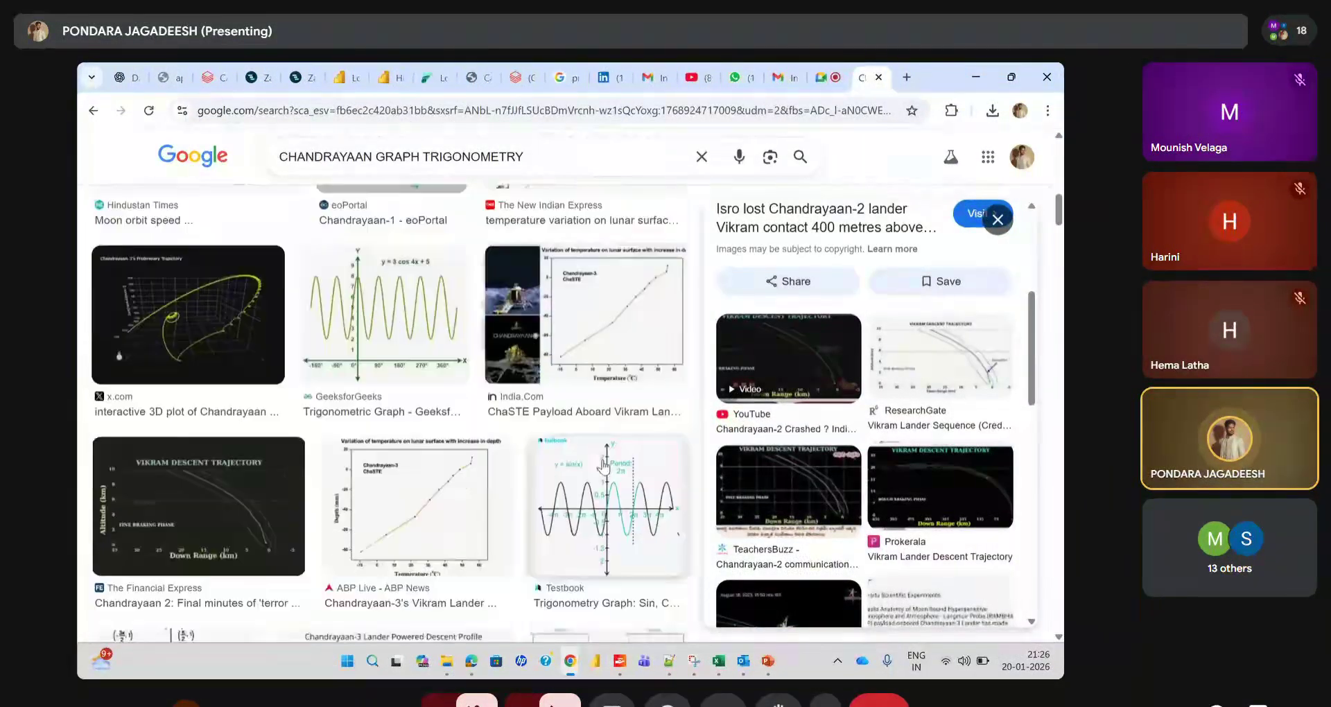
scroll(604, 466, "down", 1)
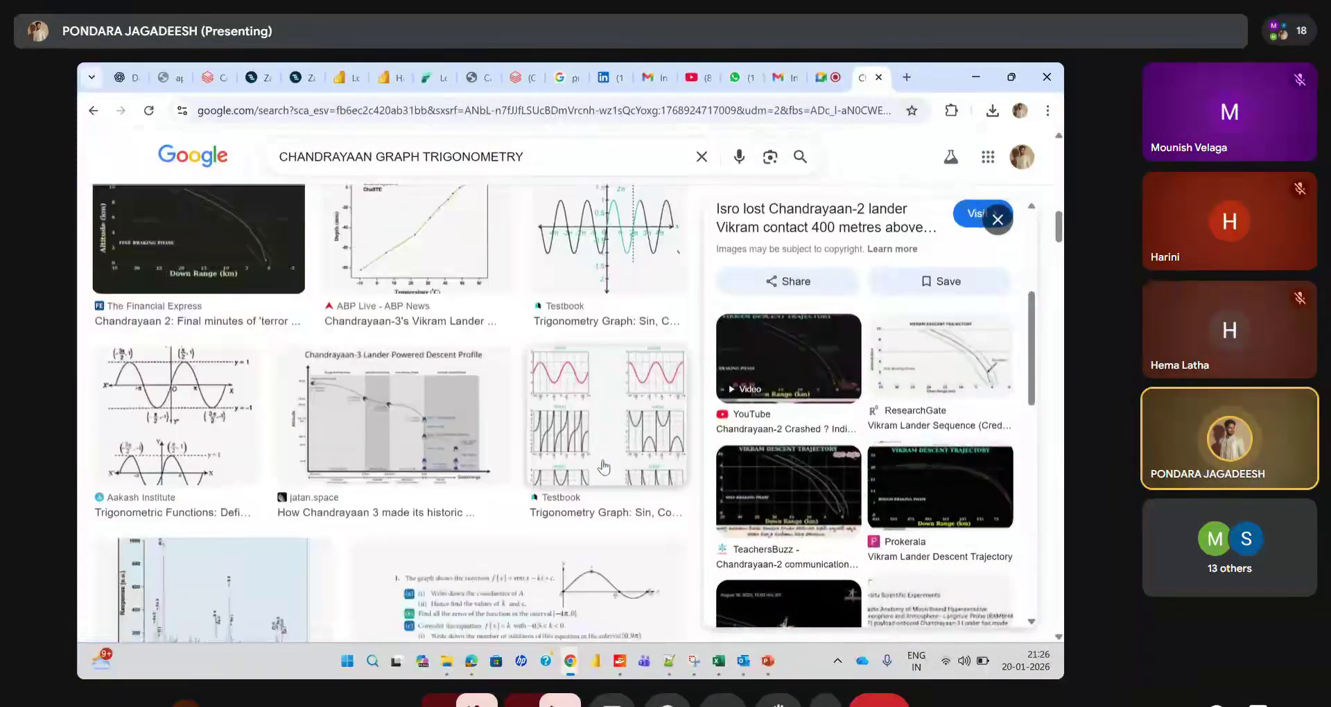
scroll(605, 465, "down", 2)
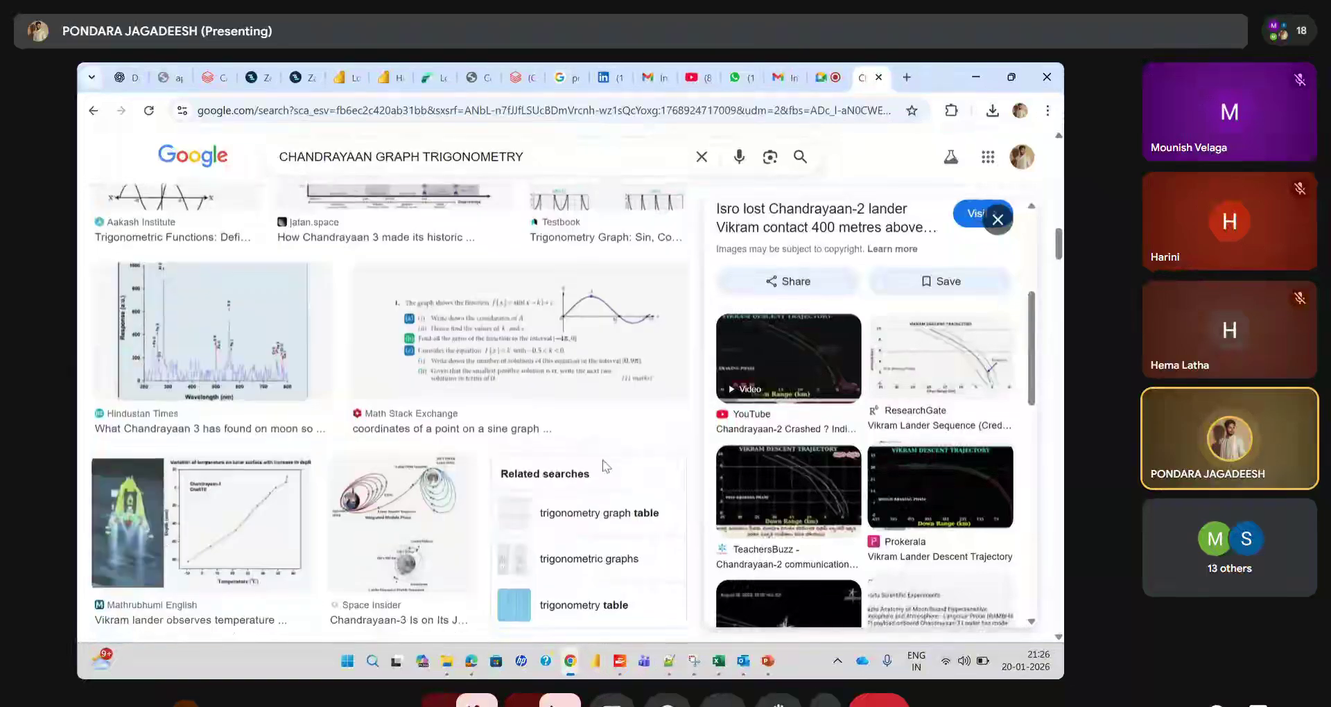
scroll(604, 465, "down", 2)
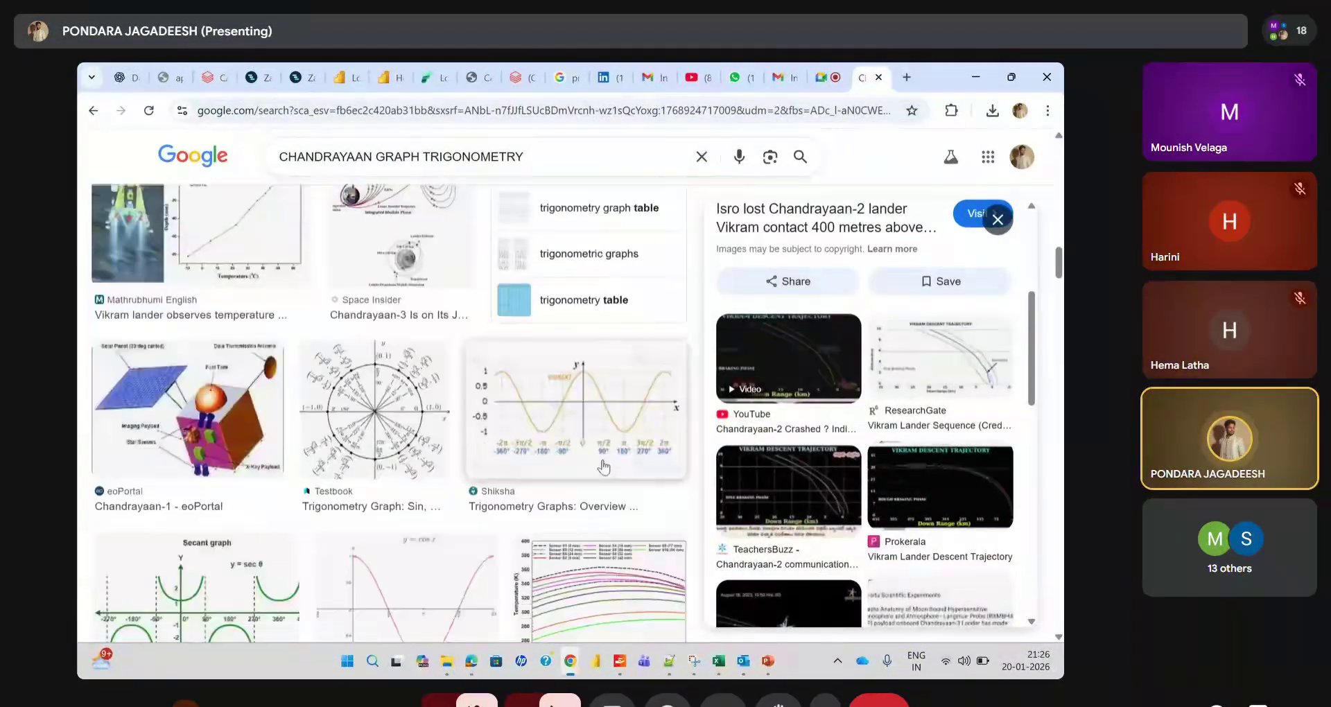
scroll(605, 466, "down", 1)
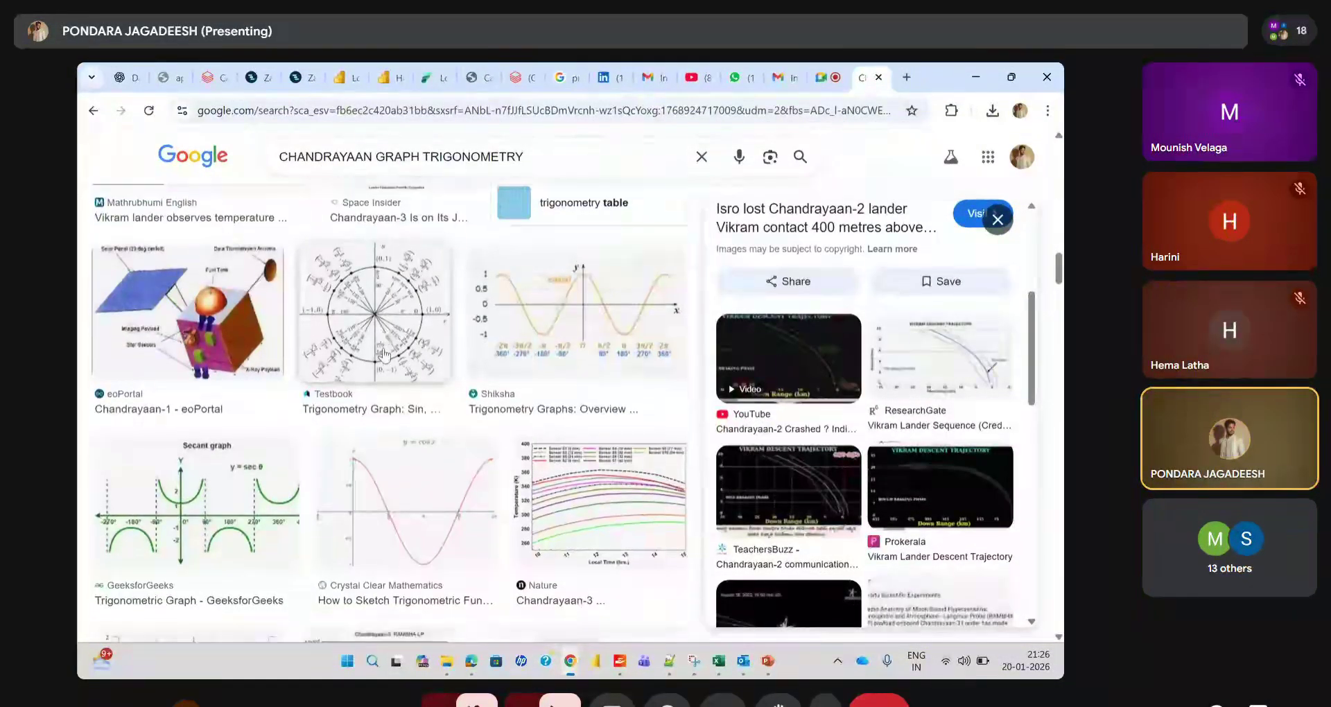
scroll(411, 454, "down", 3)
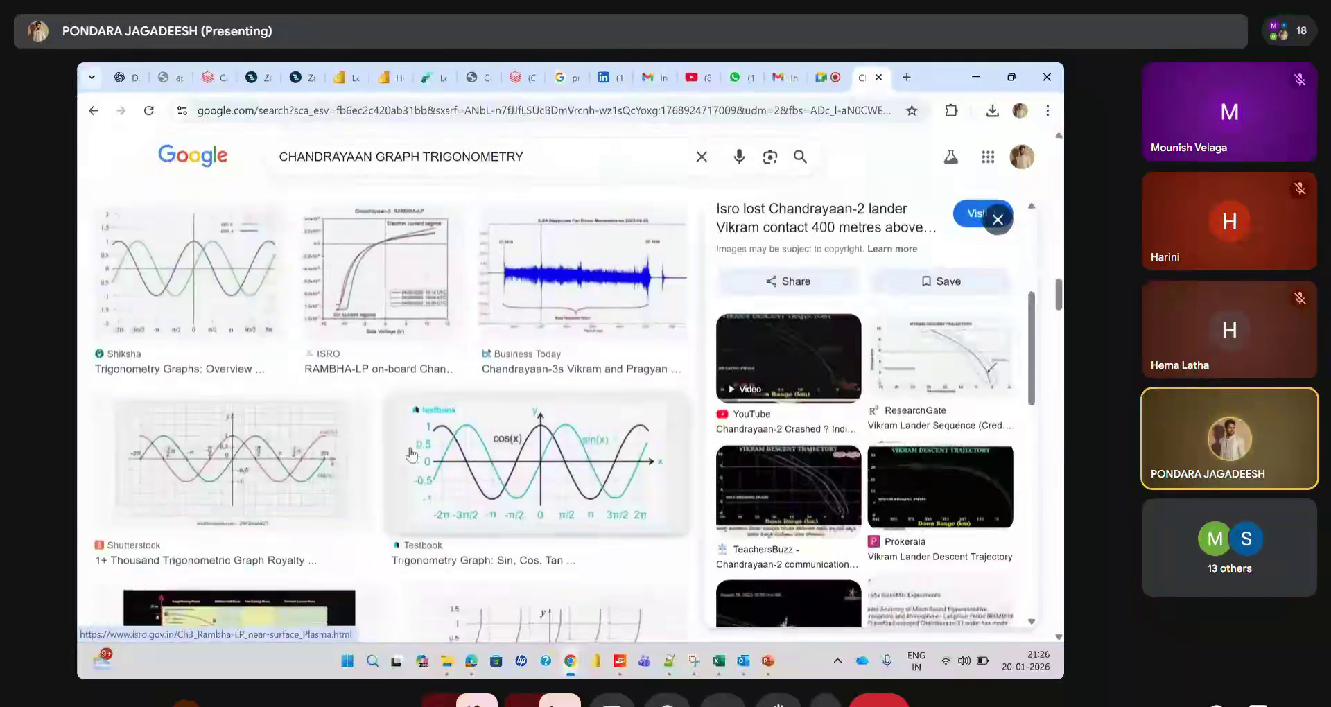
scroll(411, 454, "down", 1)
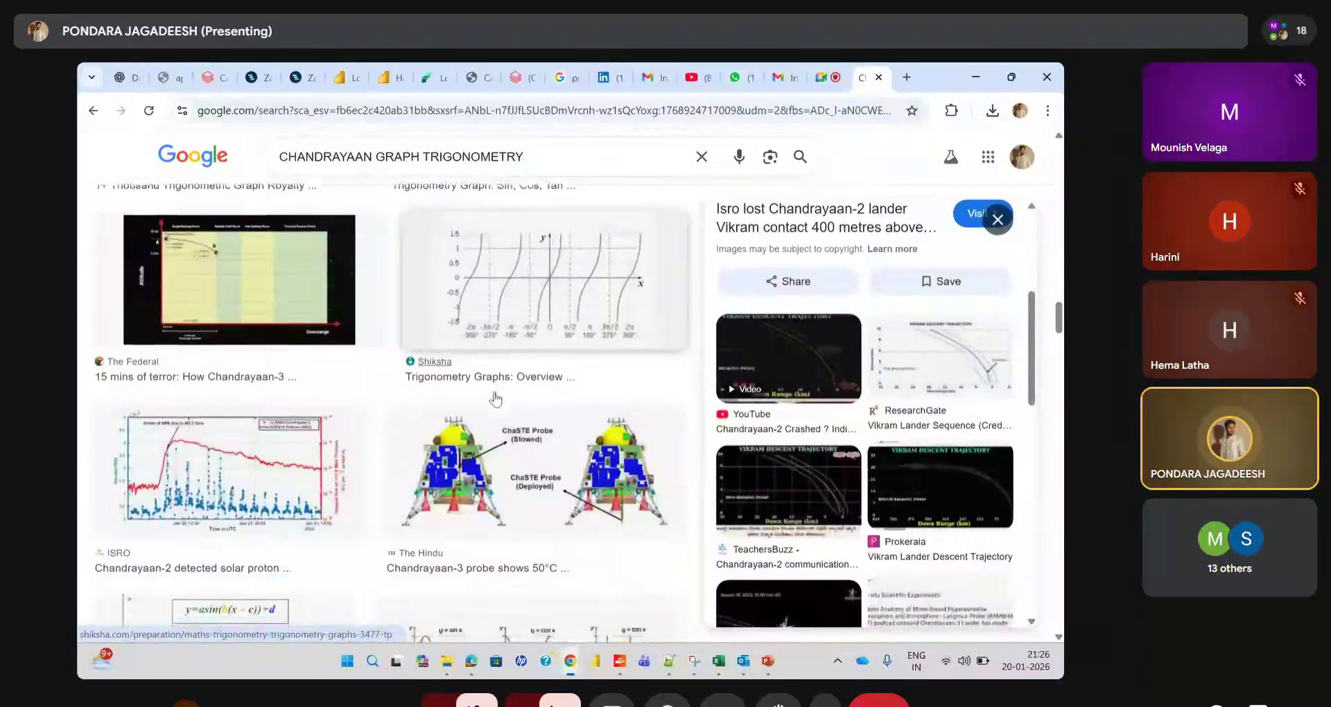
scroll(495, 398, "down", 1)
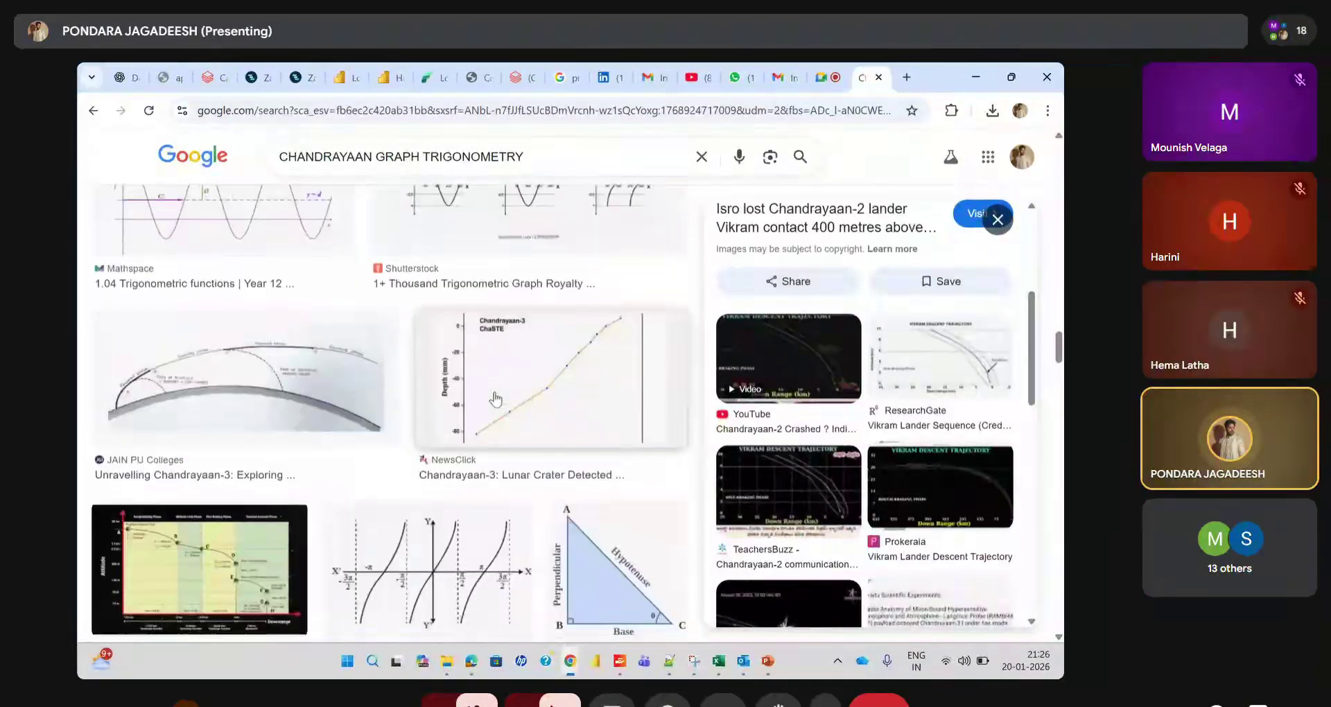
scroll(495, 398, "down", 1)
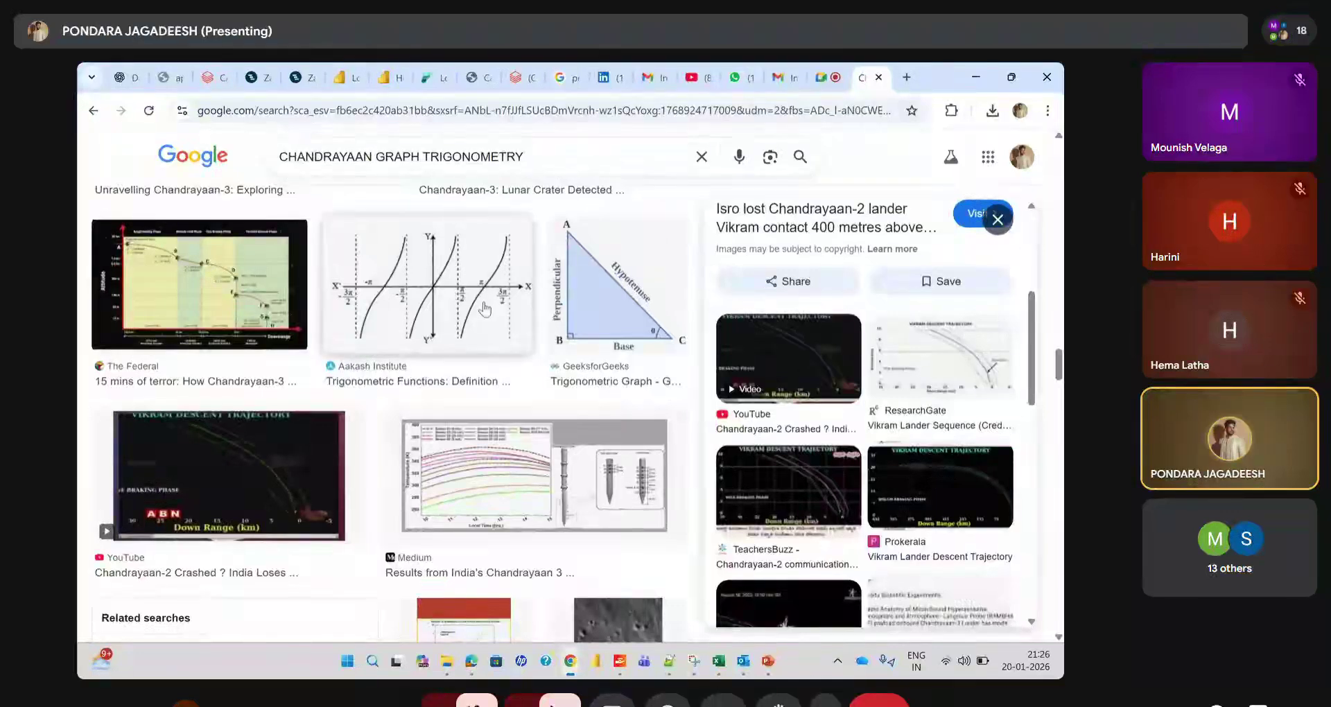
scroll(455, 324, "down", 5)
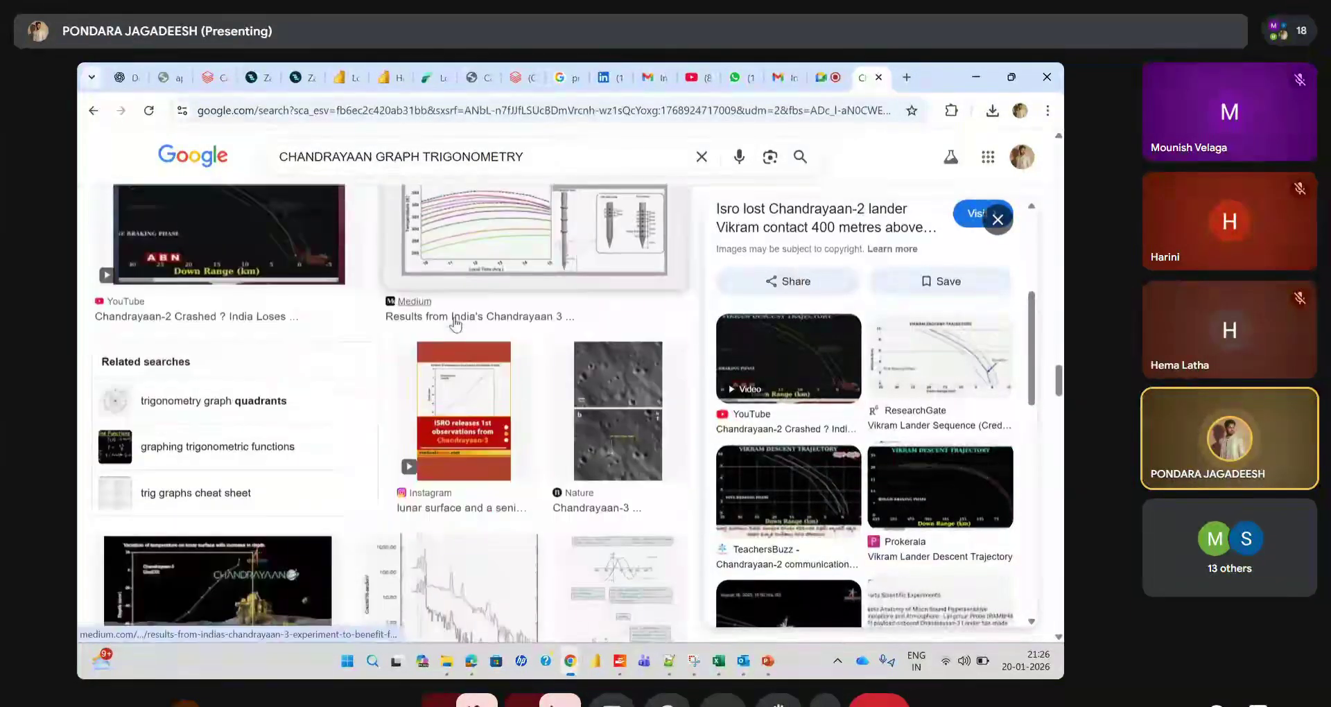
scroll(455, 324, "down", 1)
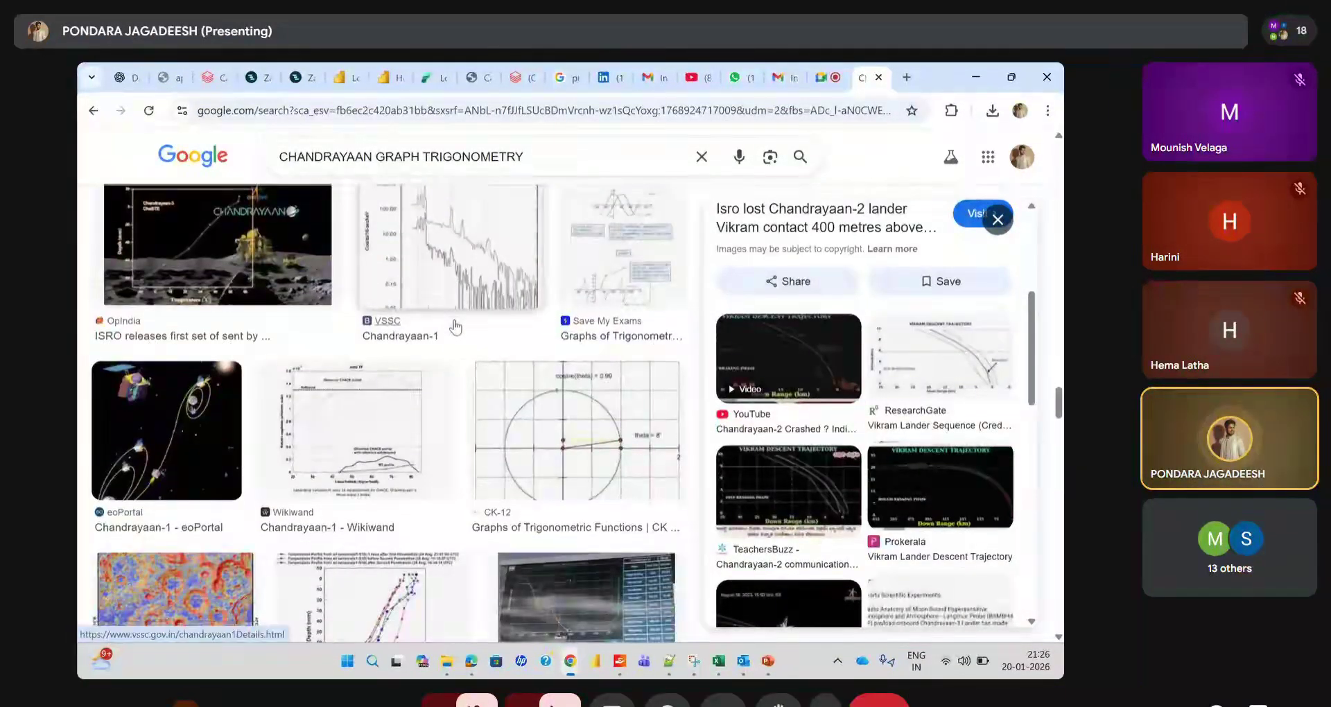
scroll(452, 469, "down", 6)
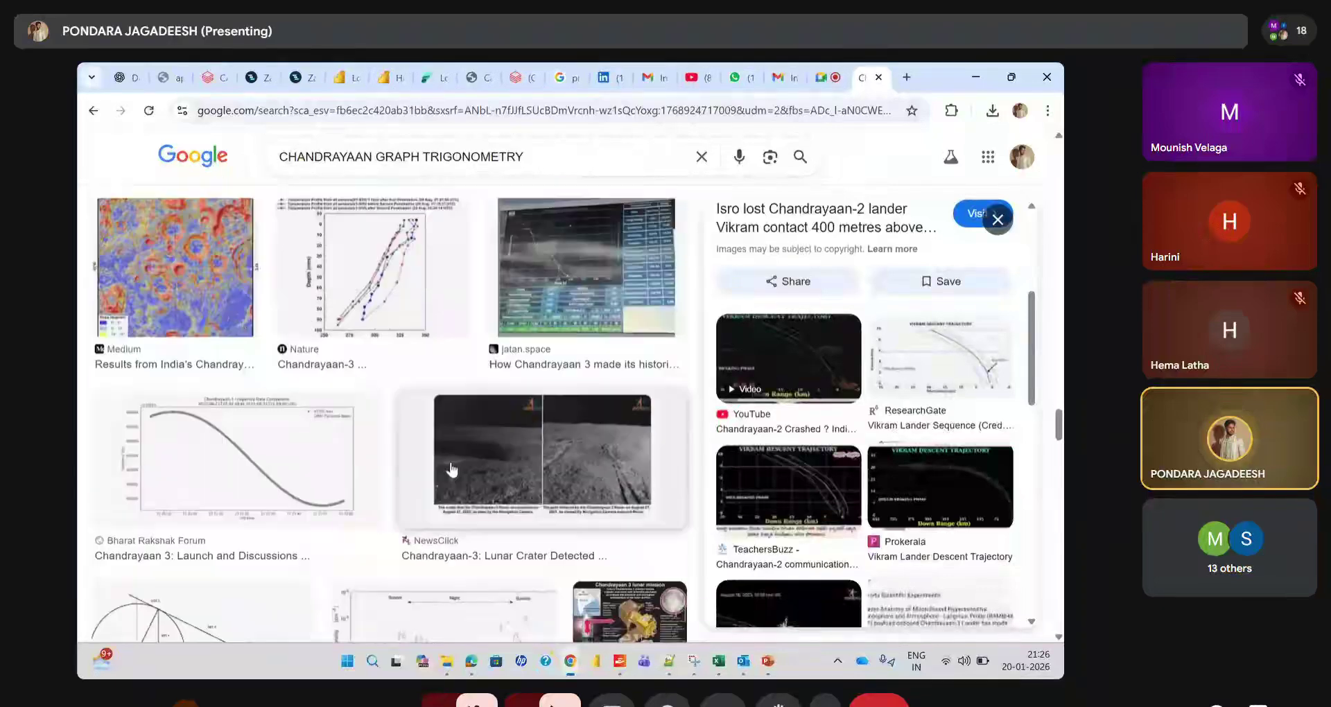
scroll(451, 469, "down", 2)
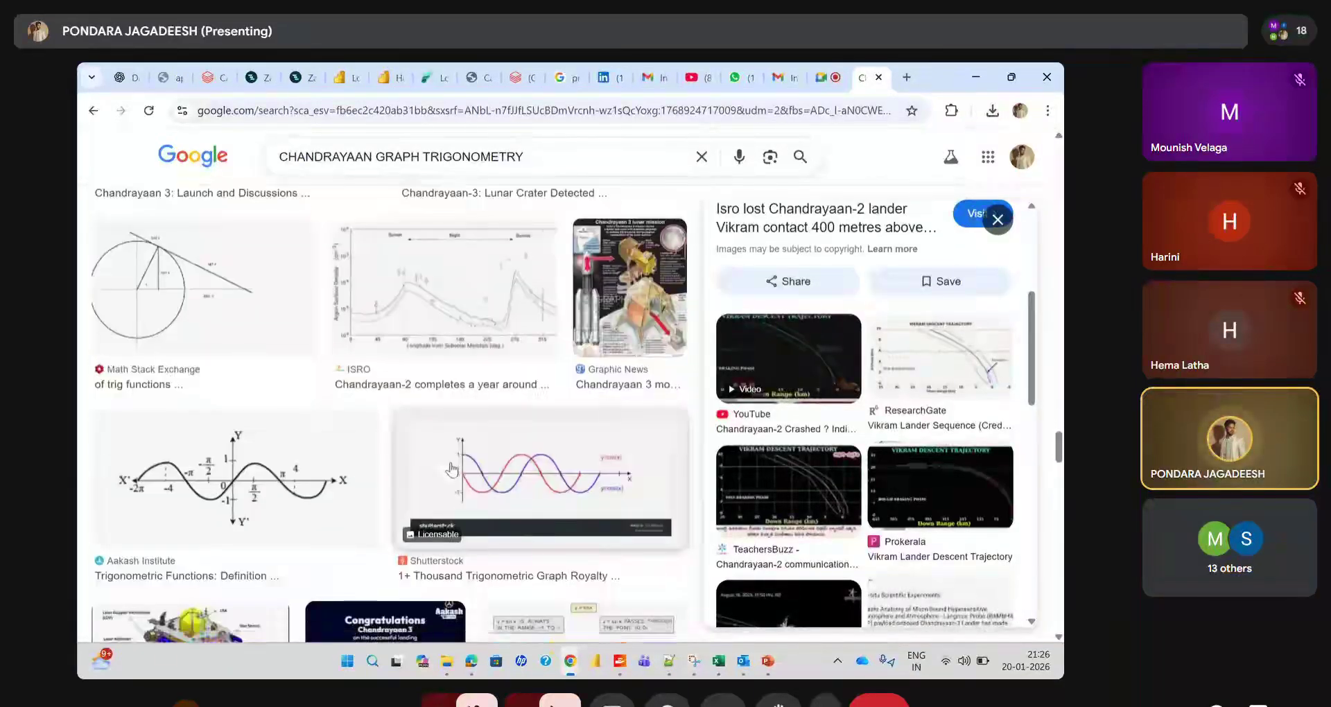
Switch back to Excel, cancel the SIN function for C6 and look through the Math & Trig functions from ABS to TRUNC
left_click(718, 664)
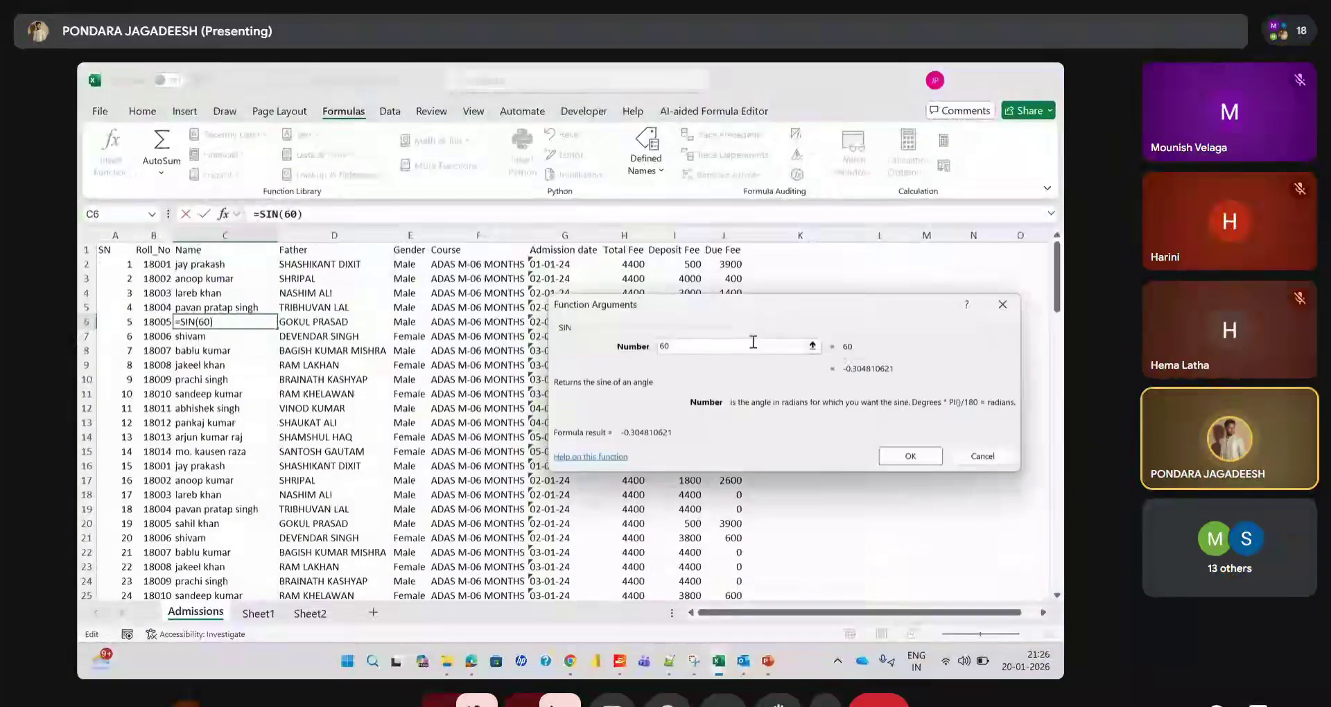
left_click(1003, 304)
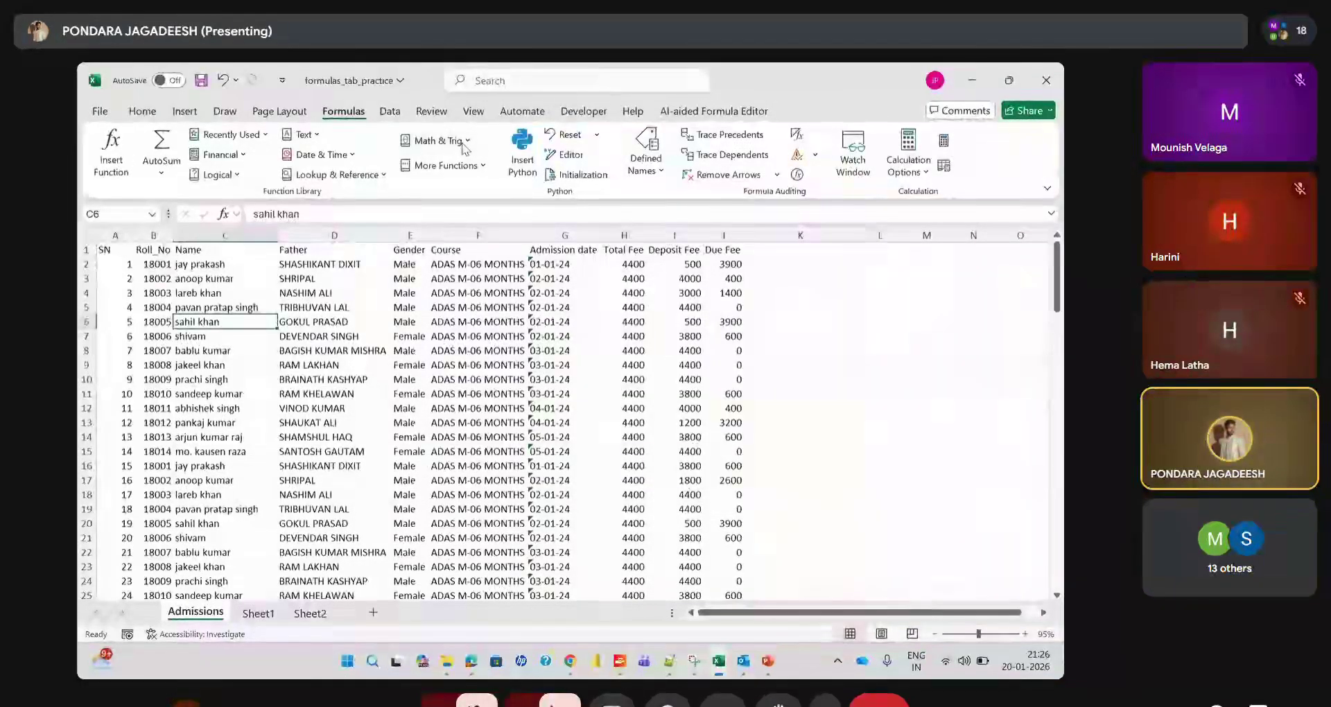
left_click(461, 142)
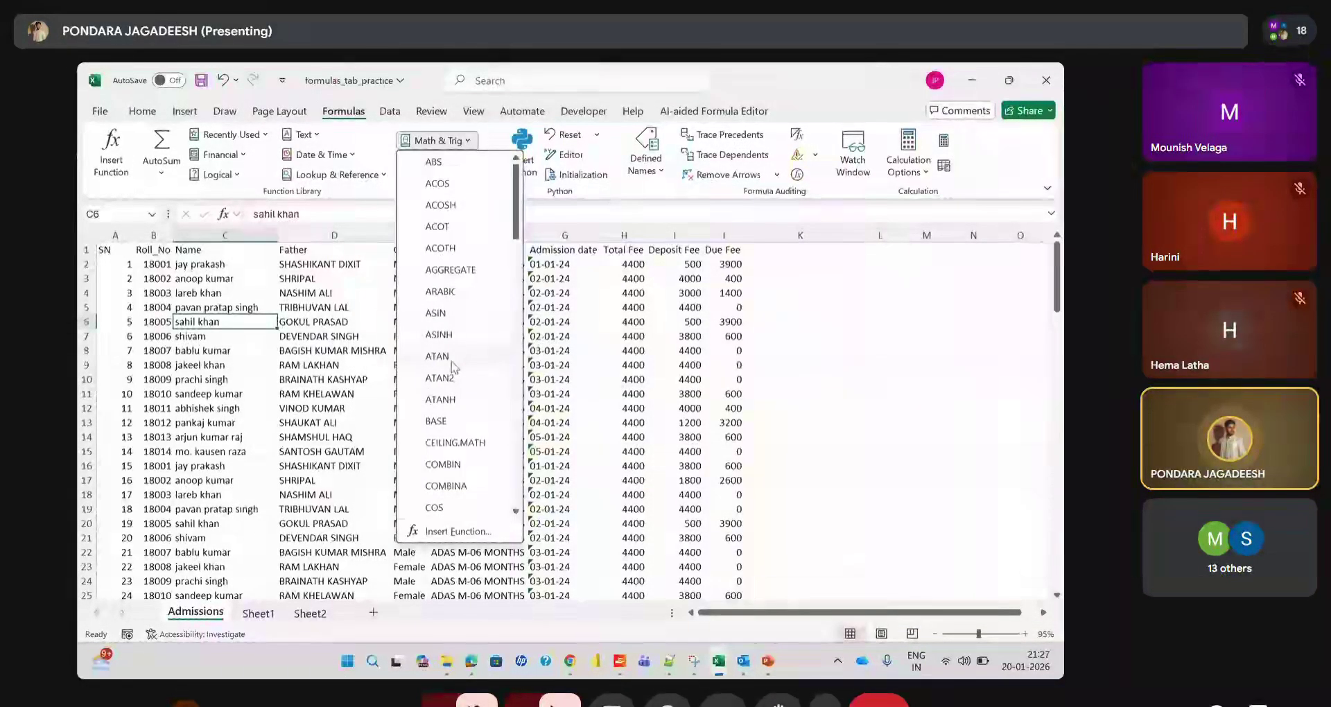
left_click_drag(516, 198, 553, 477)
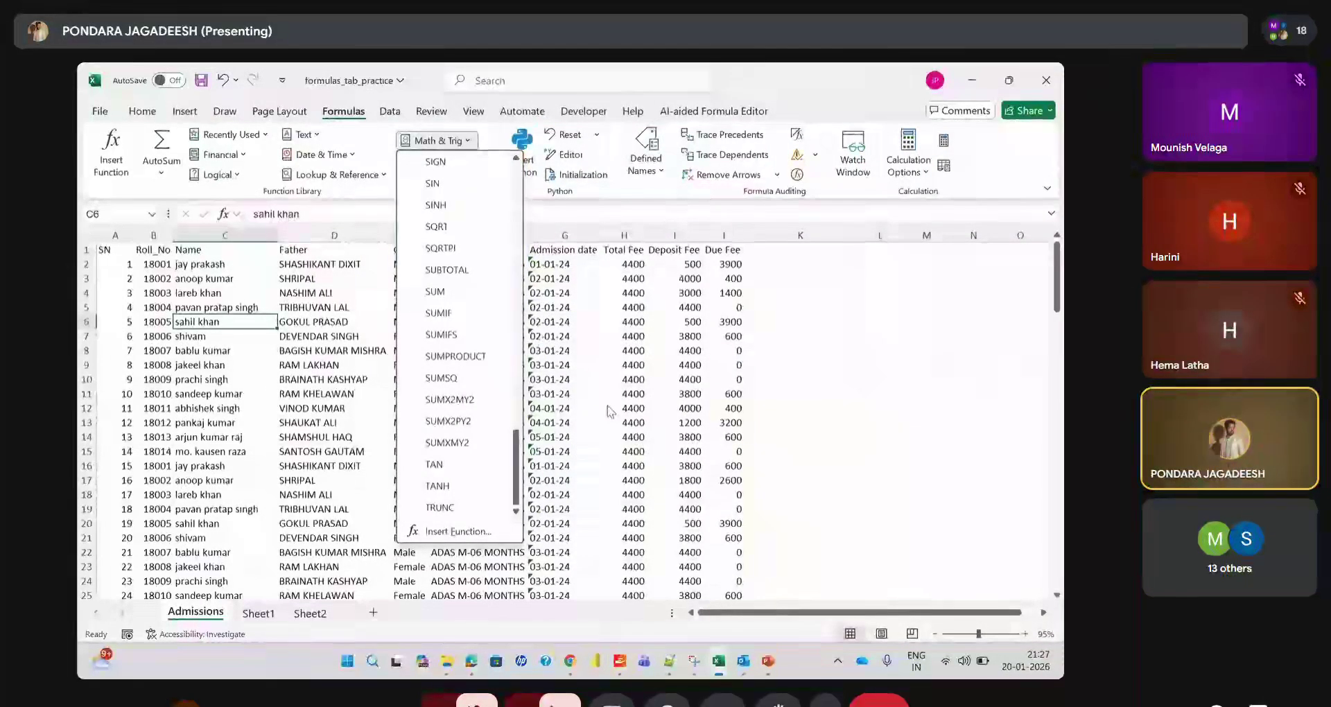
left_click(437, 140)
Look through the additional function categories, examining the Statistical, Engineering and Cube functions without inserting any
left_click(445, 165)
mouse_move(471, 188)
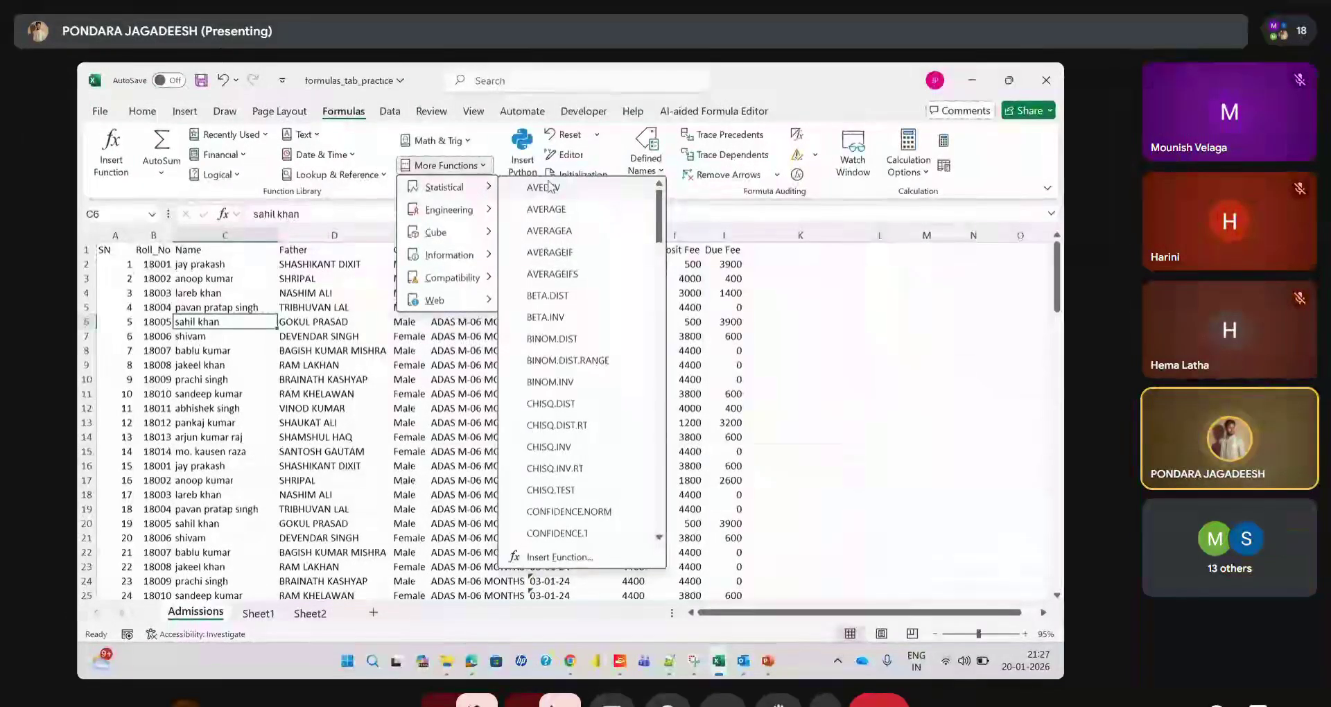
scroll(564, 477, "down", 3)
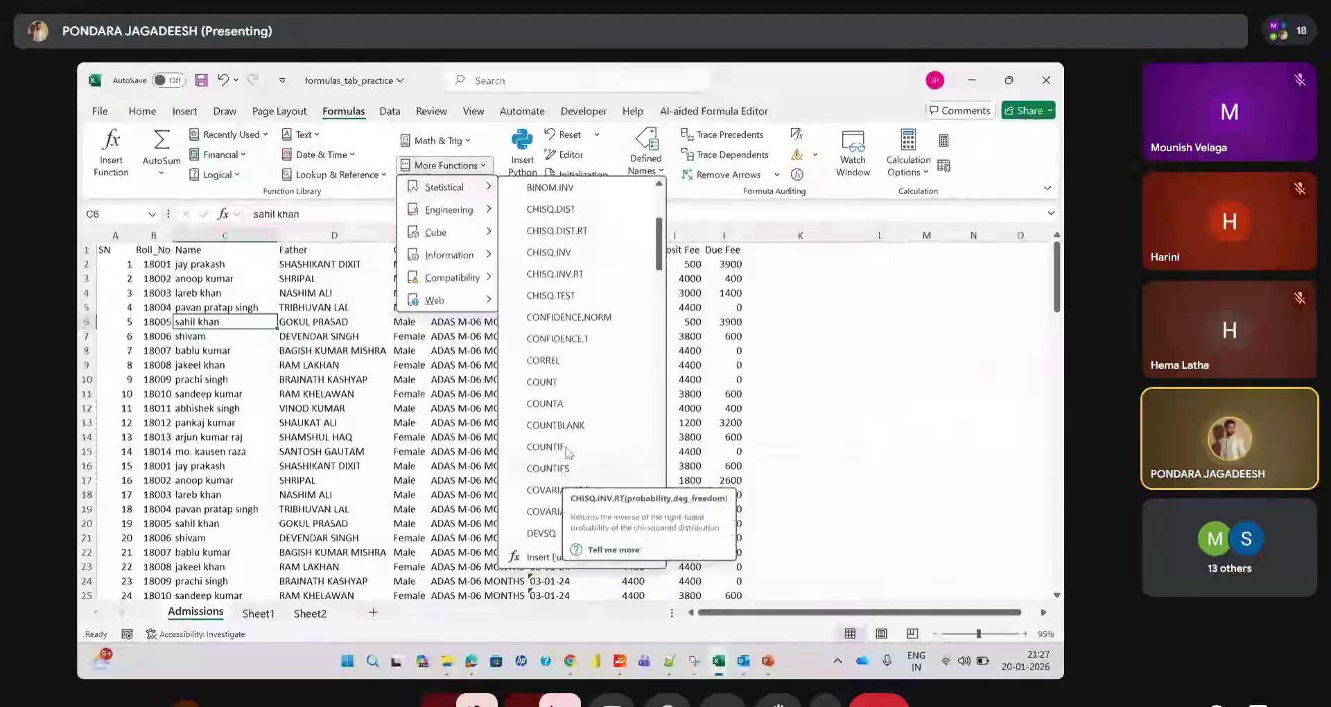
mouse_move(489, 212)
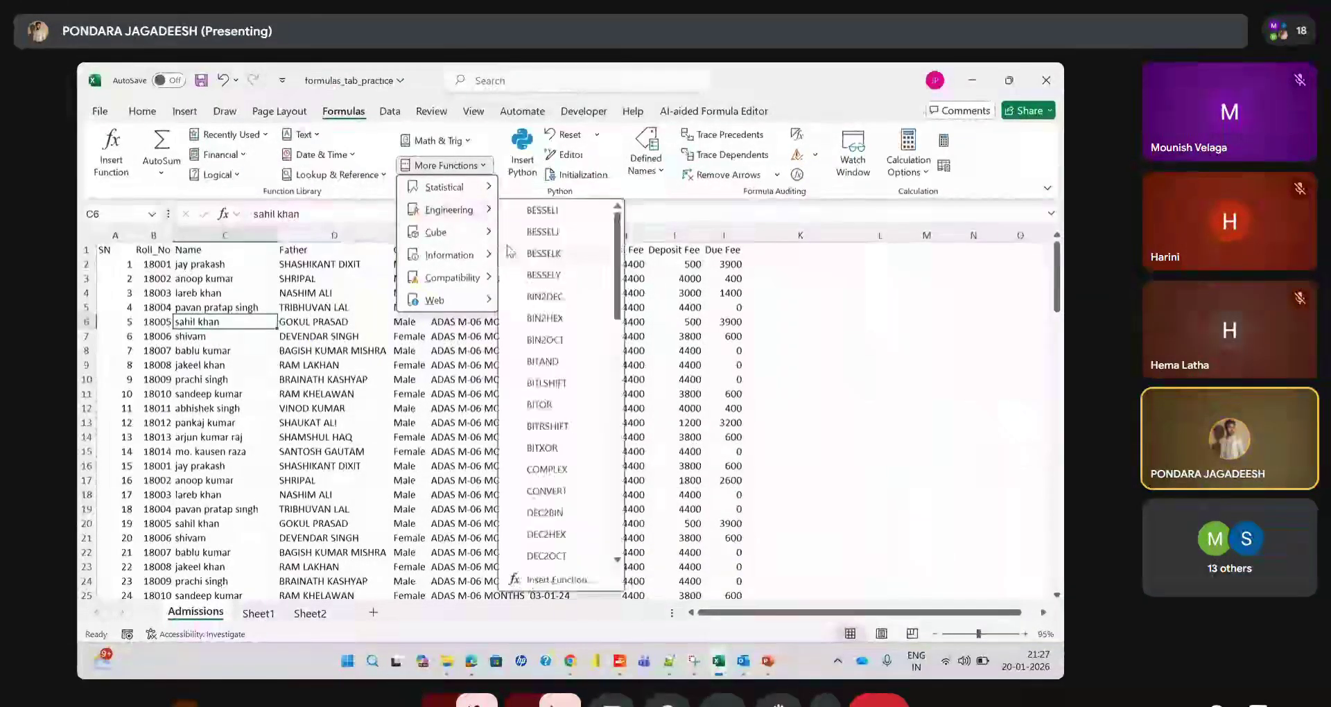
scroll(509, 251, "down", 6)
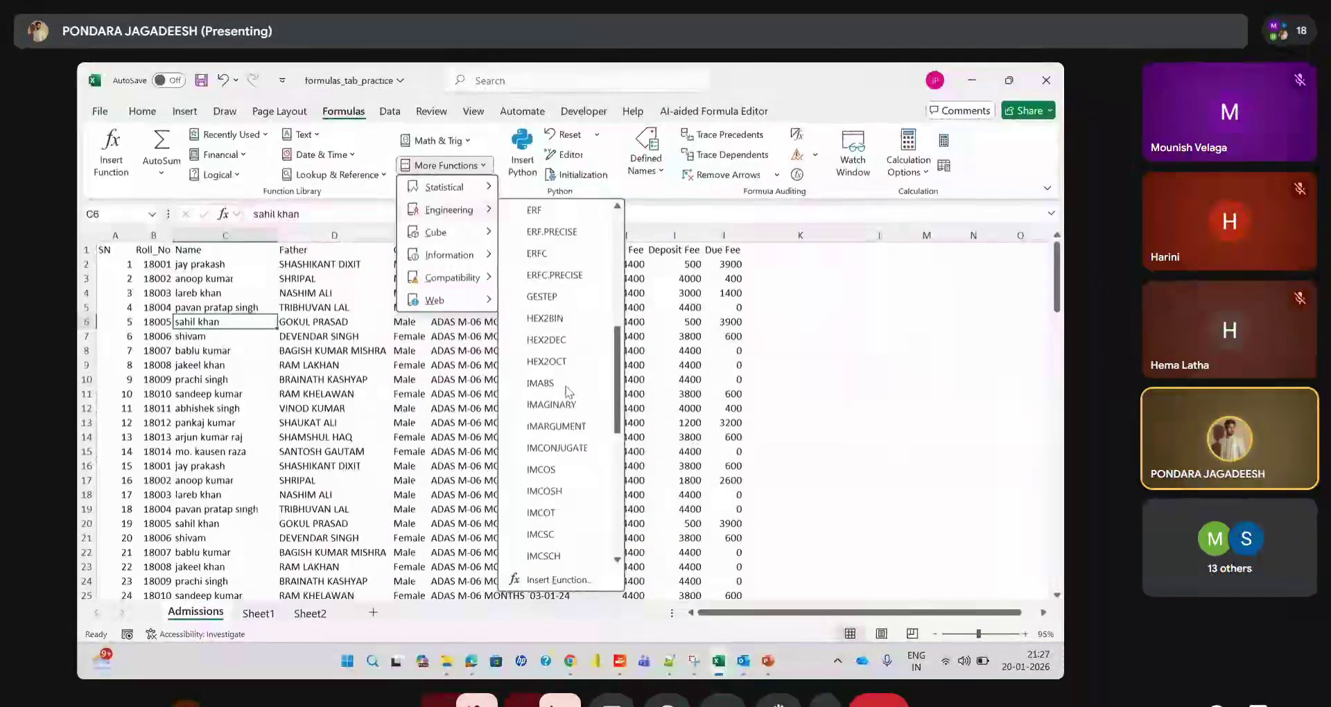
mouse_move(489, 239)
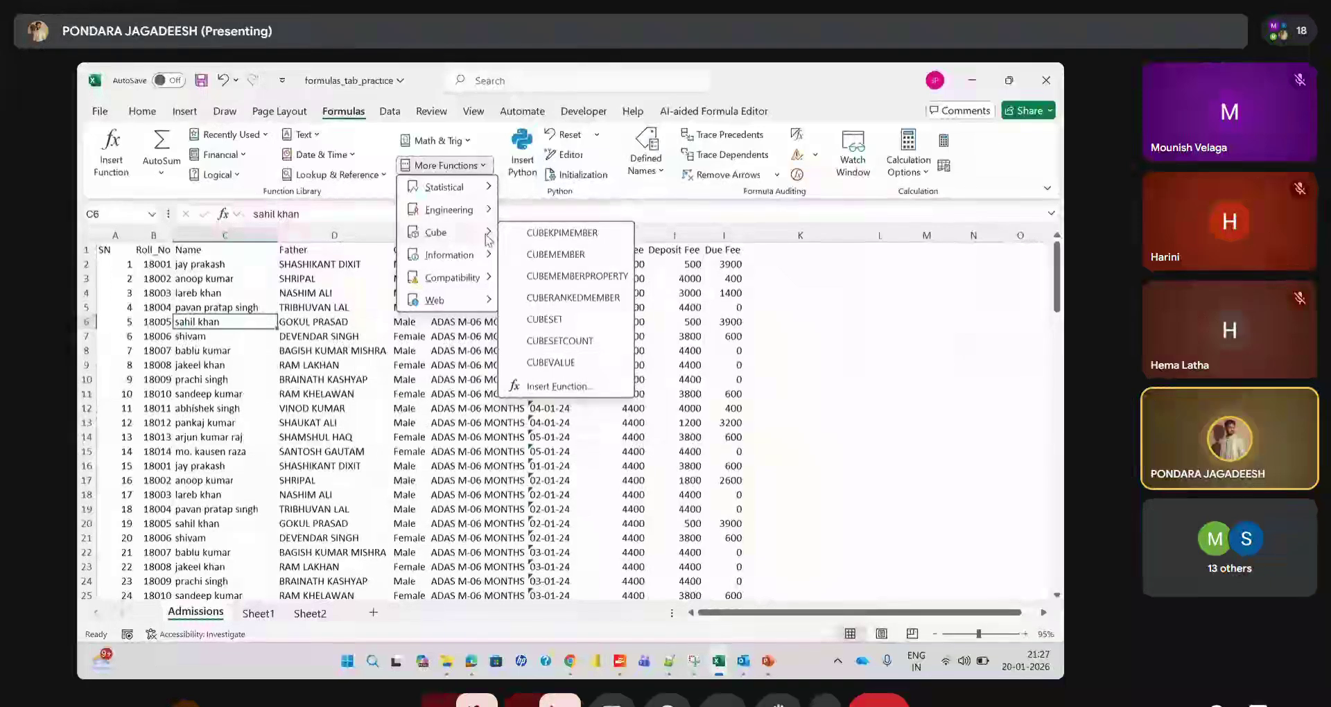
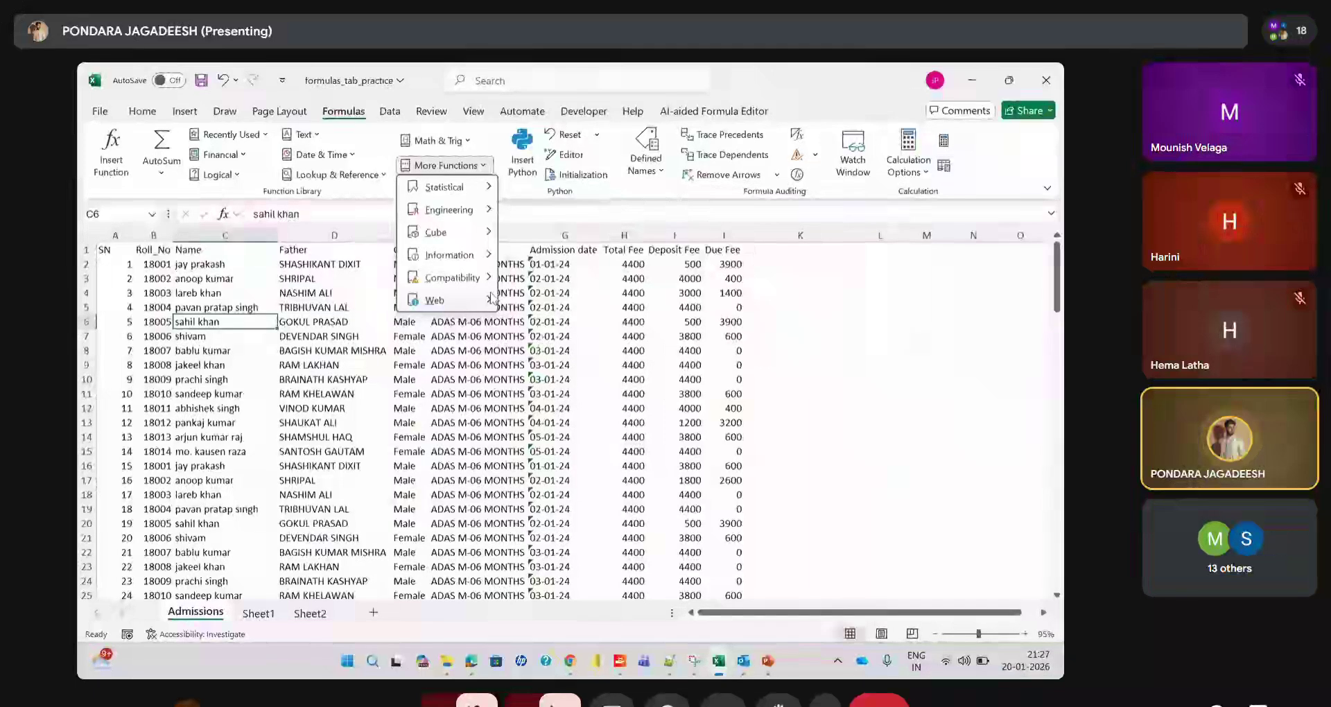
mouse_move(491, 284)
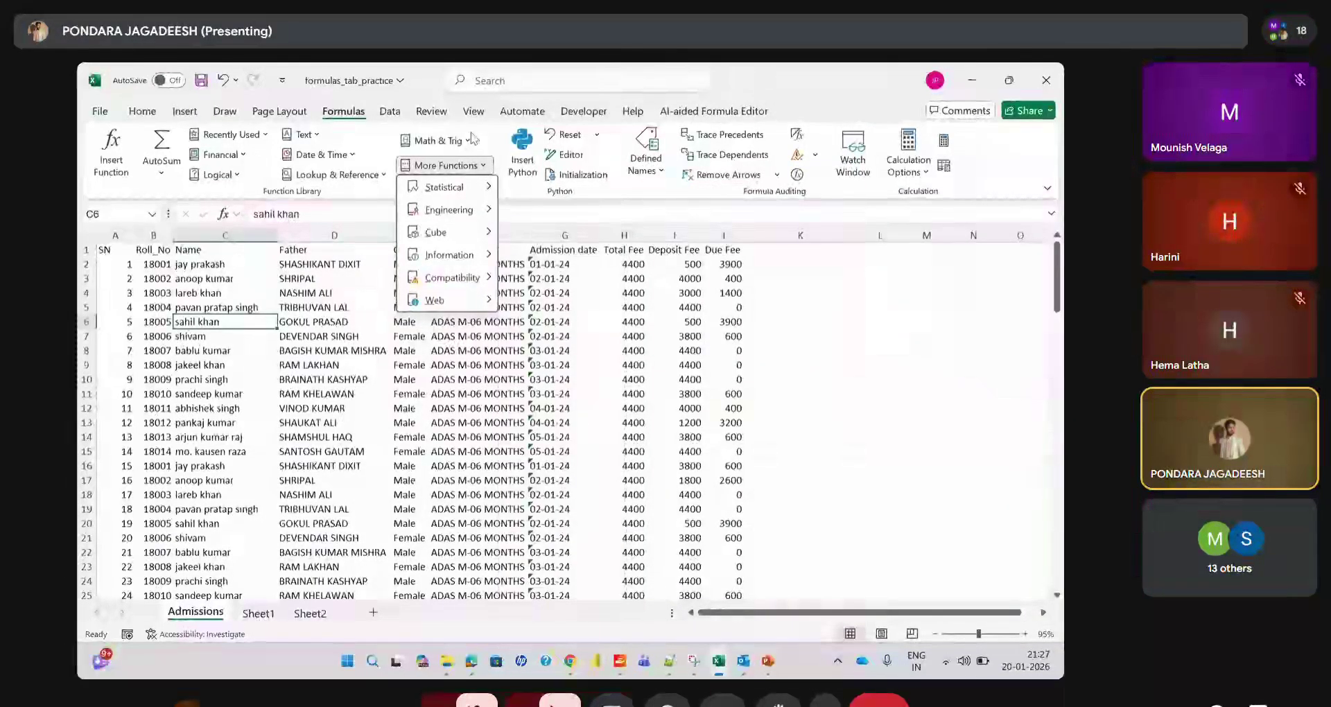
left_click(488, 171)
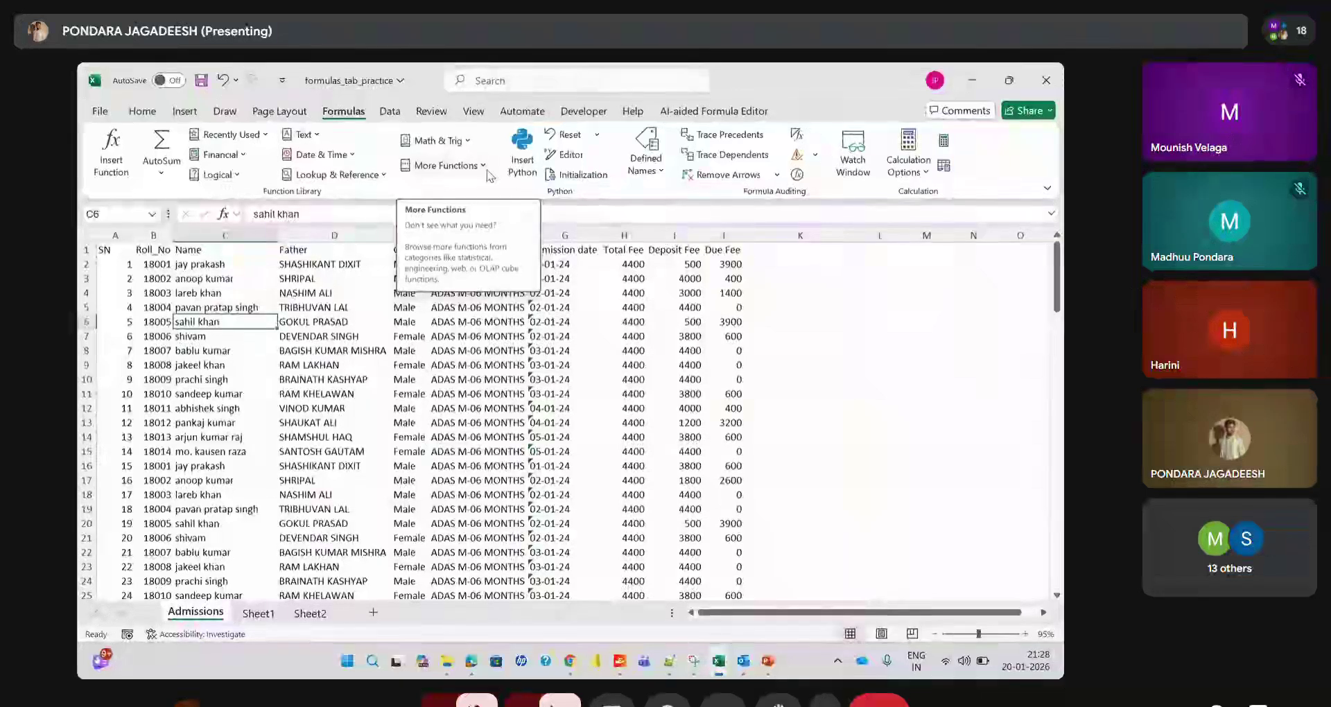
Switch to the Google Meet call and look through the list of participants
key("alt+Tab")
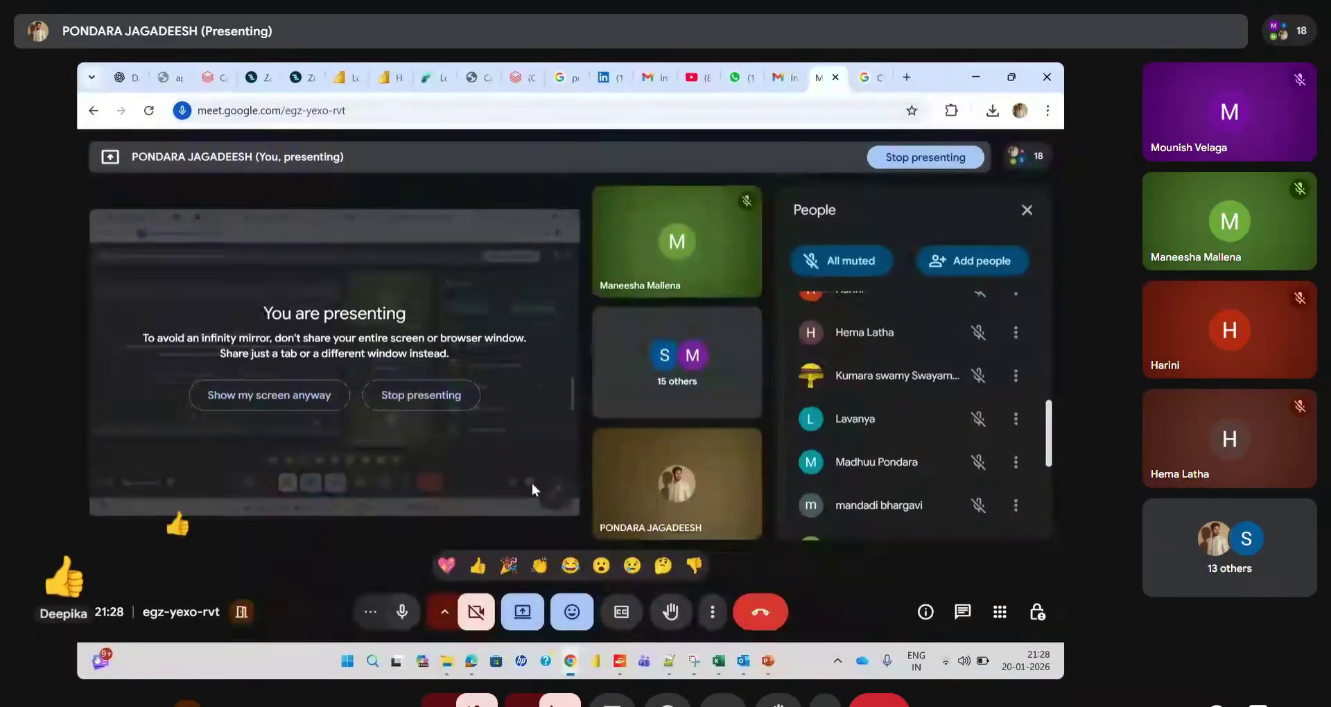
scroll(835, 434, "down", 2)
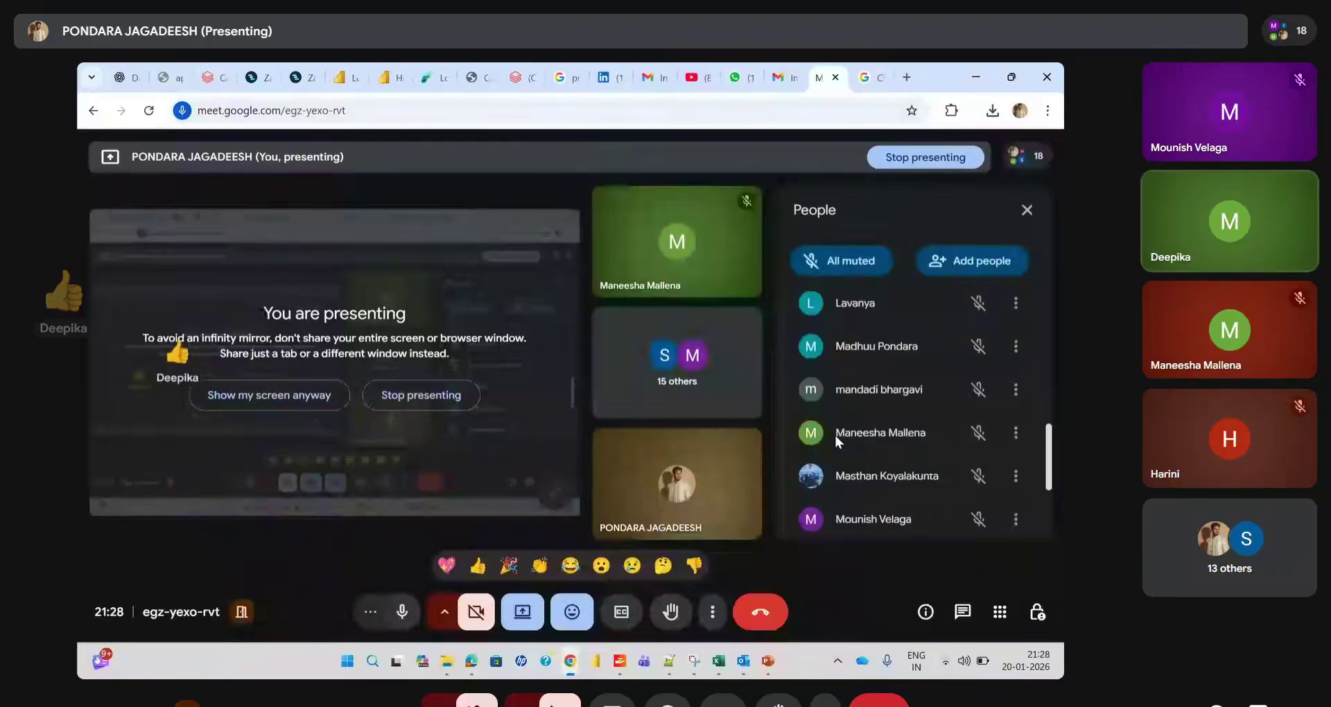
scroll(835, 434, "down", 3)
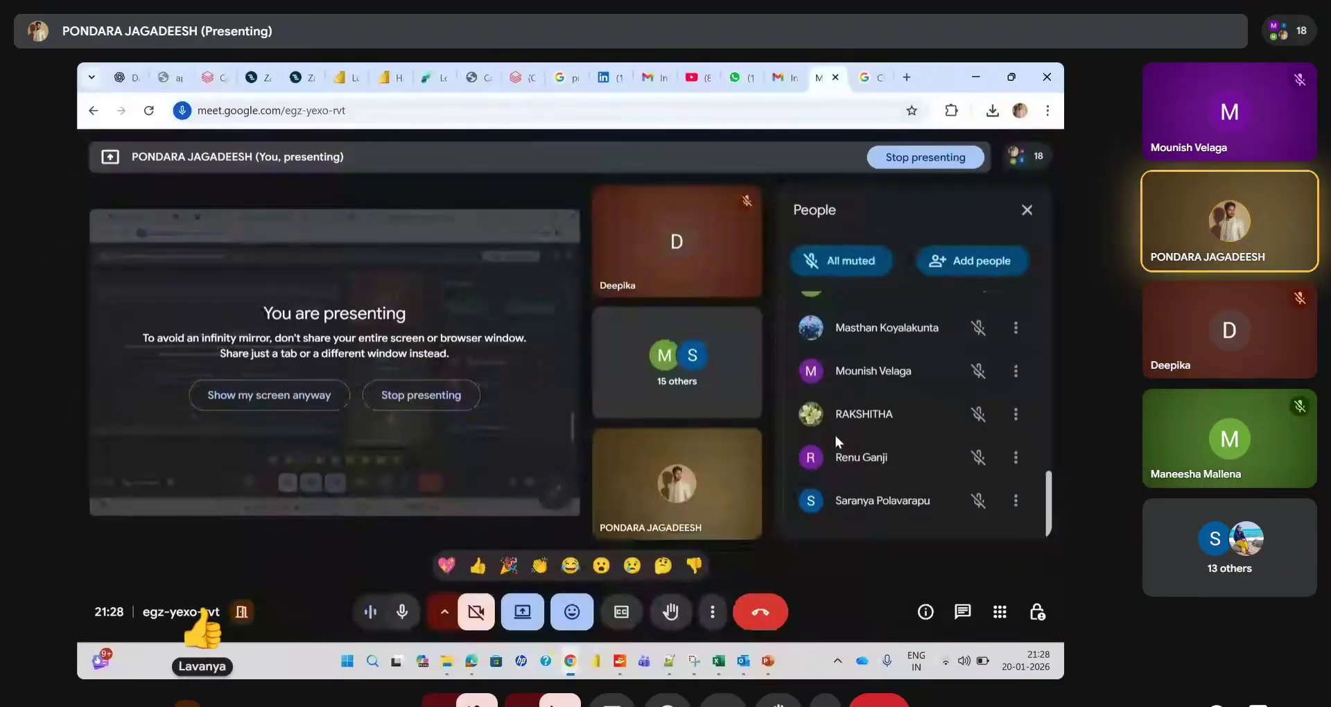
scroll(834, 434, "up", 4)
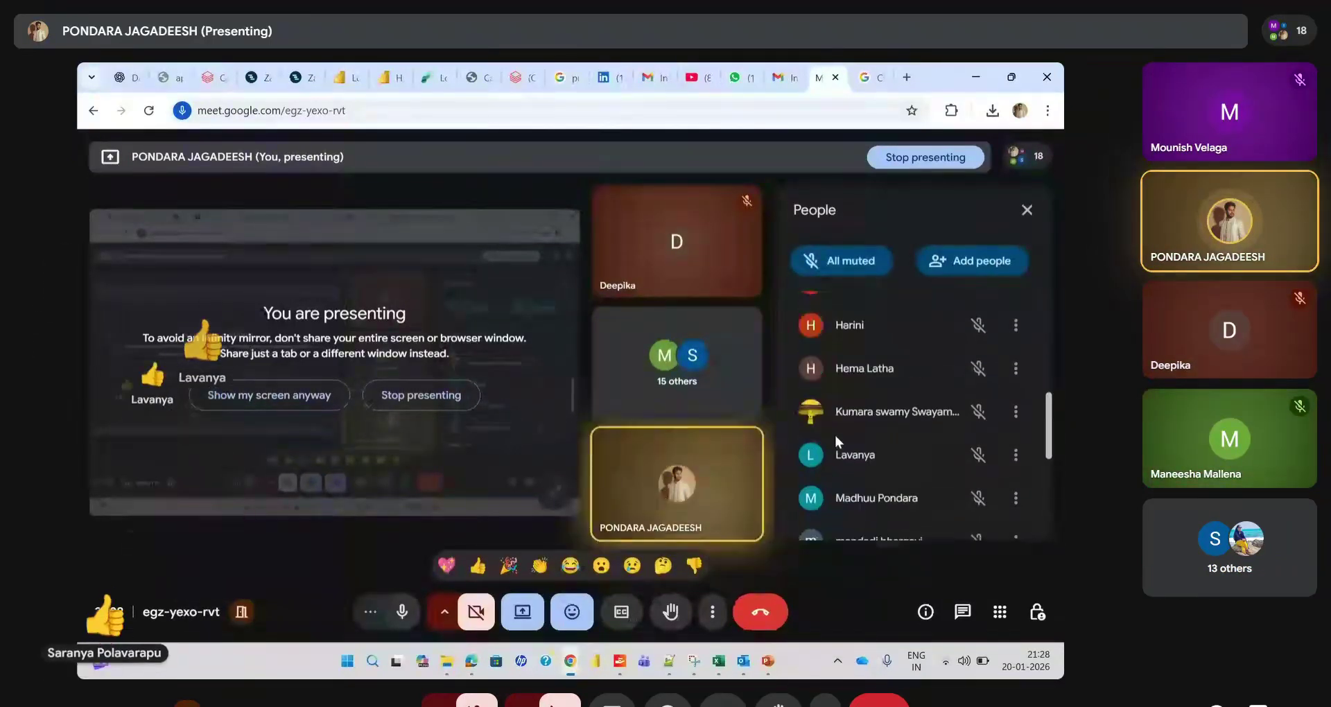
scroll(835, 441, "up", 2)
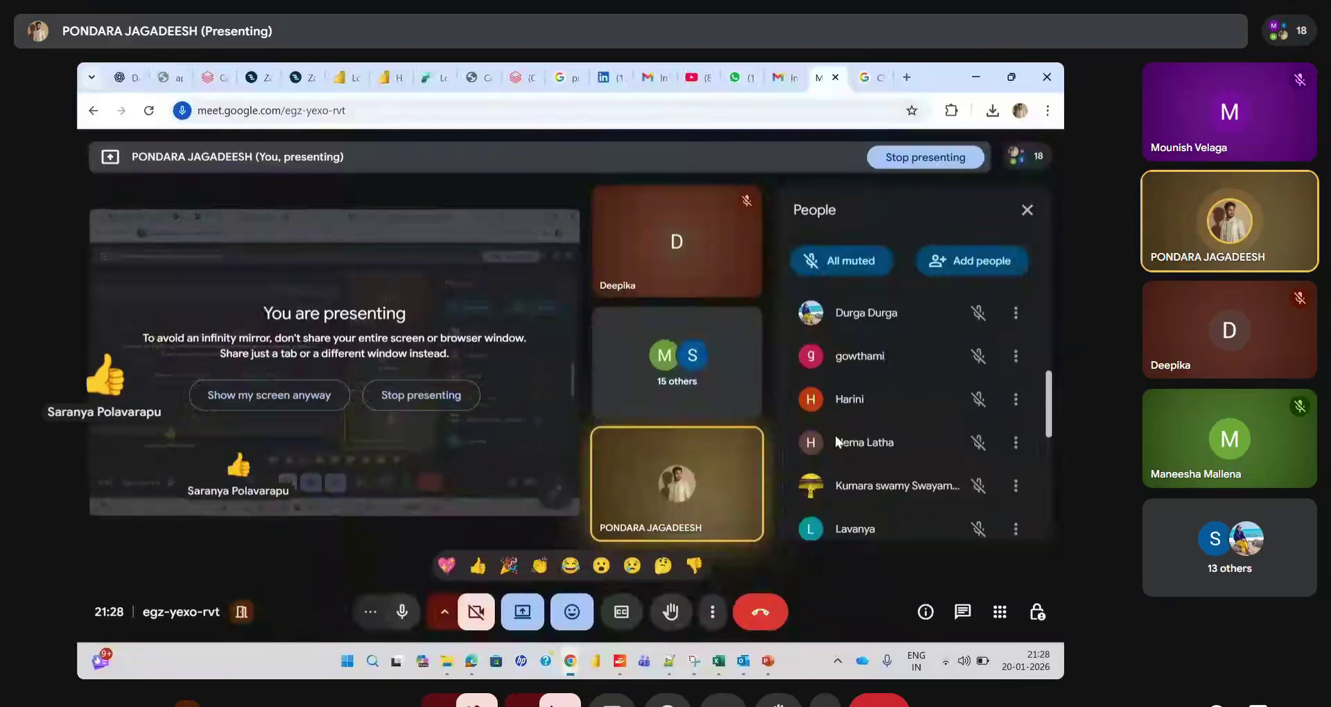
scroll(837, 441, "down", 3)
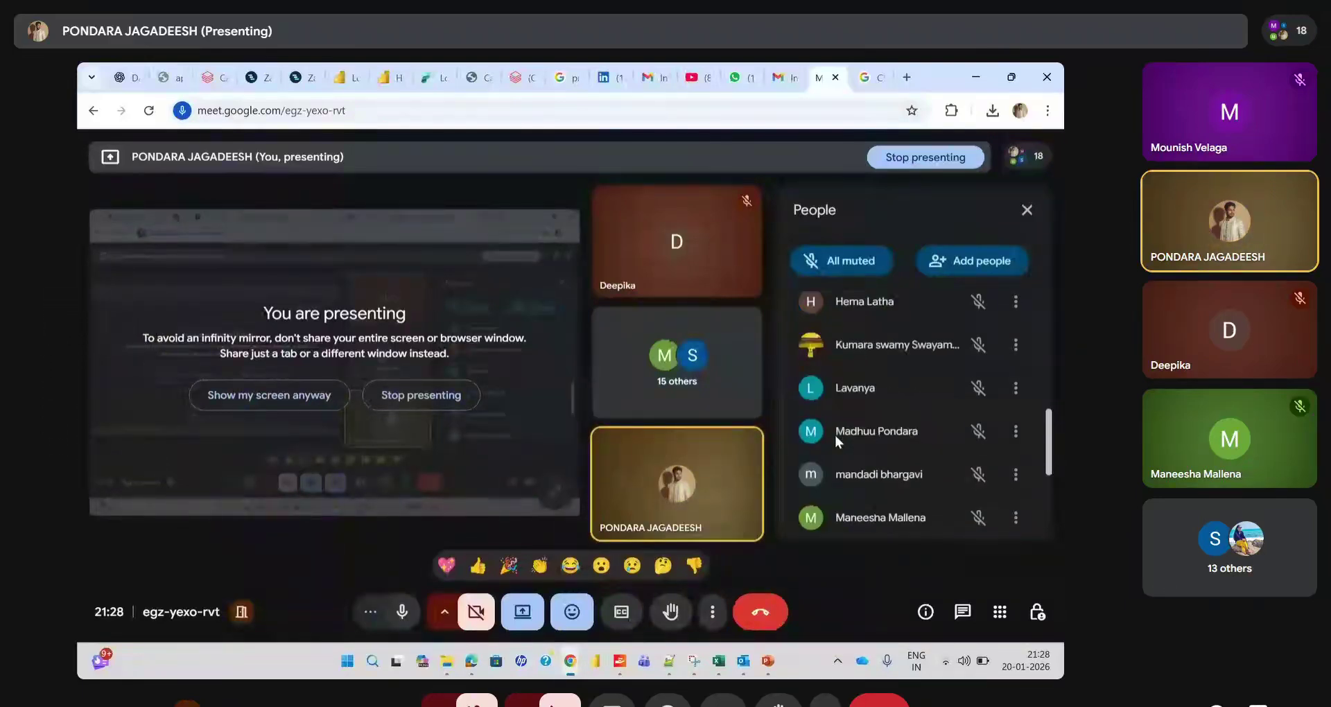
scroll(836, 438, "down", 2)
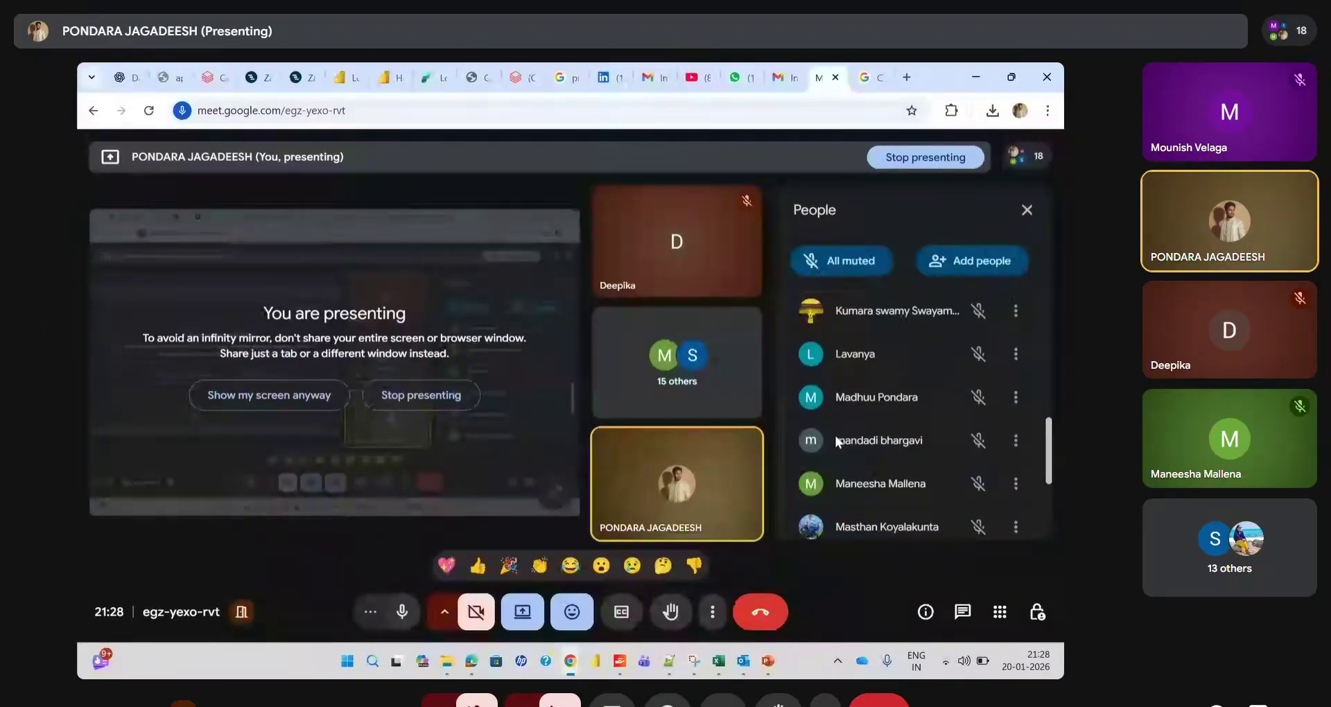
scroll(835, 434, "up", 1)
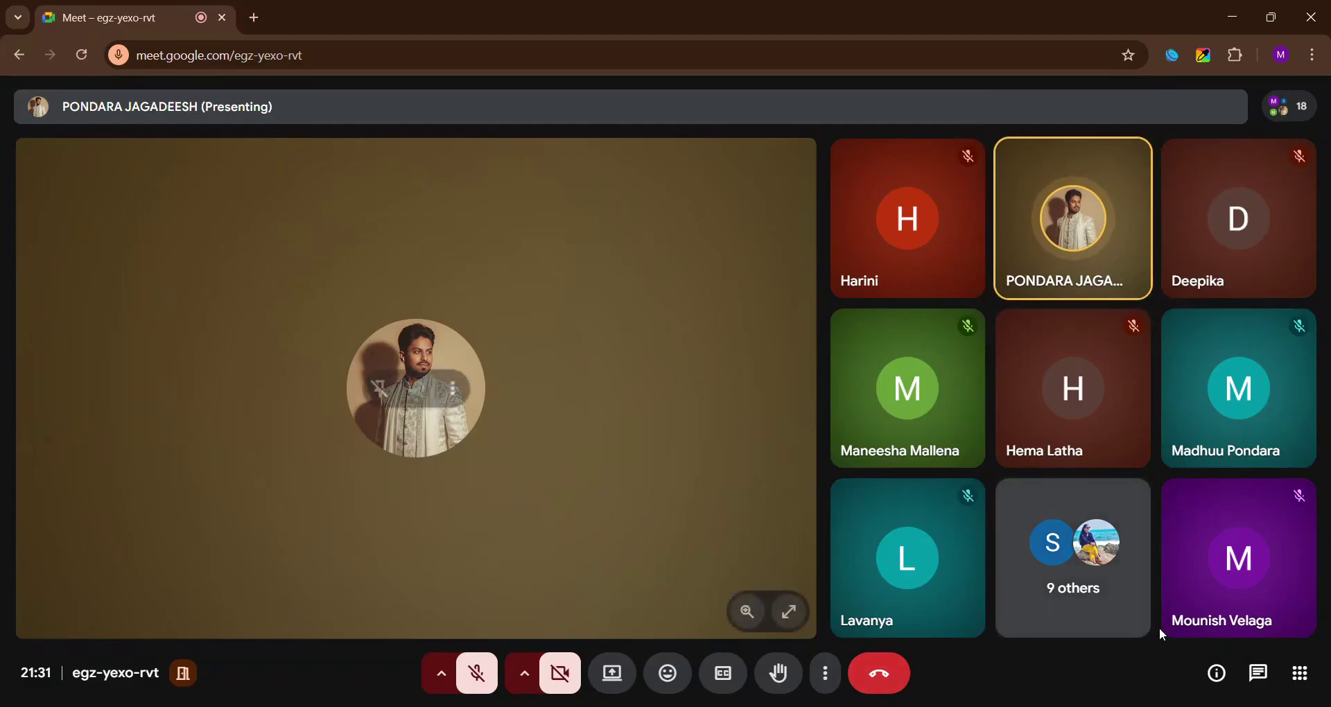
Check the system quick settings and enlarge the shared Excel presentation to full screen in the meeting
left_click(1206, 706)
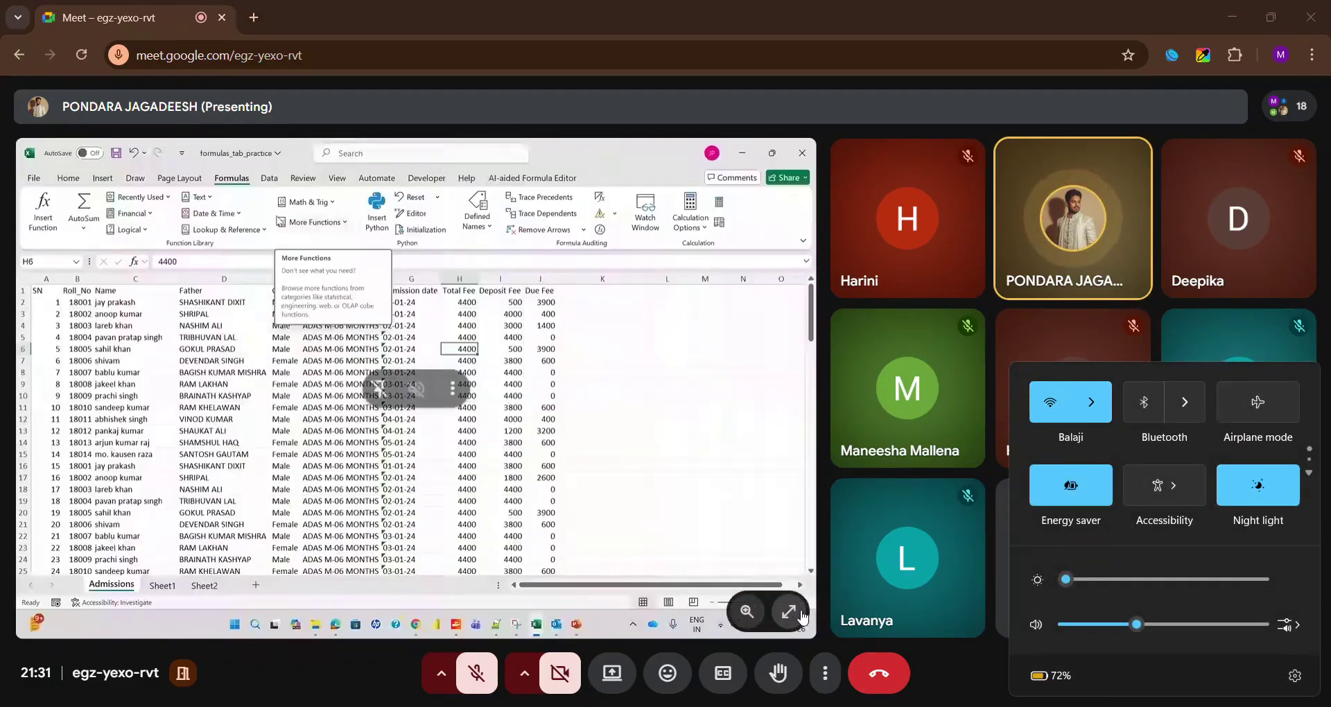
left_click(793, 612)
left_click(793, 612)
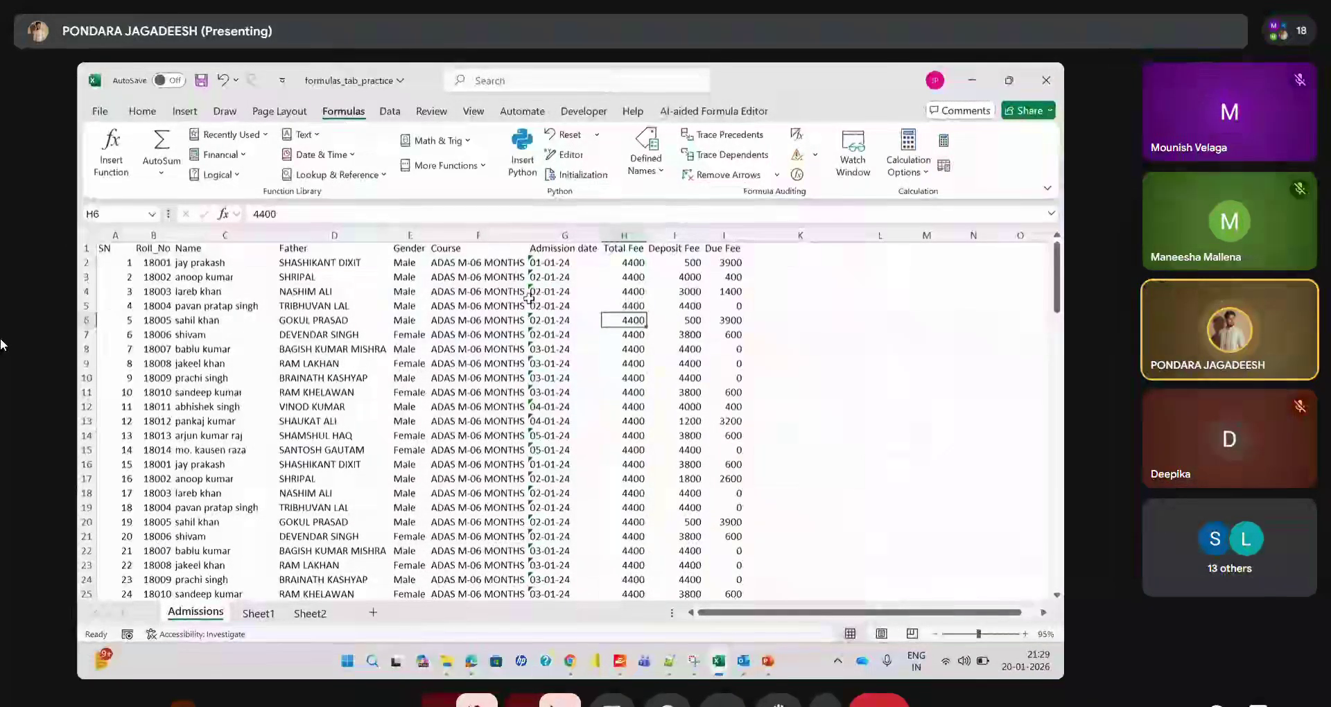
Look at the contents of Sheet1 and Sheet2, and return to the Admissions sheet
left_click(262, 613)
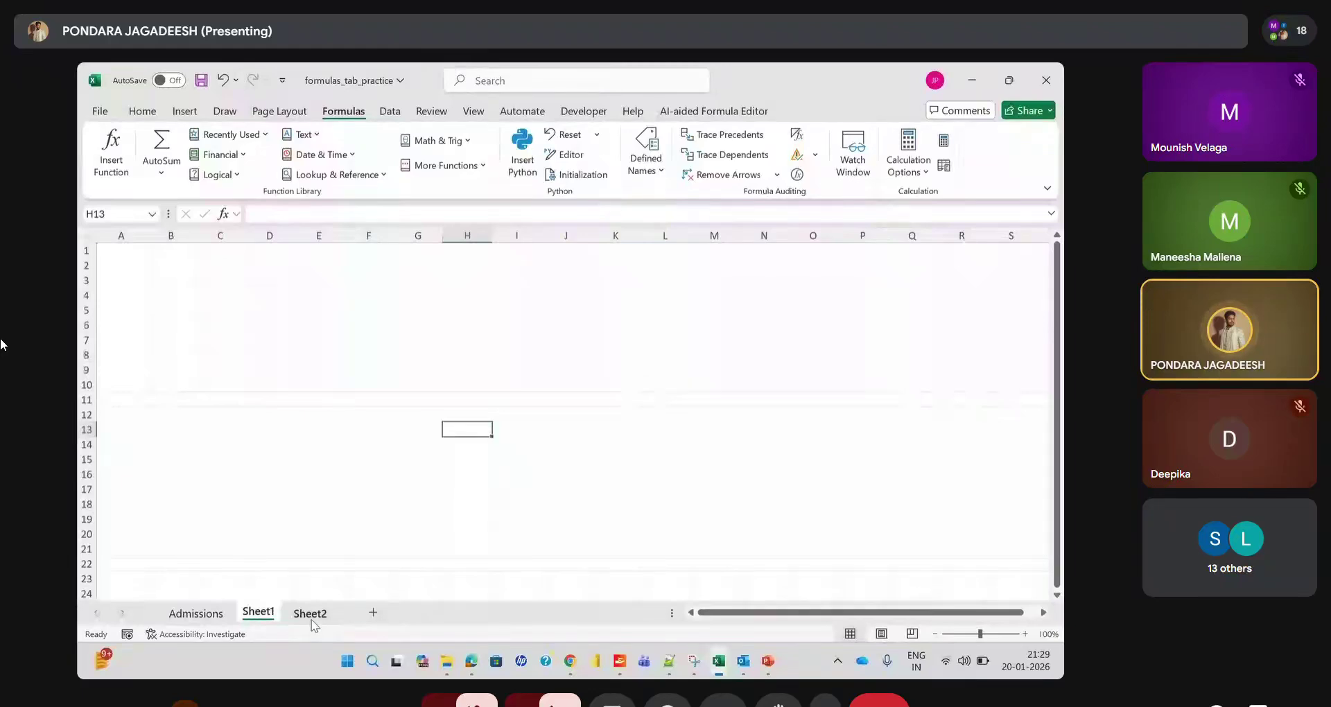
left_click(309, 613)
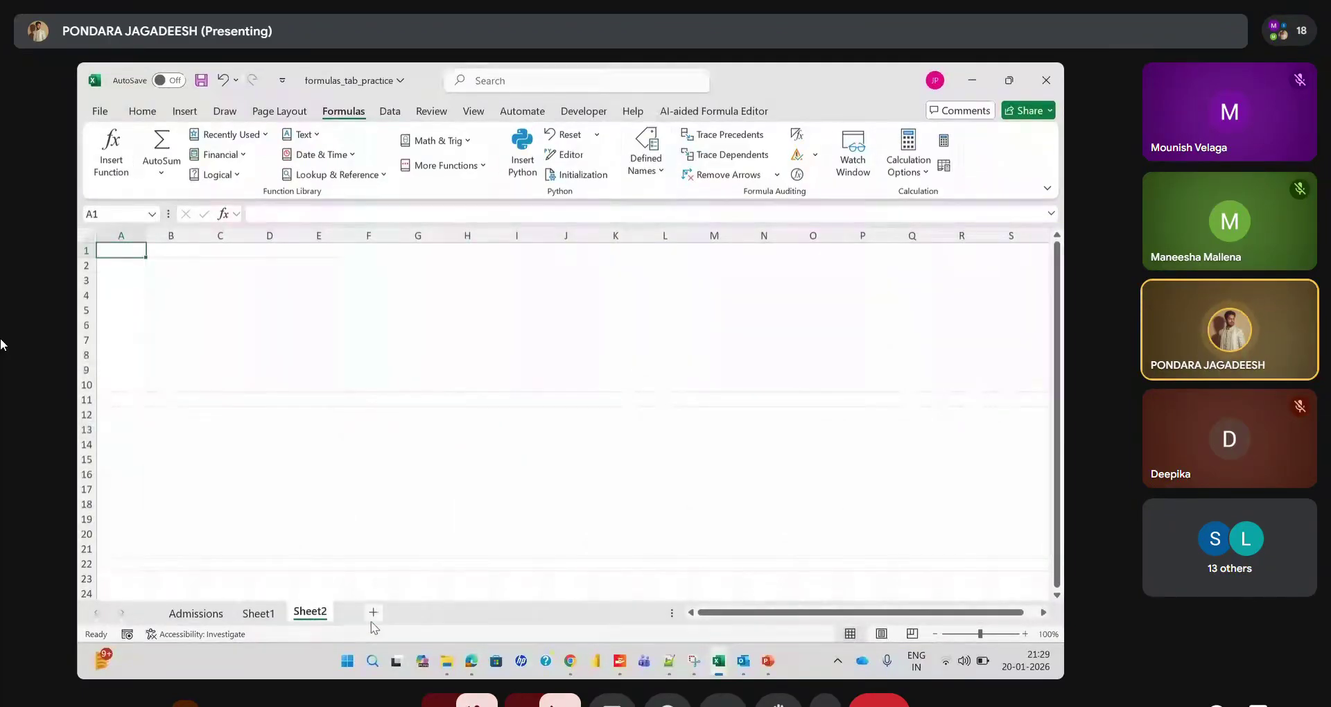
left_click(196, 615)
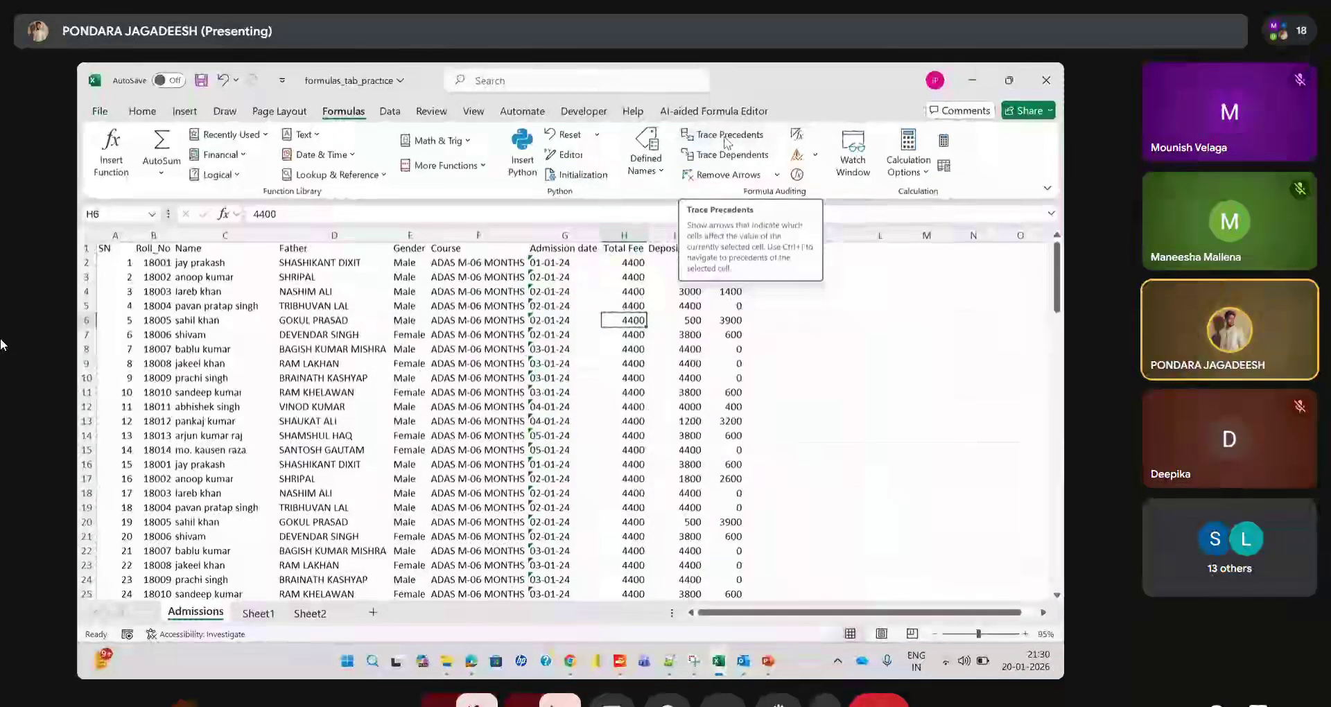
Check the Total Fee input in H2 and trace the precedents of the Due Fee formula in J2
left_click(724, 262)
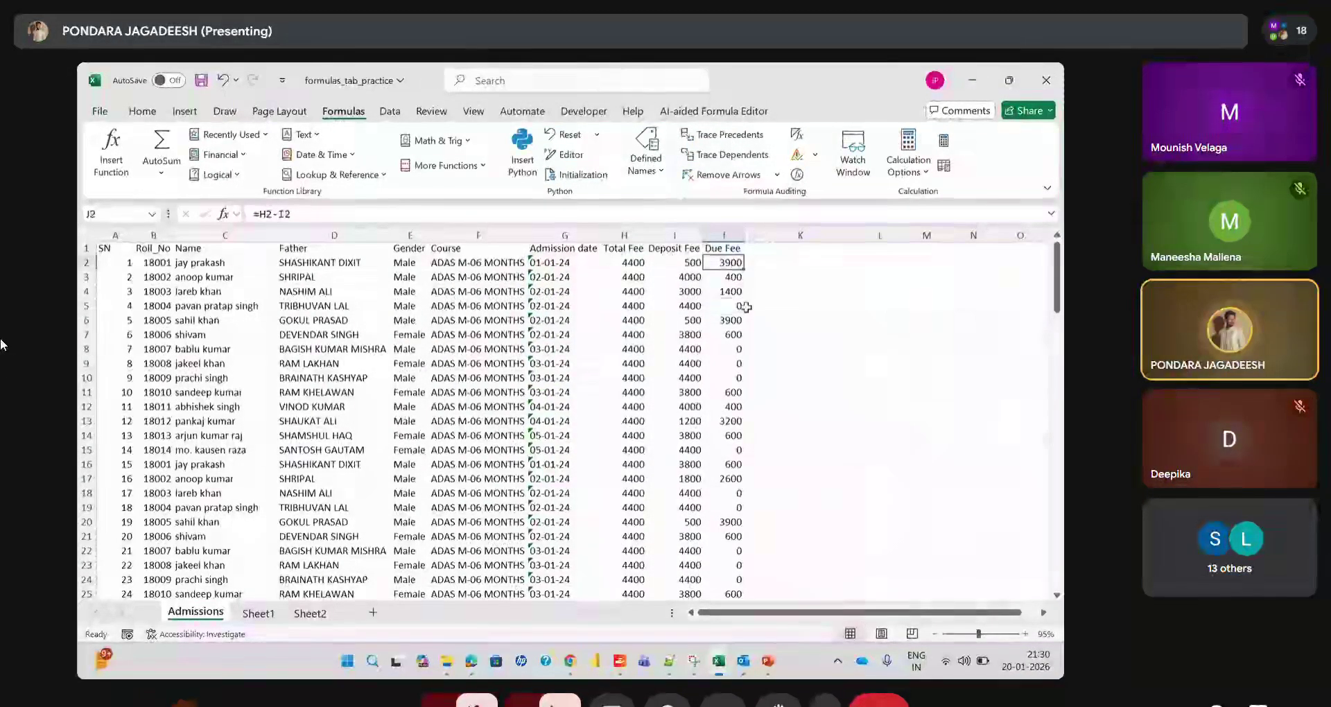
scroll(930, 432, "up", 1, "ctrl")
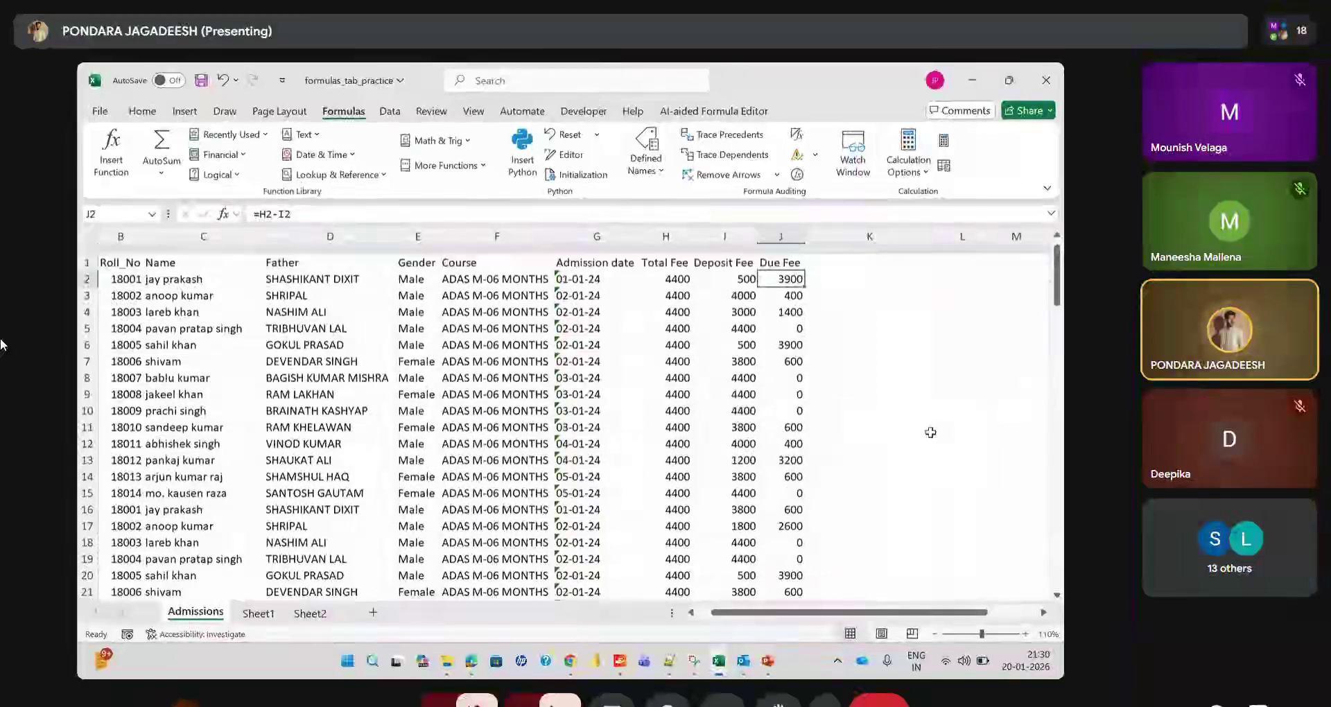
scroll(712, 284, "down", 1)
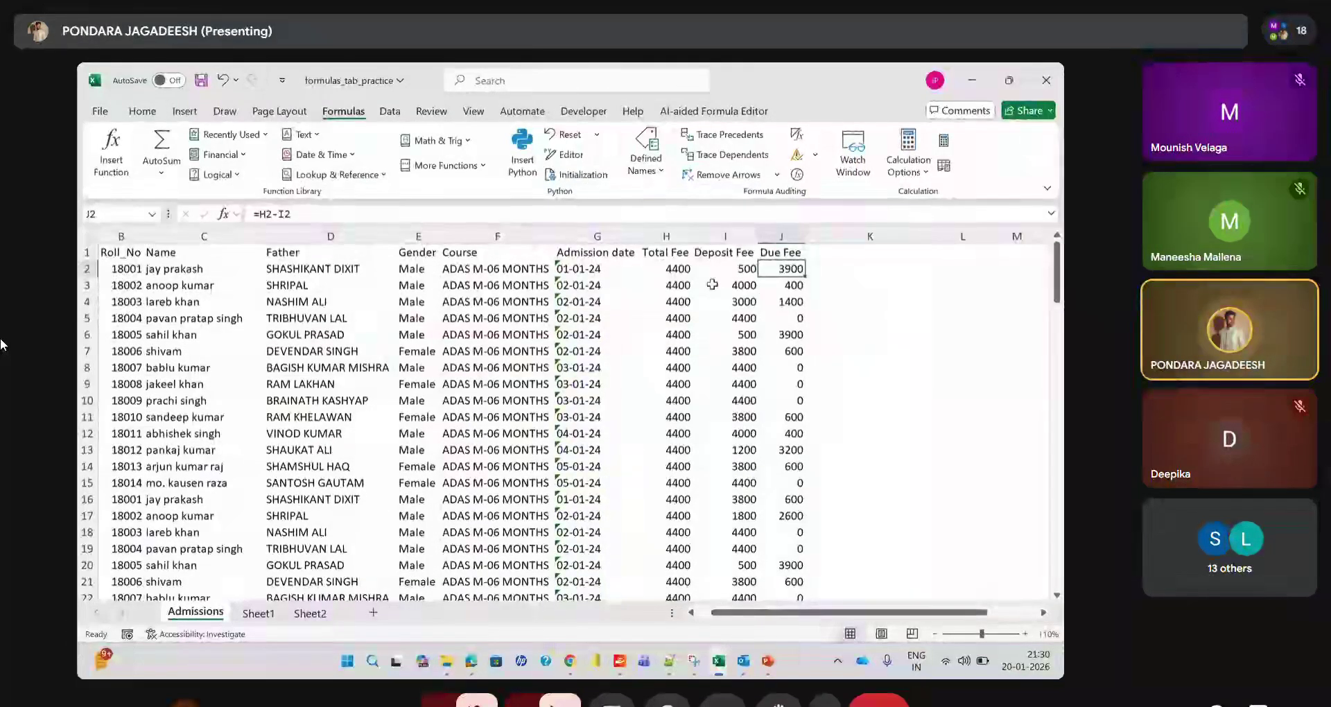
key("Left")
key("Left")
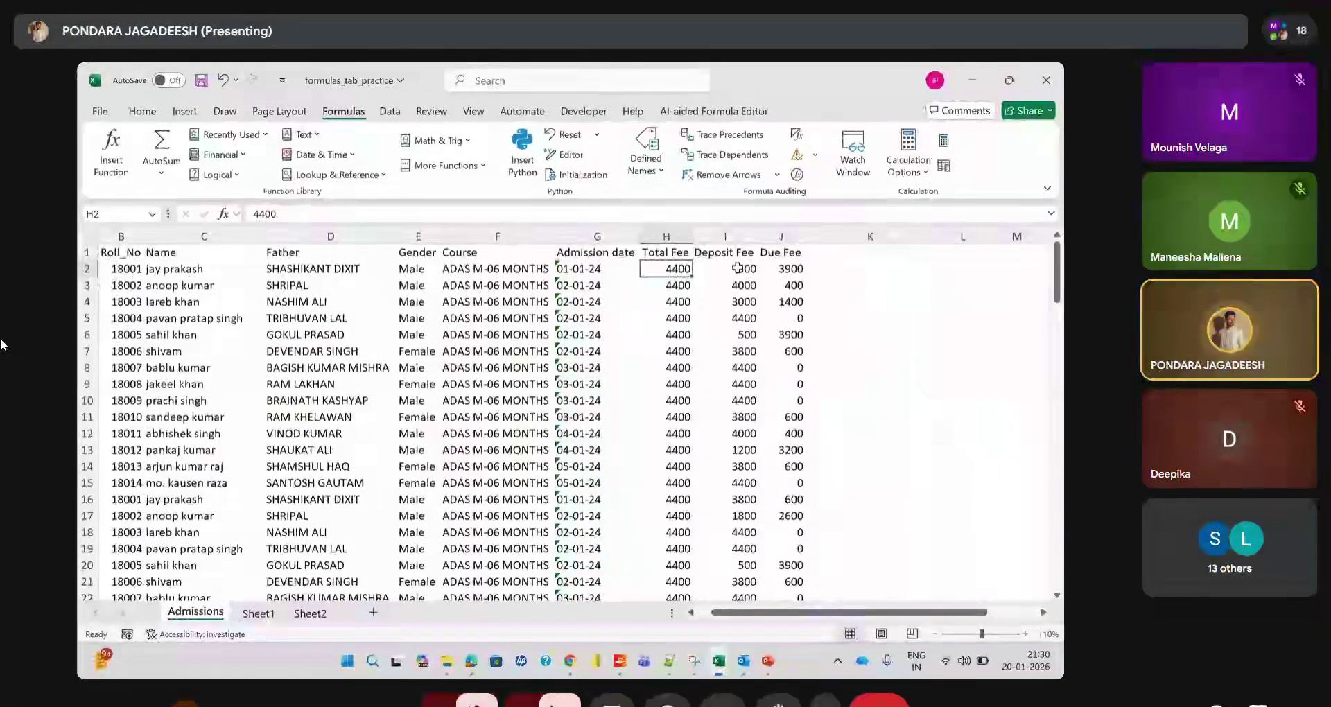
left_click(796, 269)
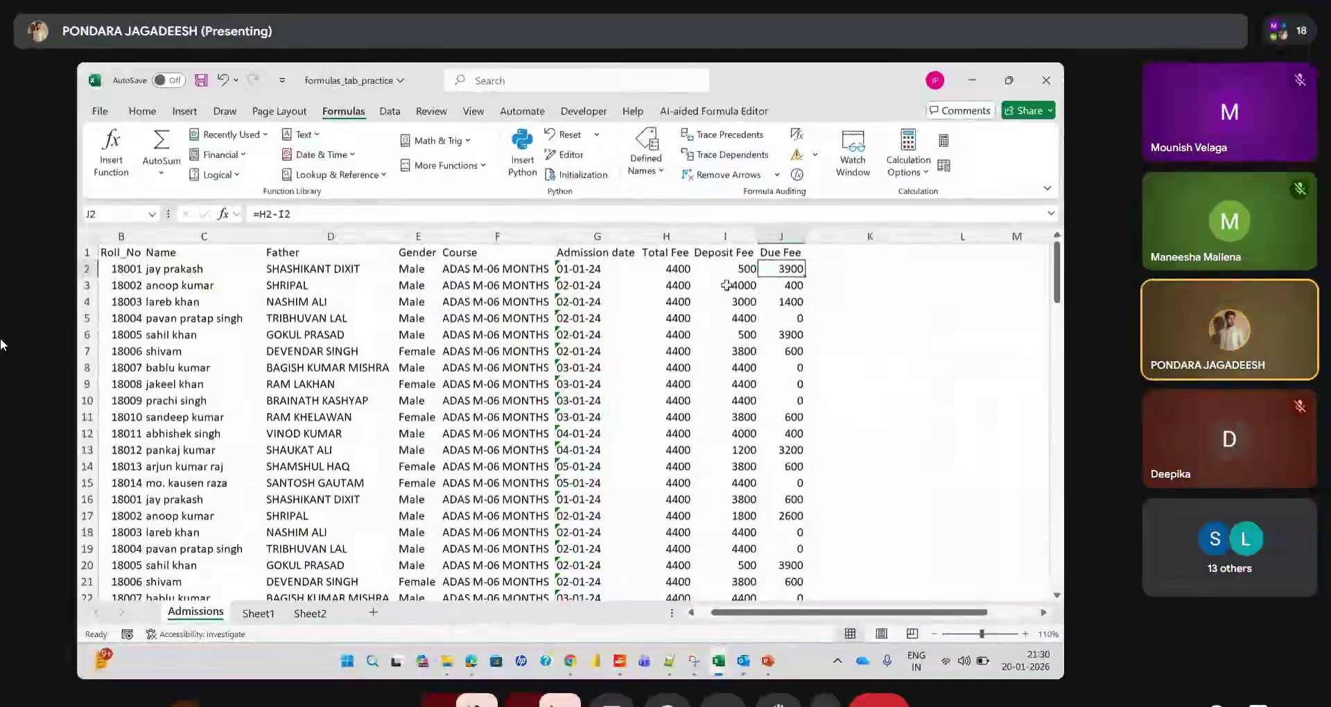
left_click(727, 136)
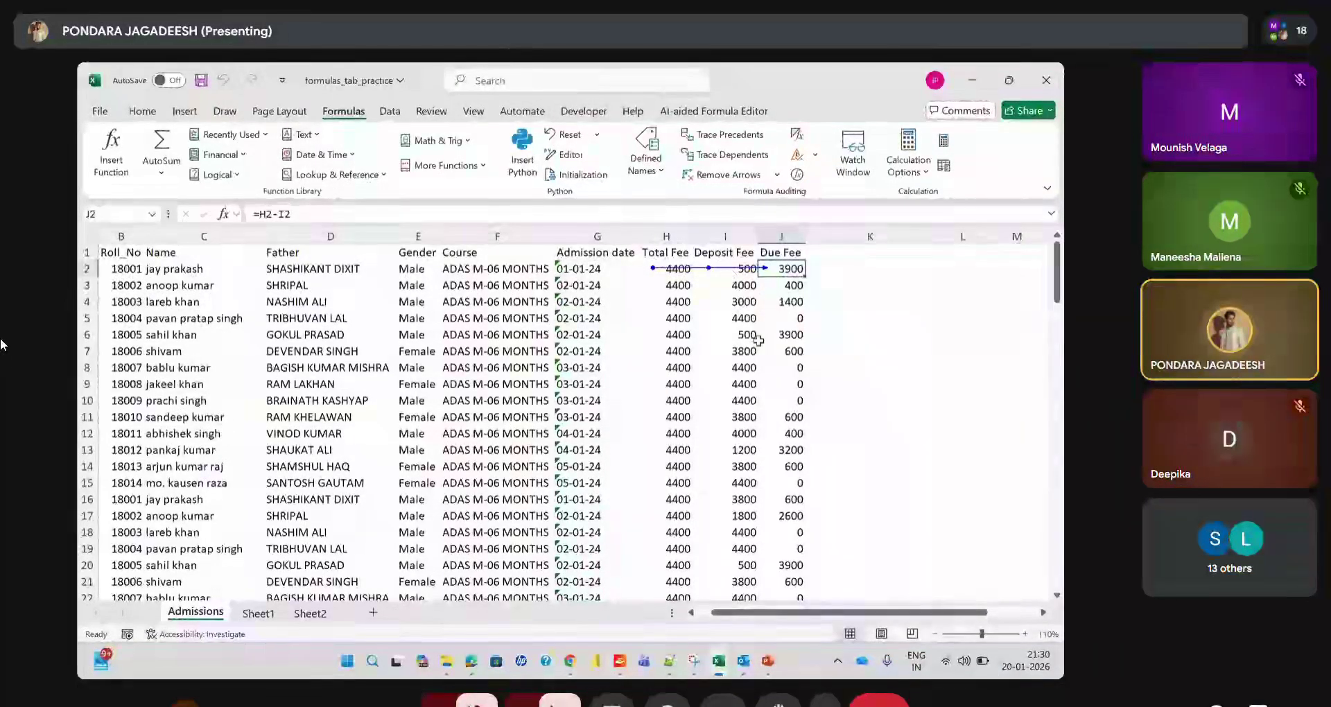
Trace the precedents of the Due Fee formulas in J11 and J26 on the Admissions sheet
left_click(795, 415)
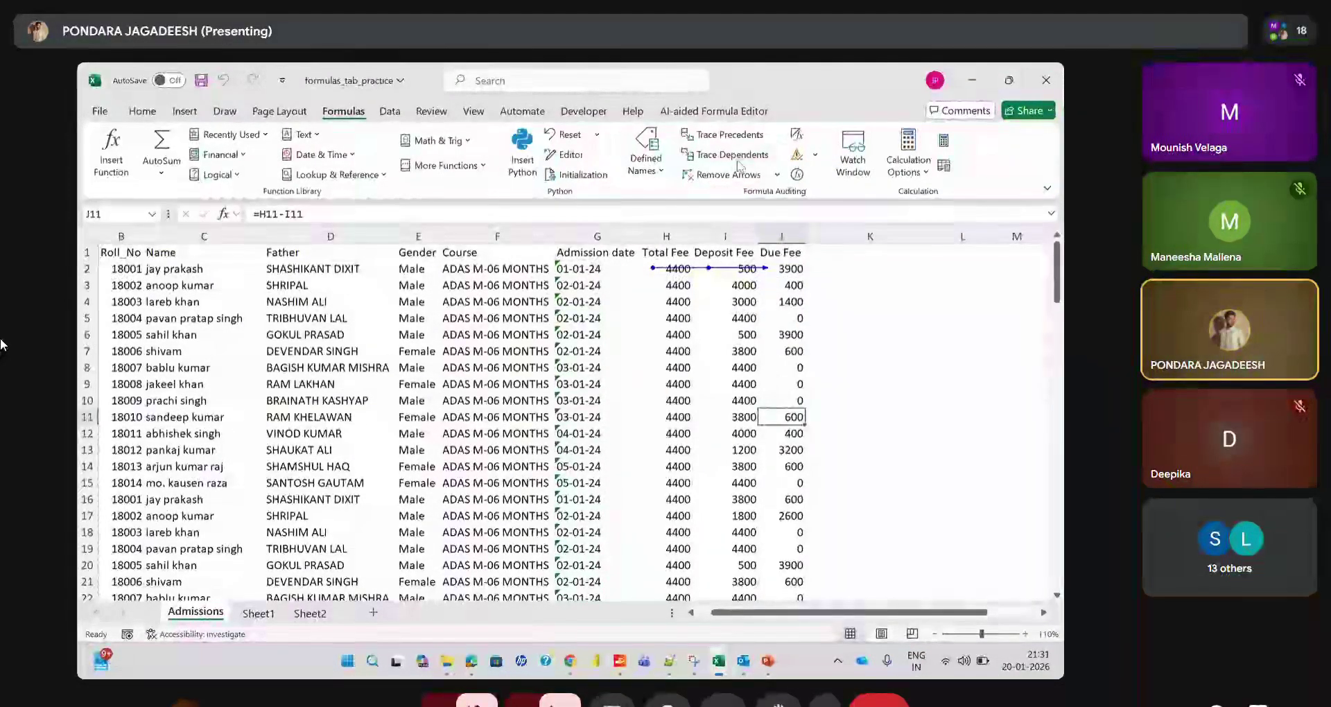
left_click(724, 138)
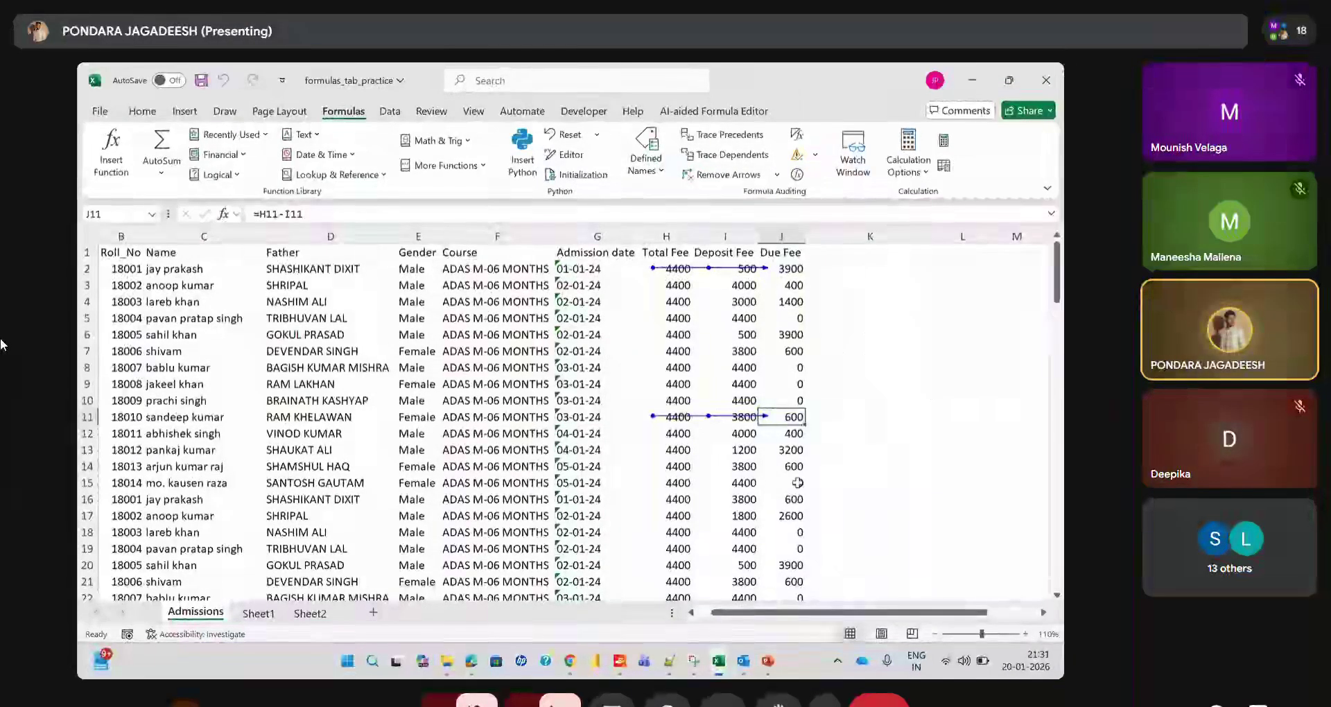
scroll(681, 381, "down", 5)
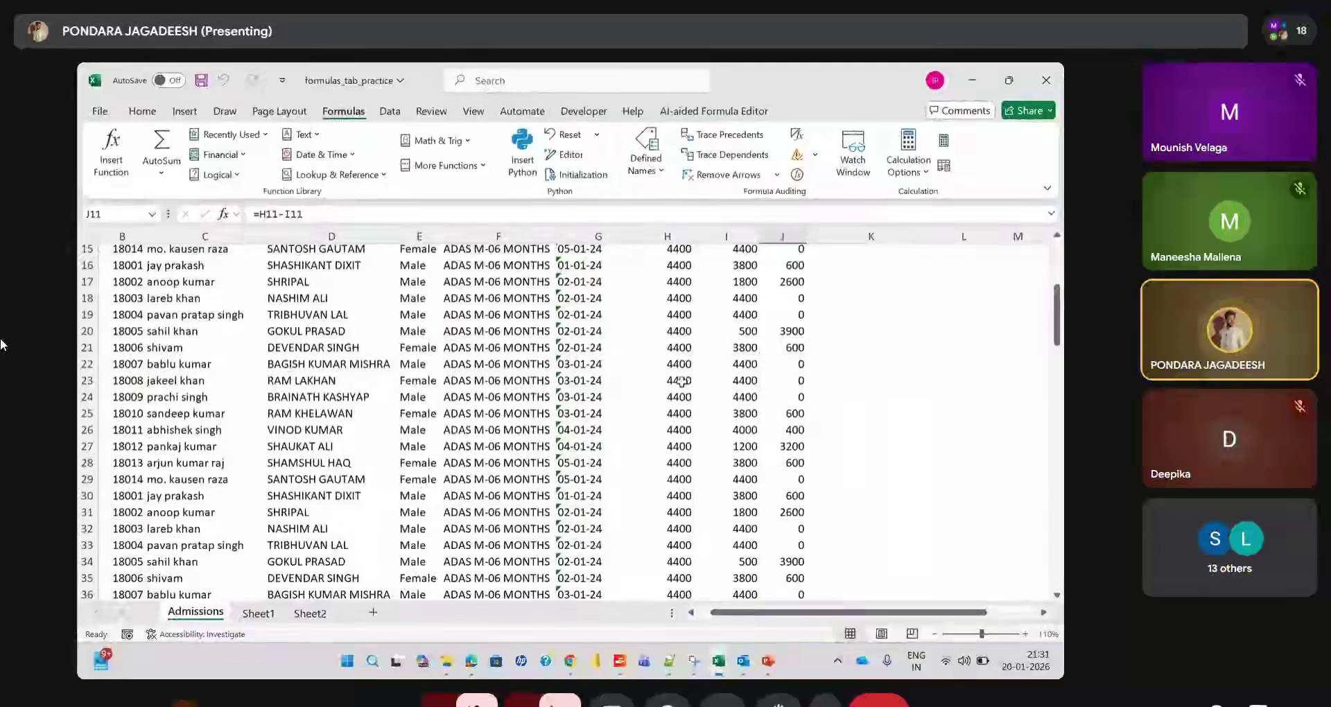
scroll(682, 380, "down", 1)
left_click(784, 388)
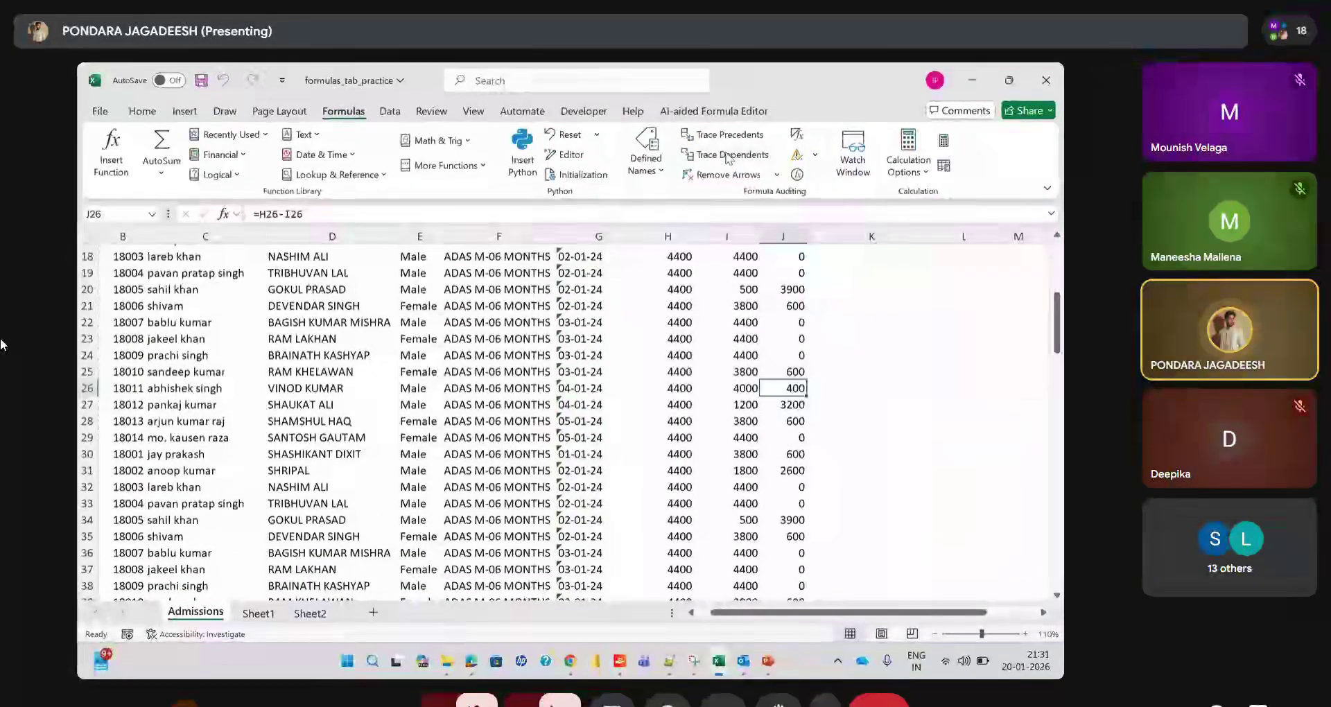
key("alt+m")
key("p")
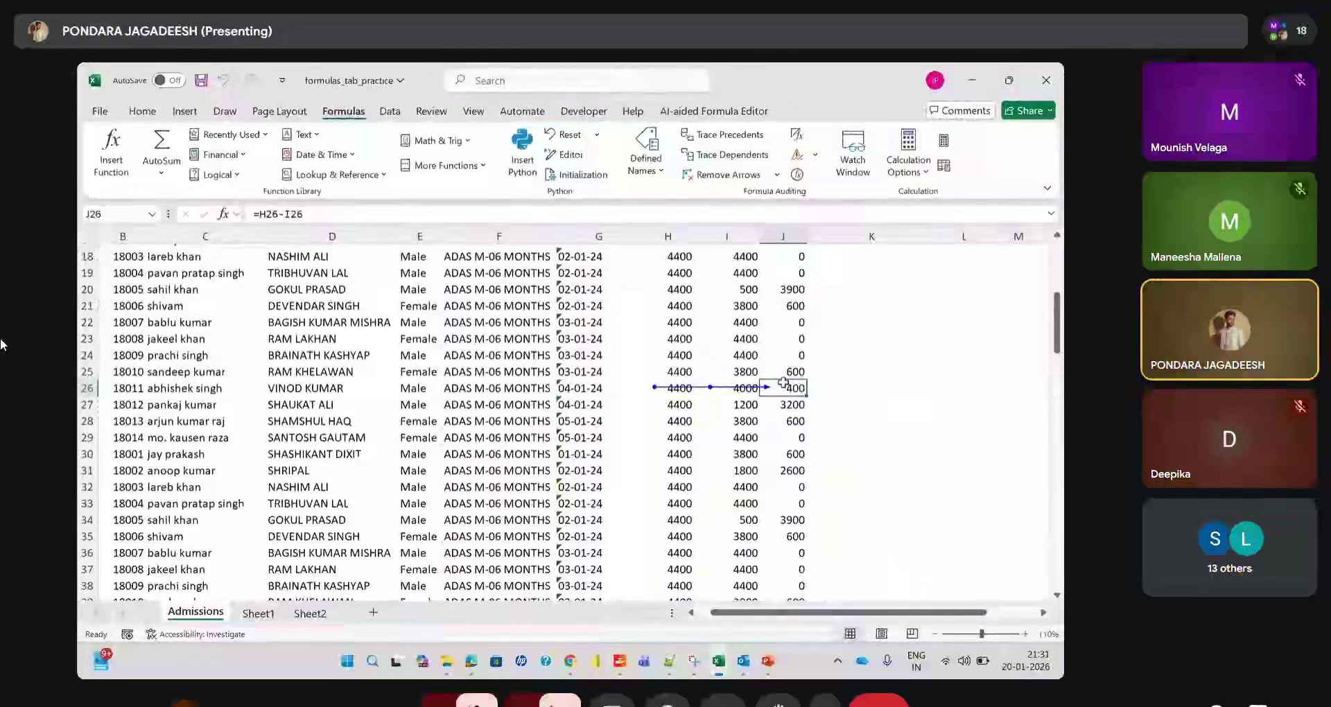
Look further down the Due Fee column of the Admissions sheet, around rows 55 to 76
scroll(778, 474, "down", 12)
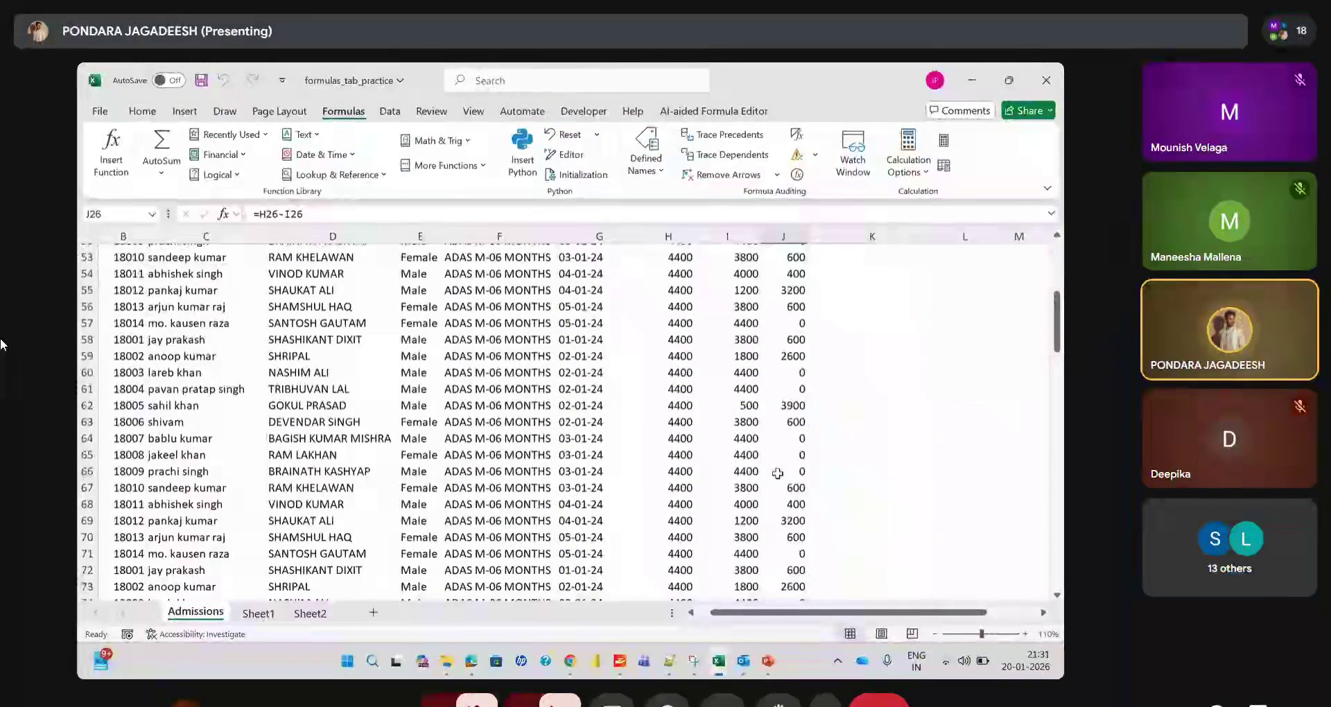
scroll(775, 442, "down", 1)
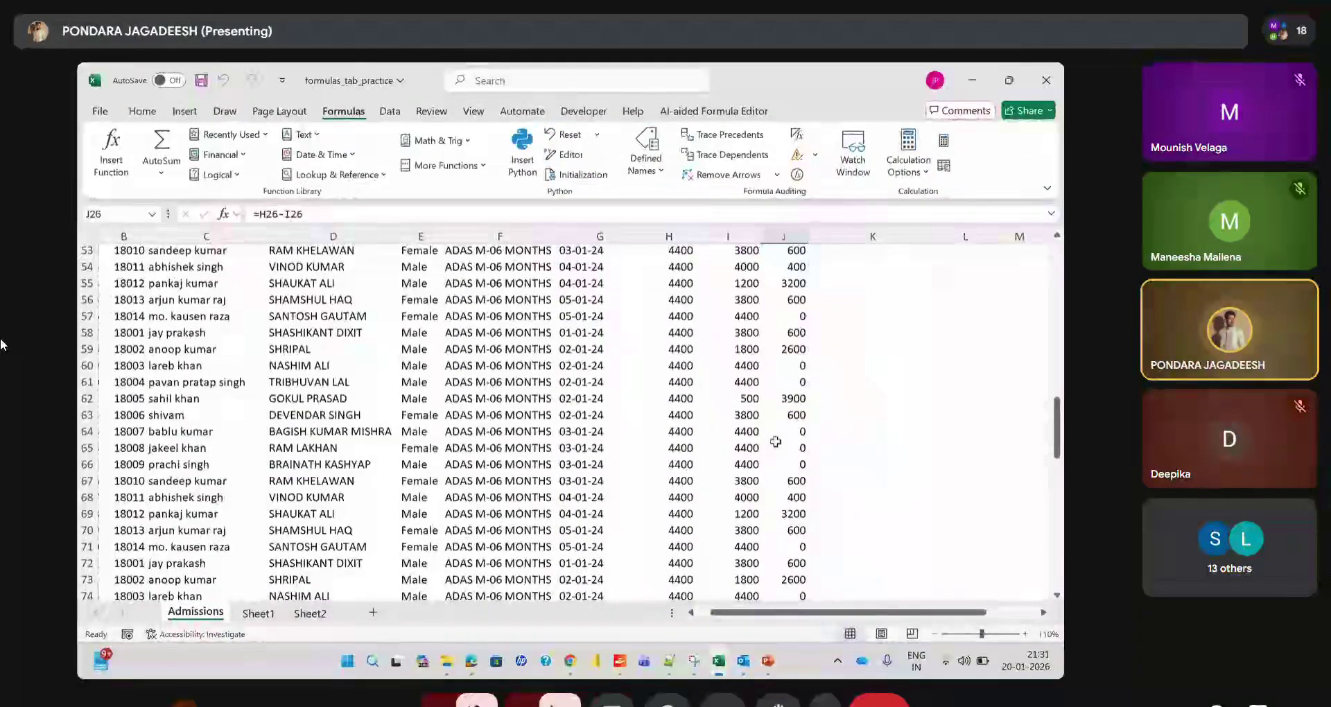
scroll(775, 441, "down", 1)
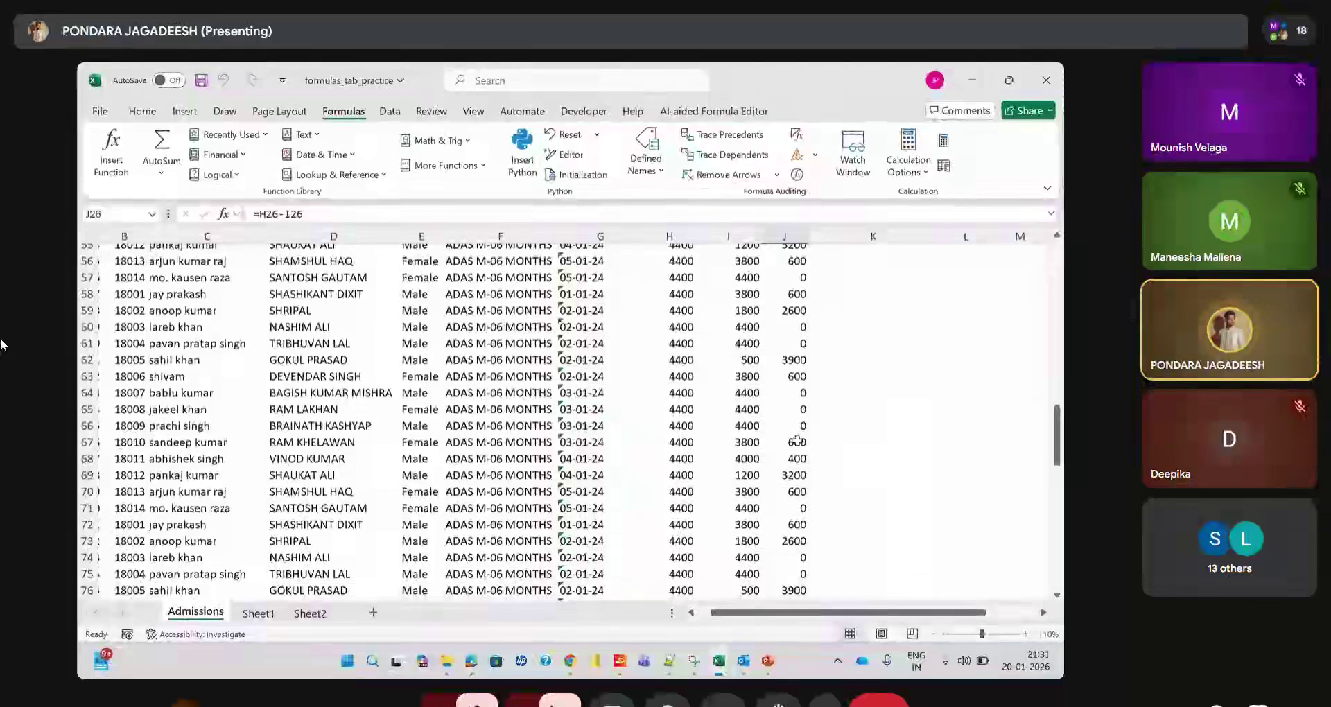
Replace the Due Fee formula in cell J67 with the constant value 500
double_click(797, 442)
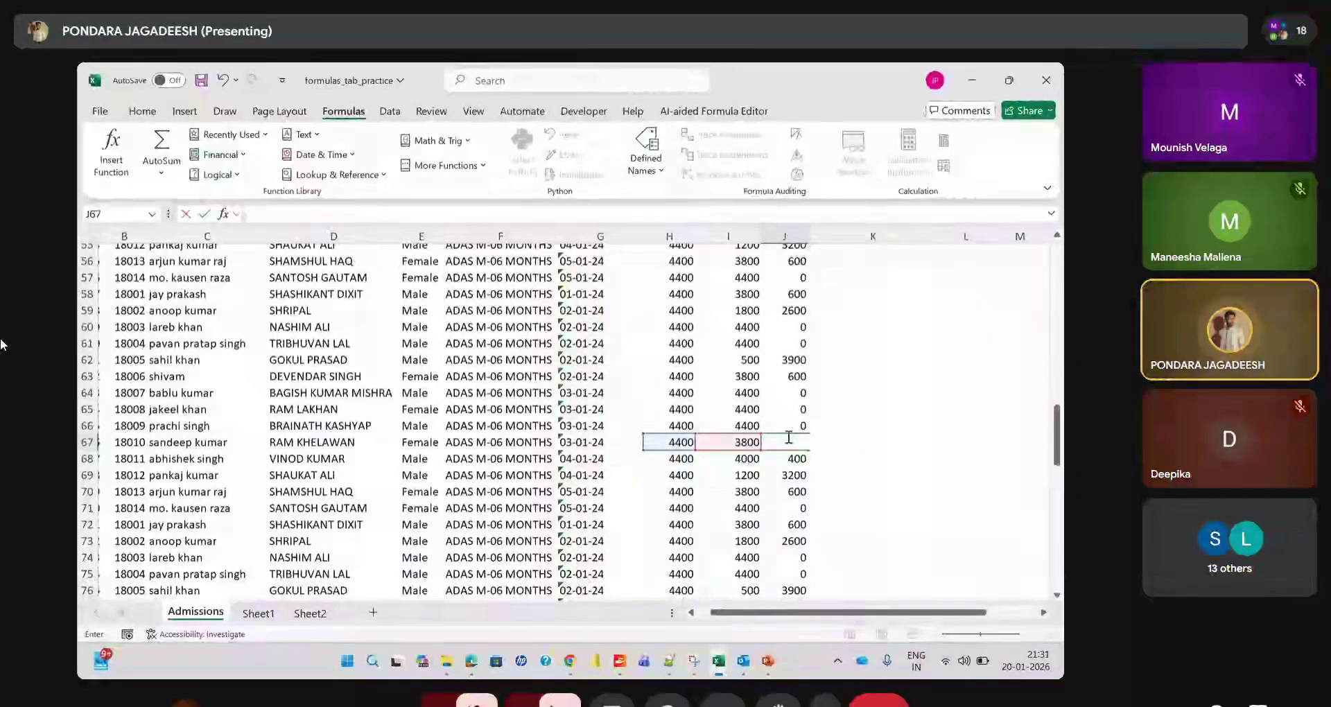
key("Return")
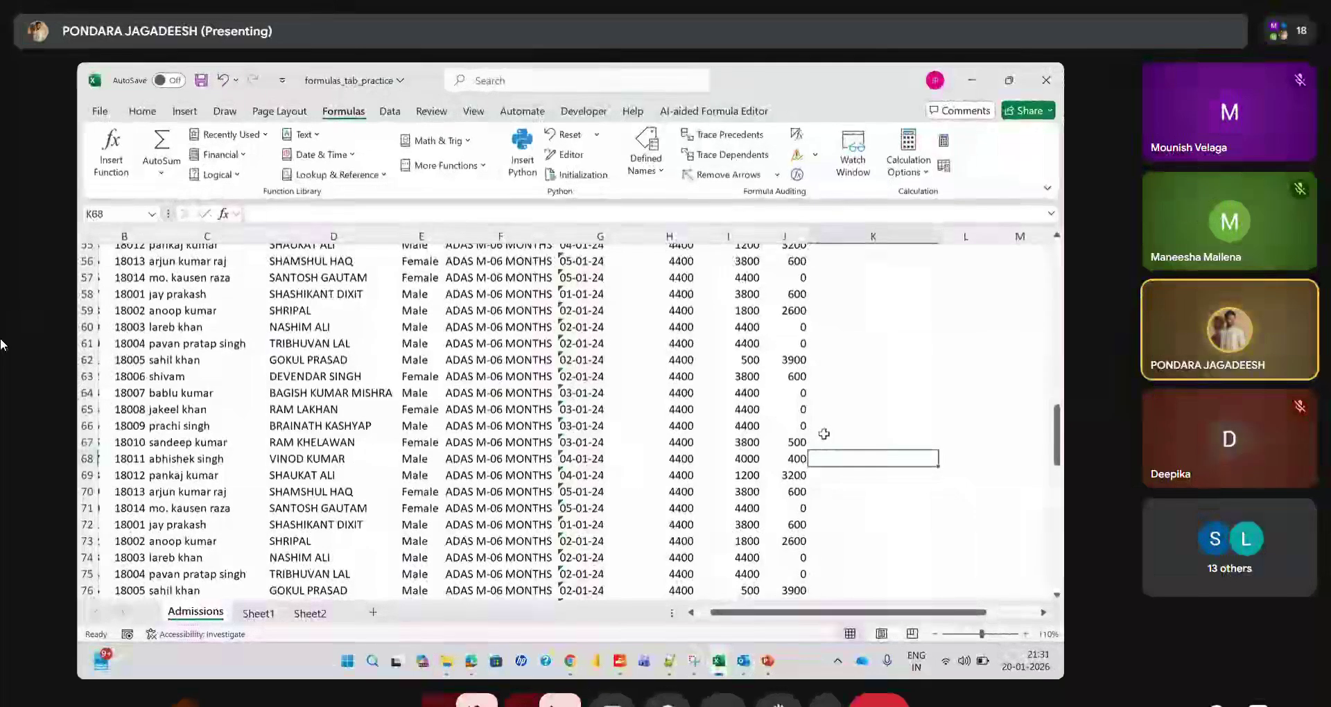
left_click(796, 436)
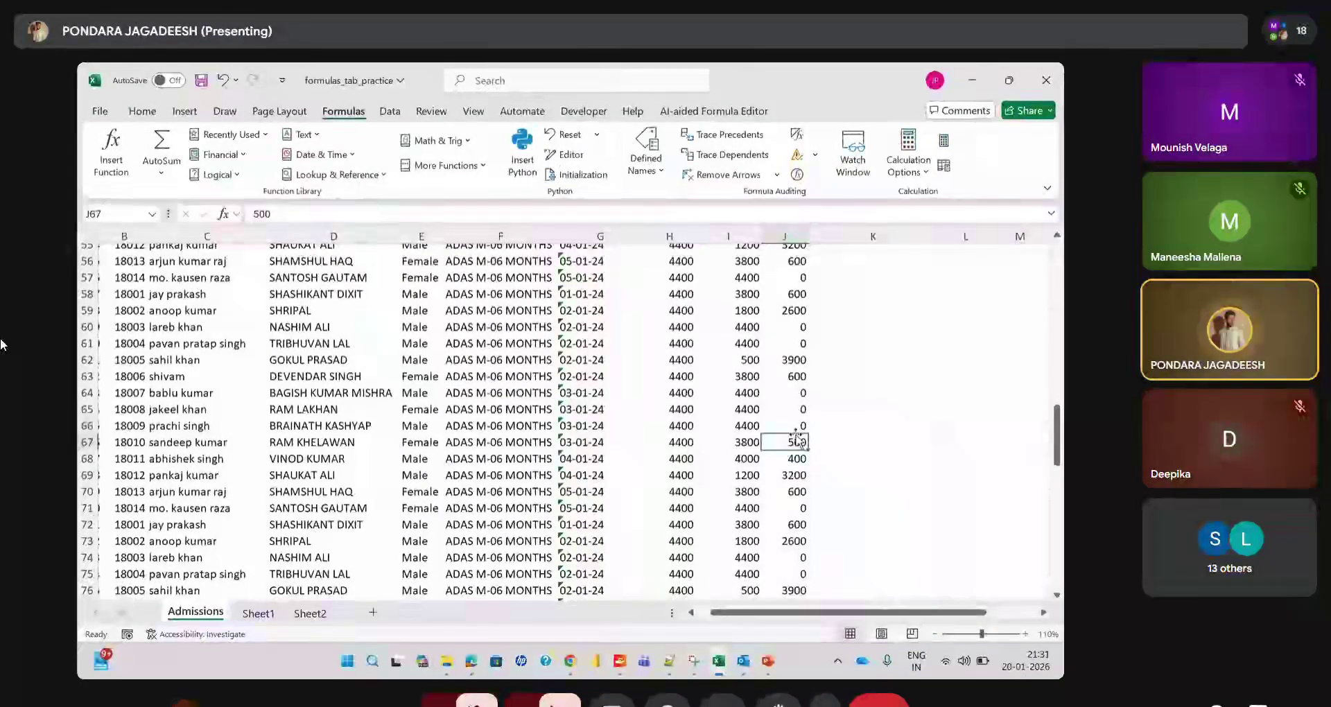
Compare the contents of Due Fee cells J63 through J68 and try to trace the precedents of J67
left_click(795, 375)
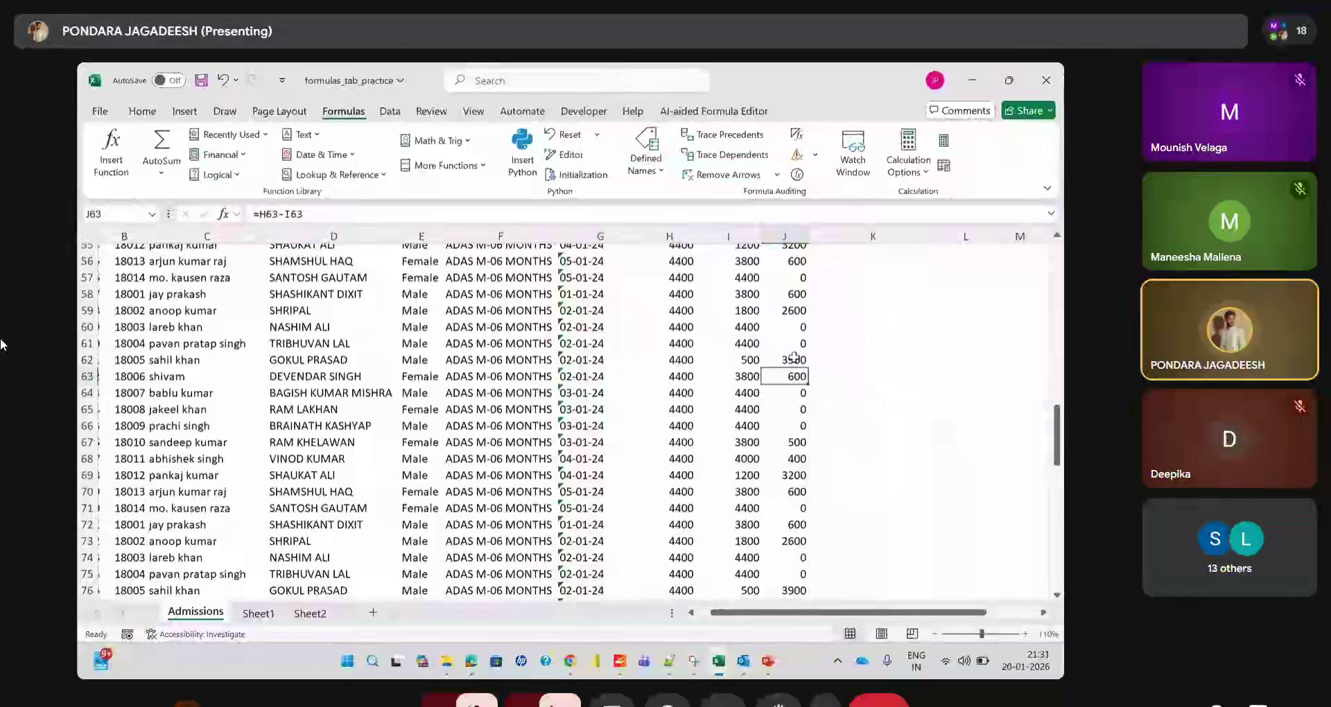
key("Down")
key("Down")
key("Down")
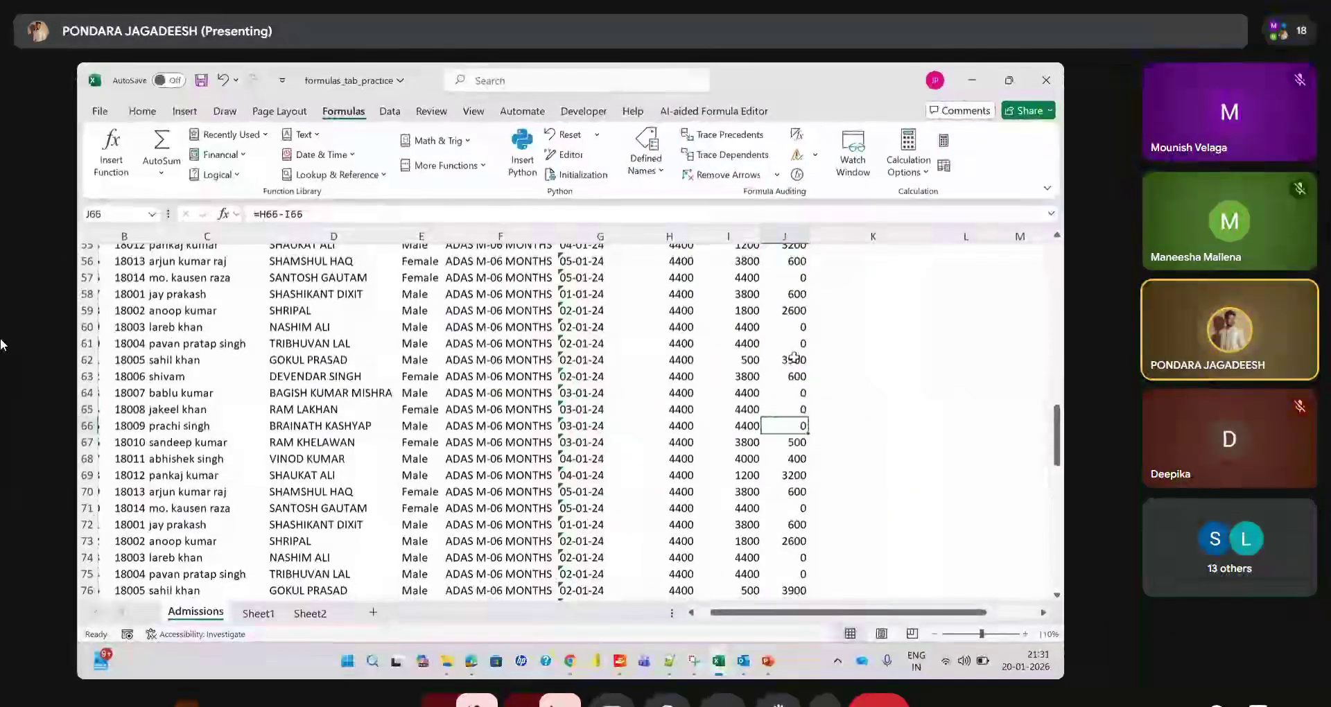
key("Down")
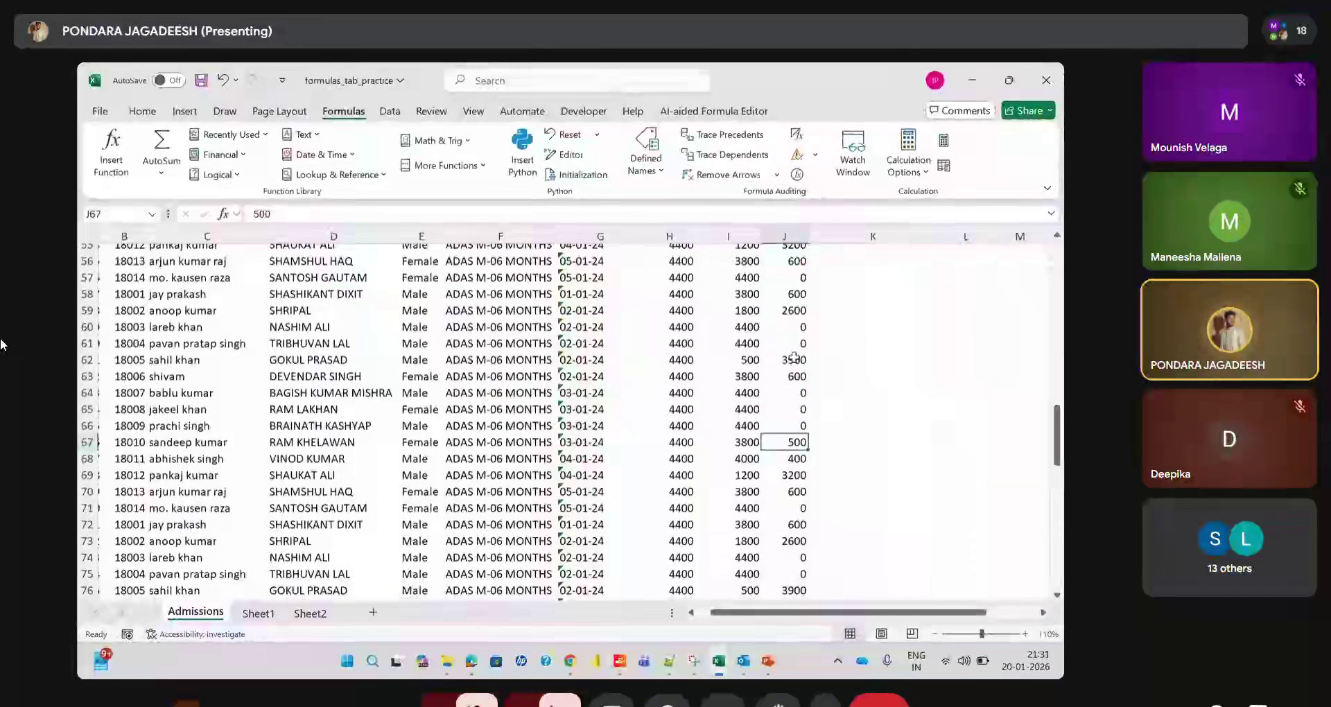
key("Down")
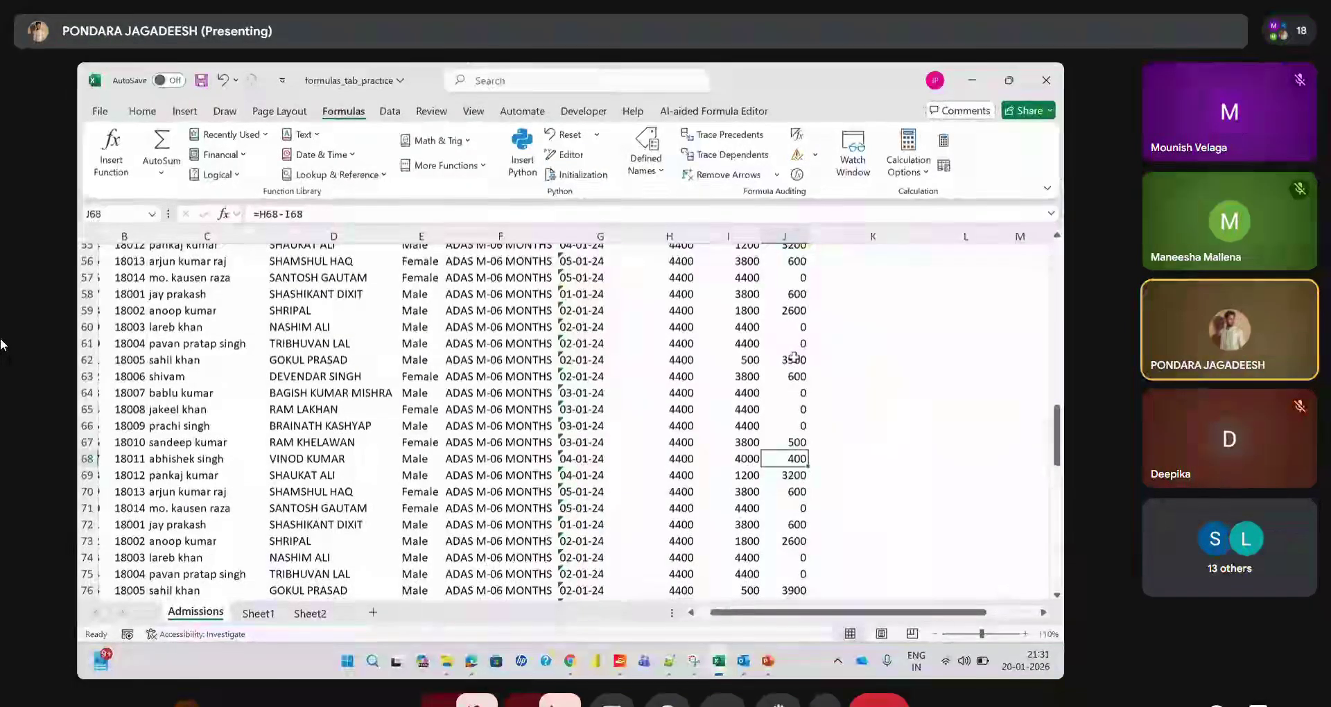
key("Up")
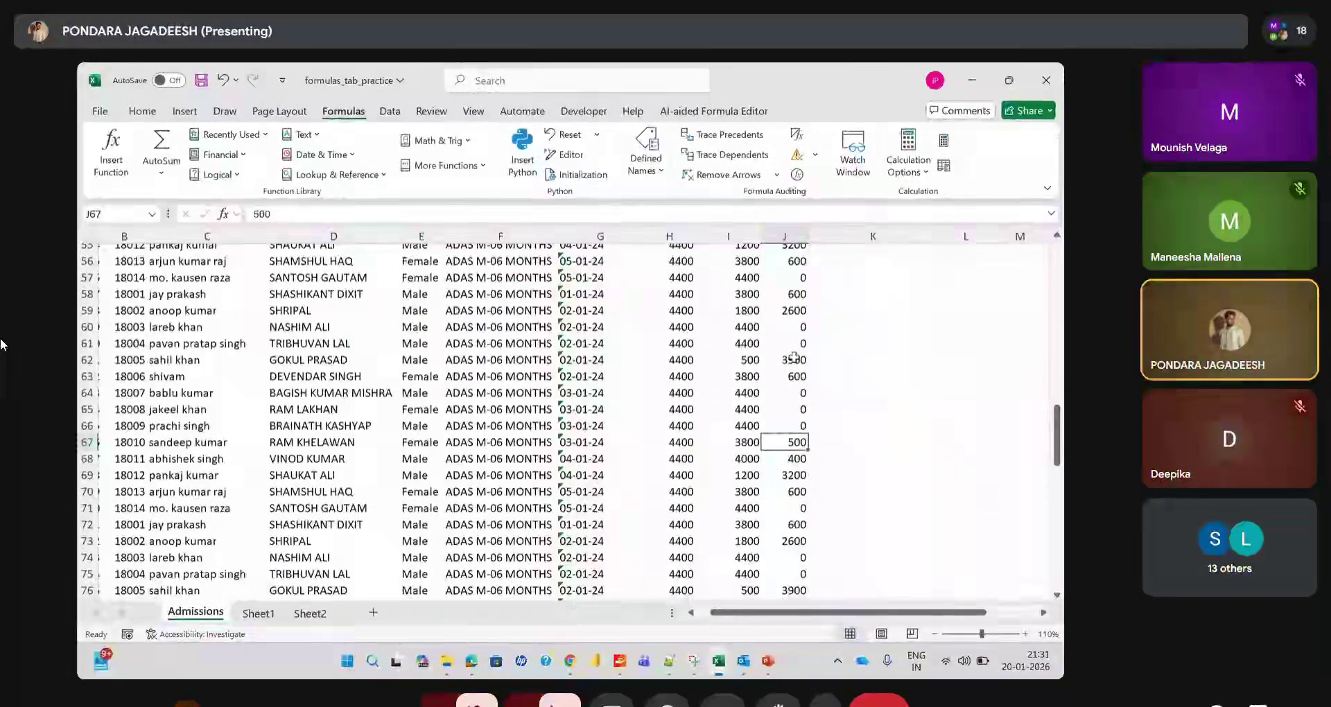
left_click(735, 139)
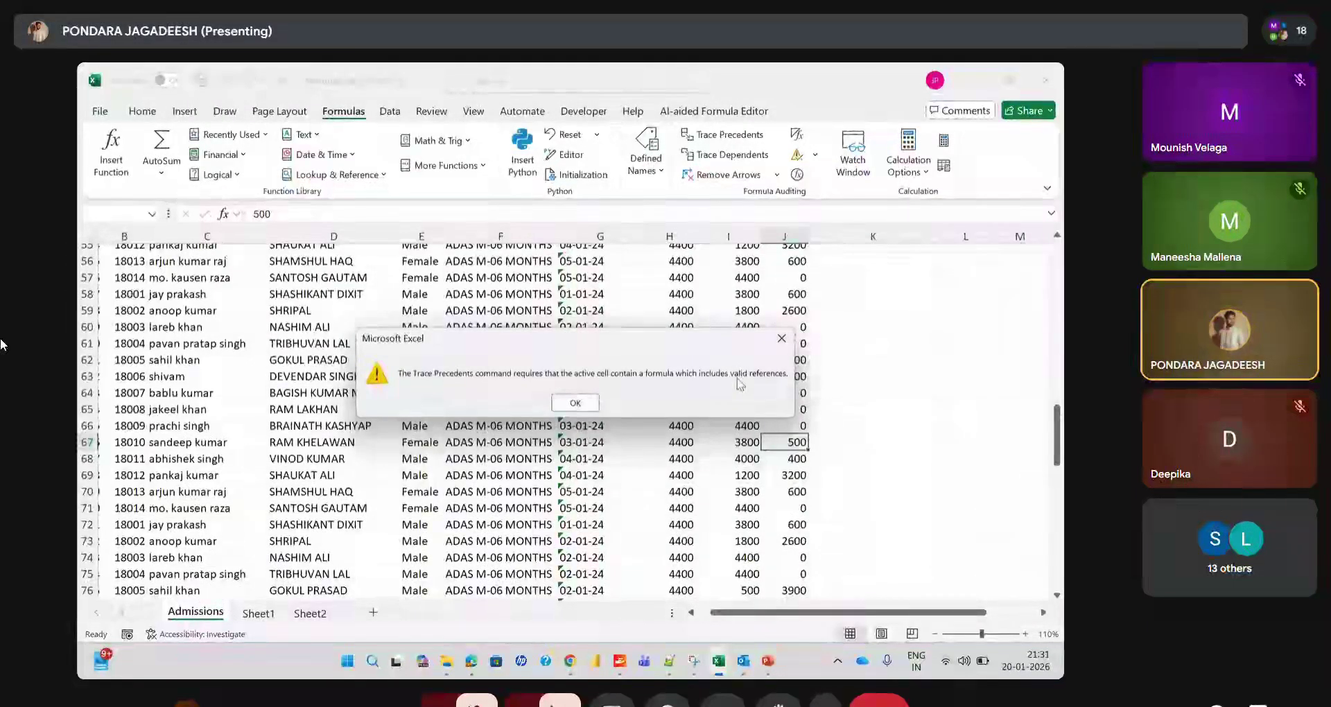
left_click(782, 339)
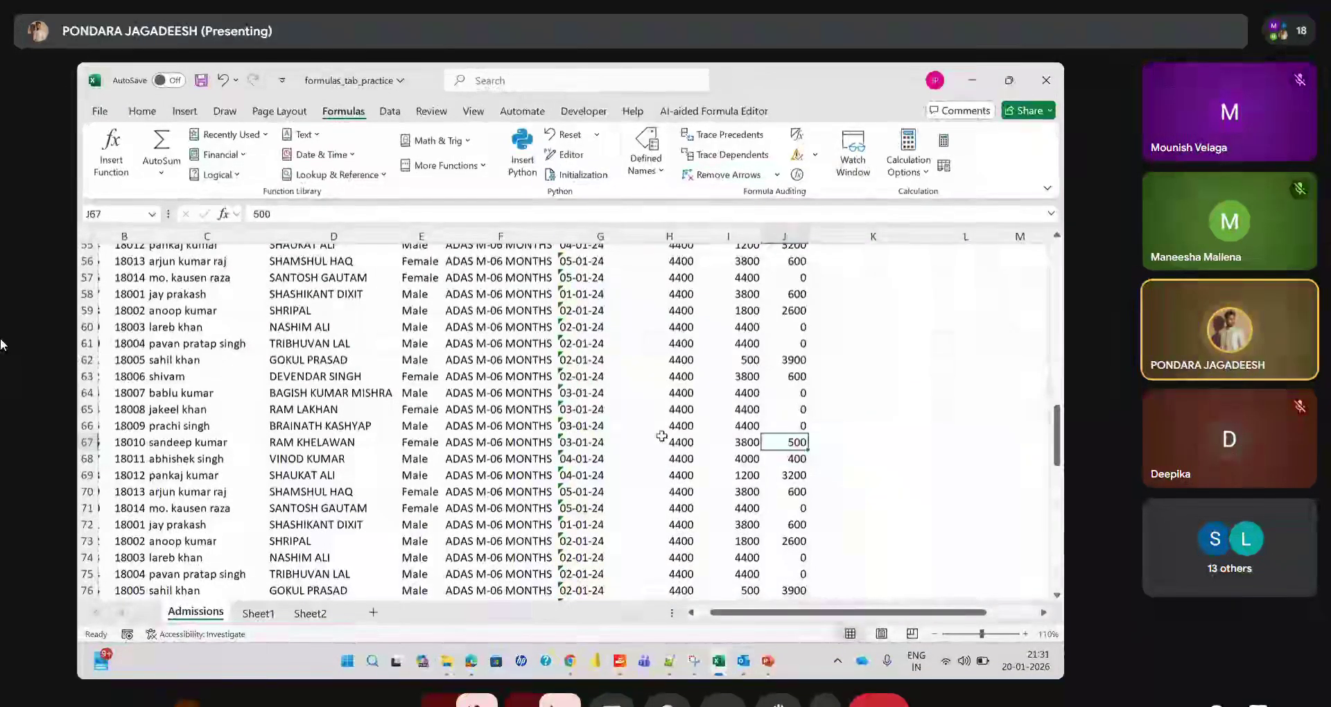
Enter the formula =I7*3 in cell L6, beside the fee columns of the Admissions sheet
scroll(726, 434, "up", 15)
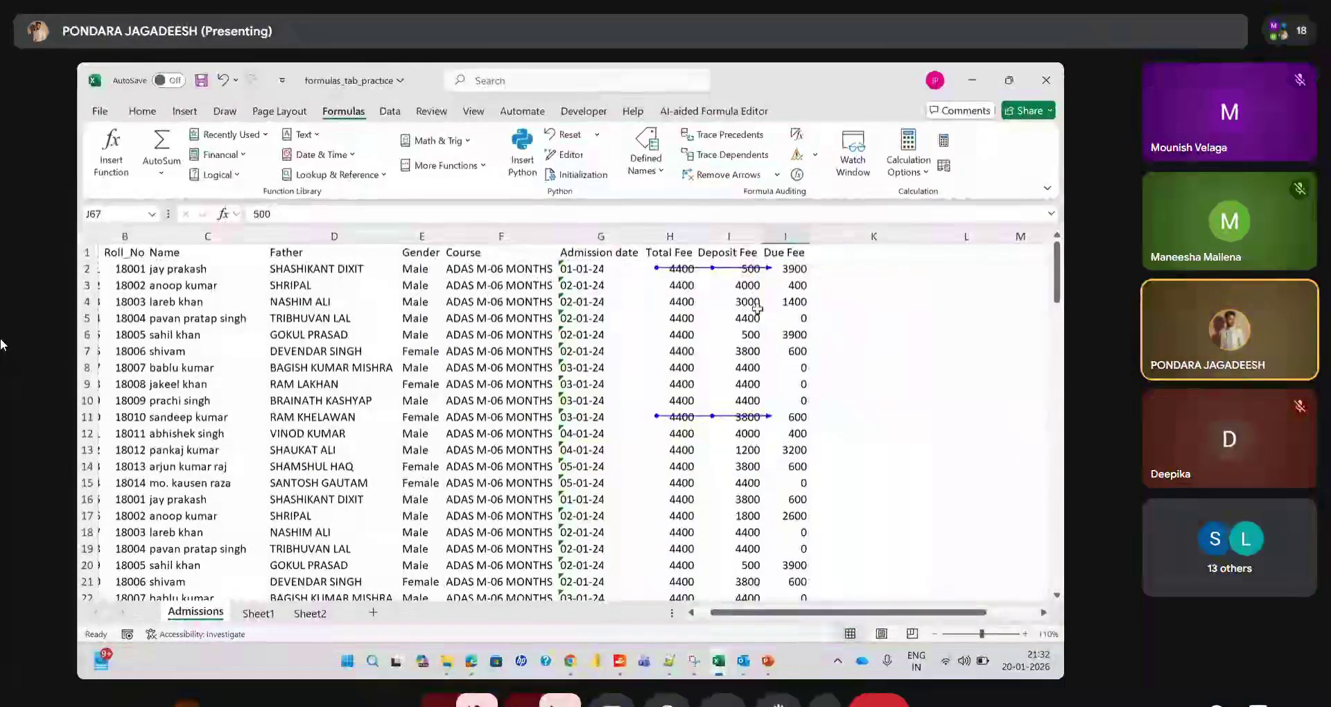
scroll(757, 308, "right", 3)
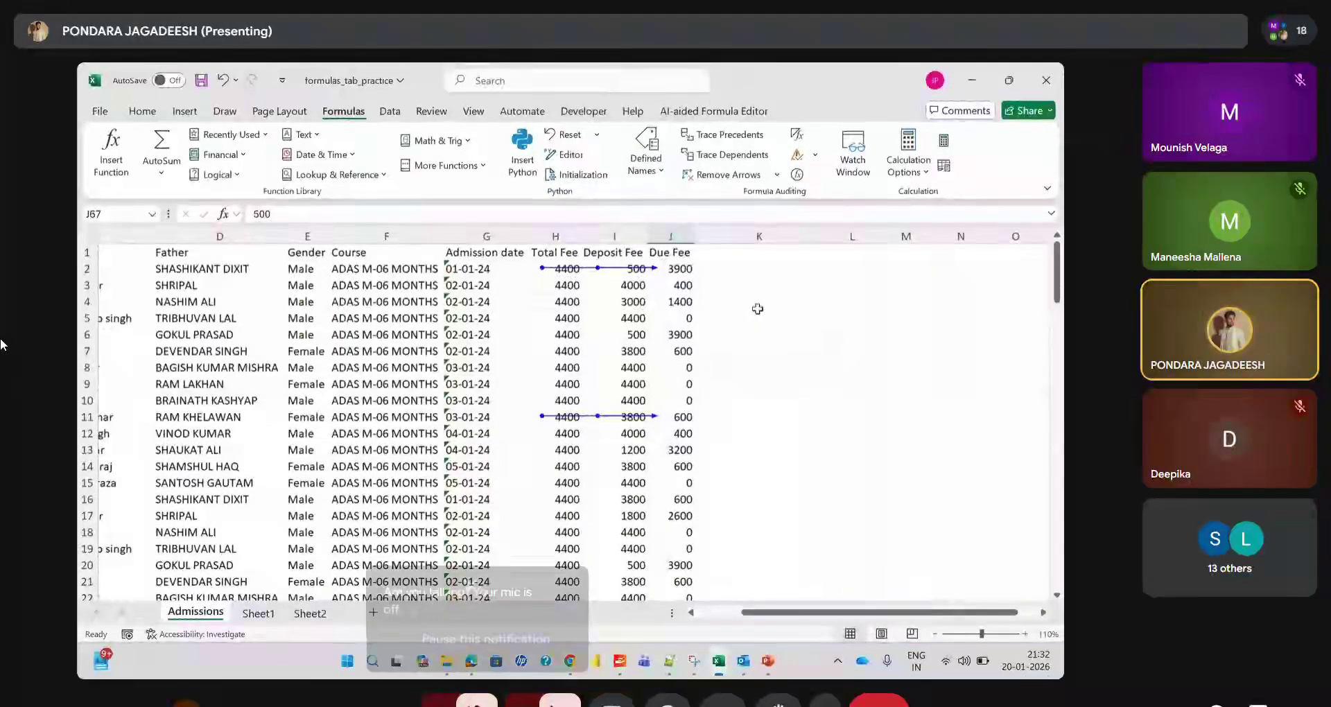
scroll(782, 337, "right", 1)
left_click(817, 334)
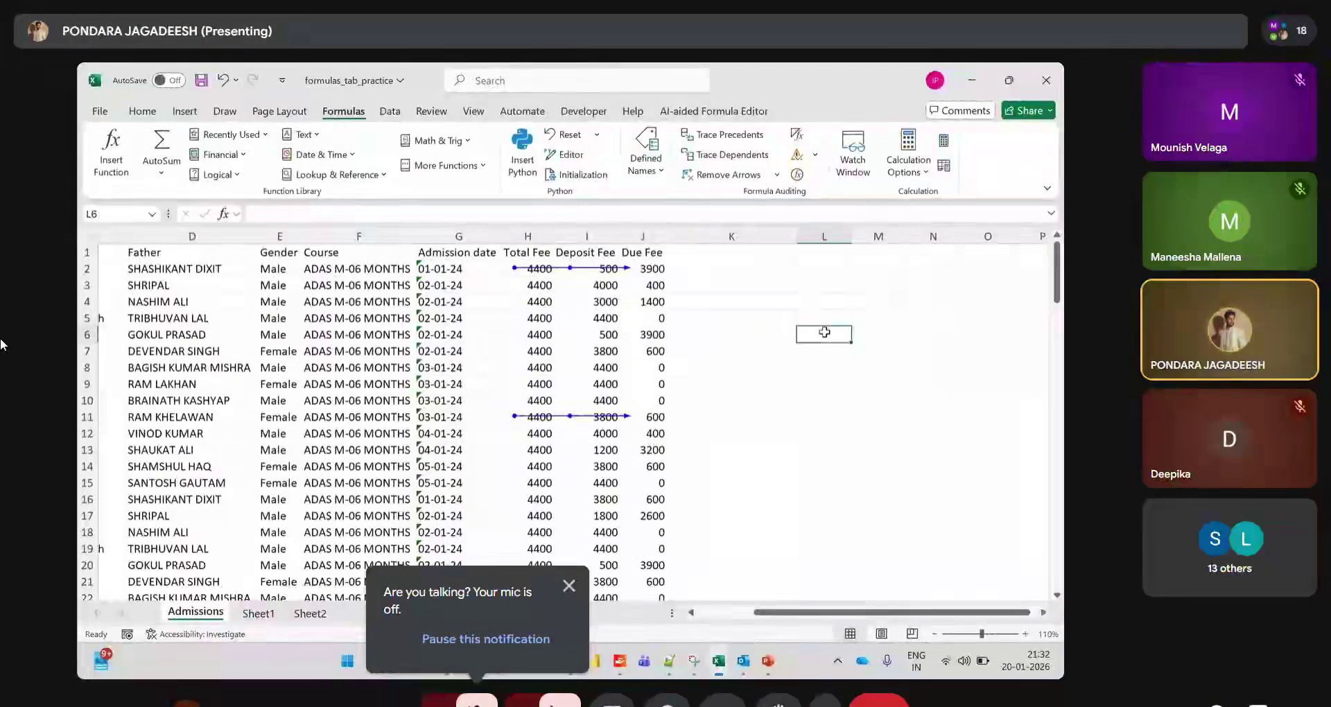
type("=")
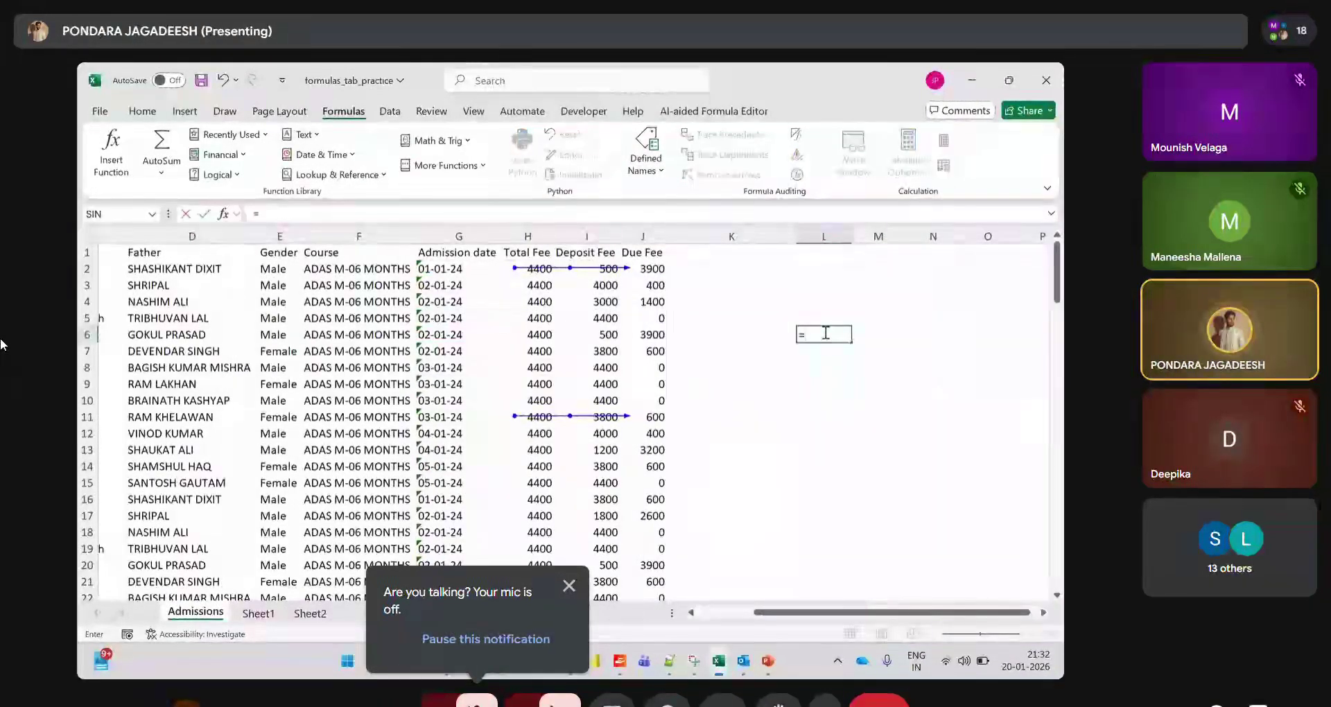
left_click(602, 352)
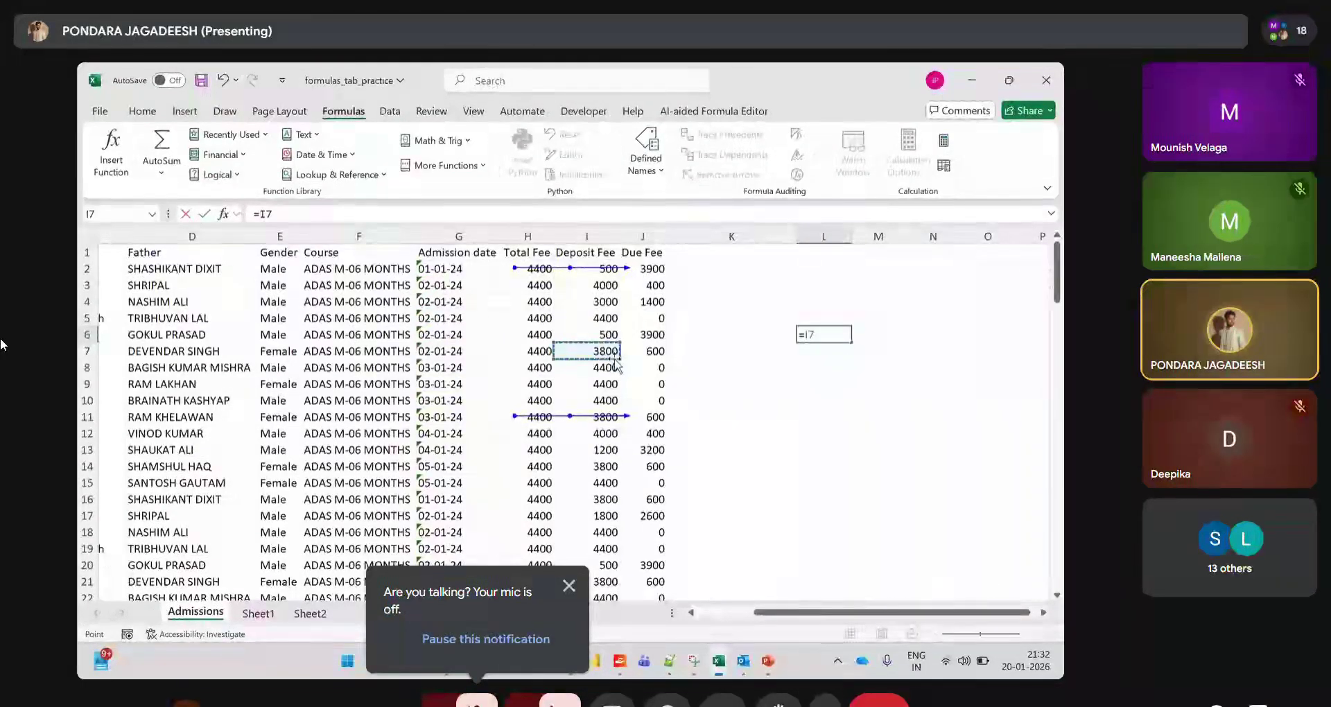
type("*")
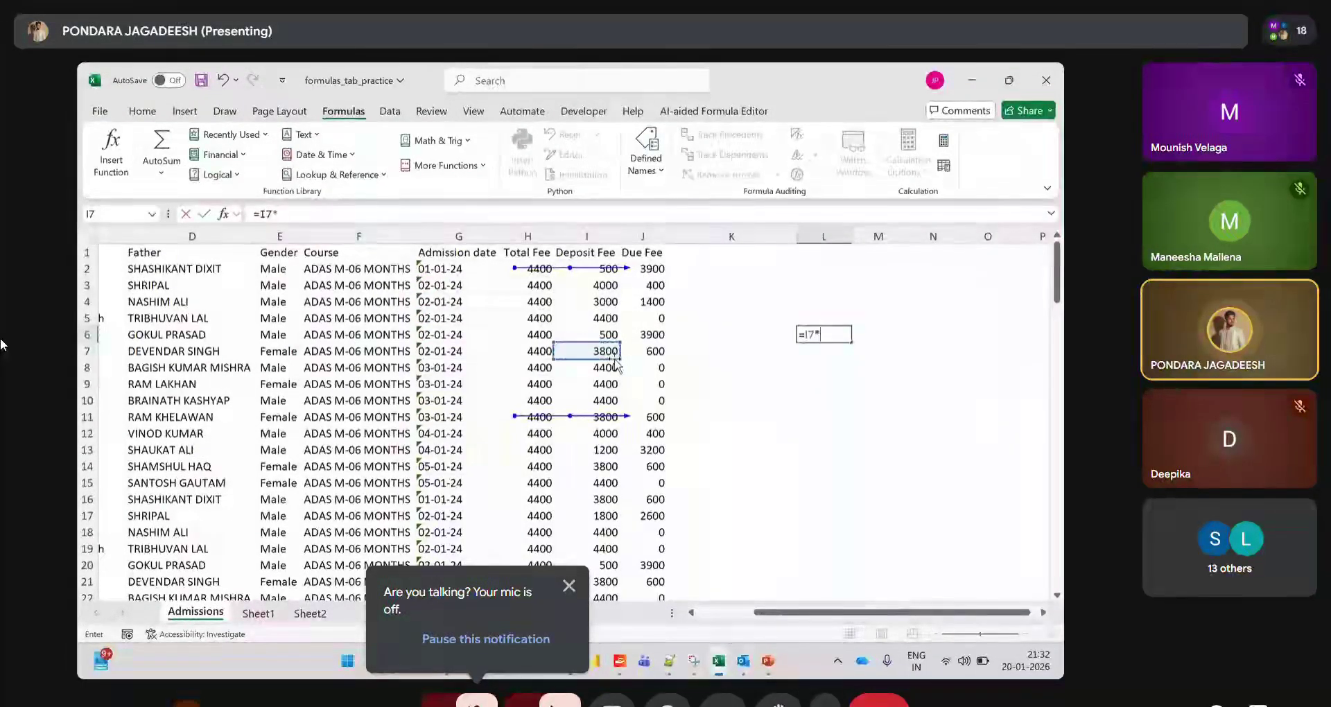
type("3")
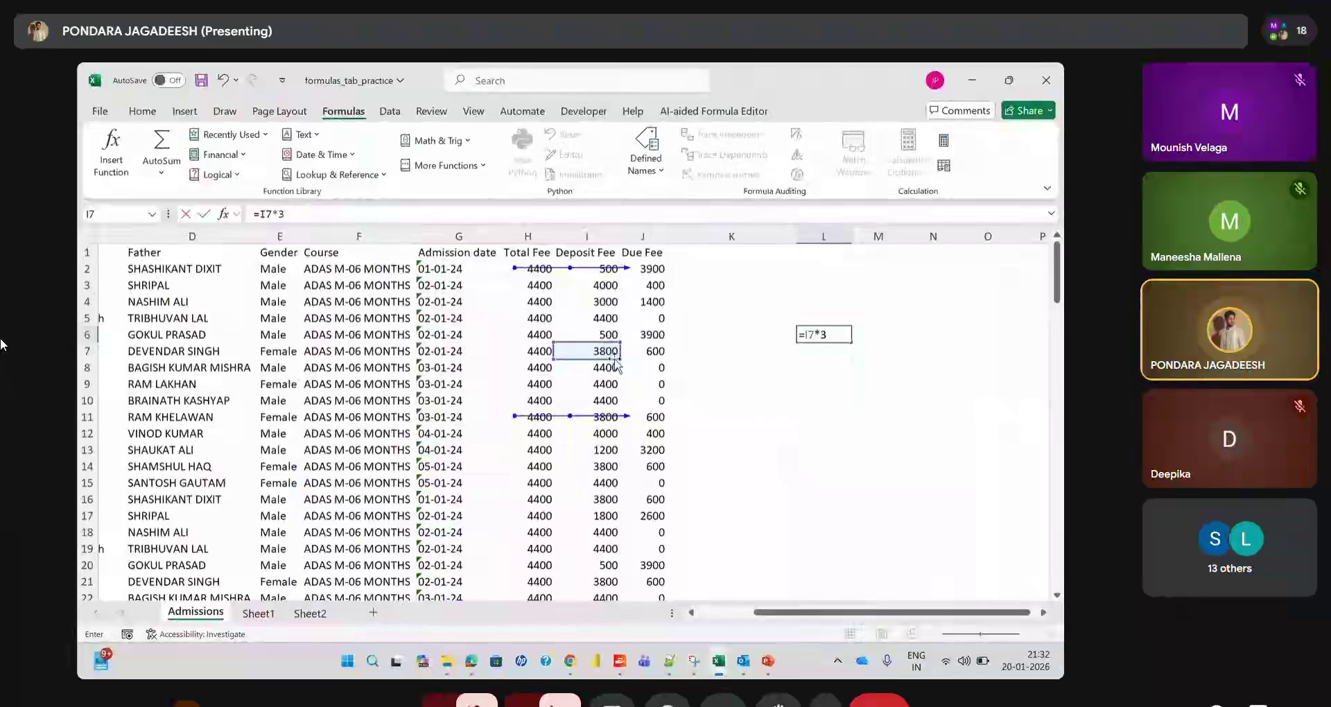
key("Return")
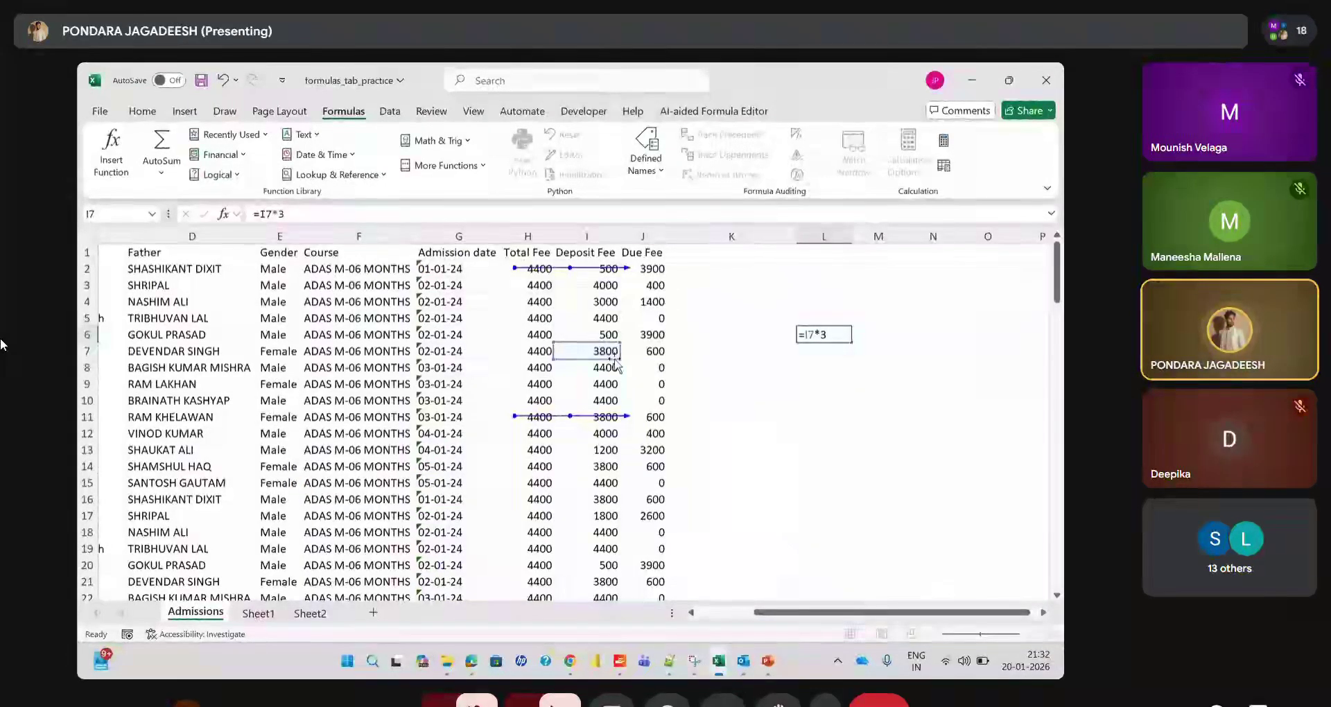
Try to trace the dependents of cell L6
left_click(833, 334)
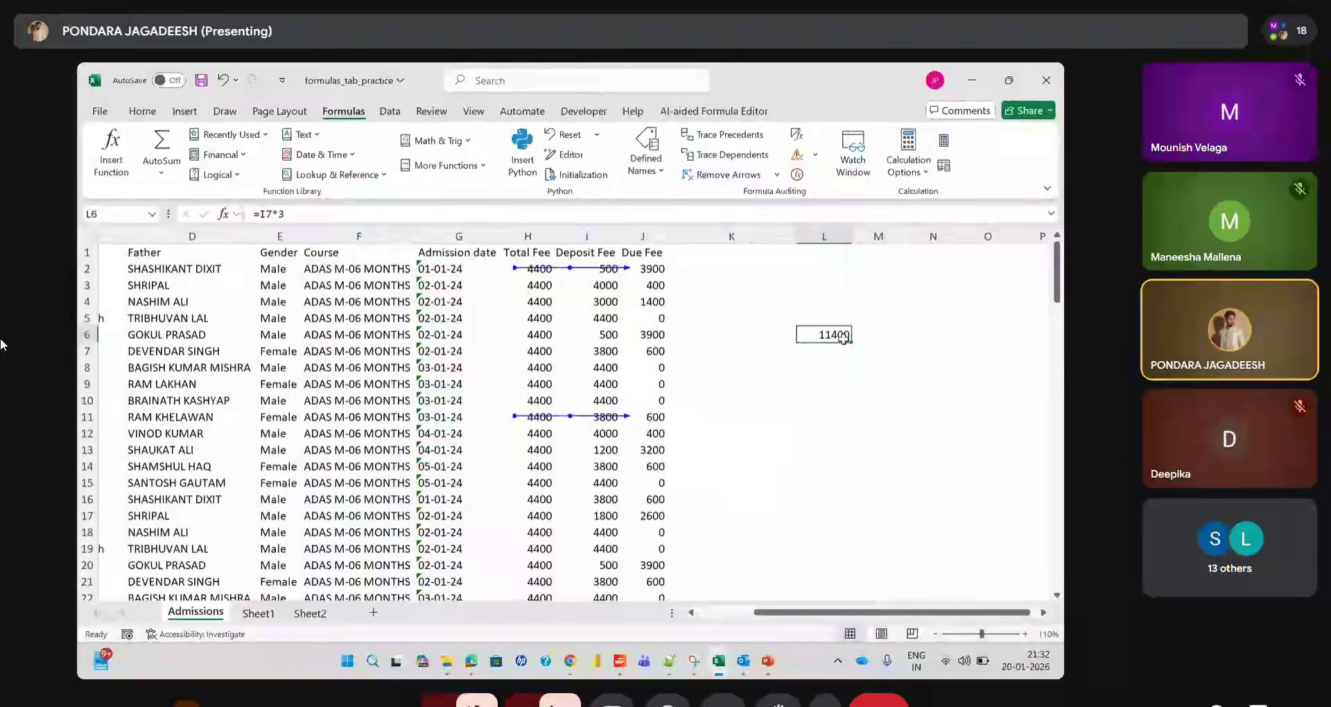
left_click(703, 152)
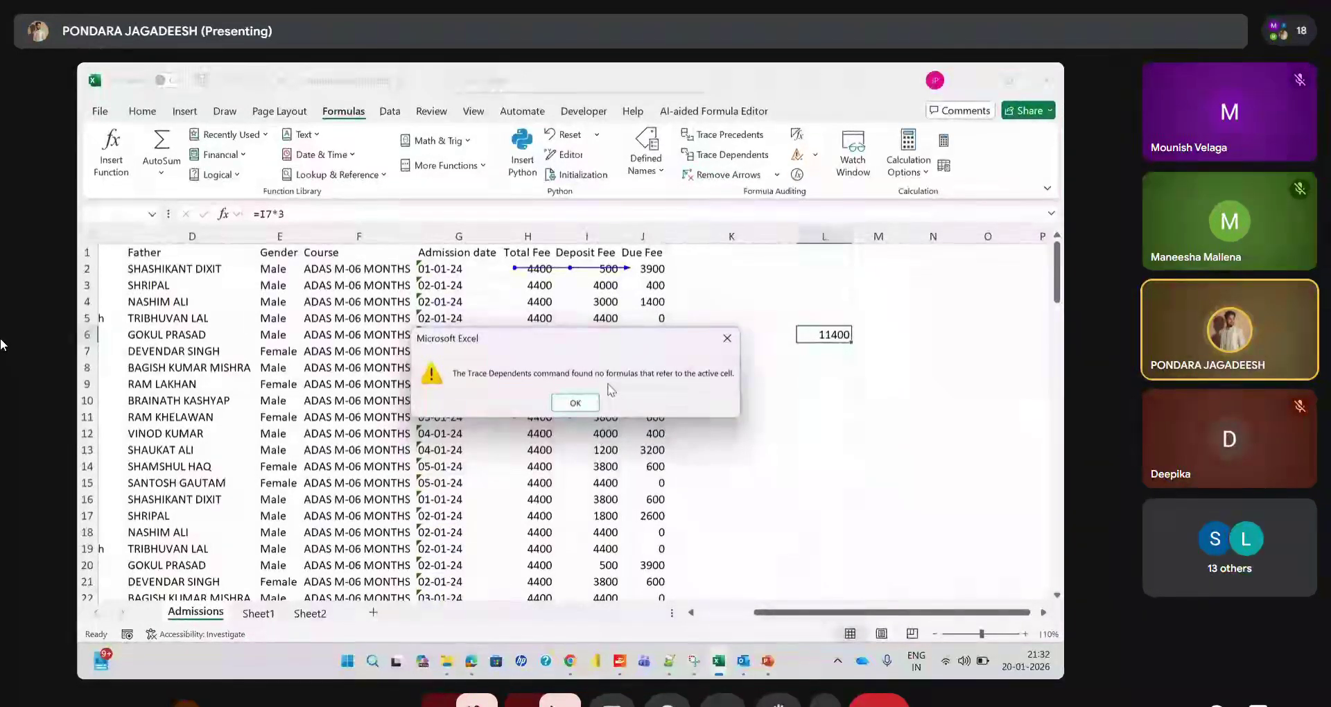
left_click(575, 403)
Trace the dependents of Deposit Fee cell I7 and inspect the formula in cell J7
left_click(598, 351)
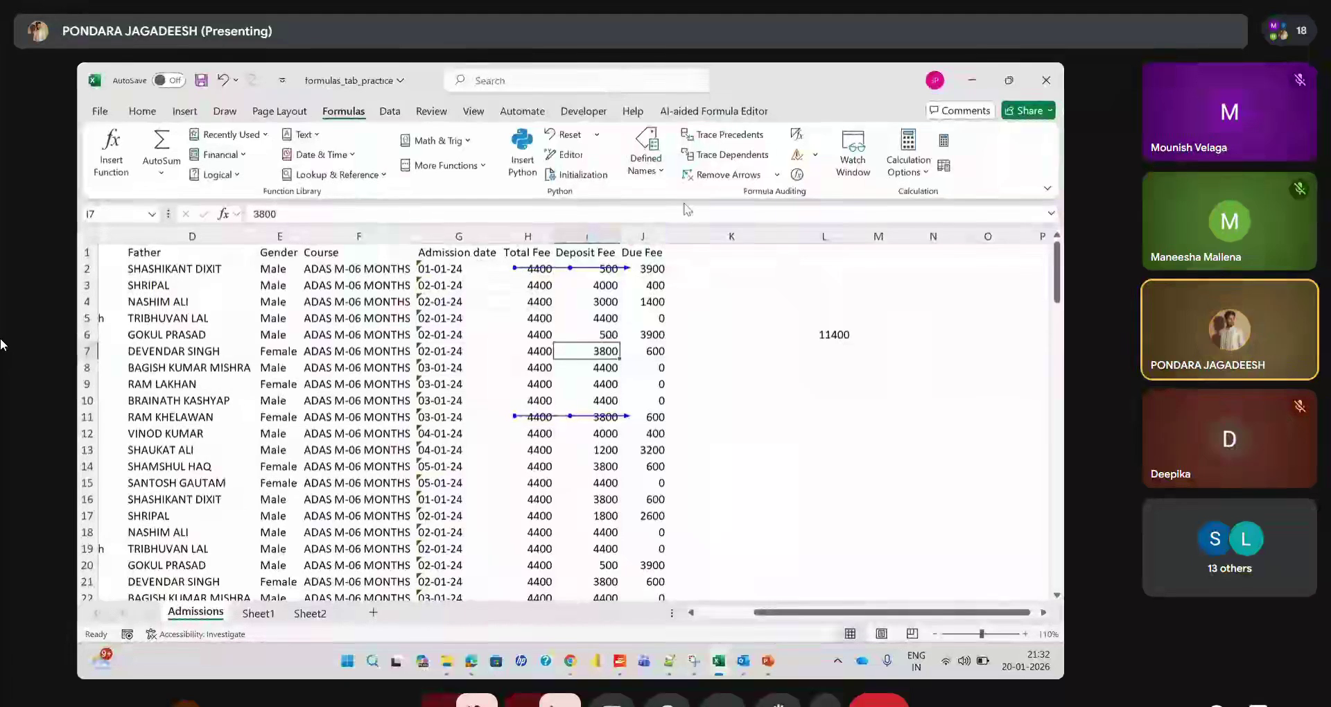
left_click(729, 158)
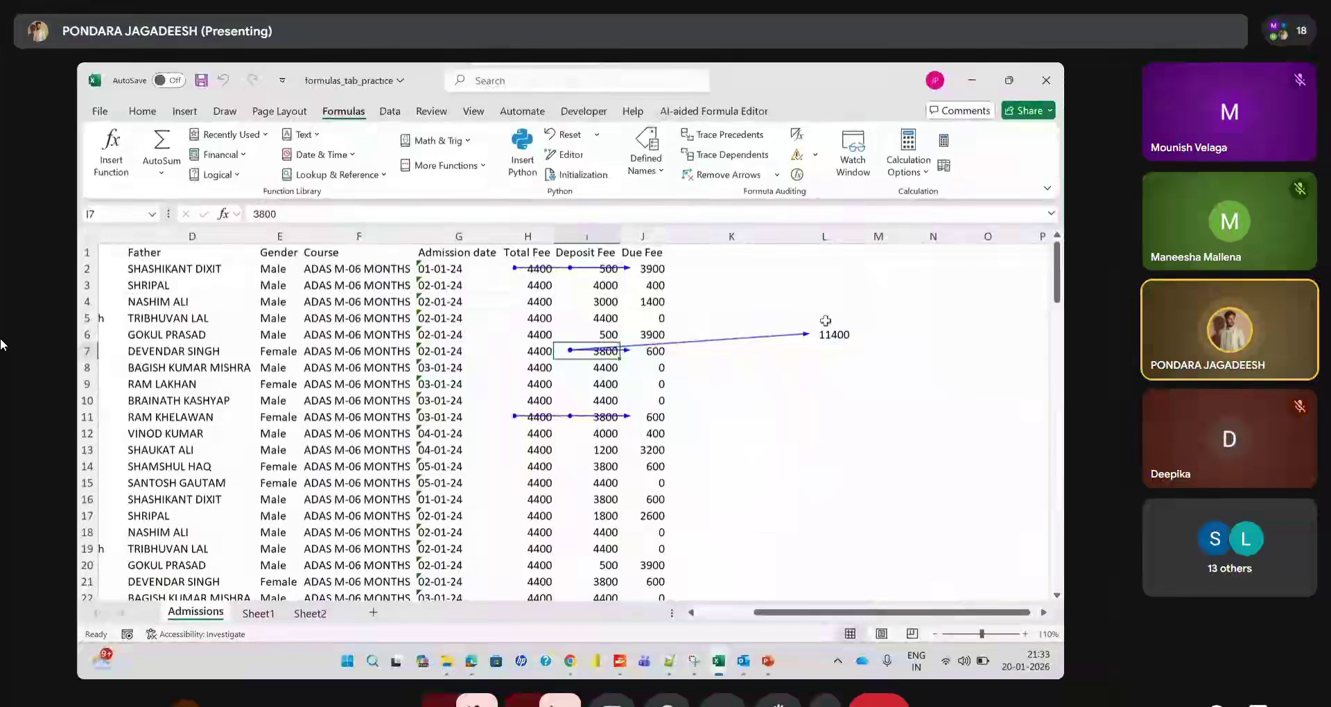
left_click(645, 352)
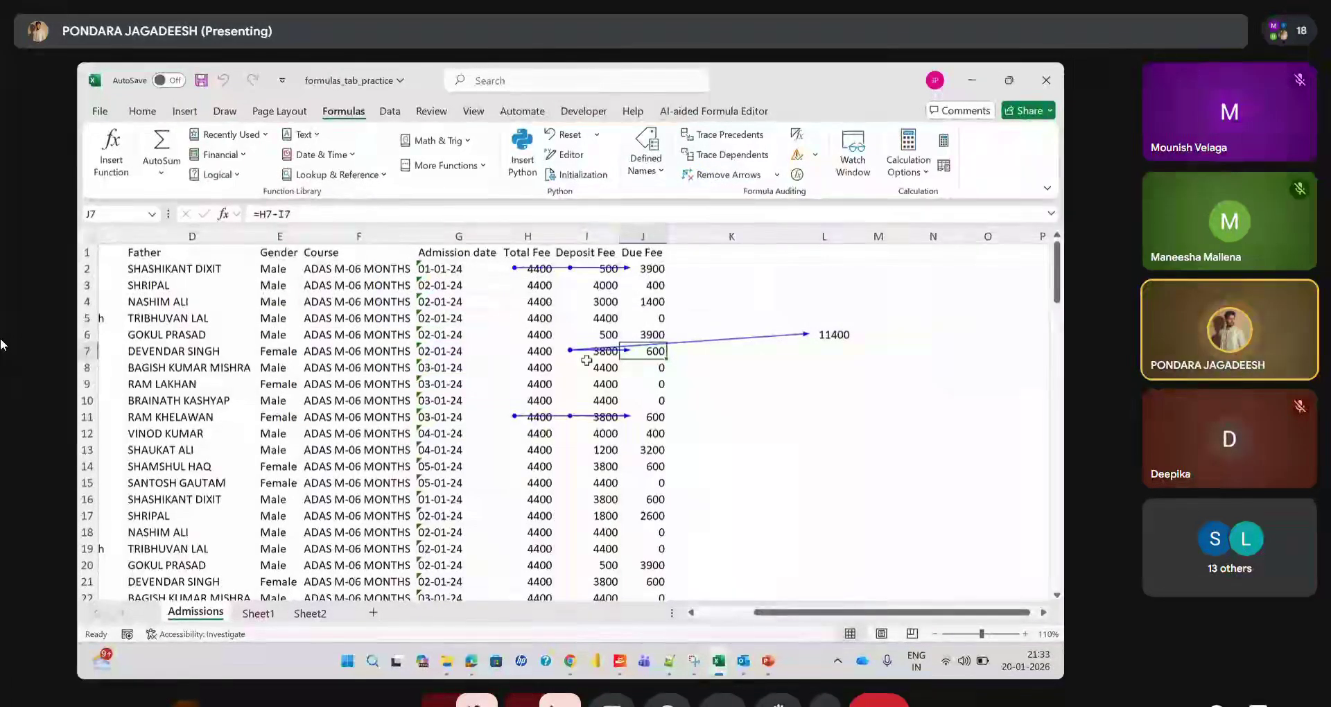
left_click(813, 386)
type("=")
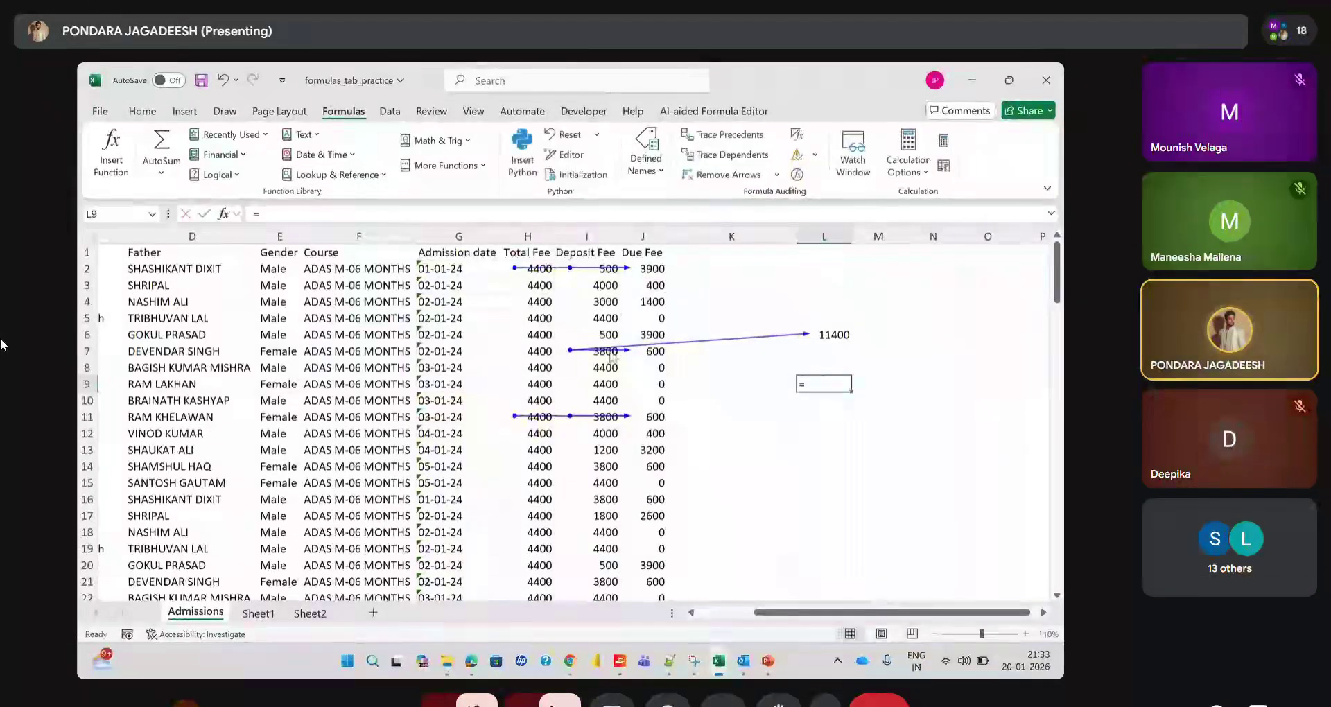
left_click(612, 358)
key("Right")
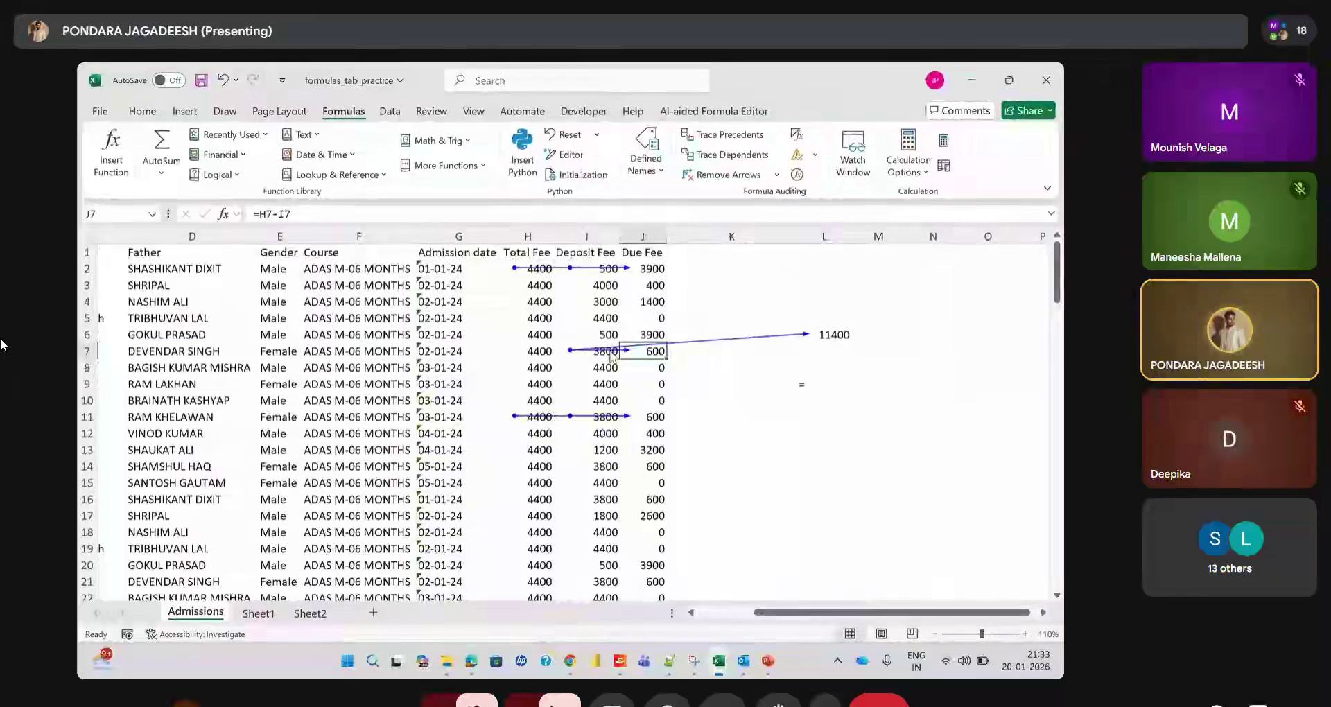
Remove all tracer arrows and enter the formula =I7*5 in cell L9
left_click(723, 174)
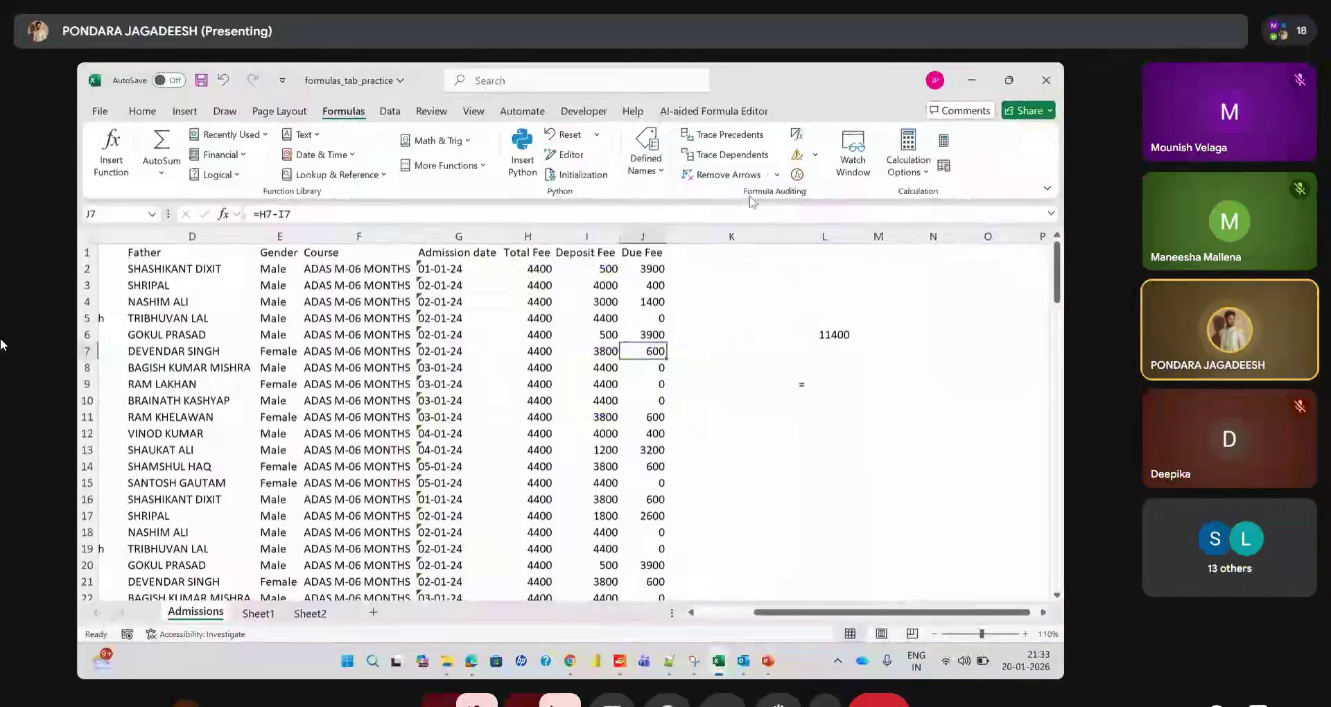
left_click(824, 387)
type("=")
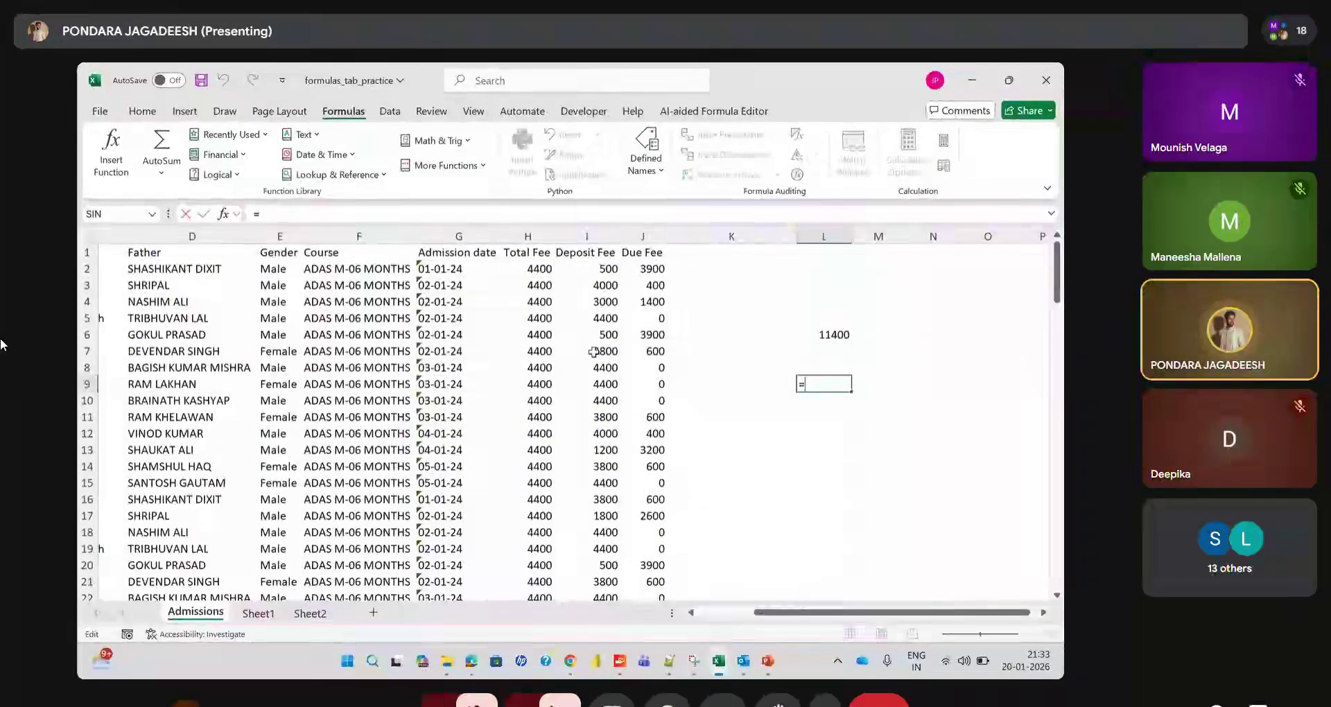
left_click(594, 352)
type("*5")
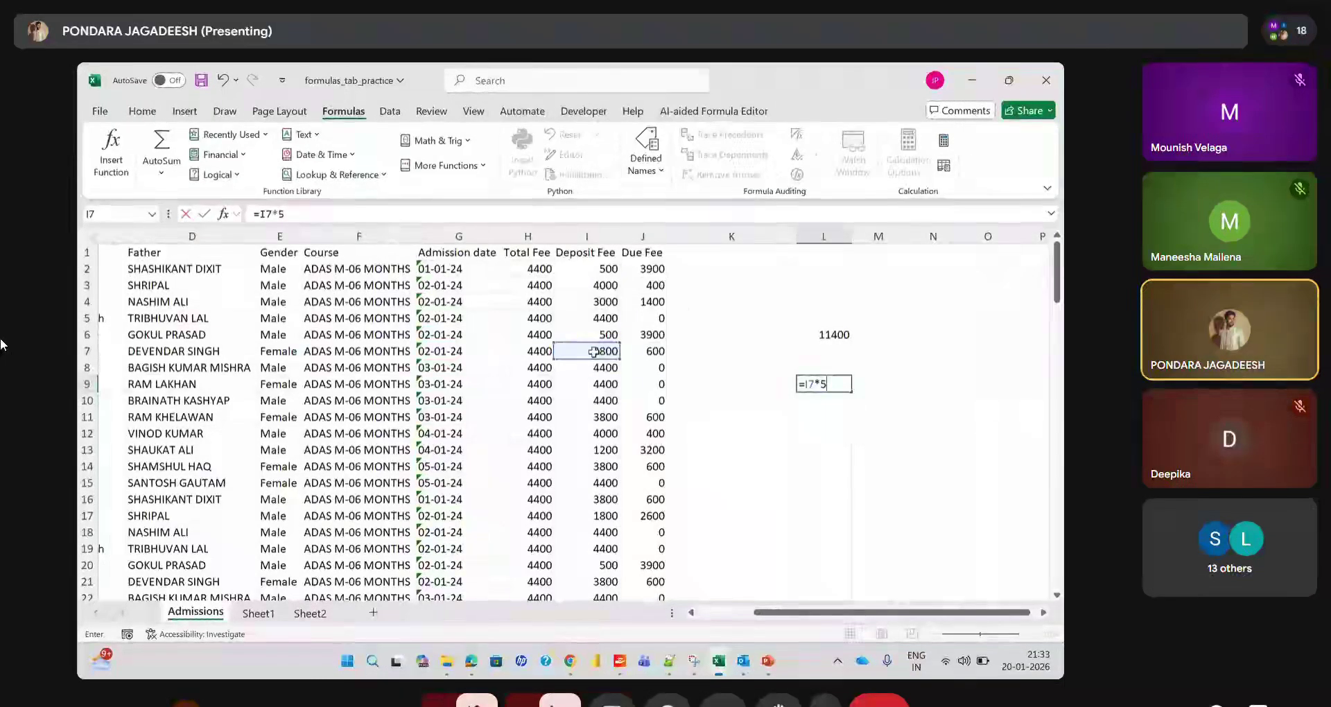
key("Return")
Trace the dependents of cell I7 again and clear all arrows from the sheet
left_click(605, 351)
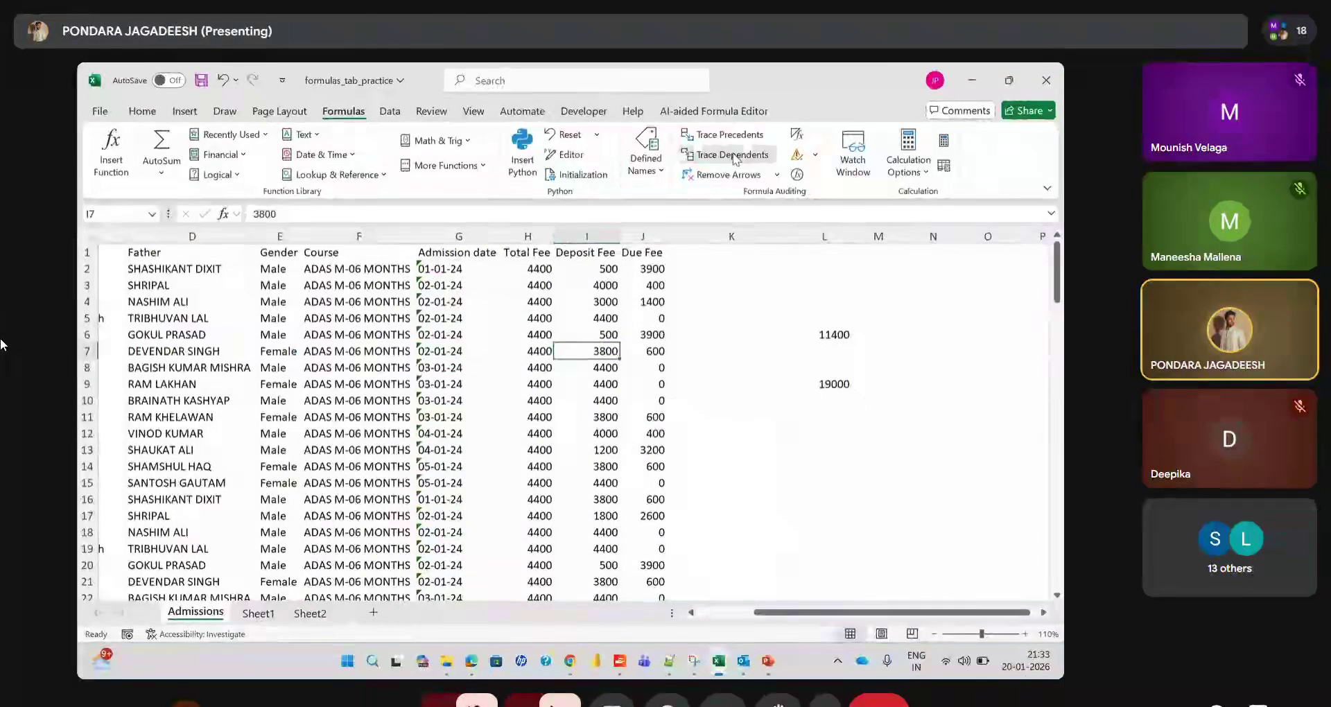
left_click(733, 154)
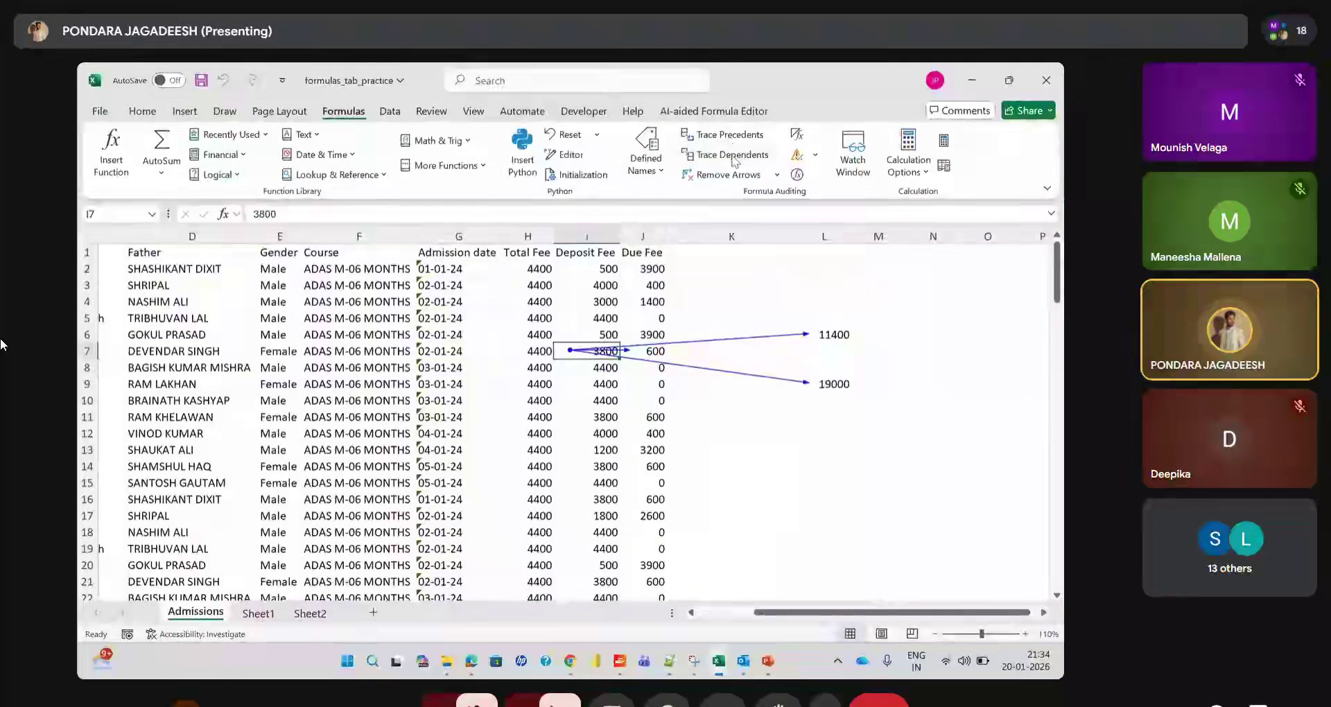
left_click(776, 174)
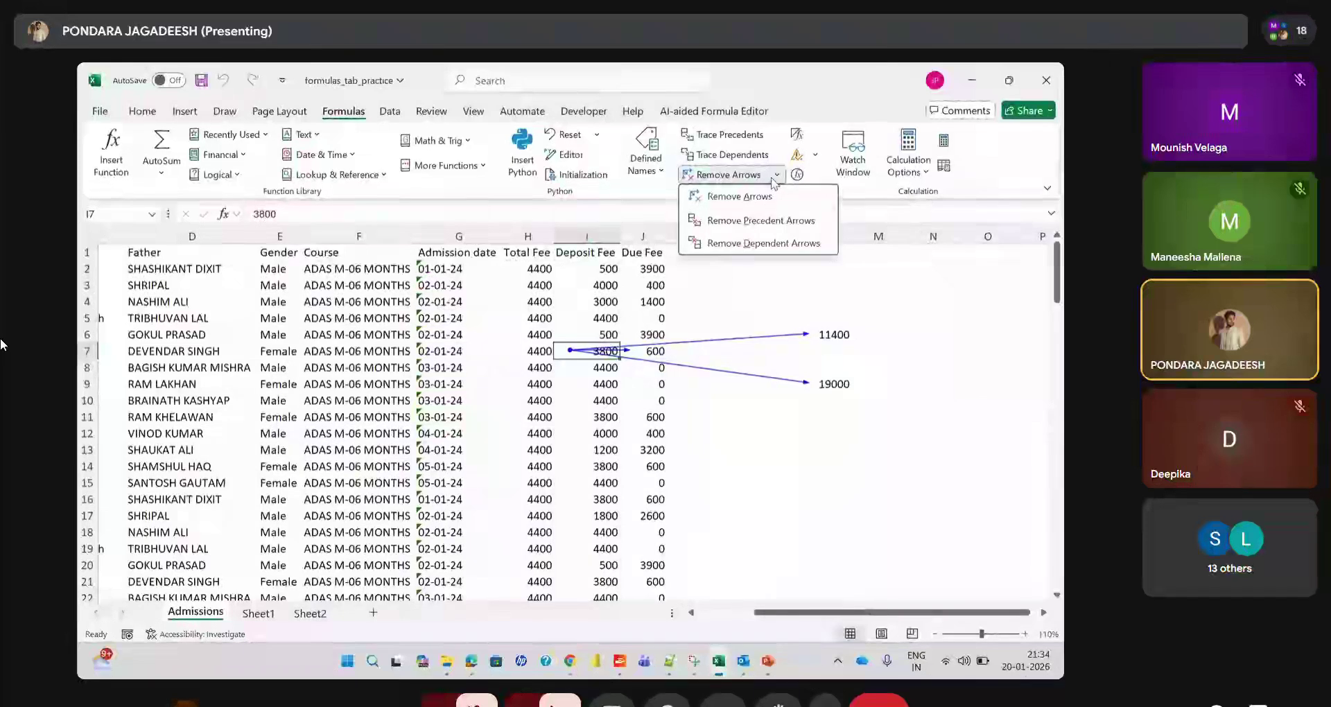
left_click(739, 197)
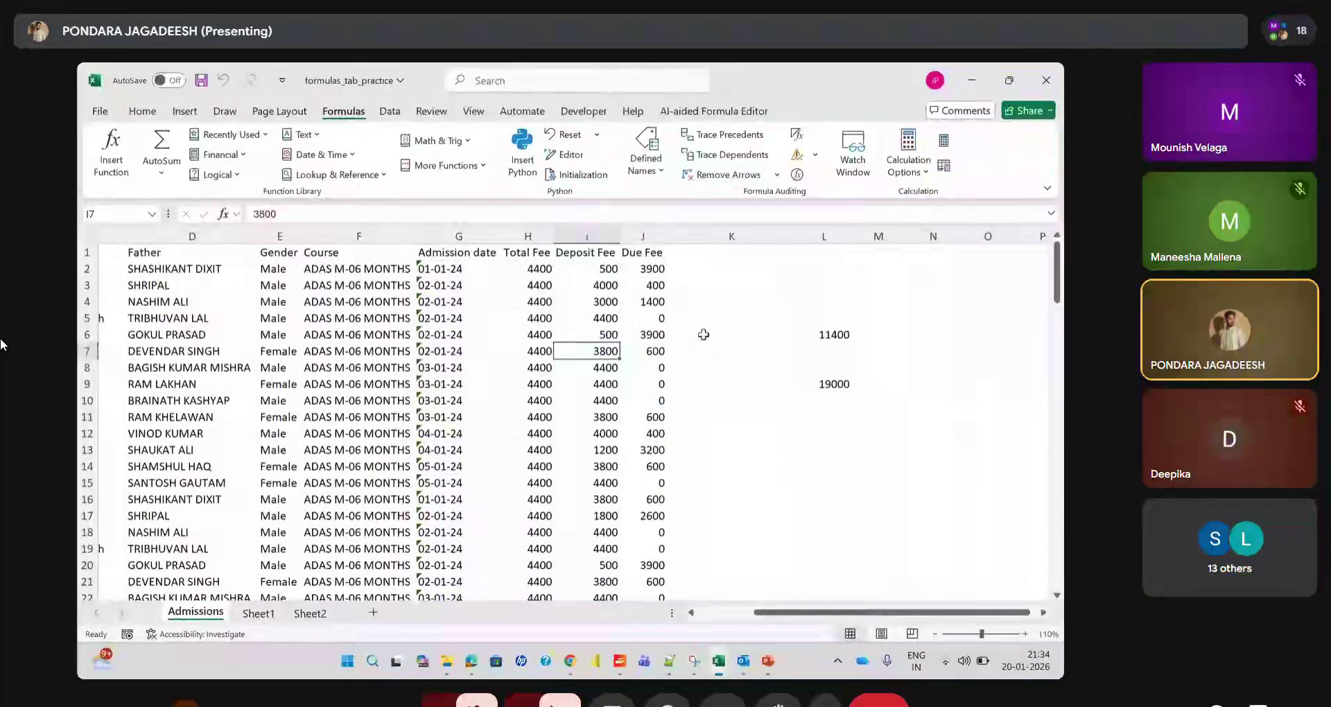
Trace the precedents of Due Fee cell J2 and the dependents of Deposit Fee cell I7
left_click(628, 268)
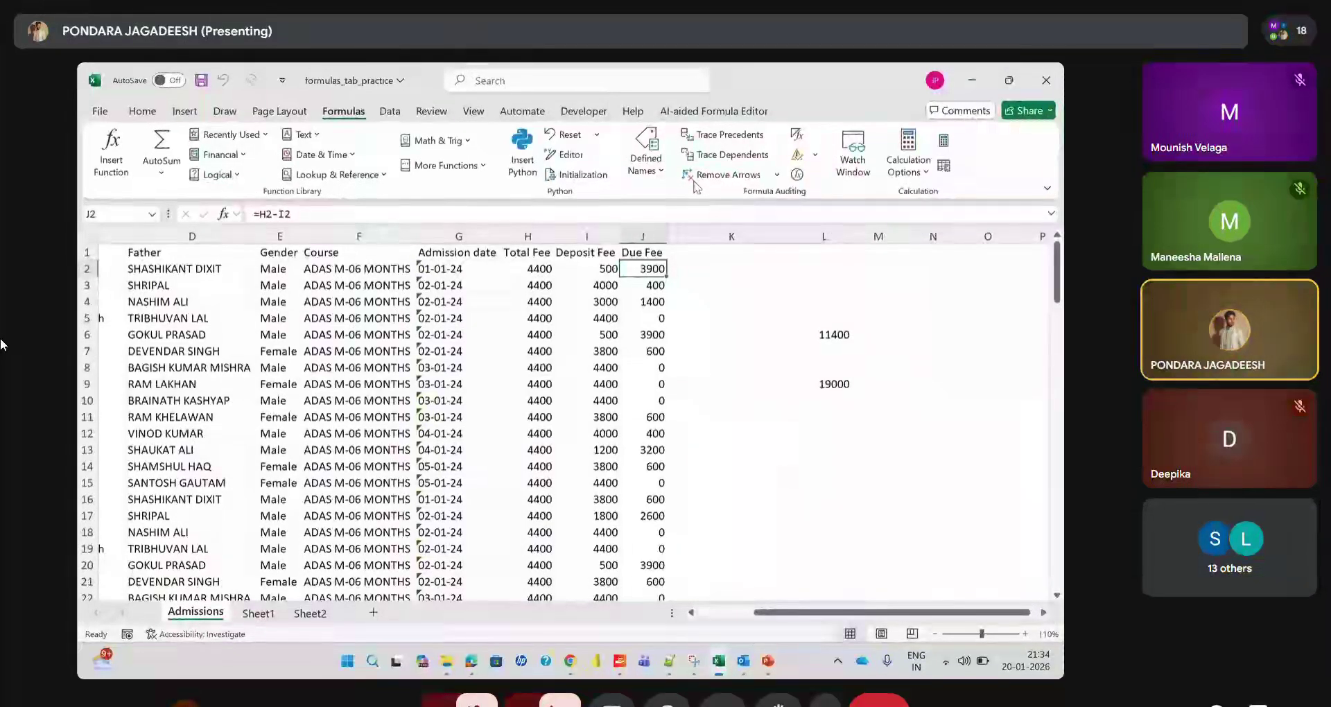
left_click(722, 135)
left_click(599, 350)
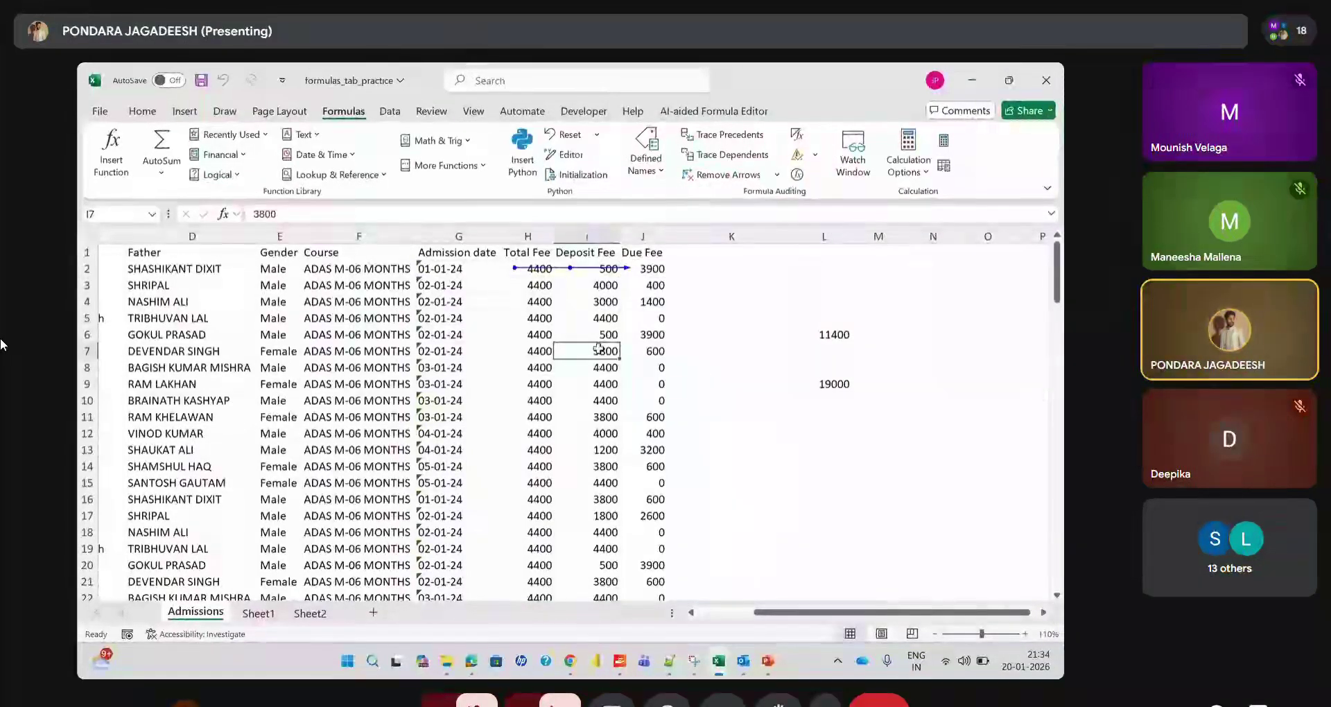
left_click(753, 160)
Remove the precedent arrows from Due Fee cell J2
left_click(776, 175)
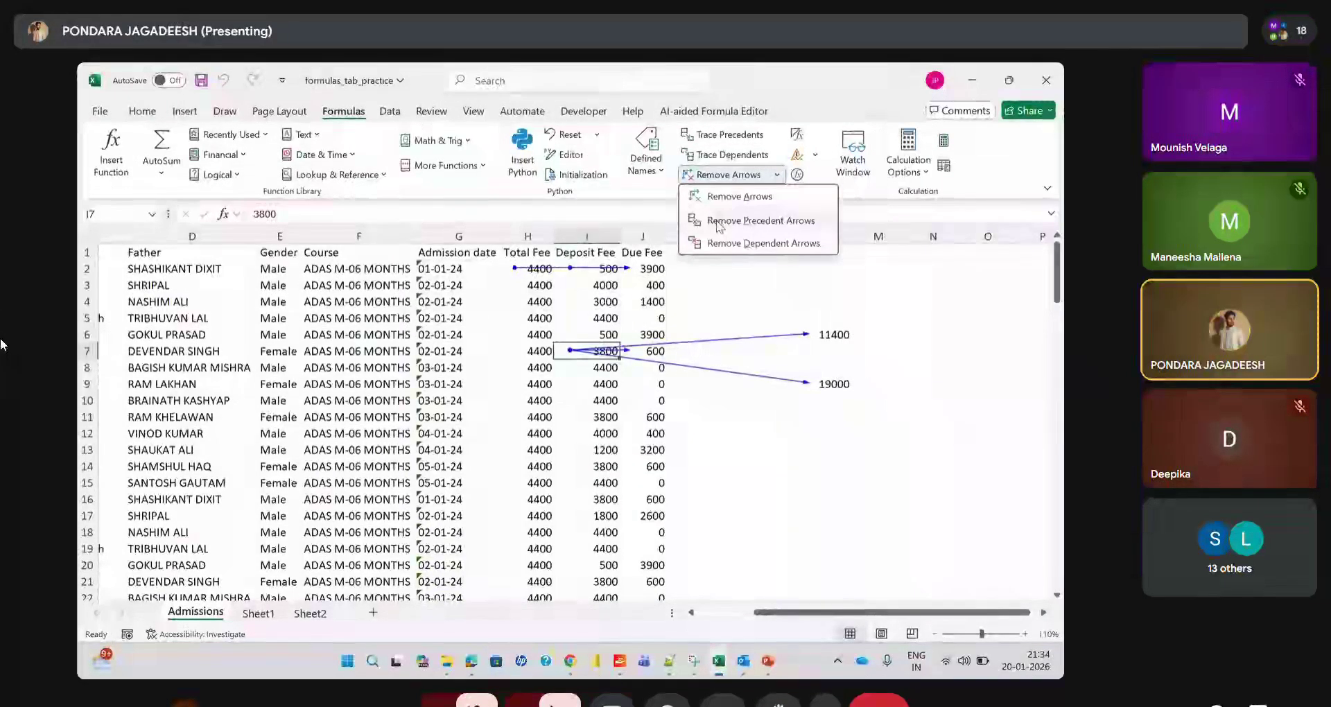
left_click(721, 221)
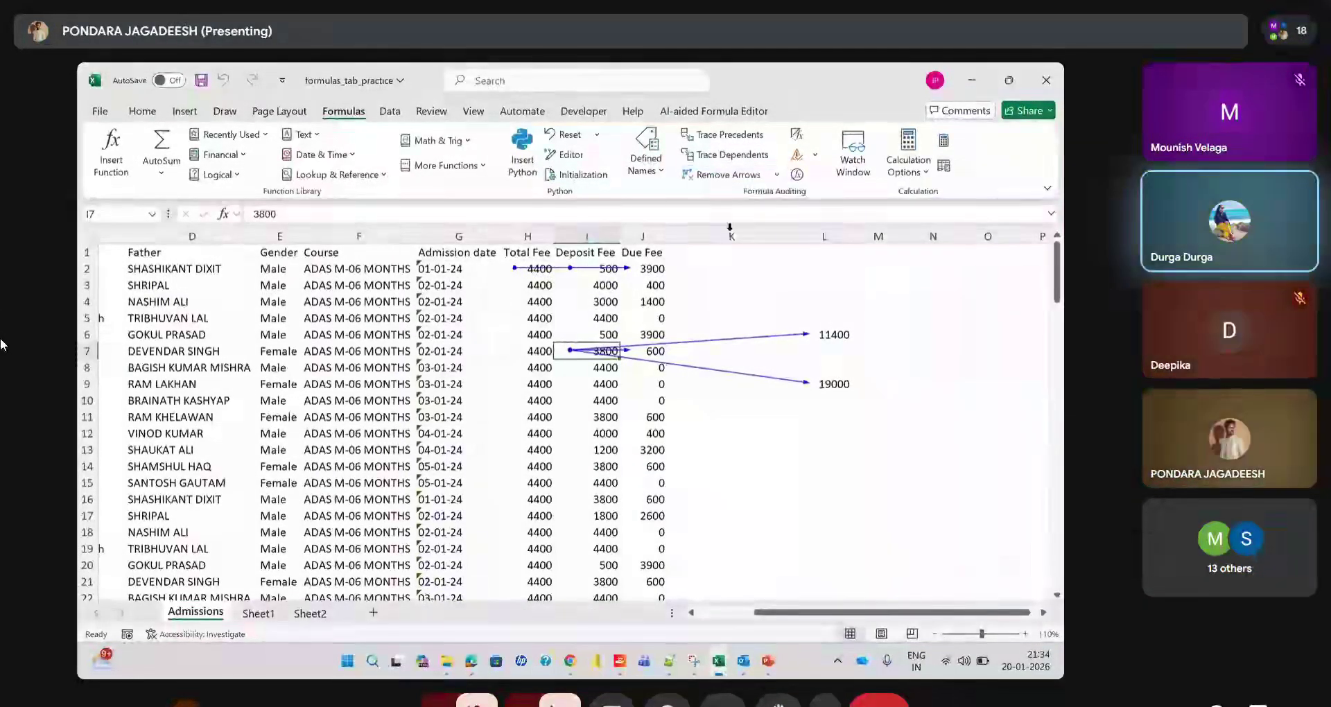
left_click(645, 270)
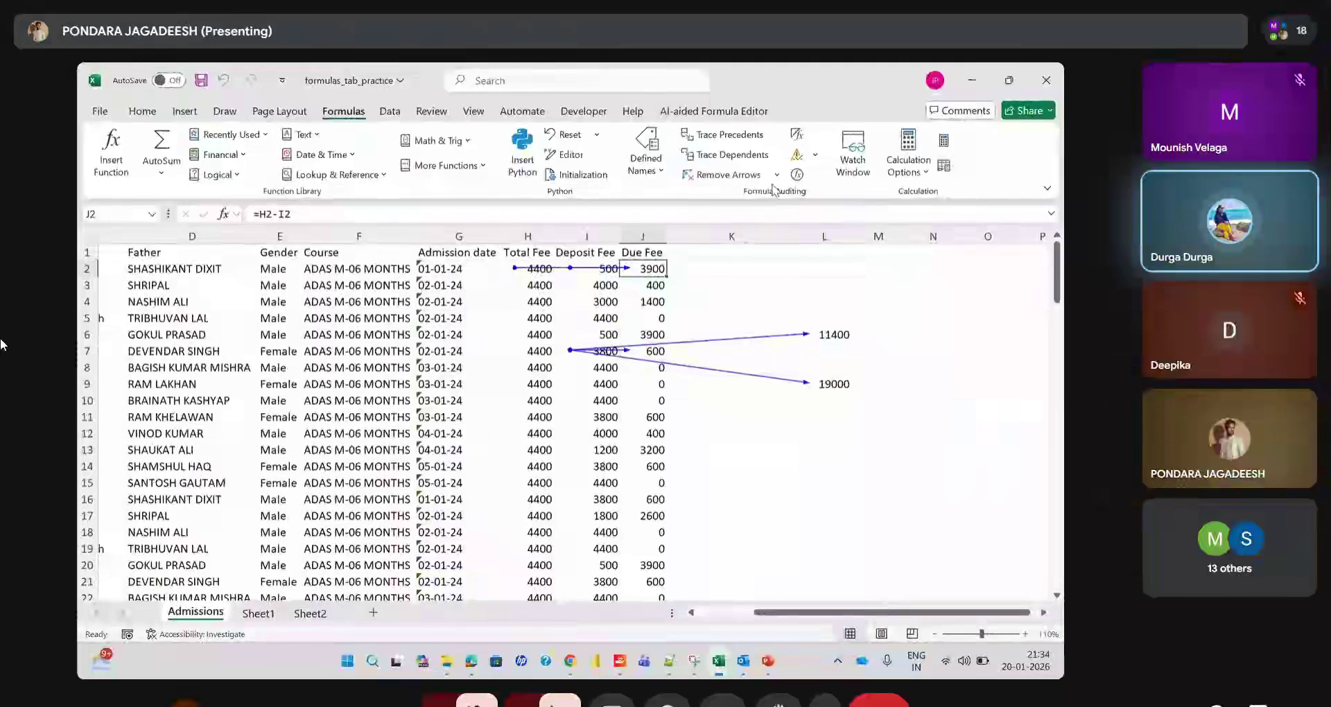
left_click(776, 175)
left_click(735, 212)
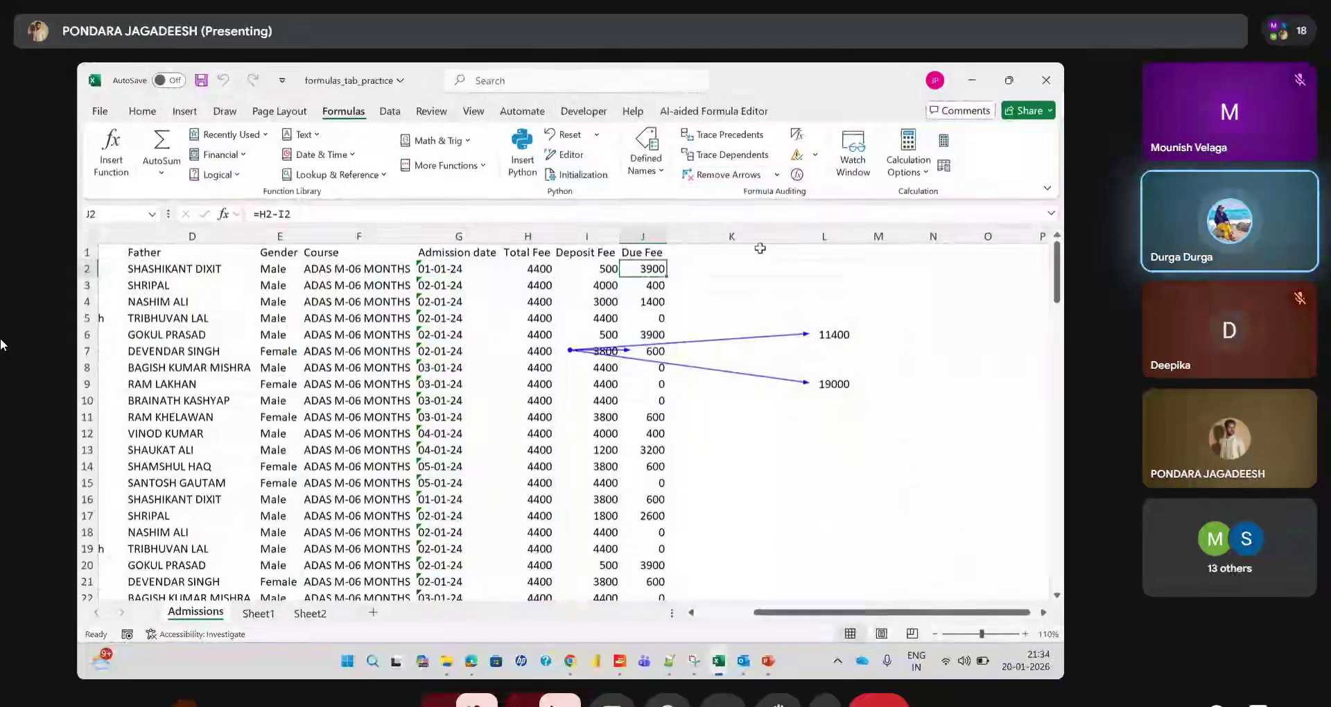
Remove all remaining tracer arrows from the Admissions sheet and select empty cell K9
left_click(776, 175)
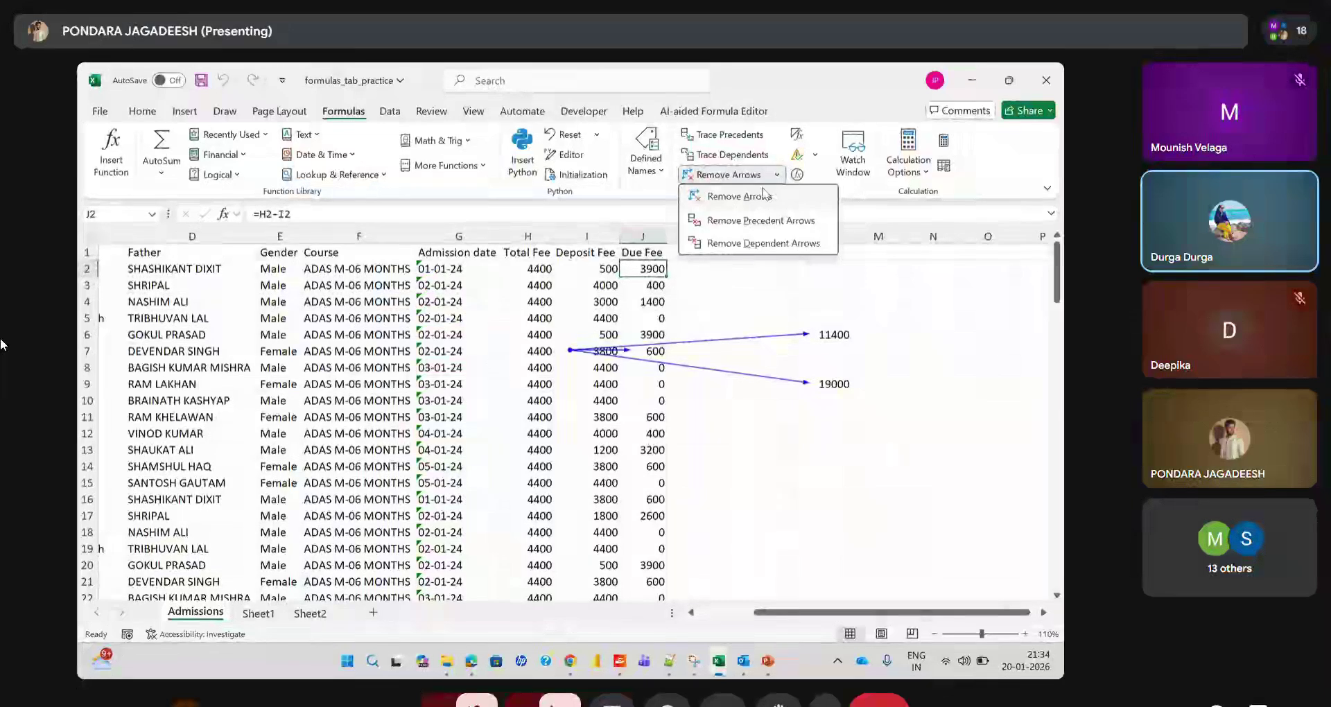
left_click(762, 195)
left_click(731, 383)
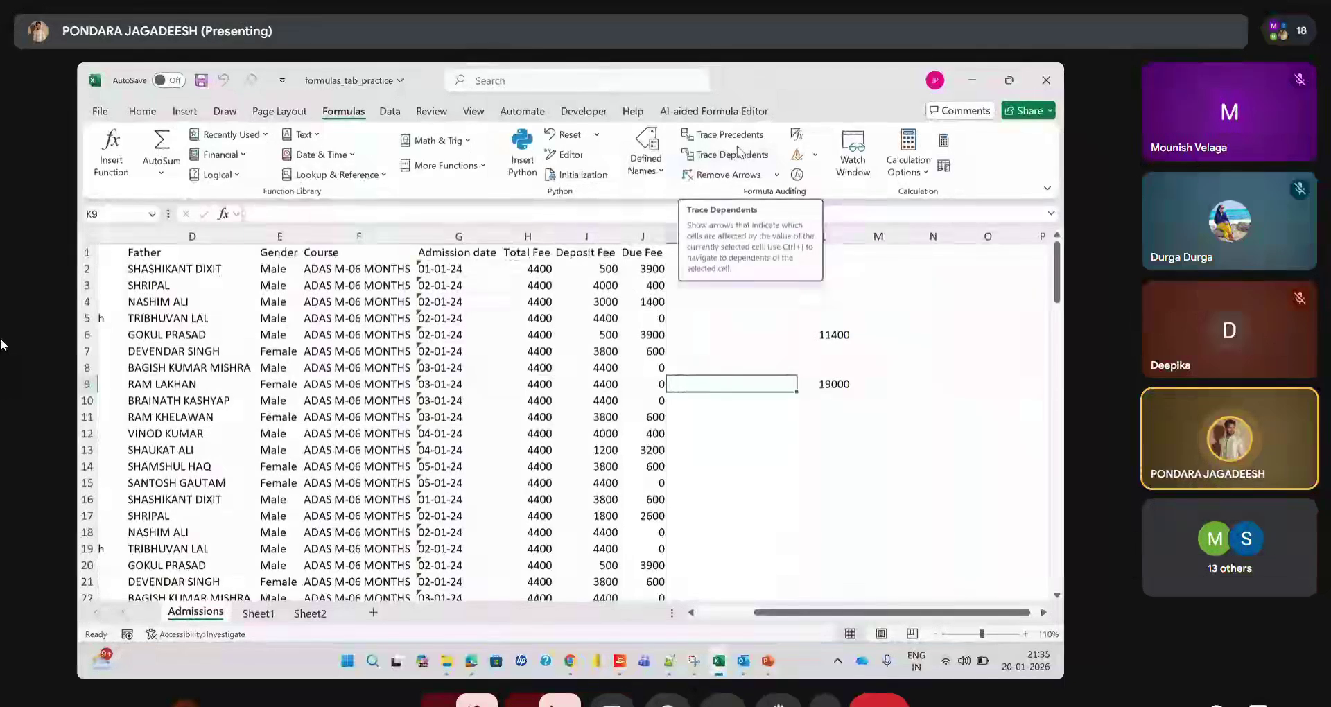
Delete the defined names Deposit_Fee and Due_Fee in the Name Manager
left_click(655, 178)
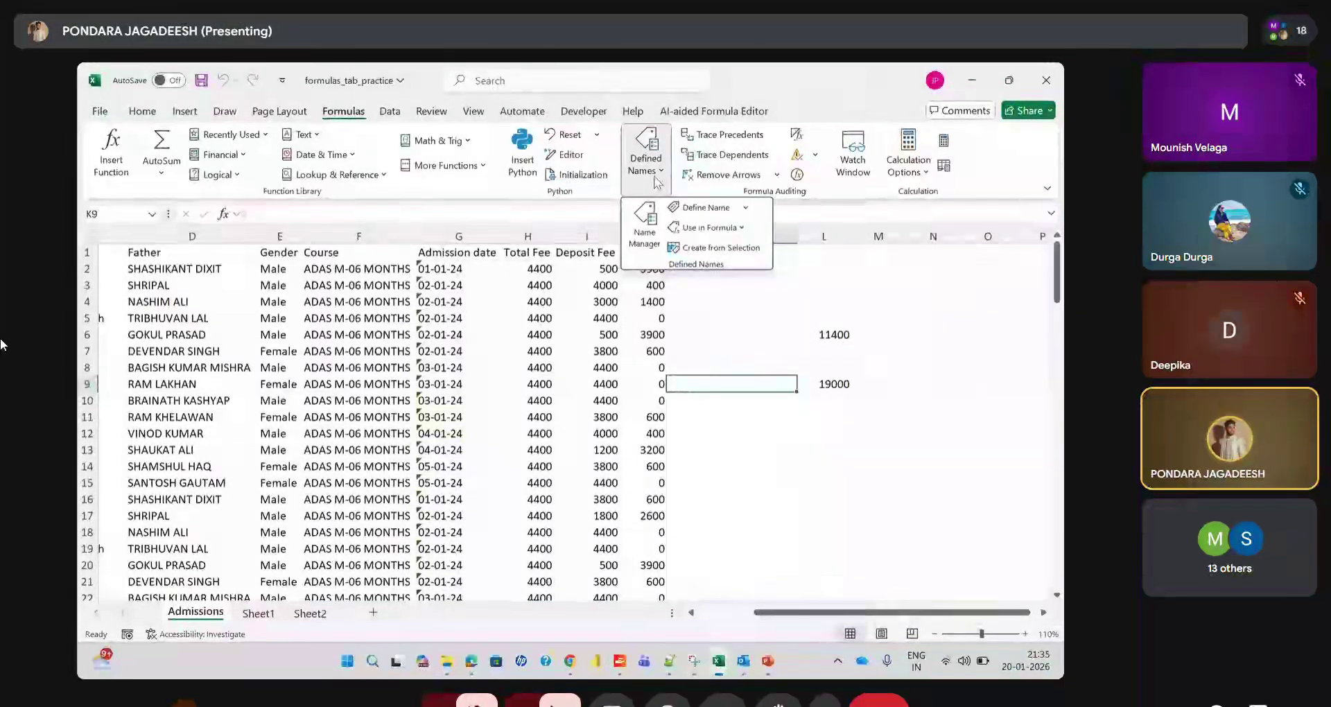
left_click(644, 240)
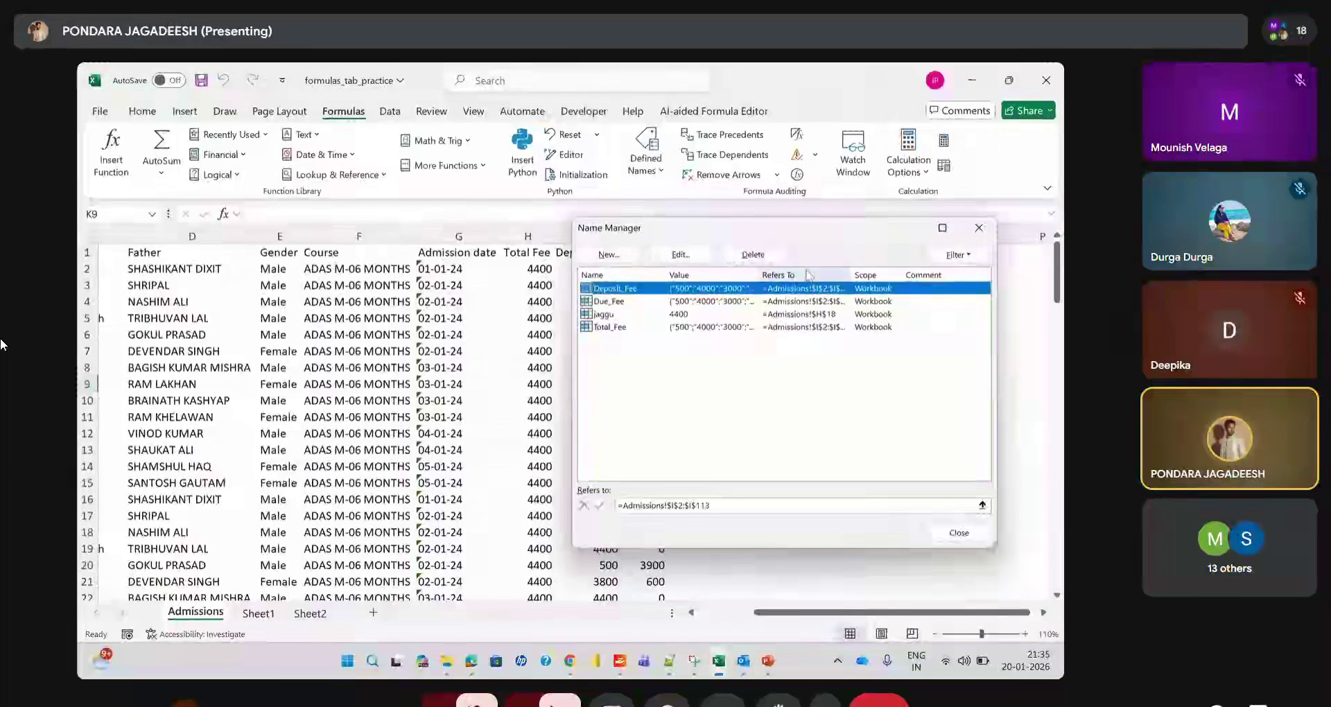
left_click(752, 254)
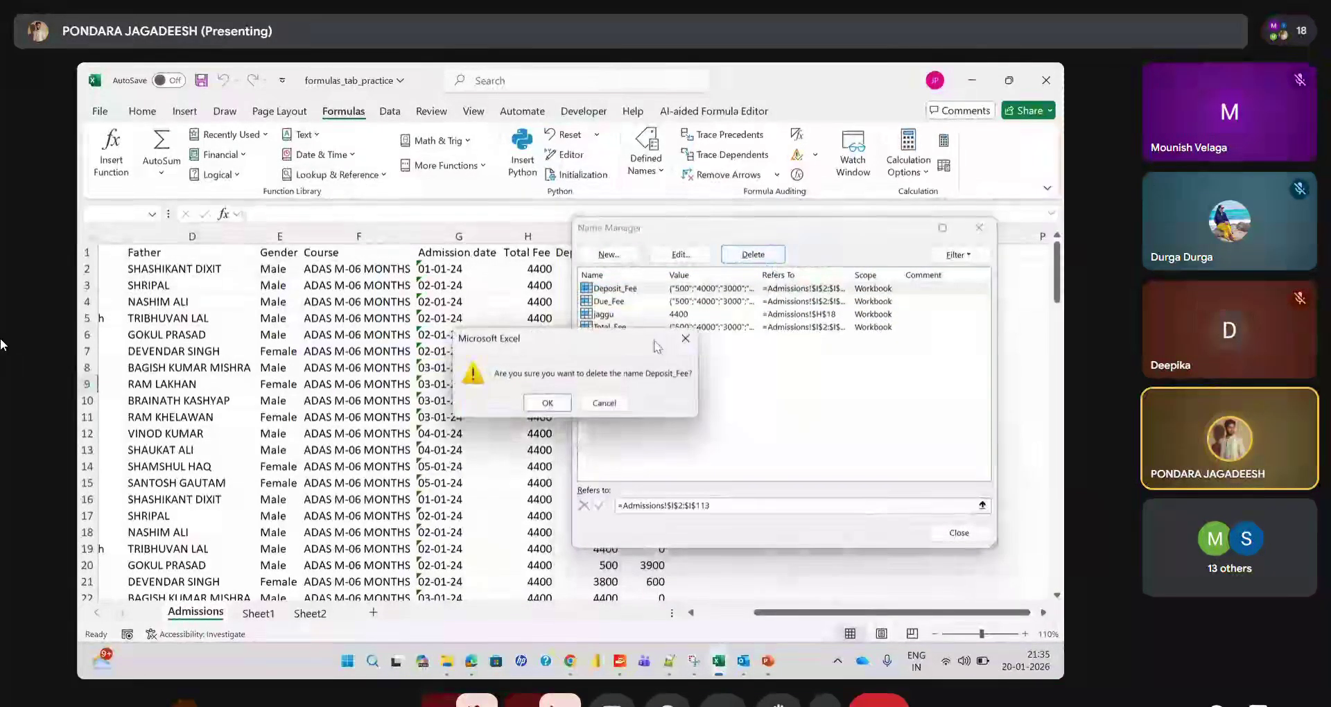
left_click(549, 404)
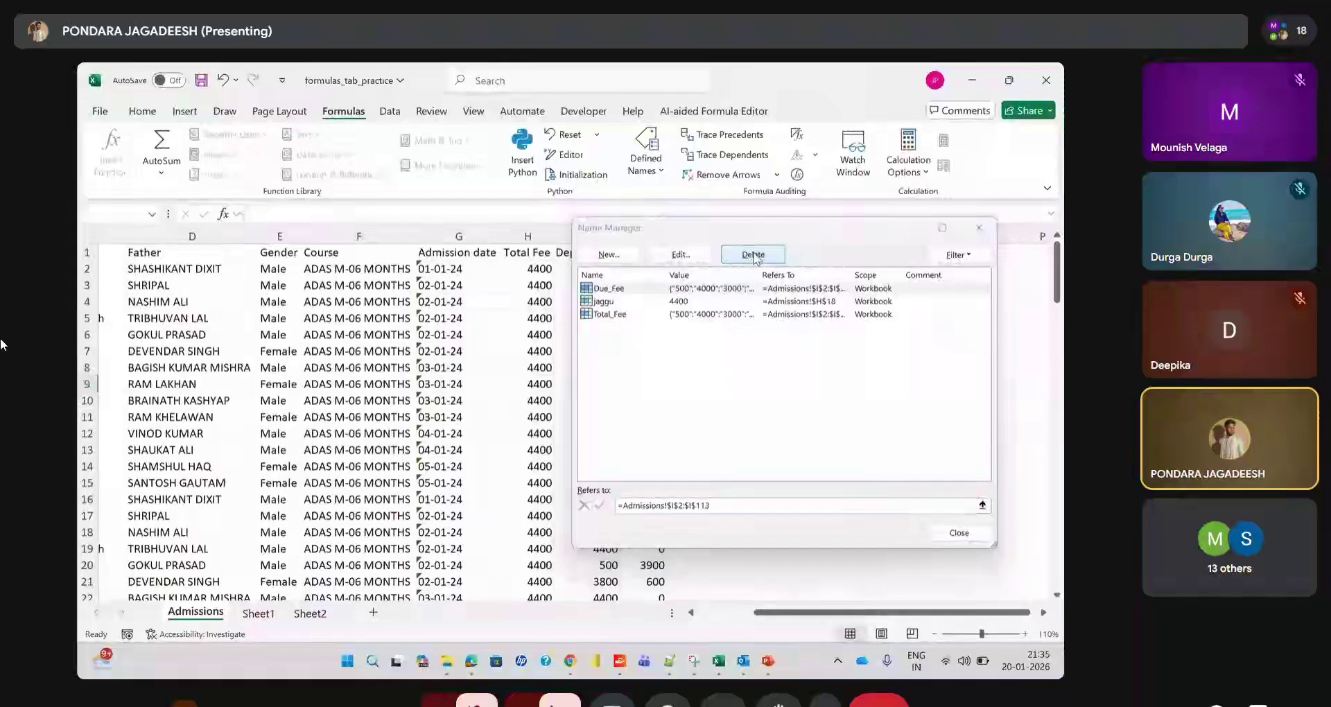
left_click(754, 254)
left_click(548, 404)
Delete the defined name referring to cell H18 and the name Total_Fee, closing the Name Manager when done
left_click(624, 288)
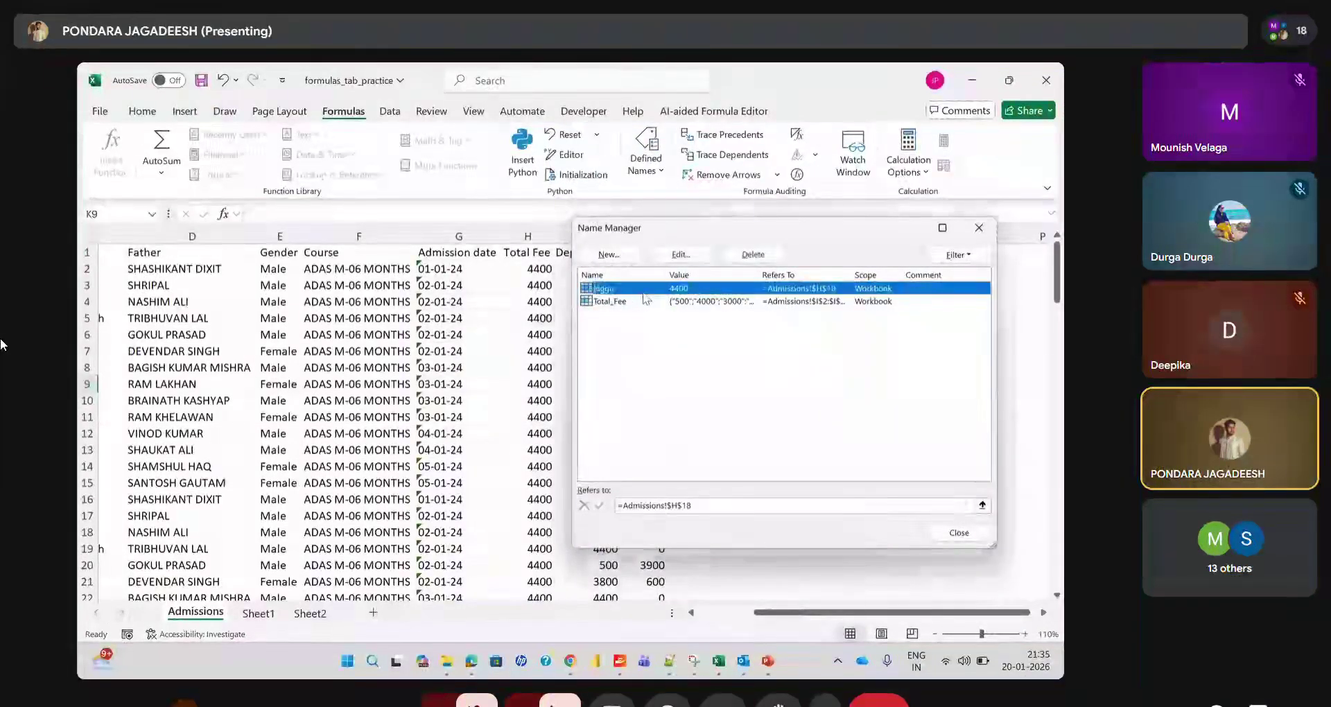
left_click(752, 257)
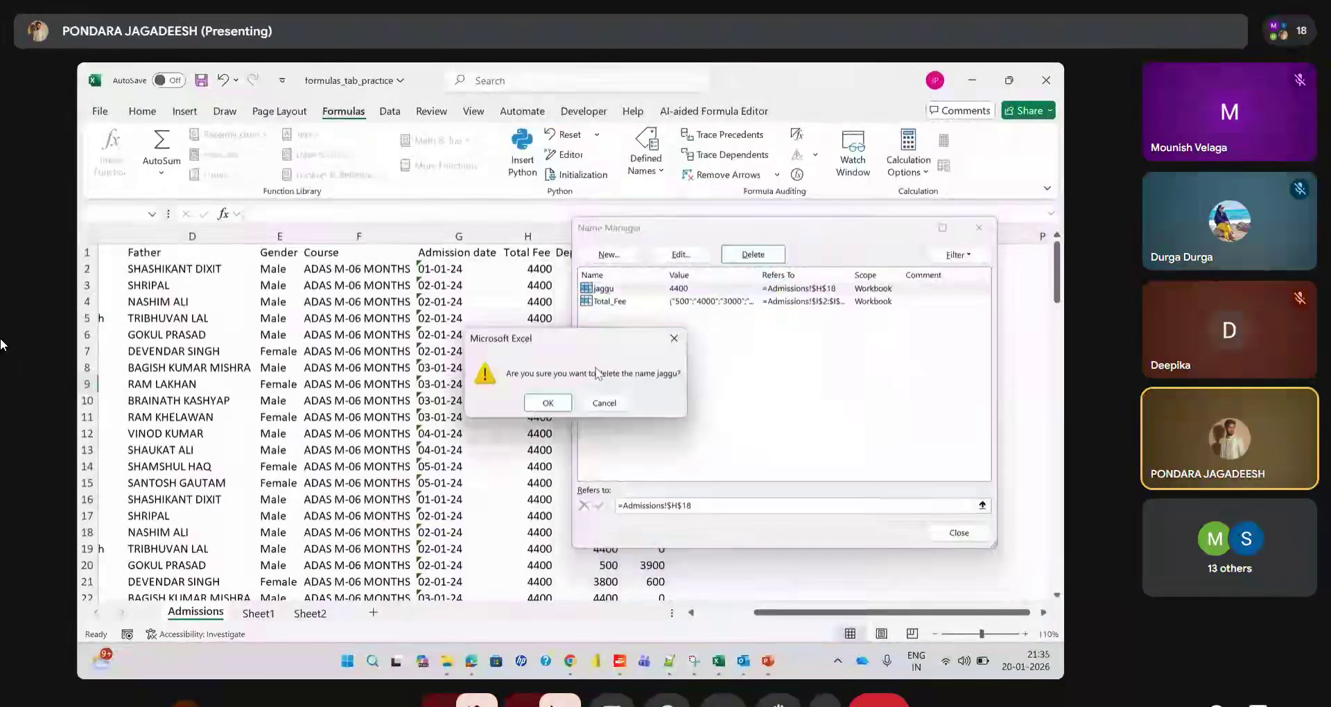
left_click(547, 402)
left_click(615, 288)
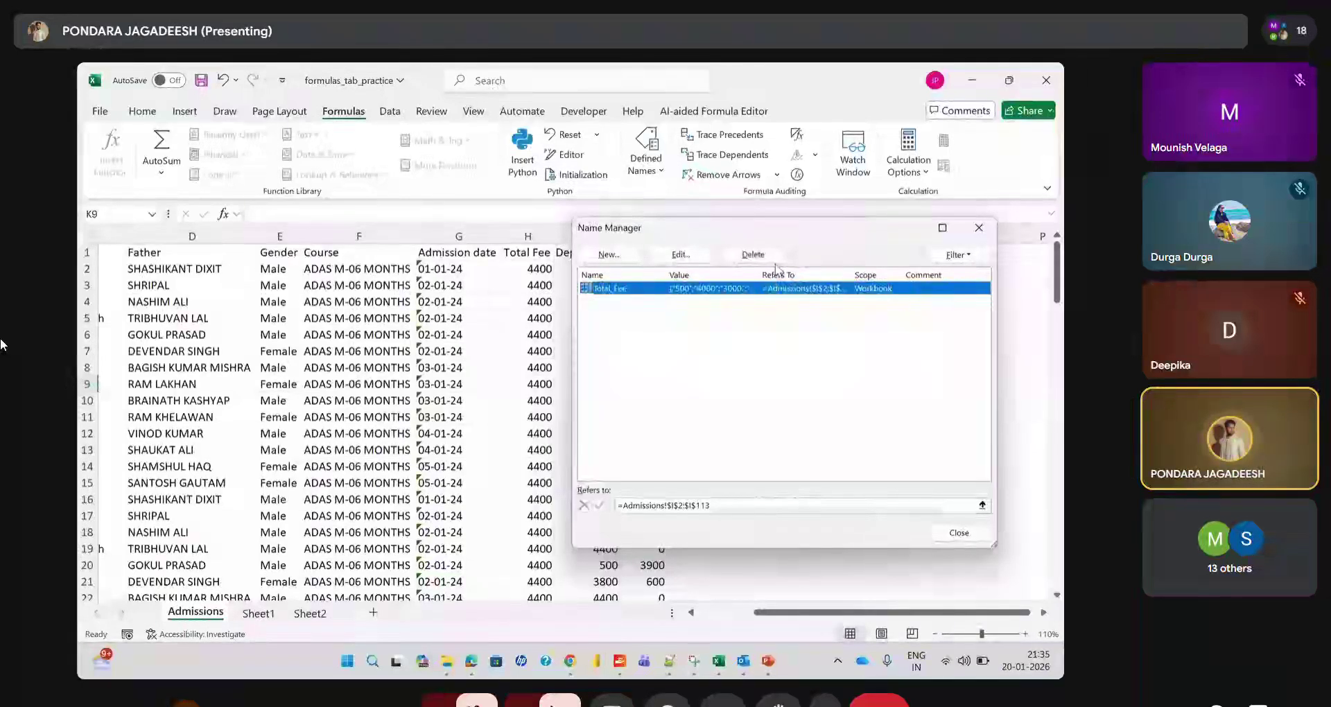
key("Escape")
Define a workbook-scoped name, using the presenter's nickname, that refers to Deposit Fee cell I2 on the Admissions sheet
left_click(646, 163)
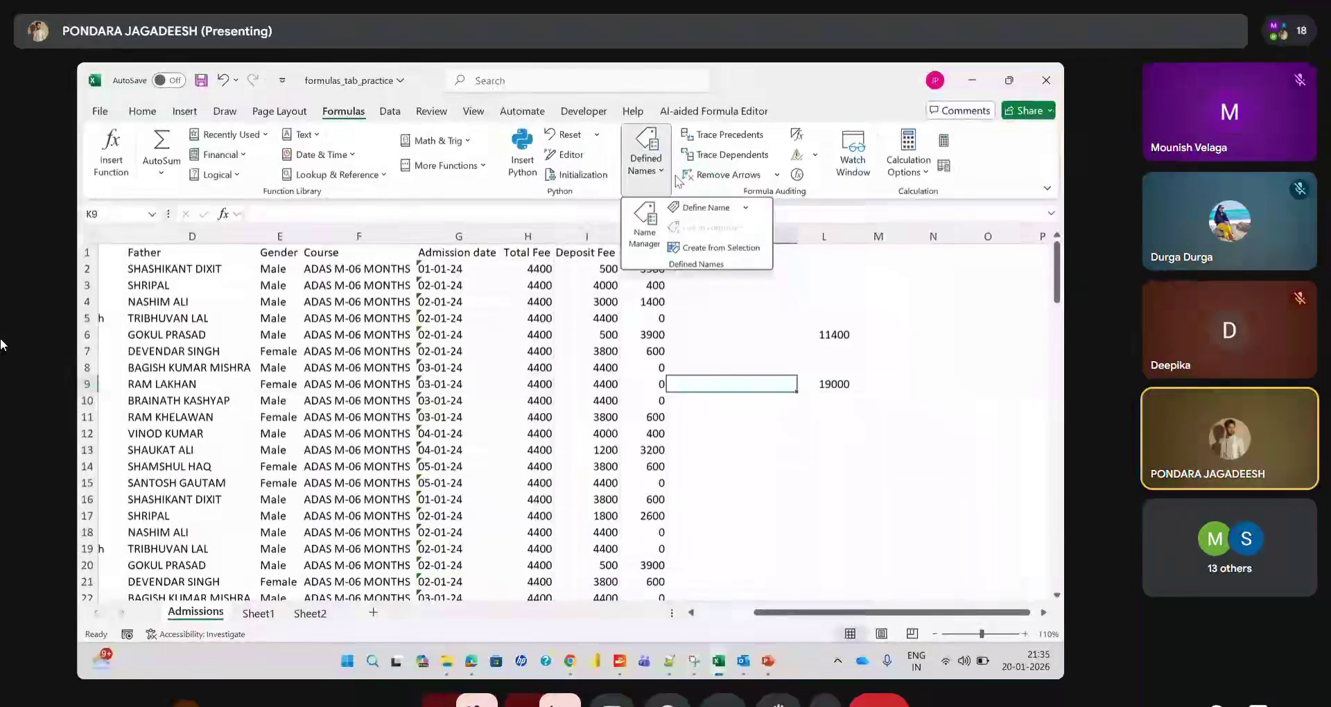
left_click(723, 208)
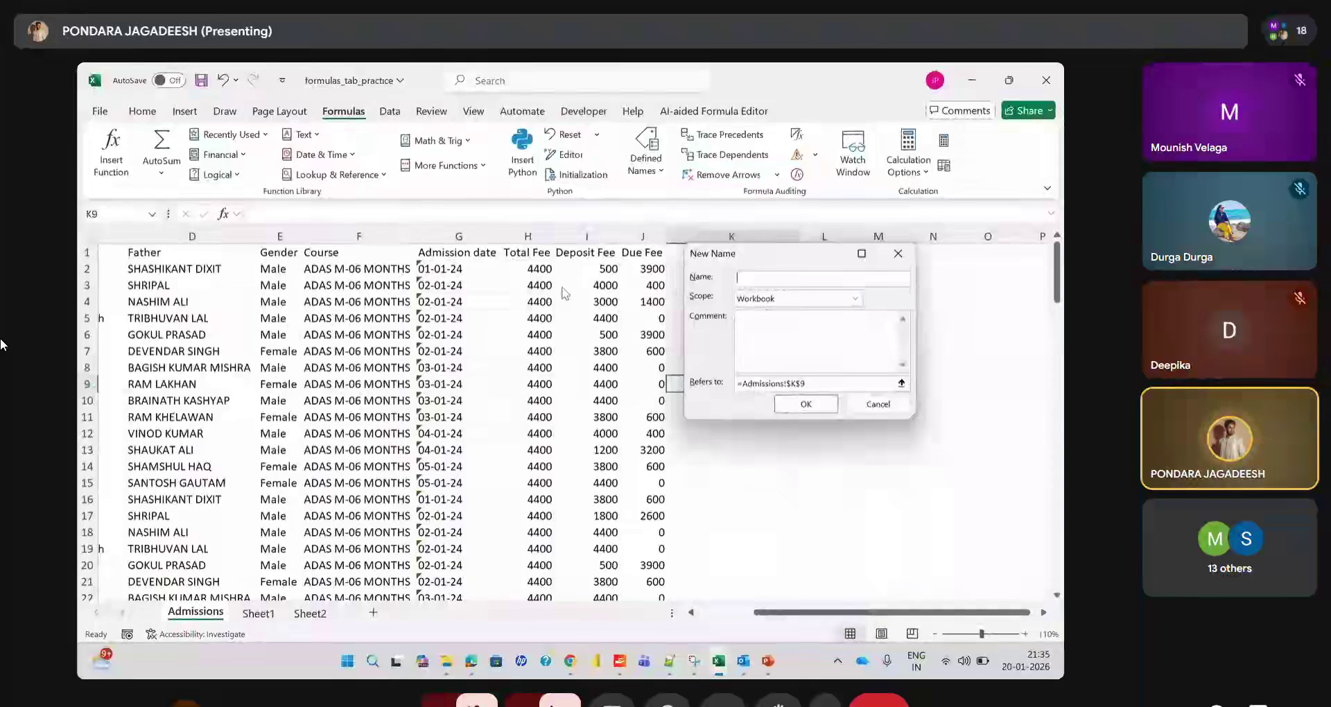
scroll(585, 294, "right", 1)
scroll(508, 276, "left", 1)
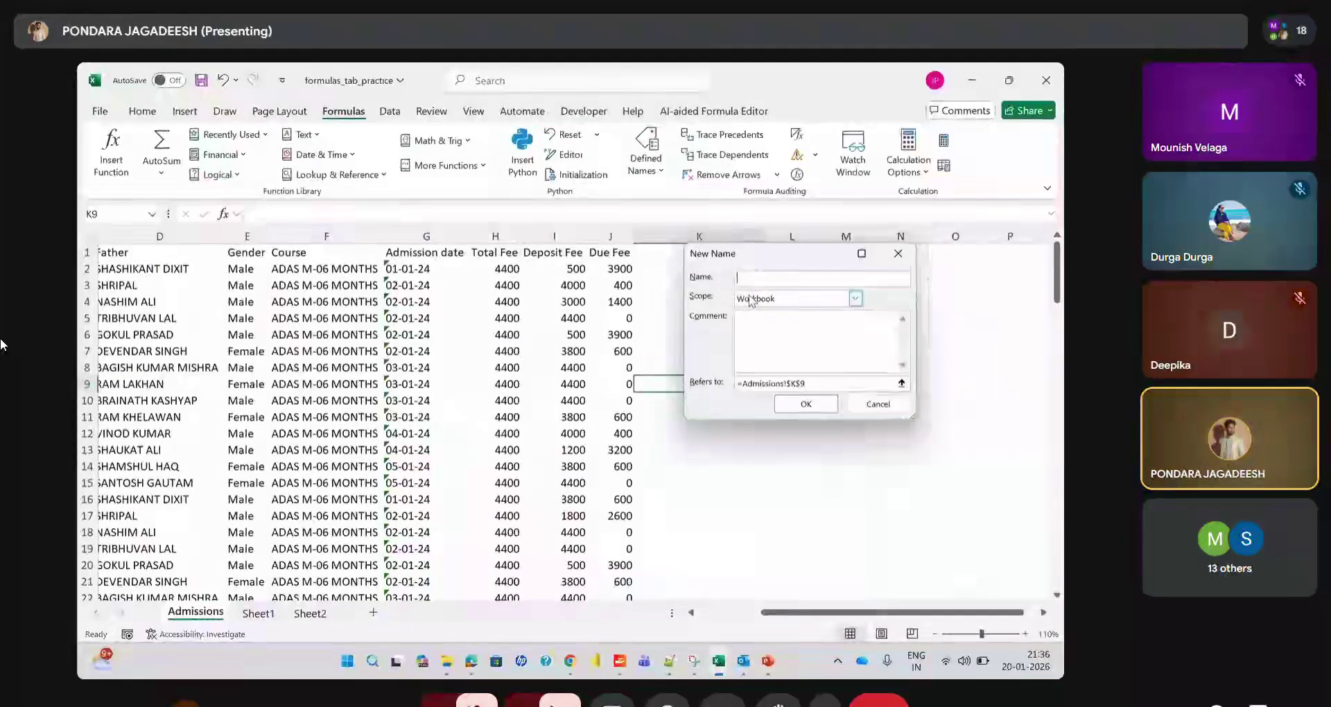
type("GU")
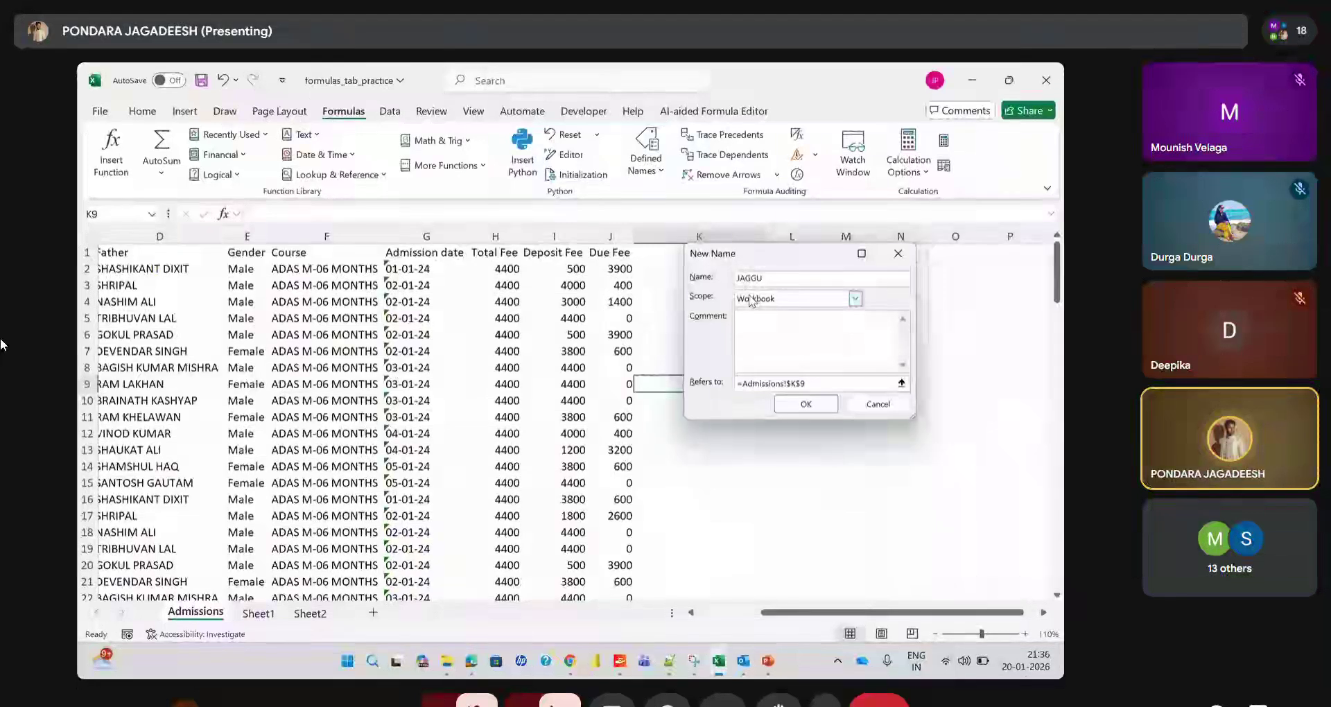
left_click(812, 385)
key("BackSpace")
key("BackSpace")
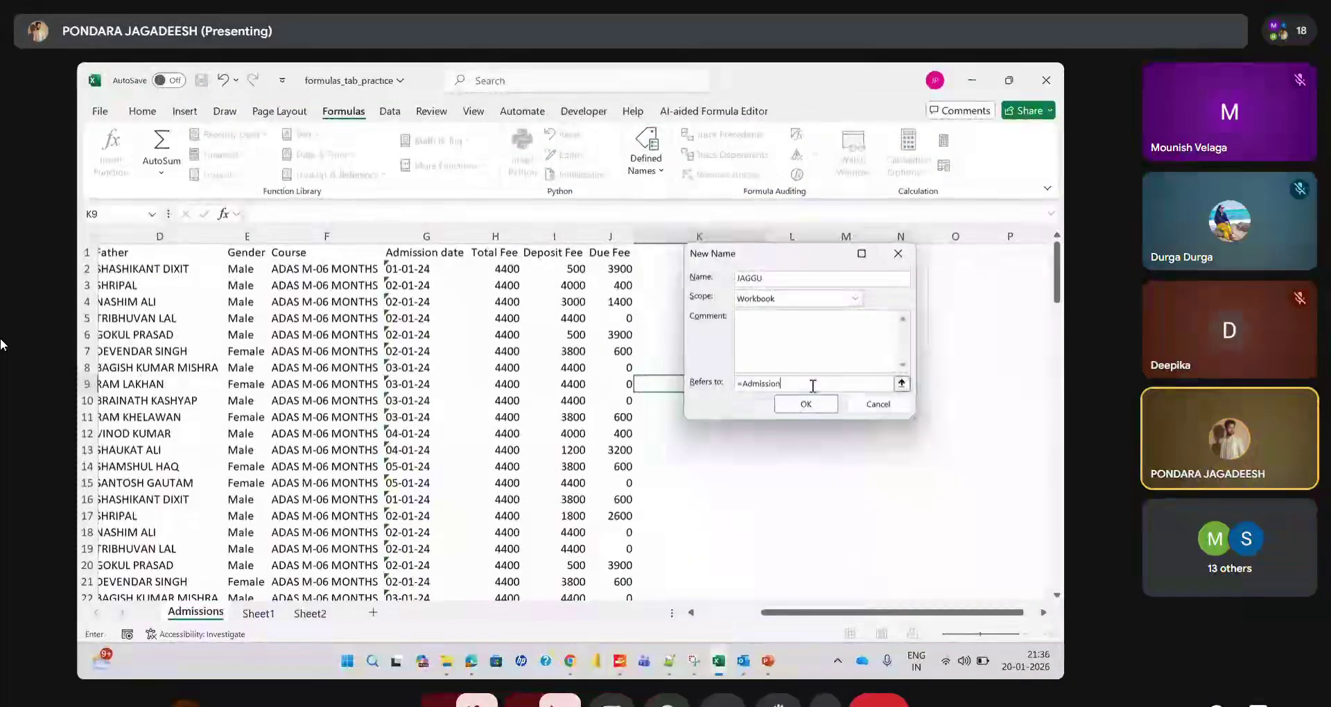
left_click(511, 269)
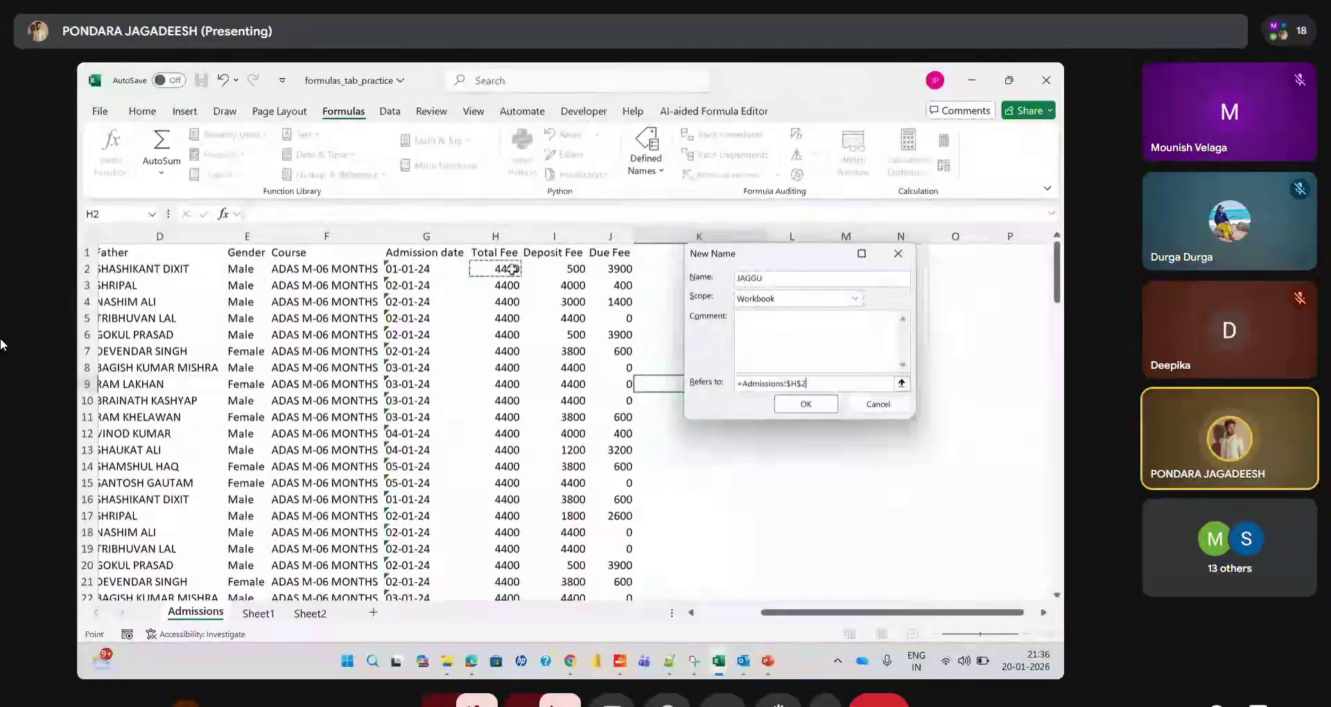
left_click(575, 272)
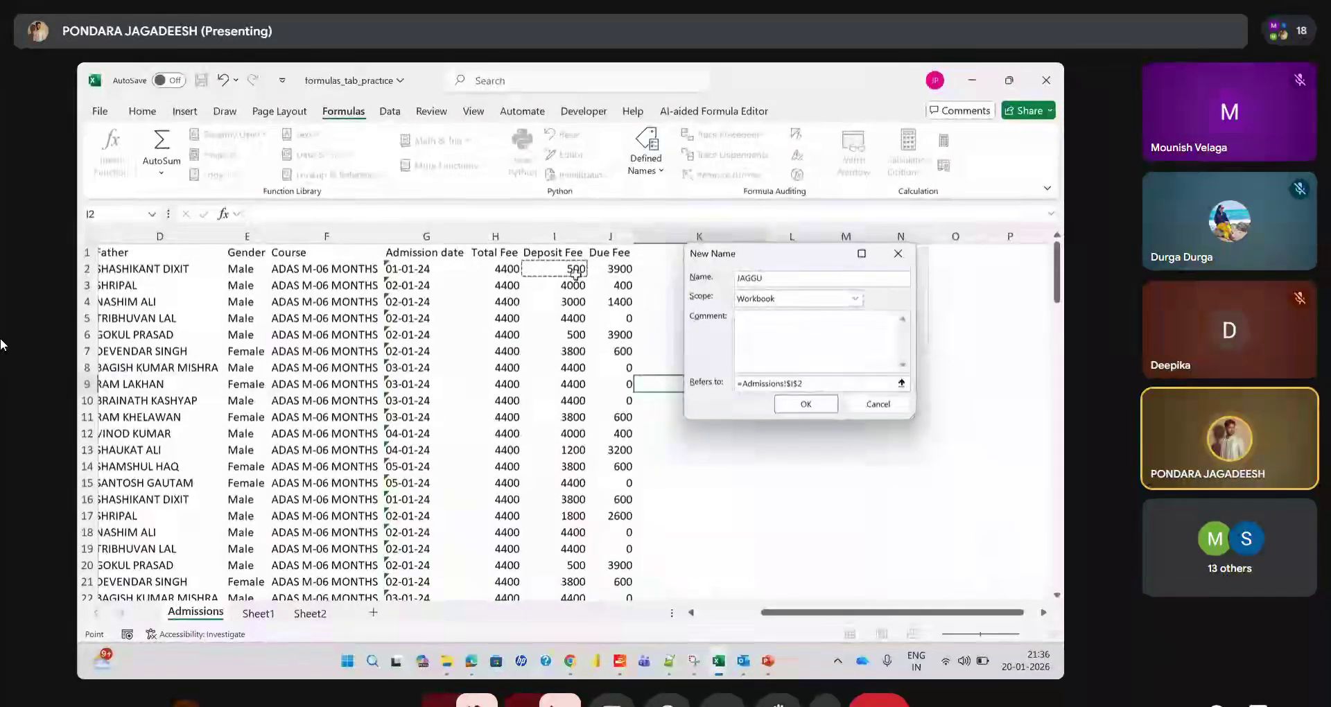
left_click(804, 407)
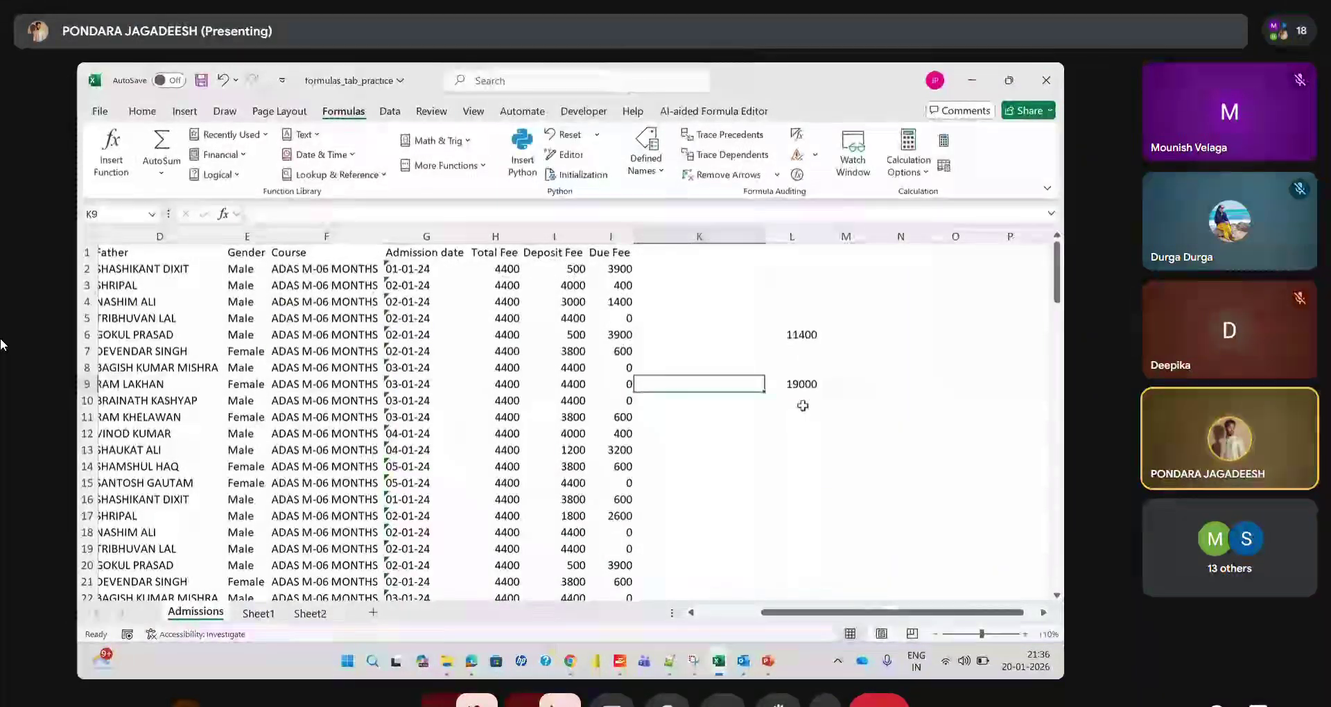
Review the defined name for cell I2 in the Name Manager and close it
left_click(653, 176)
left_click(651, 235)
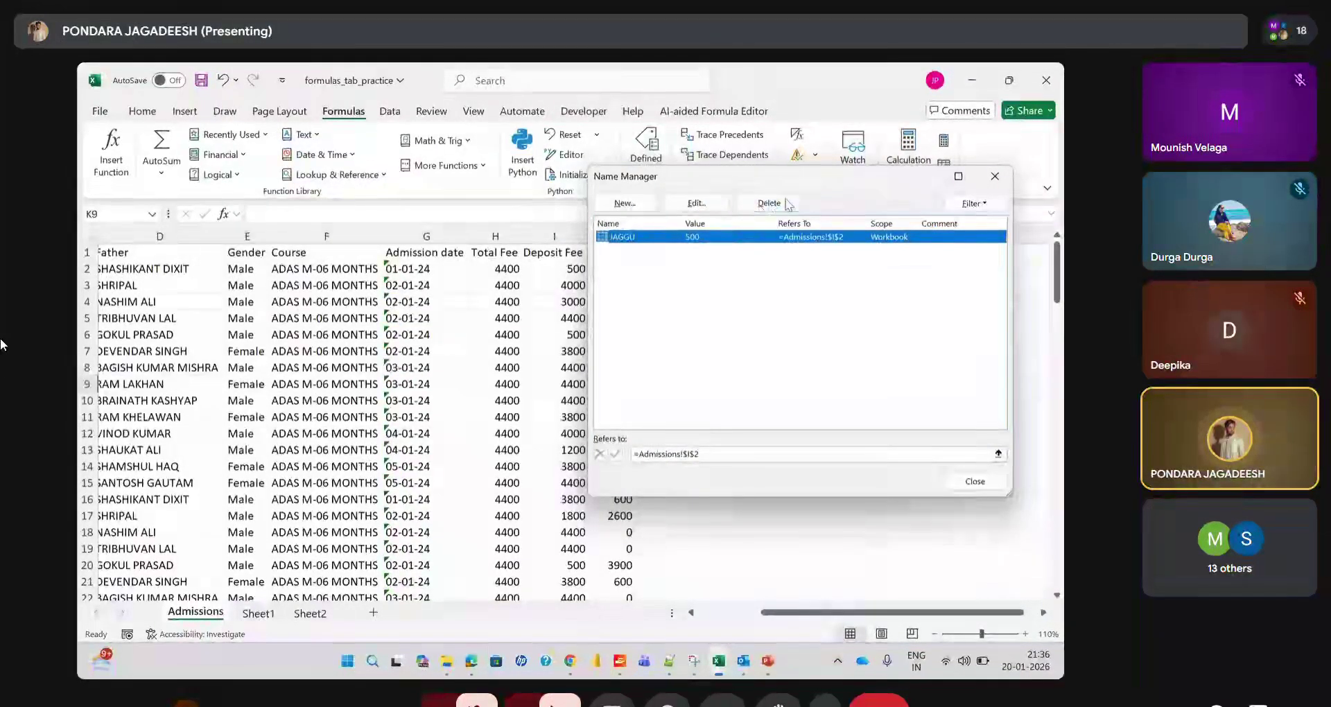
left_click(993, 178)
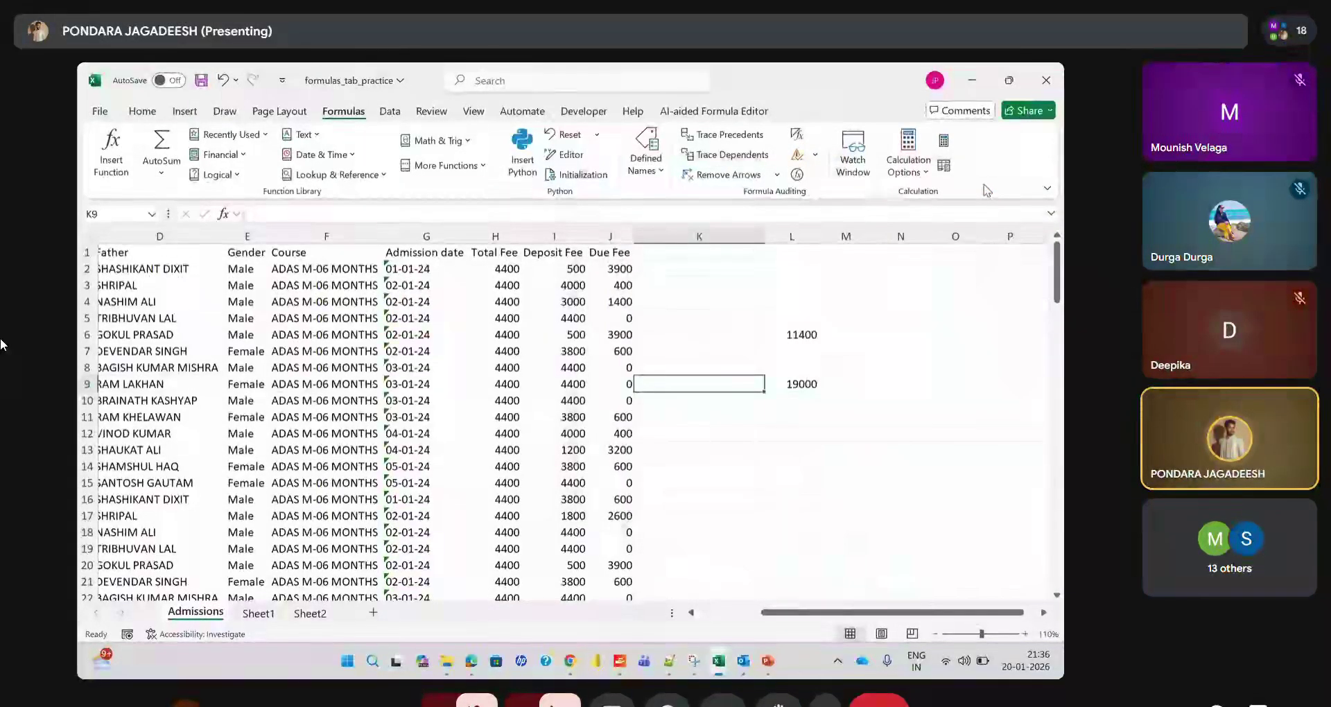
scroll(884, 358, "right", 1)
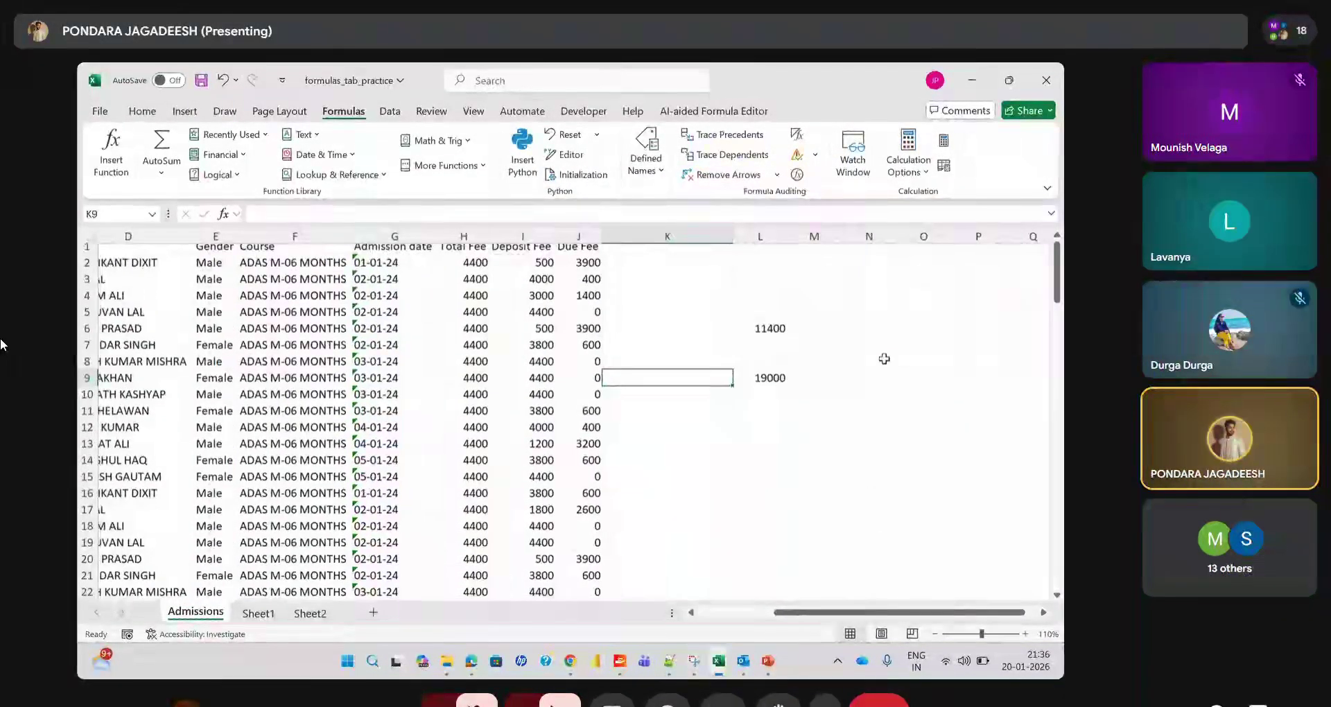
scroll(884, 358, "left", 1)
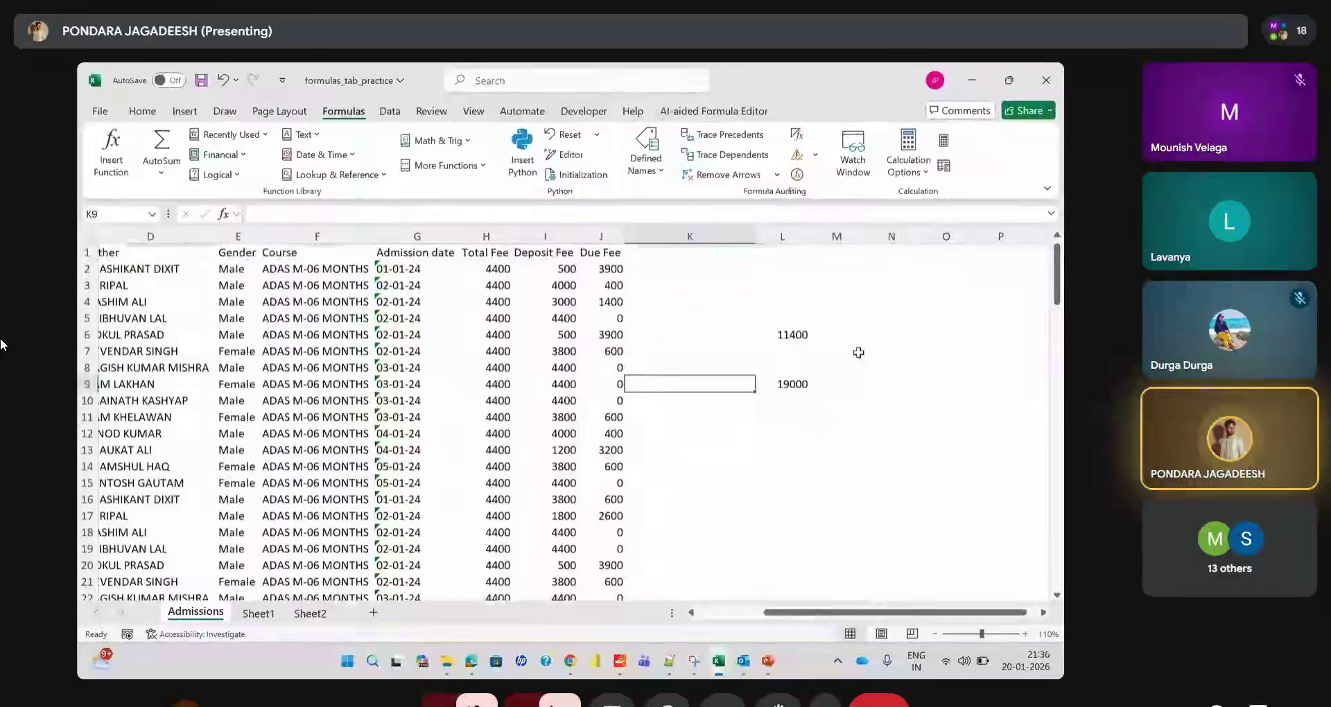
Delete the defined name that refers to cell I2 and close the Name Manager
left_click(660, 172)
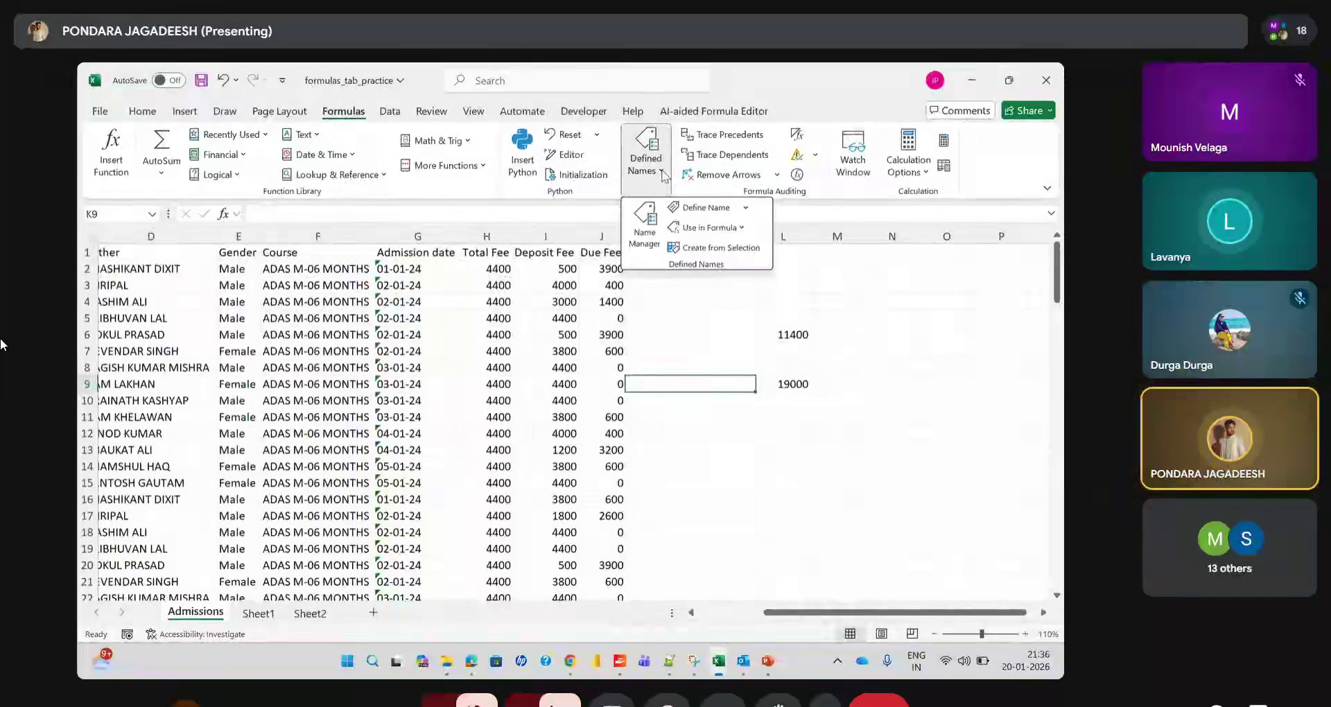
left_click(646, 229)
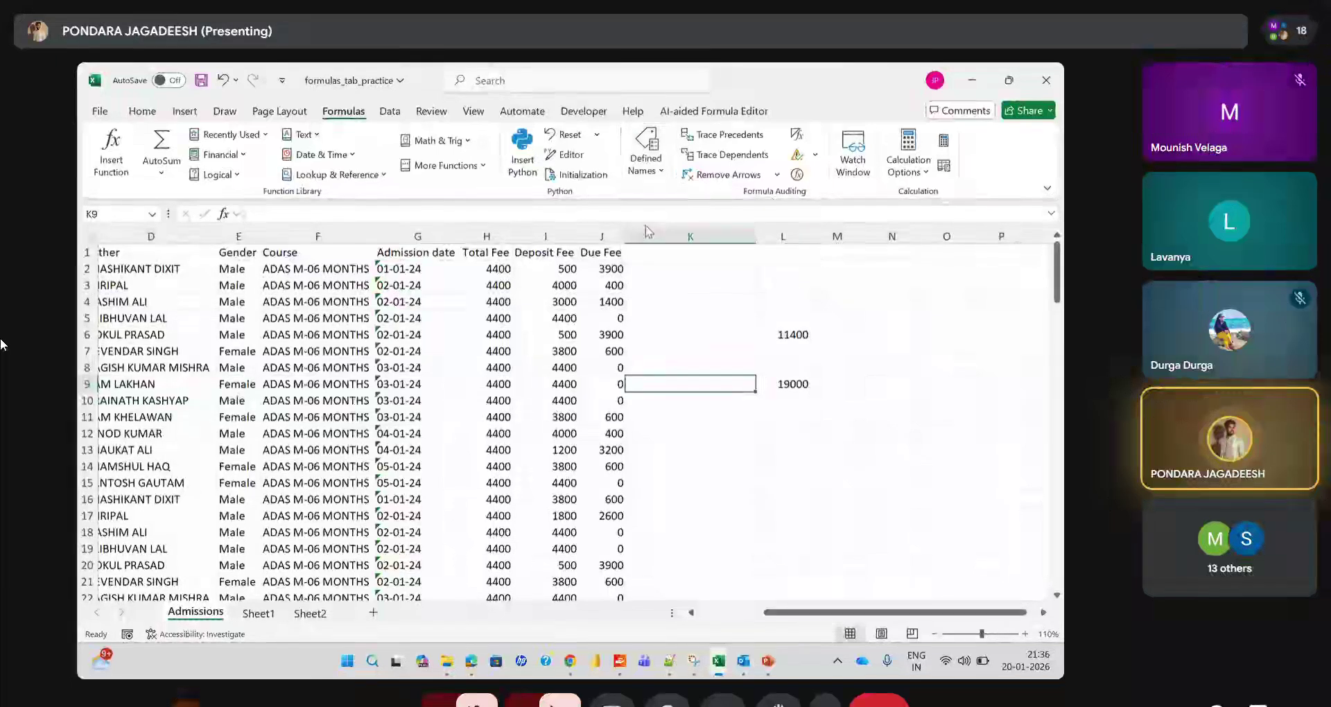
left_click(780, 207)
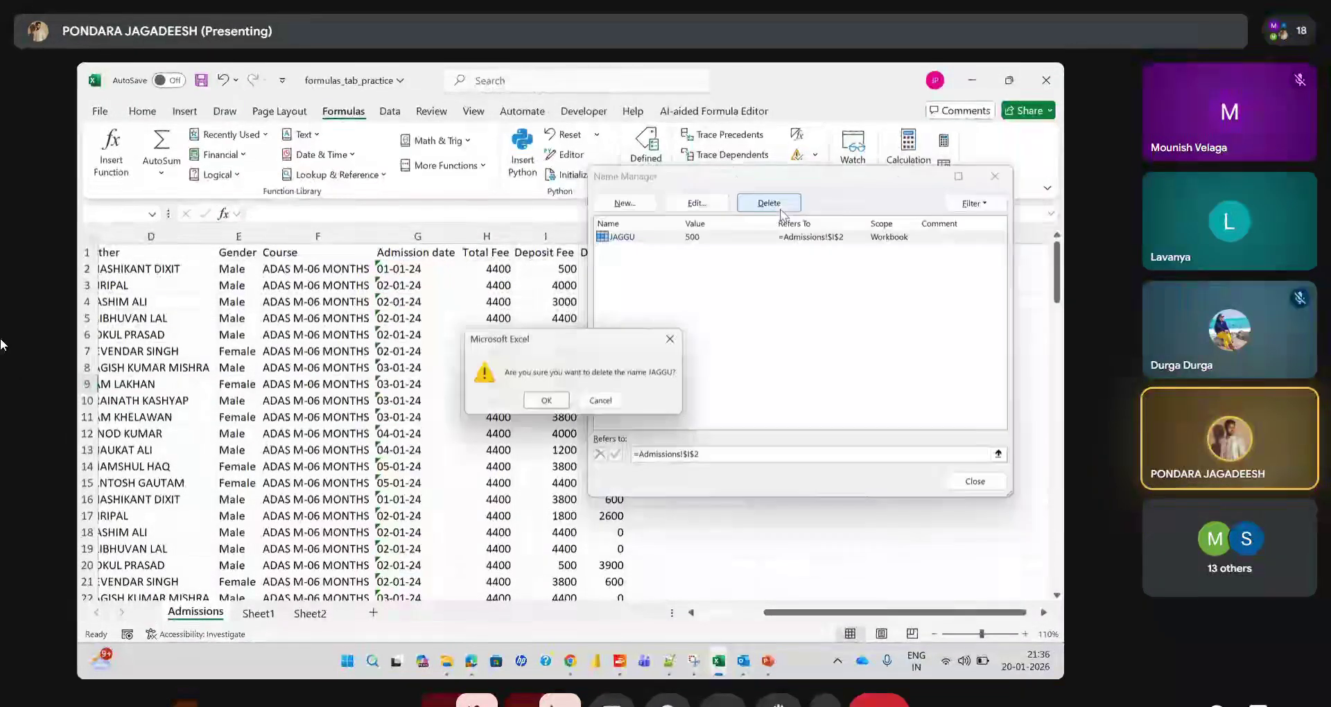
left_click(548, 404)
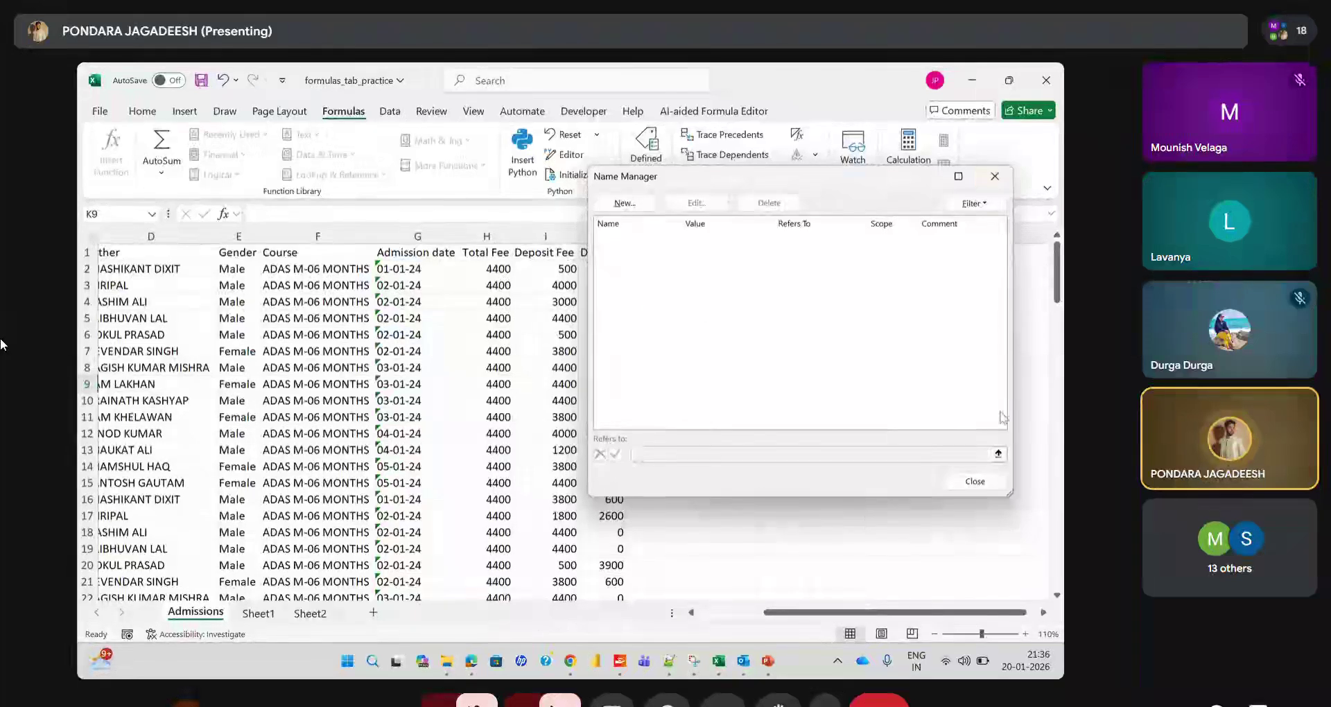
left_click(974, 481)
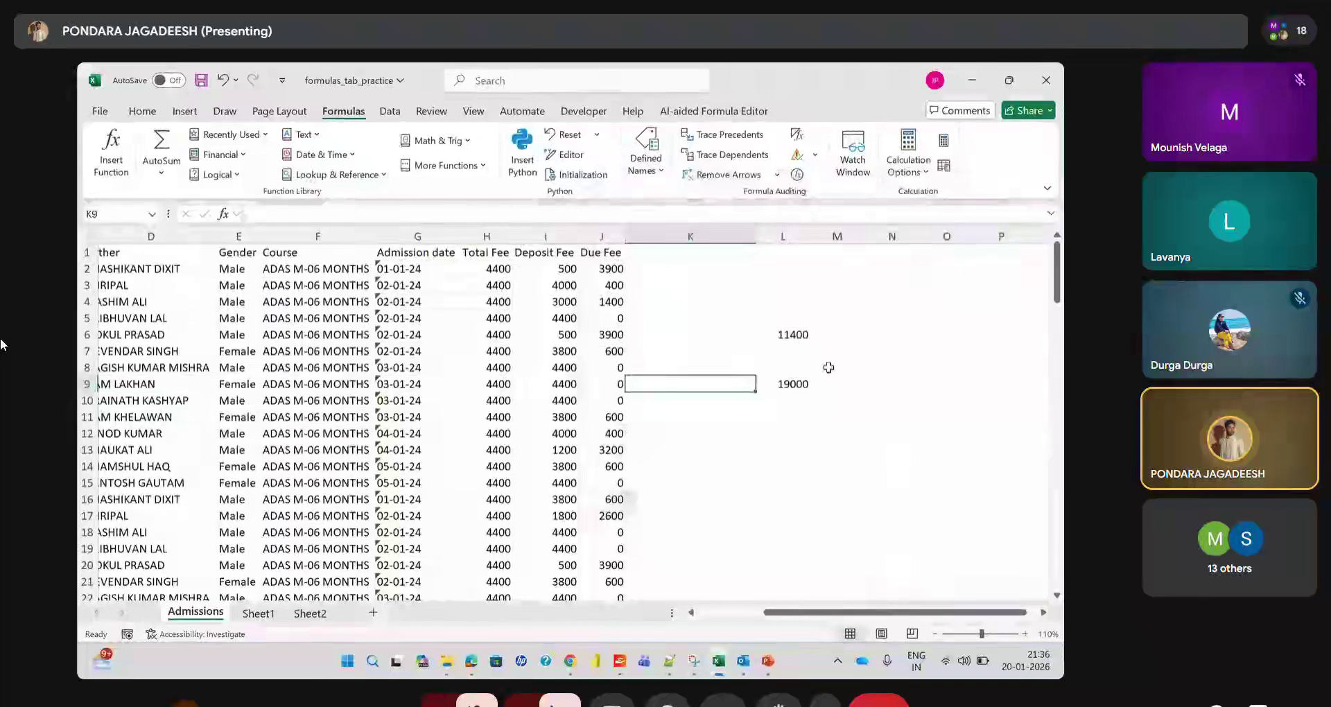
Define the workbook-scoped name LAV for Deposit Fee cell I2 on the Admissions sheet
left_click(555, 271)
key("alt+m")
key("m")
key("d")
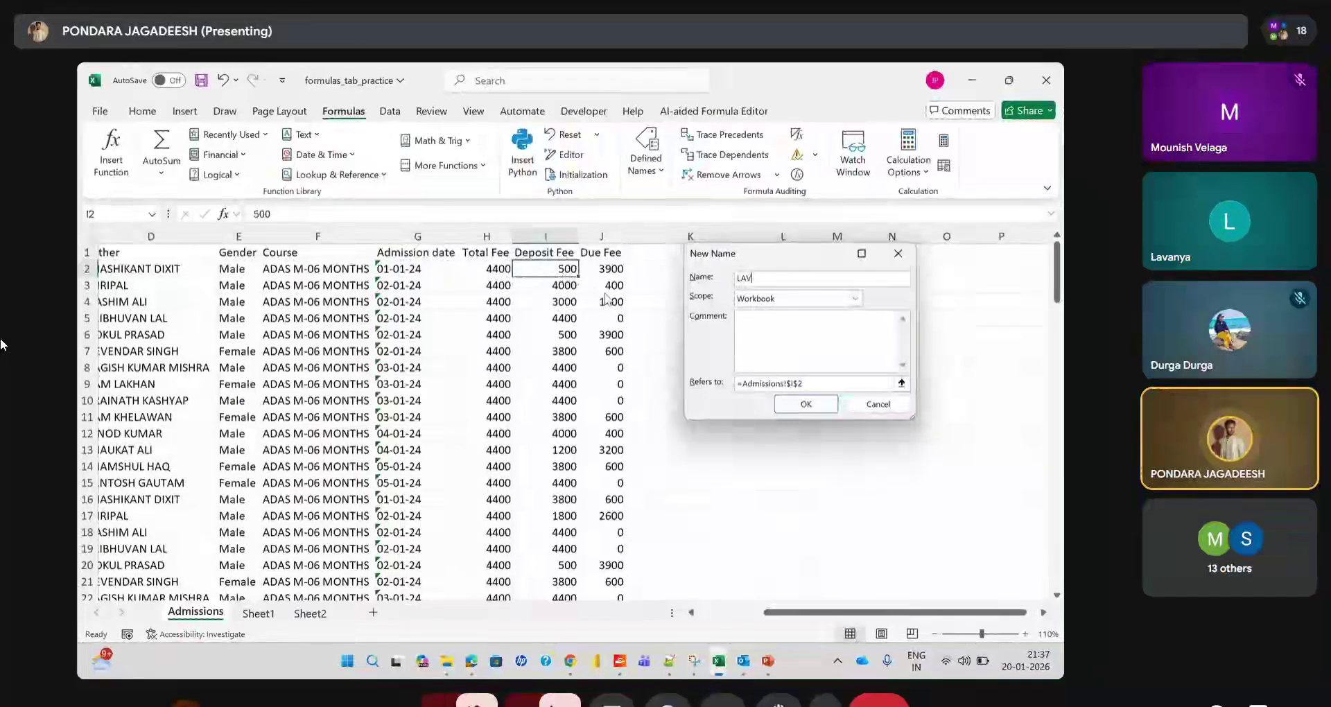
left_click(825, 385)
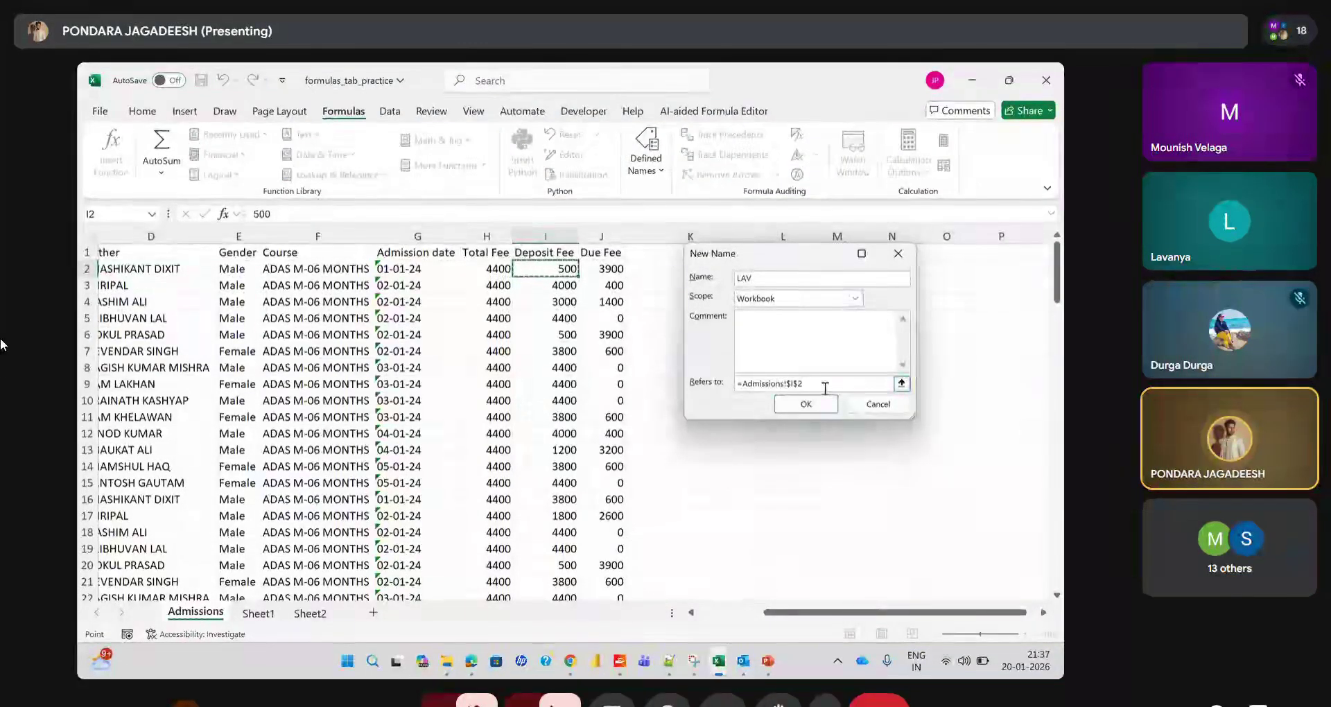
left_click(805, 404)
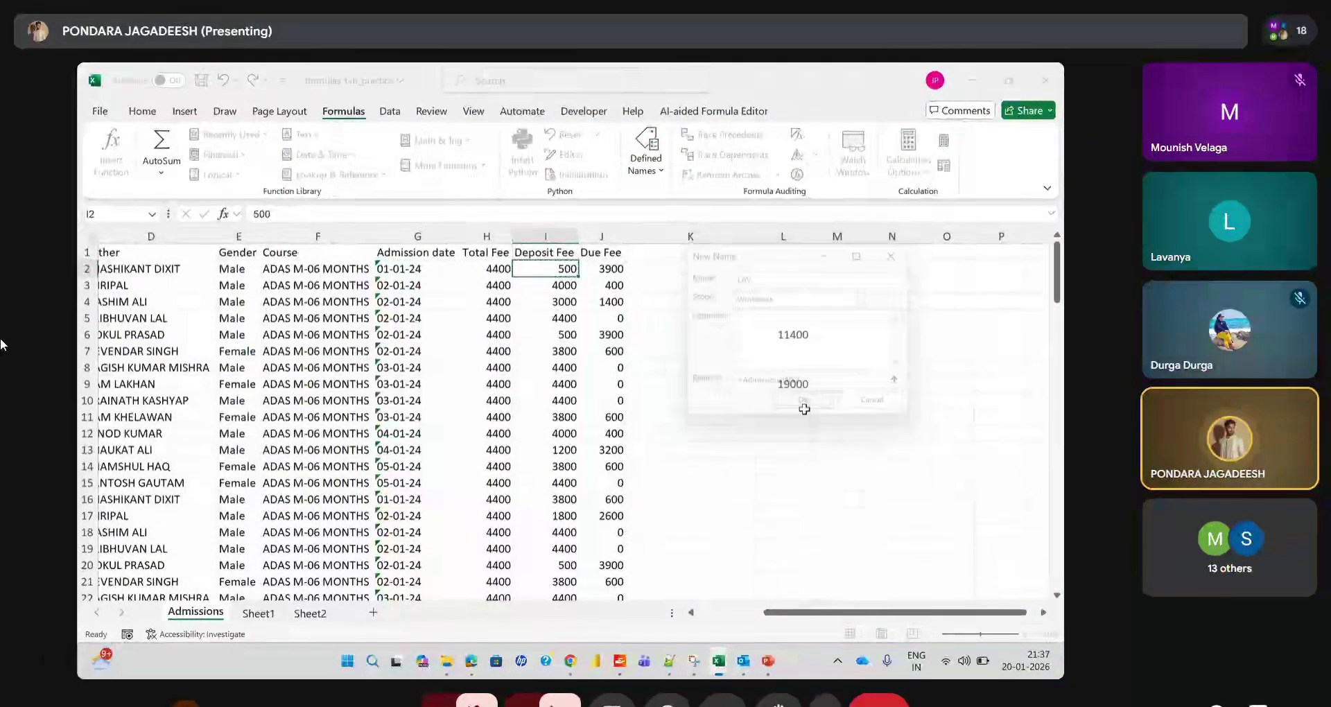
Enter the formula =500*3 in cell M2 of the Admissions sheet
left_click(832, 268)
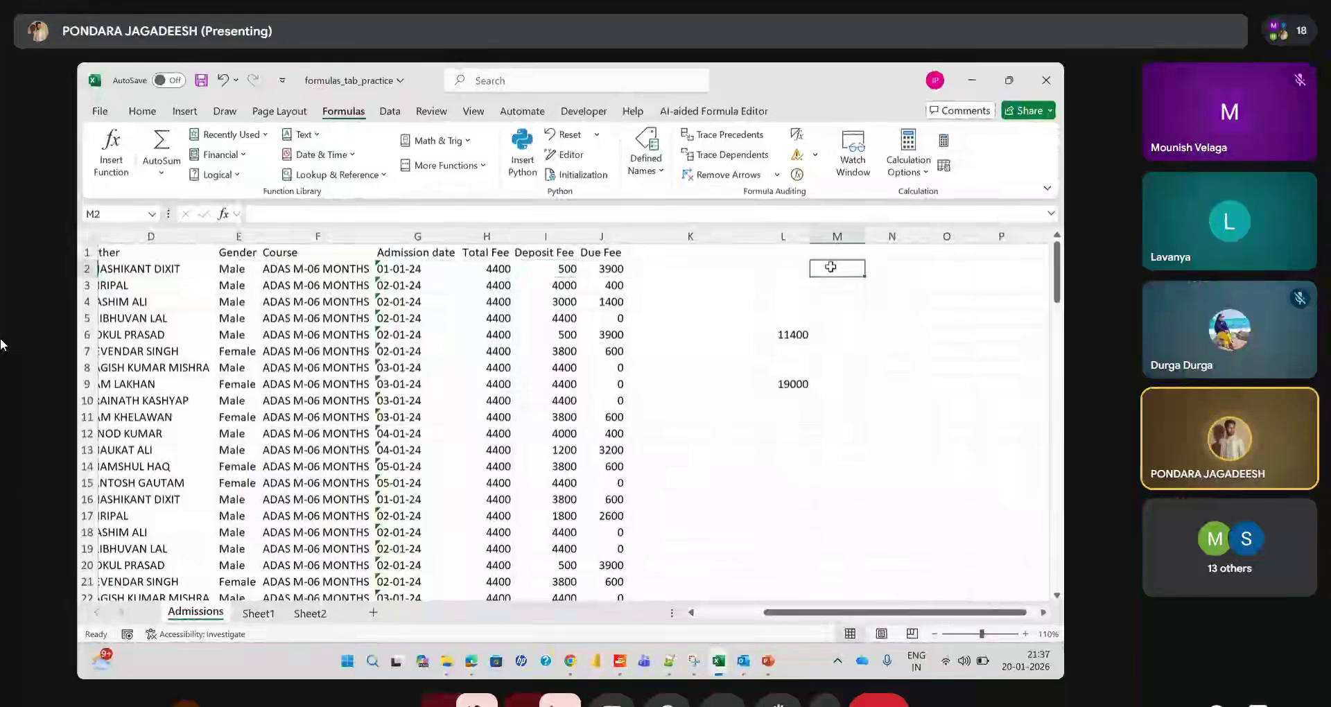
type("=500")
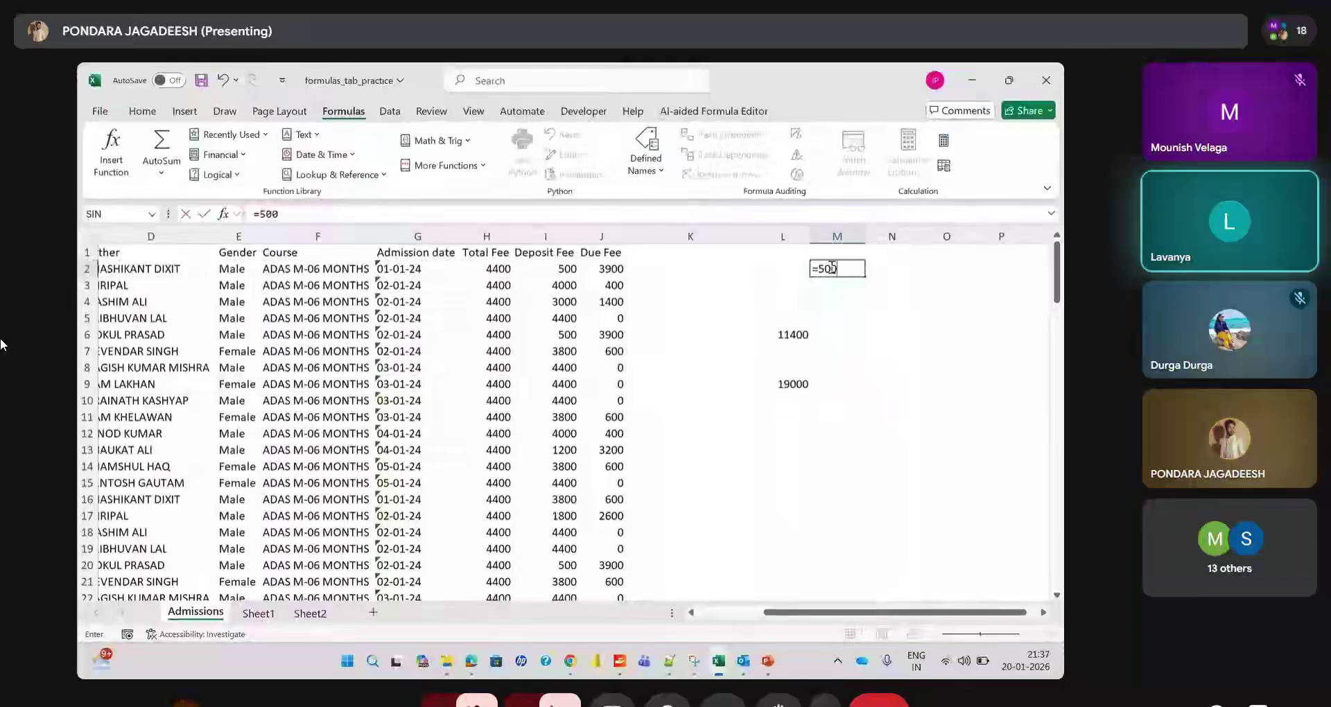
key("Return")
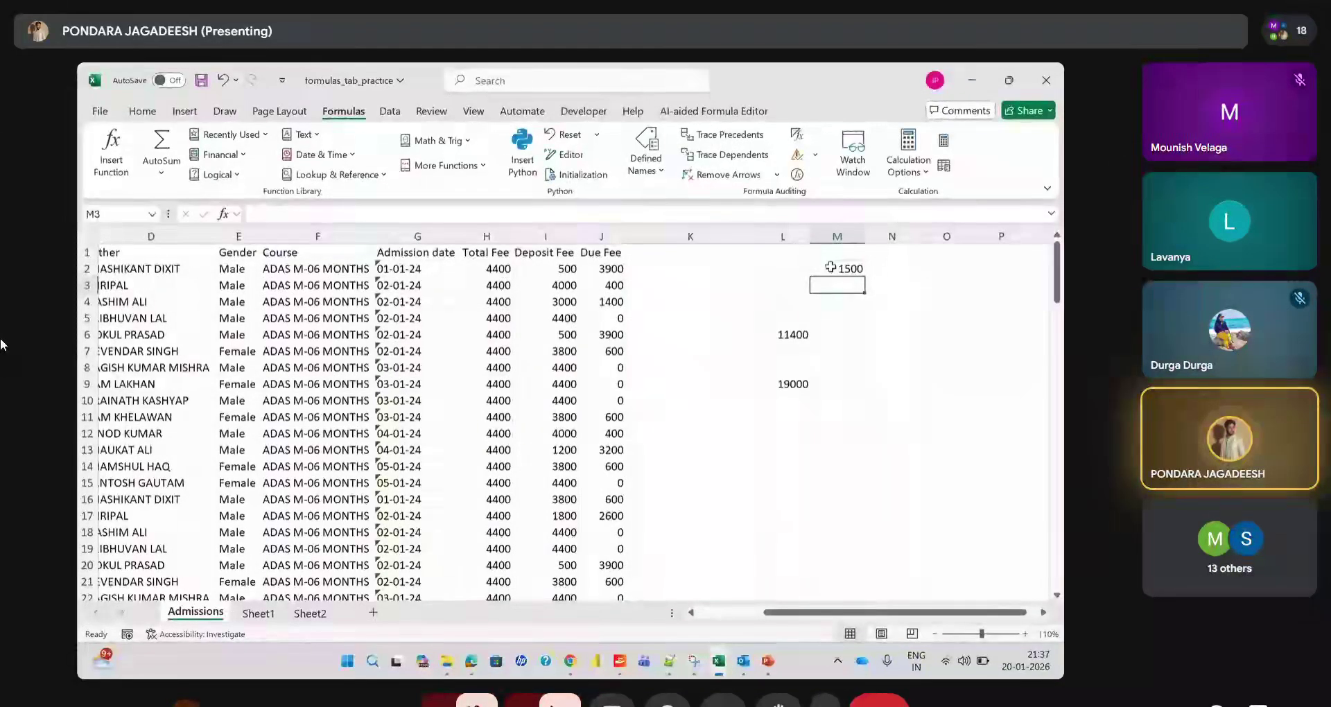
Enter the formula =LAV*3 in cell M3, using the defined name instead of the literal value
type("=LAV")
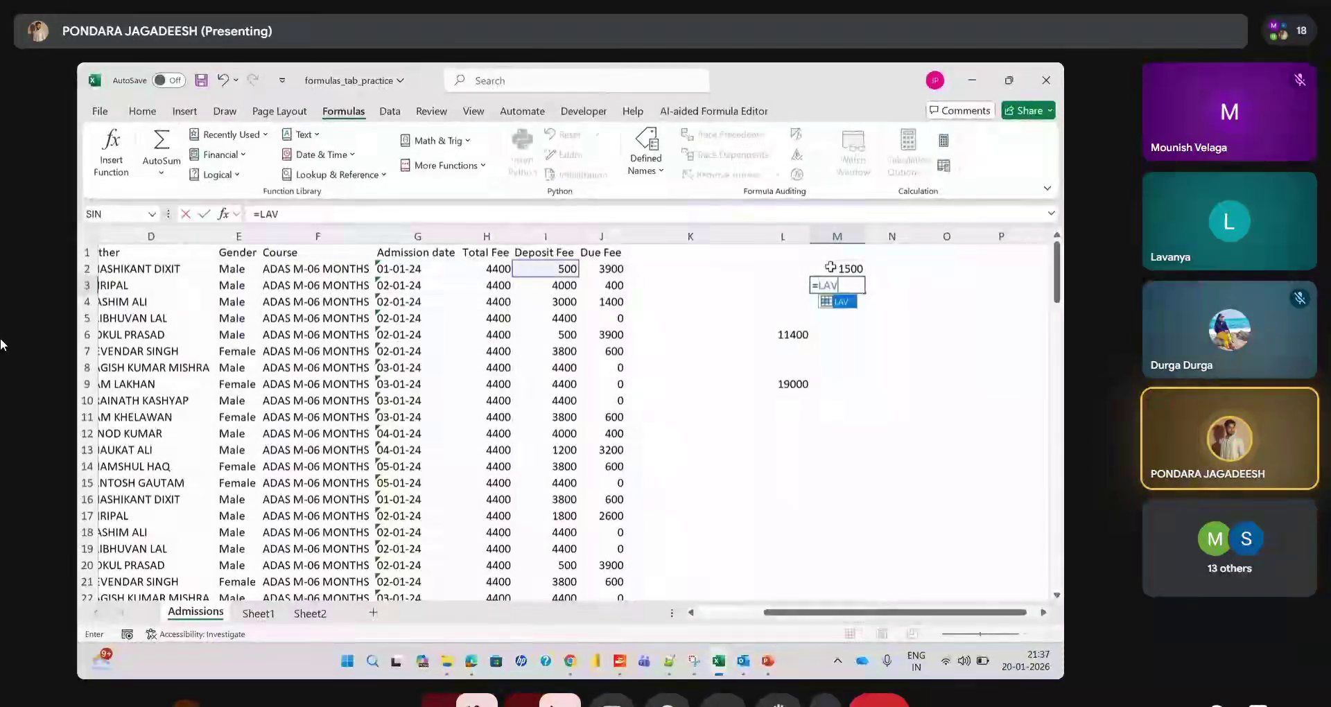
double_click(846, 303)
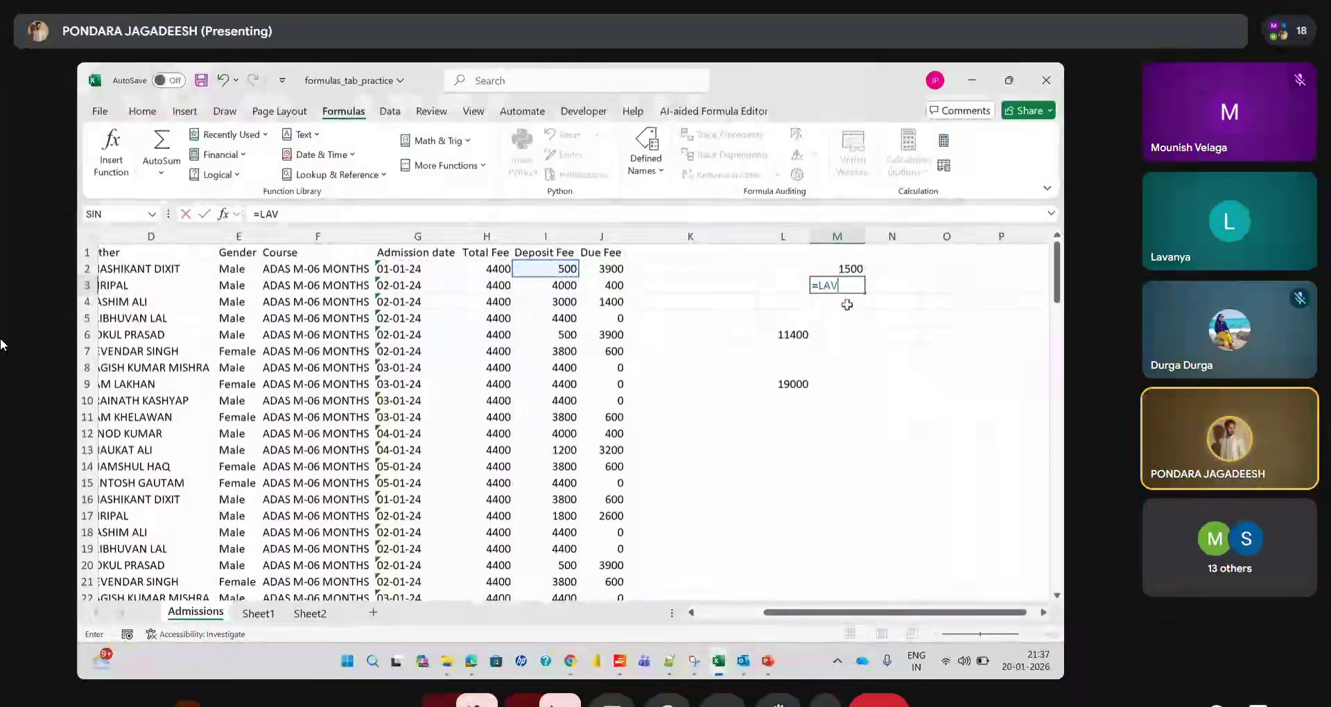
type("*3")
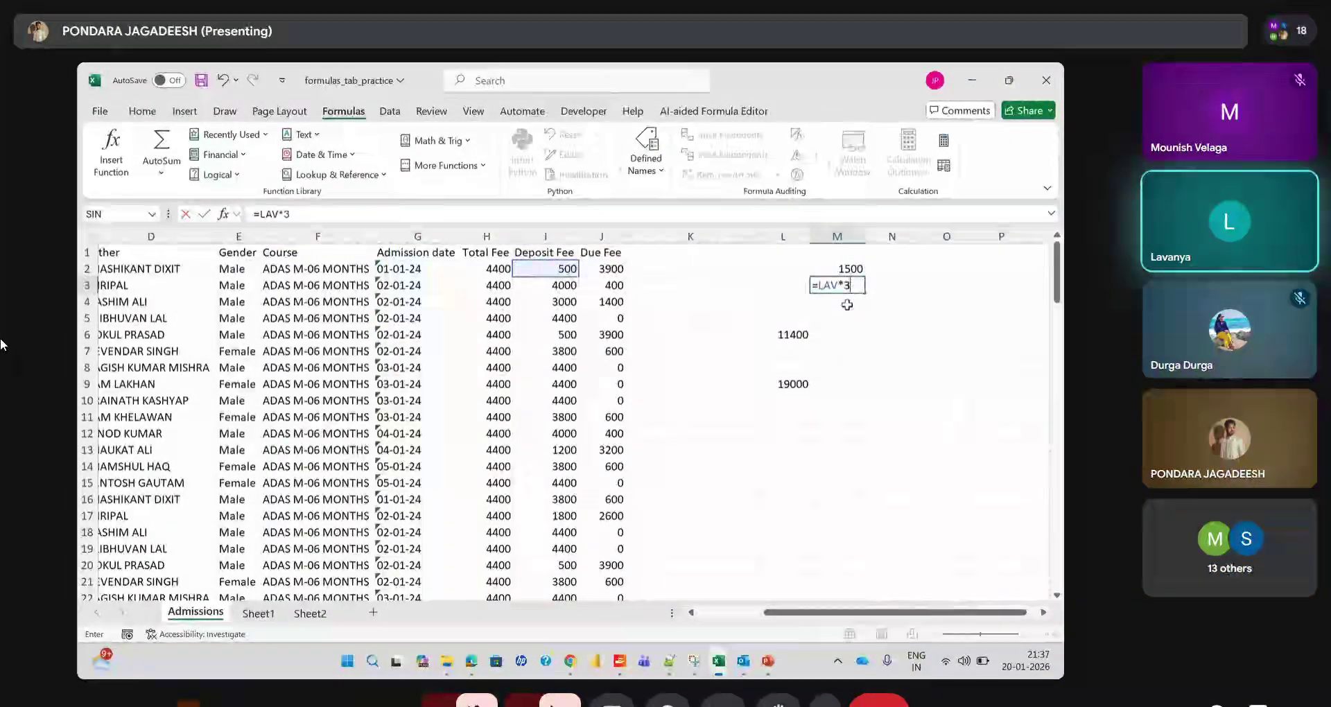
key("Return")
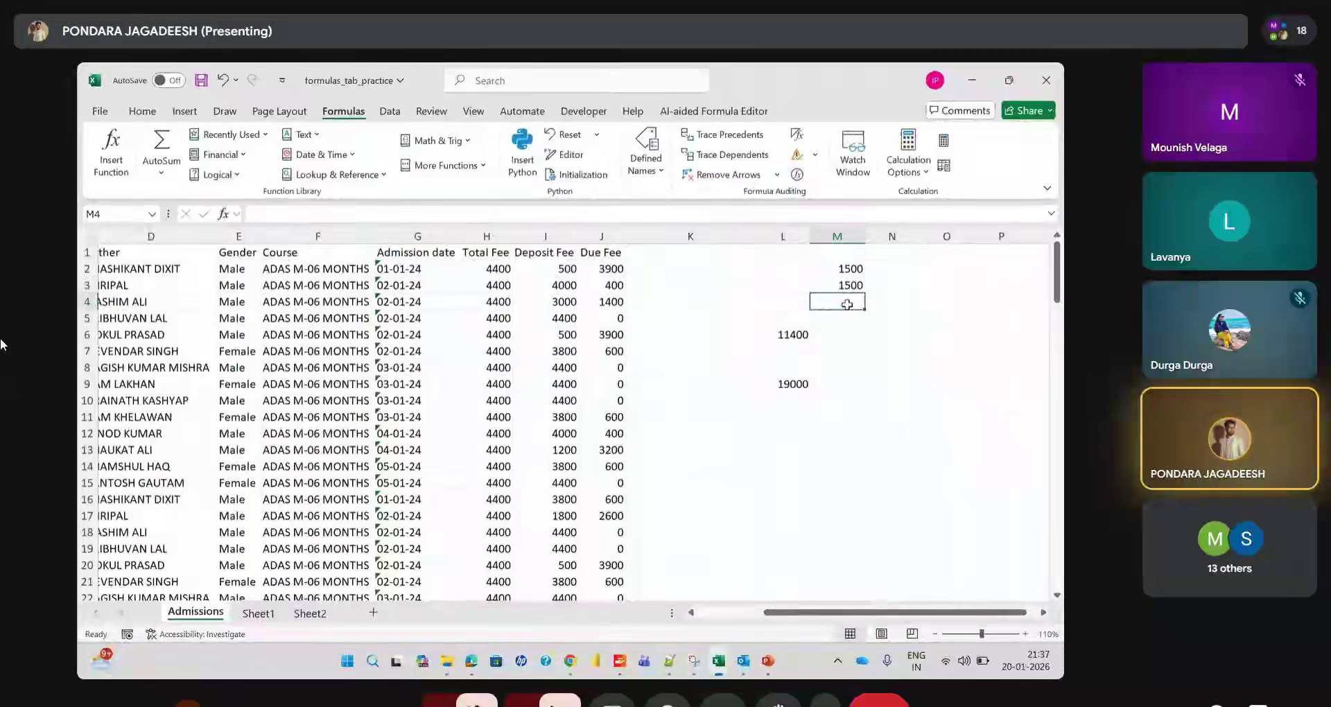
Enter the formula =LAV in cell G6 of Sheet1 and select that cell to check its formula
key("ctrl+Page_Down")
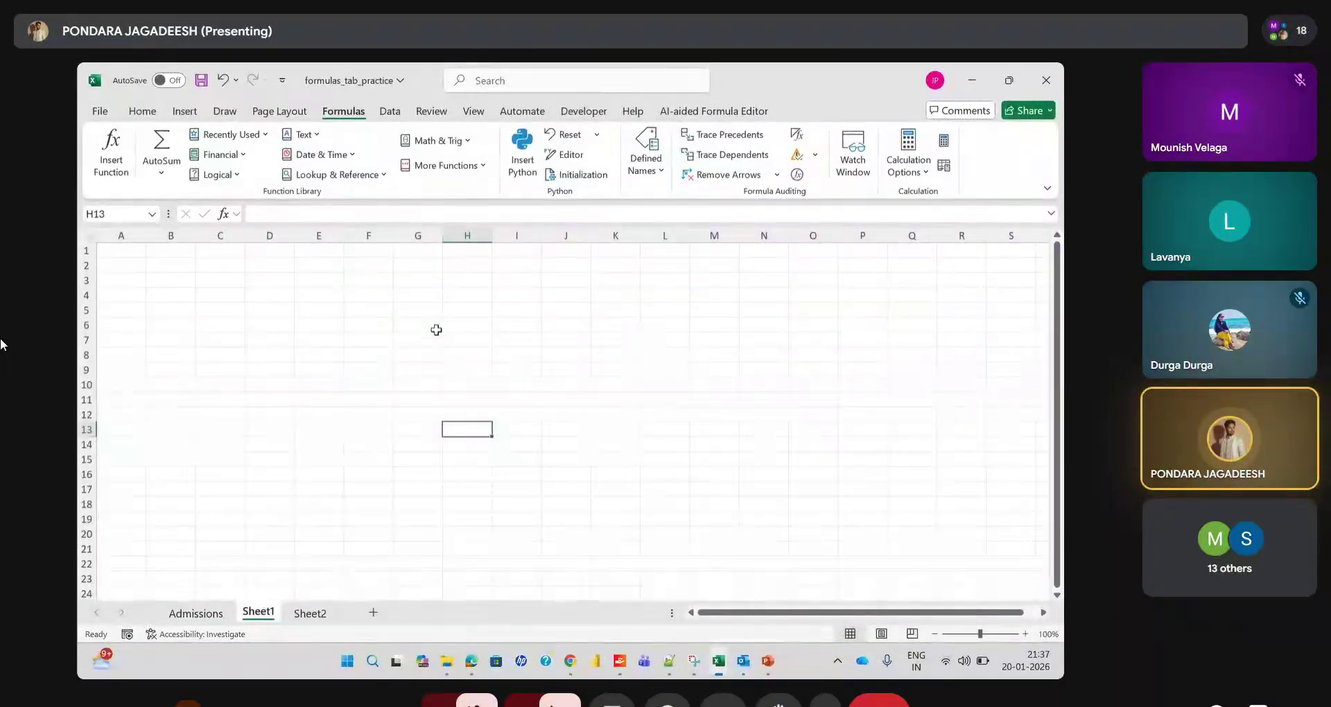
left_click(436, 330)
type("=LVA")
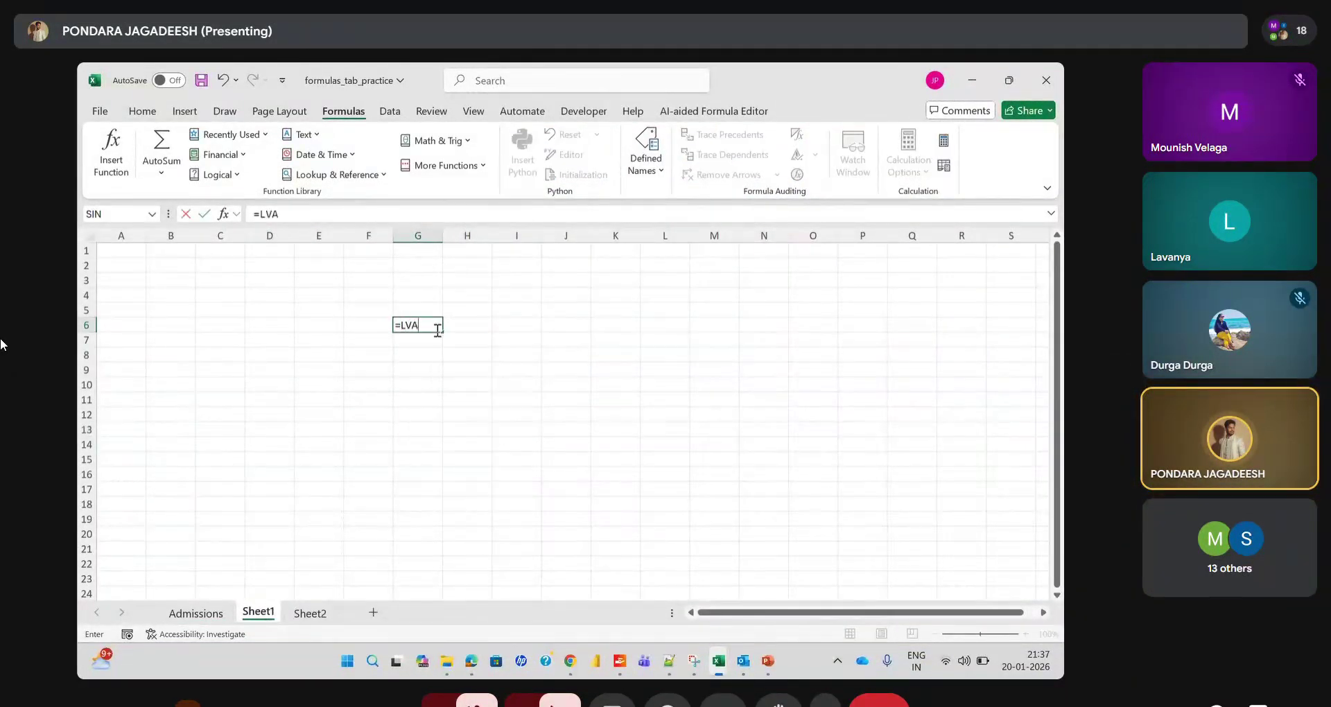
key("BackSpace")
type("AV")
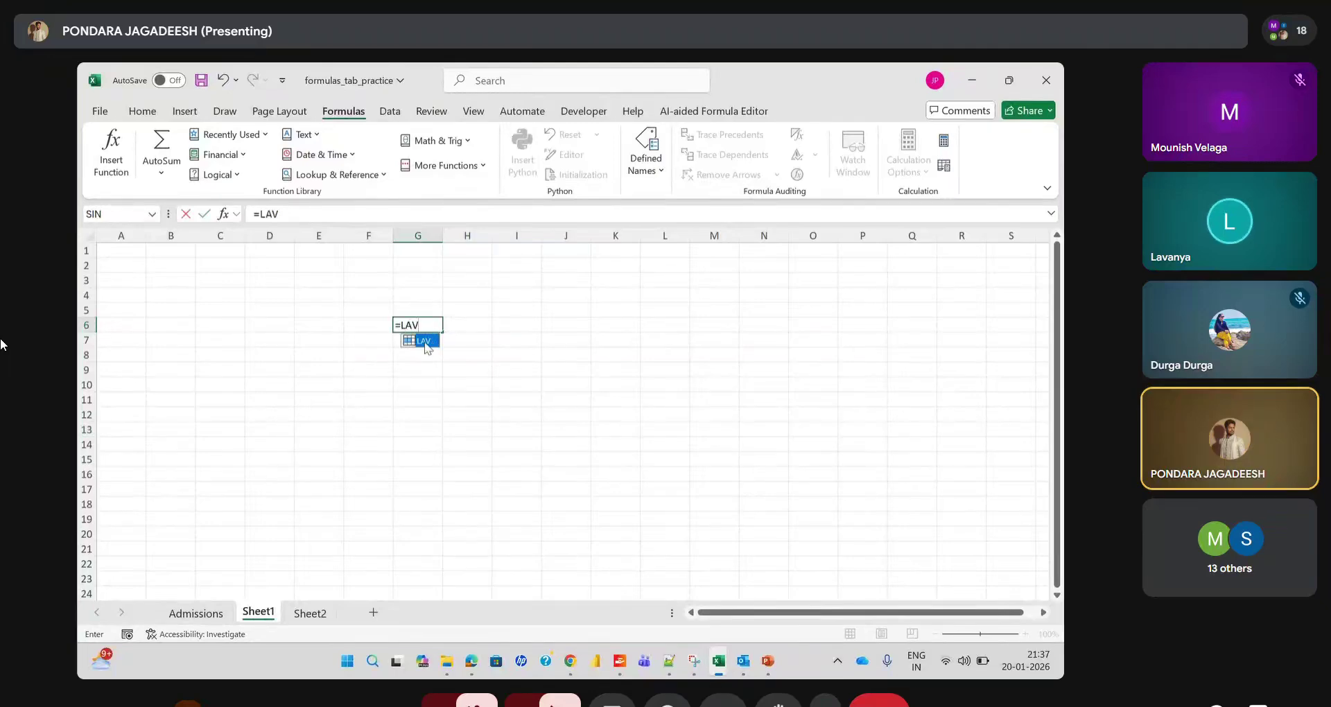
key("Return")
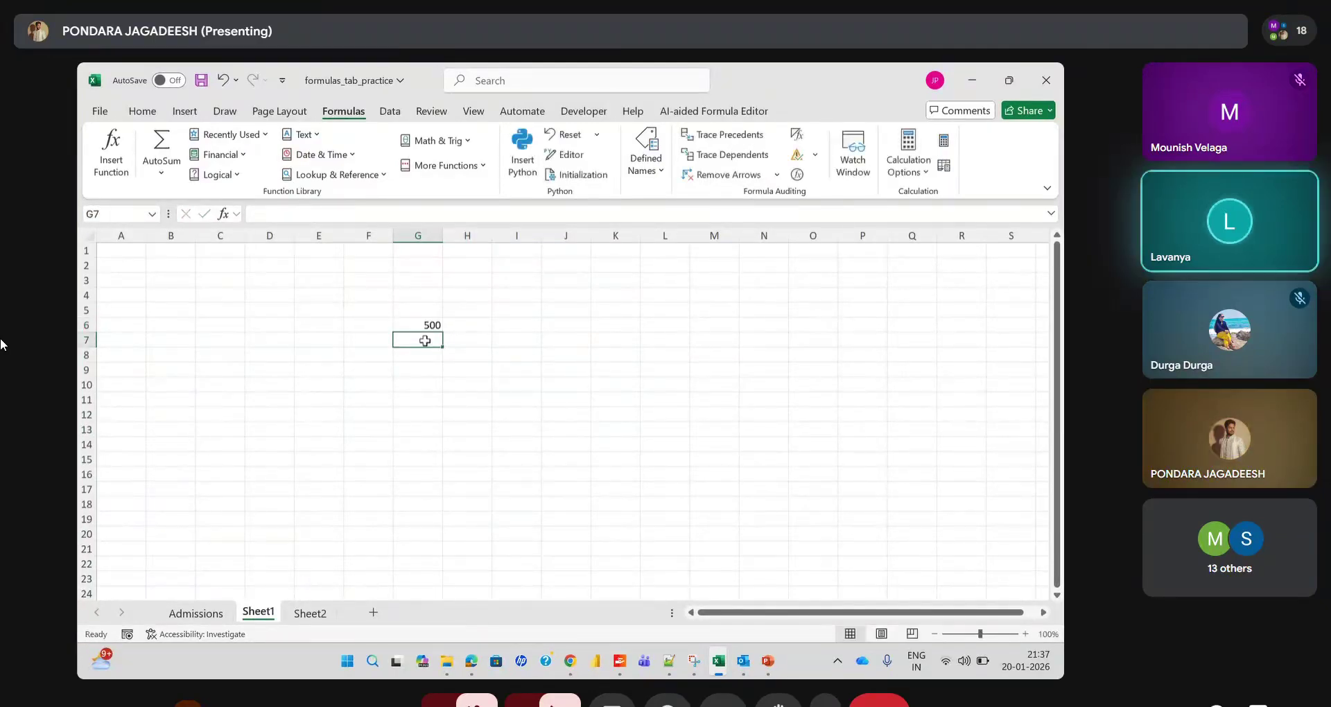
left_click(434, 323)
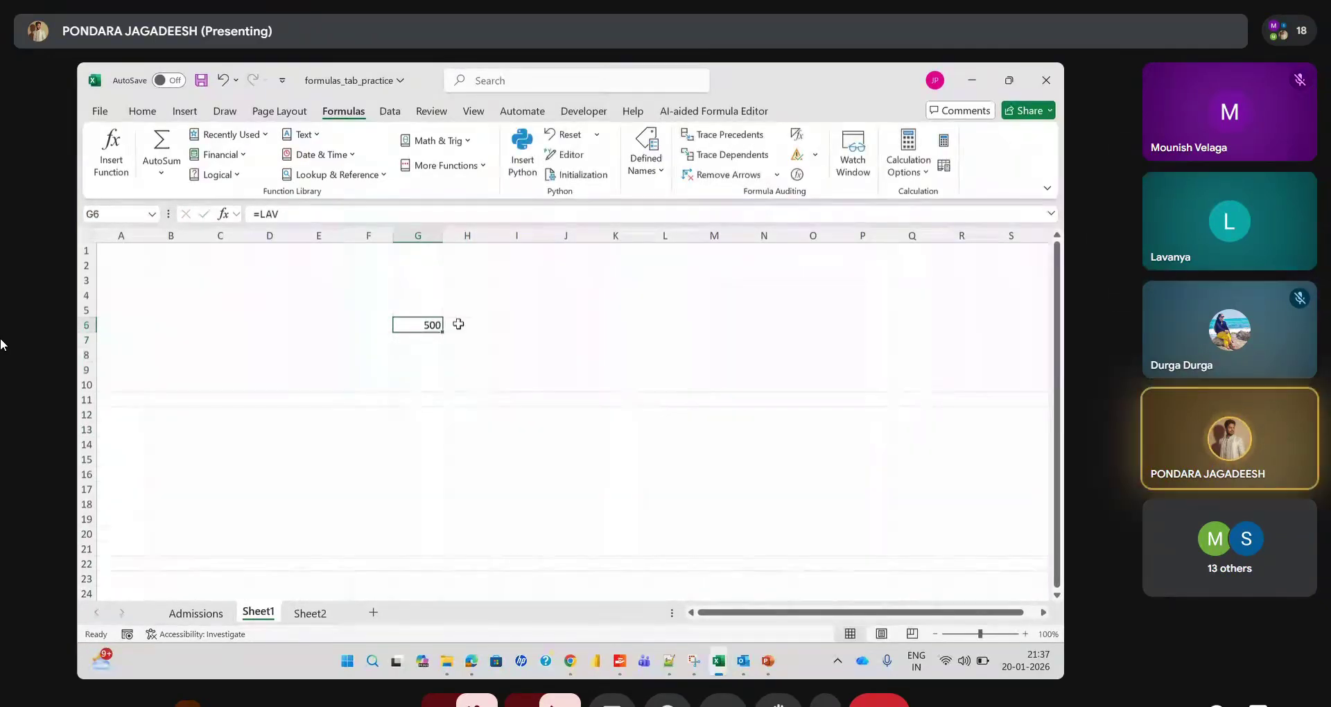
Enter the formula =LAV*3 in cell H6 of Sheet1
double_click(458, 324)
type("=LAV")
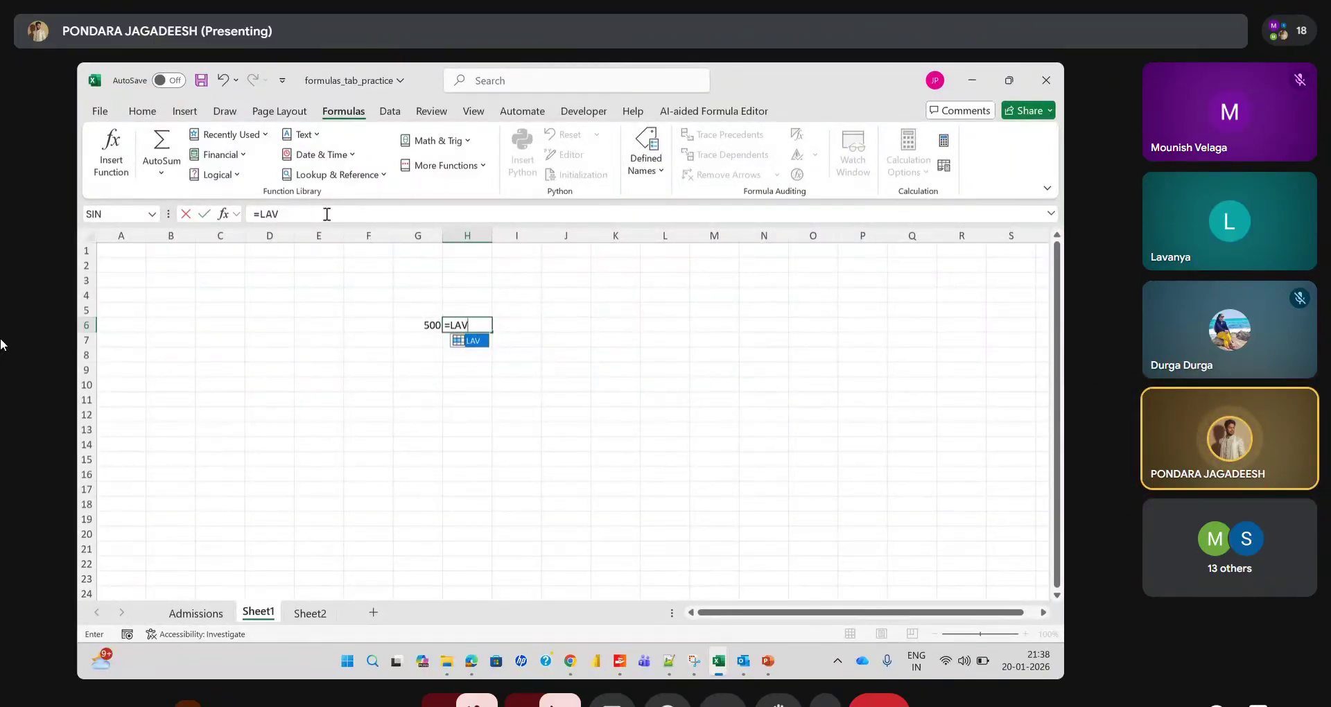
type("*3")
key("Return")
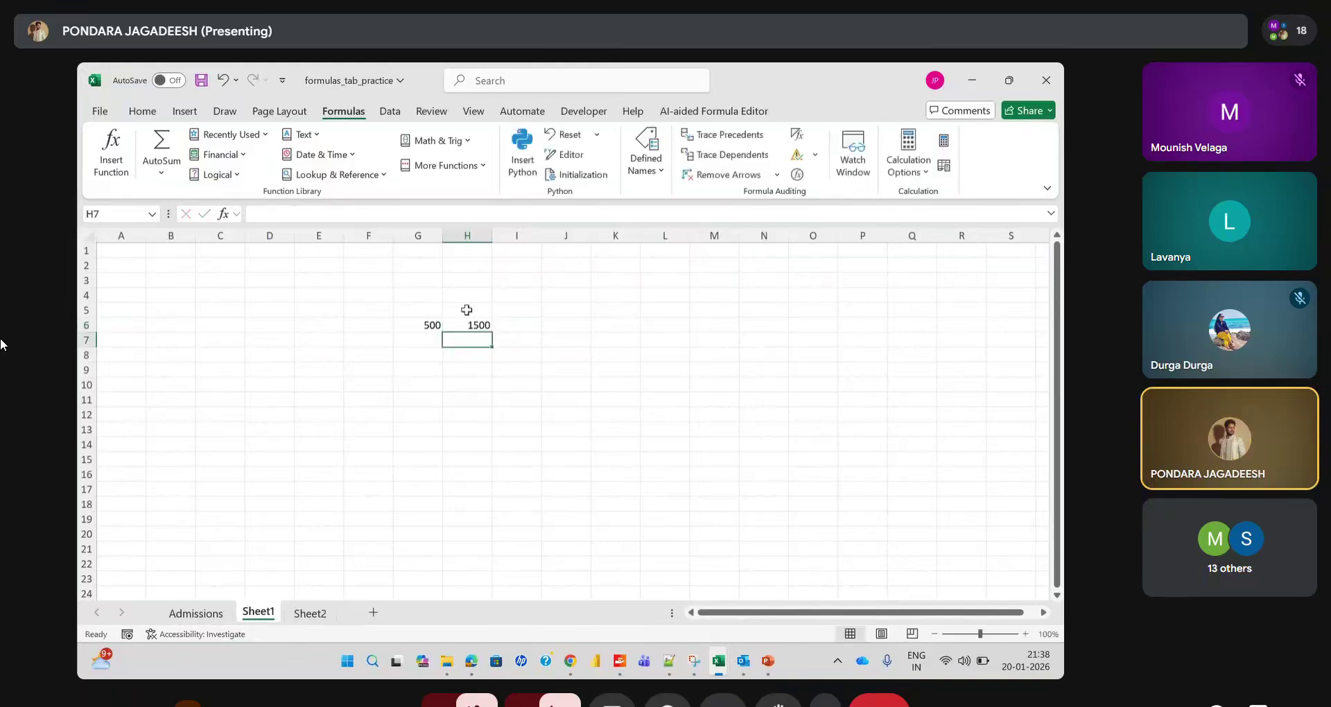
Change the formula in cell H6 of Sheet1 to =LAV*4
left_click(477, 326)
left_click(330, 217)
key("BackSpace")
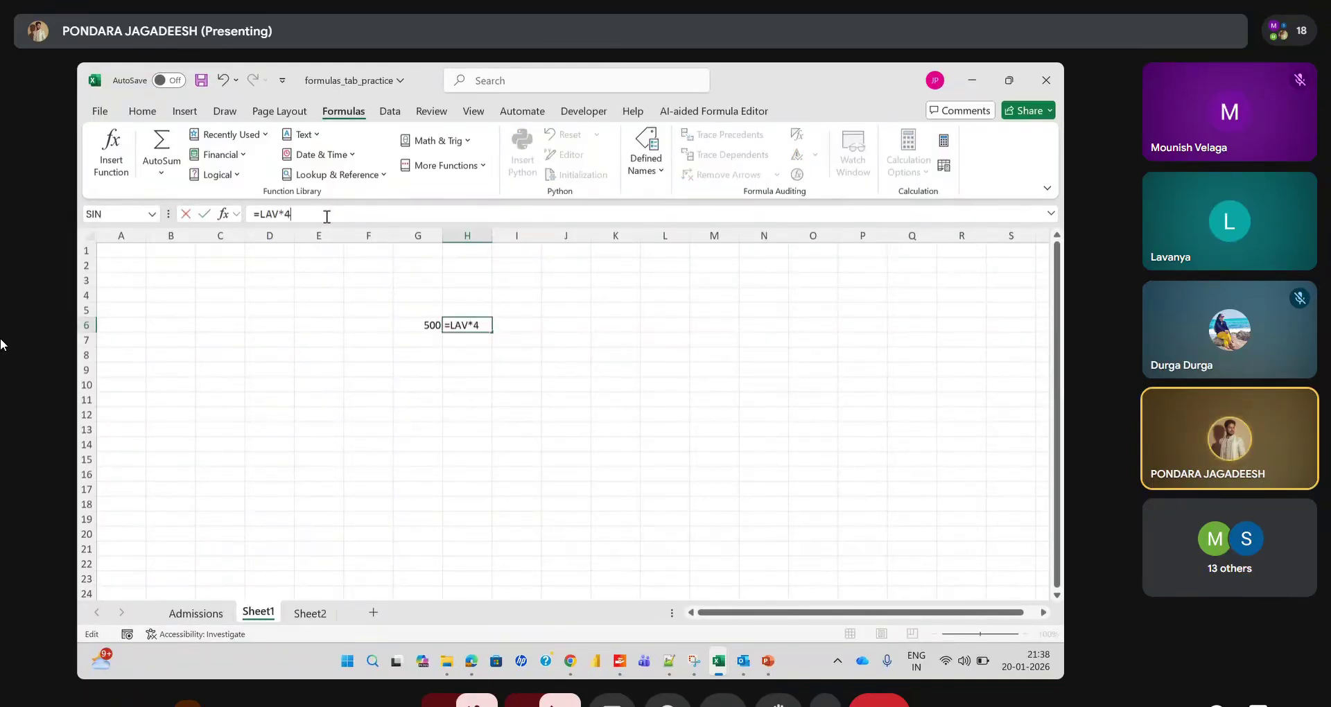
key("Return")
Return to the Admissions sheet and review the definition of the name LAV through the Name Manager's edit dialog
left_click(310, 612)
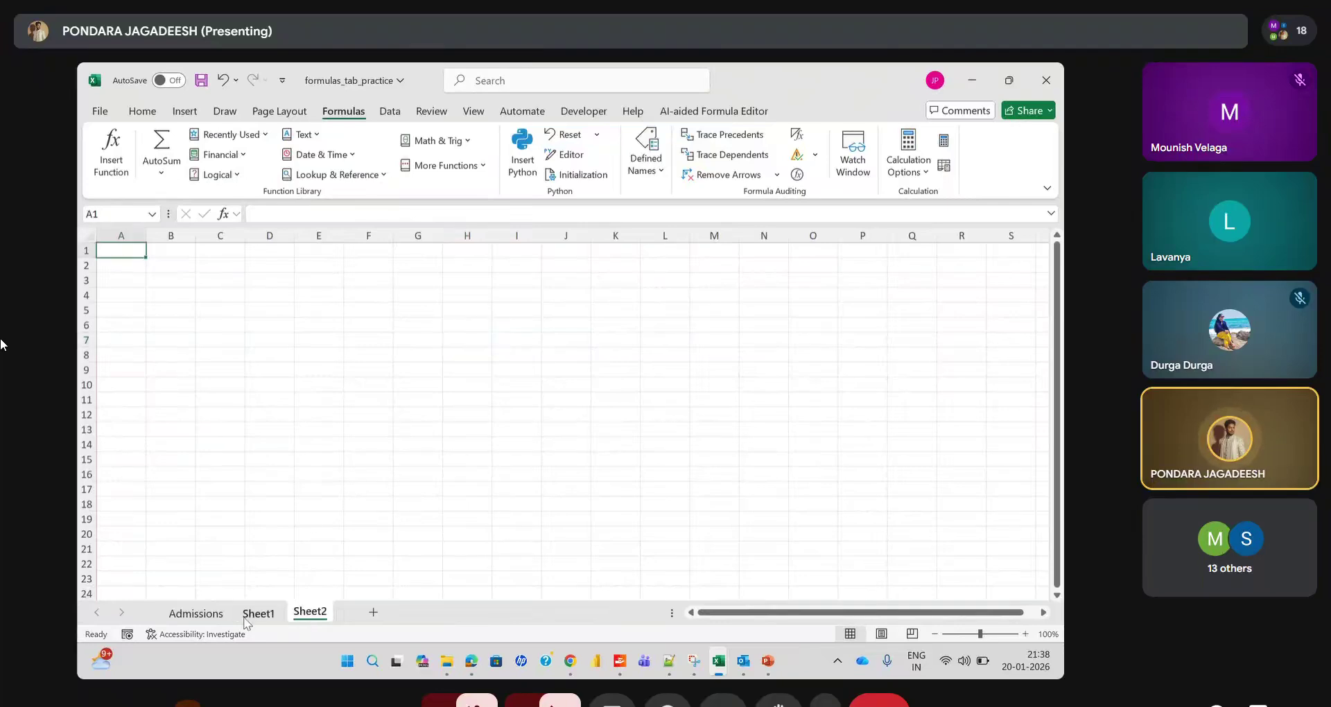
left_click(222, 617)
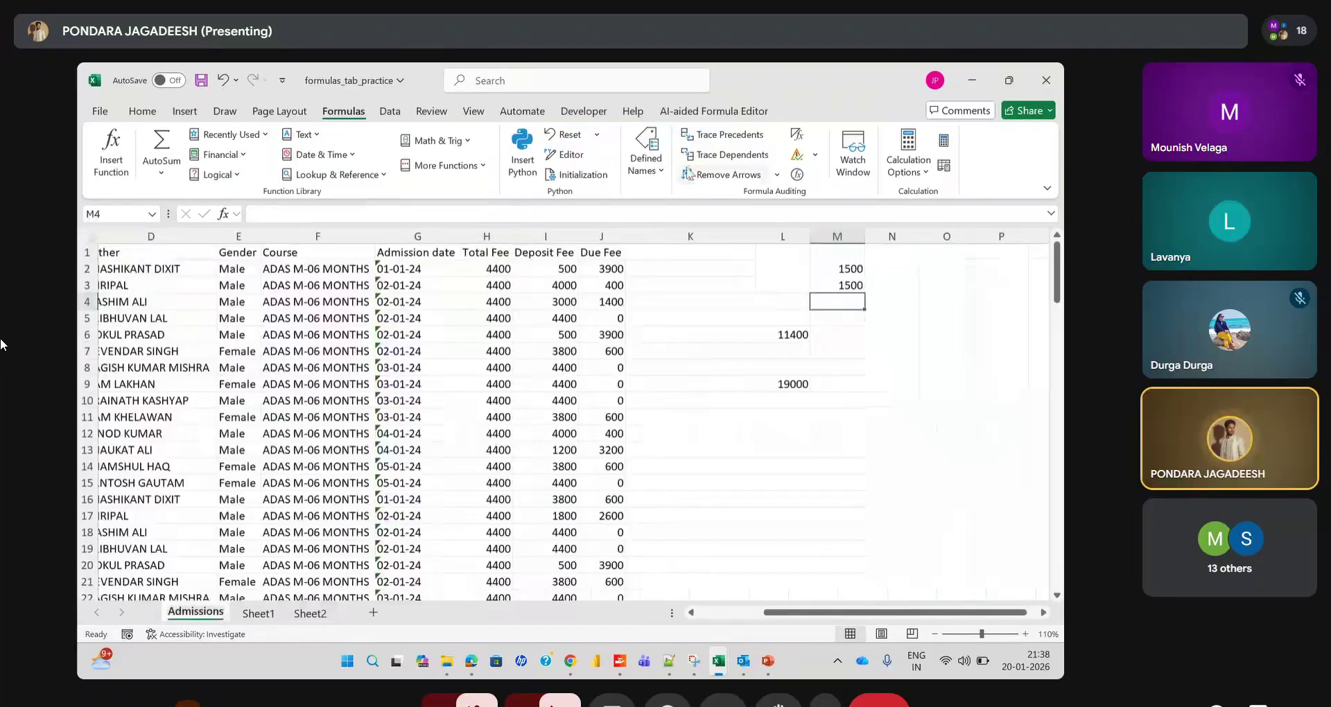
left_click(664, 179)
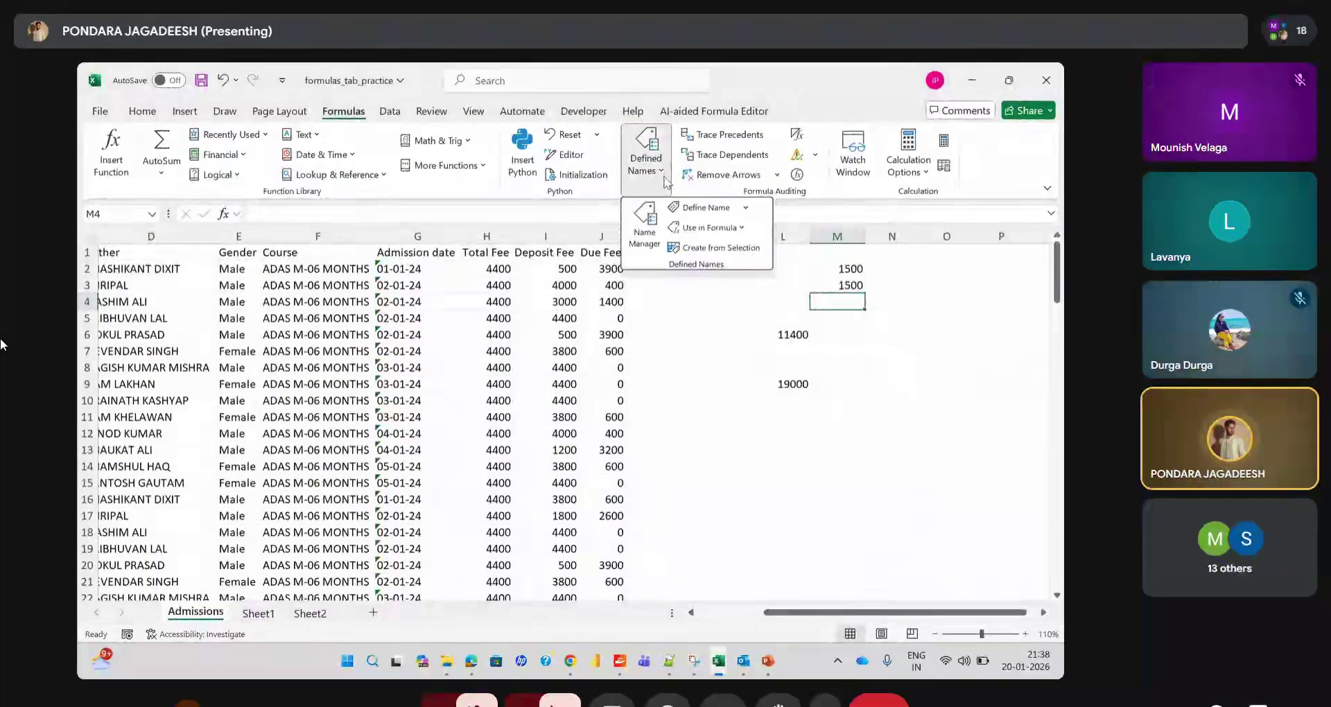
left_click(653, 241)
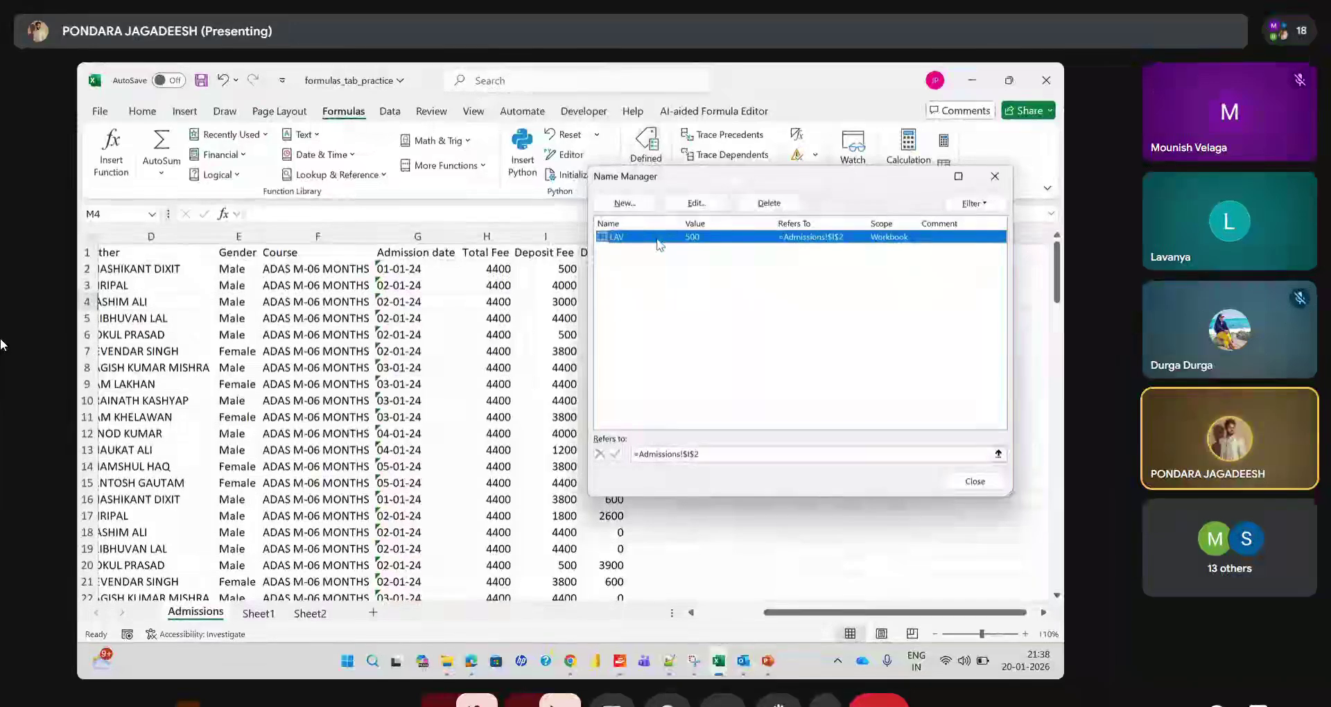
key("Escape")
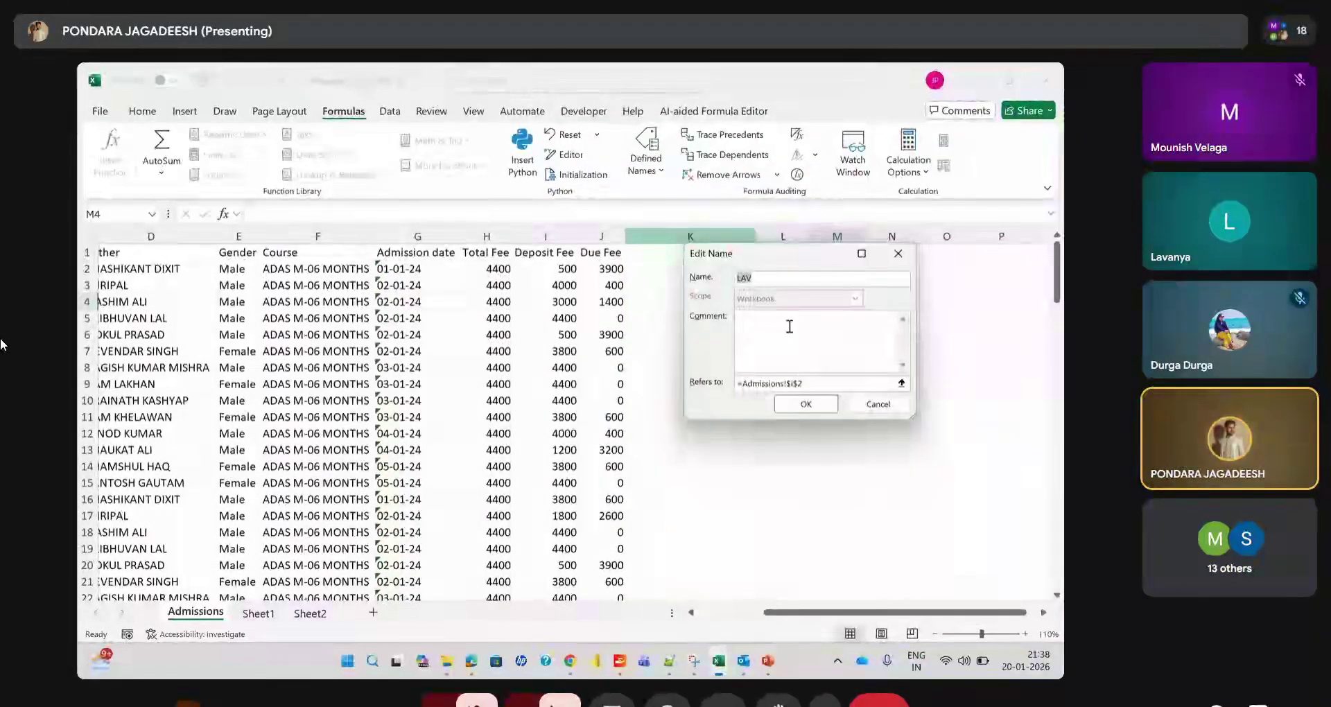
left_click(793, 284)
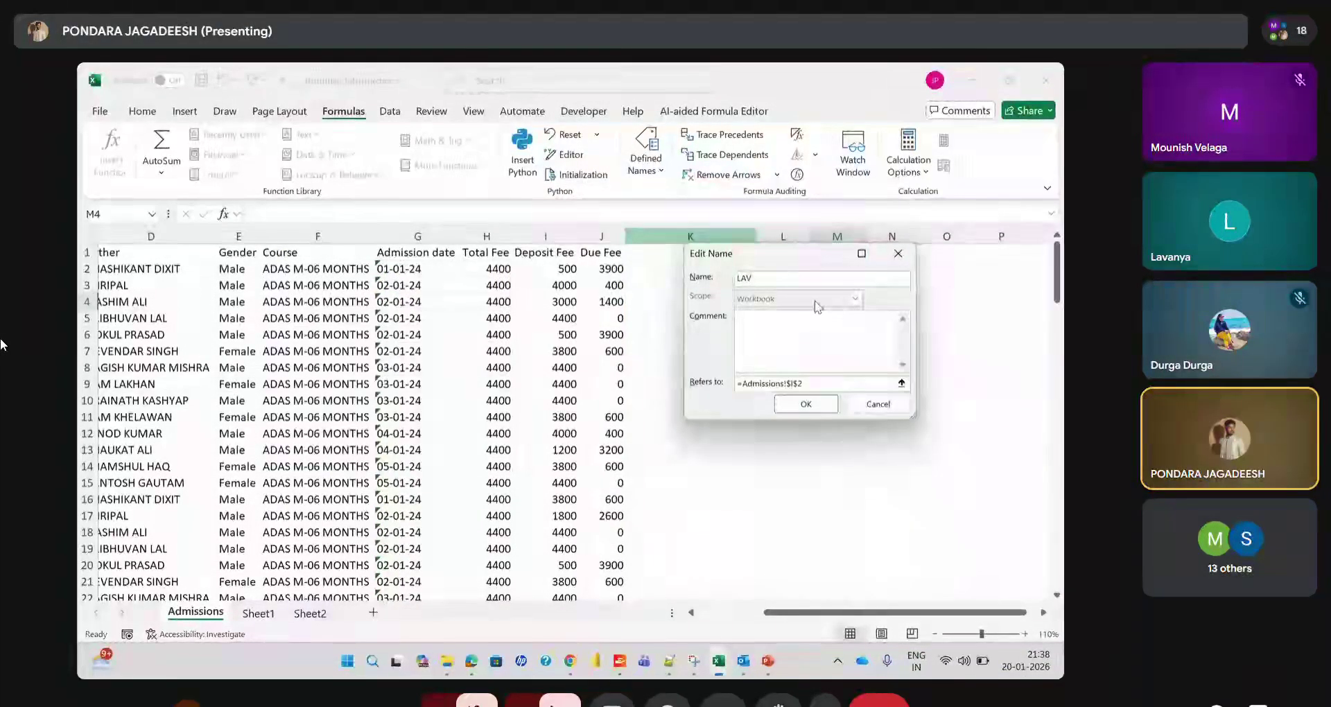
left_click(805, 403)
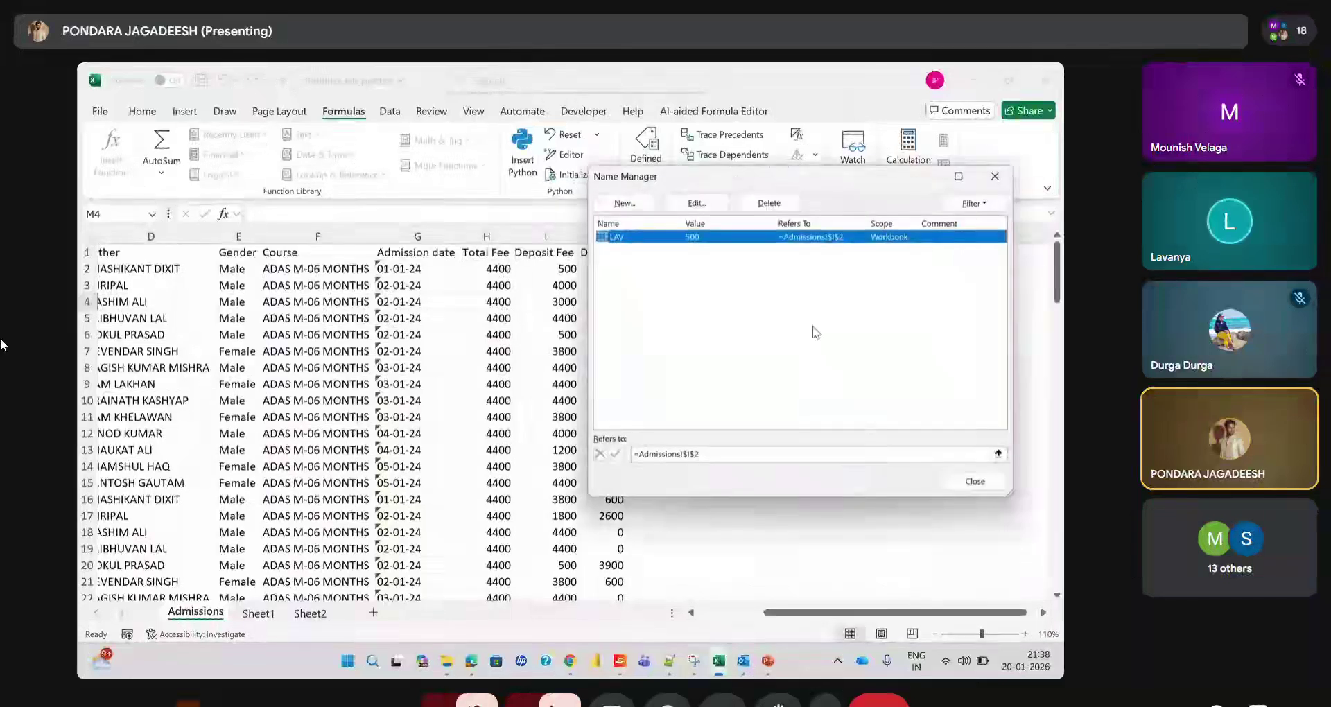
Try extending the defined name LAV to LAVA, restore it to LAV, and close the Name Manager
left_click(710, 203)
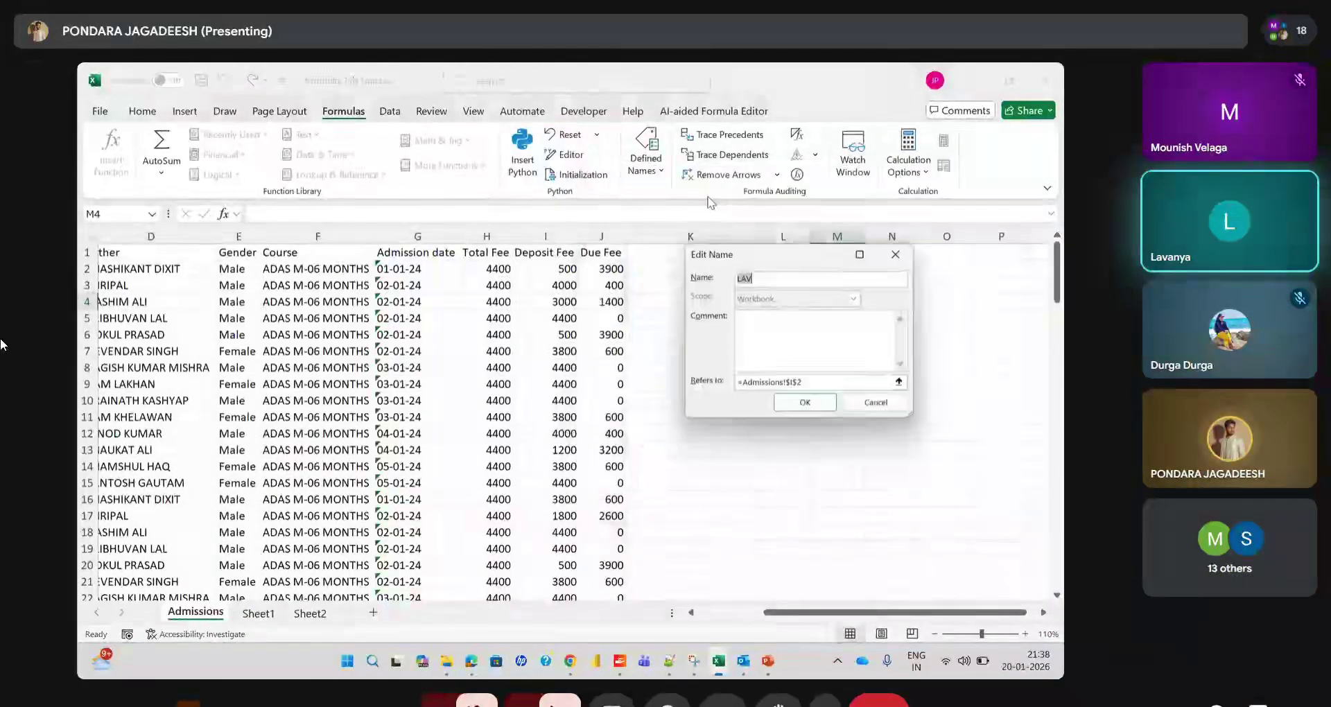
left_click(784, 277)
type("A")
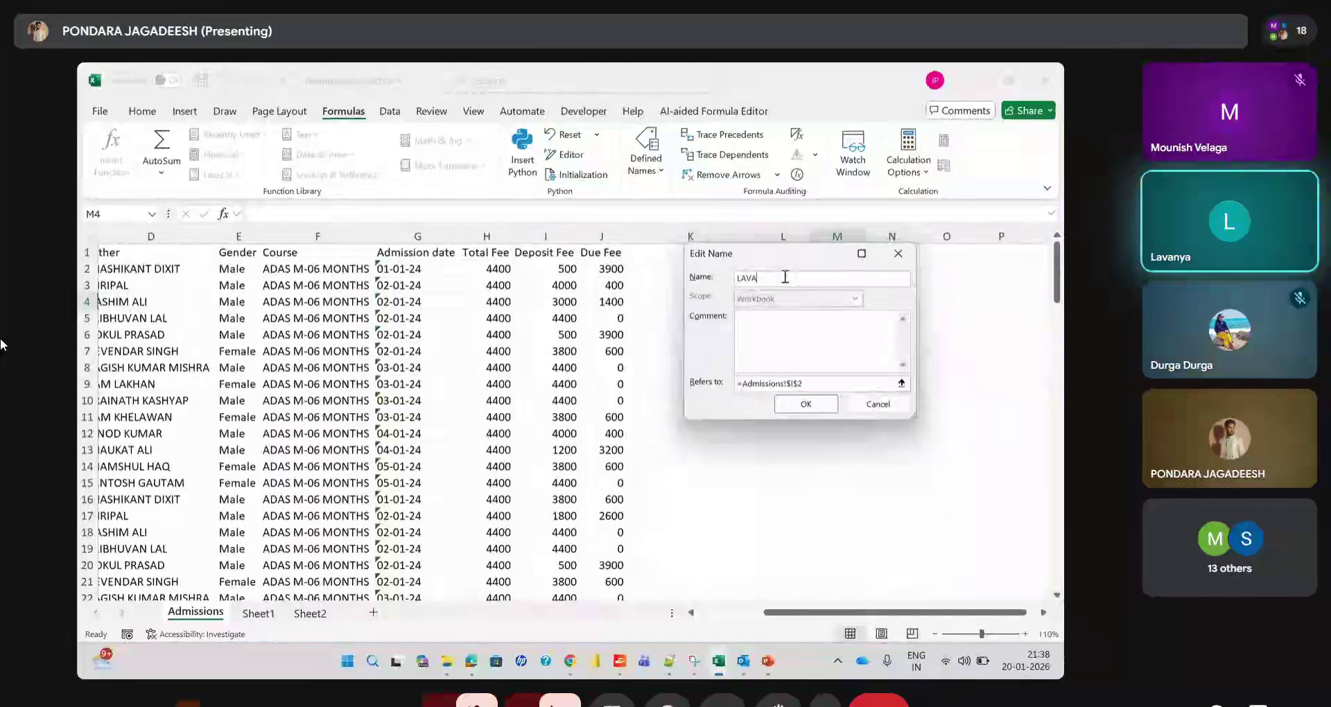
type("\\")
key("BackSpace")
key("BackSpace")
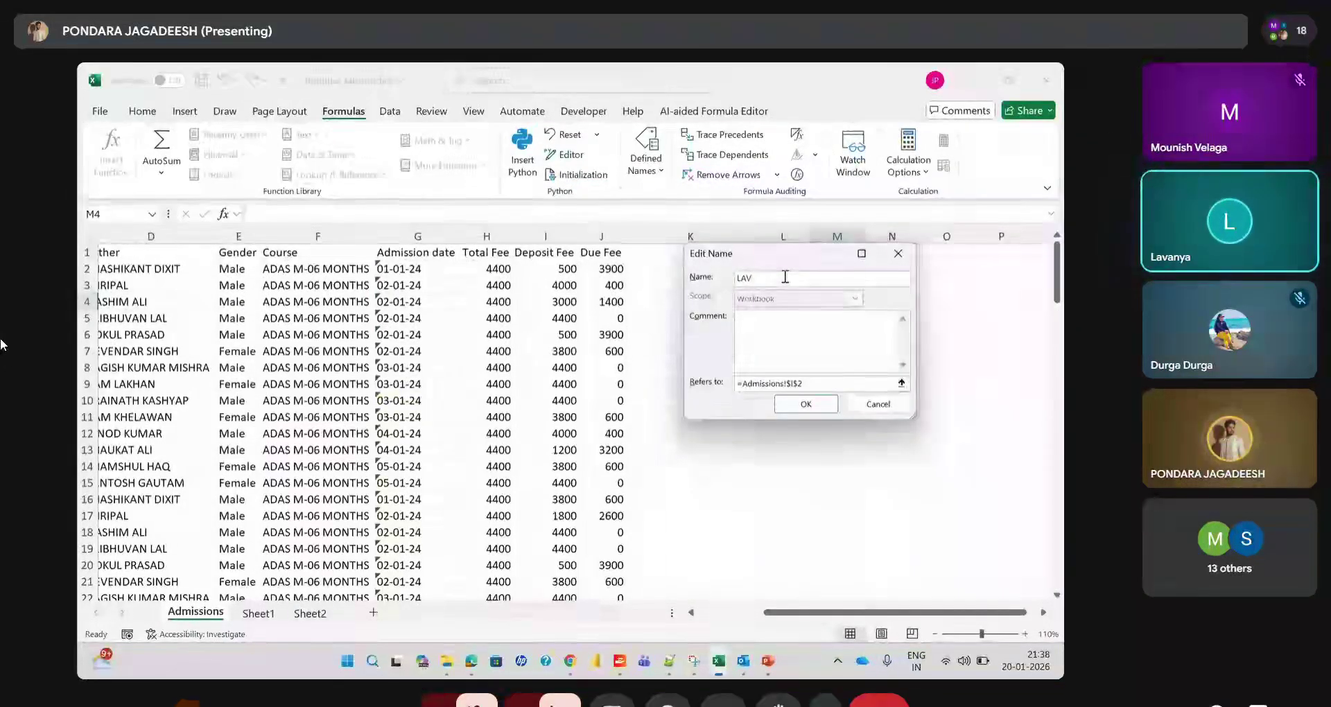
key("Return")
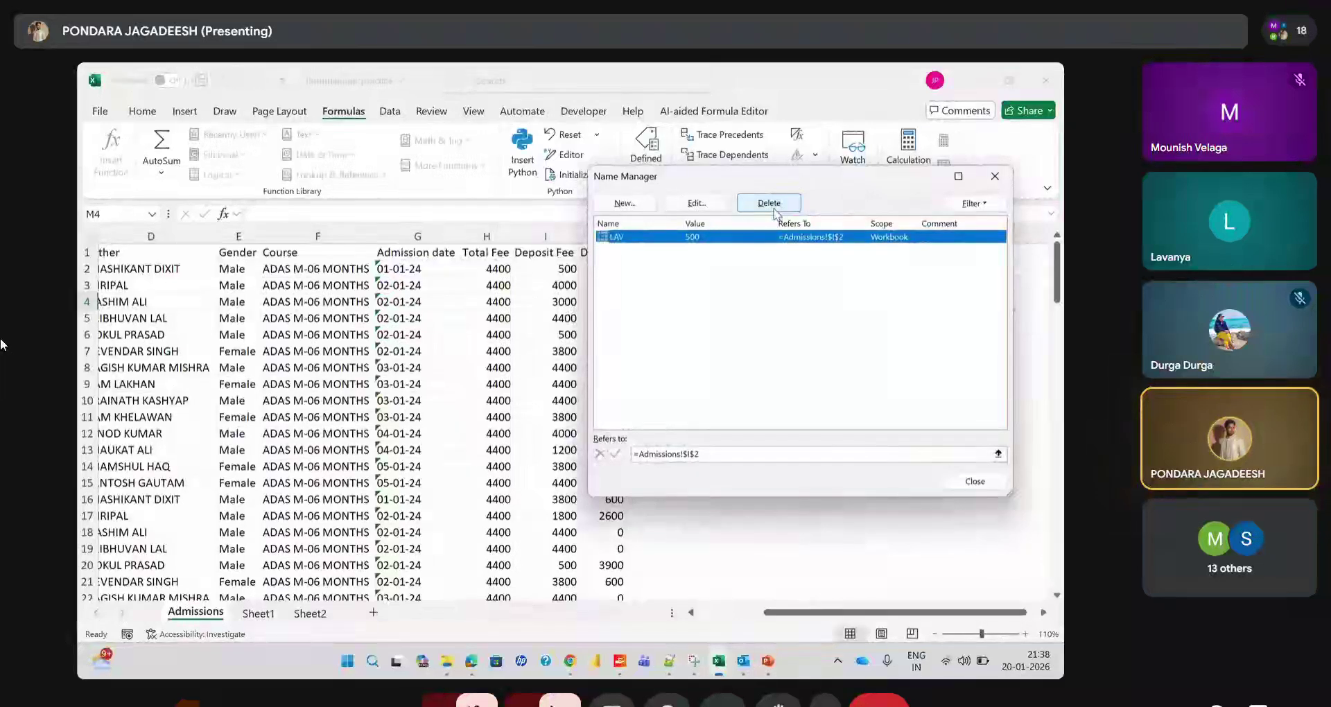
left_click(995, 176)
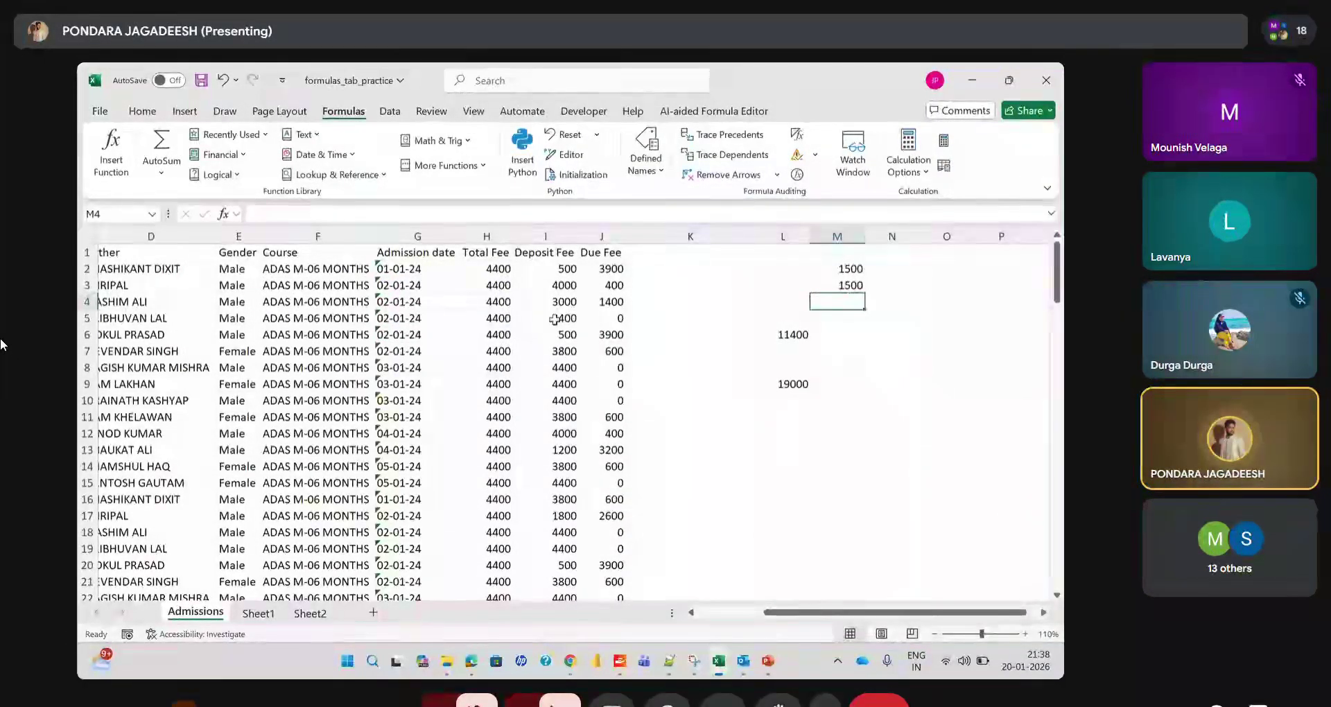
left_click(544, 285)
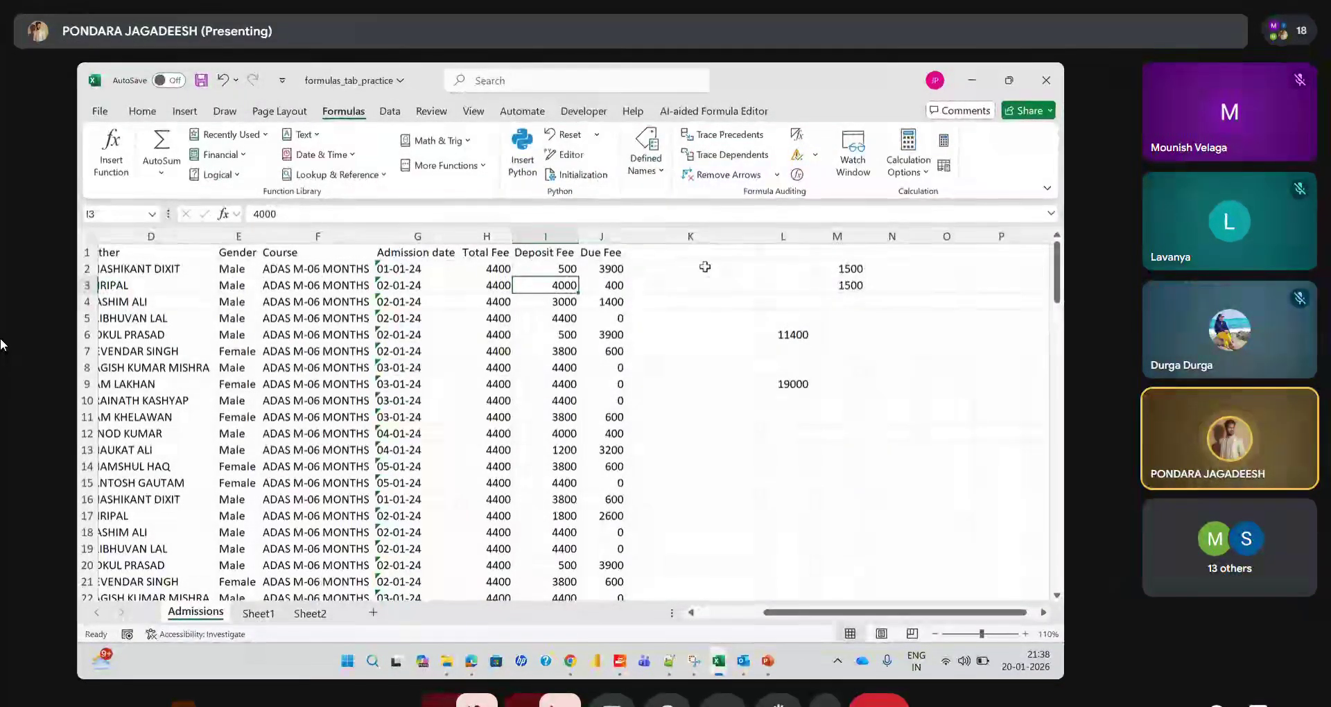
left_click(662, 173)
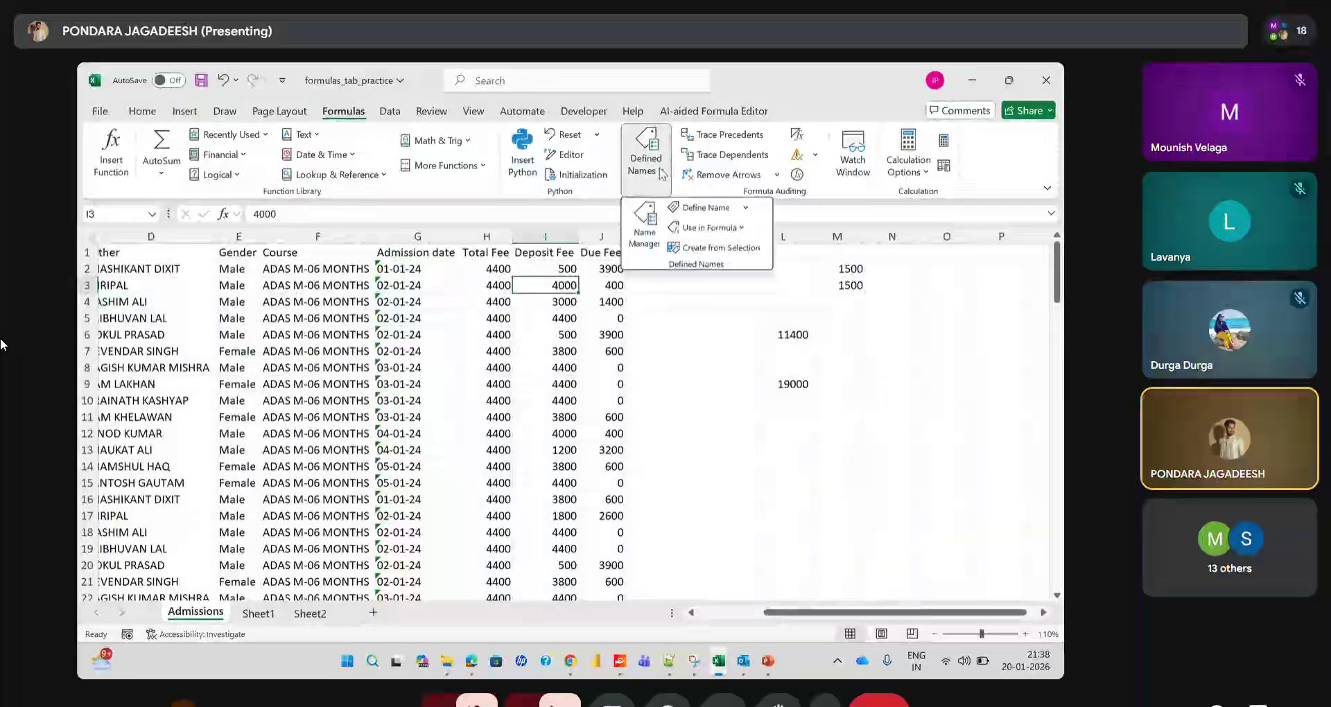
left_click(701, 217)
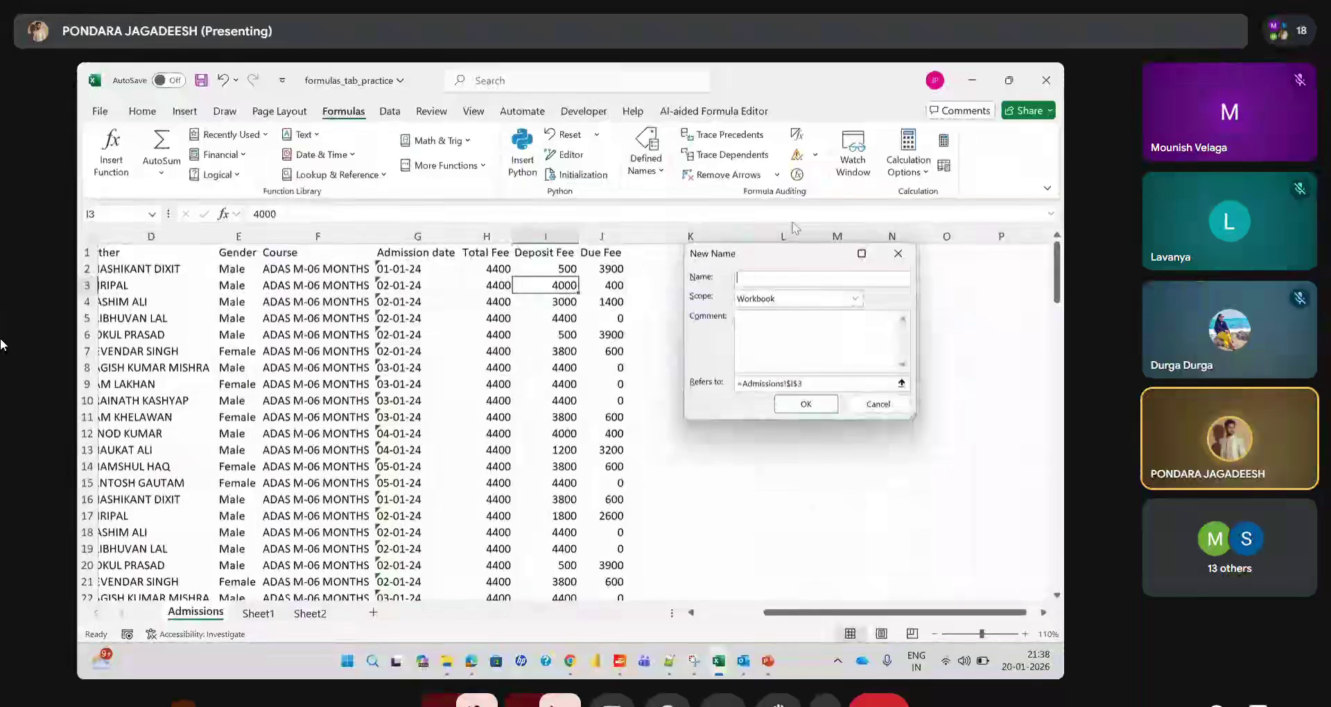
left_click(899, 254)
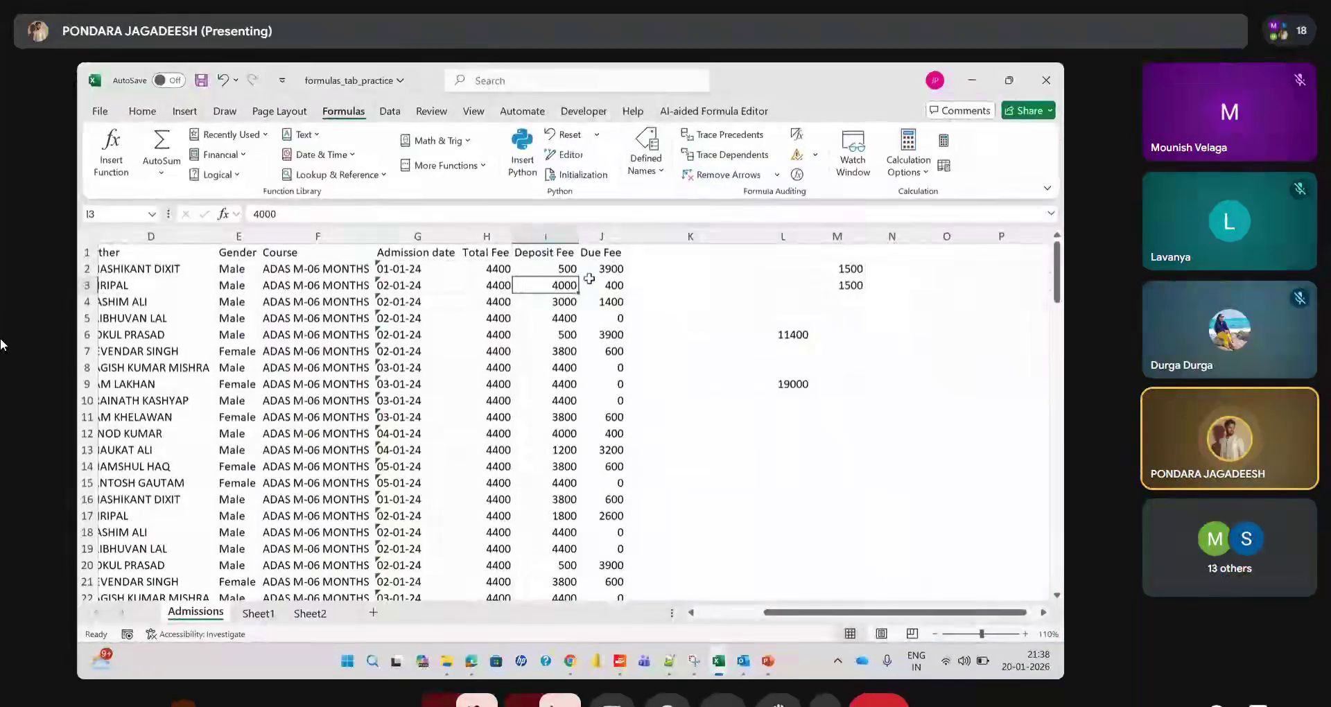
Define the workbook-scoped name Deposit_Fee for the Deposit Fee column, I1:I113, on the Admissions sheet
left_click(636, 254)
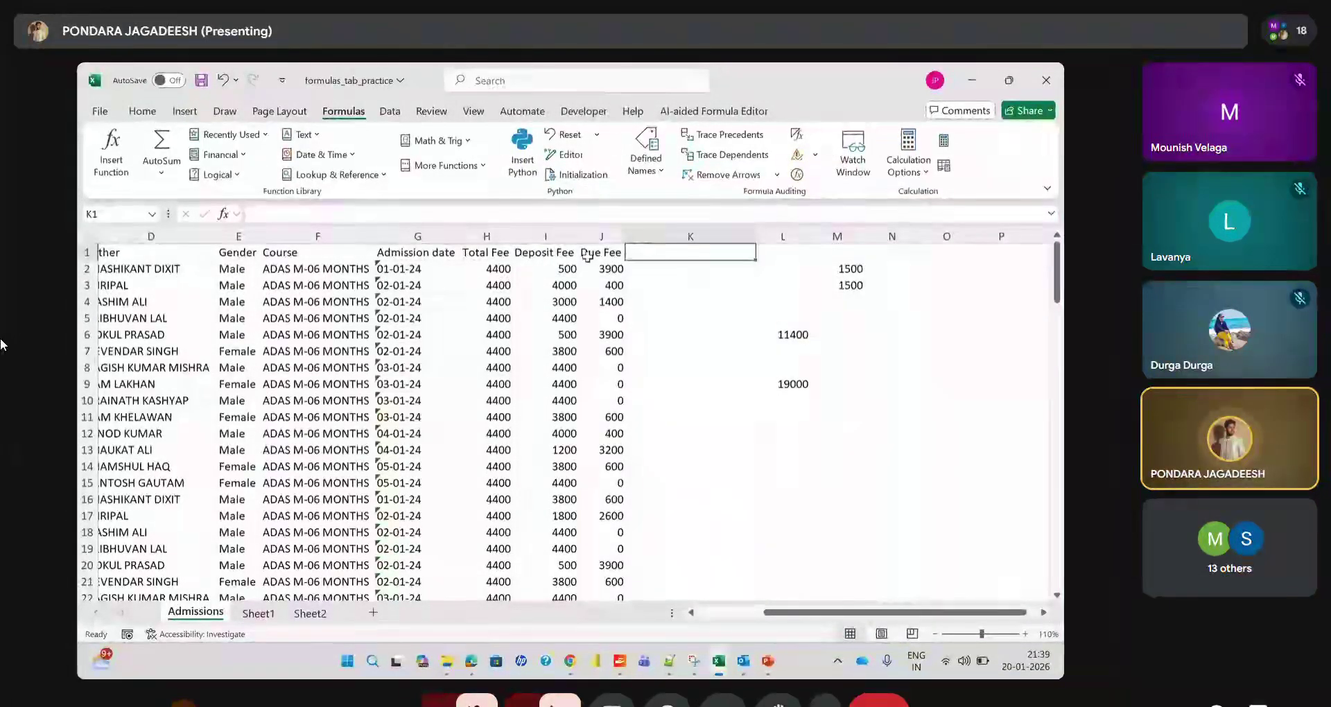
left_click(555, 255)
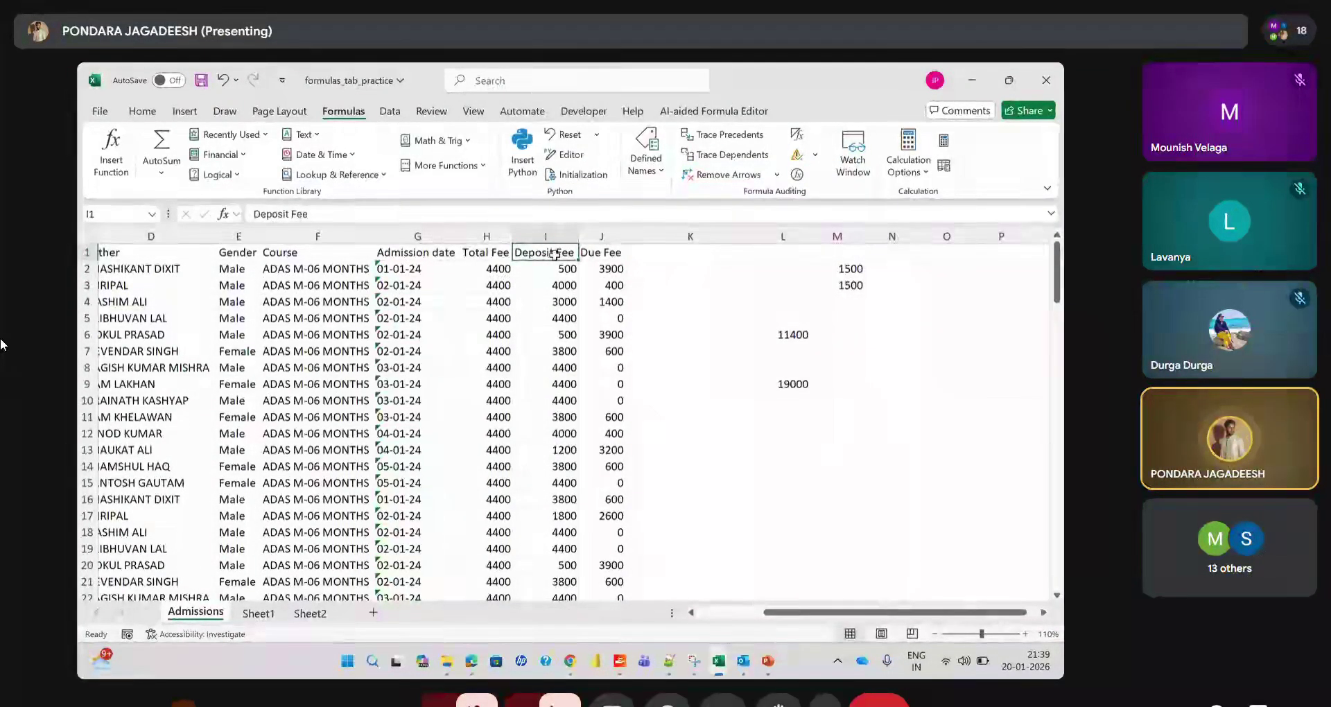
key("ctrl+shift+Down")
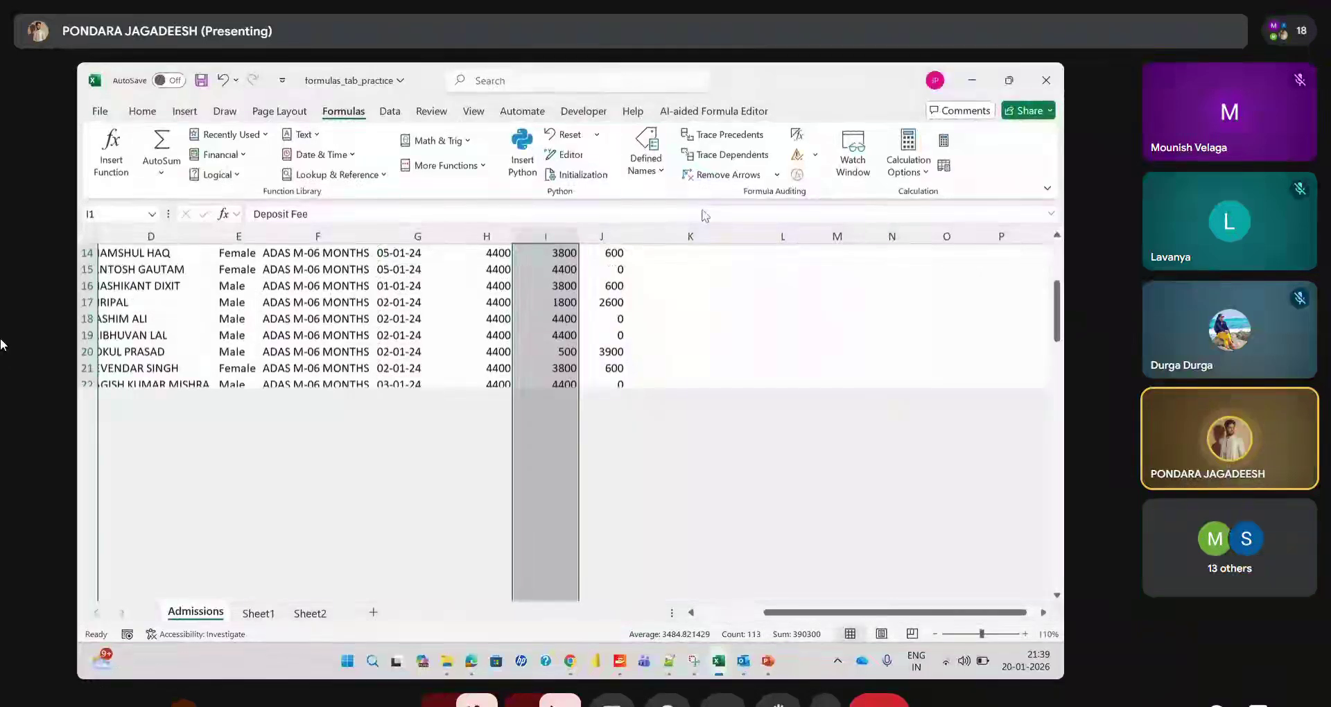
key("alt+m")
key("m")
key("d")
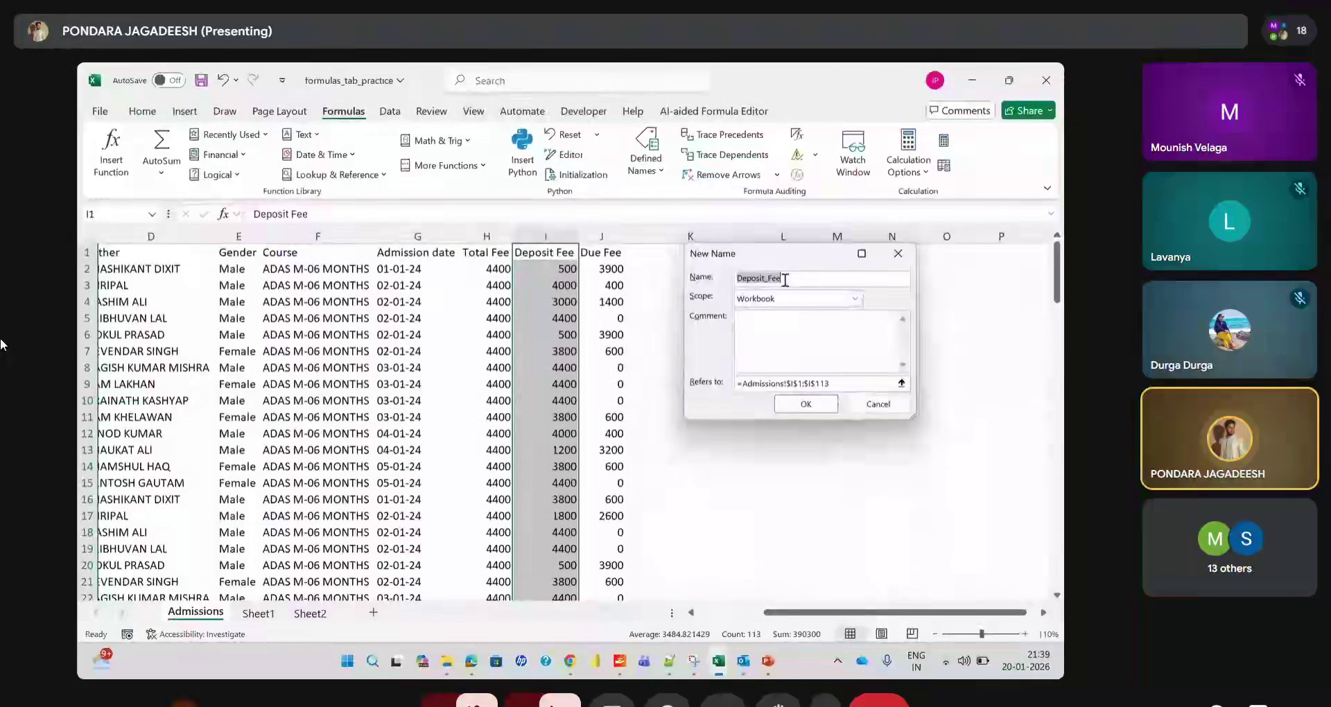
left_click(790, 278)
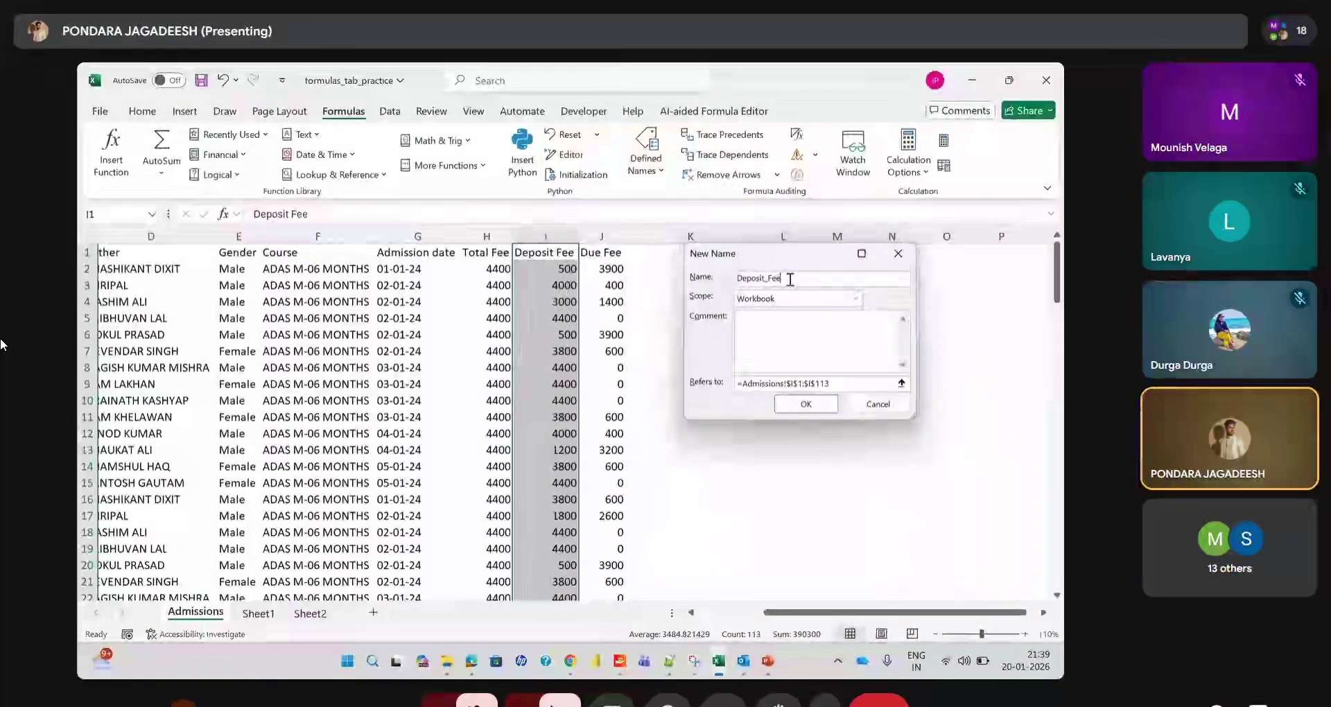
left_click(811, 407)
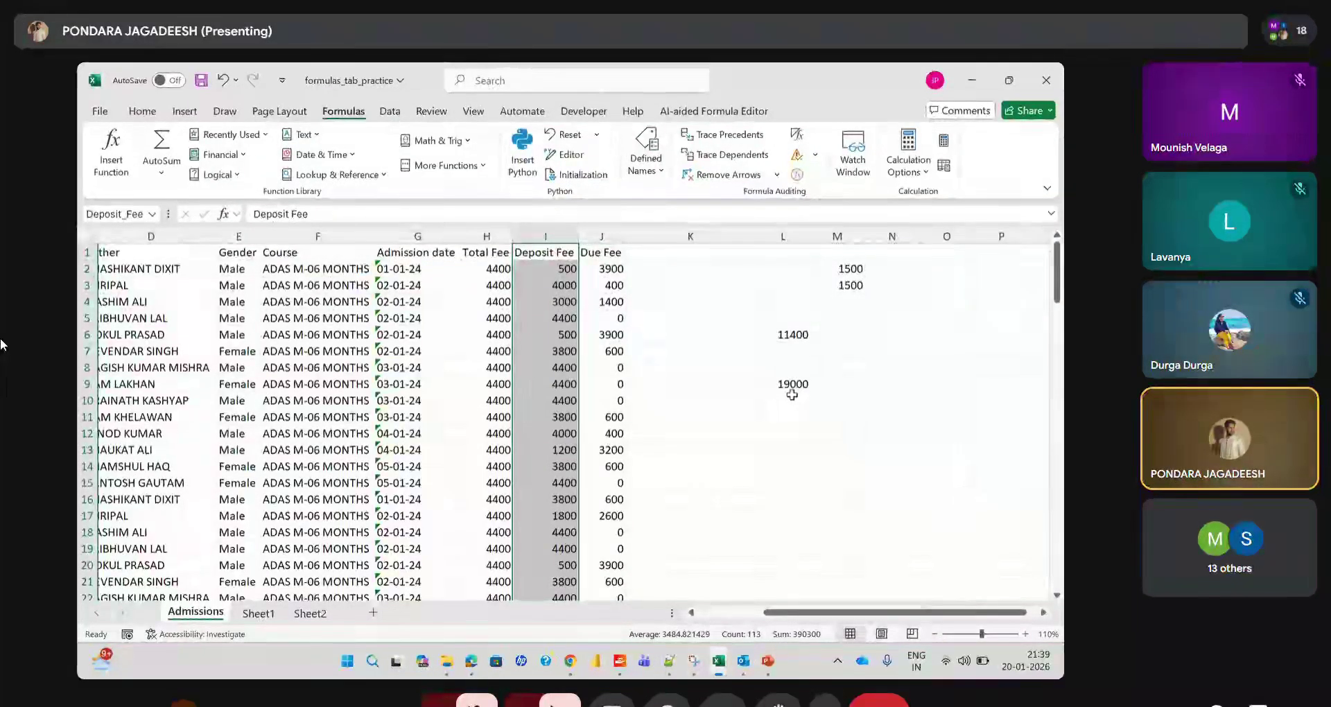
Check the definition of the name Deposit_Fee in the Name Manager and close it
left_click(659, 168)
left_click(651, 250)
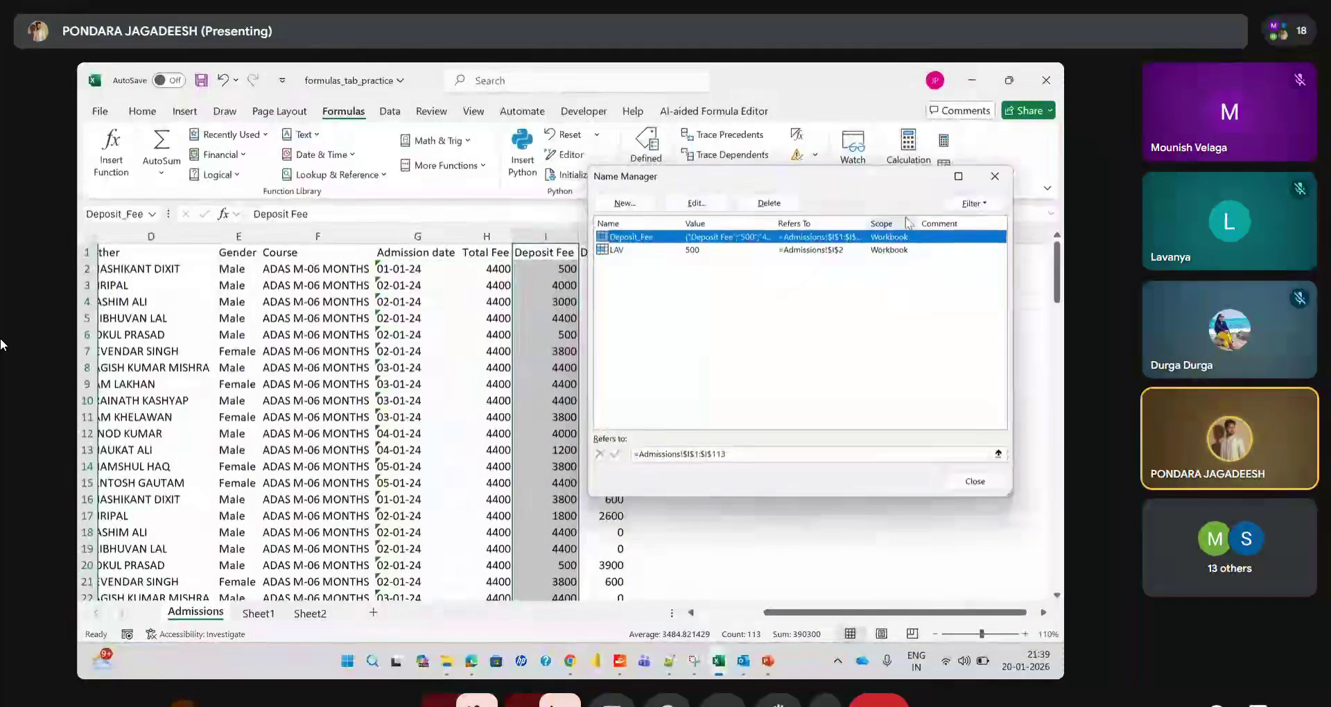
left_click(957, 483)
Enter the formula =SUM(Deposit_Fee) in cell M1 of Sheet1
key("ctrl+Page_Down")
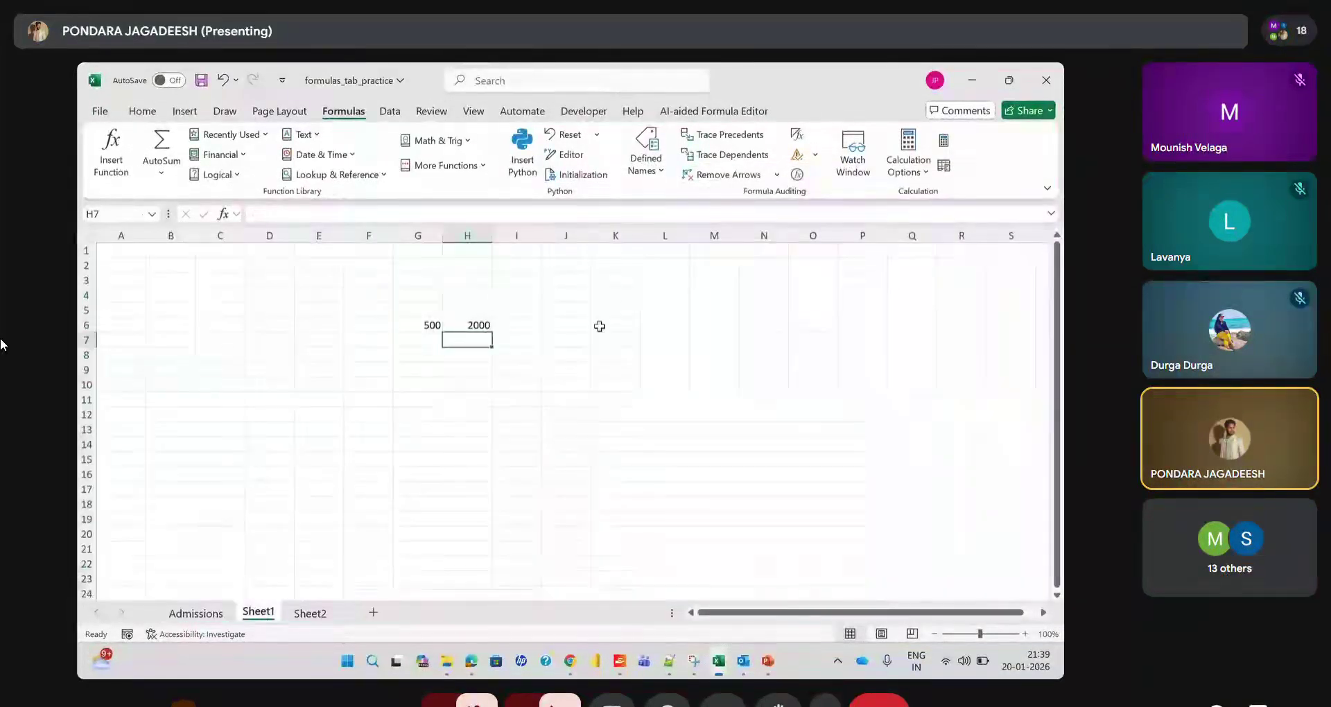
left_click(700, 251)
type("=DE")
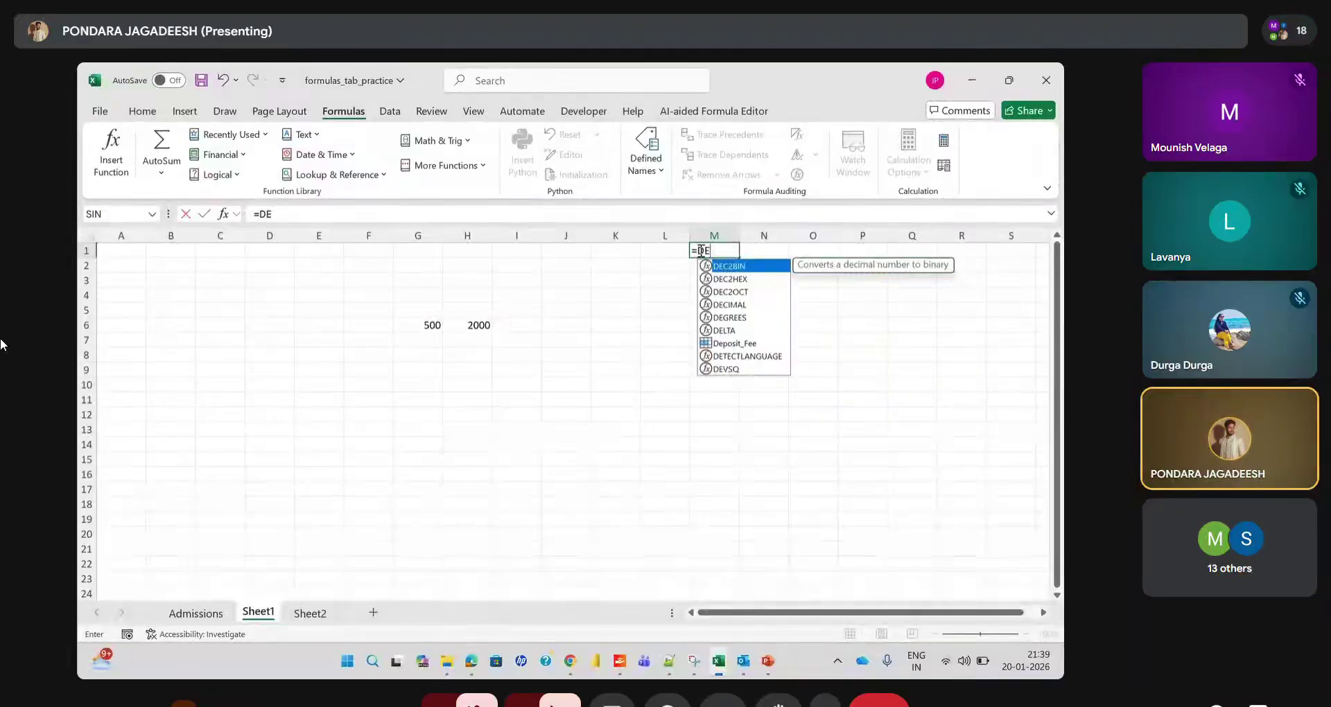
type("PO")
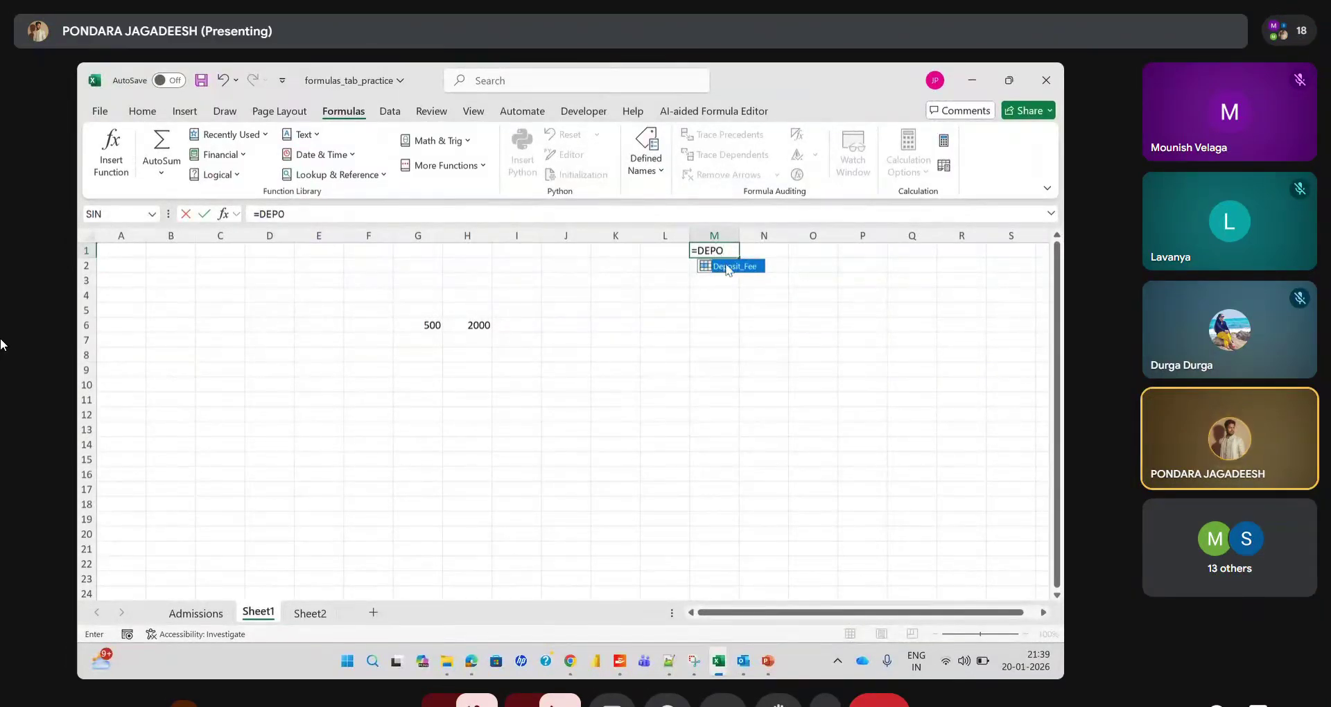
double_click(727, 267)
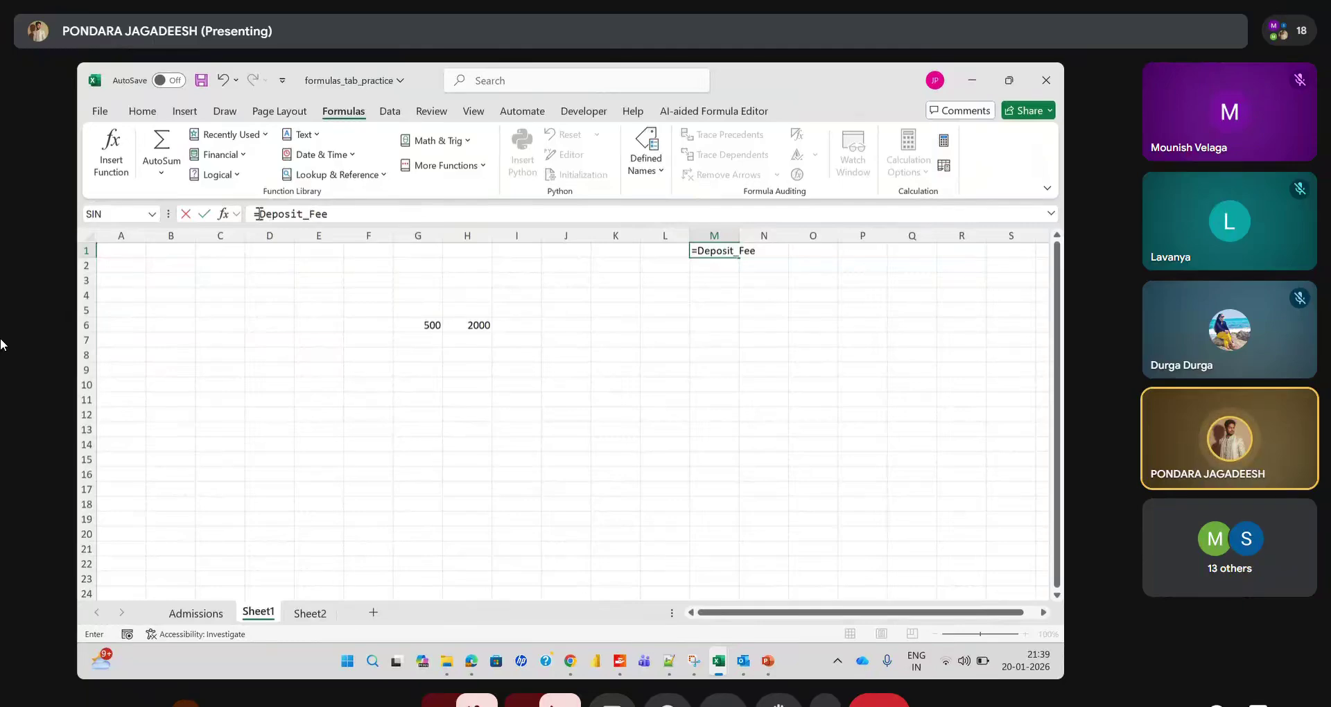
type("SUM(")
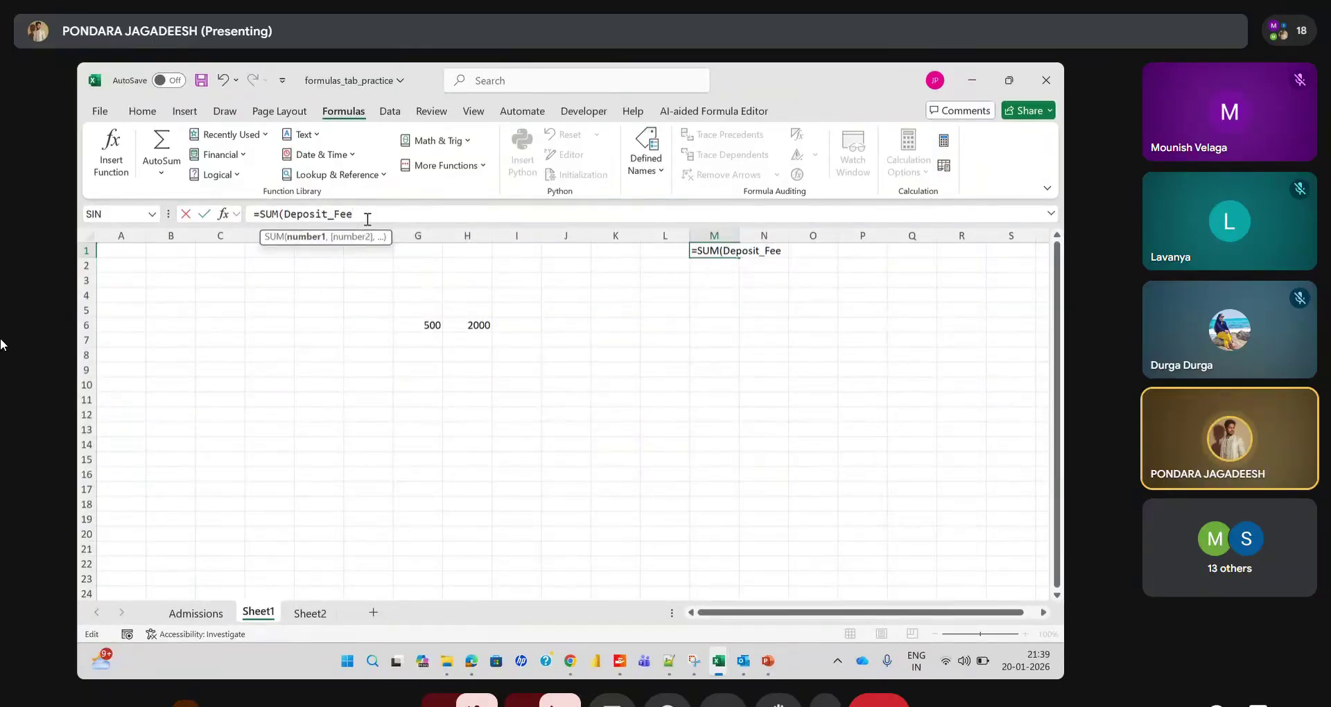
type(")")
key("Return")
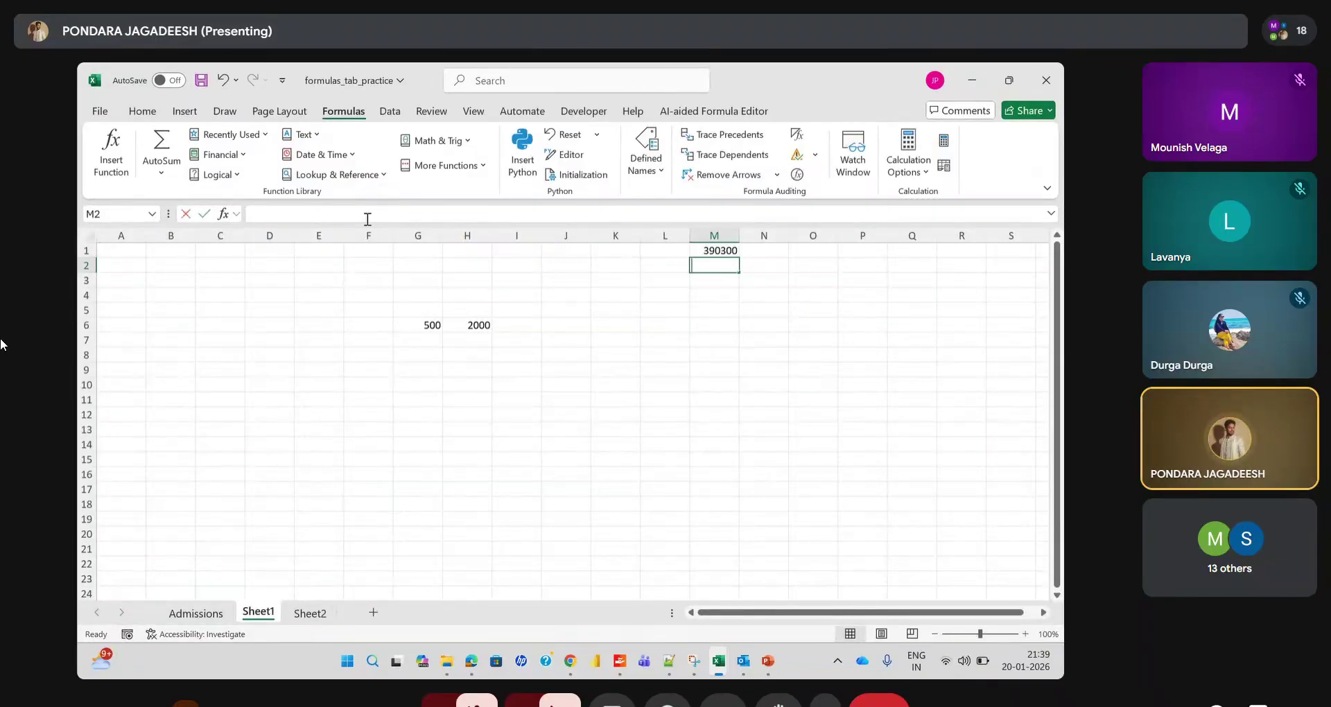
Enter the formula =MAX(Deposit_Fee) in cell M2 of Sheet1 and check it
type("=MAX(")
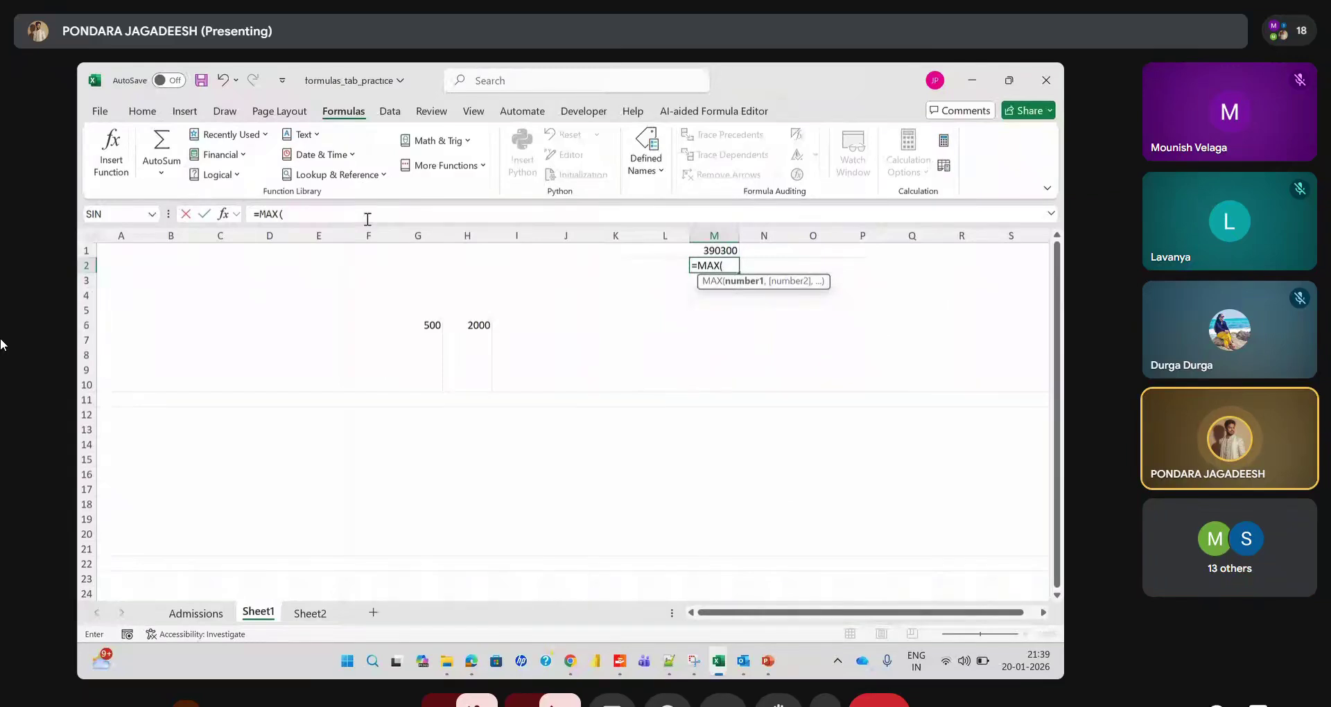
type("DEPO")
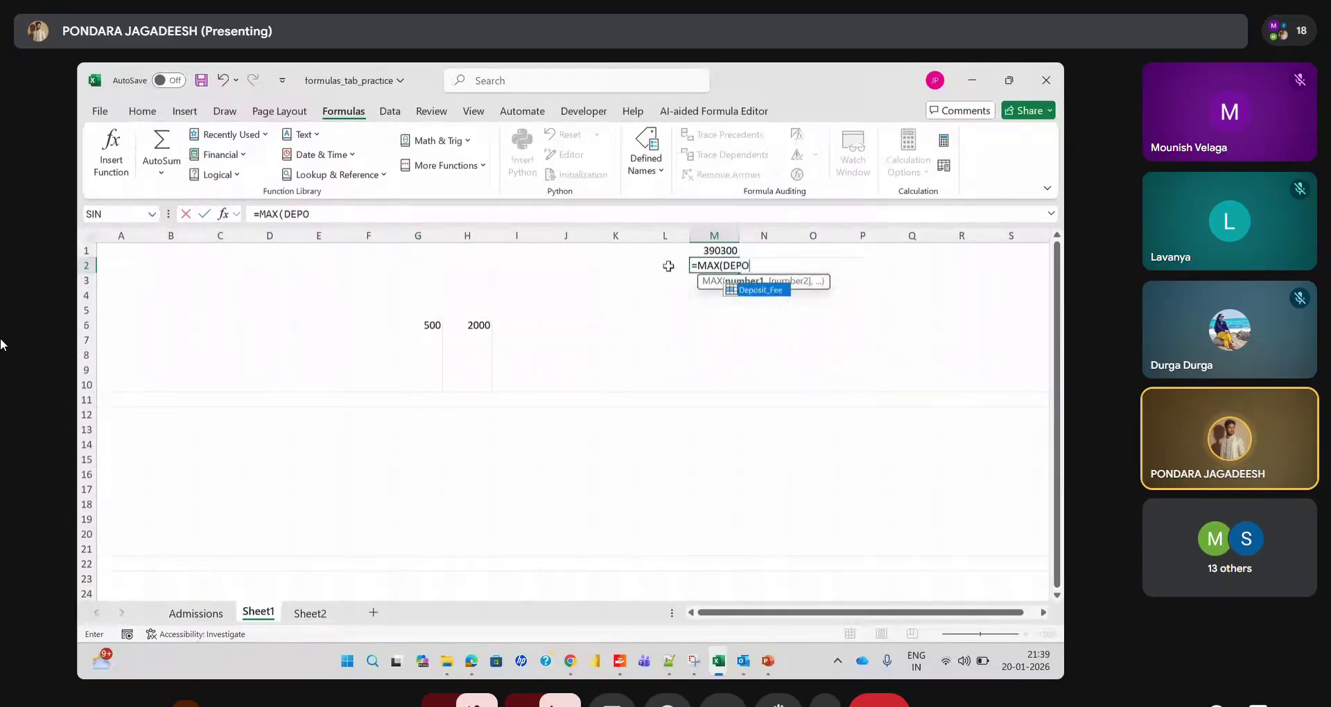
double_click(769, 294)
left_click(768, 291)
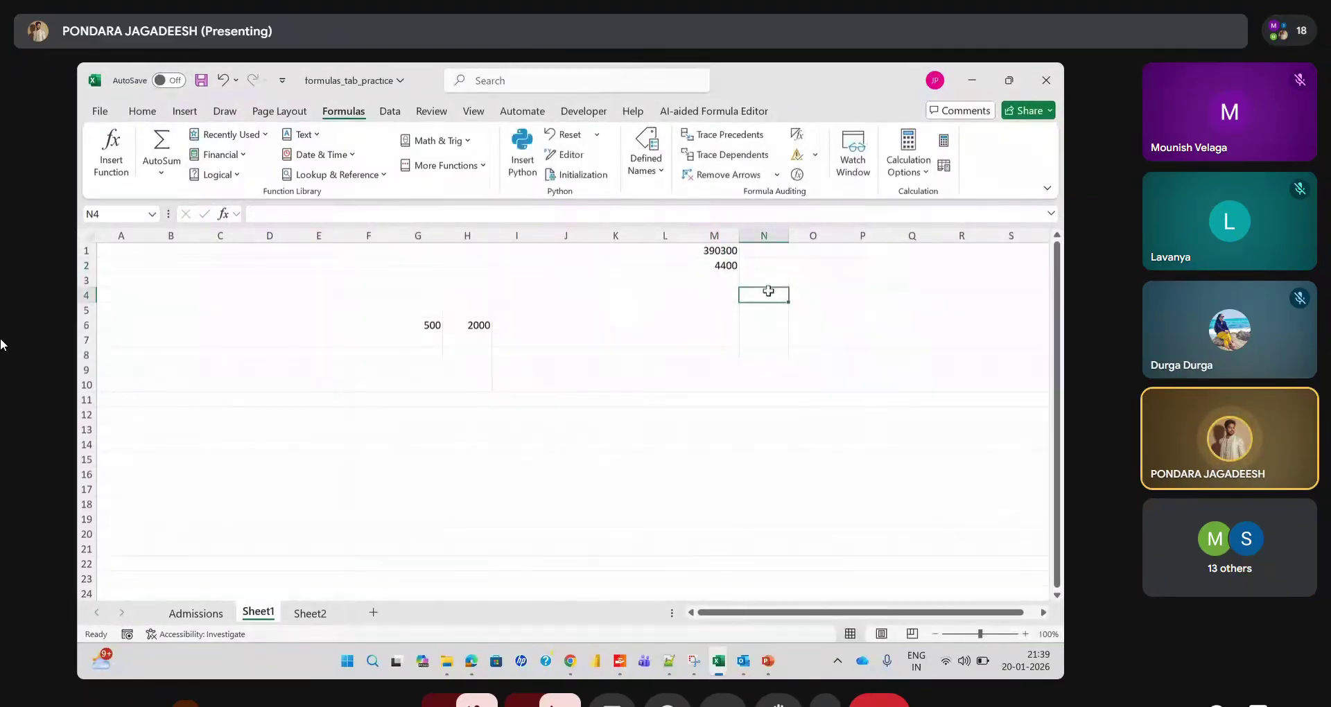
type("]")
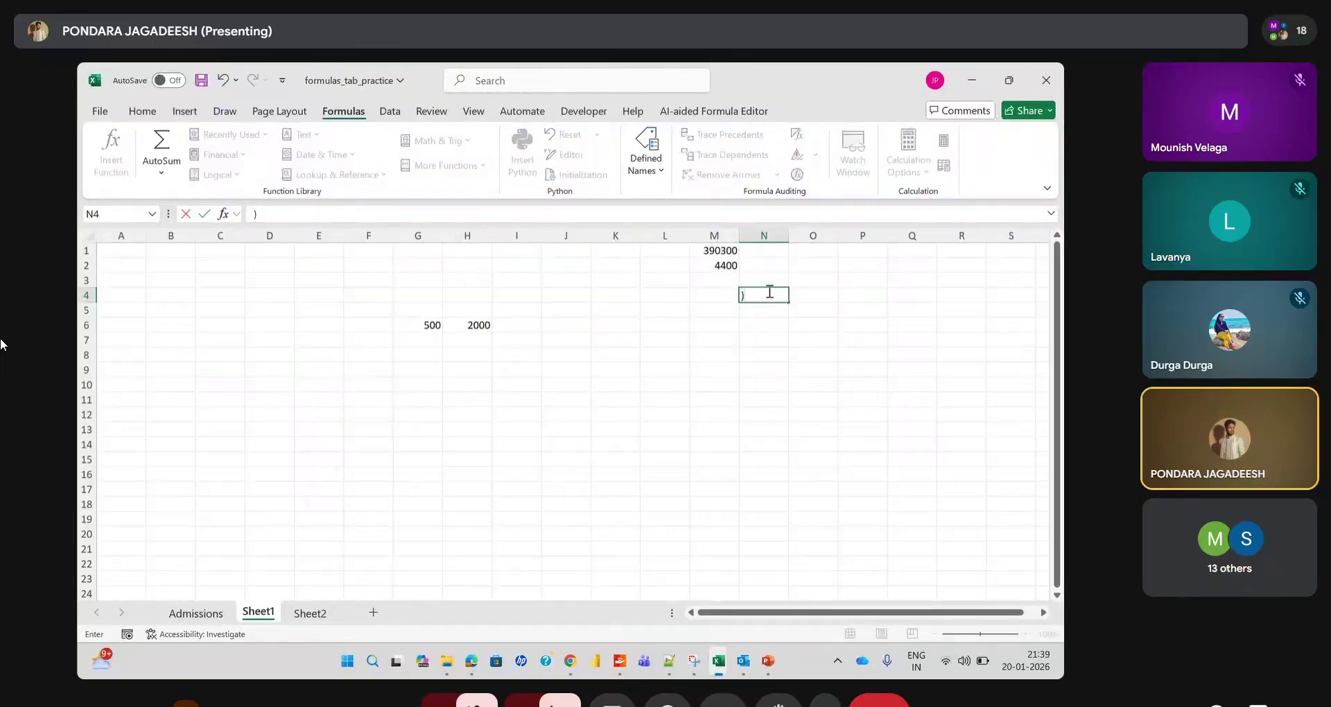
key("BackSpace")
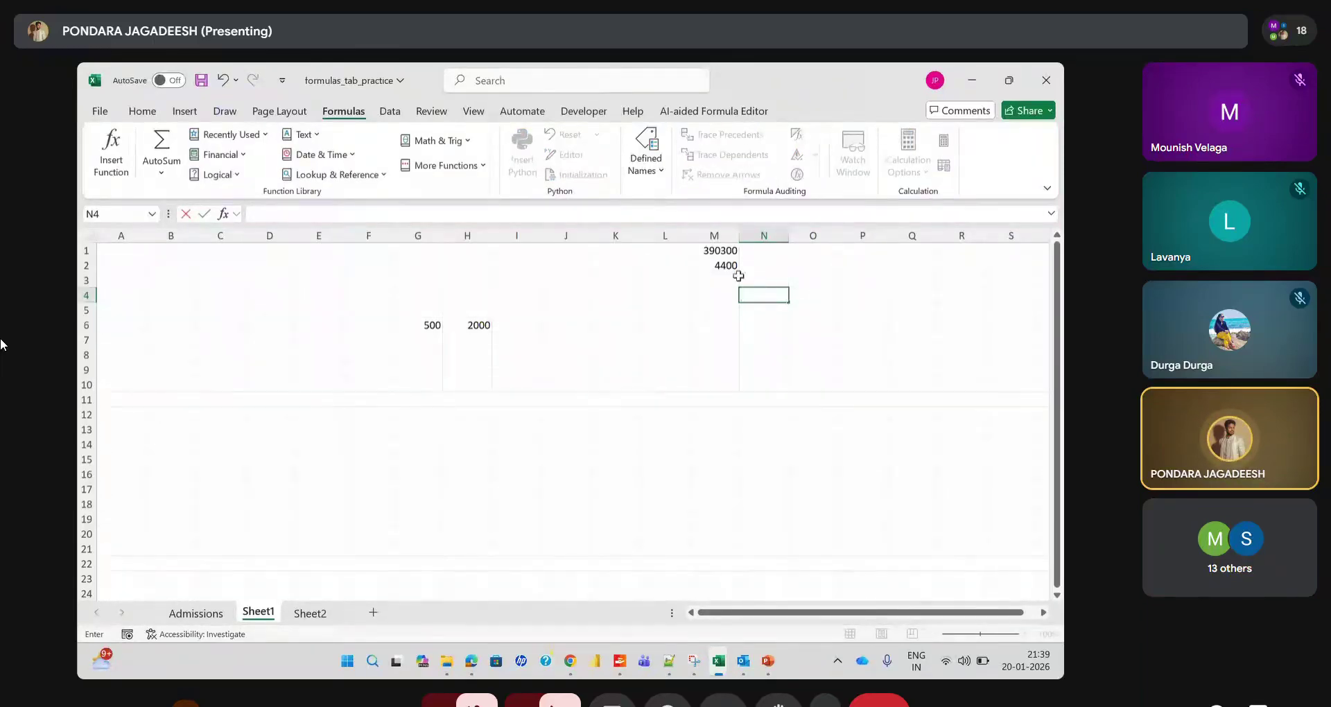
left_click(722, 268)
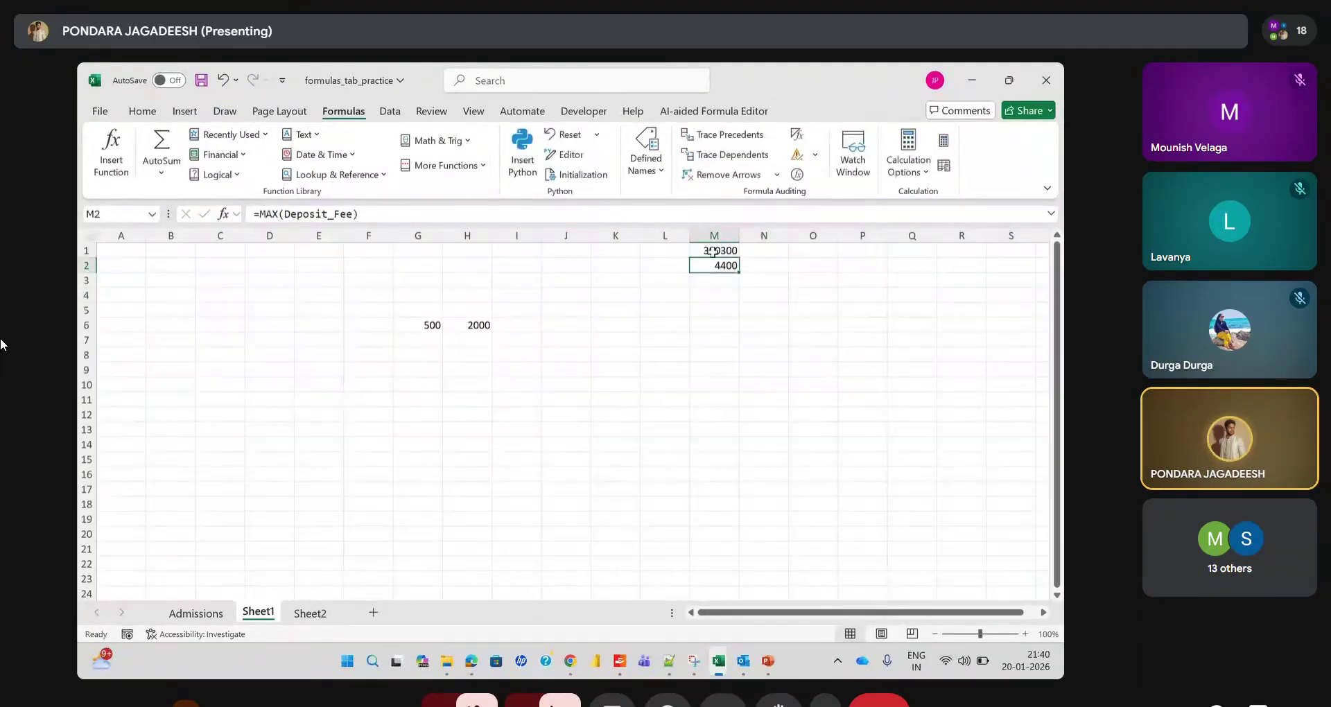
Enter =SUM(Admissions!I2:I113) in cell M4 of Sheet1 and compare it with the named-range formula in M1
left_click(703, 294)
type("=SUM()")
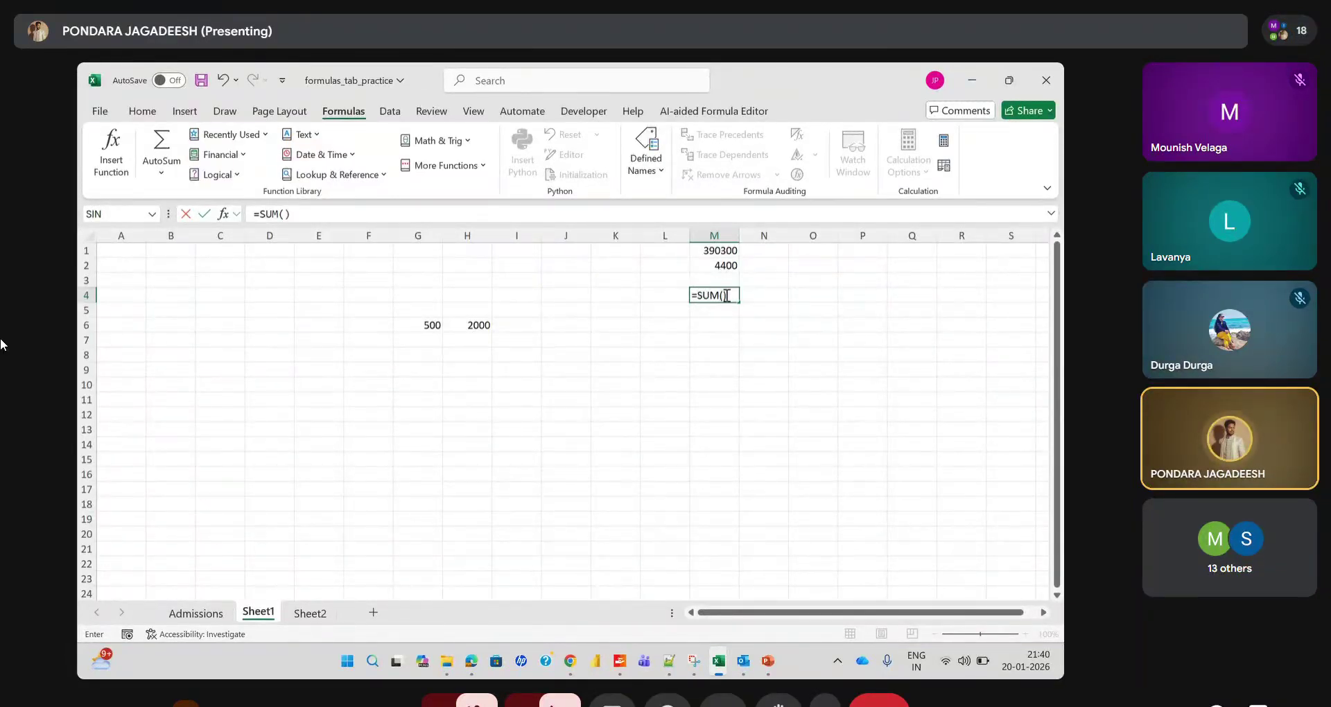
left_click(724, 296)
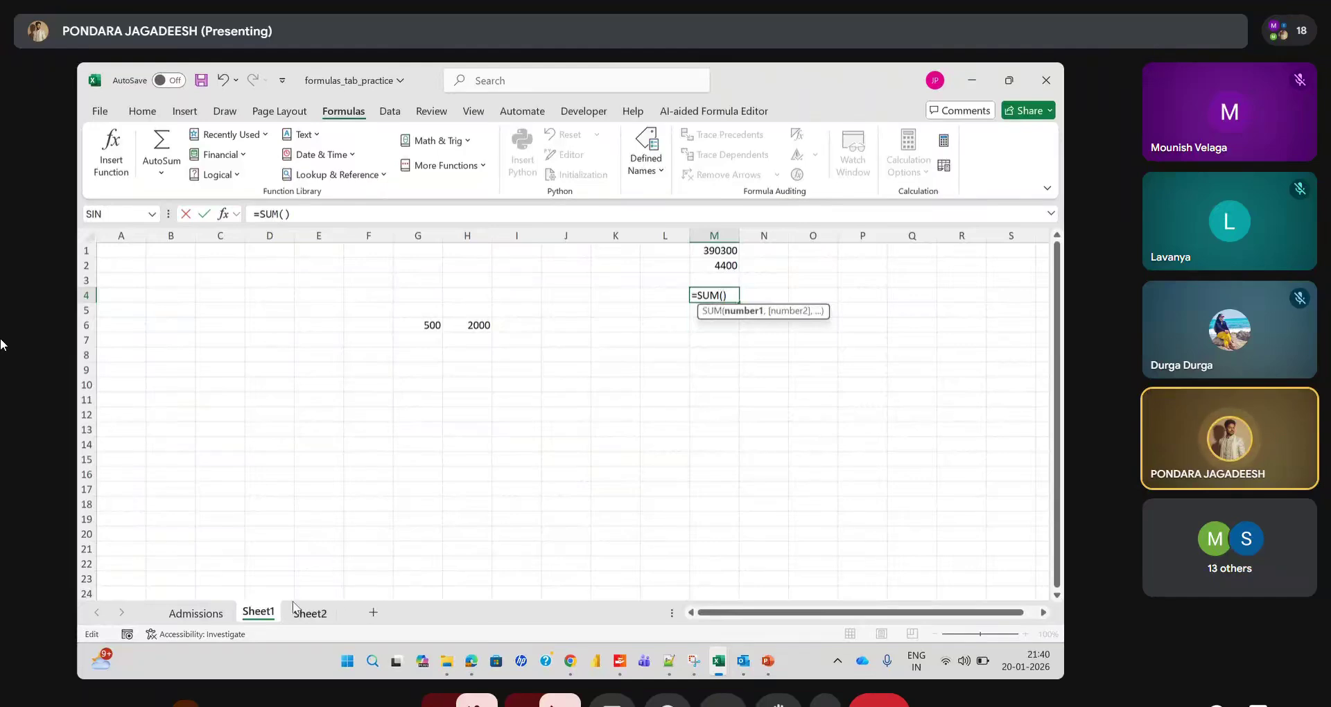
left_click(197, 613)
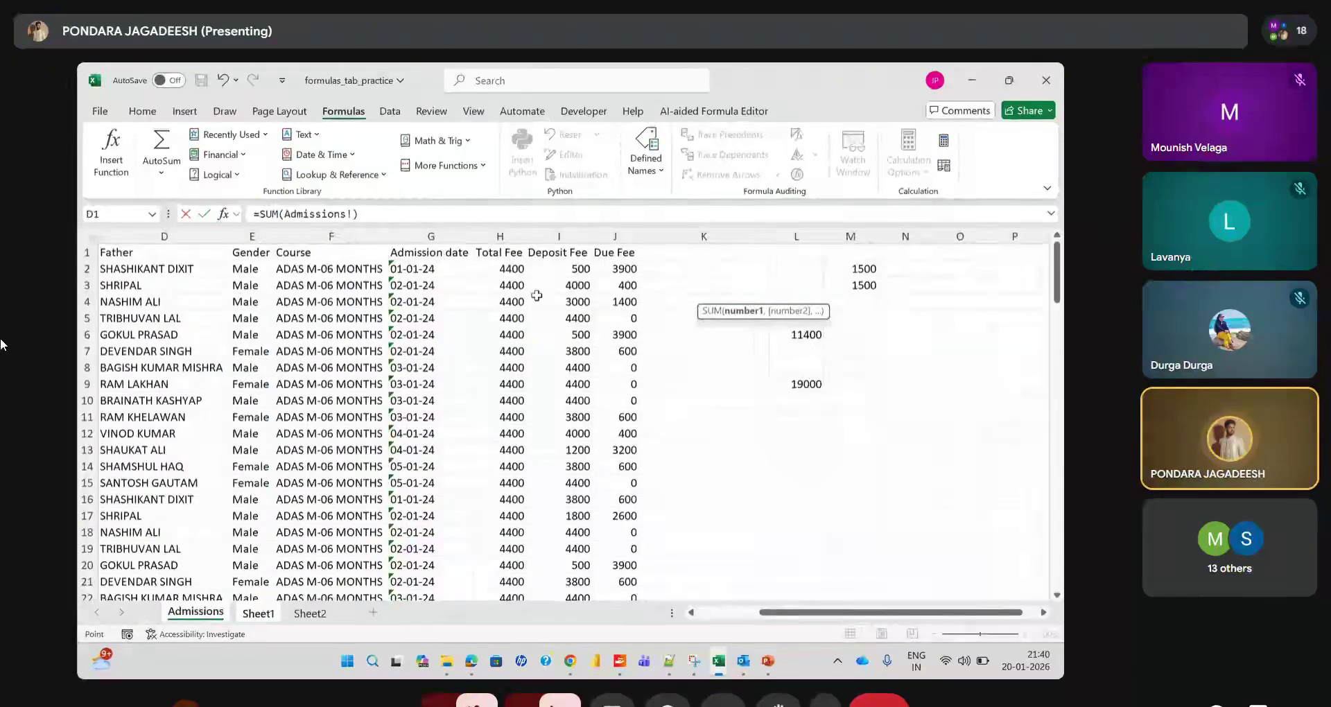
left_click_drag(560, 271, 570, 516)
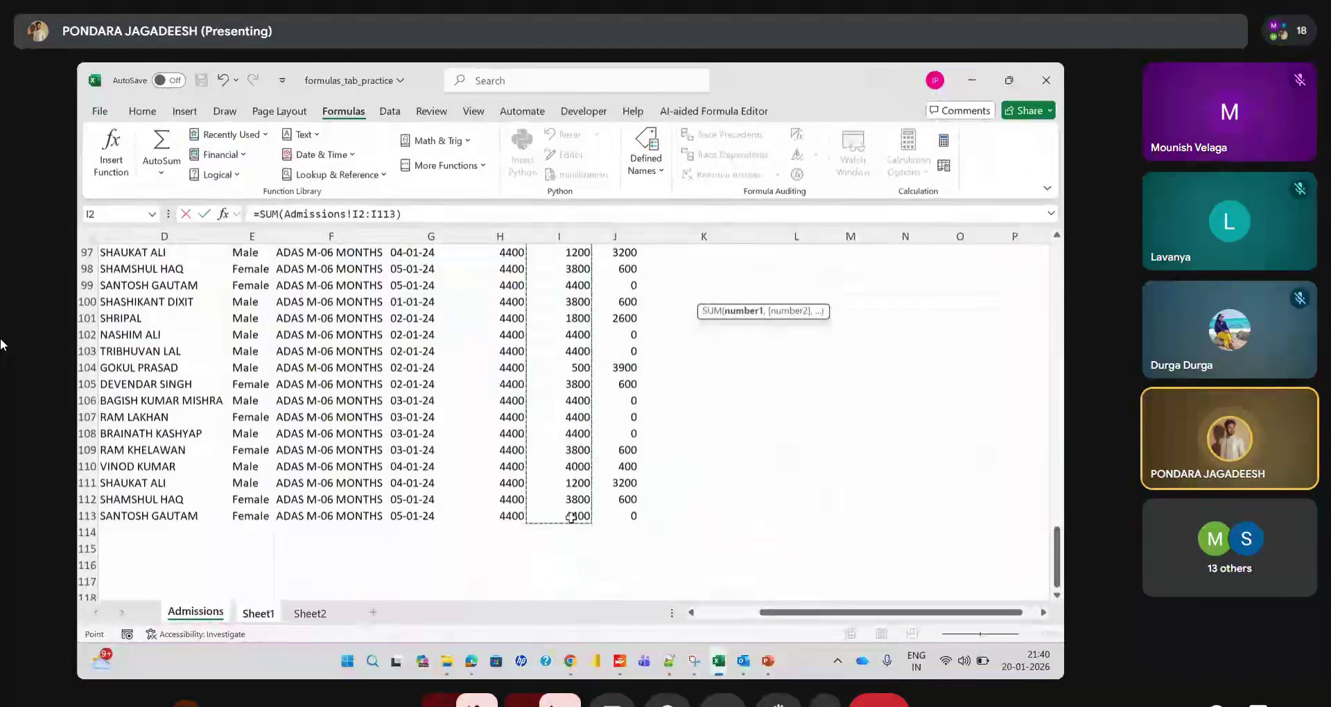
key("Return")
left_click(718, 292)
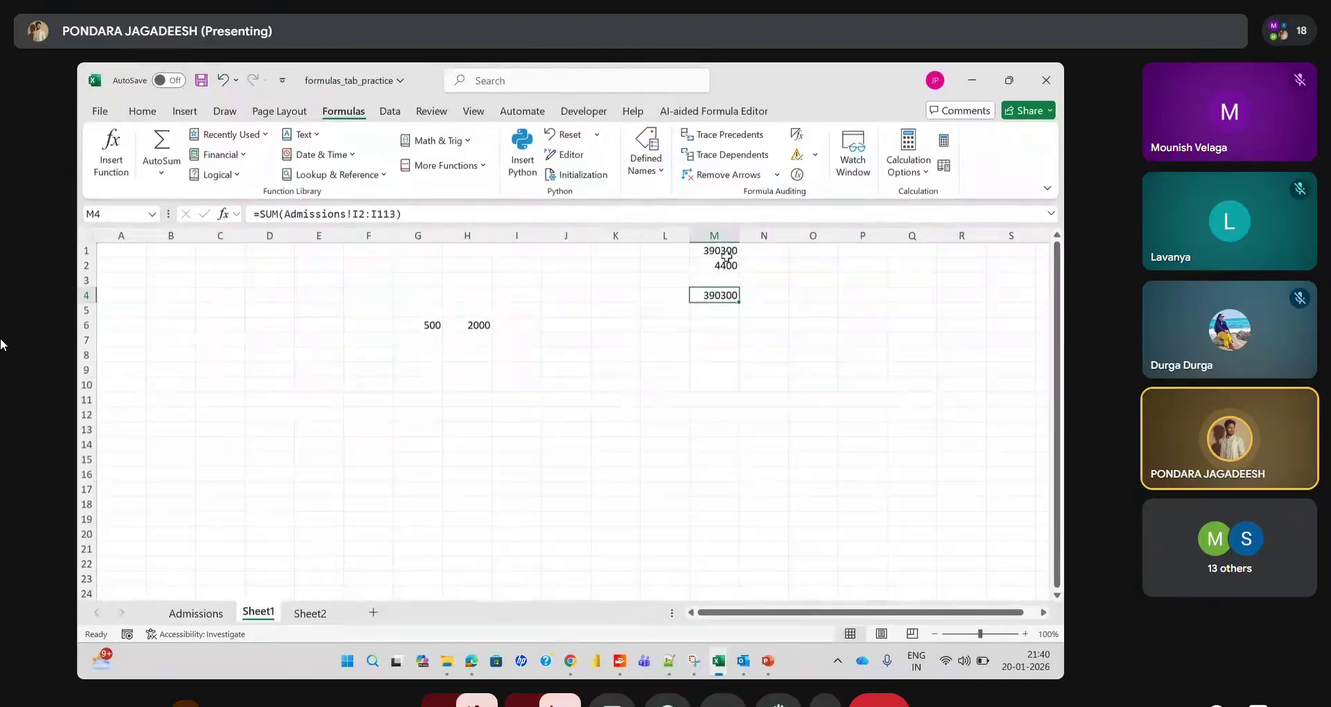
left_click(726, 255)
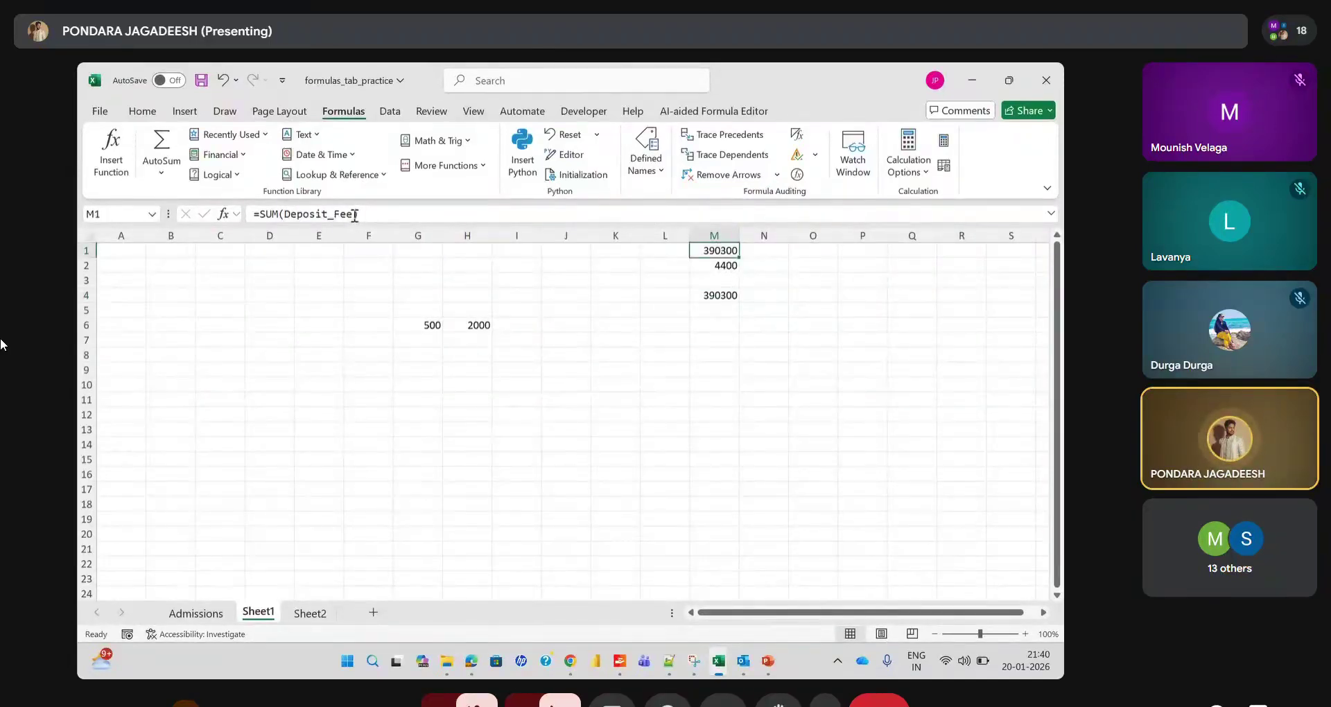
Return to the start of the Admissions sheet and look at the Defined Names commands and the Define Name options
left_click(209, 618)
scroll(578, 404, "up", 20)
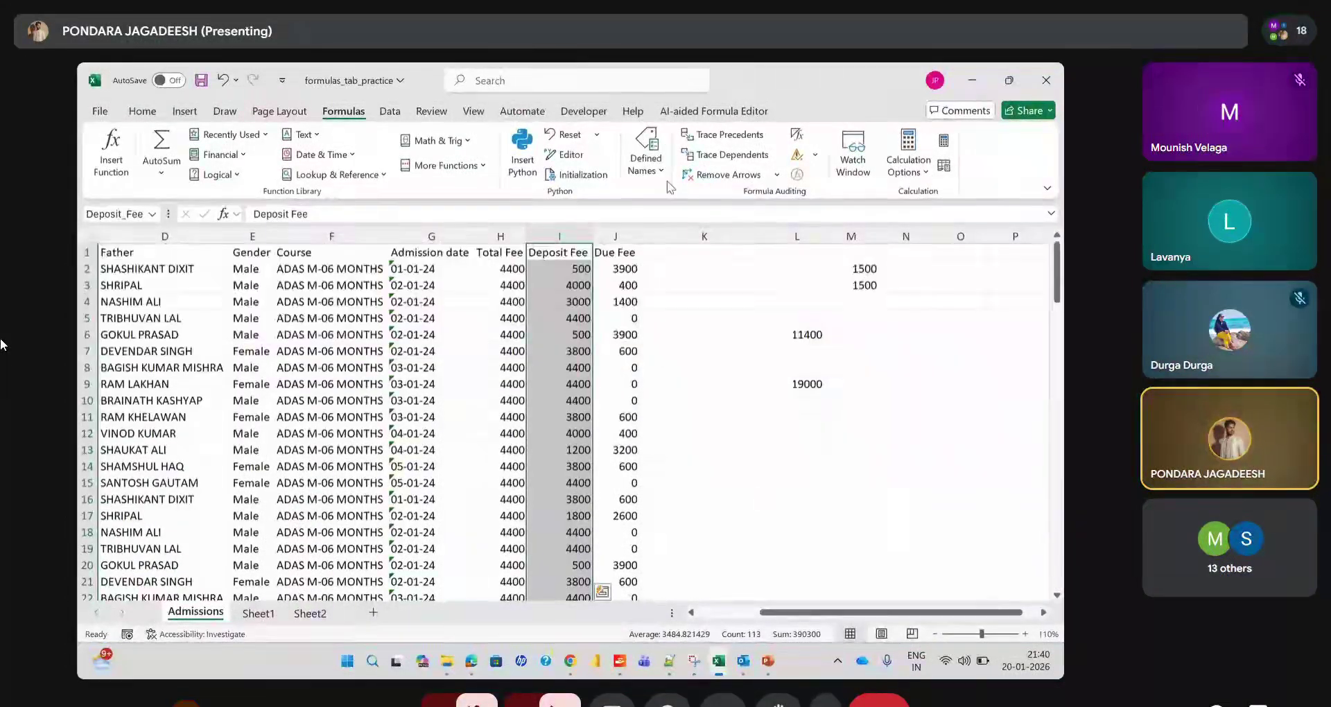
left_click(662, 172)
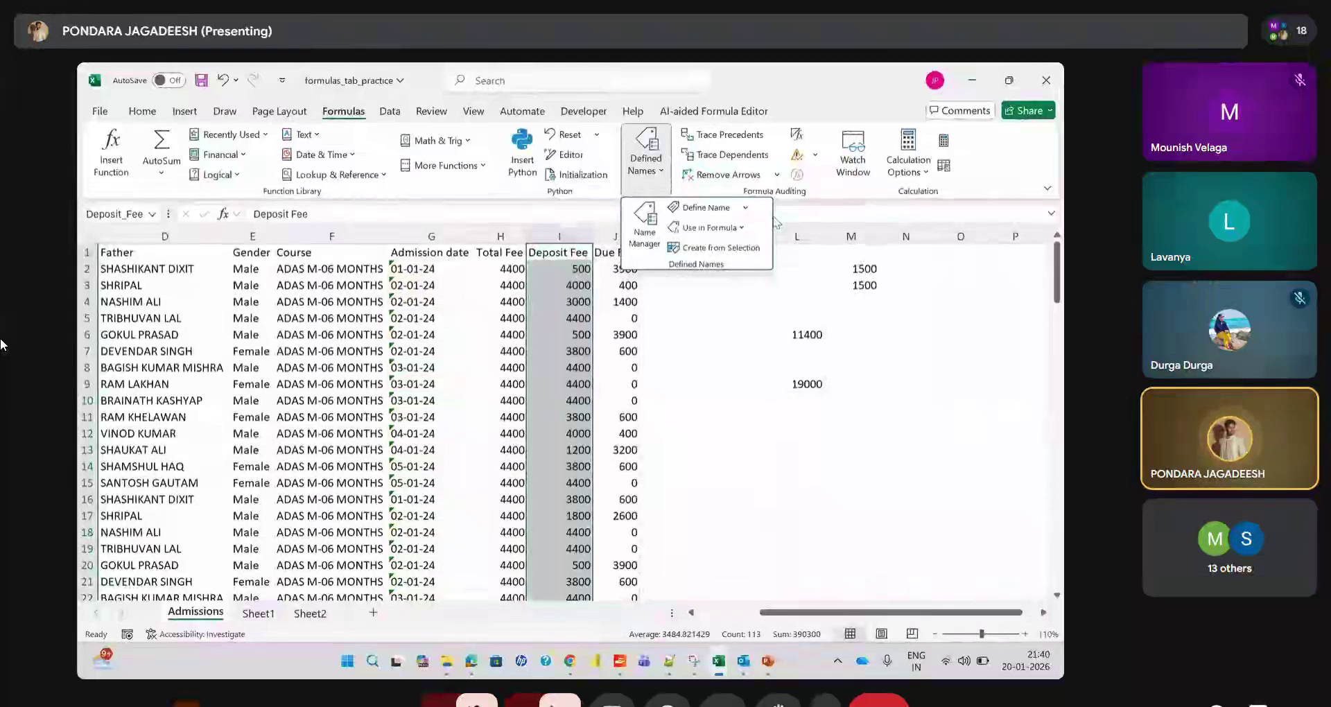
left_click(745, 208)
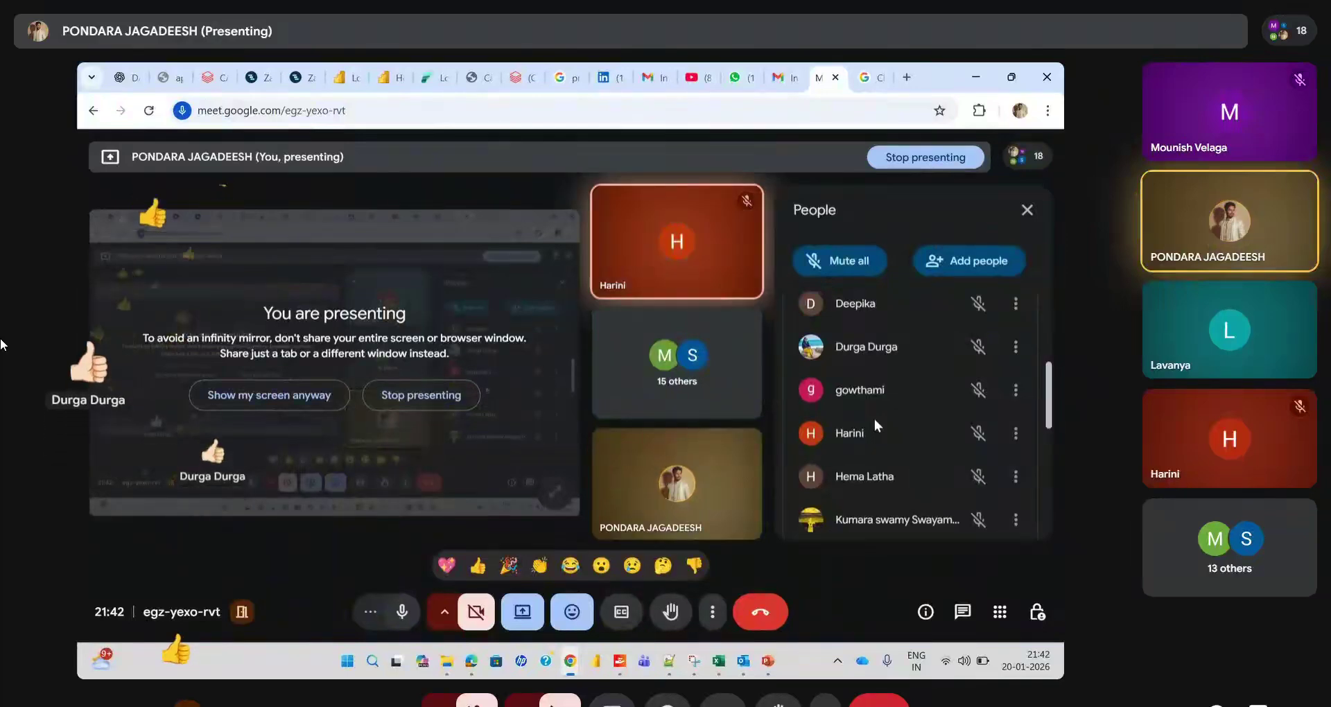
Examine the participant list of the Google Meet call through to its last entry
scroll(875, 419, "up", 1)
scroll(874, 418, "up", 2)
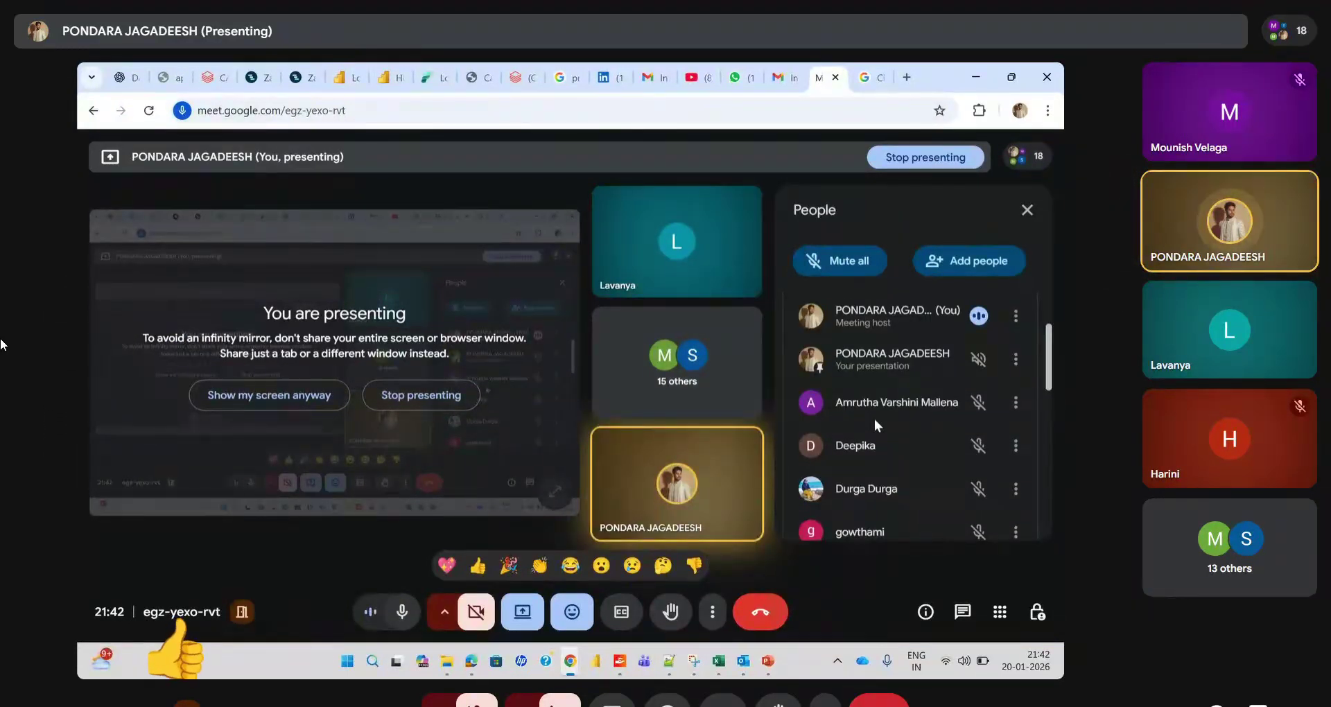
scroll(875, 418, "down", 1)
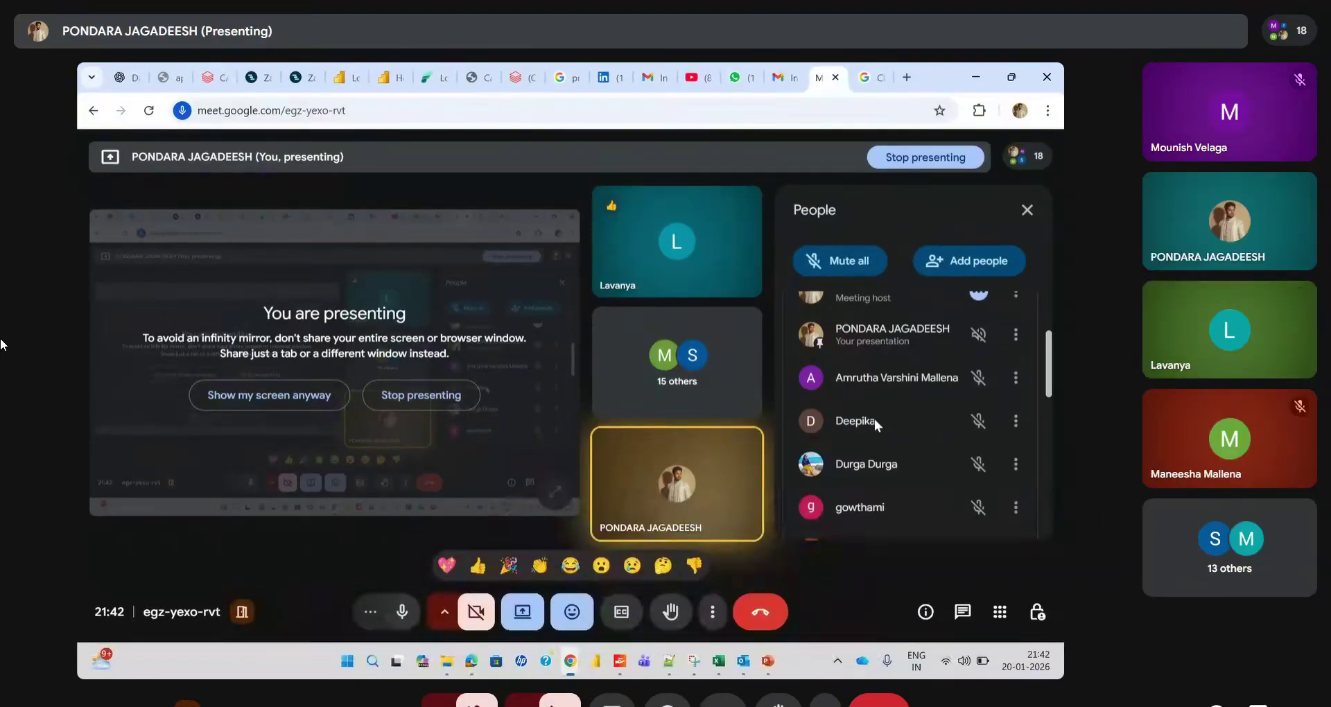
scroll(875, 418, "down", 1)
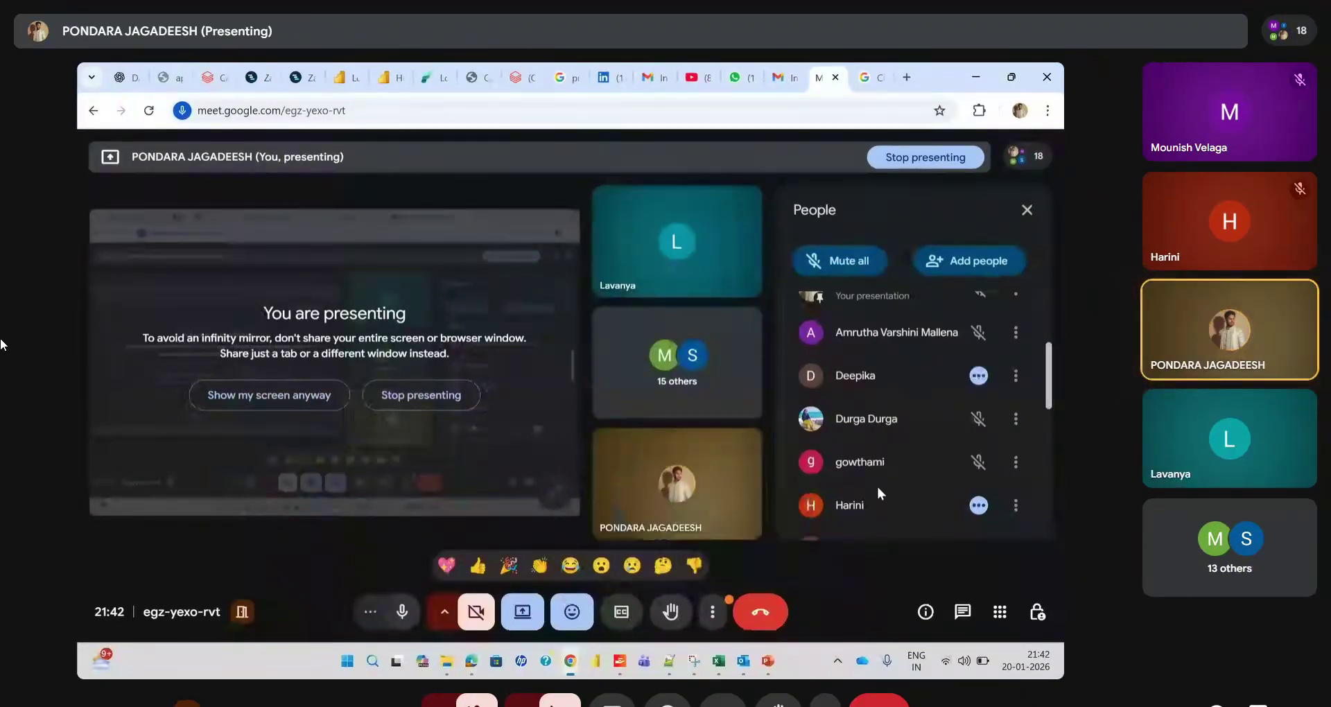
scroll(878, 487, "down", 3)
scroll(878, 490, "down", 6)
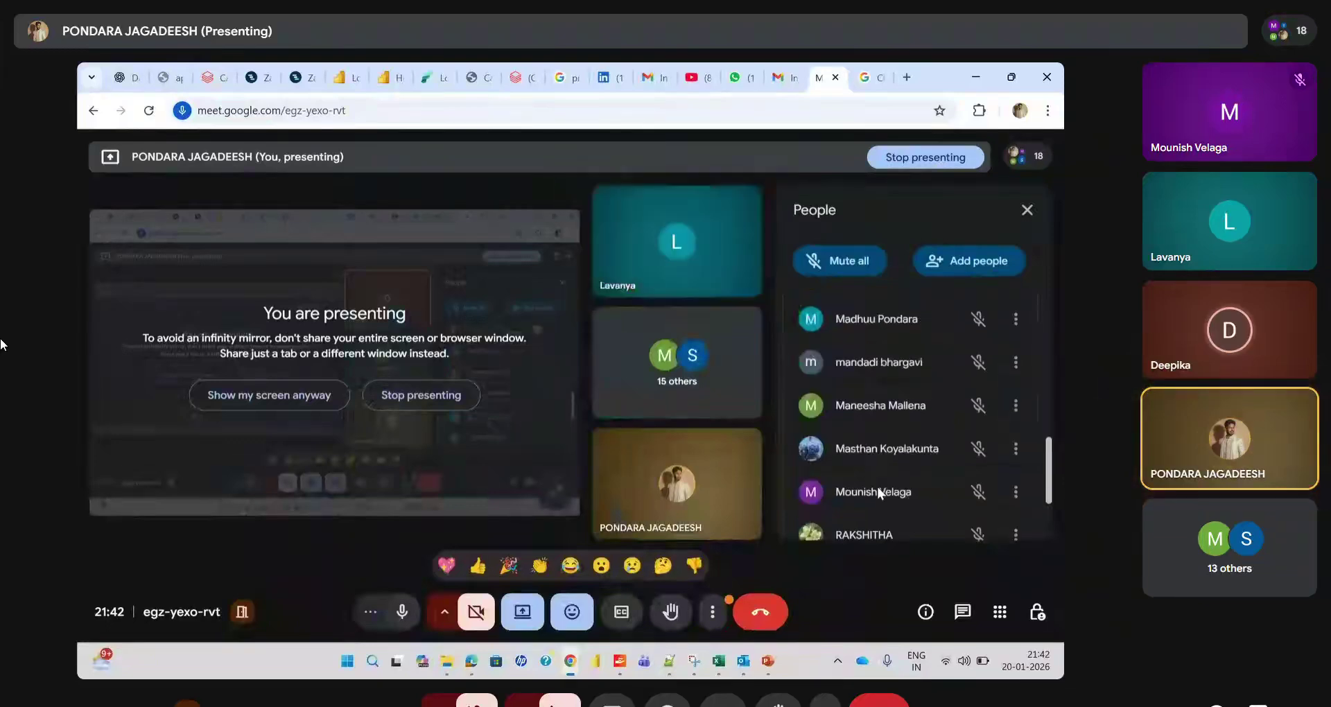
scroll(878, 489, "down", 1)
scroll(878, 493, "down", 1)
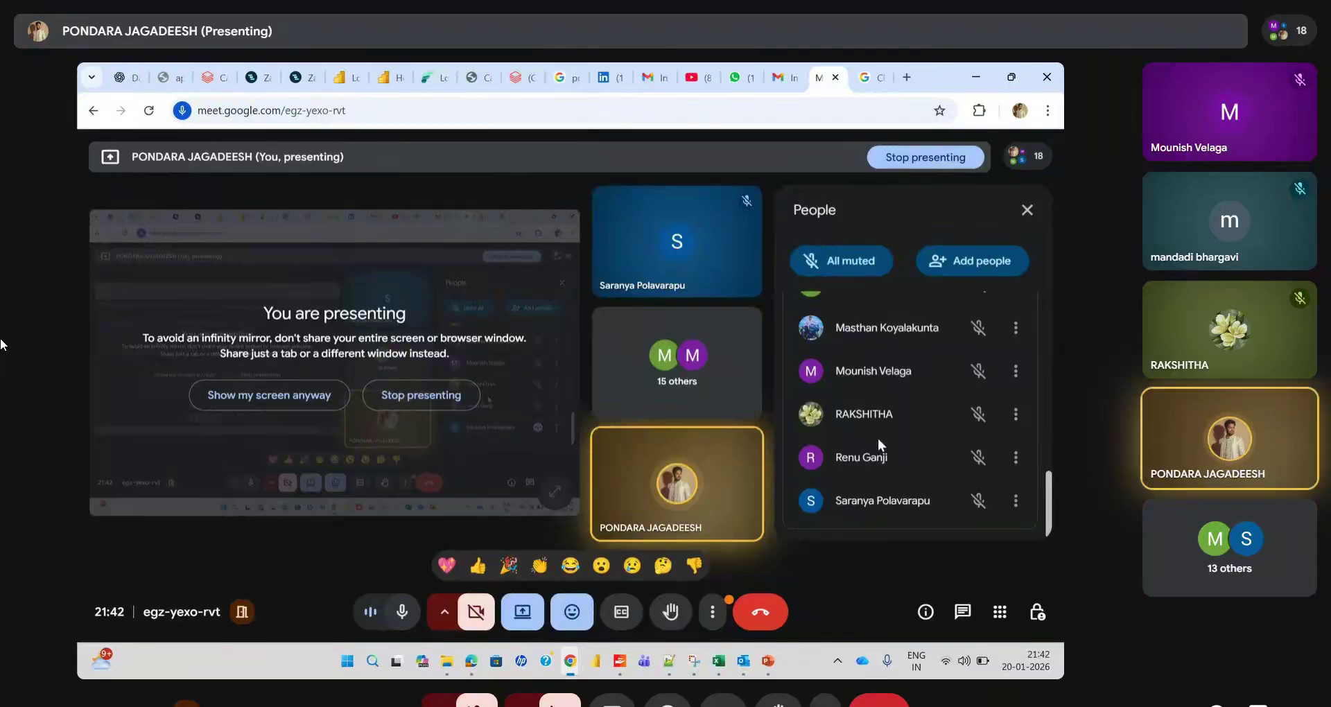
Switch back to the formulas_tab_practice workbook in Excel
mouse_move(718, 668)
mouse_move(1005, 619)
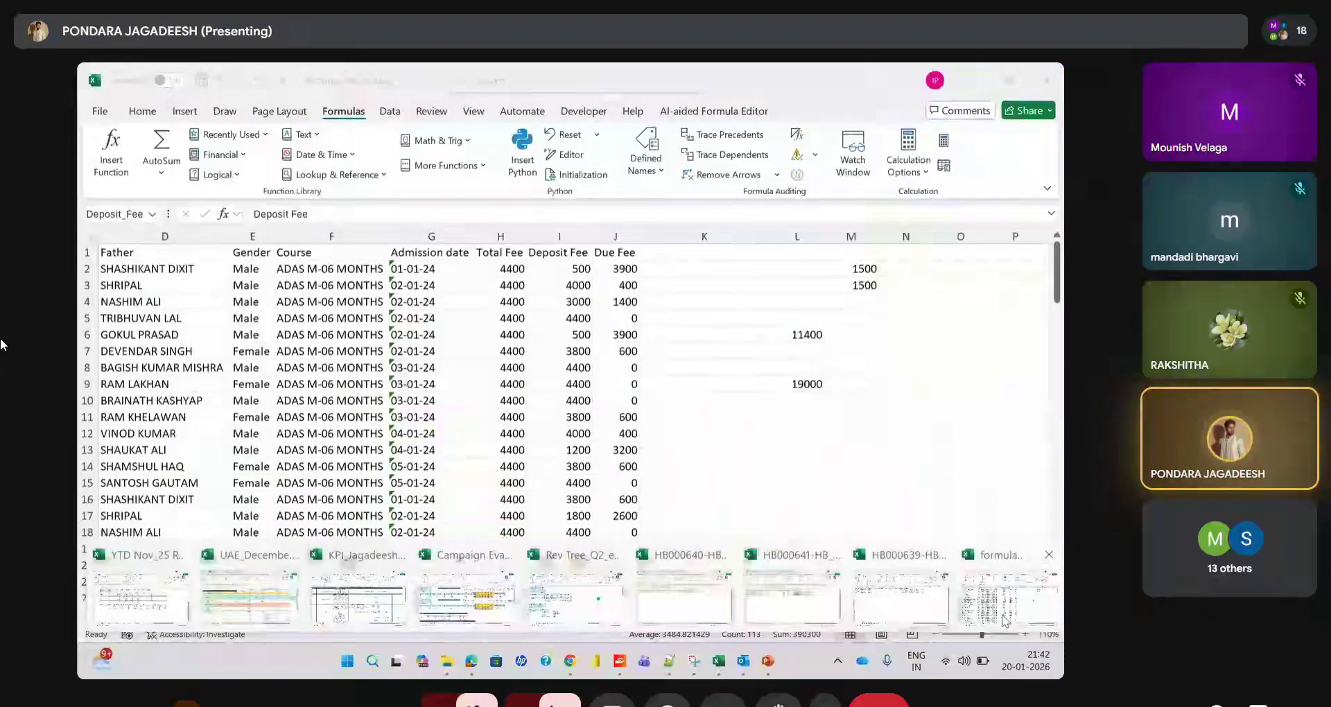
left_click(1005, 619)
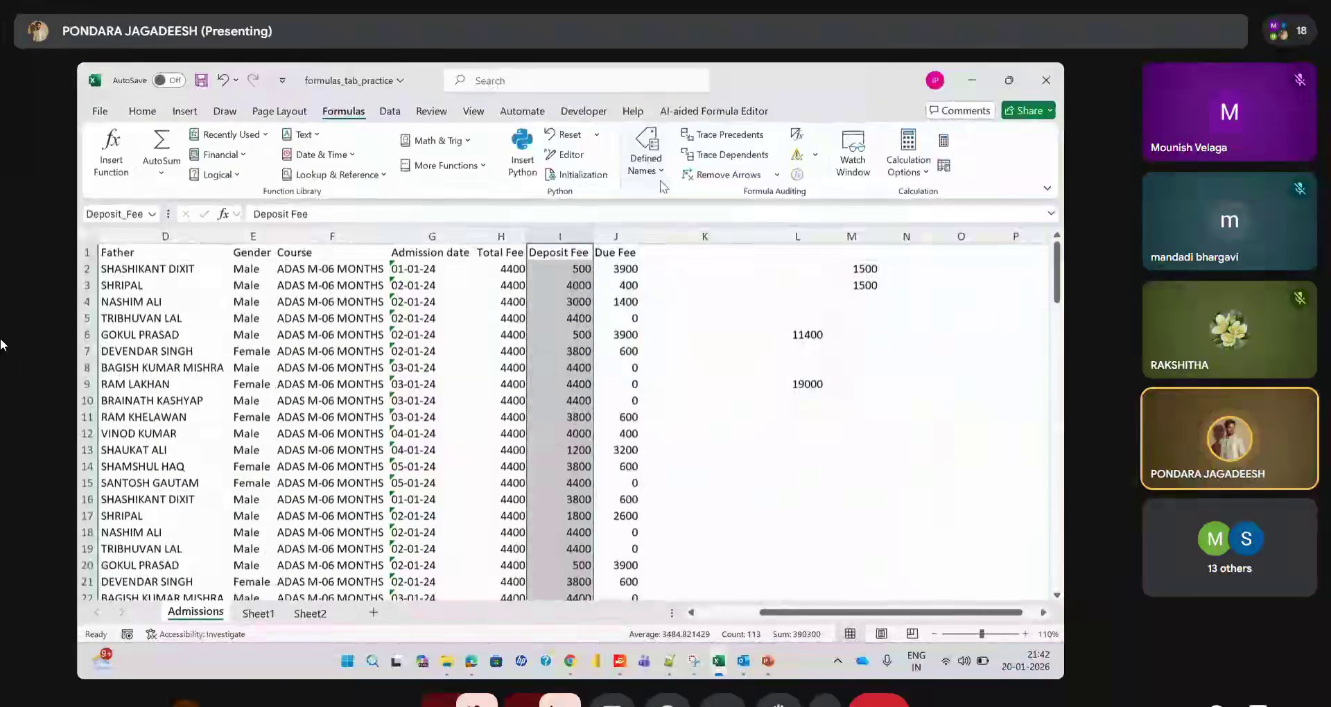
Look at the Apply Names options for the Deposit Fee column and leave without applying any name
left_click(645, 159)
left_click(745, 207)
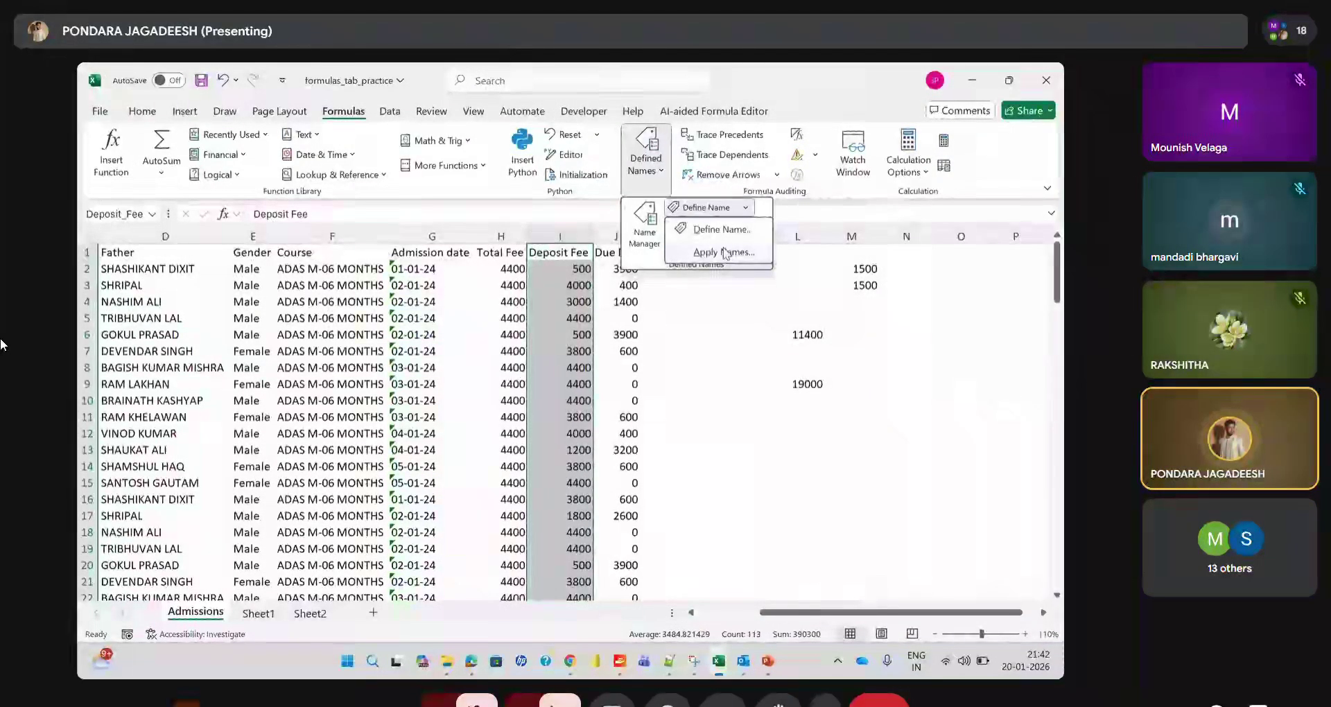
left_click(724, 252)
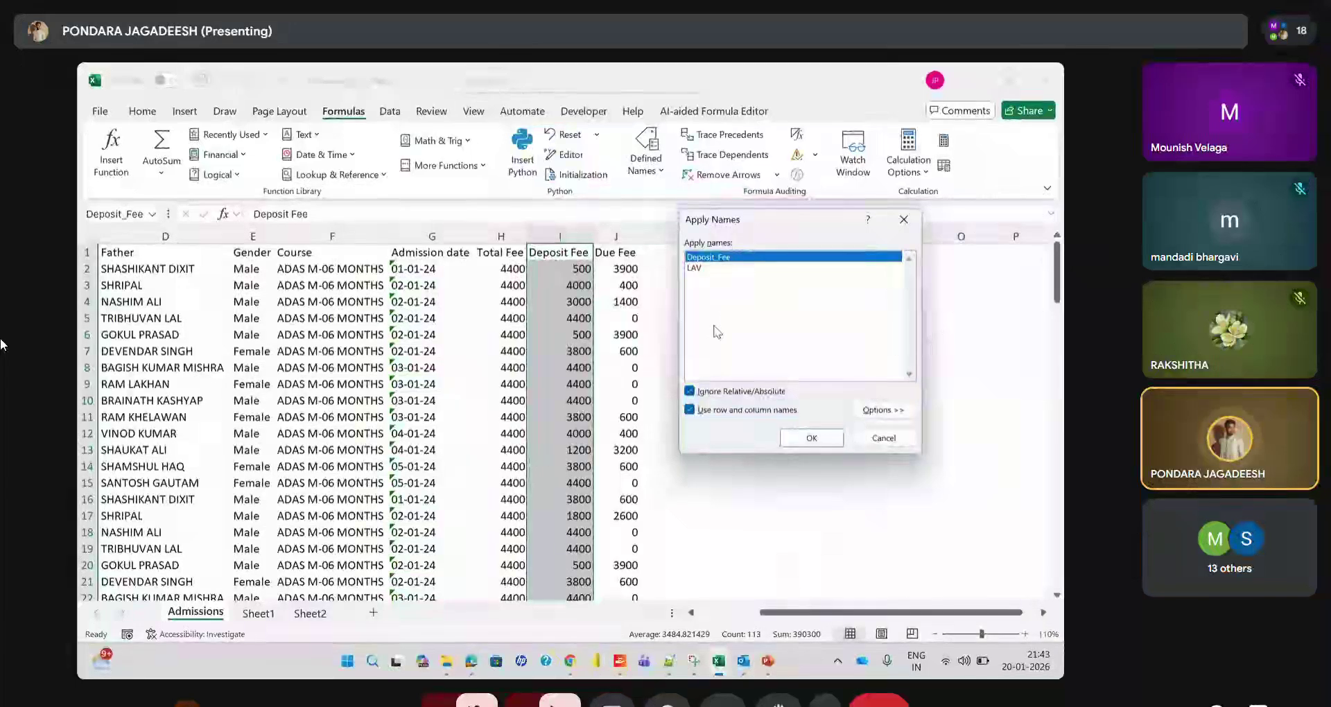
left_click(903, 219)
Try pasting the list of defined names over the start of the Deposit Fee column and undo the changes
left_click(660, 176)
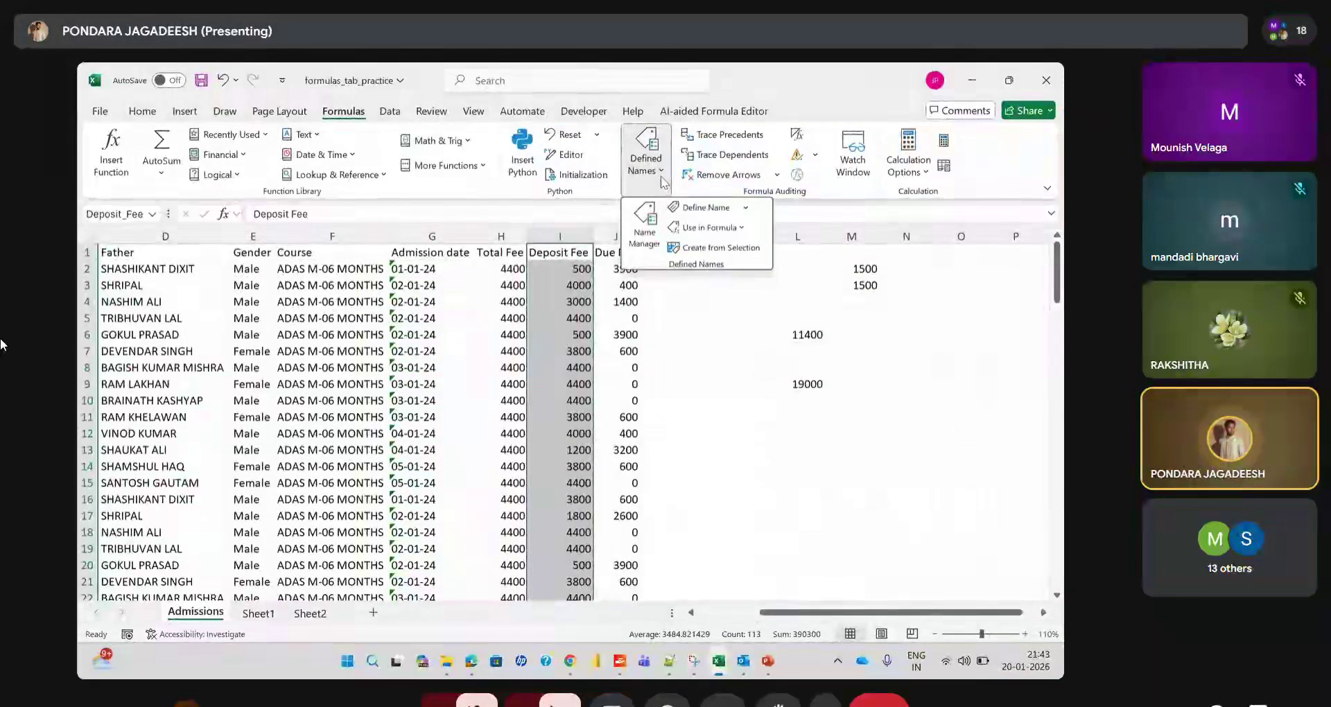
left_click(715, 229)
left_click(723, 295)
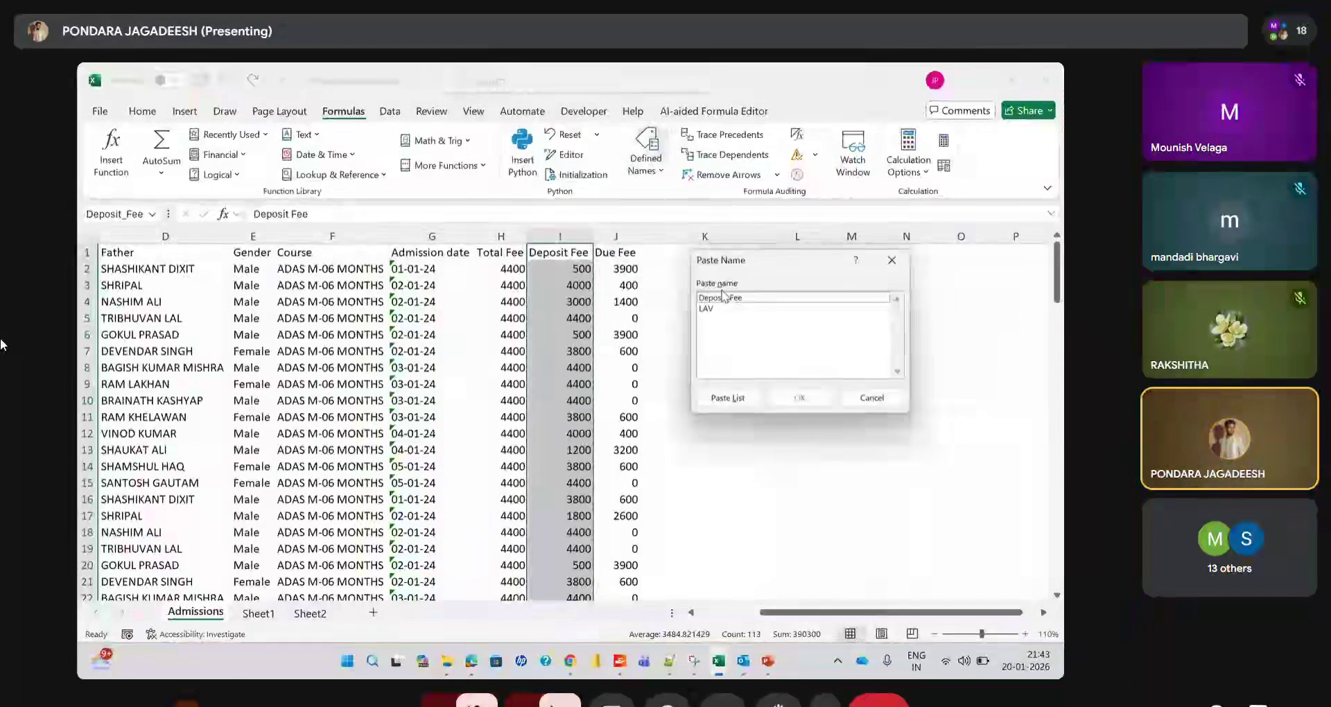
left_click(728, 398)
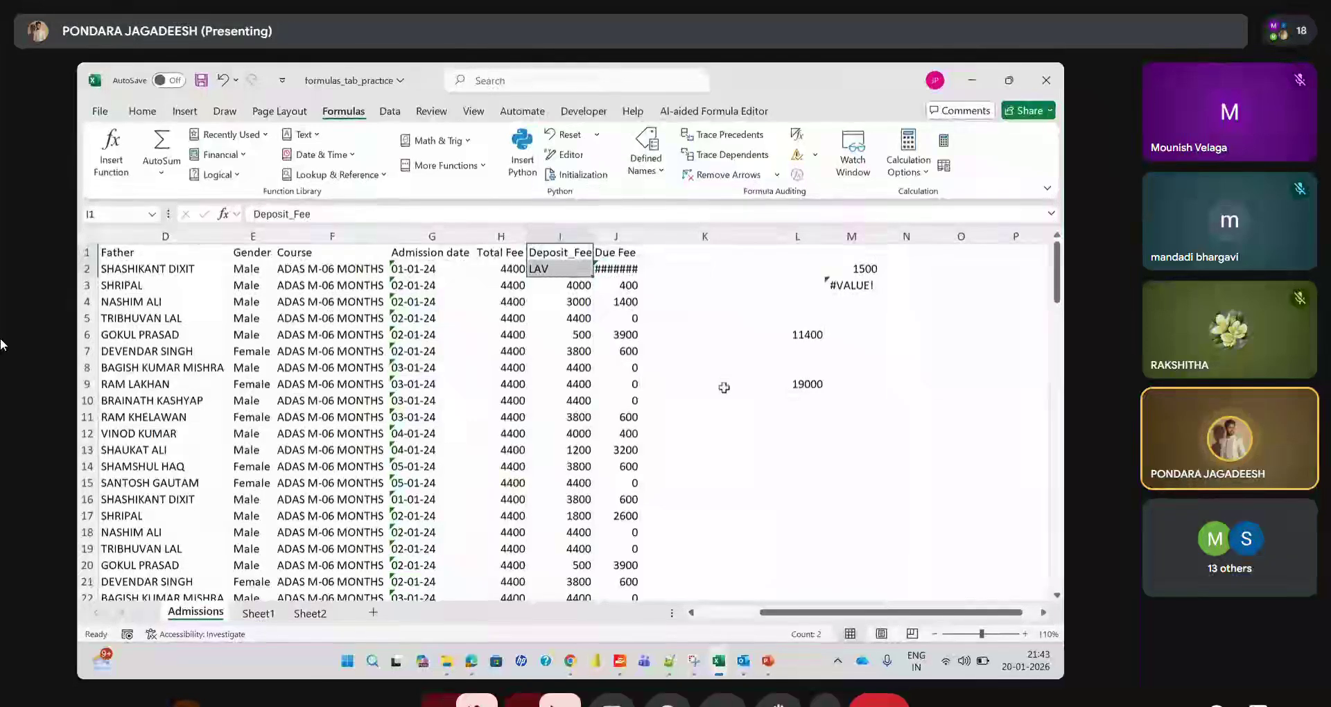
double_click(638, 237)
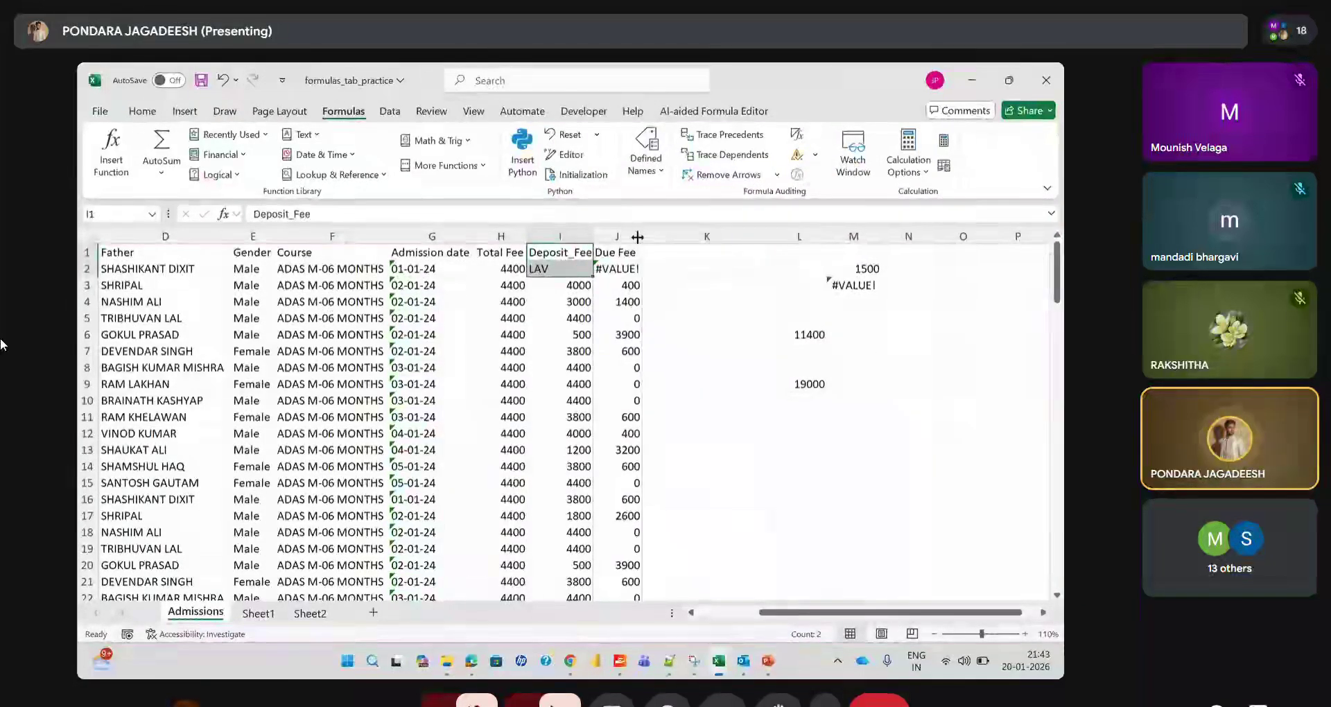
key("ctrl+z")
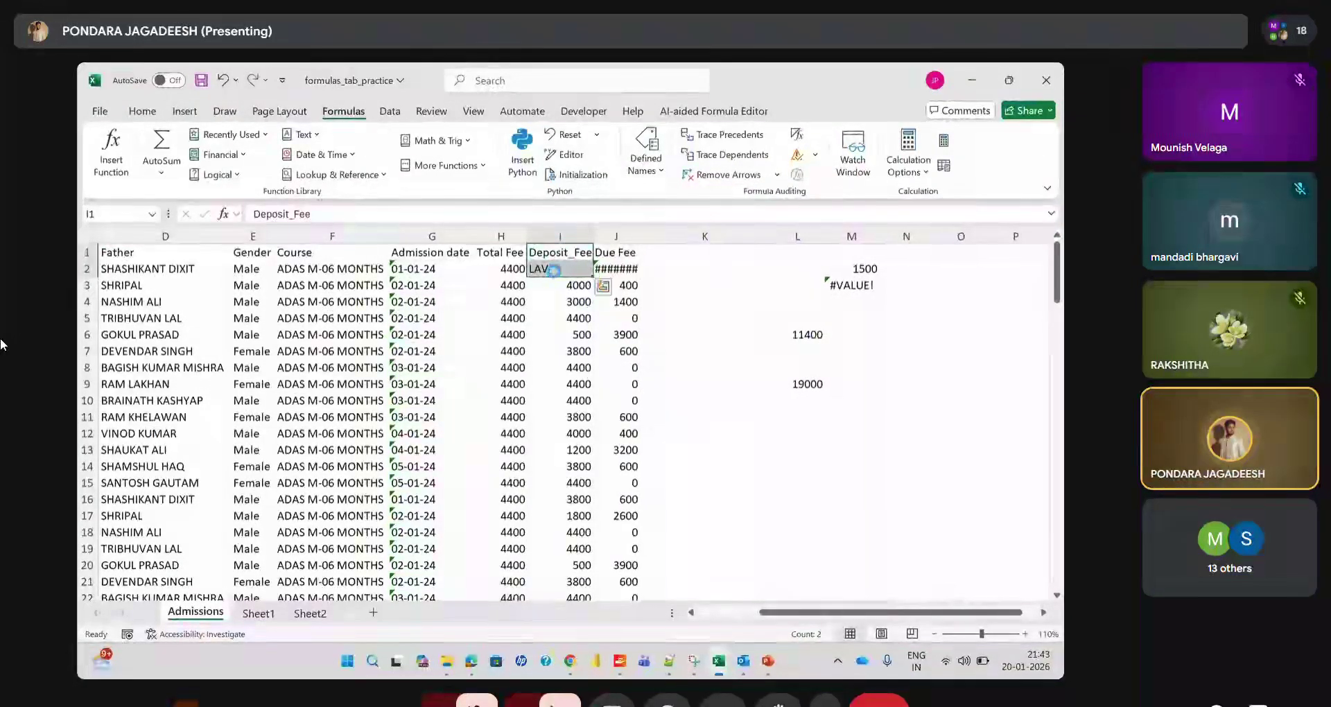
key("ctrl+z")
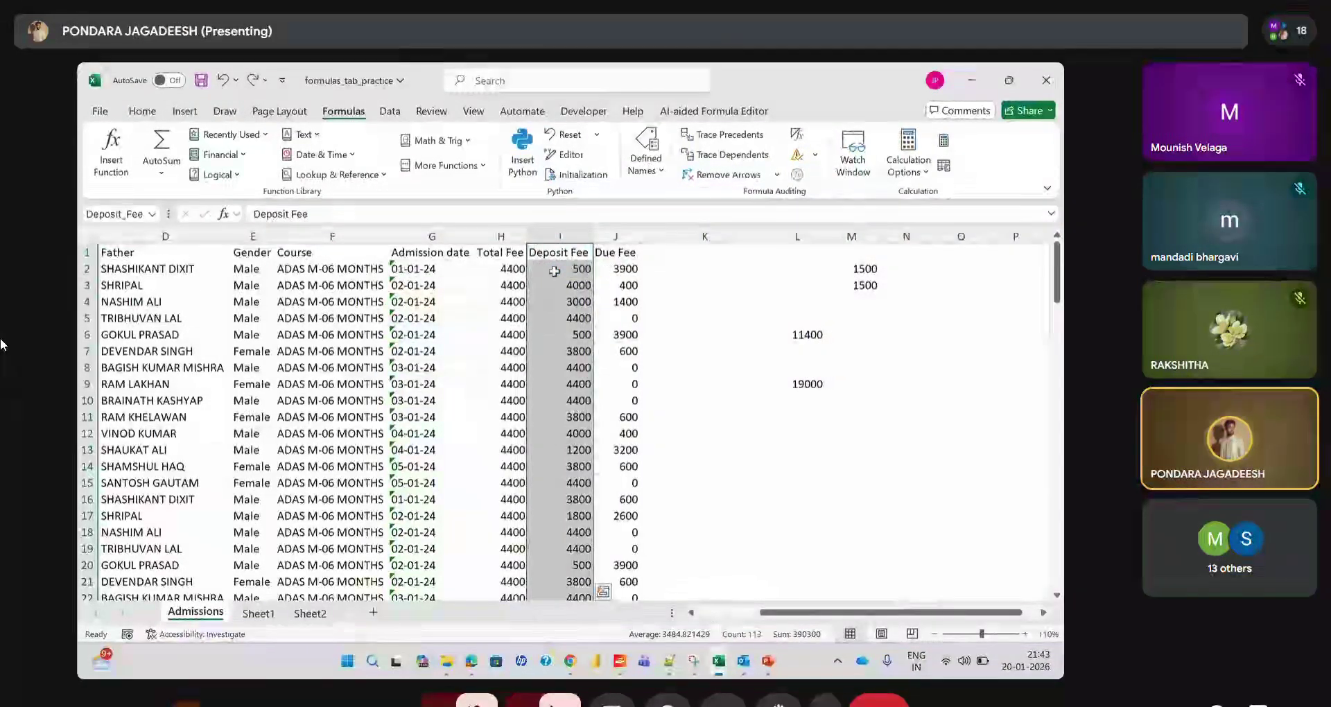
Look at the defined names and options offered by Use in Formula
left_click(650, 172)
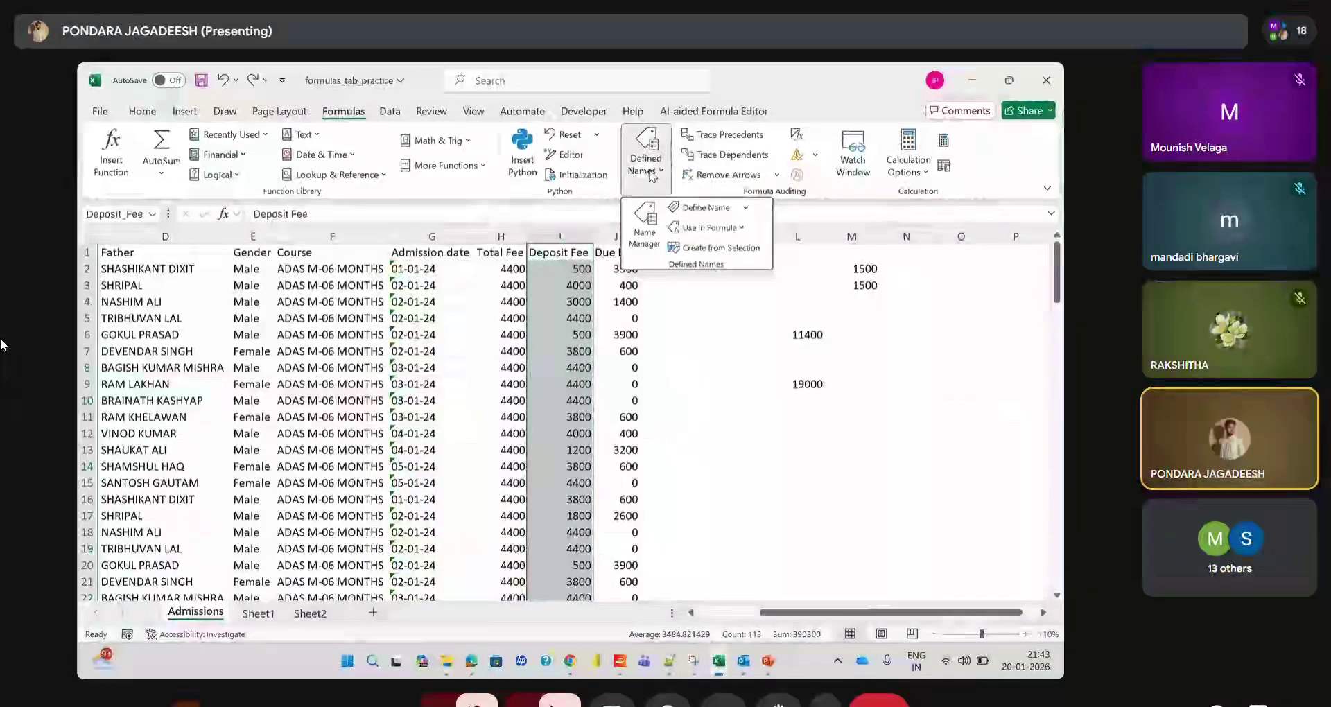
left_click(748, 229)
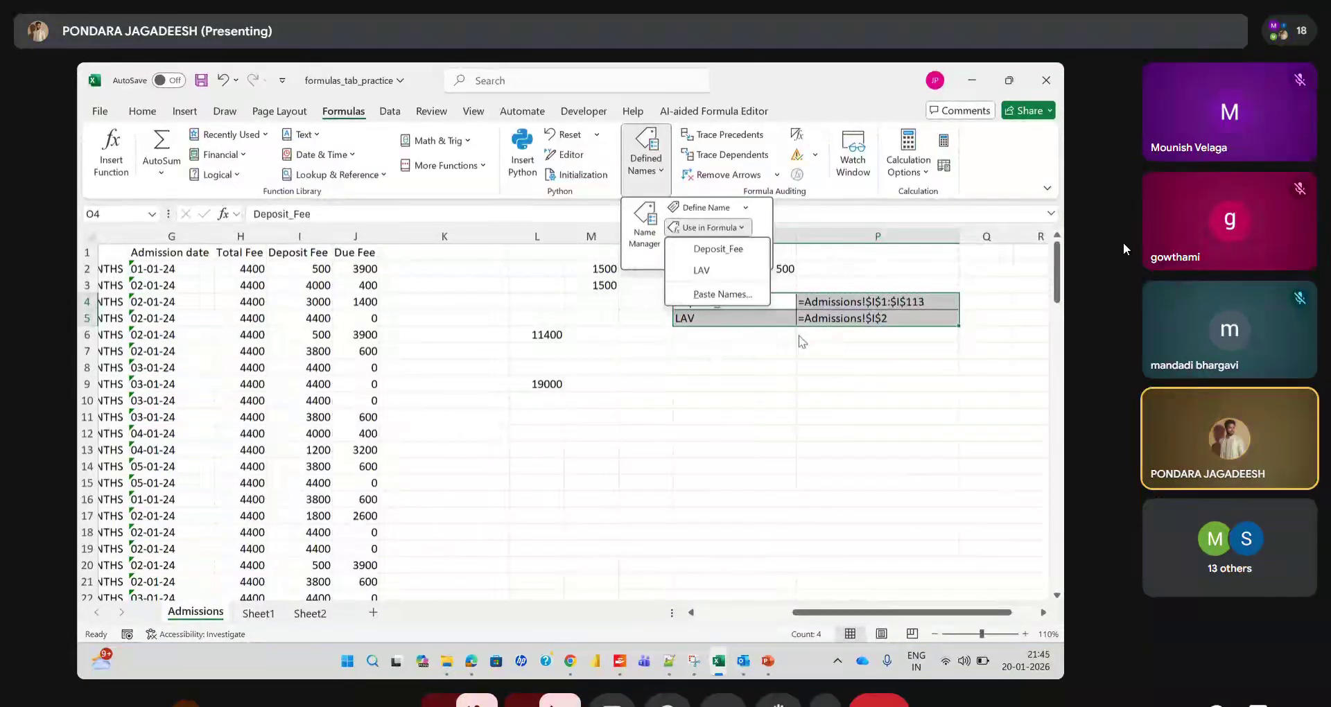
left_click(750, 227)
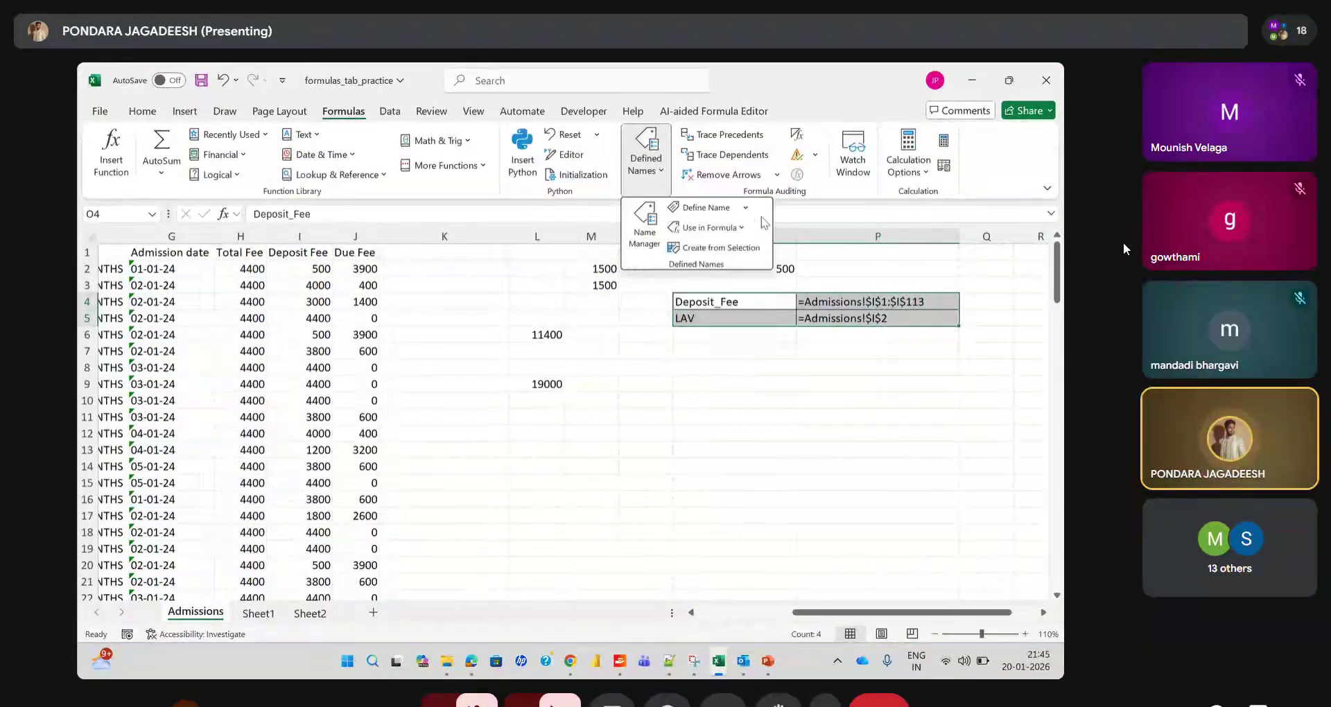
Create names from only the top row of the selected names list O4:P5, replacing the existing Deposit_Fee definition
left_click(726, 248)
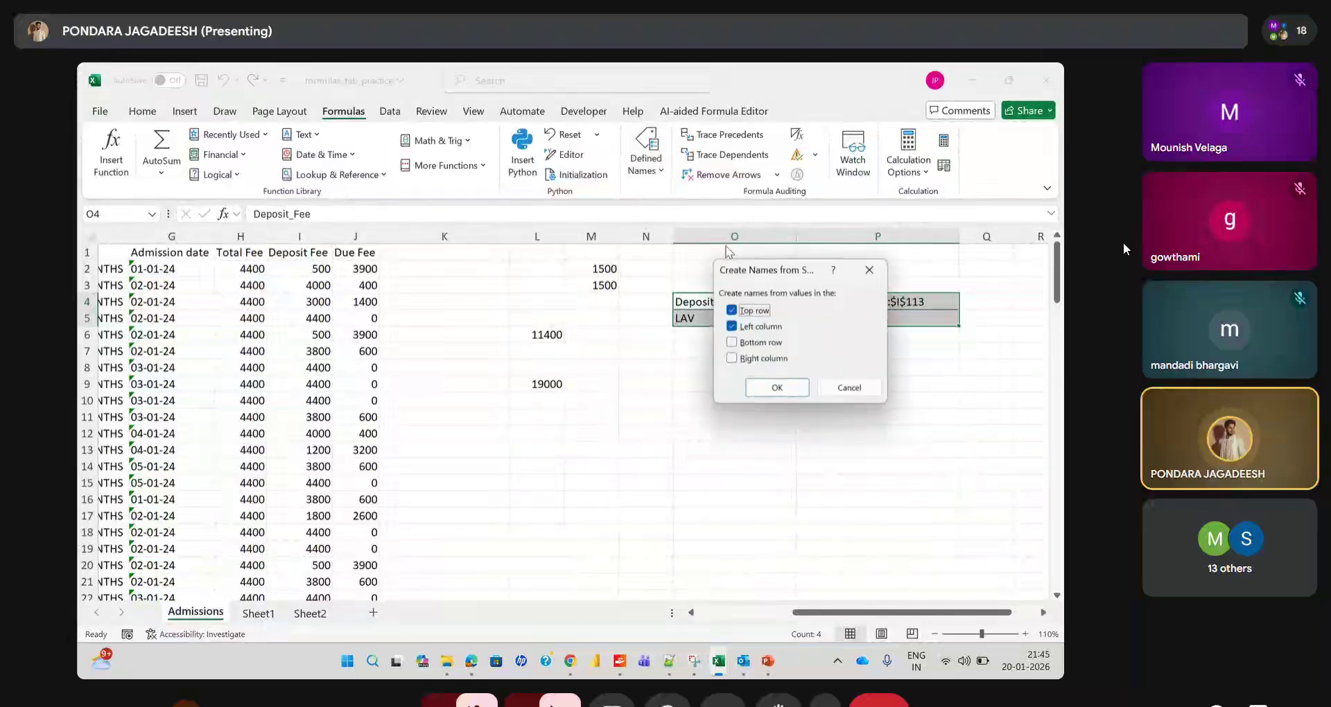
left_click(741, 329)
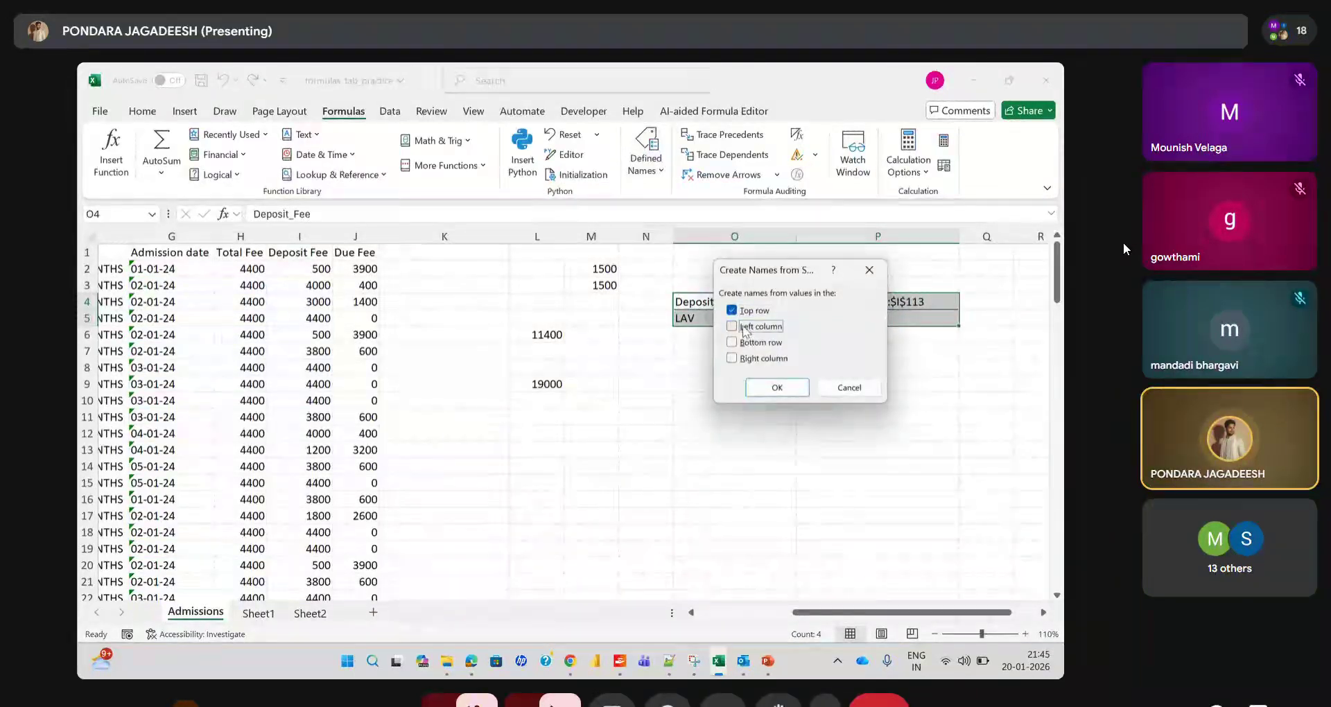
left_click(789, 392)
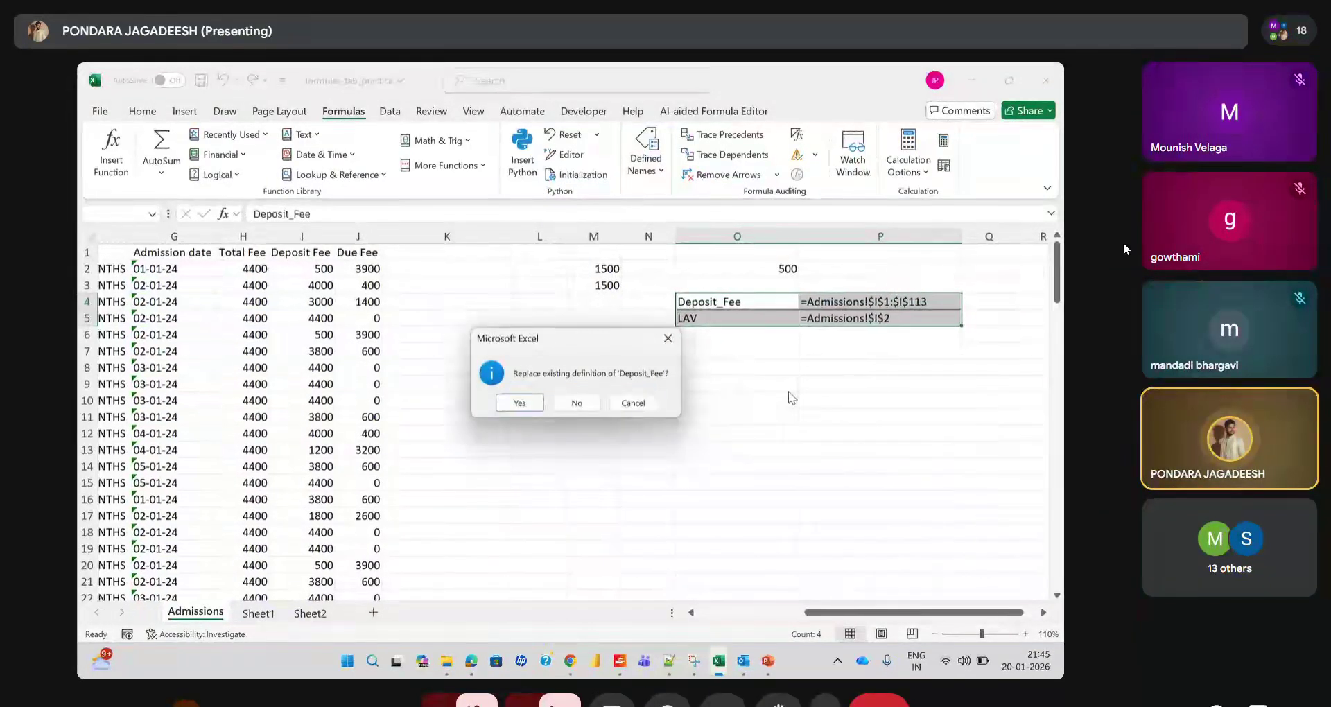
left_click(521, 402)
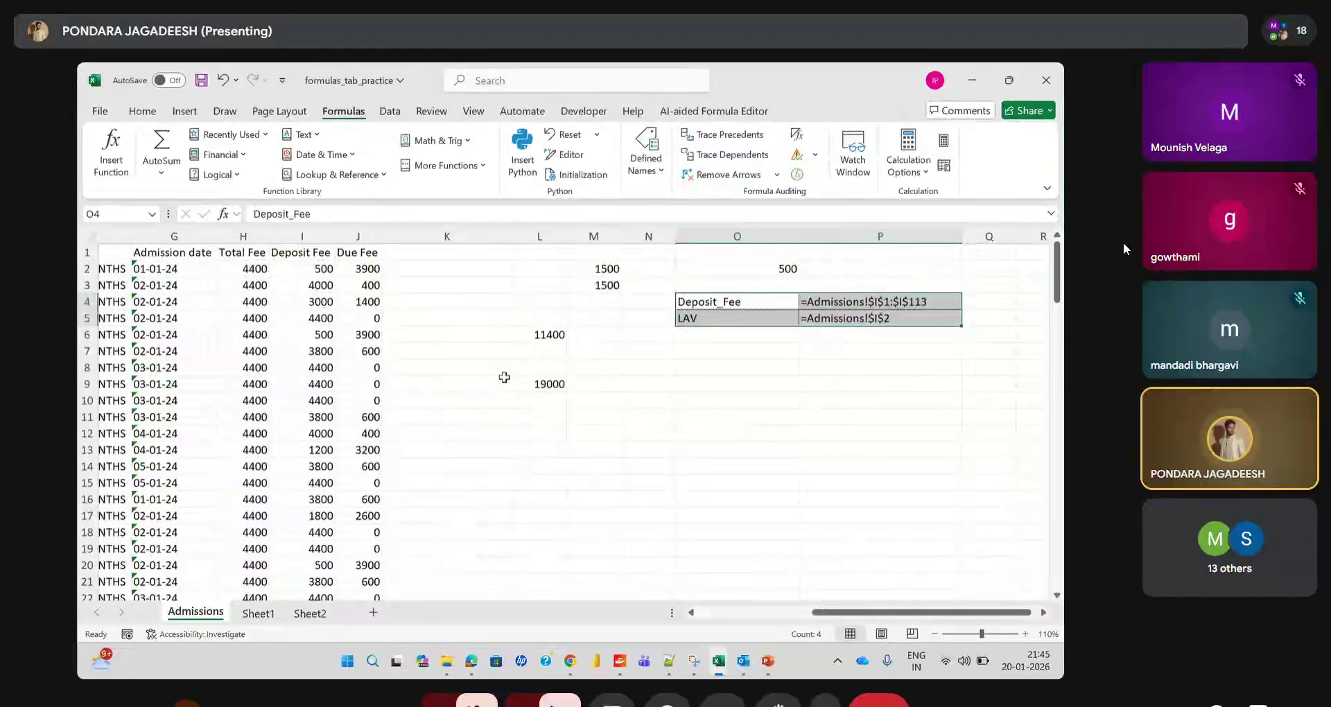
Delete the name Admissions__I_1__I_113 in the Name Manager and close it
left_click(634, 183)
left_click(651, 239)
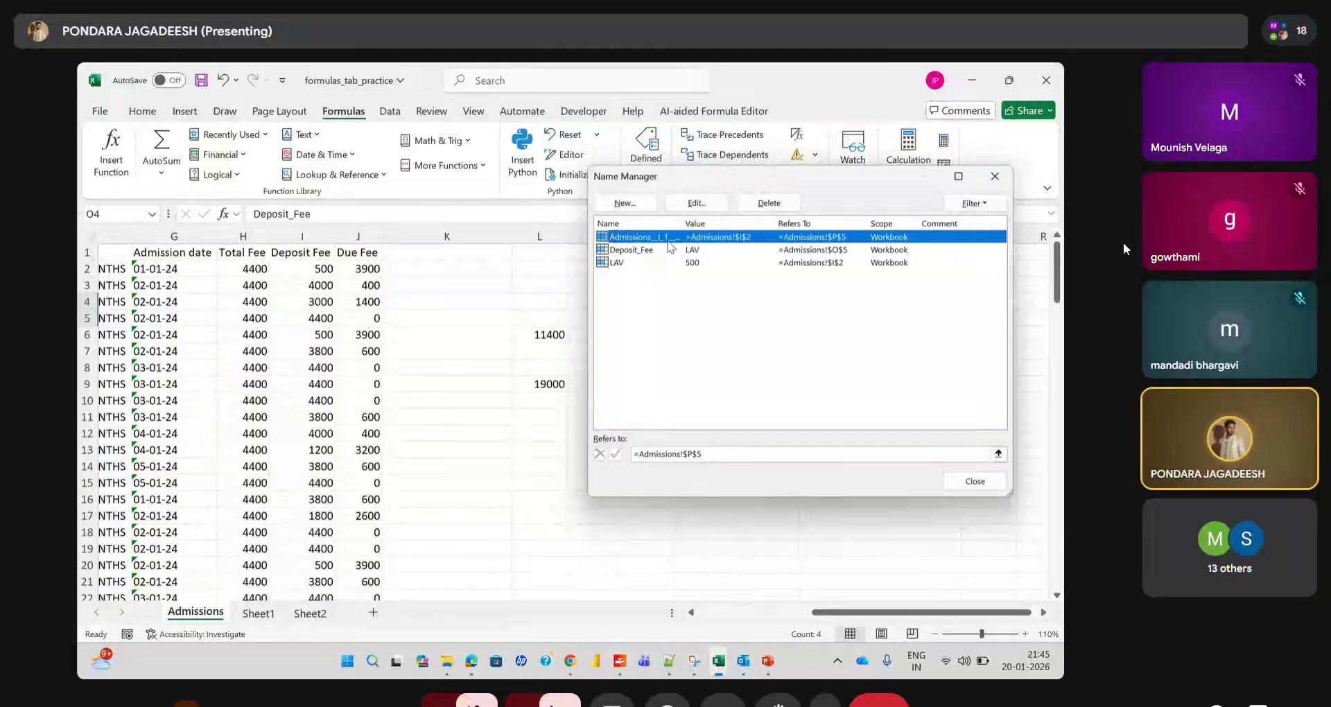
left_click(768, 202)
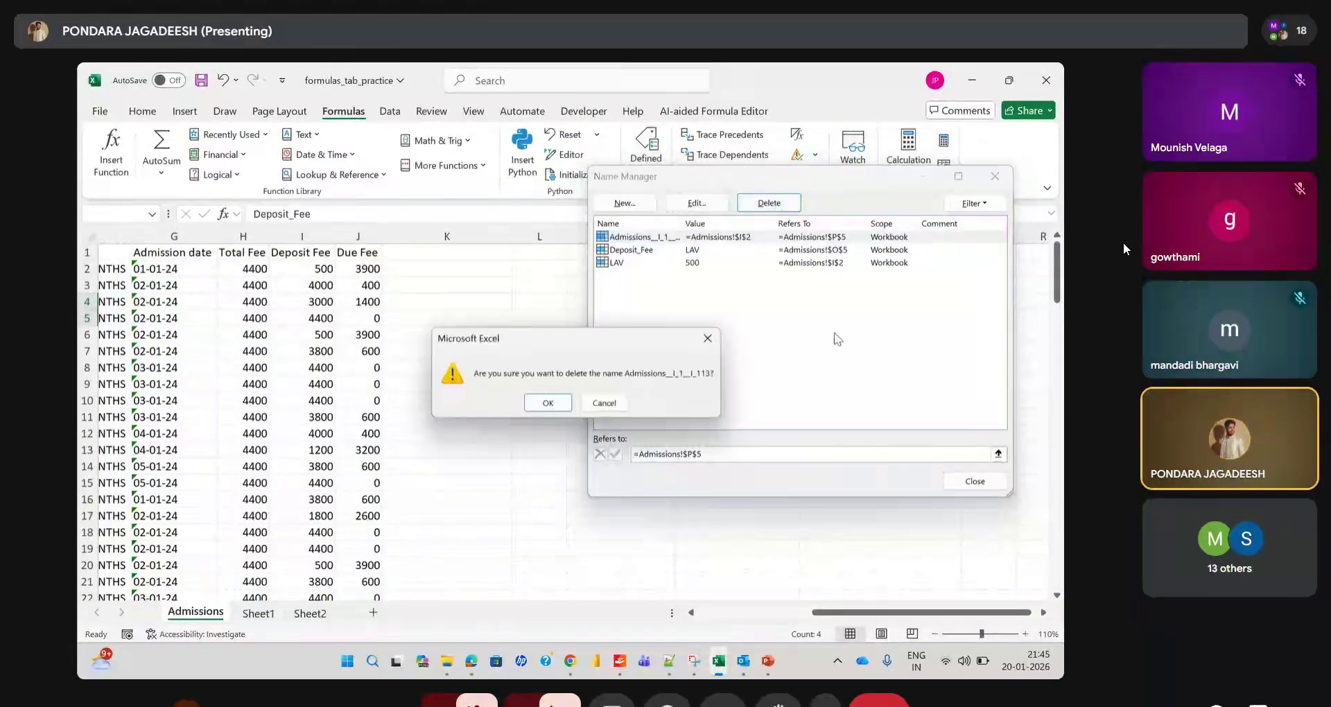
left_click(559, 402)
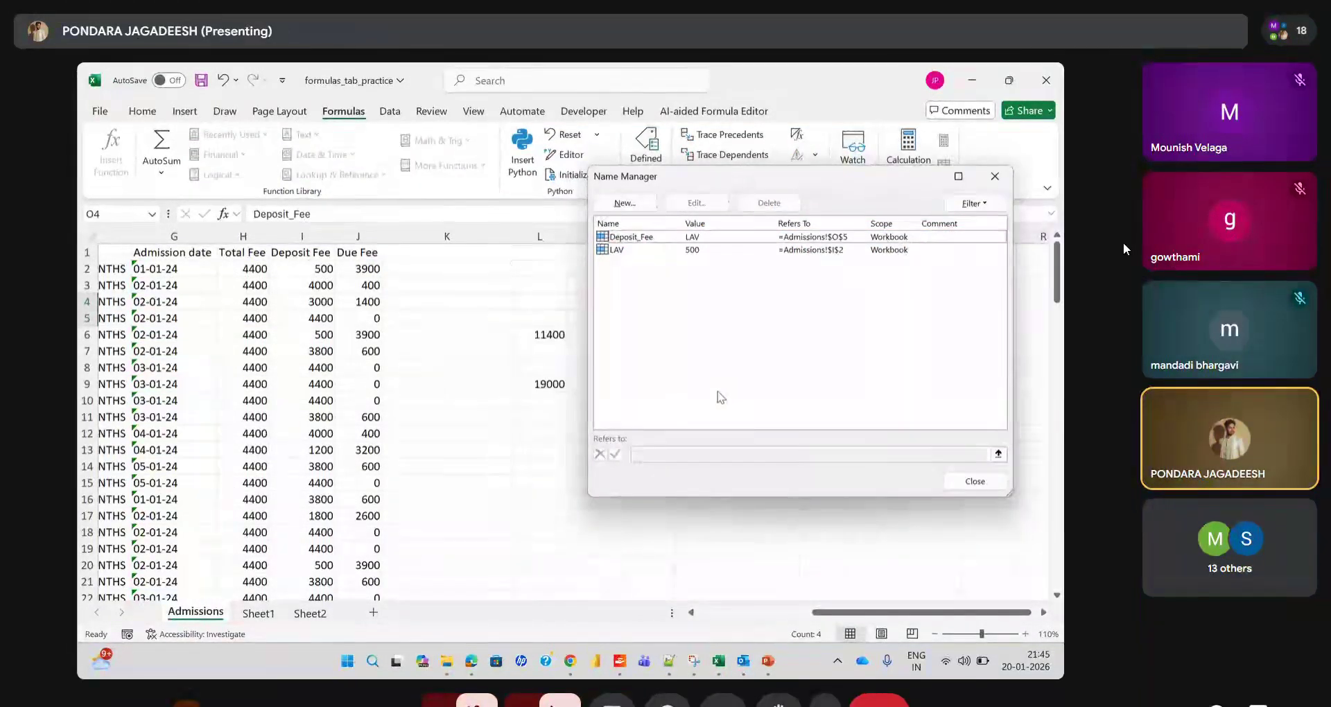
left_click(995, 176)
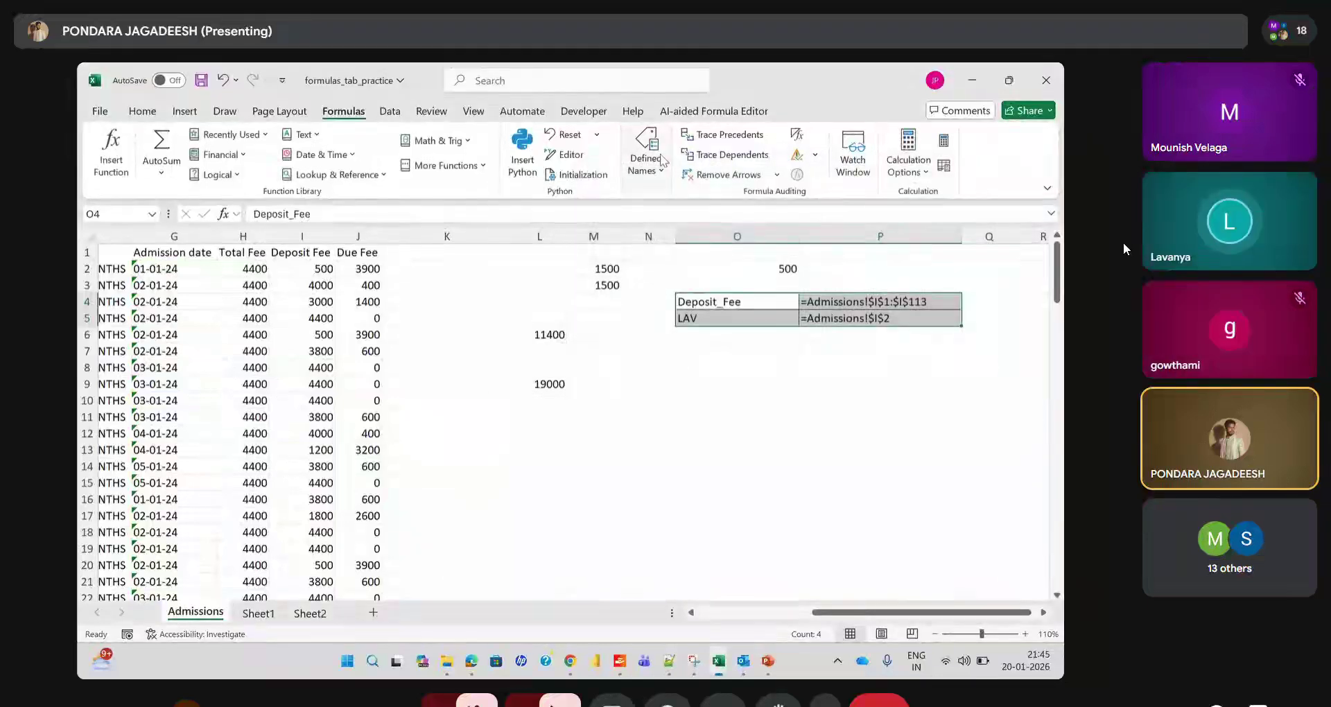
Create names from the selection O4:P5 again, using its top row and excluding the left column
left_click(660, 166)
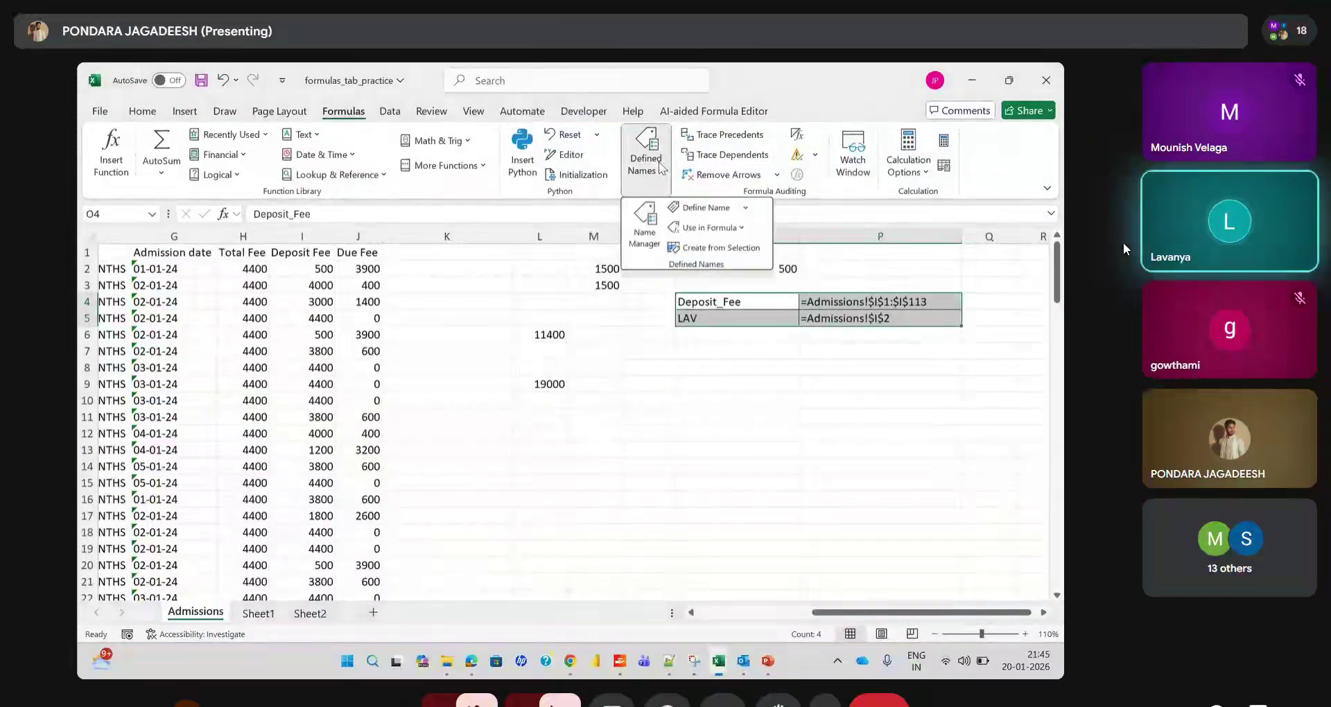
left_click(709, 254)
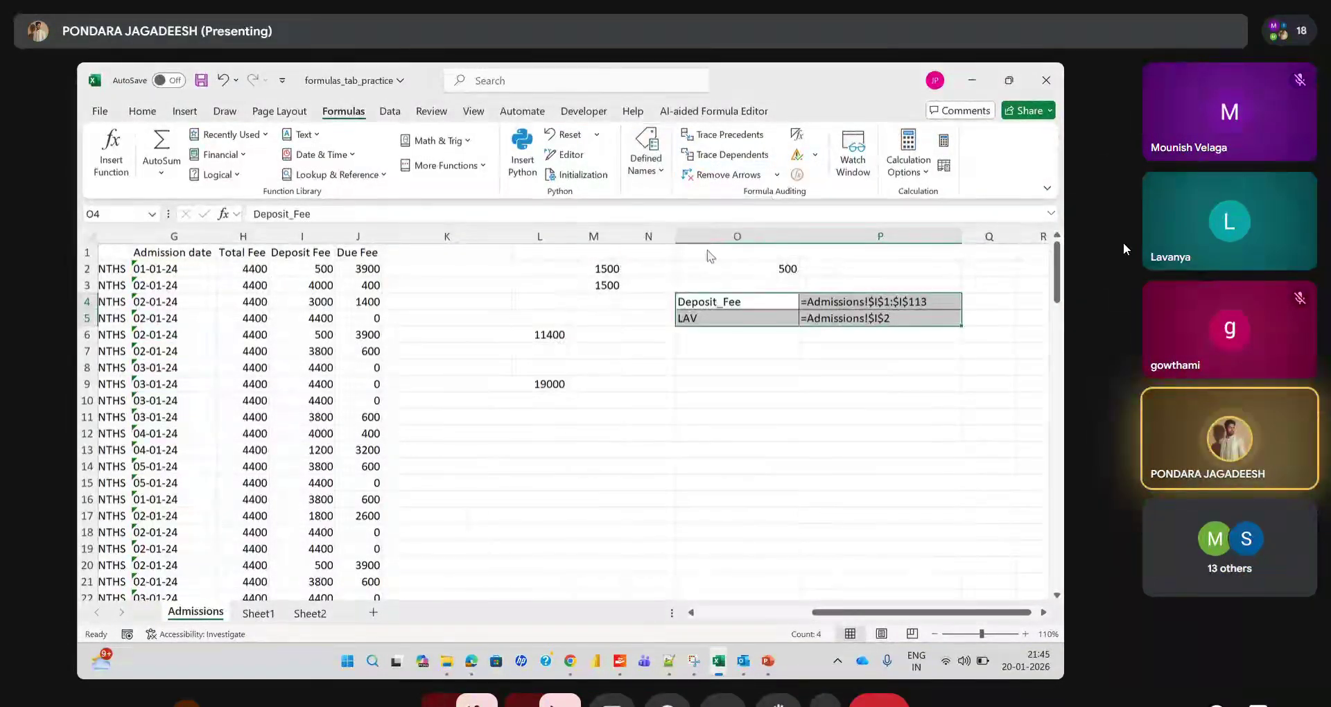
left_click(732, 326)
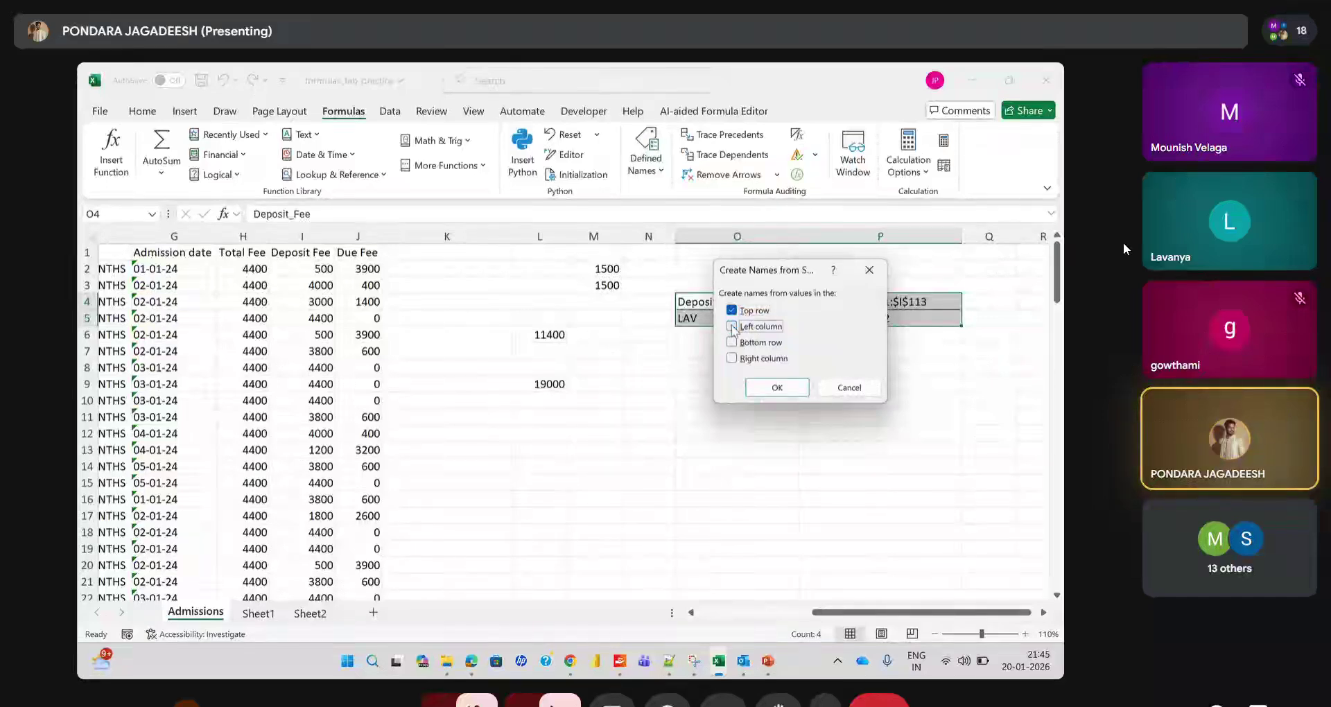
left_click(776, 388)
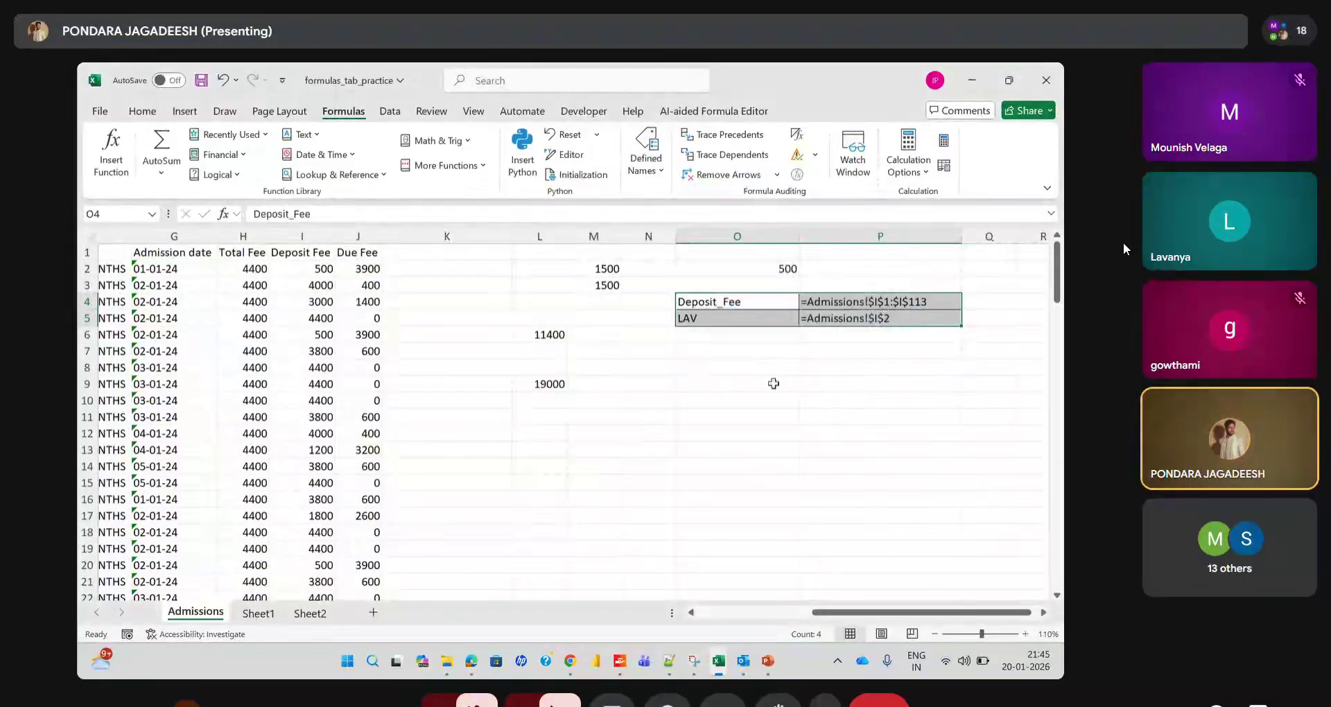
left_click(654, 179)
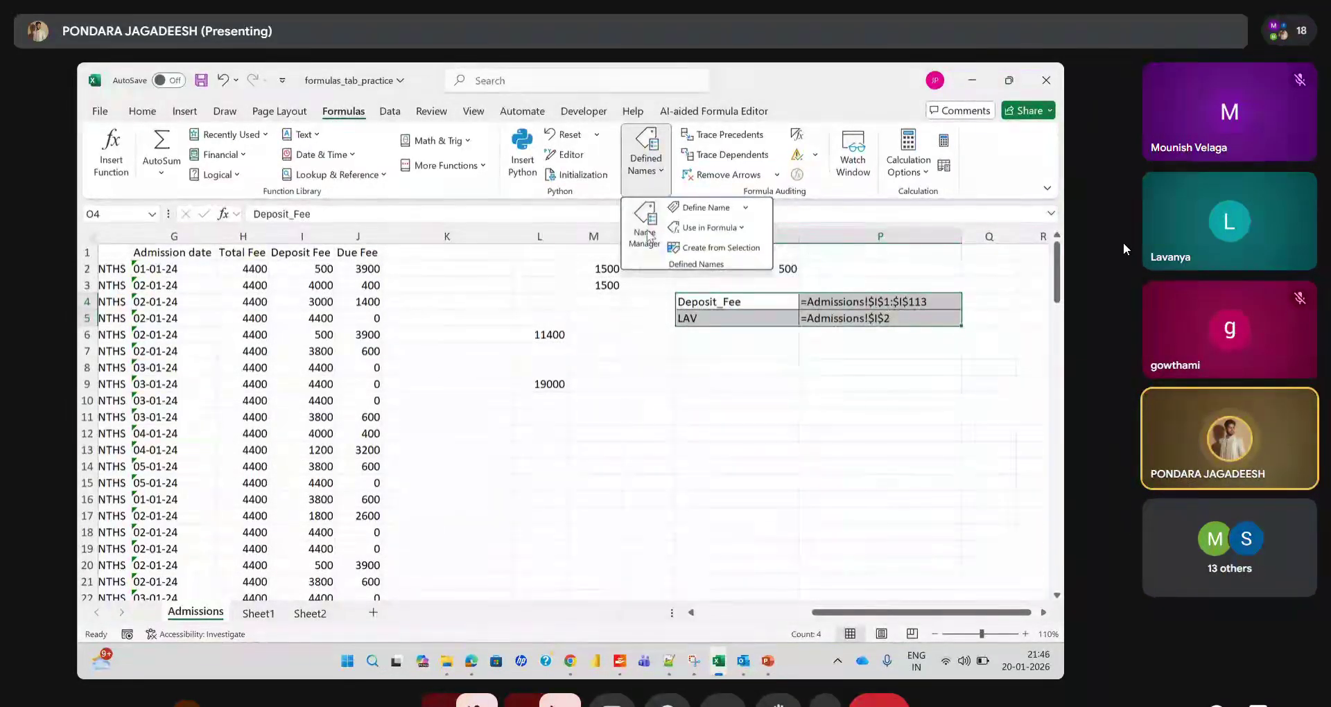
left_click(705, 207)
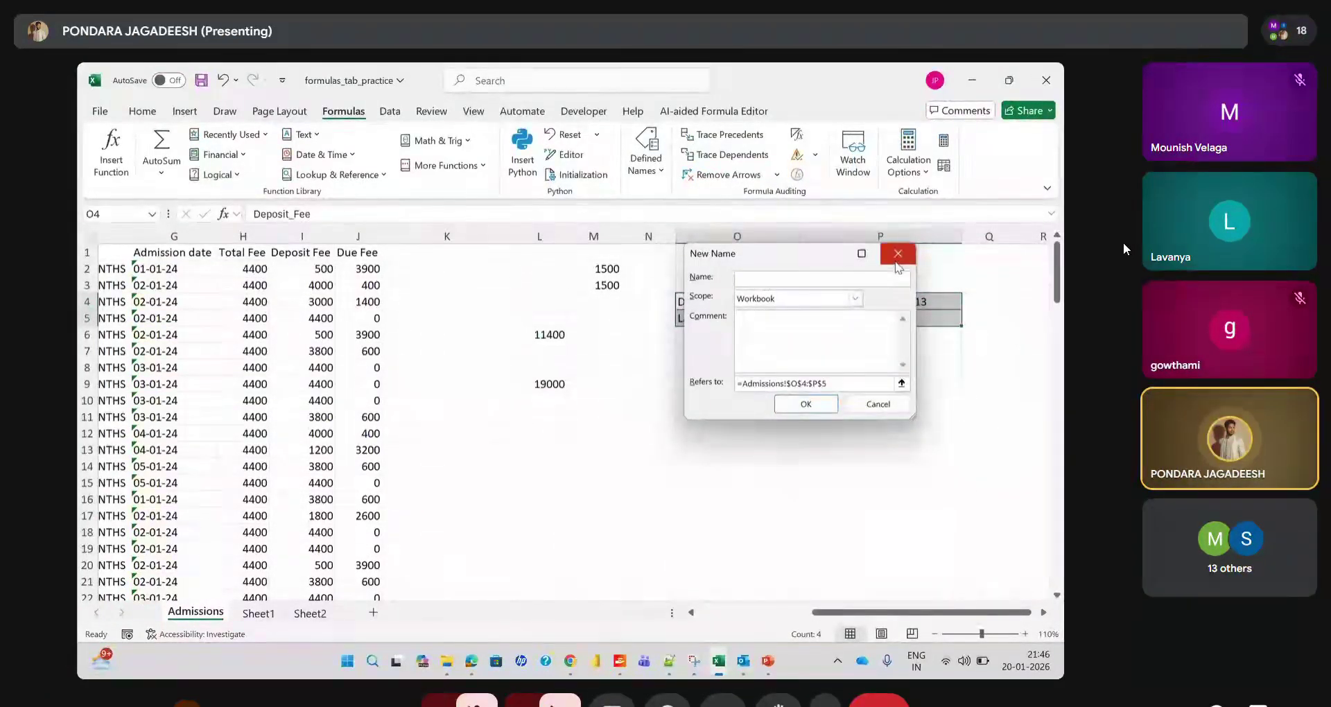
left_click(898, 253)
Select the Deposit Fee column from its header in I1 through I113 on the Admissions sheet
left_click(764, 336)
scroll(764, 337, "left", 1)
scroll(764, 337, "left", 1)
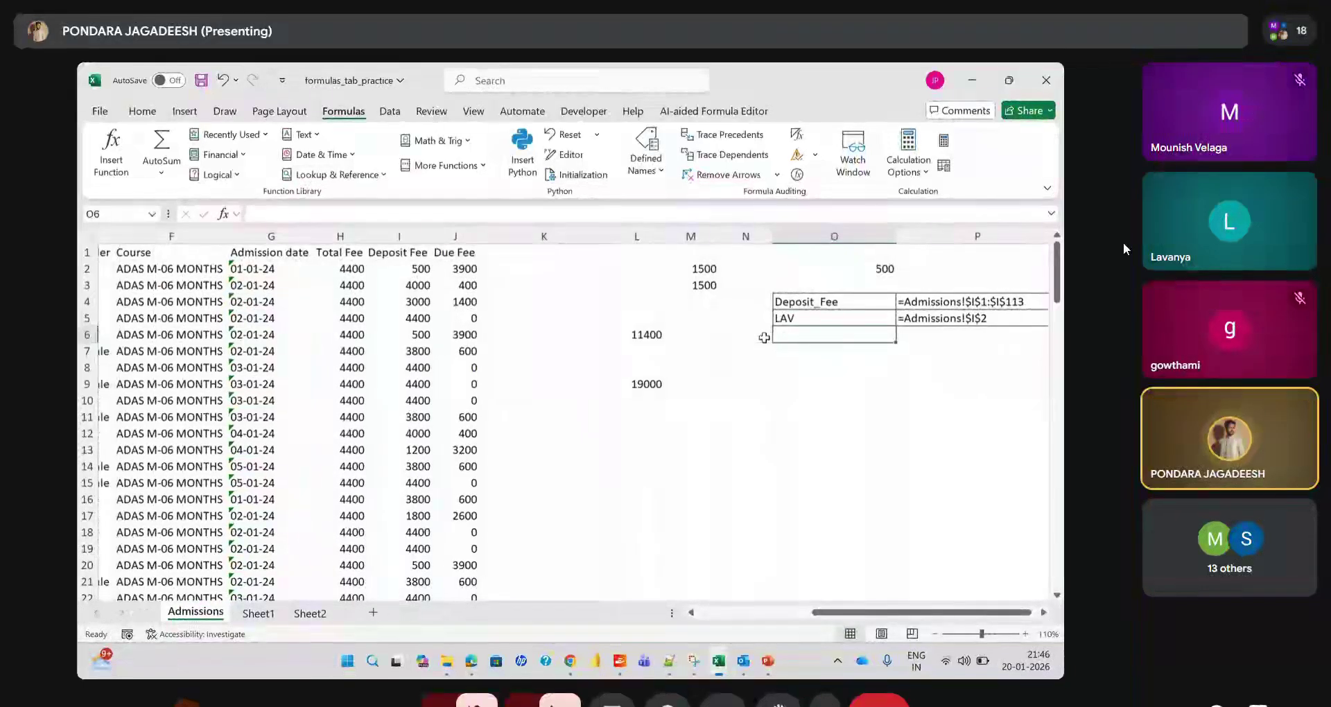
left_click(414, 252)
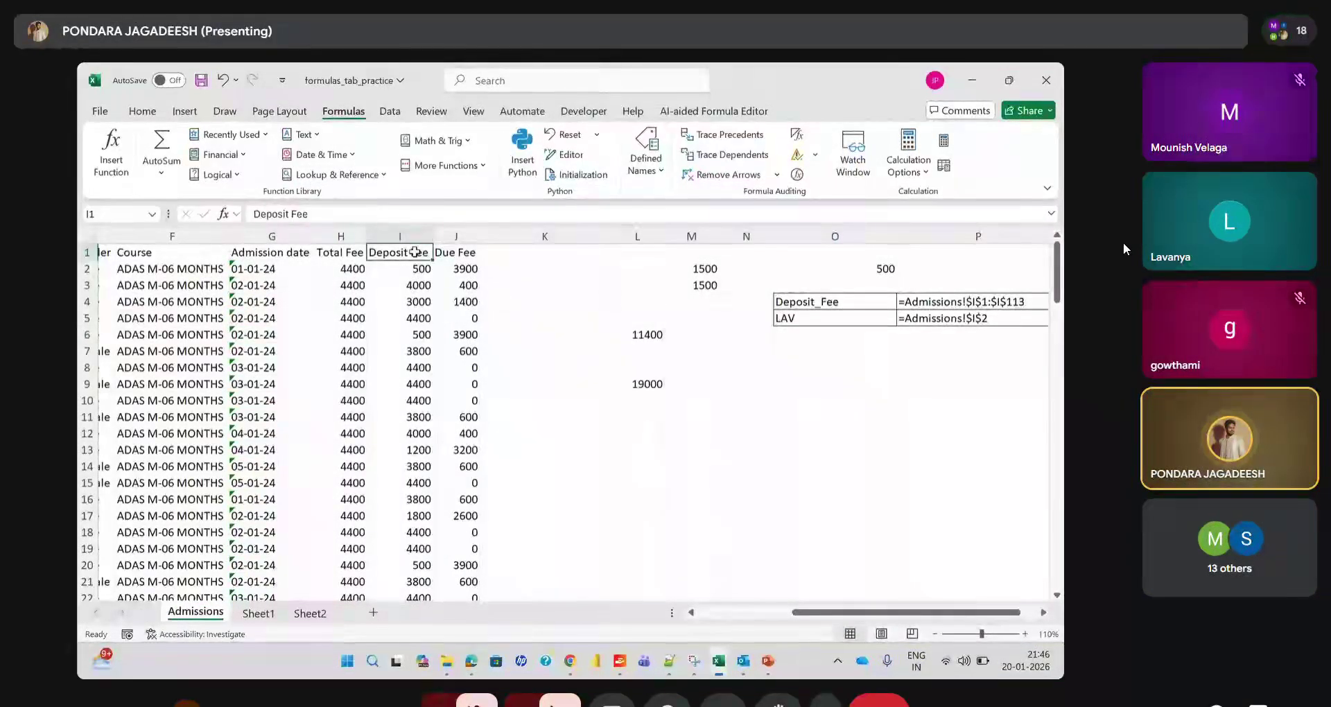
key("ctrl+shift+Down")
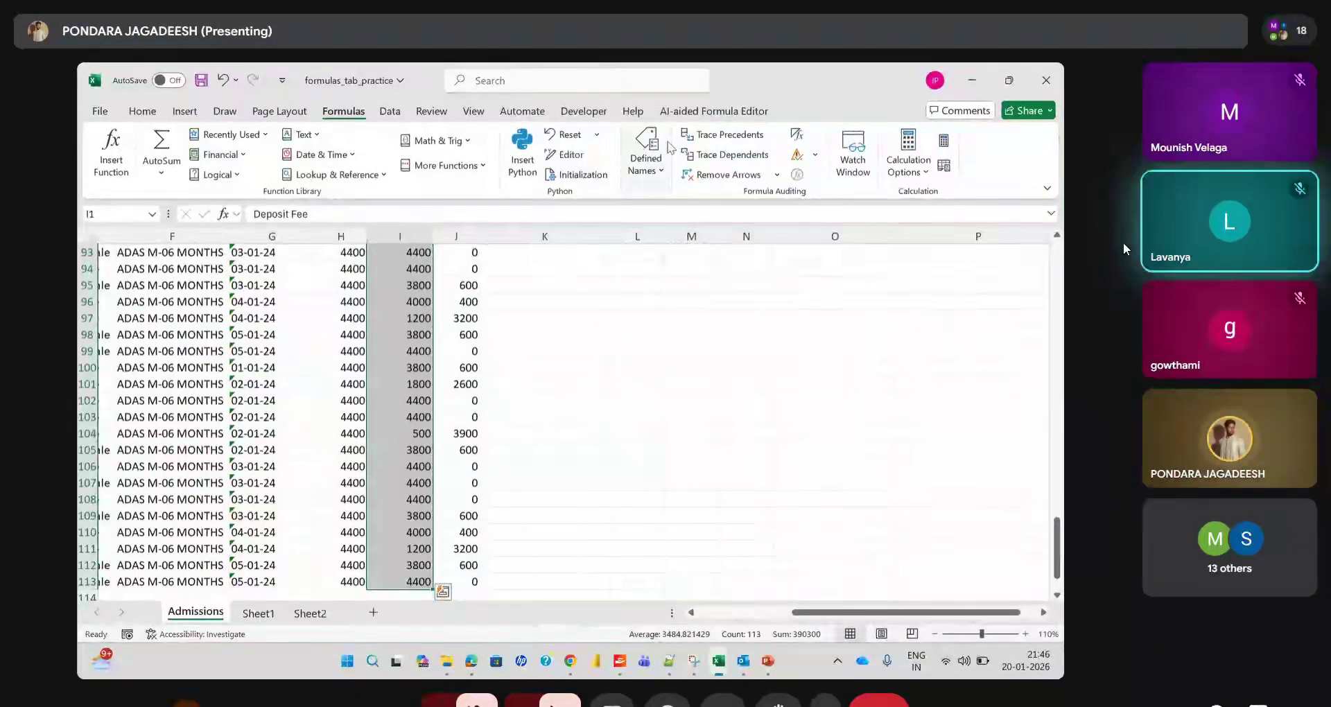
left_click(664, 157)
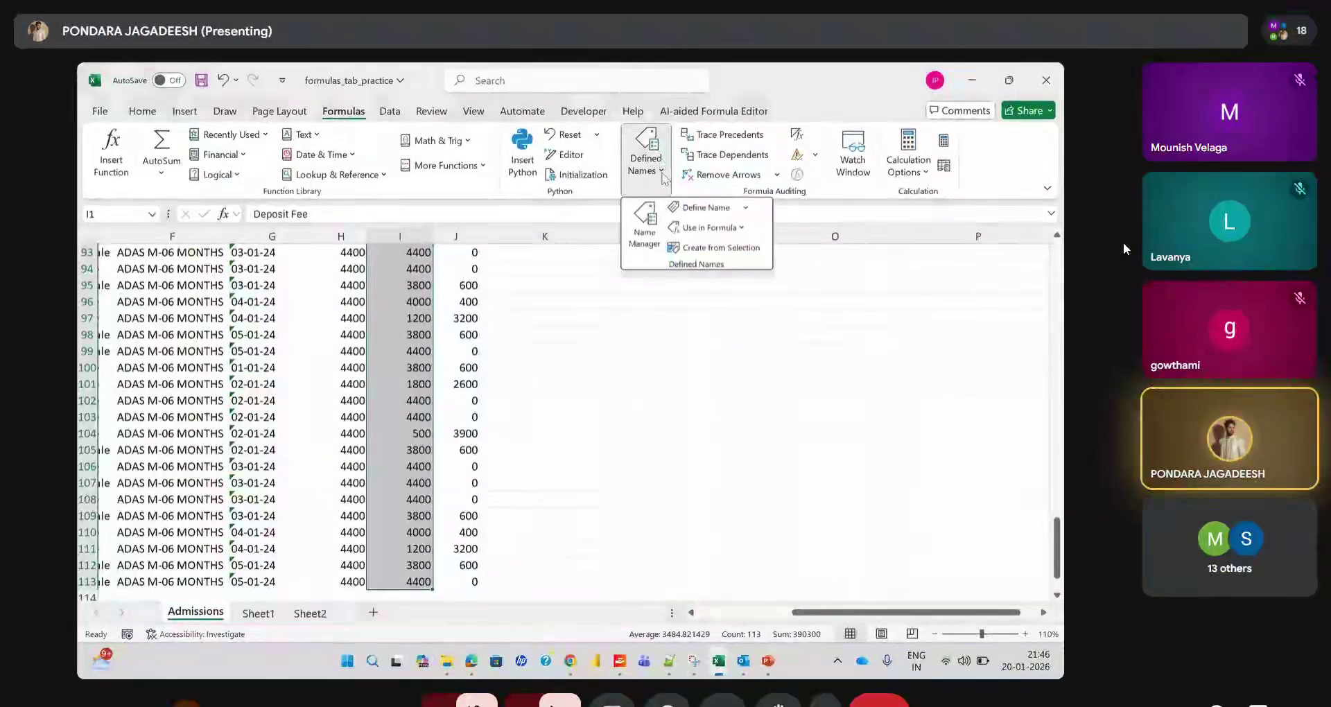
left_click(693, 208)
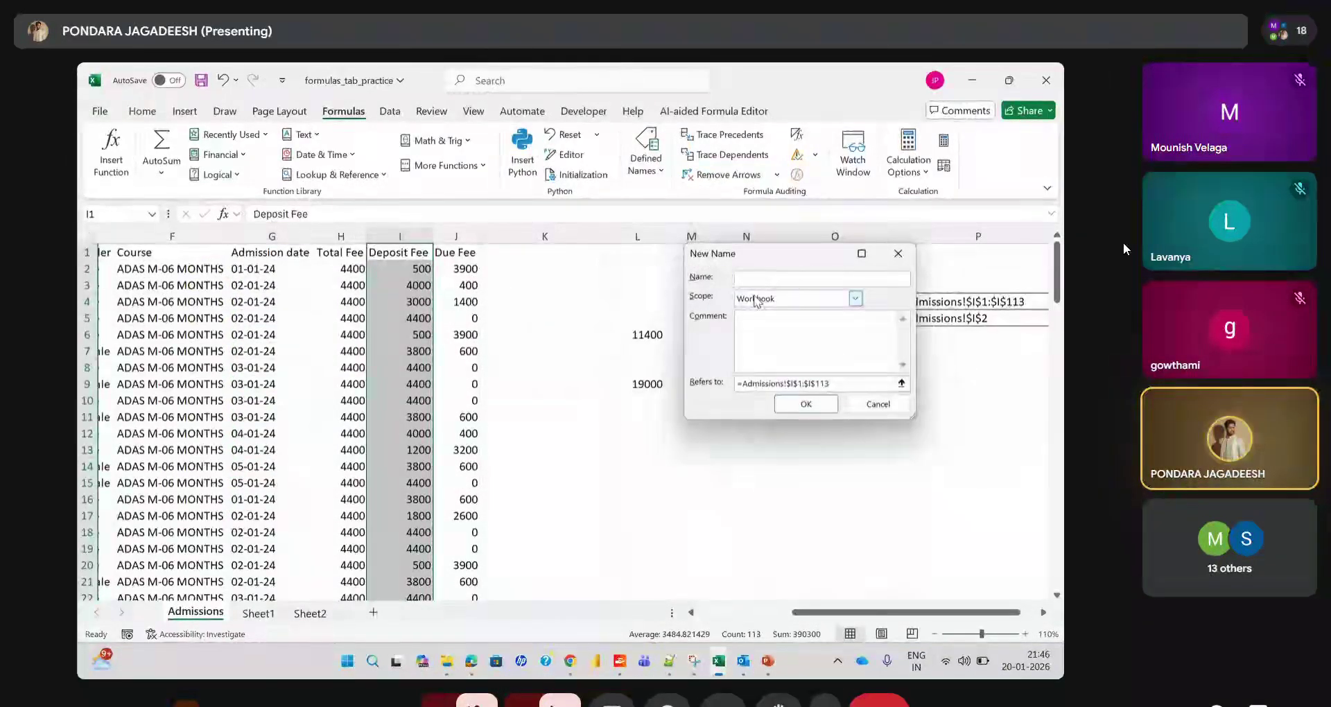
left_click(897, 253)
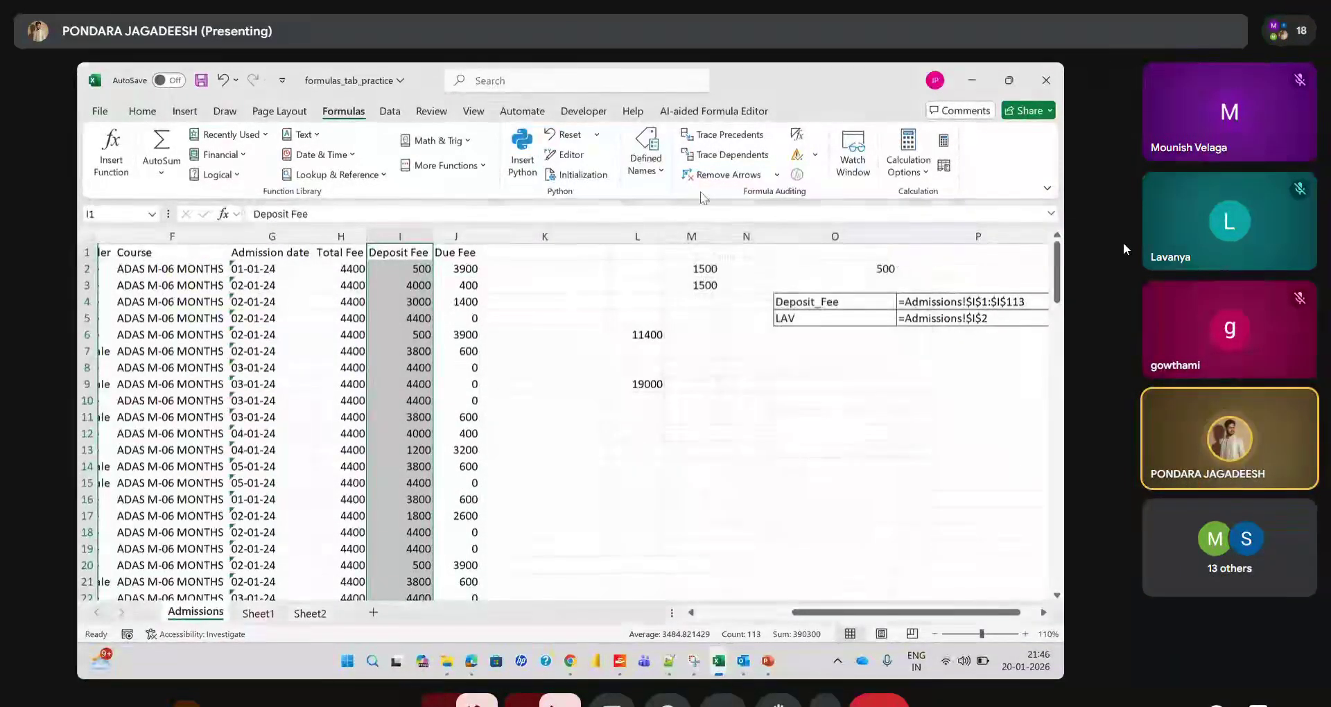
Create a name for the selected Deposit Fee column from its top row, replacing the existing Deposit_Fee definition
left_click(646, 151)
left_click(717, 253)
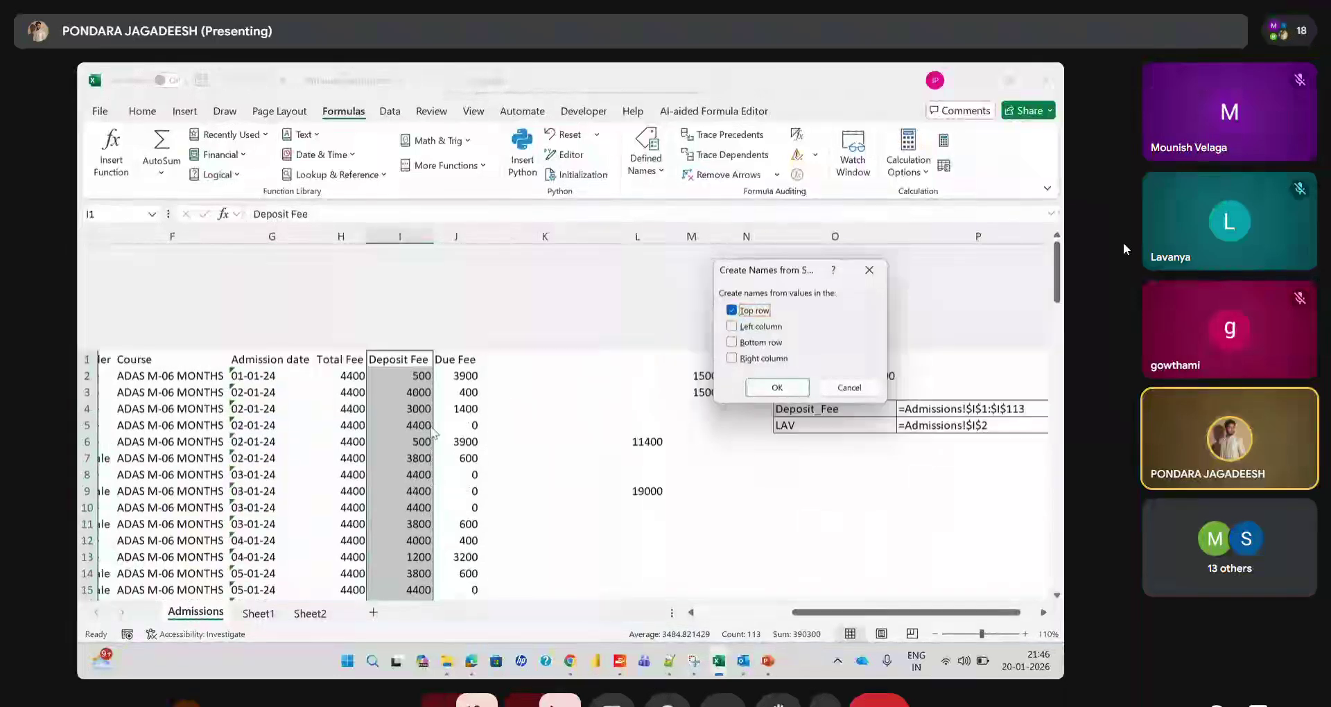
left_click(776, 386)
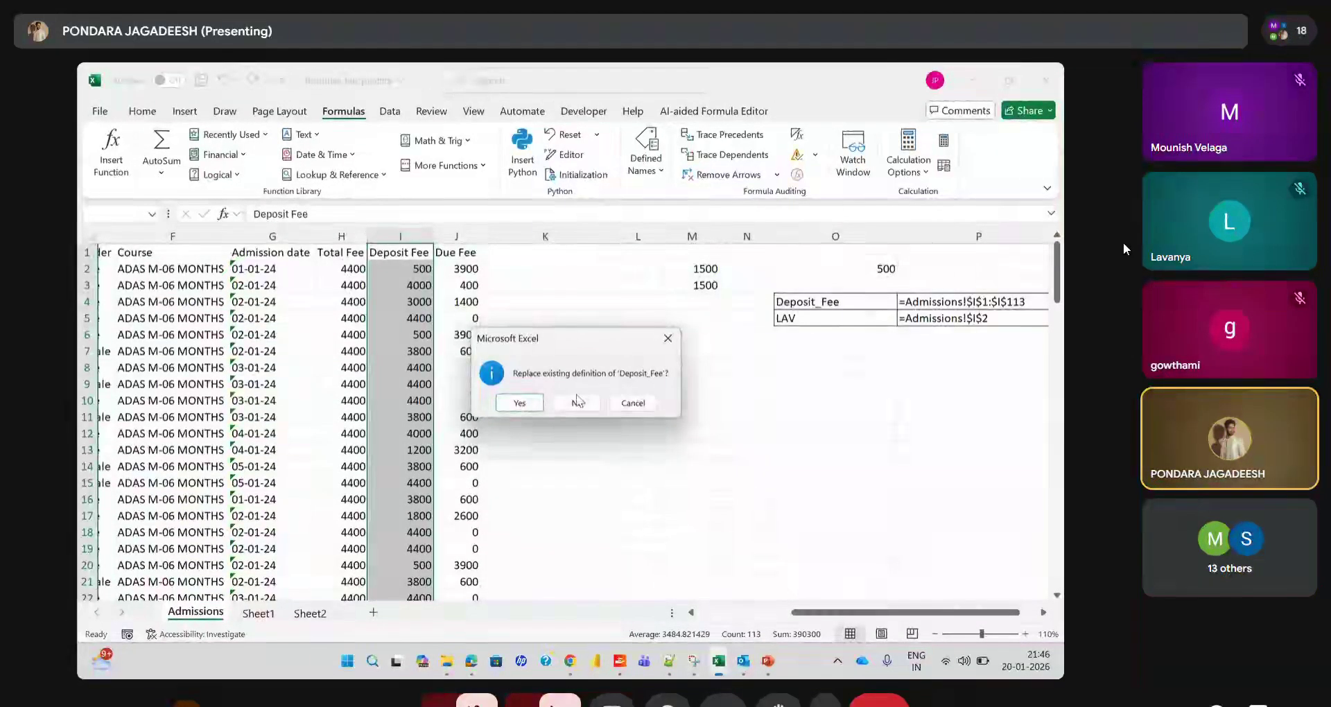
left_click(519, 402)
Delete the Admissions__I_1__I_113 name that refers to P5 in the Name Manager and close it
left_click(663, 184)
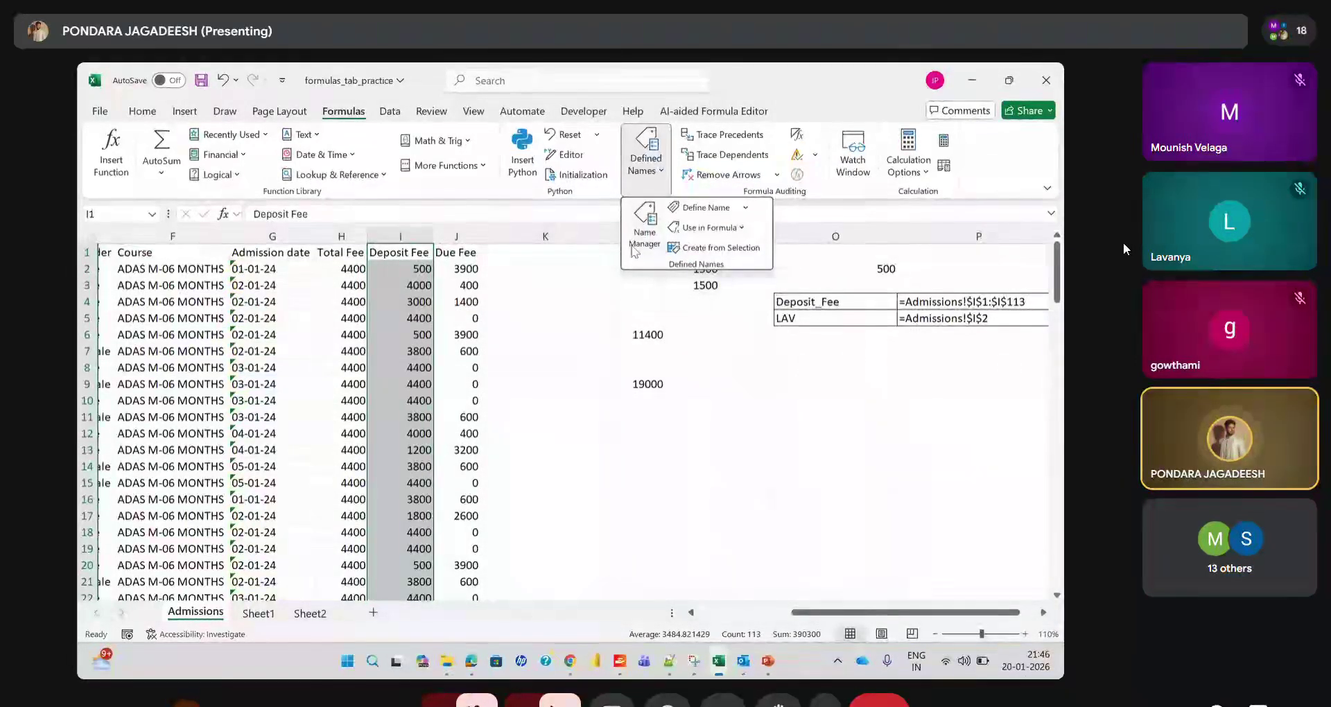
left_click(632, 251)
left_click(639, 262)
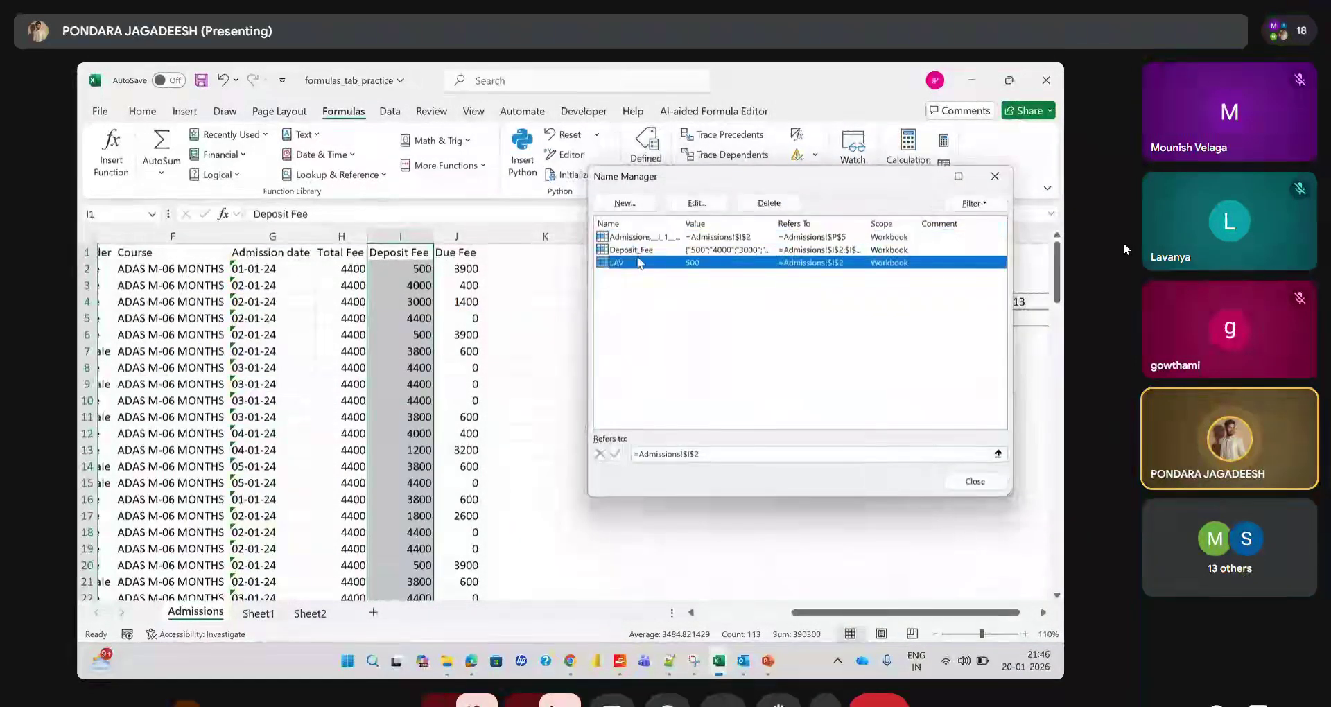
left_click(670, 238)
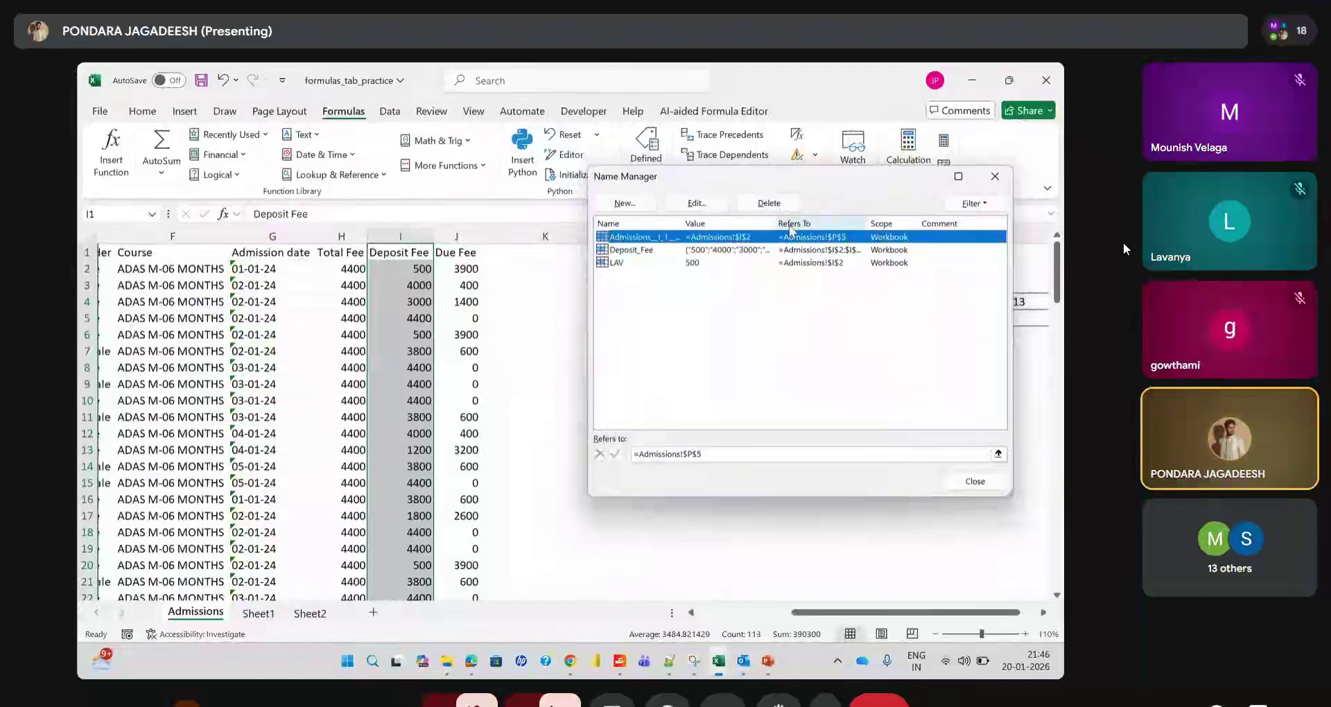
left_click(769, 202)
left_click(548, 402)
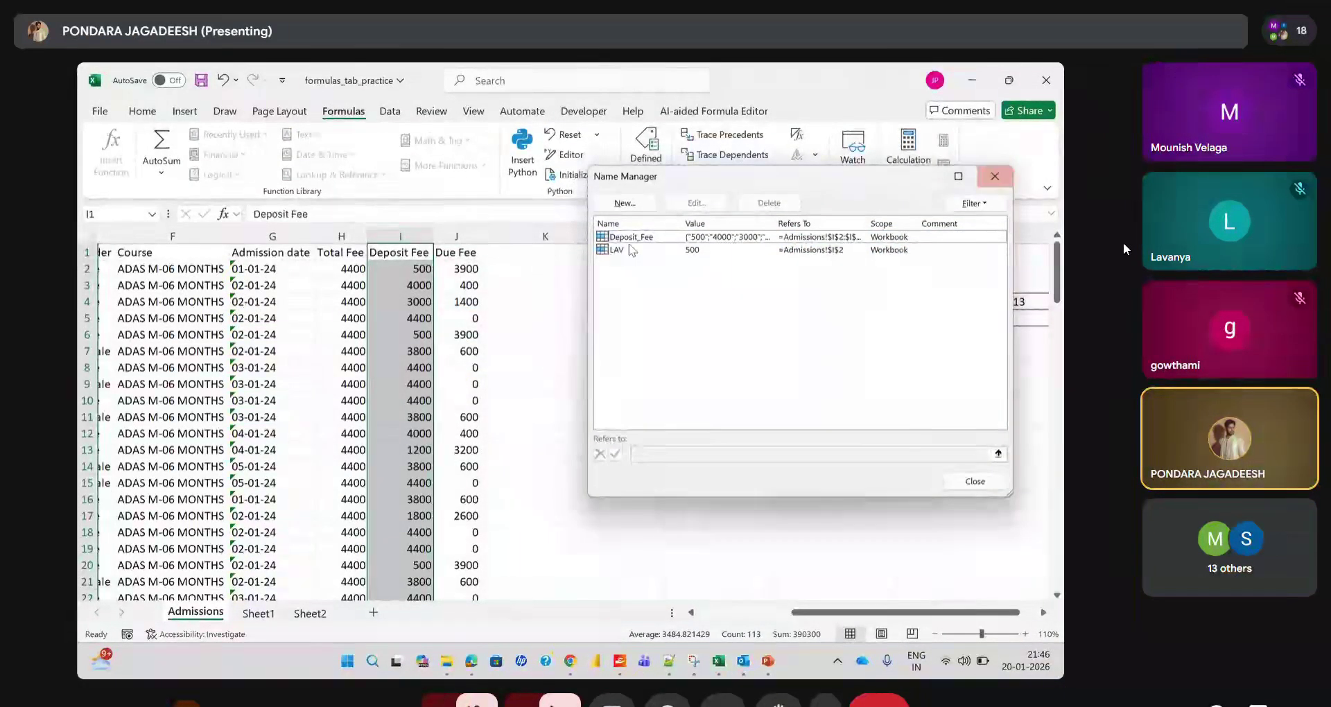
left_click(994, 176)
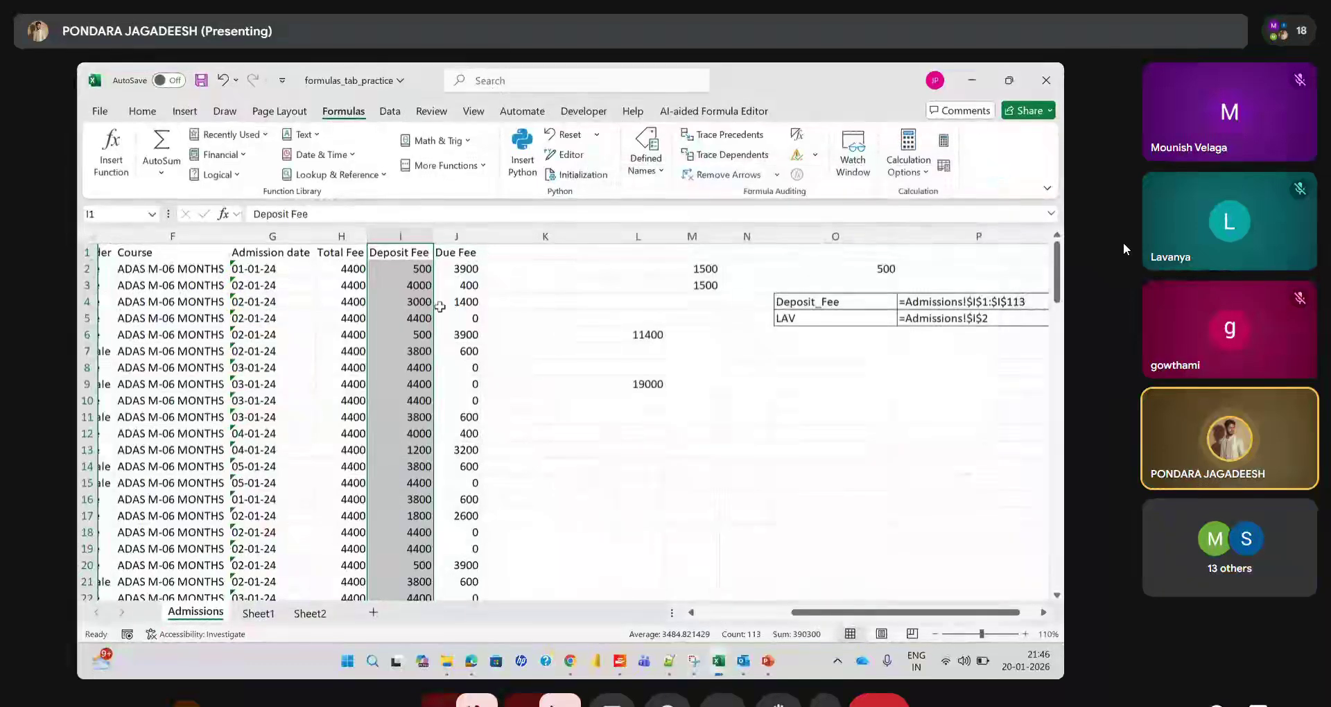
Select the Due Fee column from its header in J1 through J113, discarding the accidental move of cell contents
left_click_drag(440, 307, 463, 262)
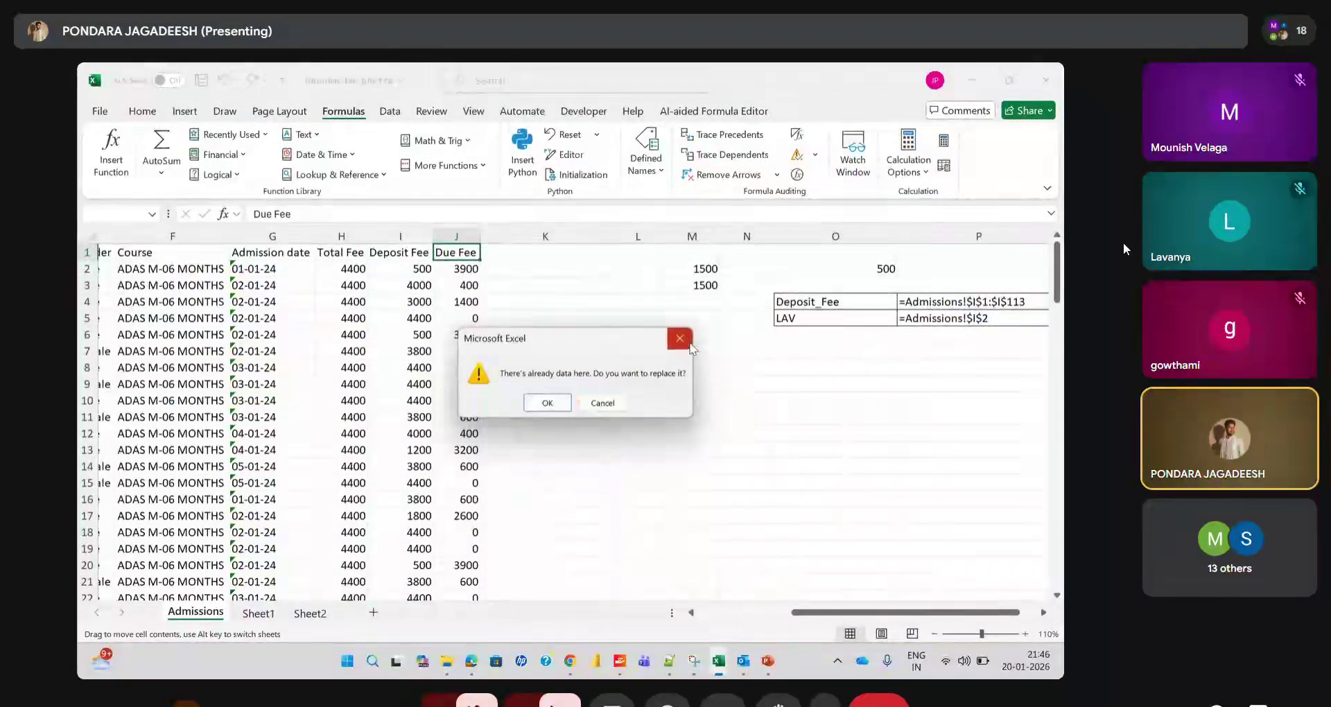
left_click(680, 339)
left_click(463, 265)
left_click(454, 254)
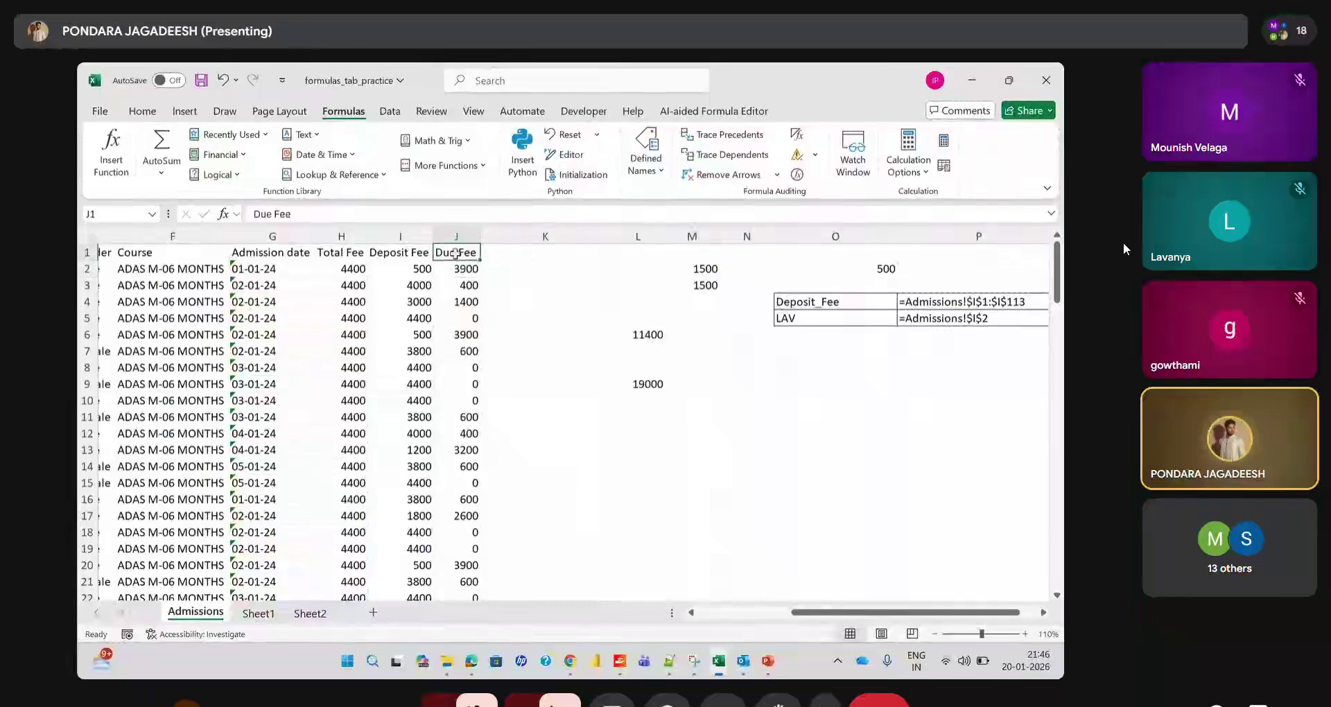
key("ctrl+shift+Down")
left_click(662, 171)
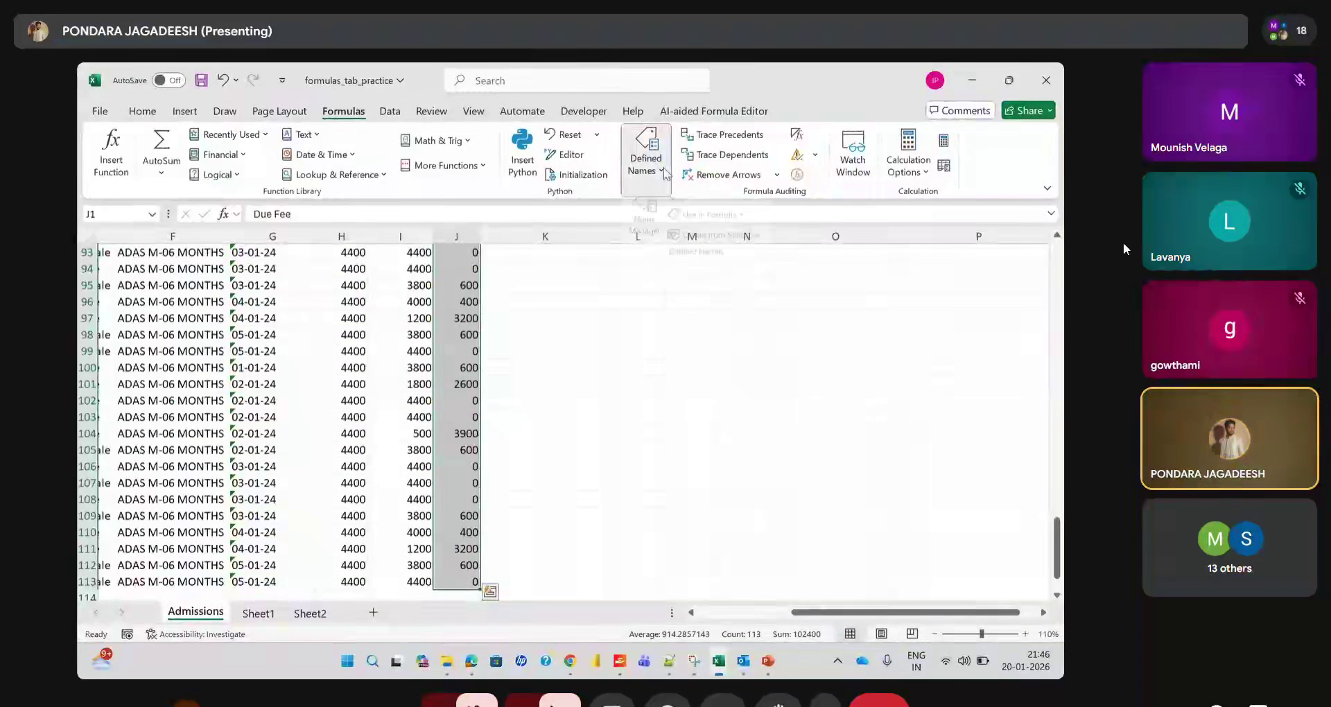
left_click(704, 207)
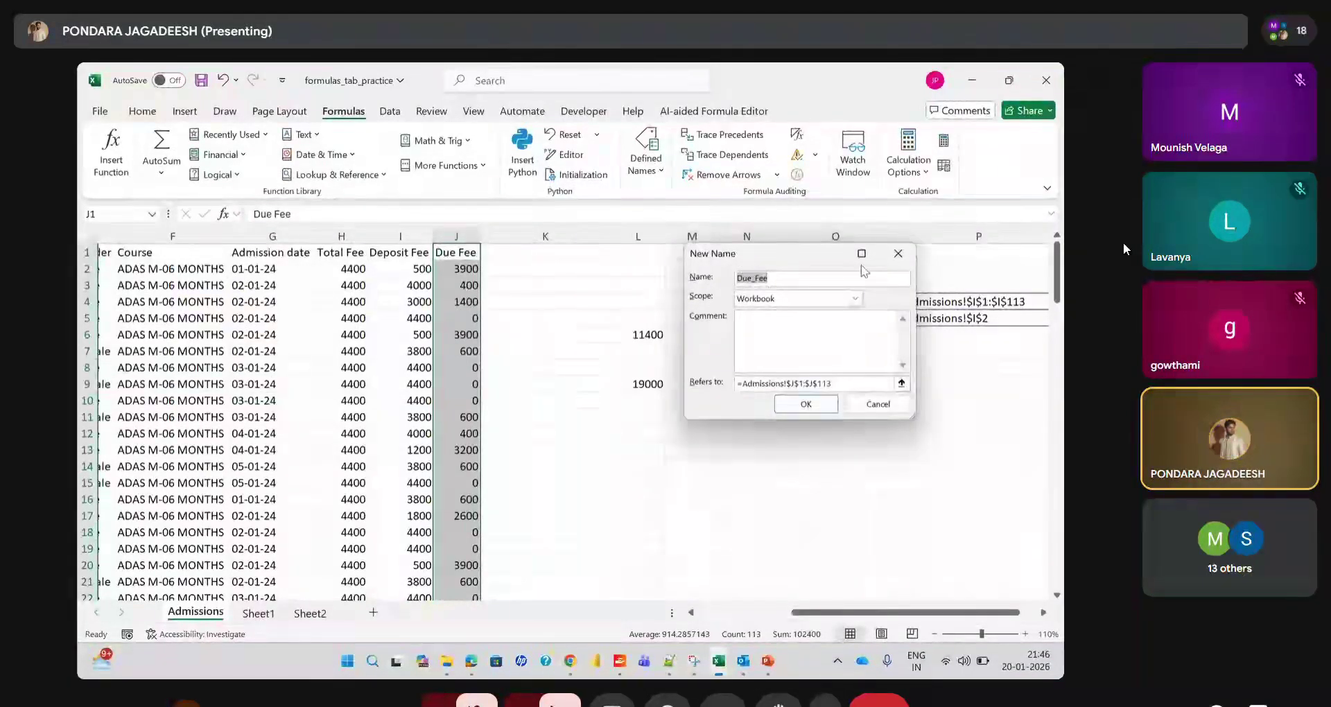
left_click(896, 255)
Try to create a name for the selected Due Fee column from its top row
left_click(647, 164)
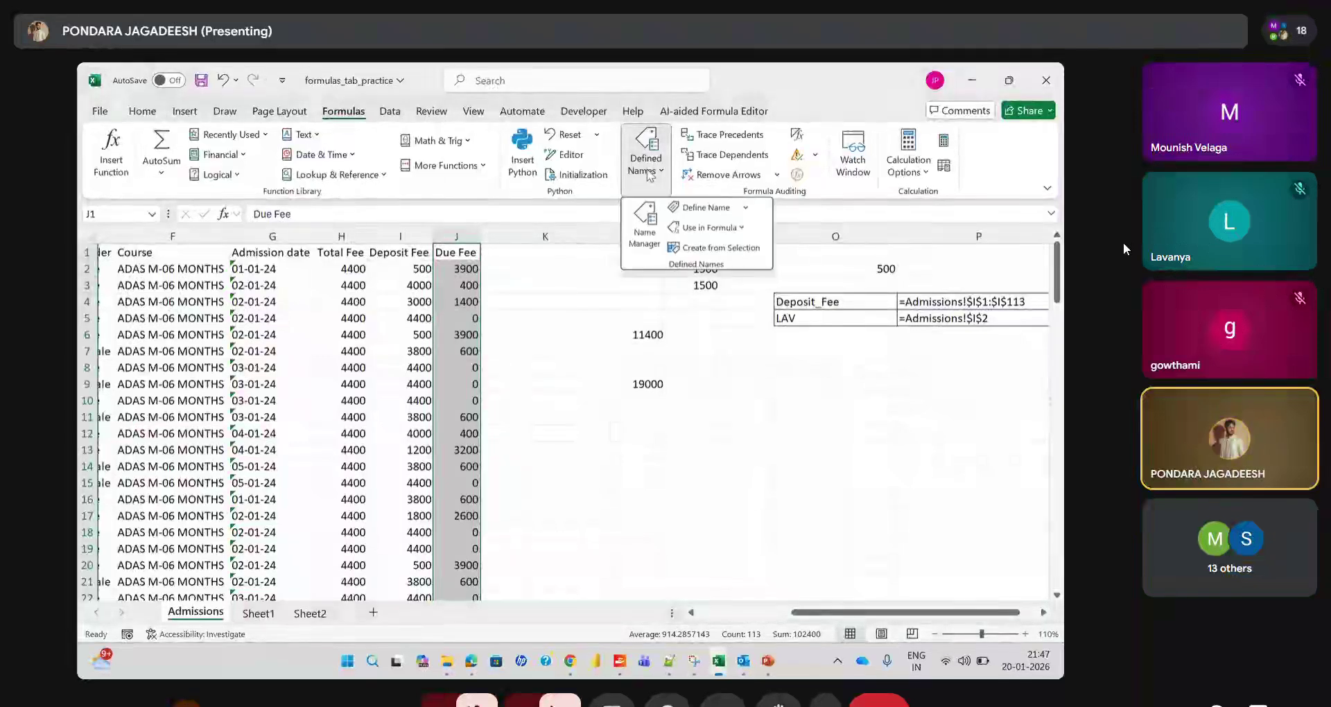
left_click(714, 248)
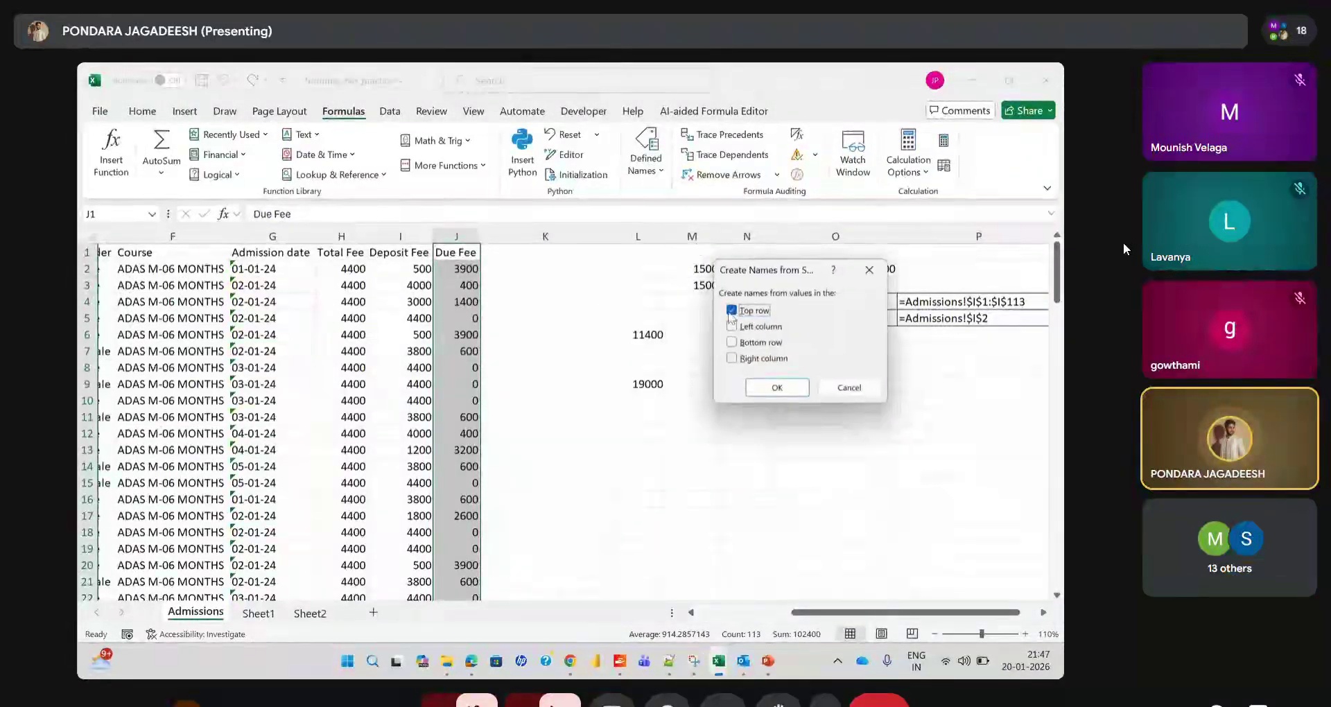
left_click(776, 389)
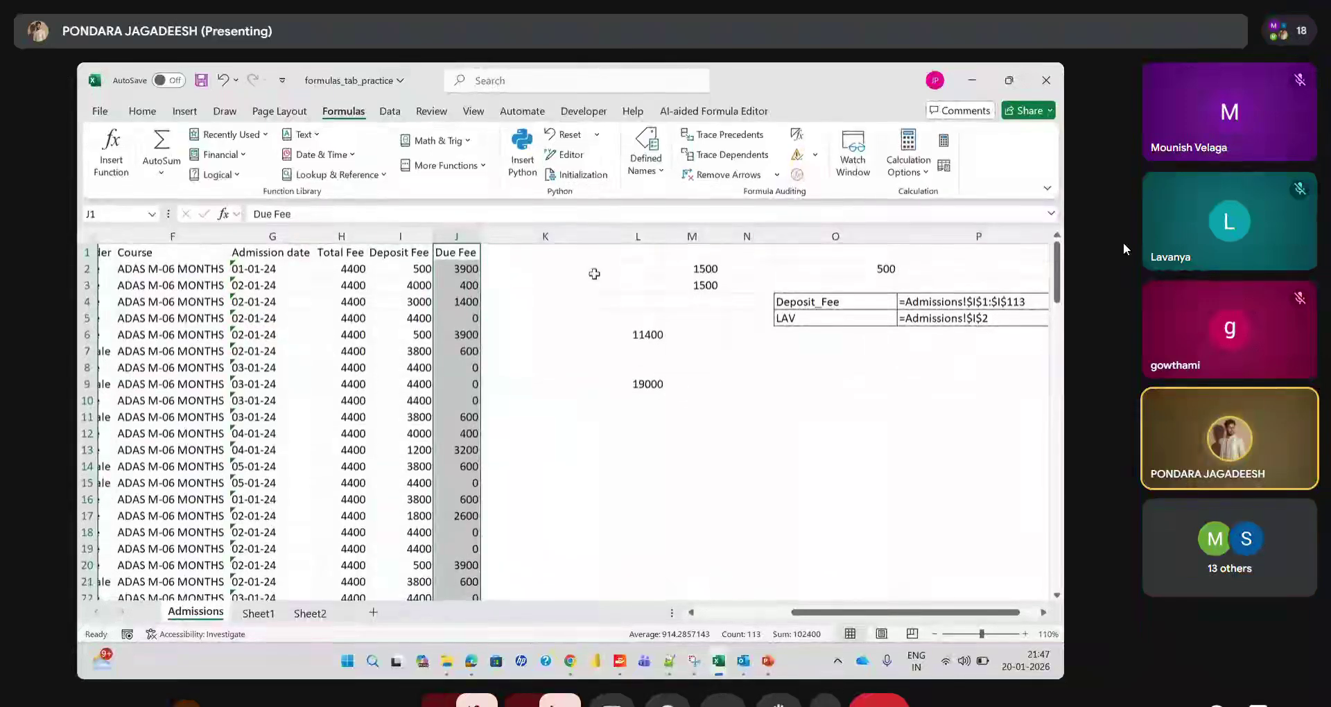
Check the Name Manager for a Due Fee name, view the New Name settings without saving, and close both dialogs
left_click(645, 166)
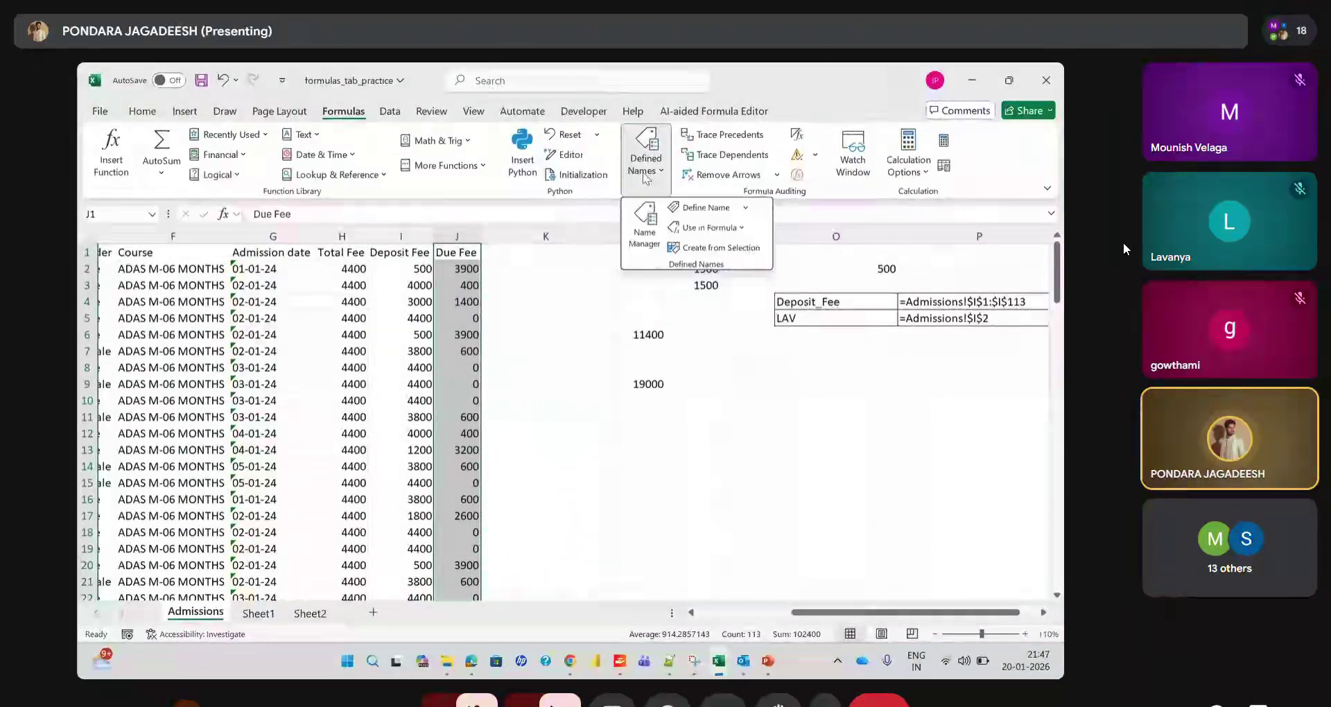
left_click(651, 239)
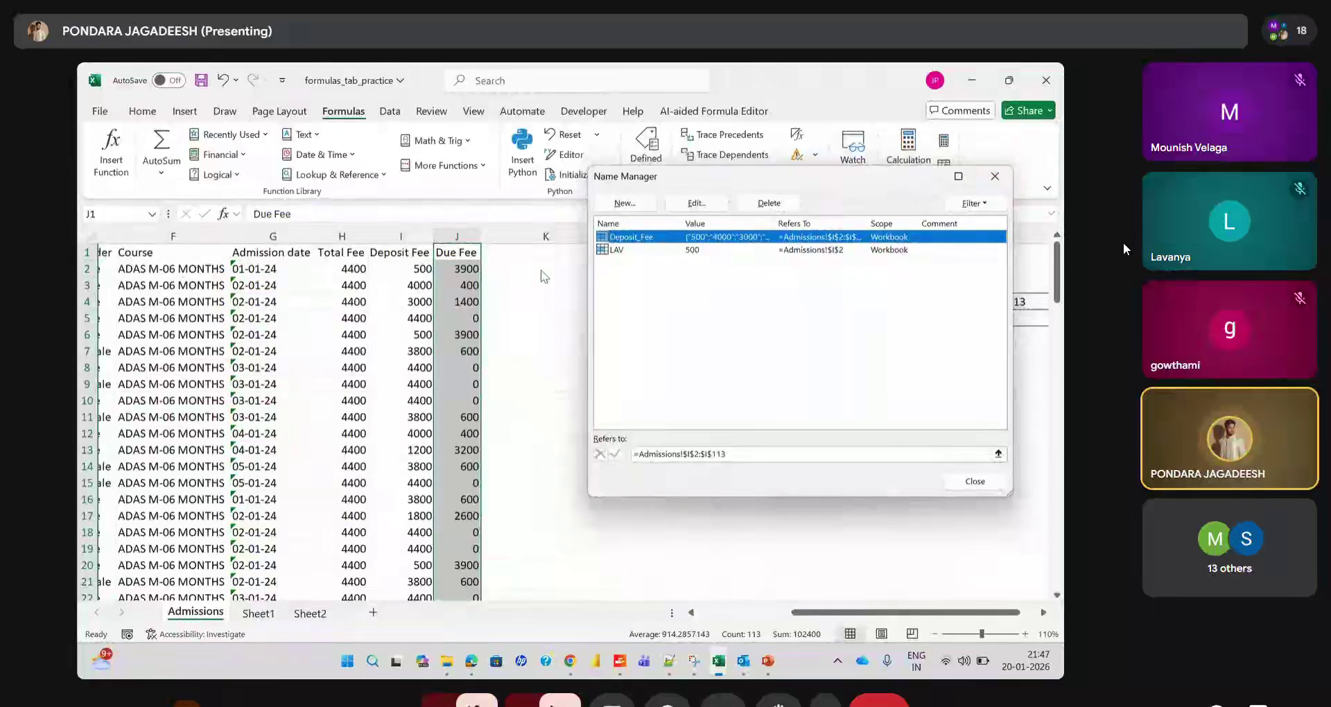
left_click(625, 203)
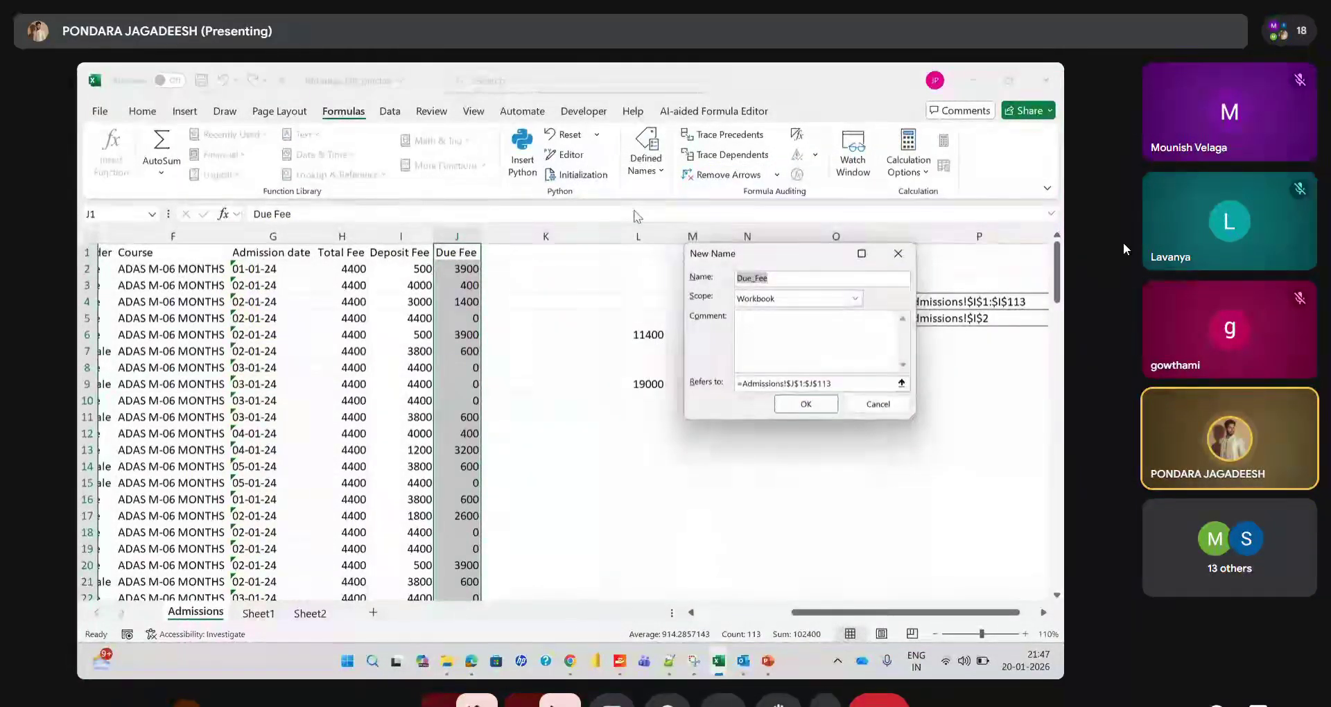
left_click(898, 257)
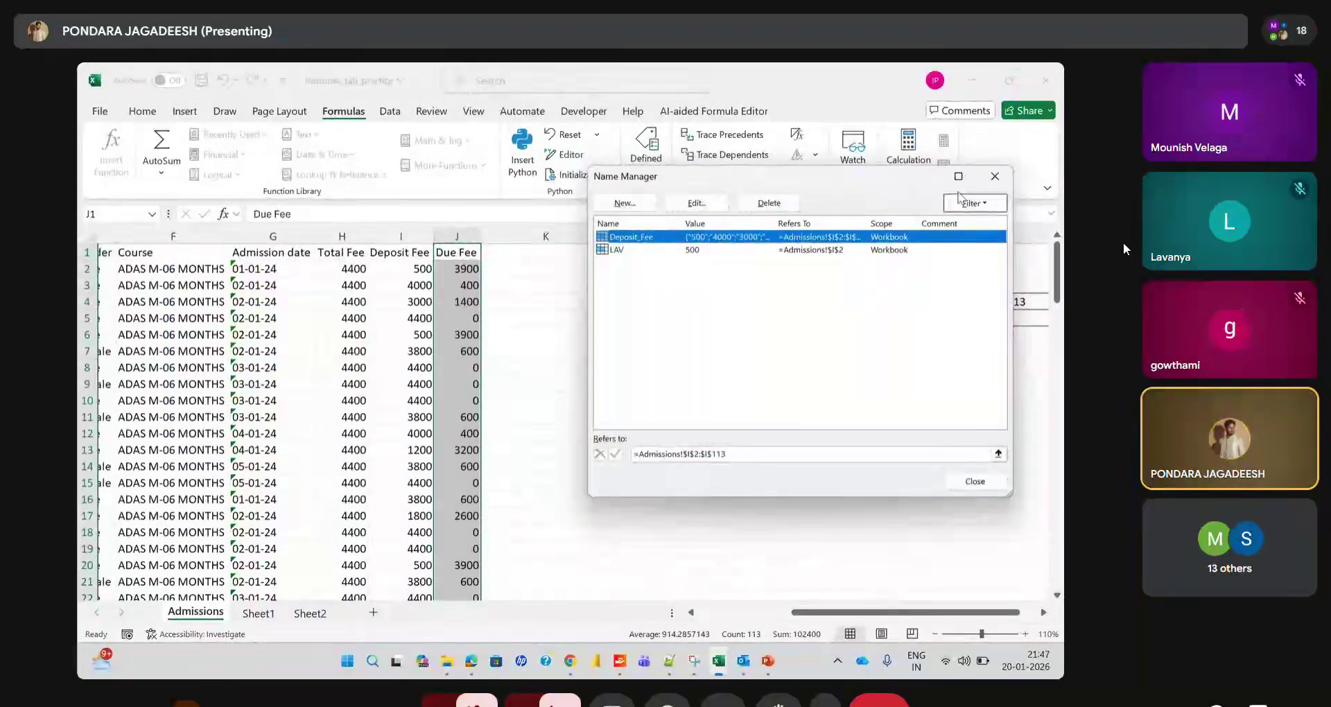
left_click(995, 176)
Repeat the attempt to create a name from the Due Fee selection two more times, toggling the top row option
left_click(669, 167)
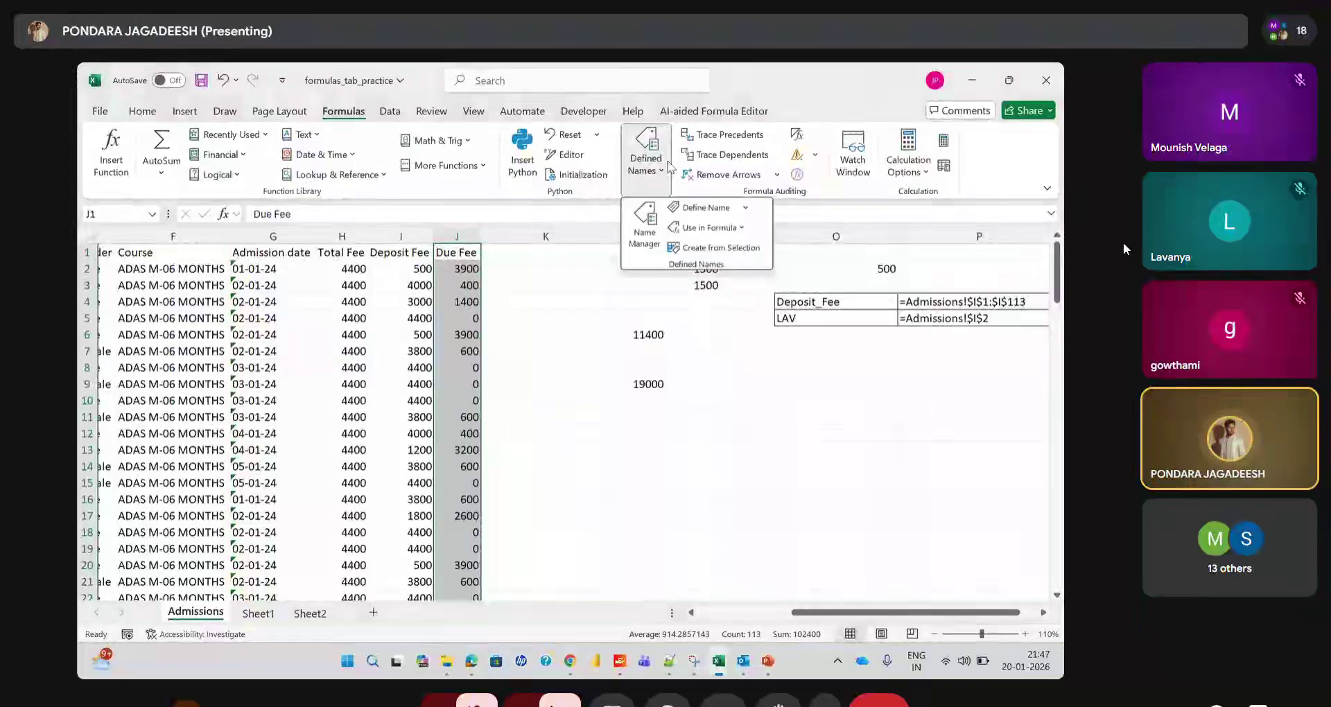
left_click(710, 269)
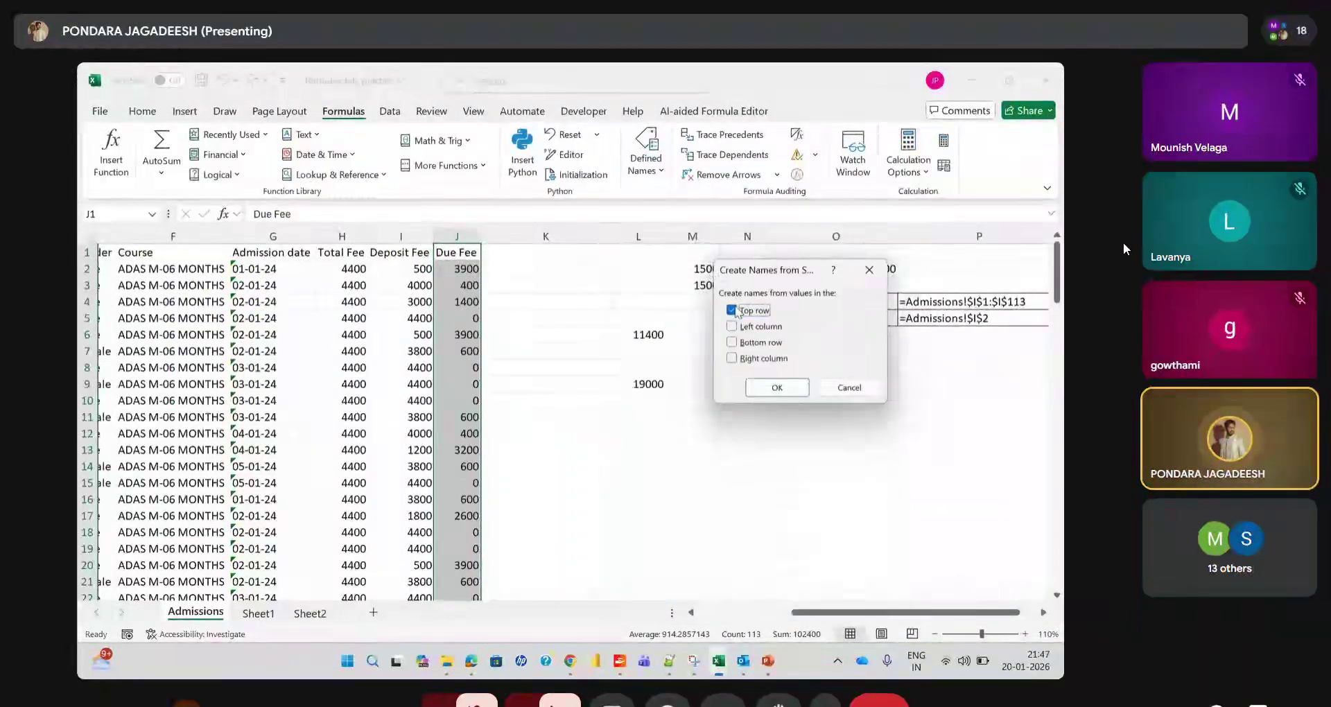
left_click(776, 387)
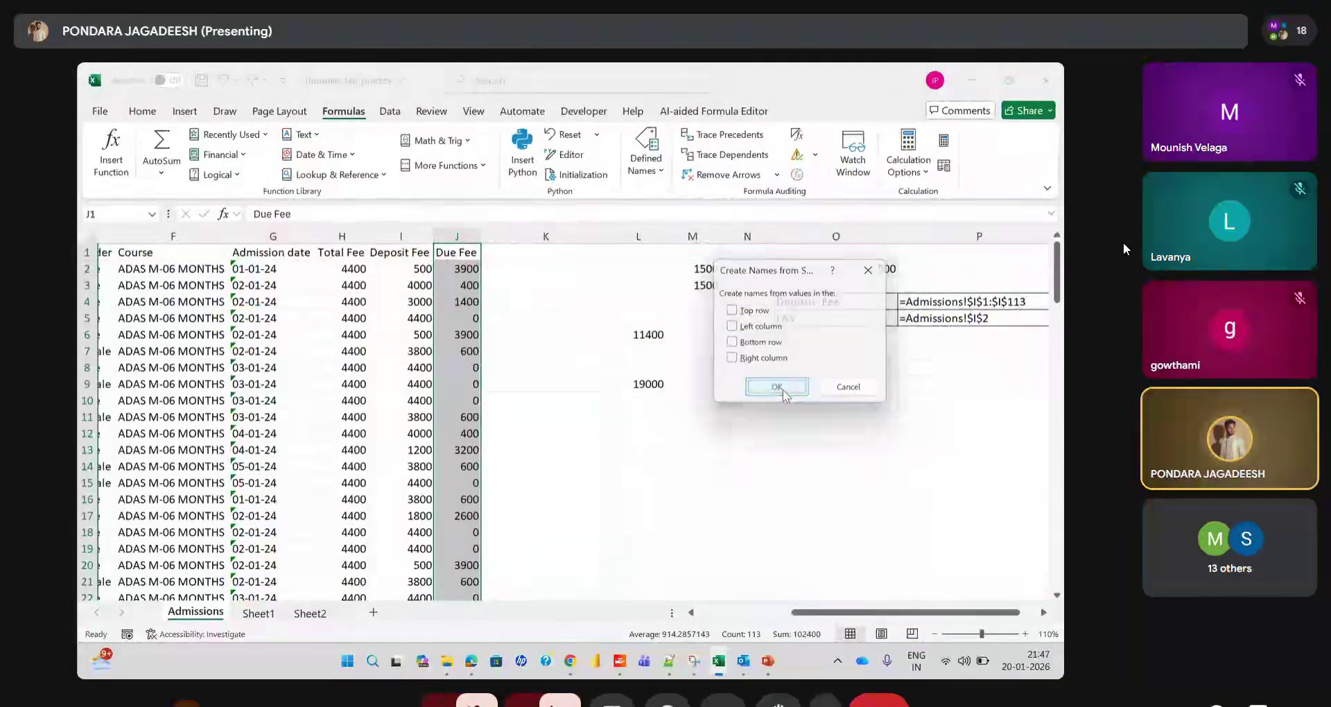
left_click(650, 169)
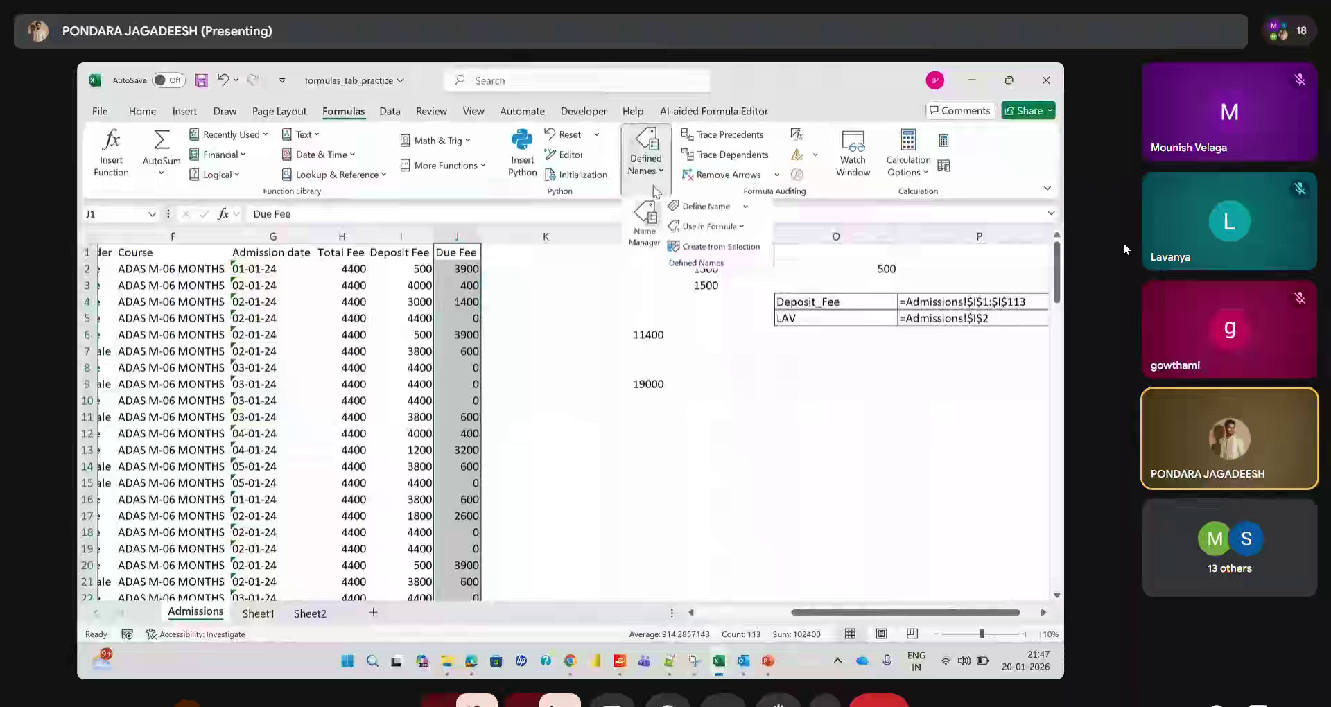
left_click(694, 254)
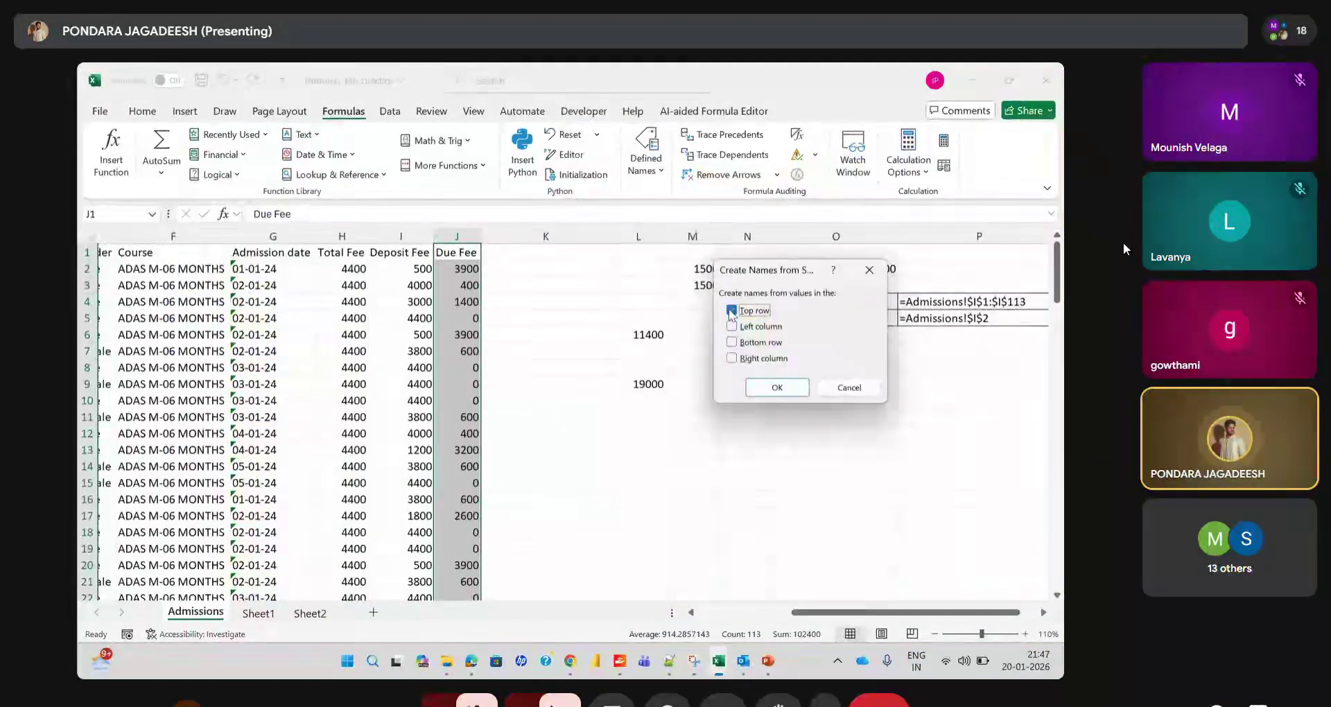
left_click(777, 387)
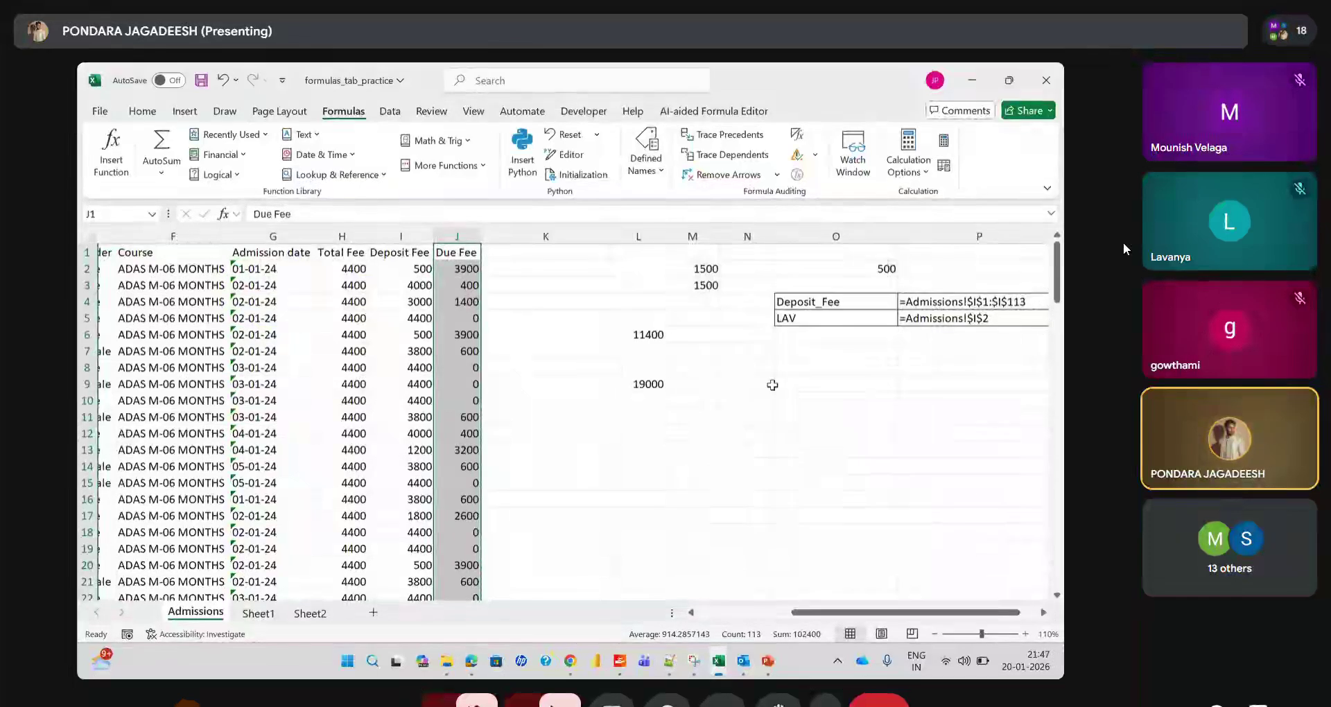
Try to create names from the Due Fee selection with the left column option included, and dismiss the message
left_click(662, 173)
left_click(717, 248)
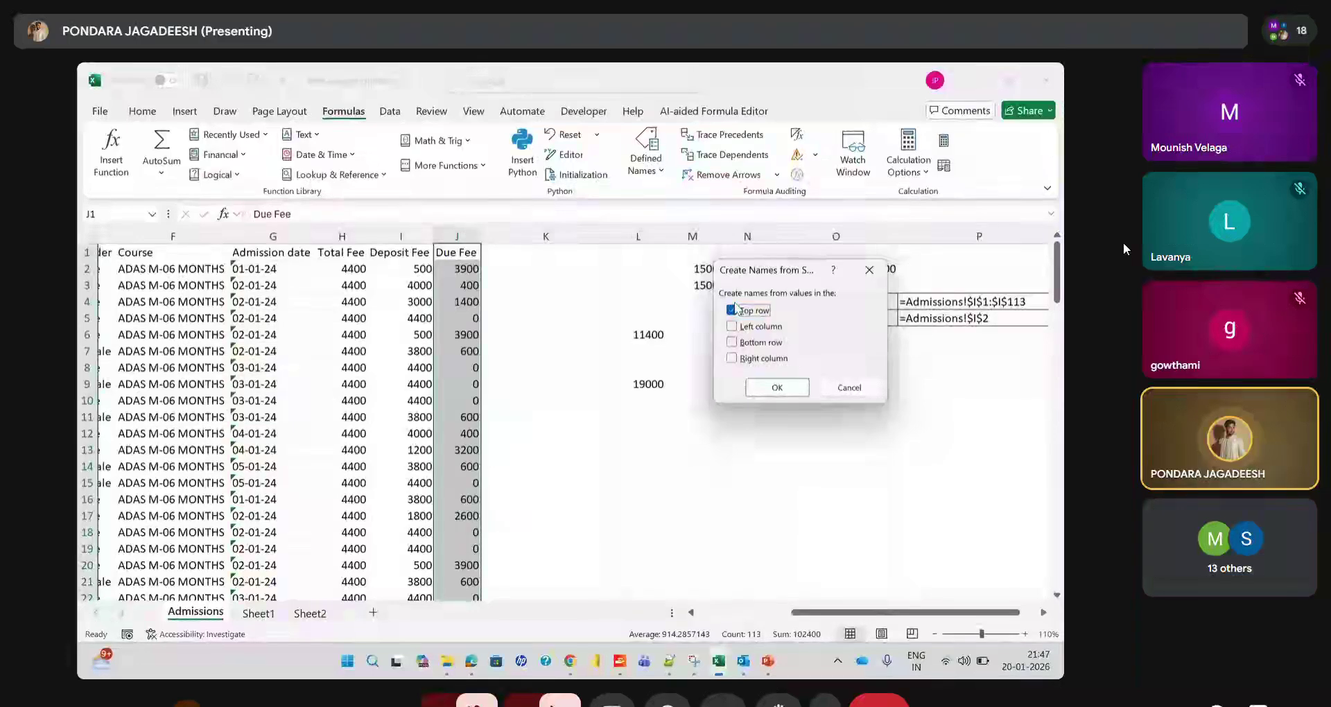
left_click(733, 326)
left_click(784, 388)
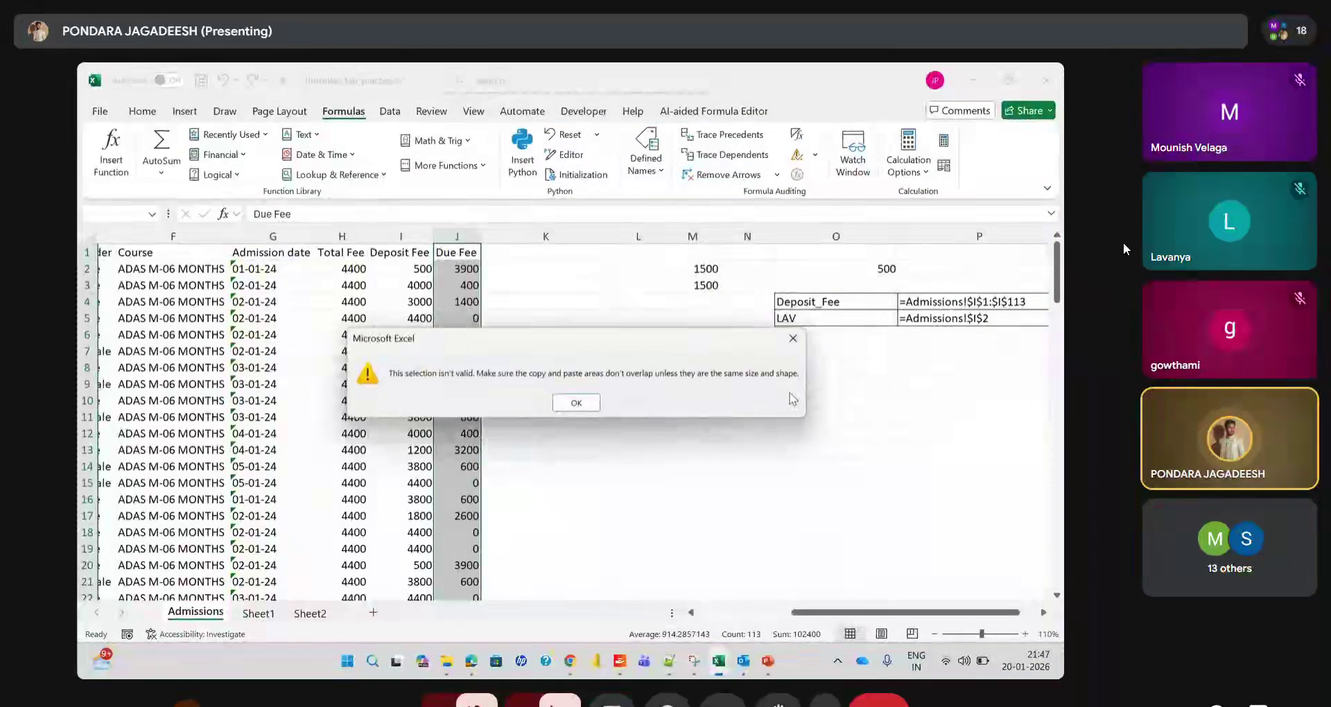
left_click(575, 402)
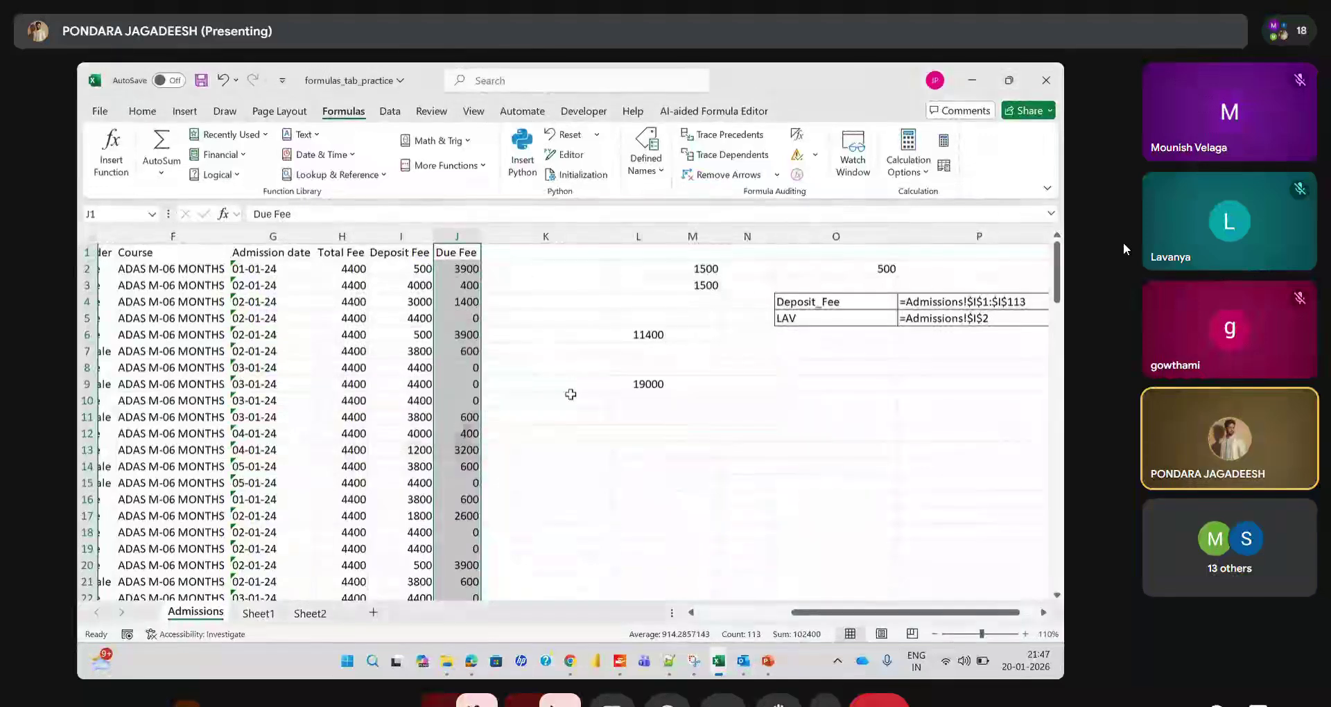
Create names from the Total Fee, Deposit Fee and Due Fee range H1:J113 using its top row, left column and right column
left_click_drag(339, 256, 449, 295)
key("ctrl+shift+Down")
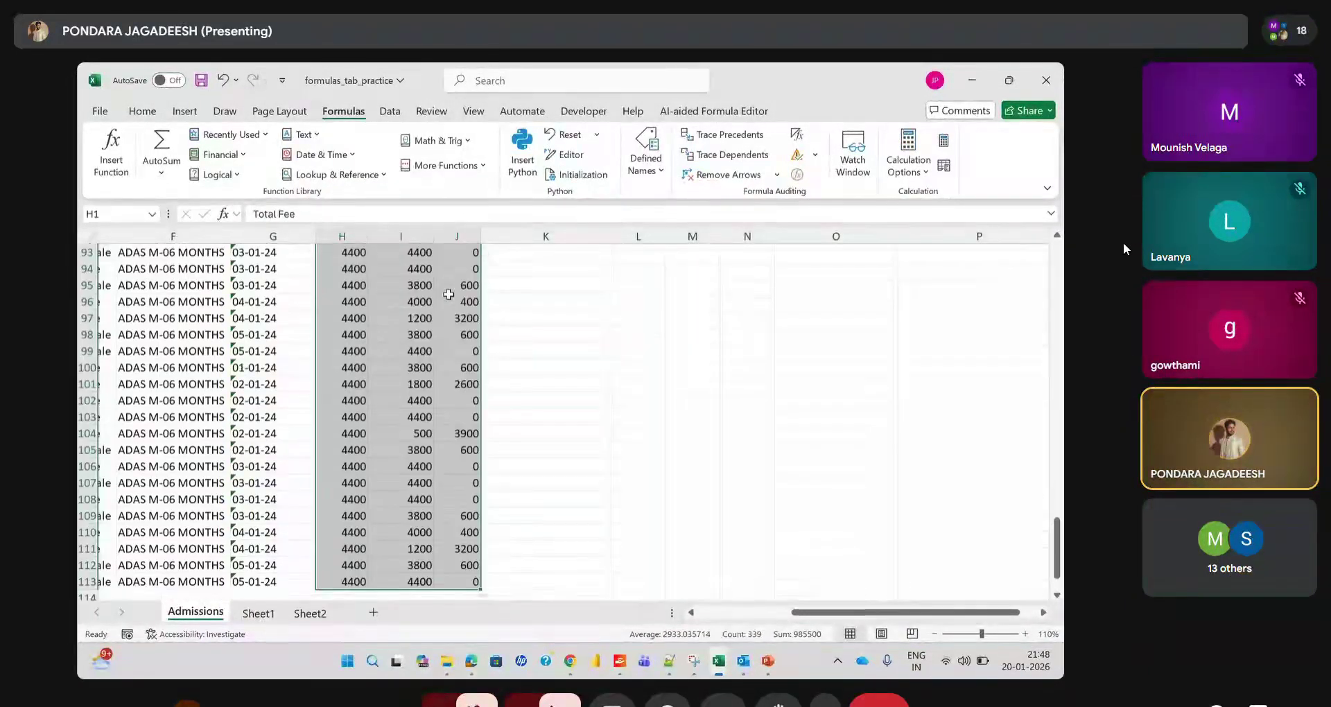
left_click(669, 171)
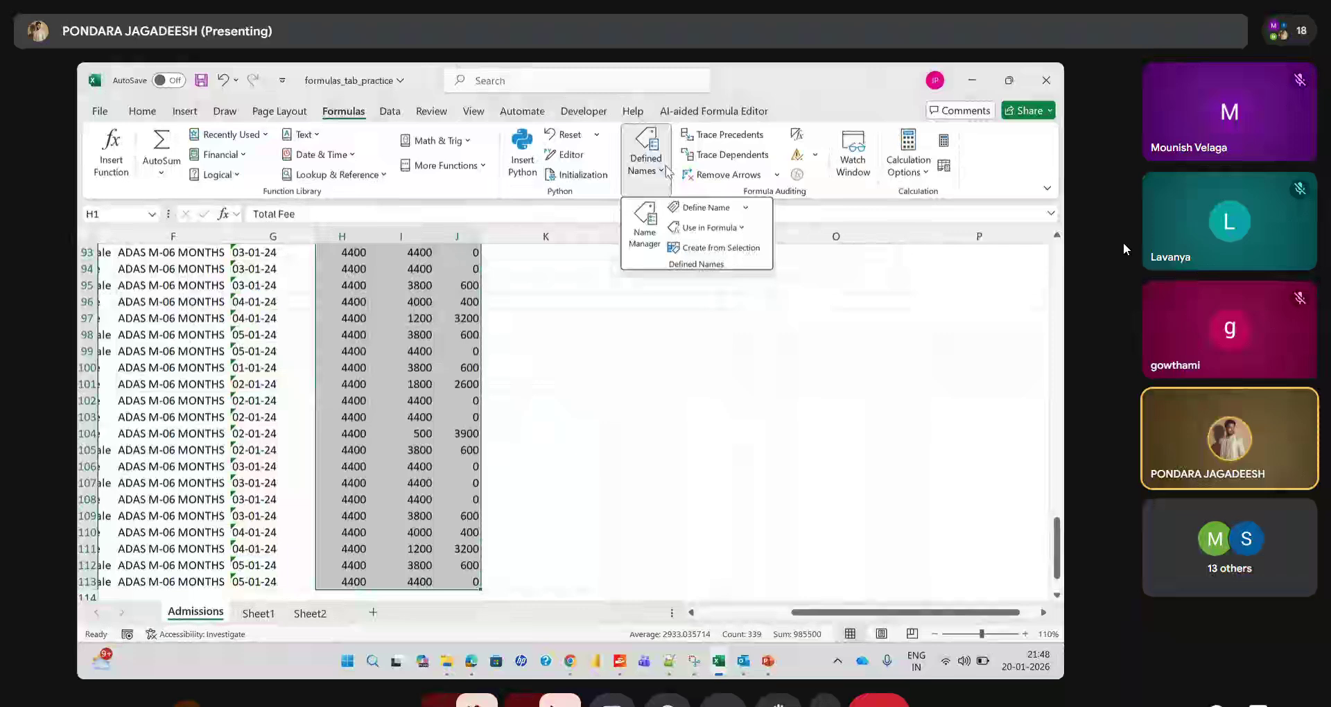
left_click(707, 247)
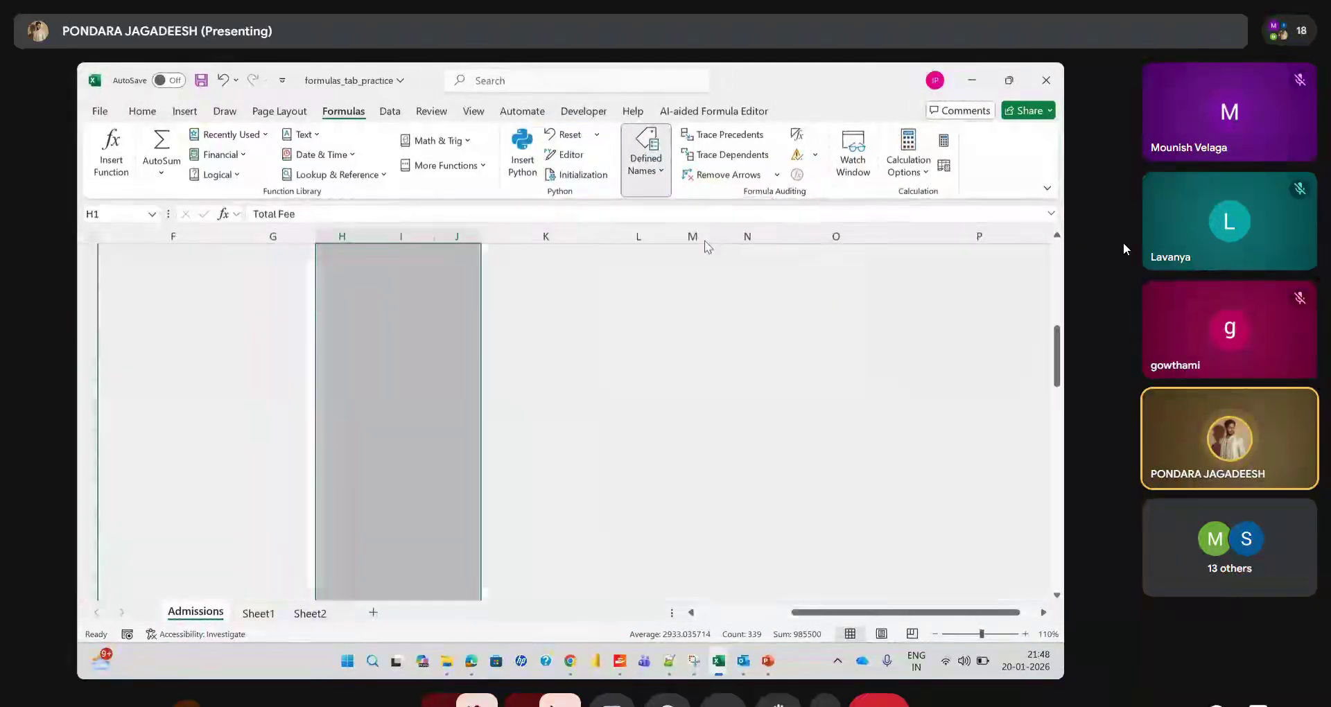
left_click(731, 326)
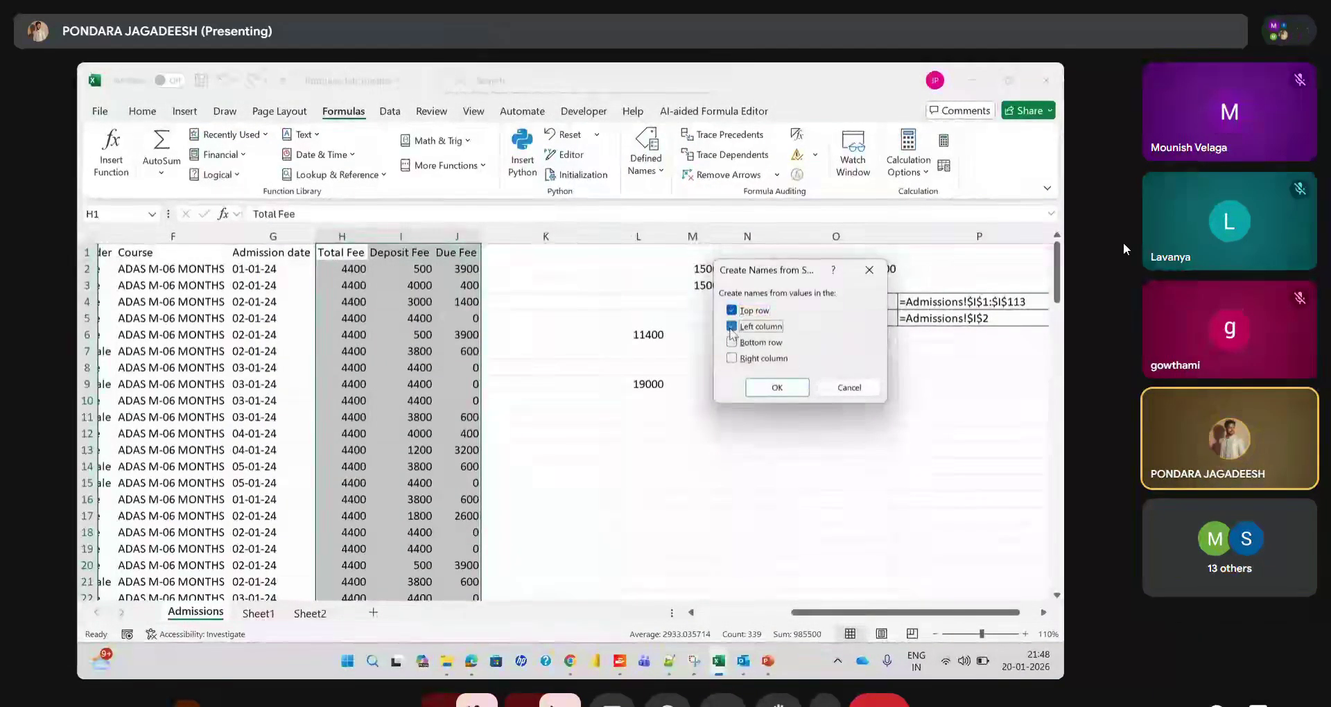
left_click(732, 358)
left_click(777, 388)
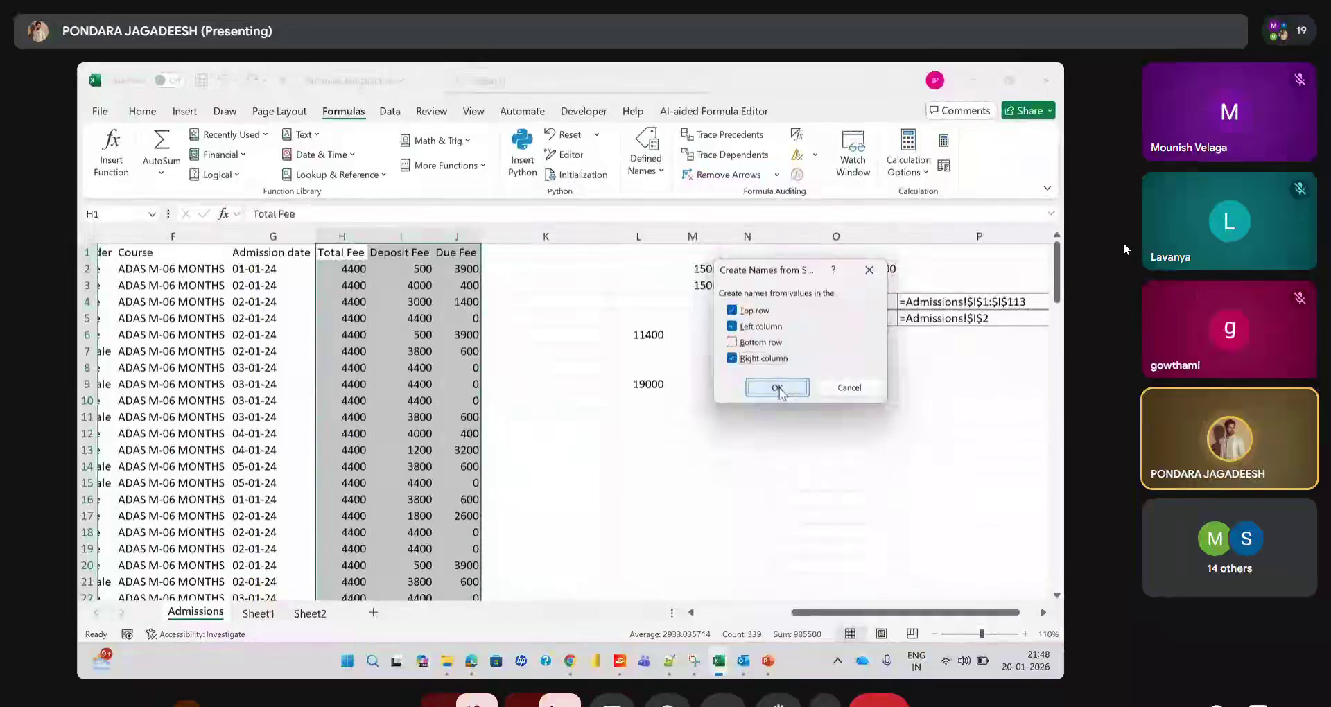
Review the fee column names and their references in the Name Manager against the sheet data, and close it
left_click(645, 181)
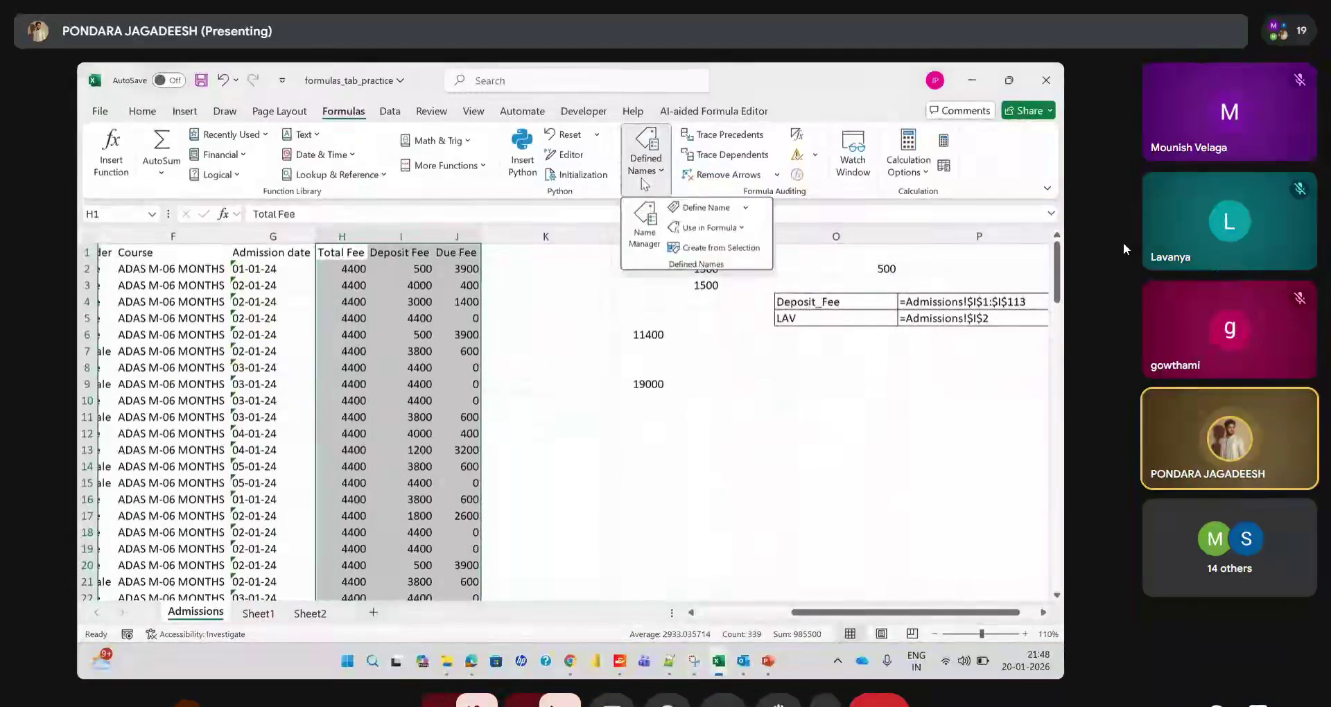
left_click(647, 235)
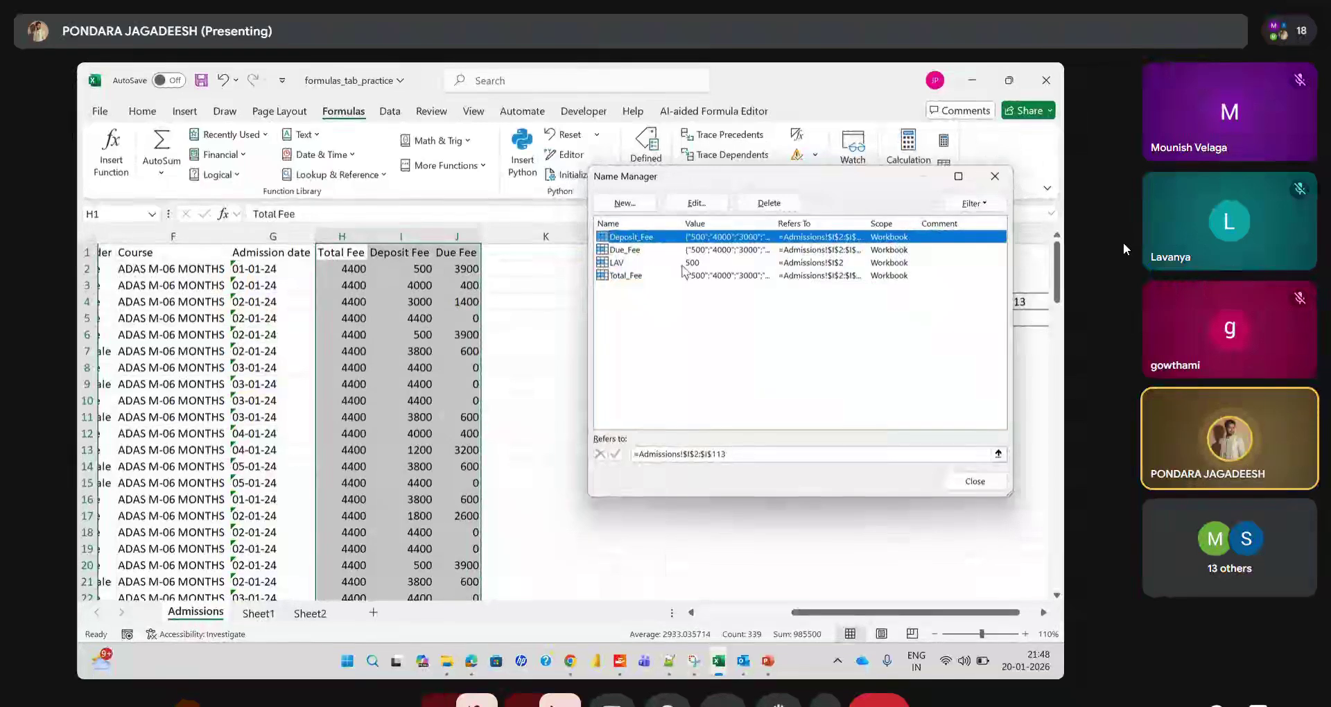
scroll(447, 359, "down", 18)
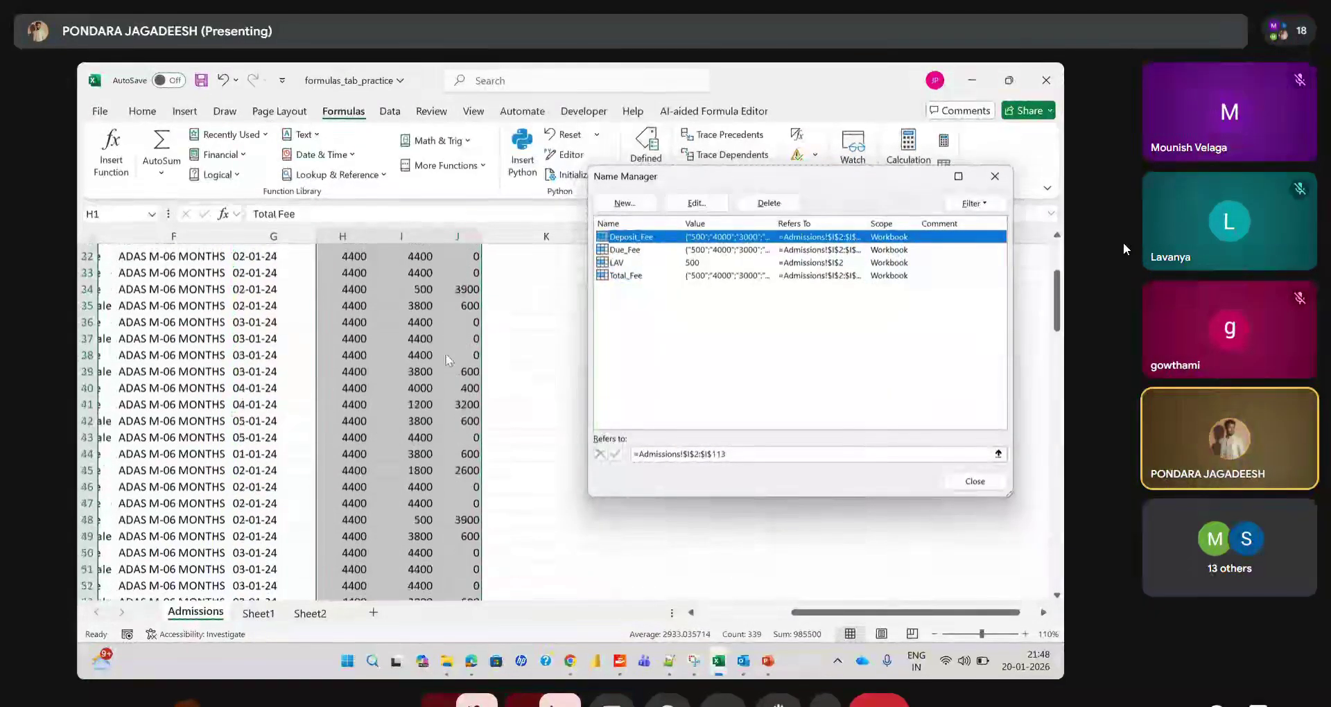
scroll(445, 352, "up", 18)
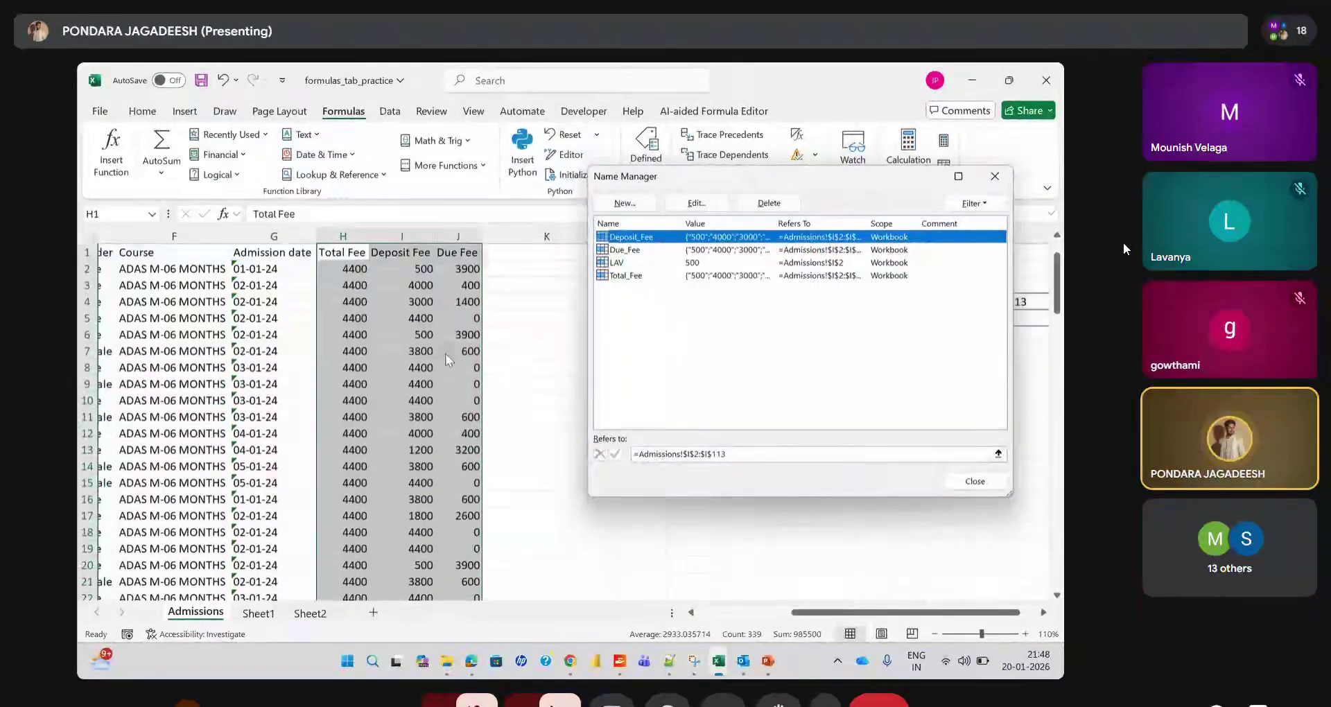
left_click(994, 176)
Revisit the Create from Selection options and the Name Manager list for the fee columns, closing both without changes
left_click(645, 163)
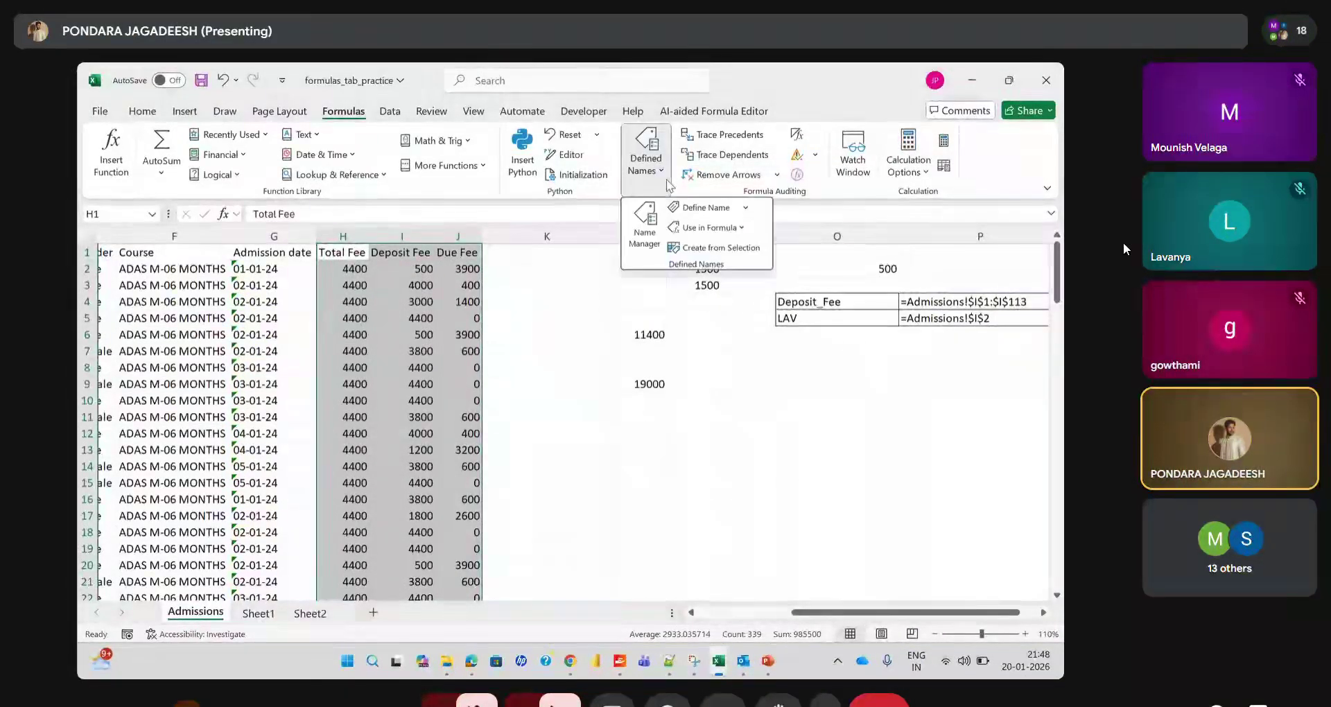
left_click(718, 249)
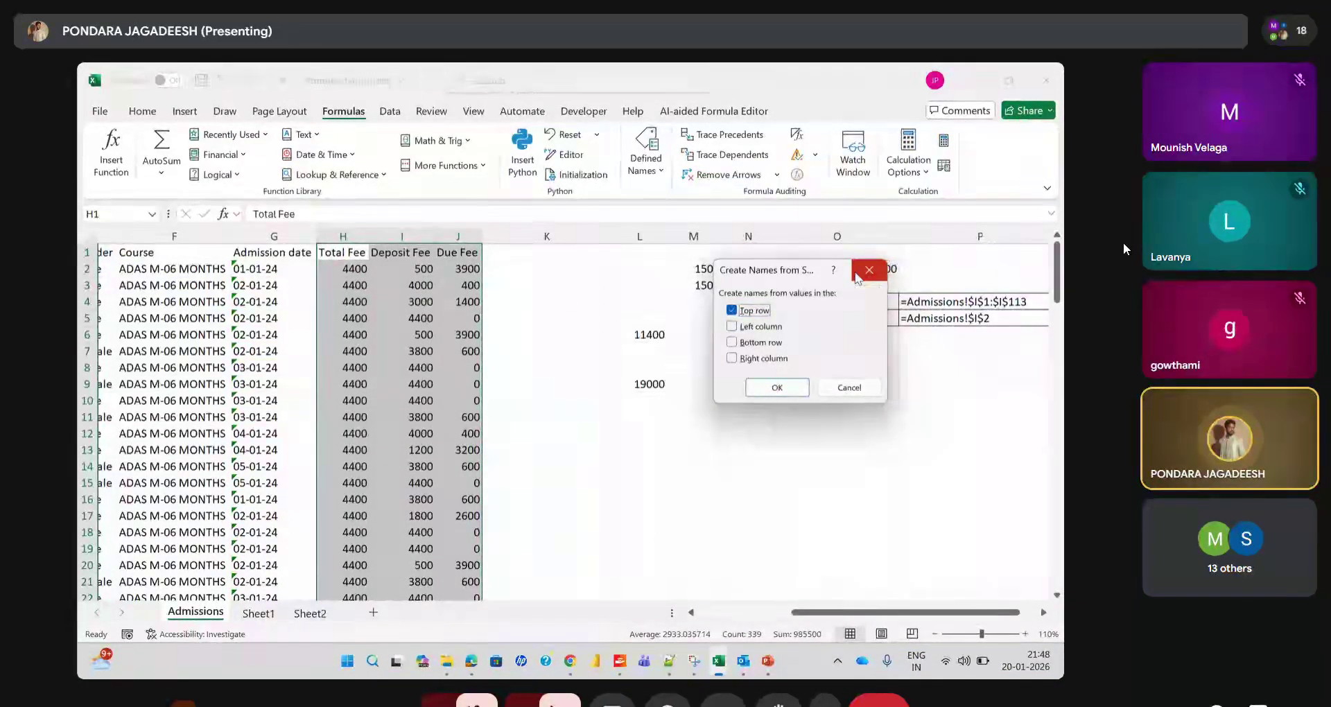
left_click(857, 277)
left_click(659, 173)
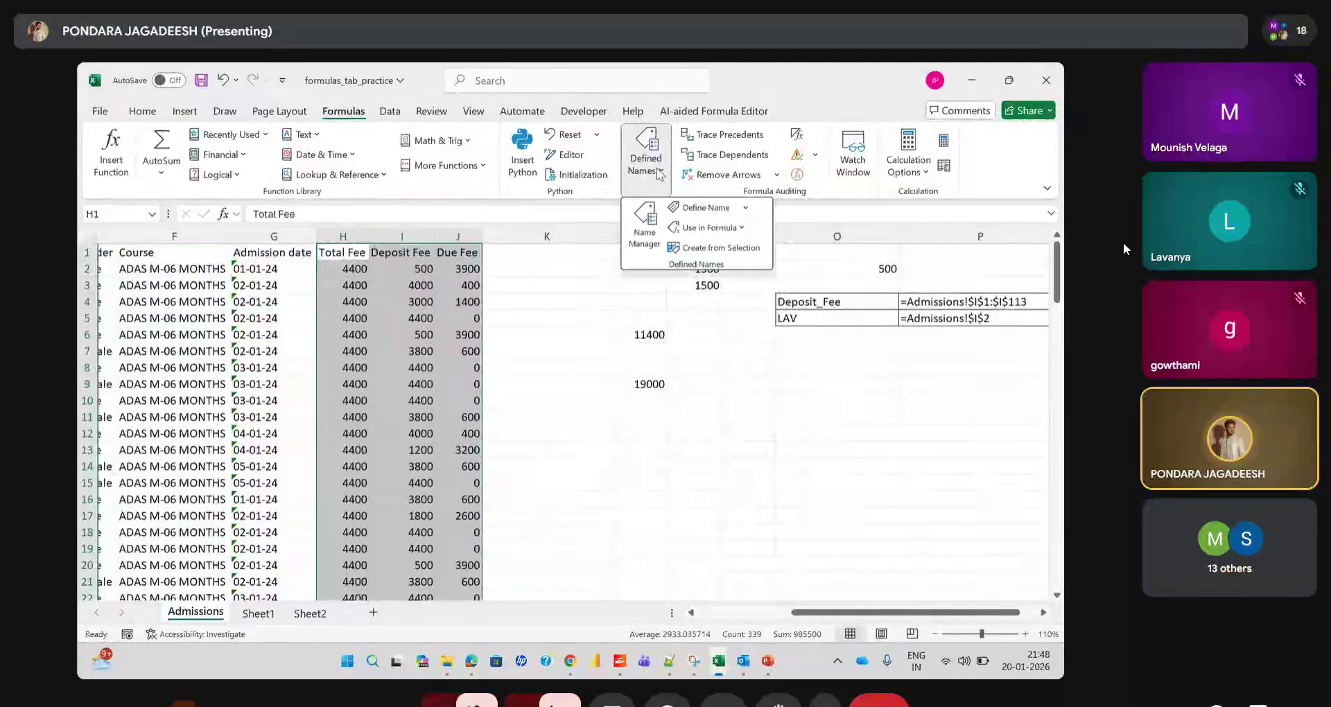
left_click(645, 220)
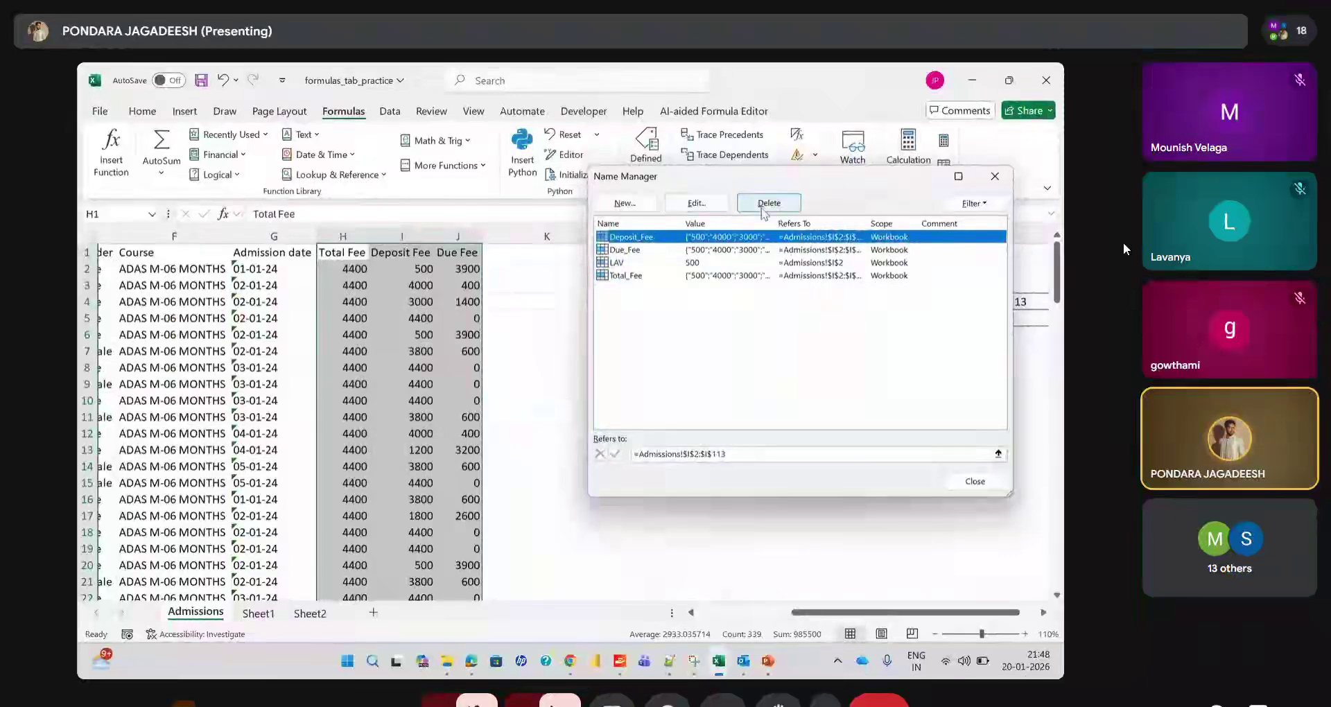
left_click(994, 176)
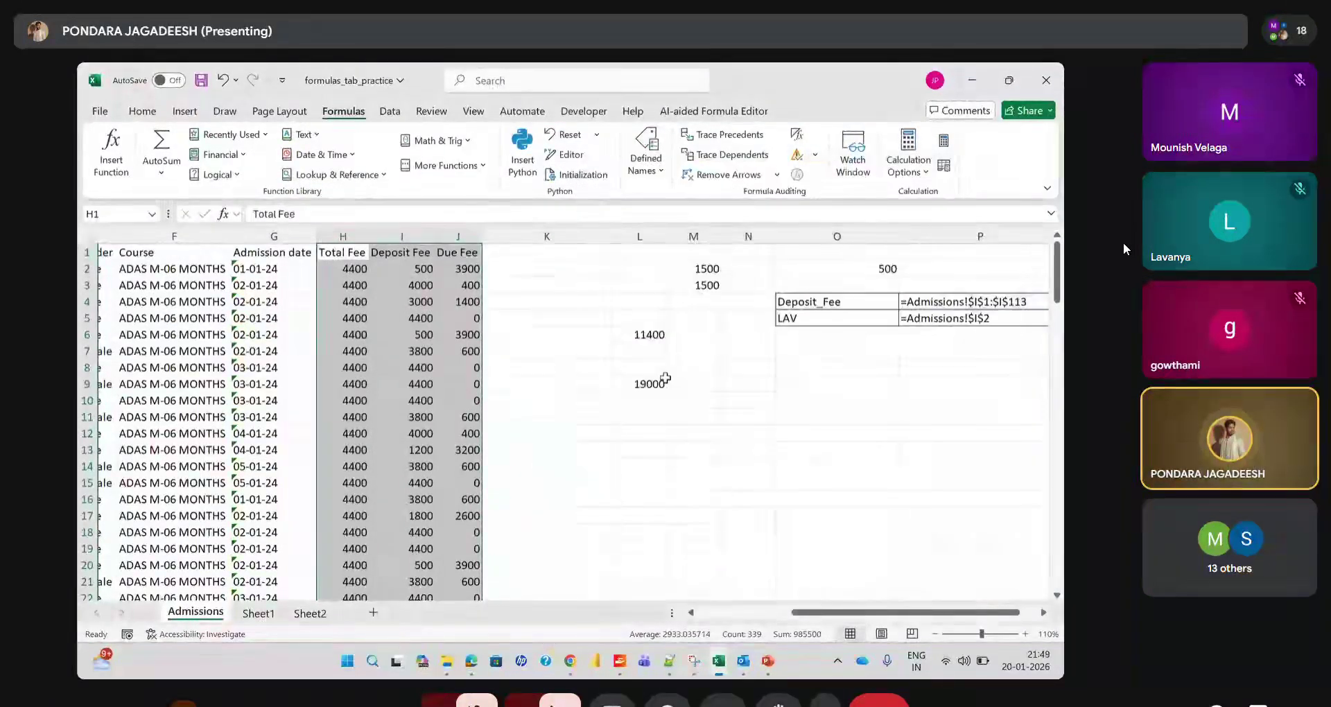
scroll(665, 379, "left", 2)
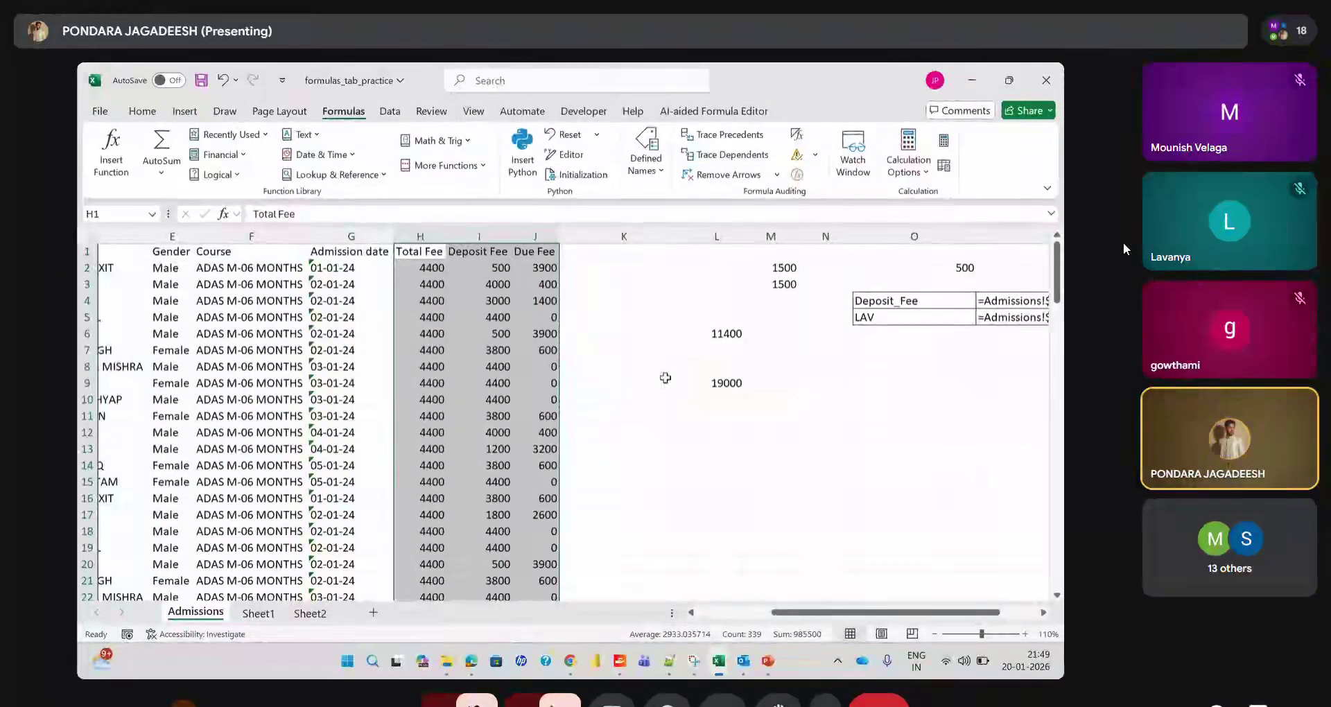
scroll(666, 377, "left", 3)
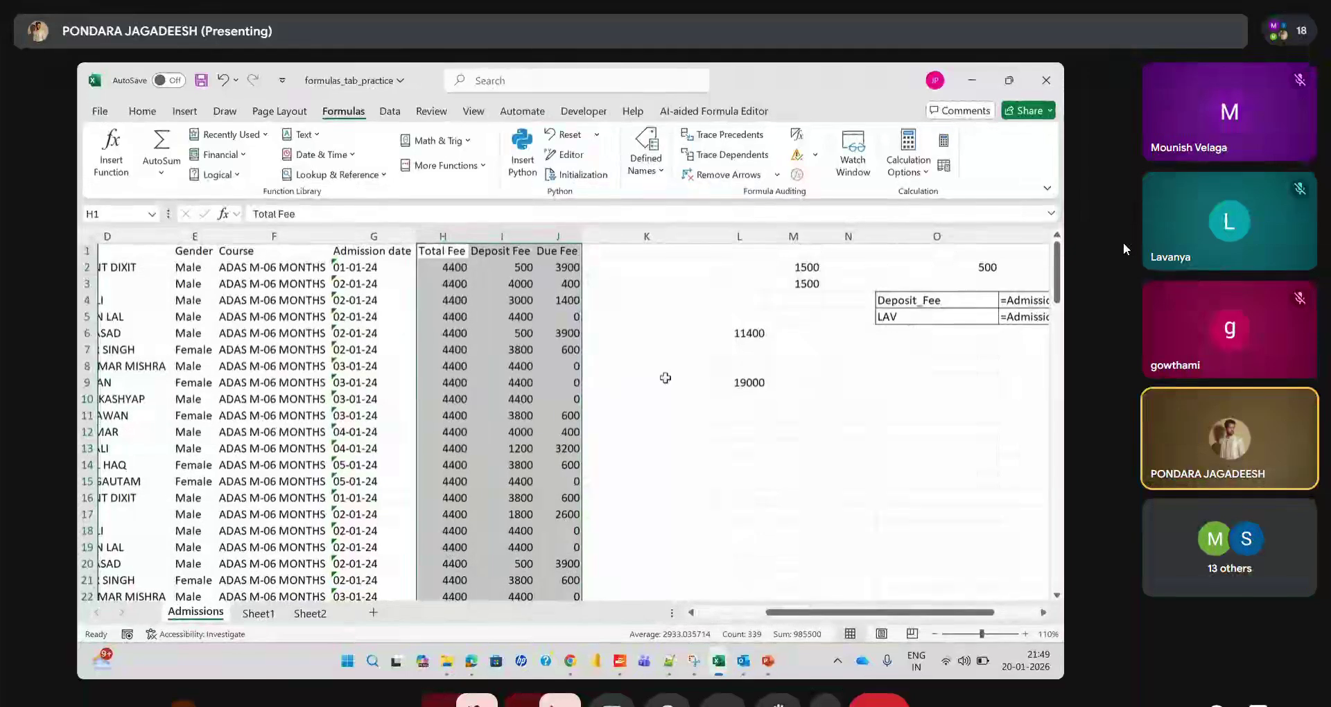
scroll(704, 381, "right", 4)
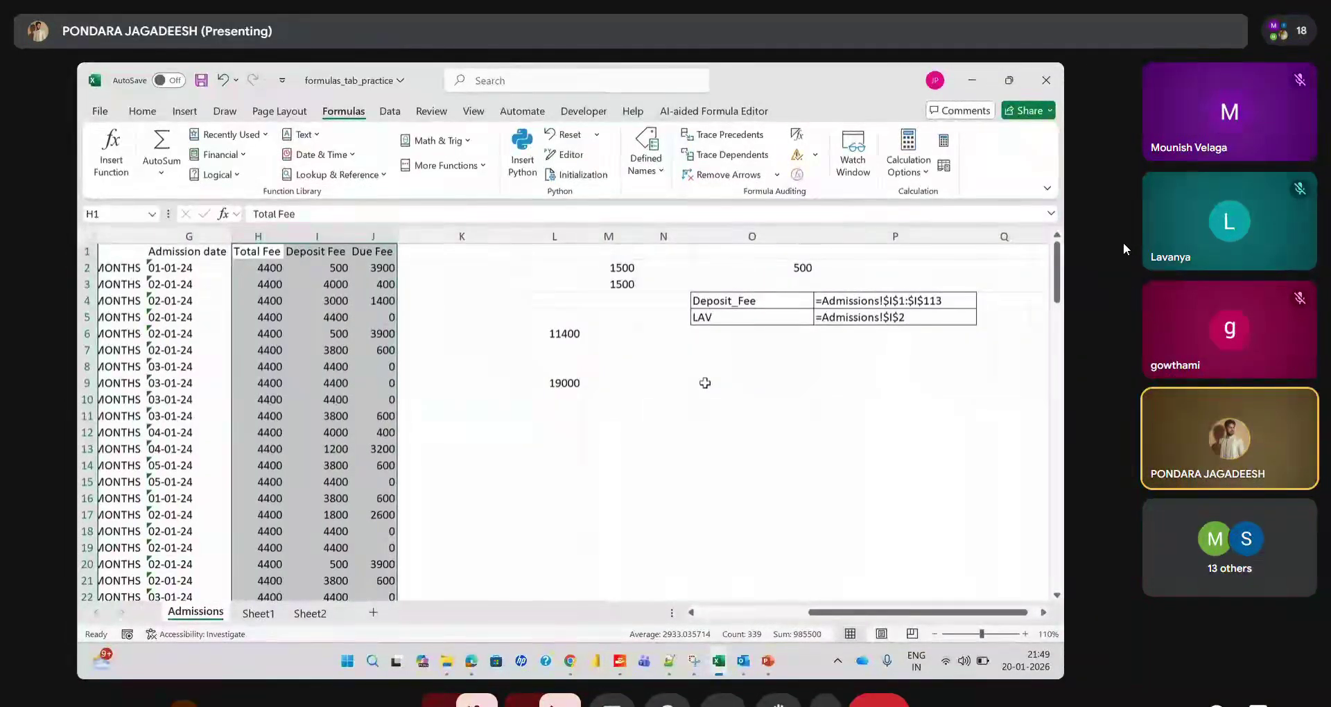
scroll(704, 383, "left", 5)
scroll(704, 383, "right", 4)
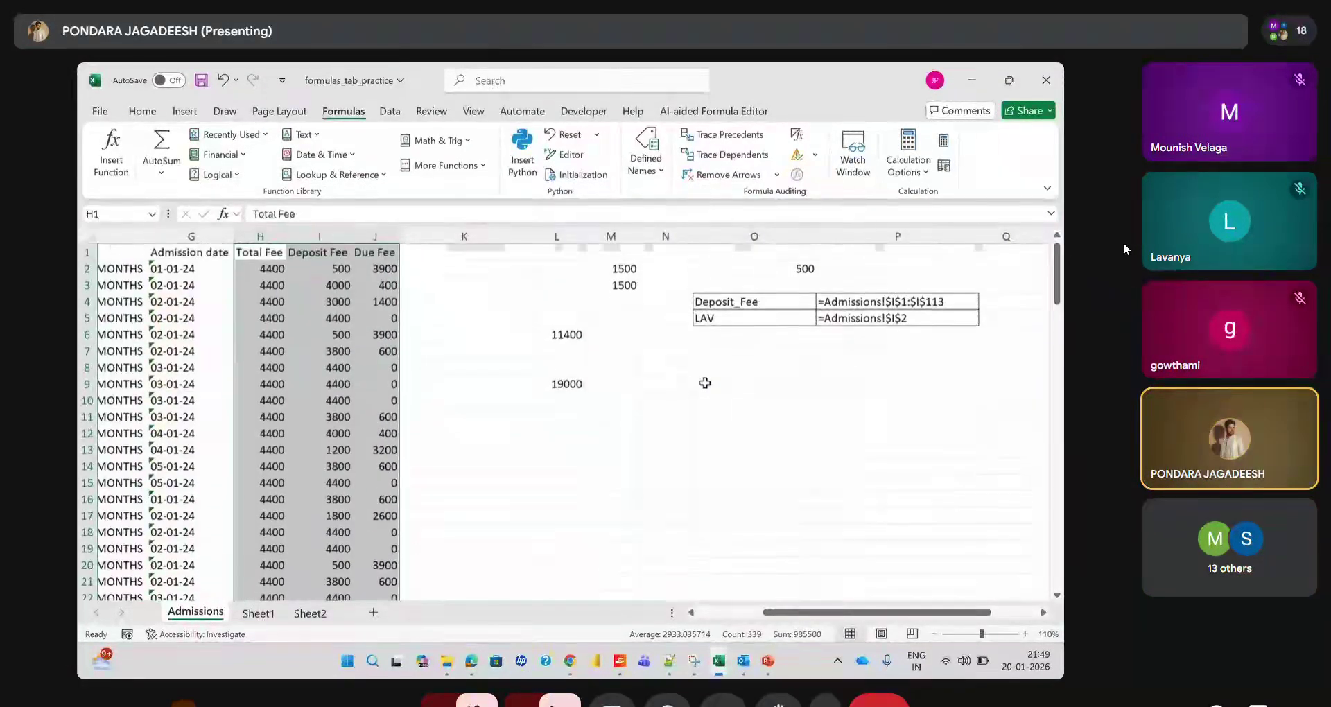
scroll(776, 325, "left", 4)
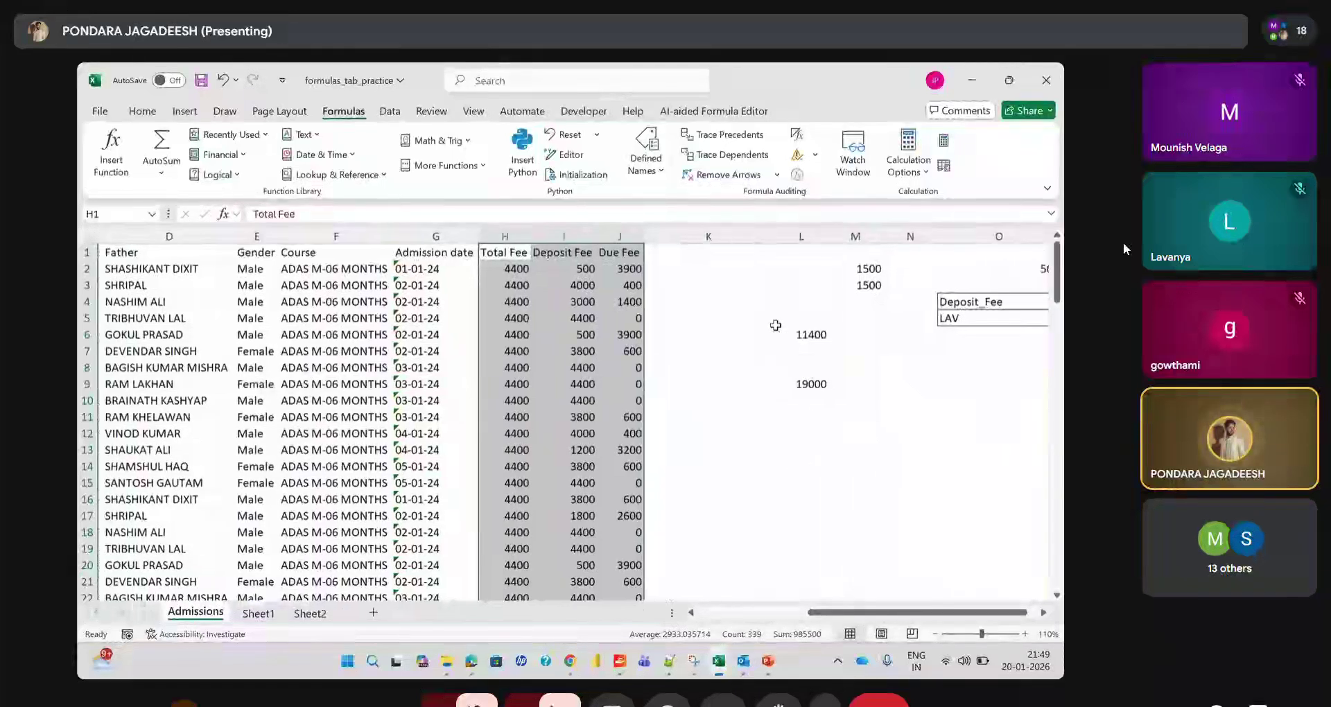
left_click(658, 171)
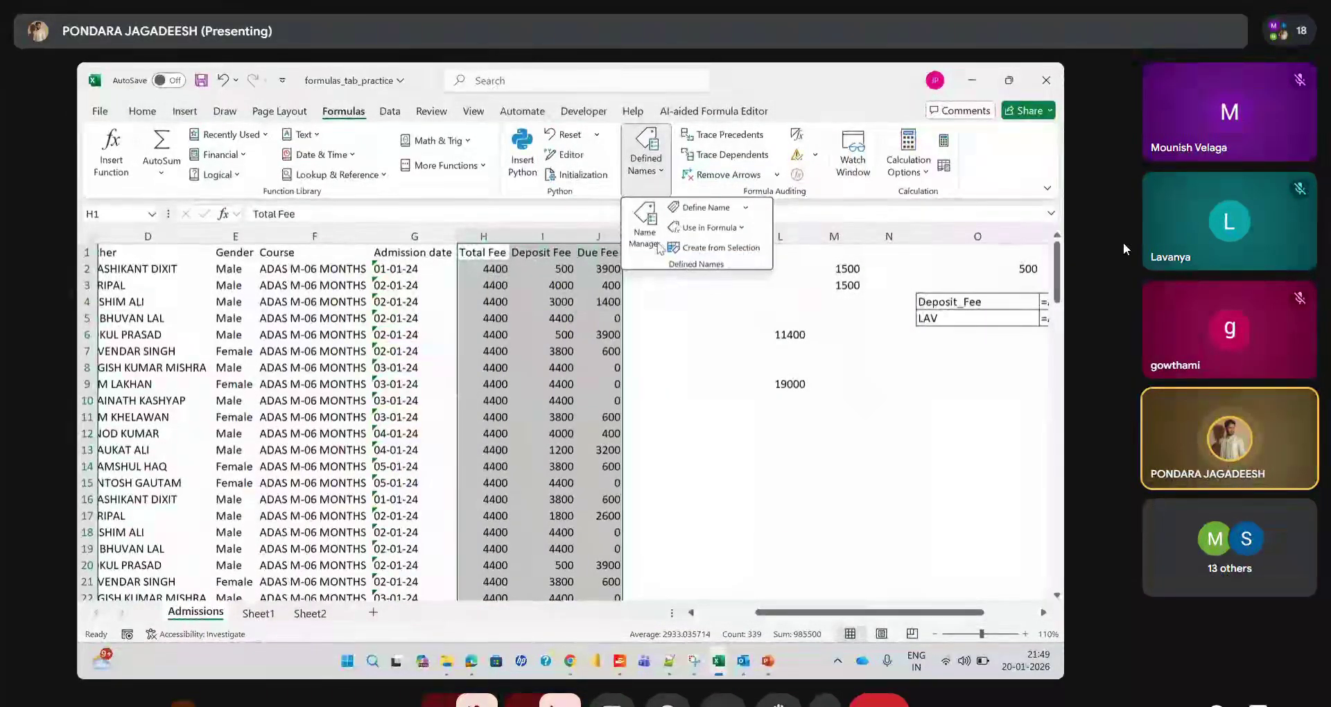
key("Escape")
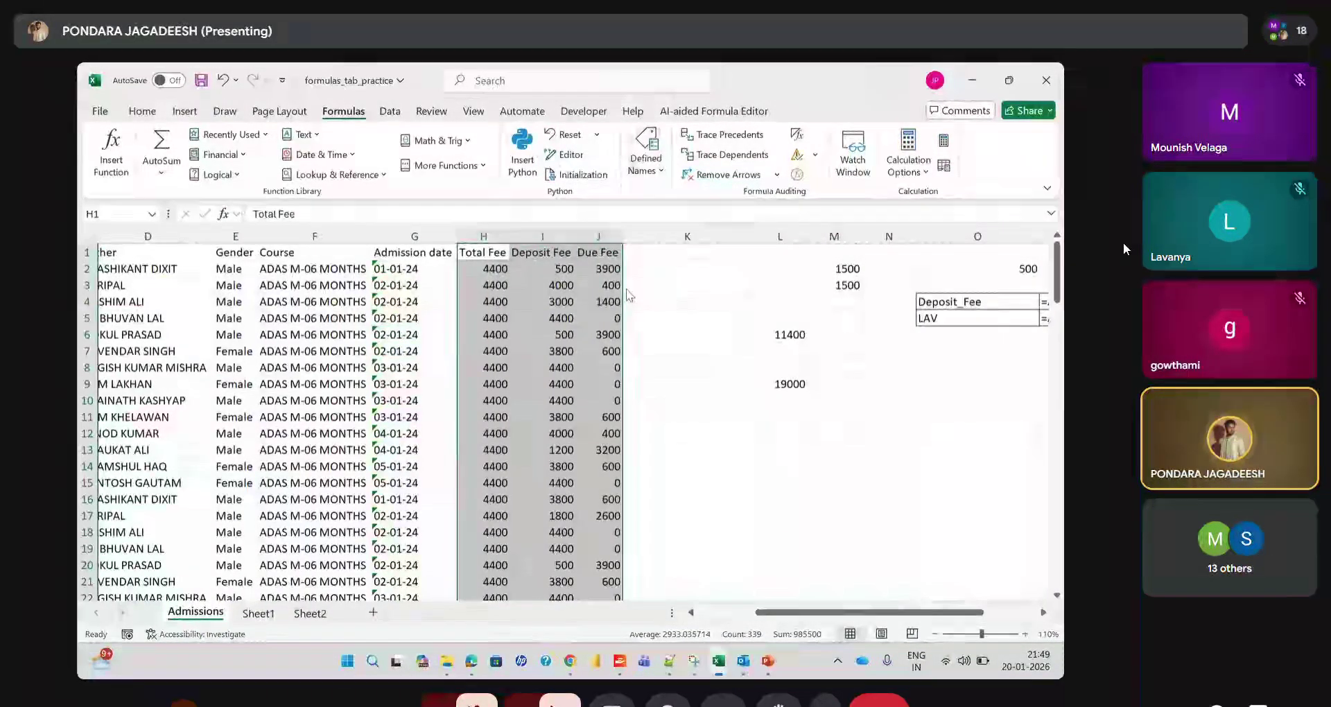
Enter the formula =J2/0 in cell K2 to divide the first Due Fee by zero
left_click(814, 154)
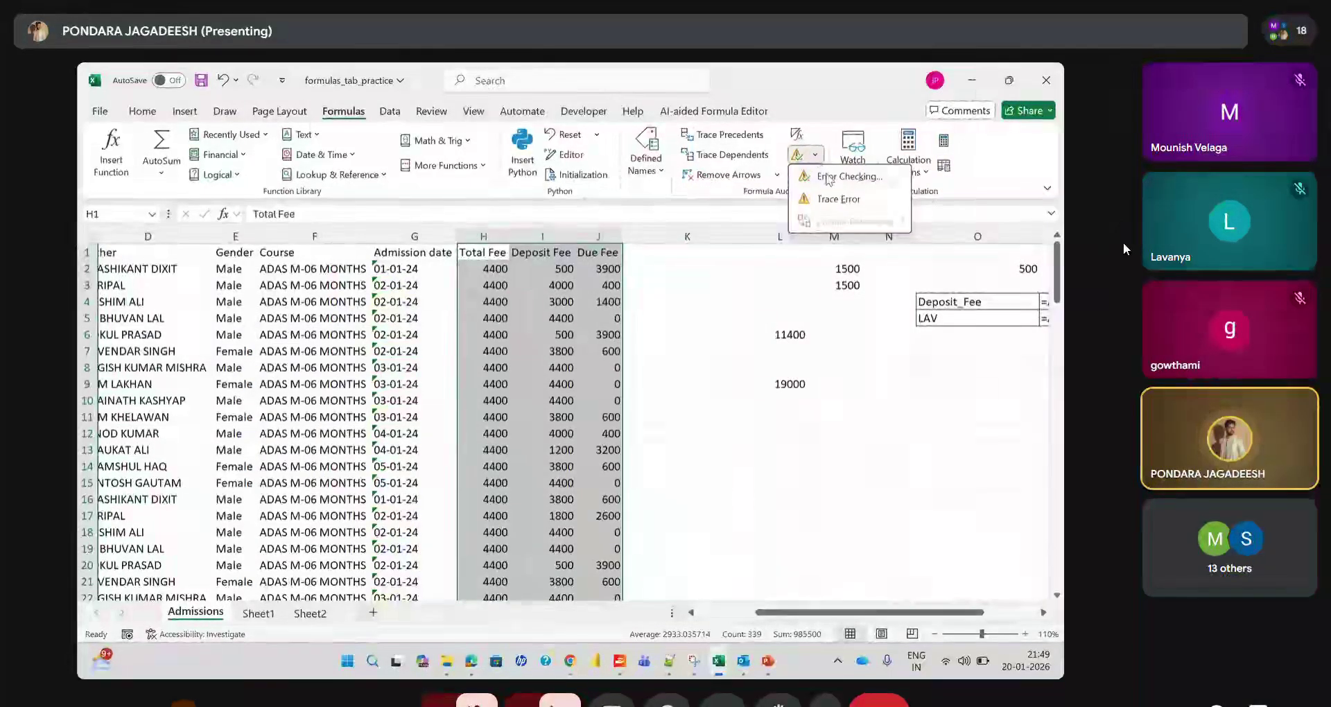
left_click(654, 284)
left_click(670, 272)
type("=")
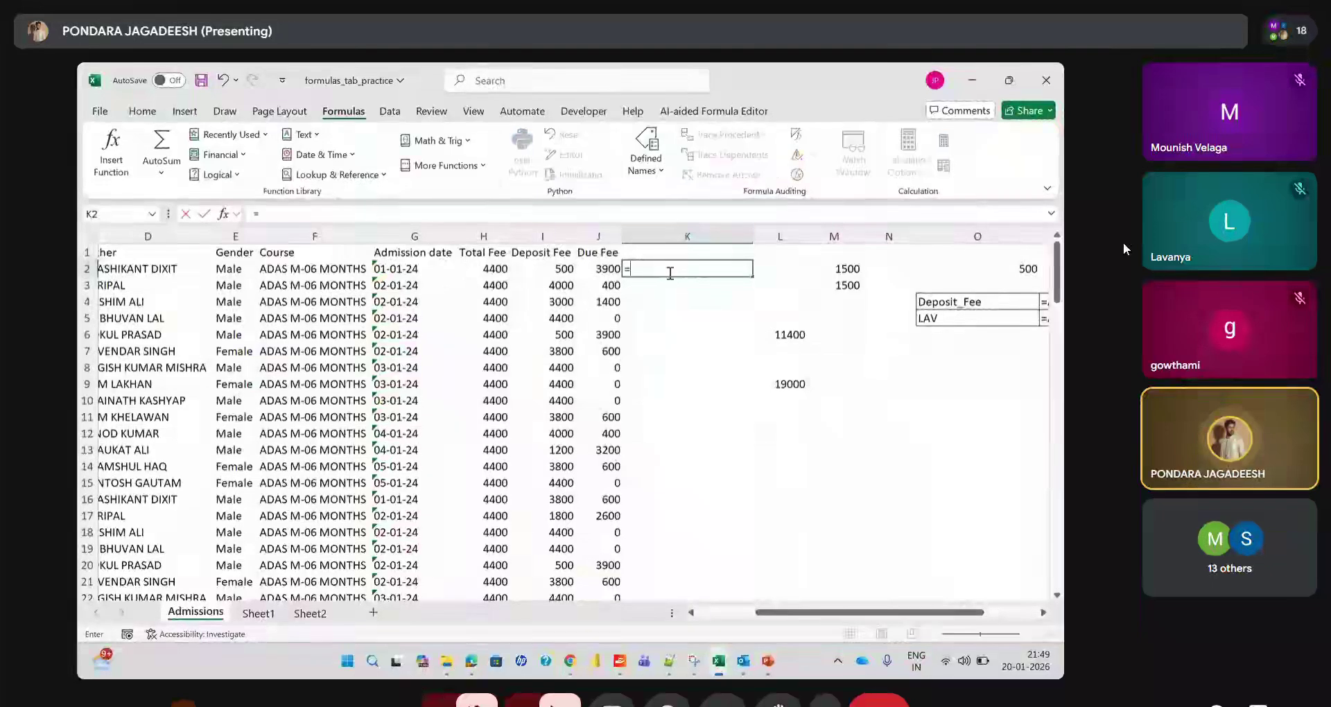
left_click(596, 272)
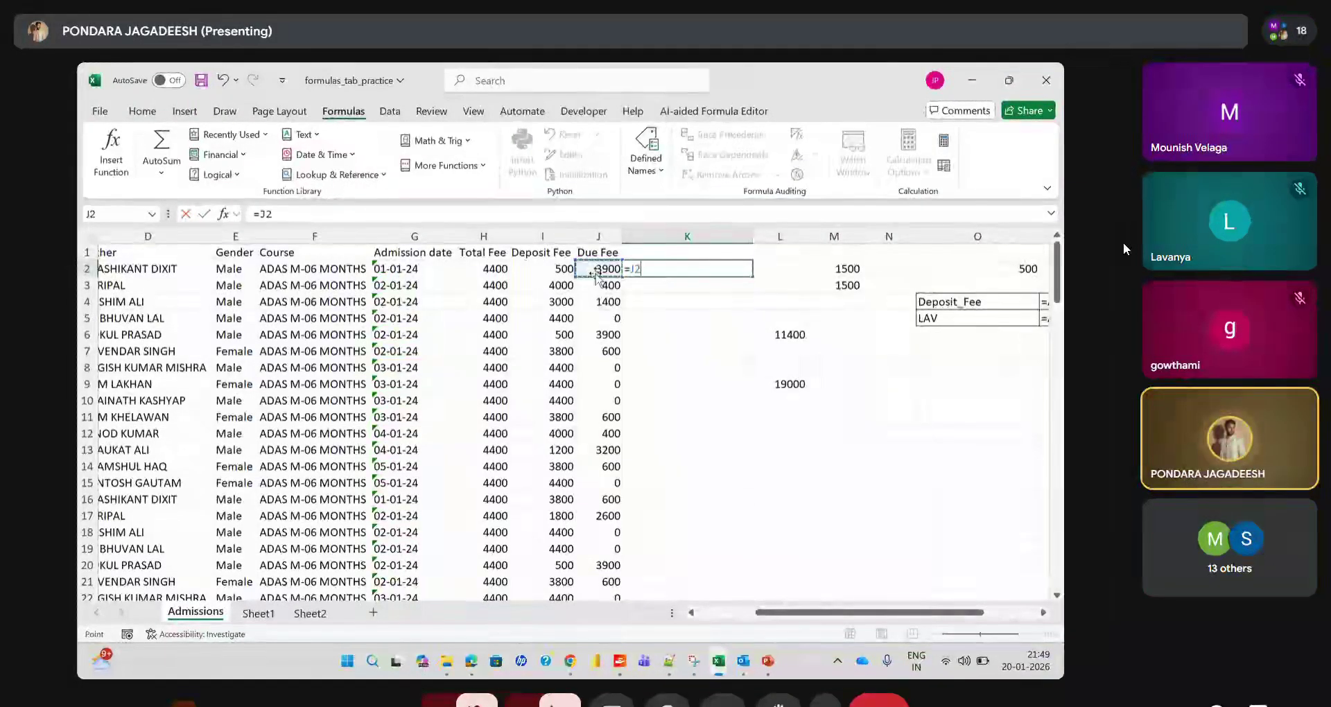
type("/0")
key("Return")
Check the error warning on cell K2 and set it to Ignore Error
left_click(693, 273)
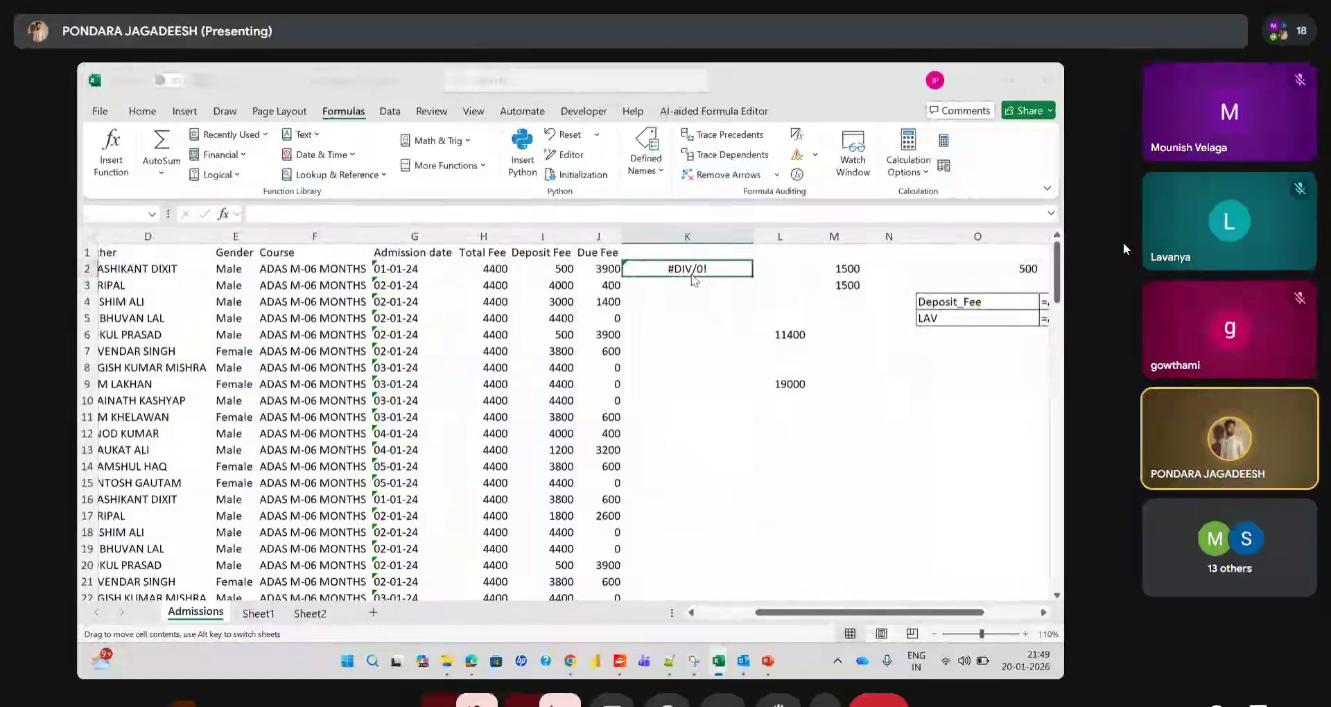
left_click_drag(695, 277, 610, 272)
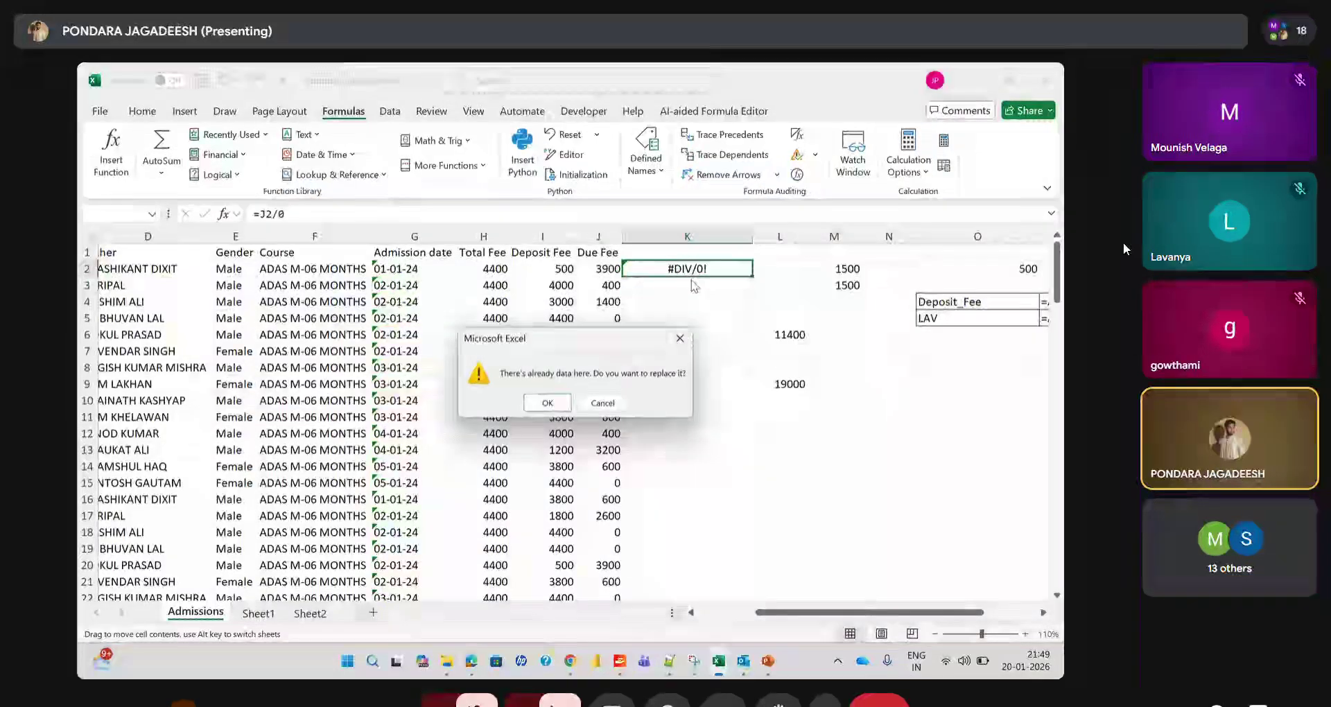
left_click(679, 339)
left_click(649, 269)
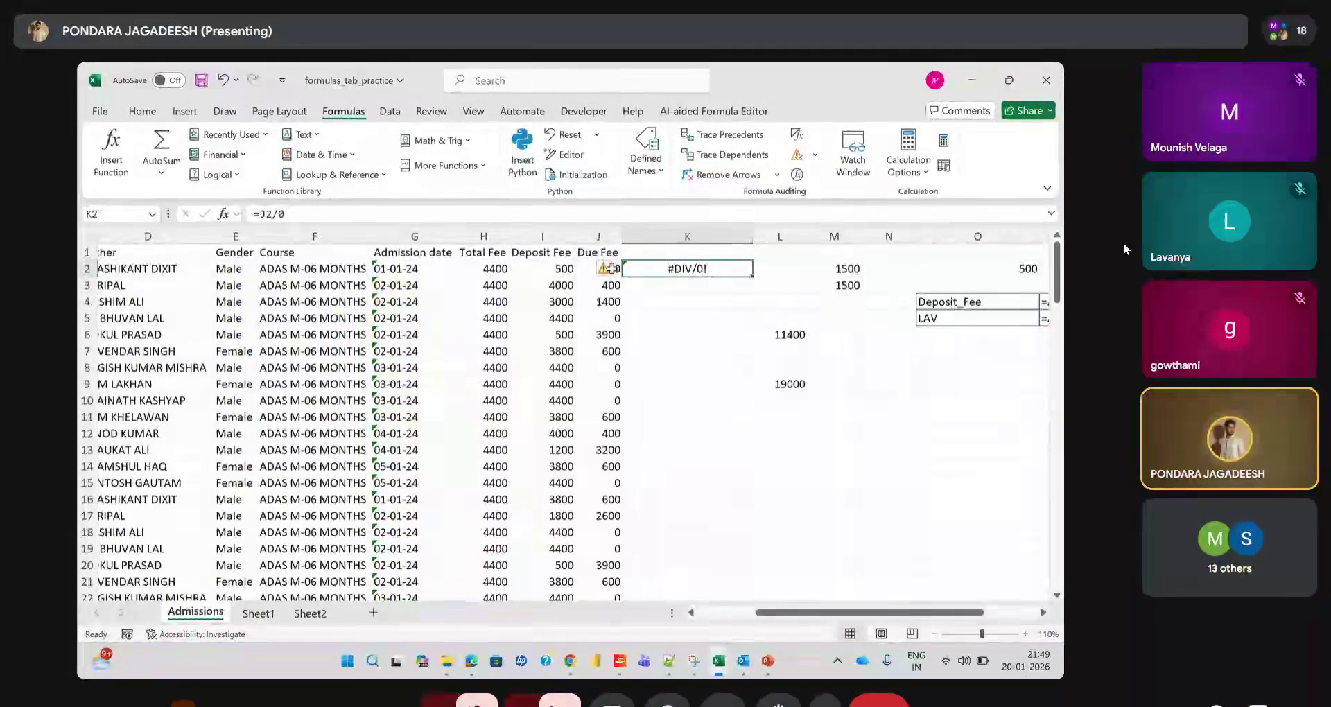
mouse_move(604, 272)
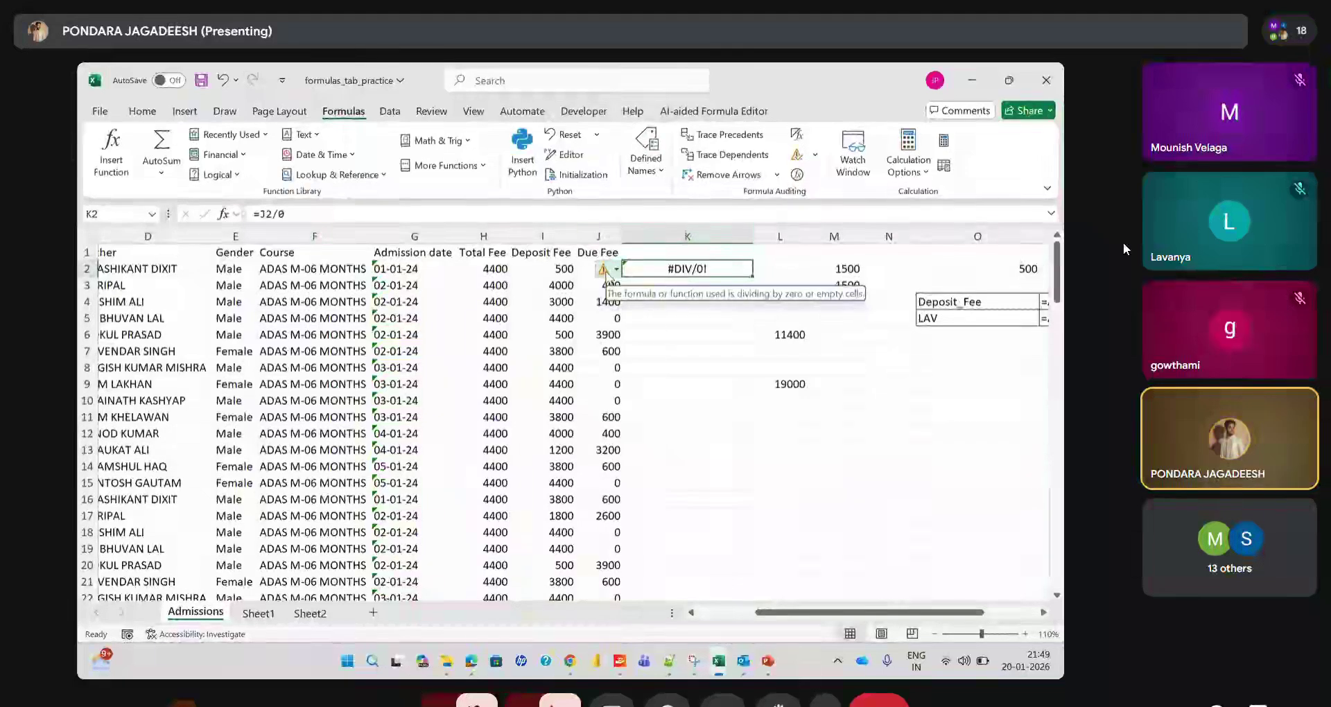
left_click(615, 272)
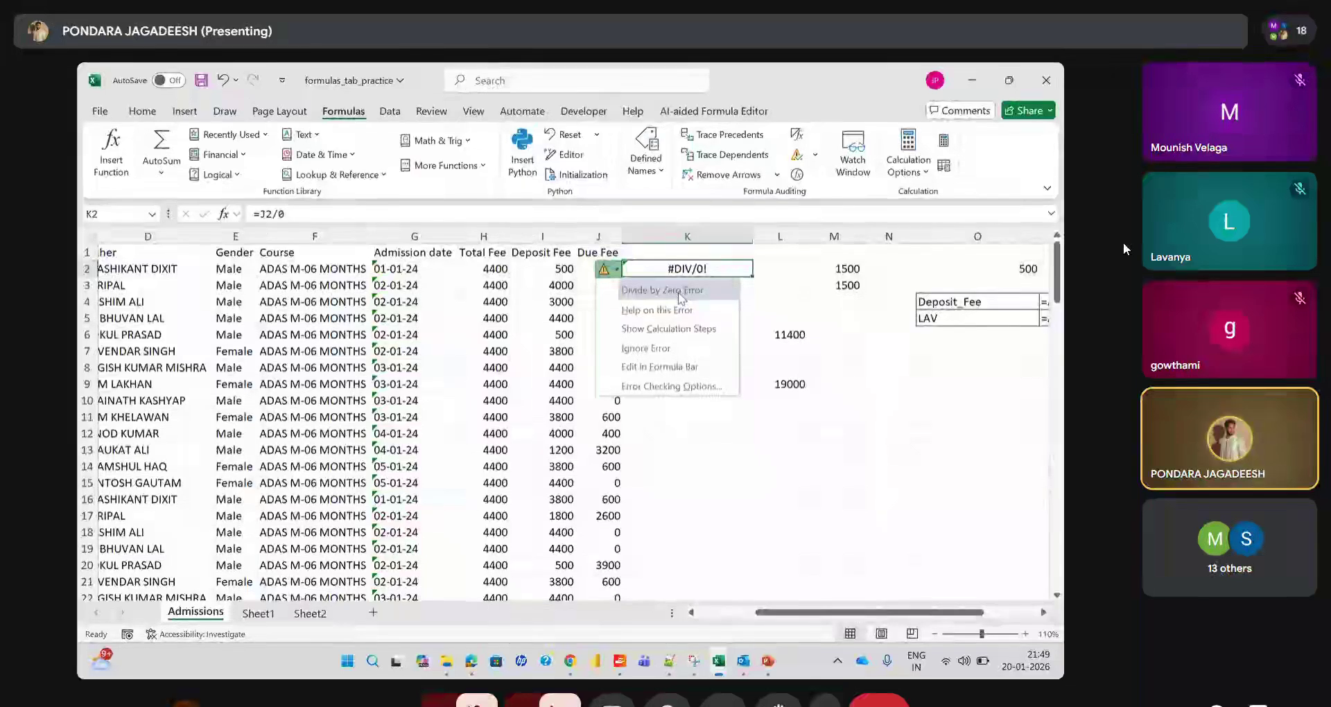
left_click(658, 348)
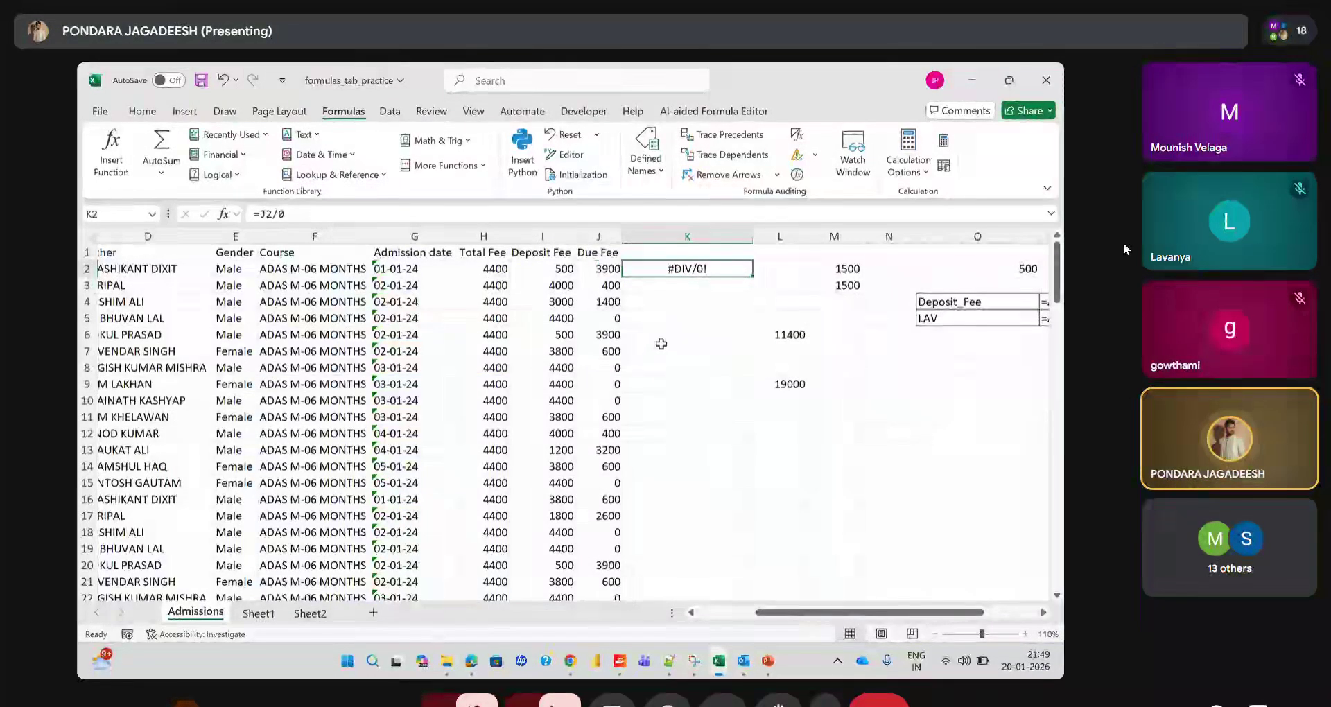
Trace the error in cell K2 back to its source cell with Trace Error
left_click(703, 340)
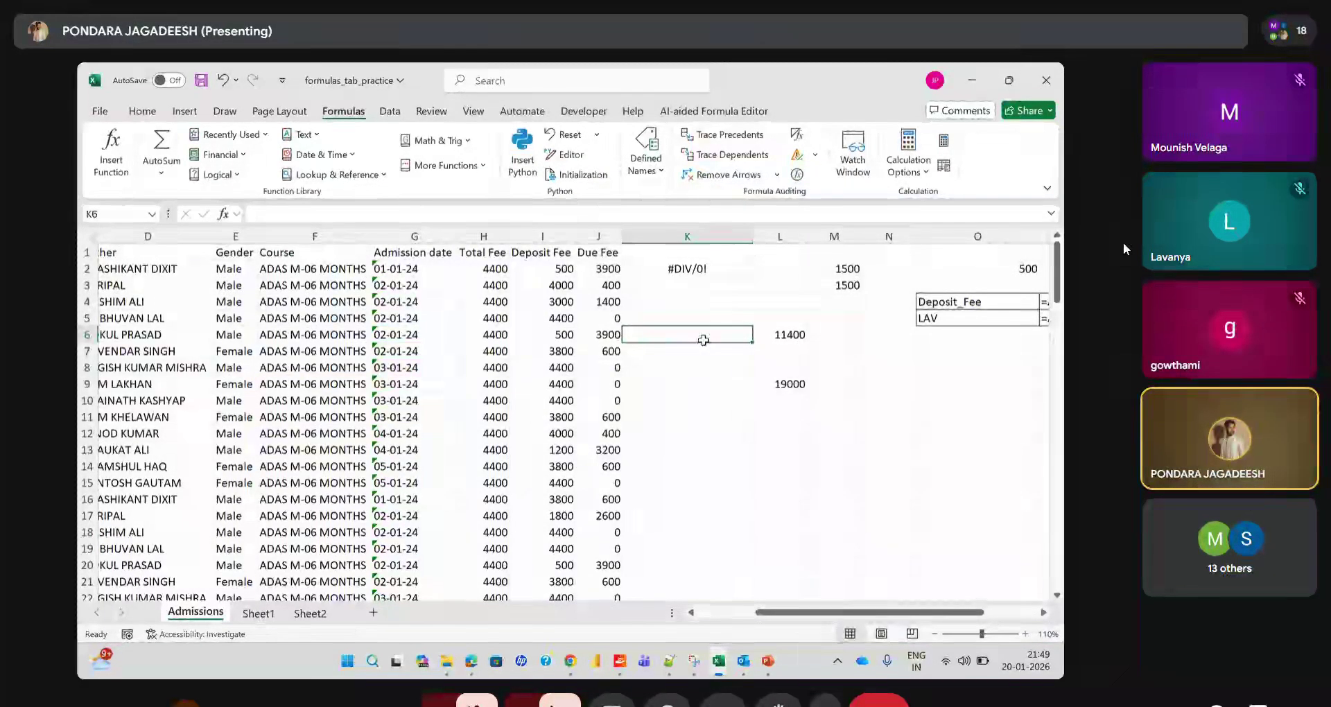
left_click(687, 268)
left_click(815, 154)
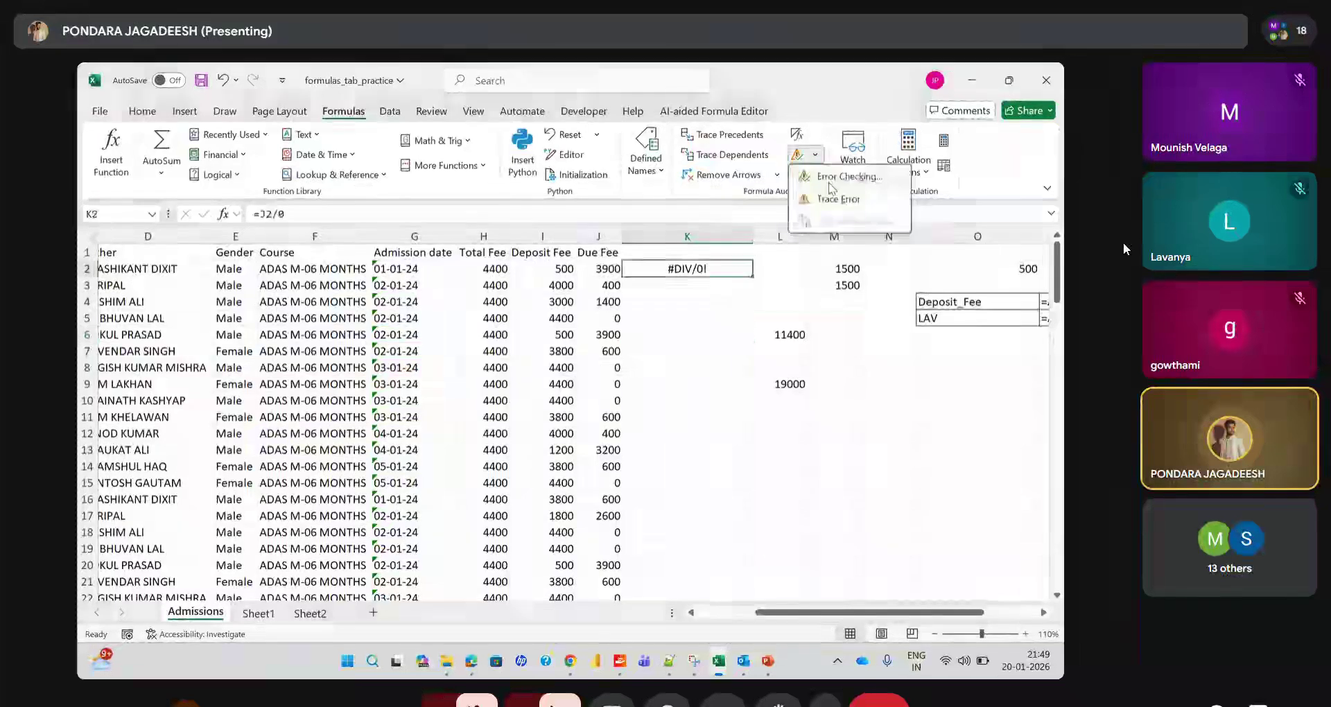
left_click(838, 199)
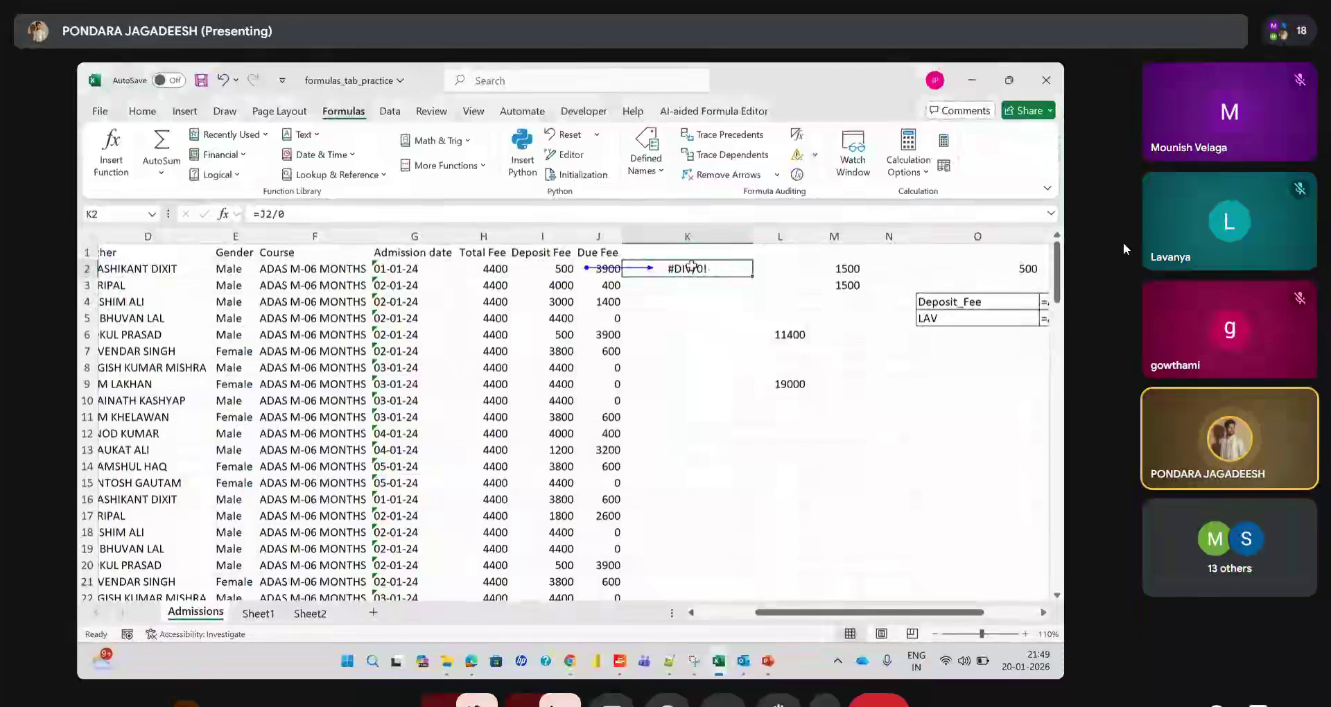
Run Error Checking and convert the two-digit-year admission date in G3 to 20XX
left_click(812, 155)
left_click(831, 174)
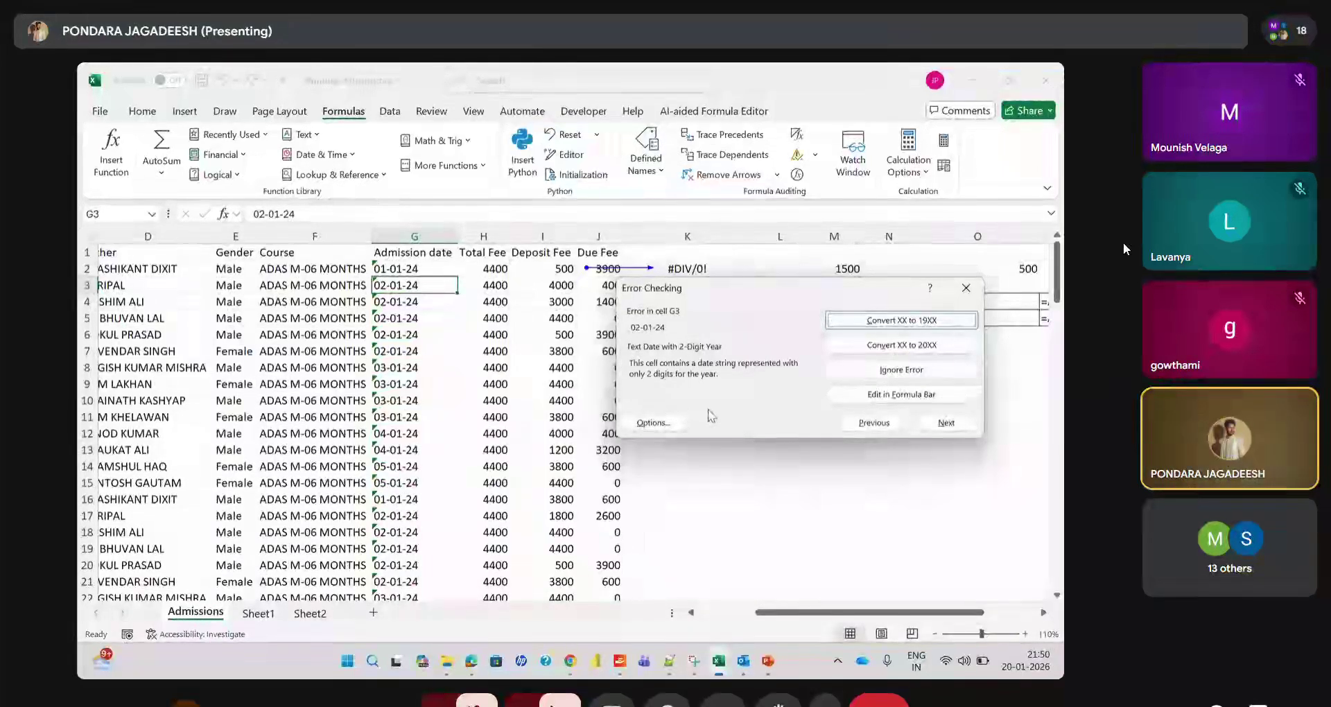
left_click(901, 345)
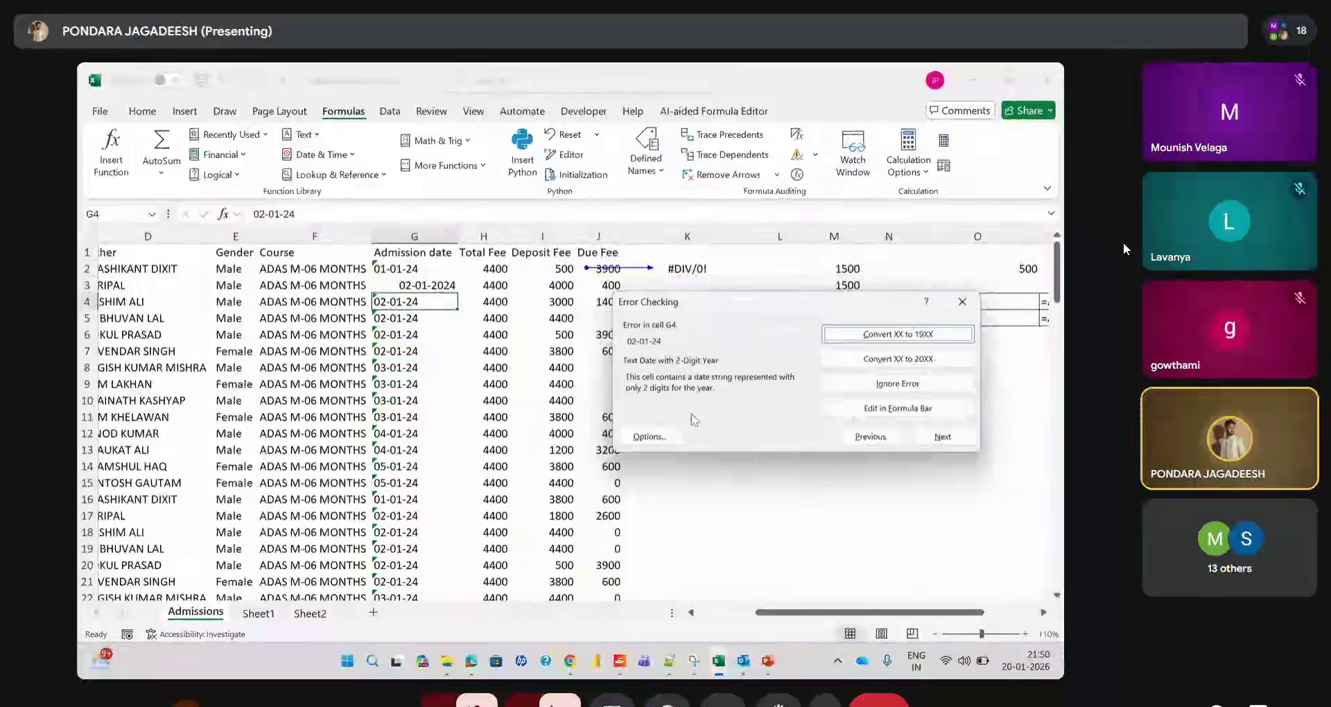
Review the formula calculation and error checking rules in the Error Checking options, and close both dialogs without changes
left_click(662, 436)
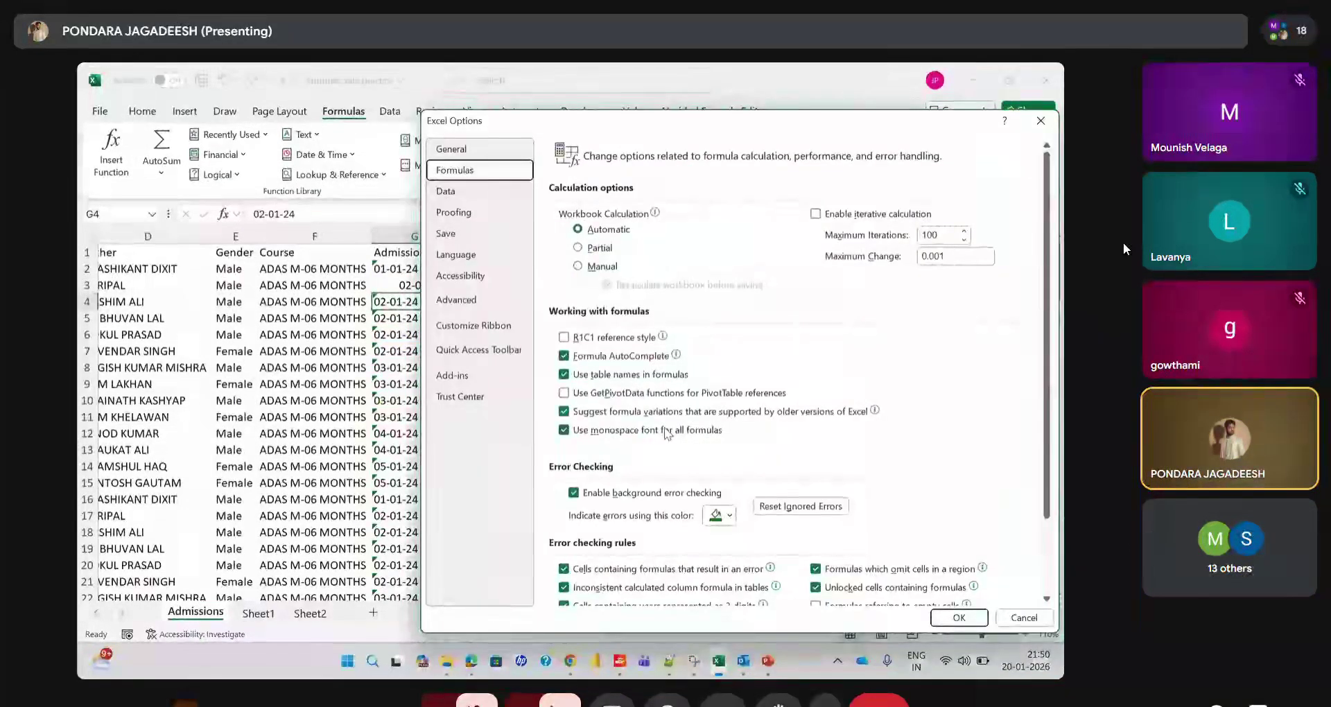
scroll(666, 434, "down", 1)
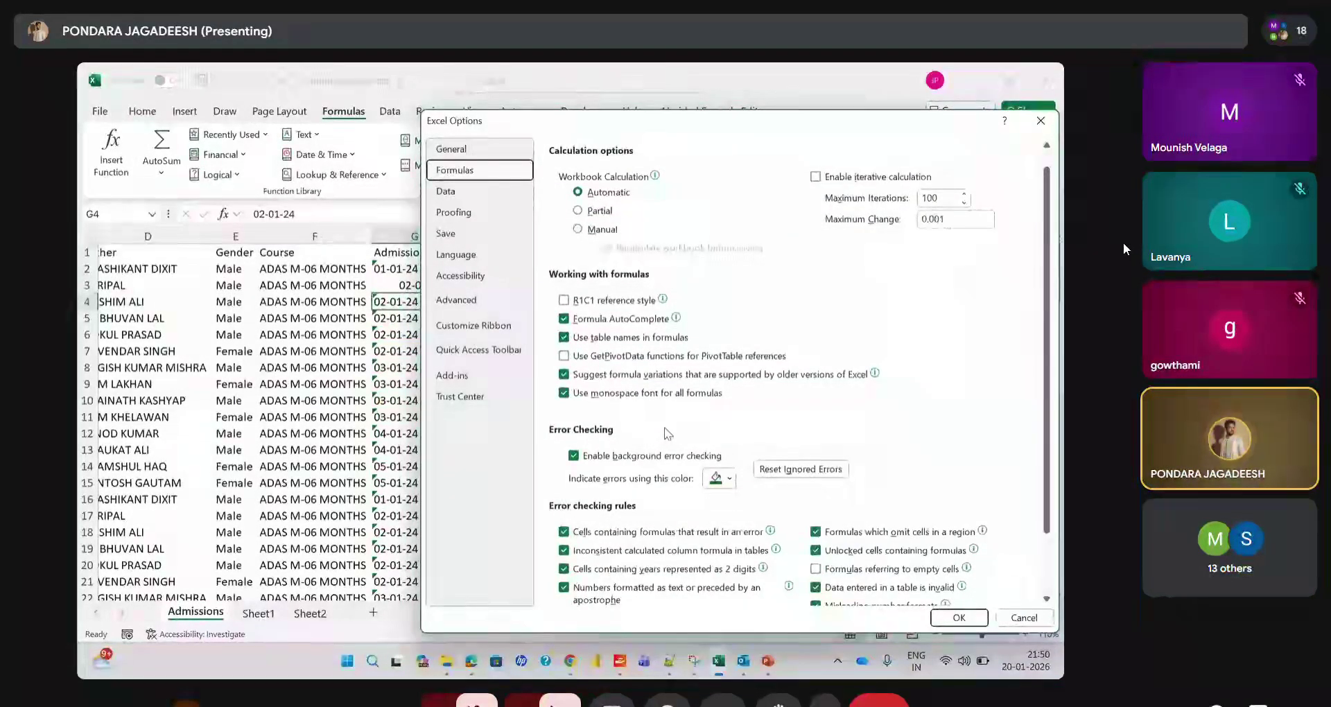
scroll(667, 434, "up", 1)
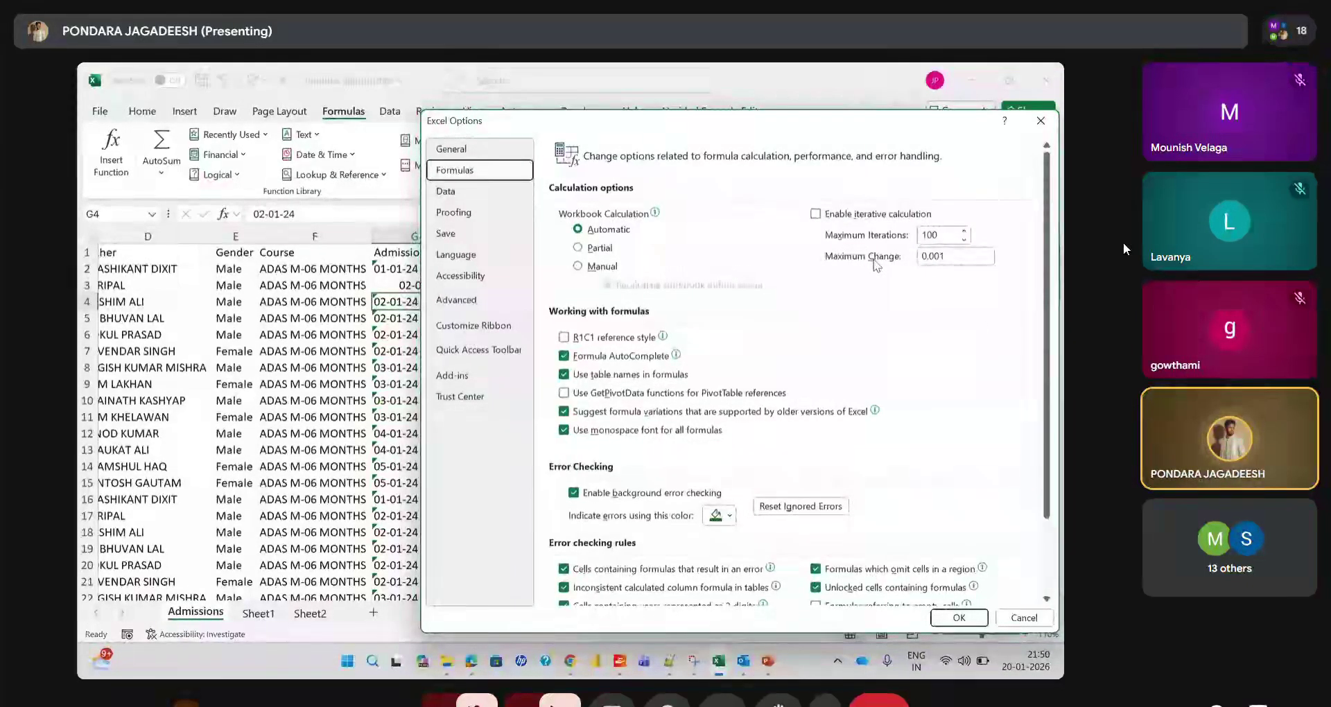
left_click(1041, 121)
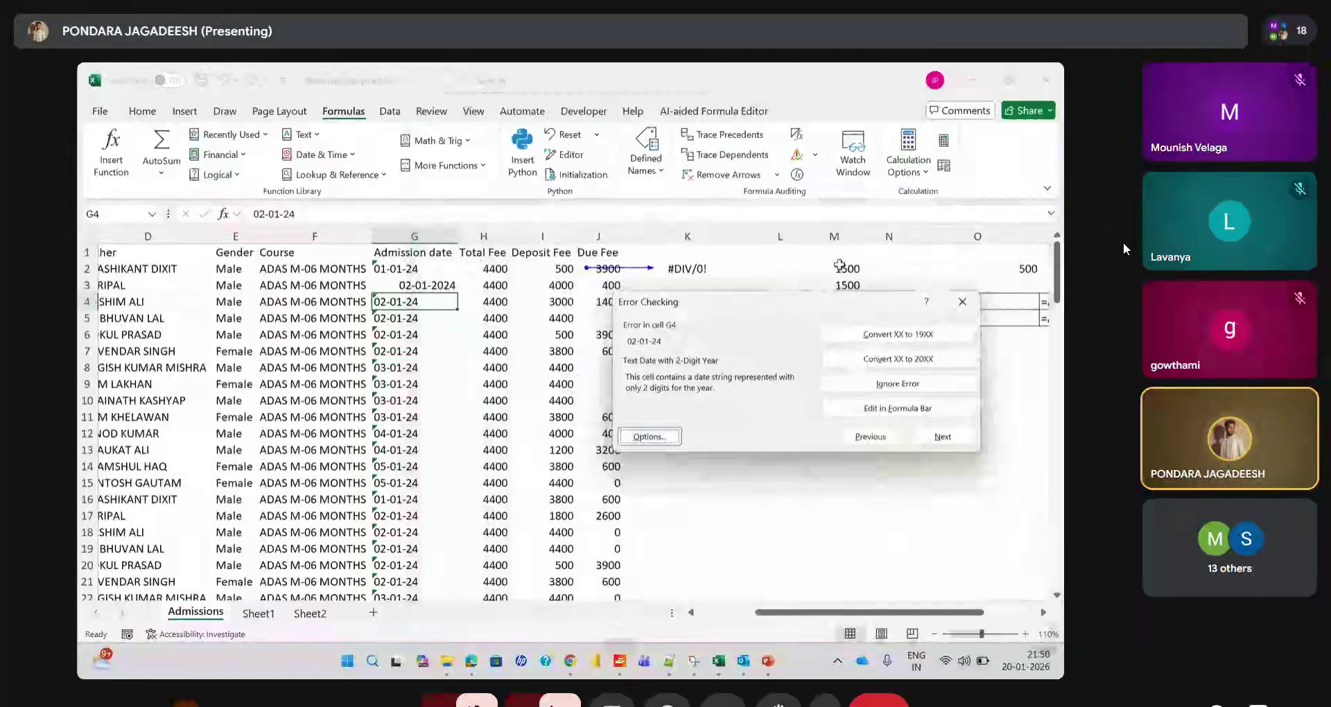
key("Escape")
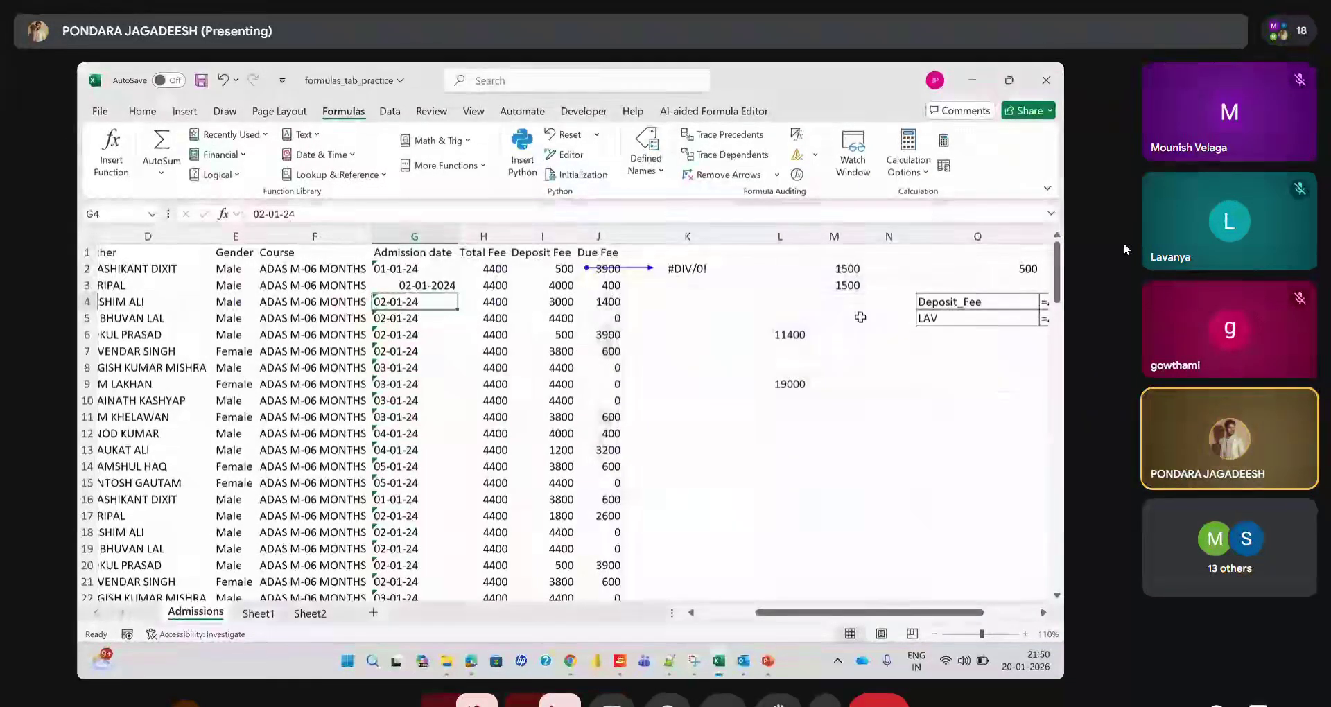
Remove the tracer arrow at cell K2 and run Error Checking on the sheet again
left_click(695, 269)
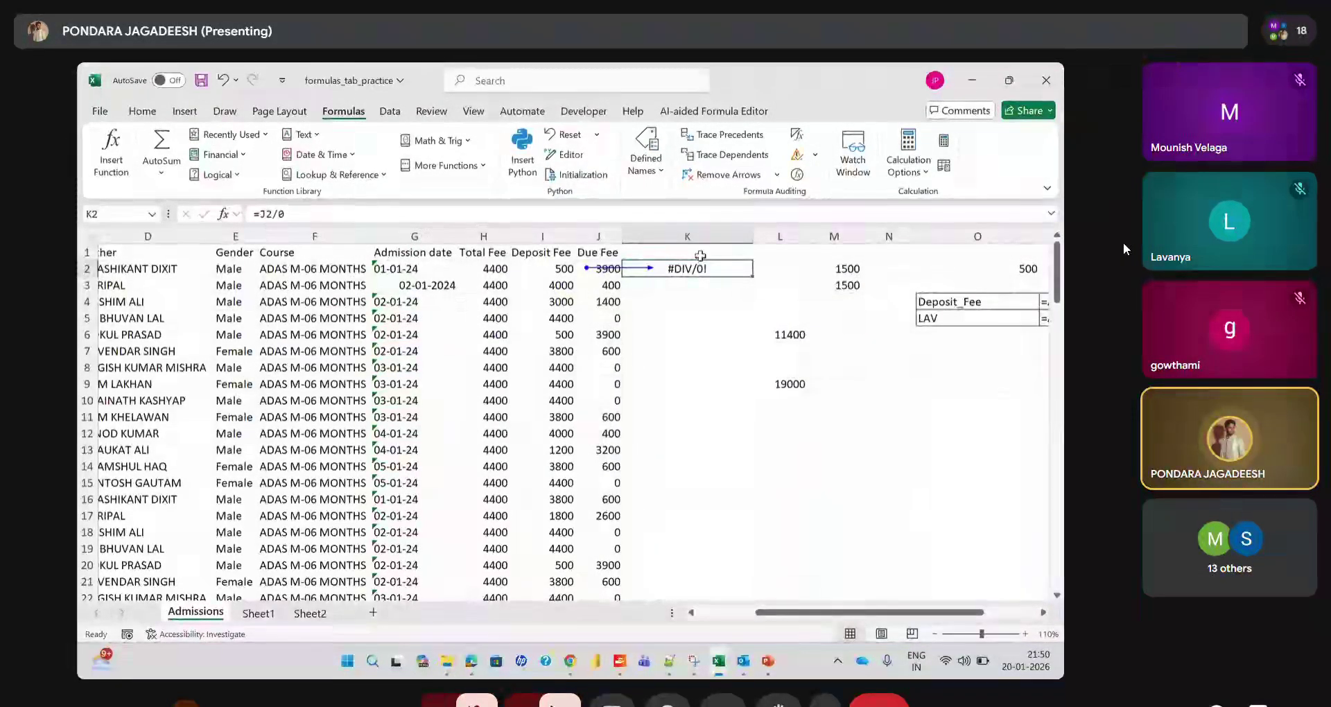
left_click(727, 175)
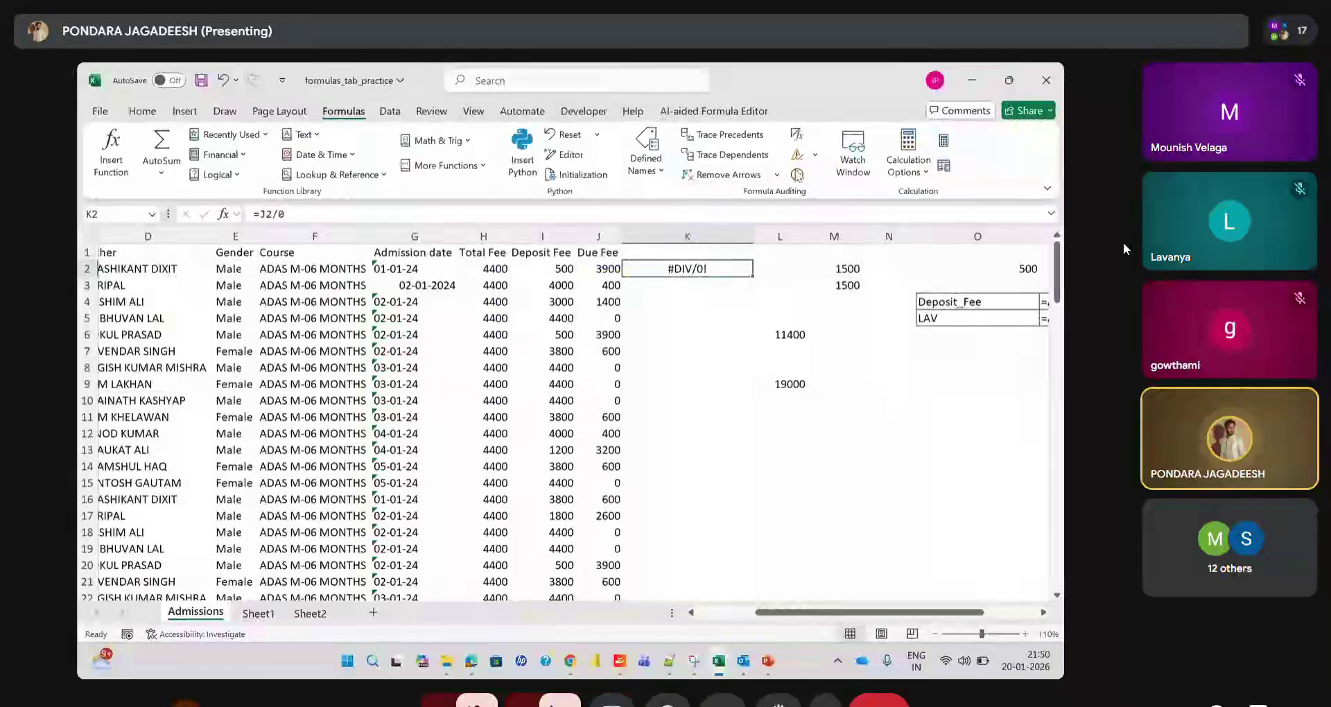
left_click(815, 154)
left_click(825, 176)
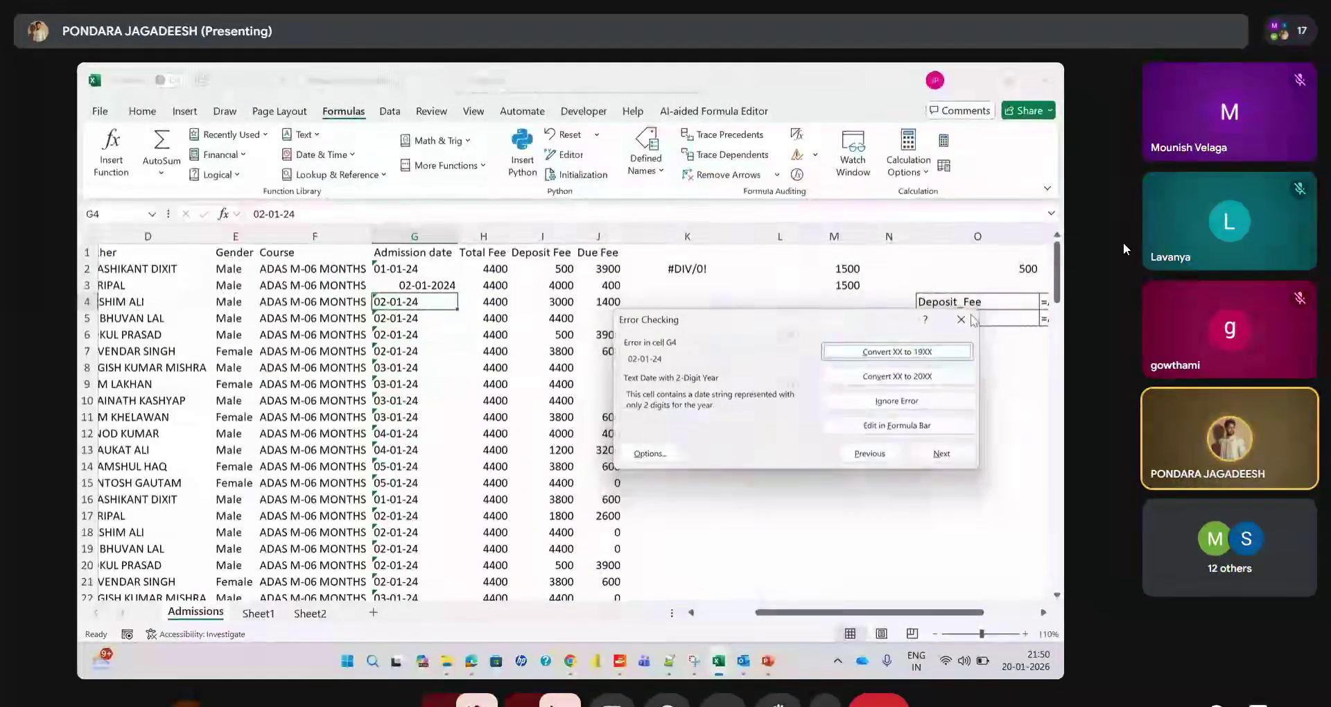
Enter the formula =J2/0 in cell K2
left_click(744, 268)
type("=")
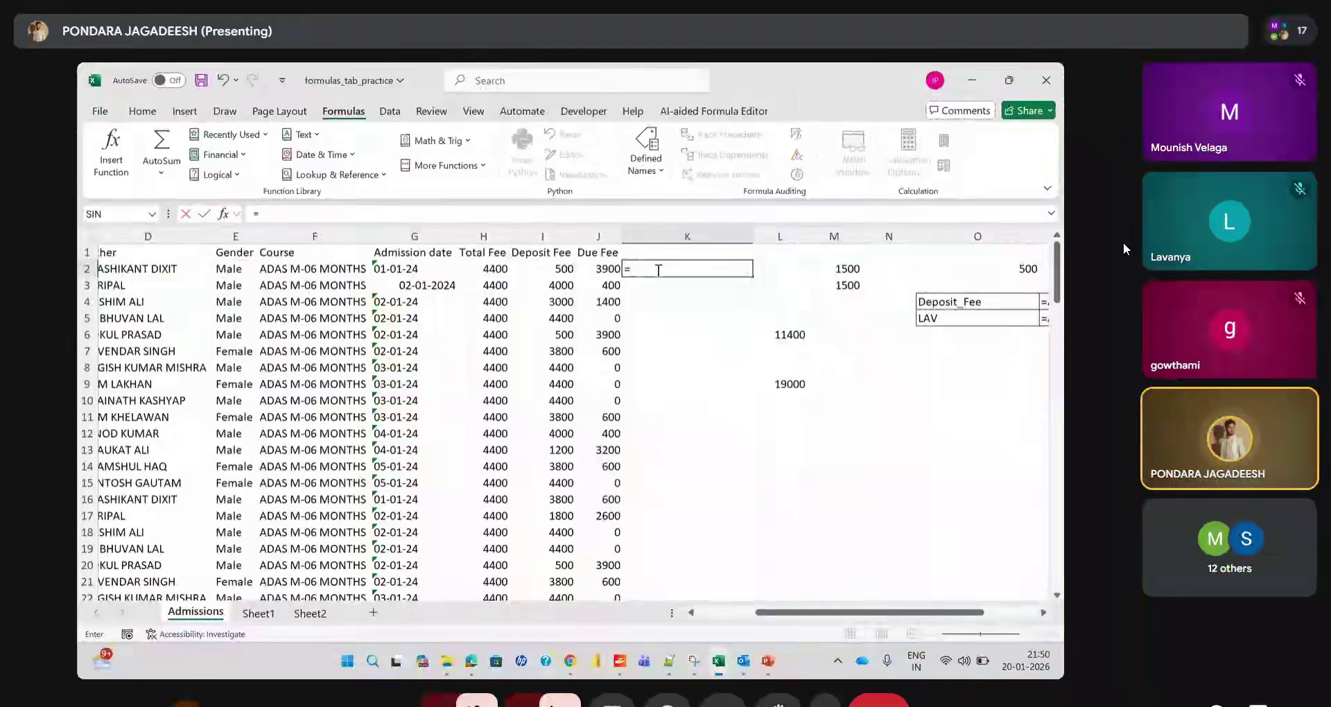
left_click(603, 273)
type("/0")
key("Return")
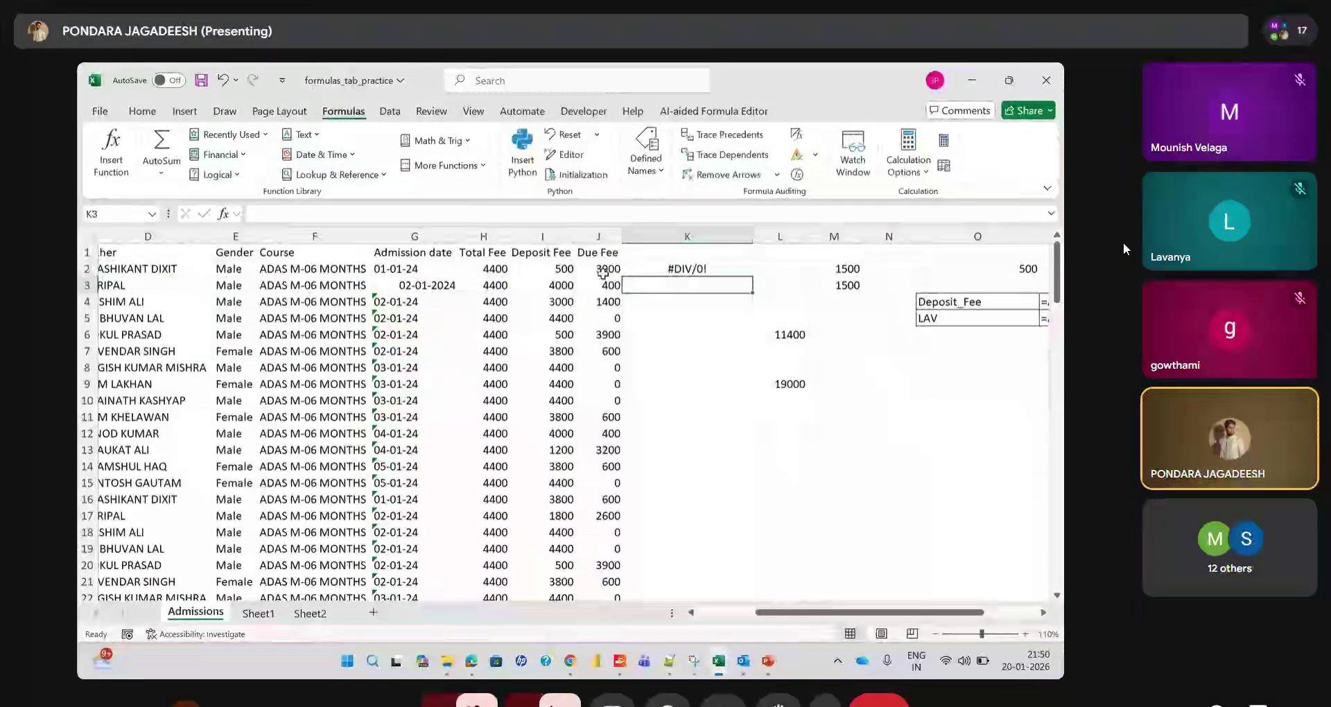
Run Error Checking on cell K2, evaluate its formula through the calculation steps, and close the evaluation
left_click(705, 265)
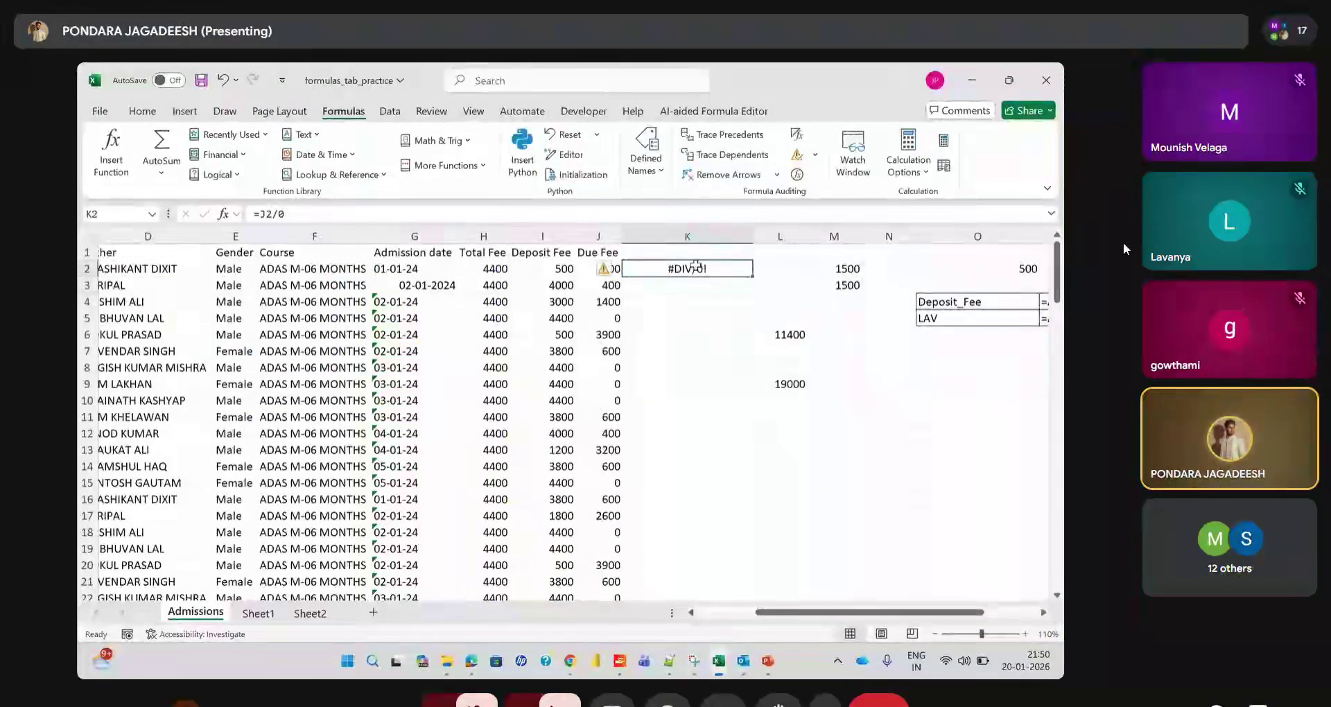
left_click(815, 155)
left_click(826, 178)
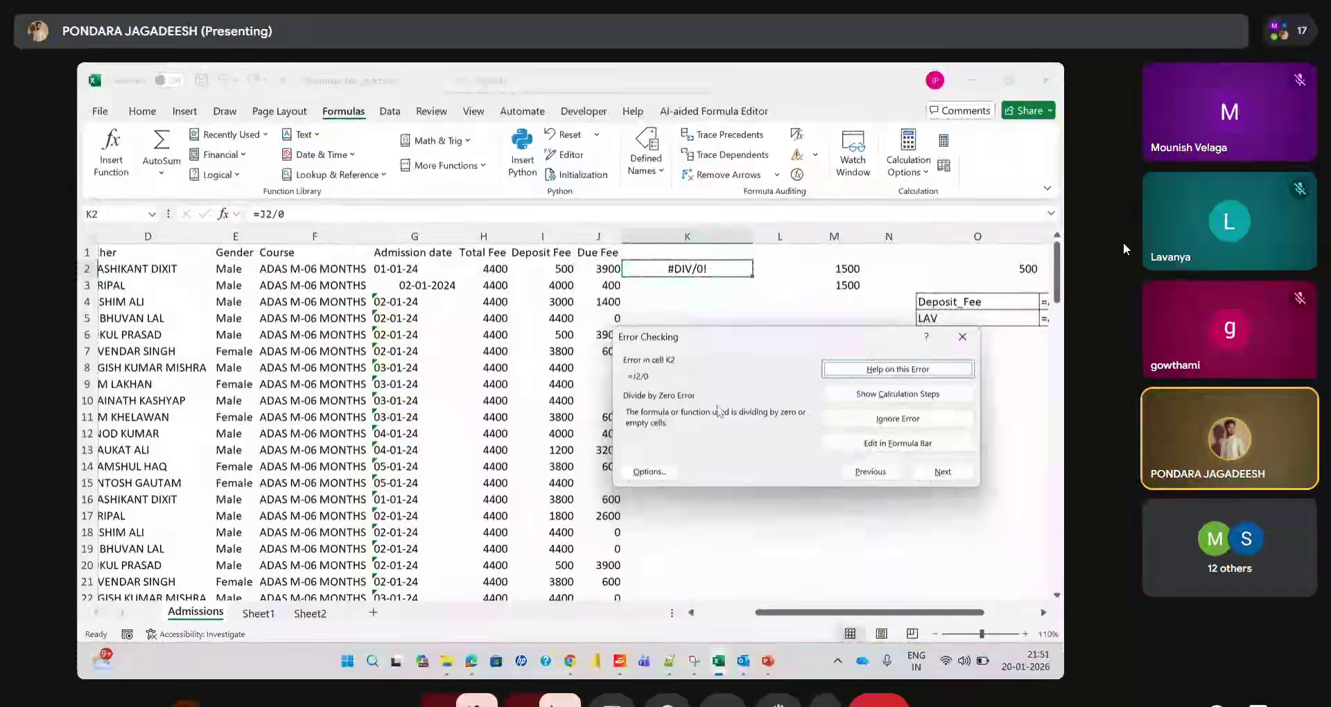
left_click(904, 395)
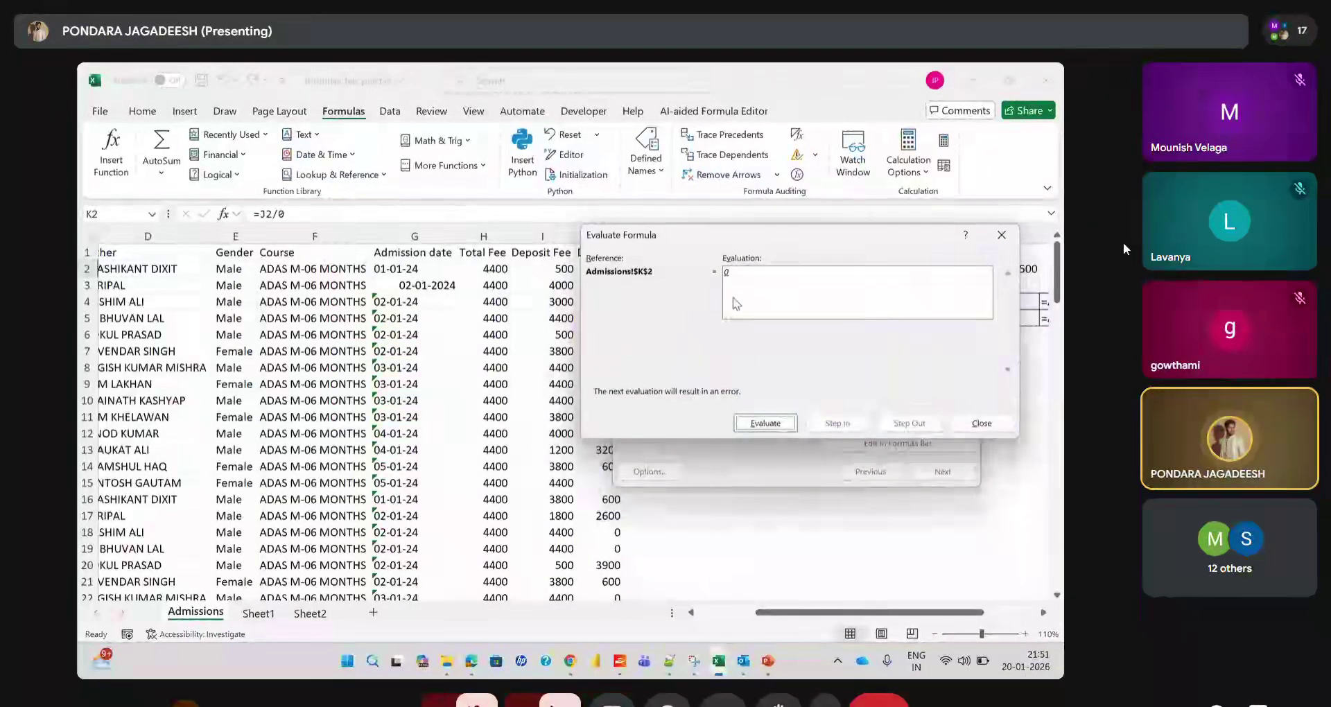
left_click(765, 424)
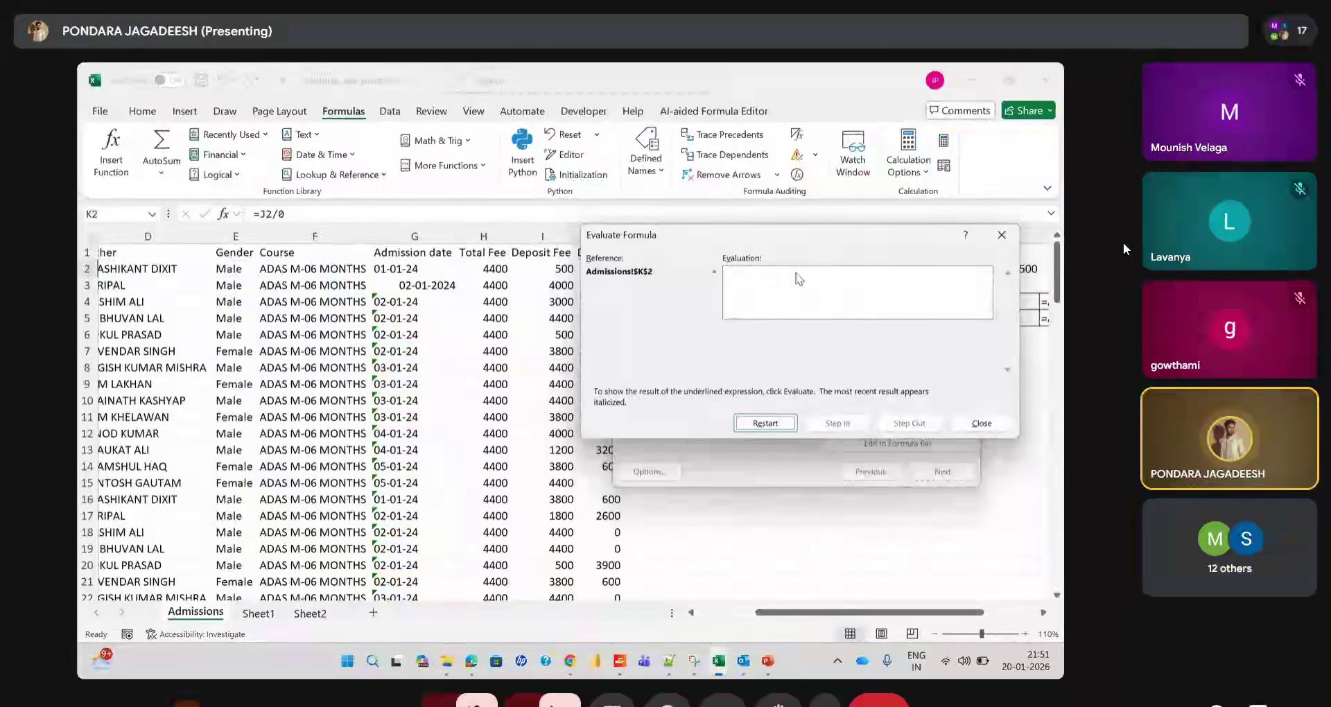
left_click(1002, 235)
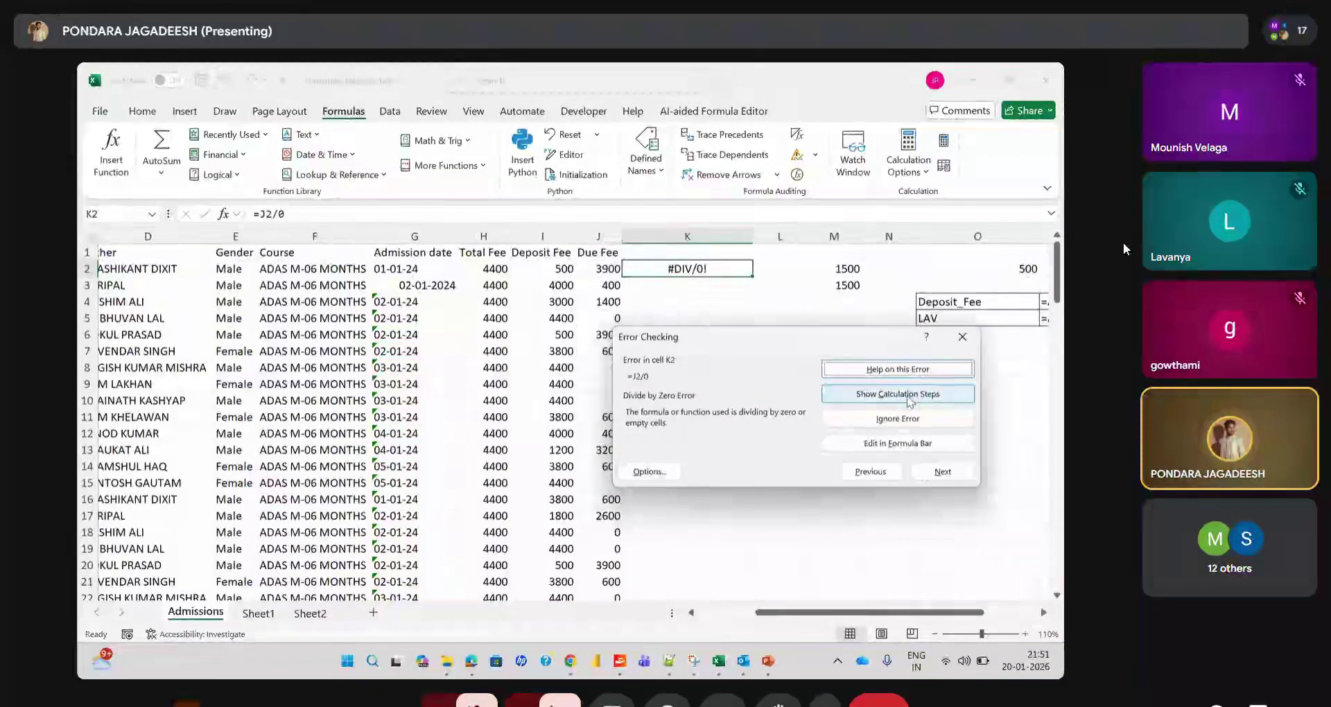
Open K2's formula for editing from Error Checking, and close the dialog without changes
left_click(899, 441)
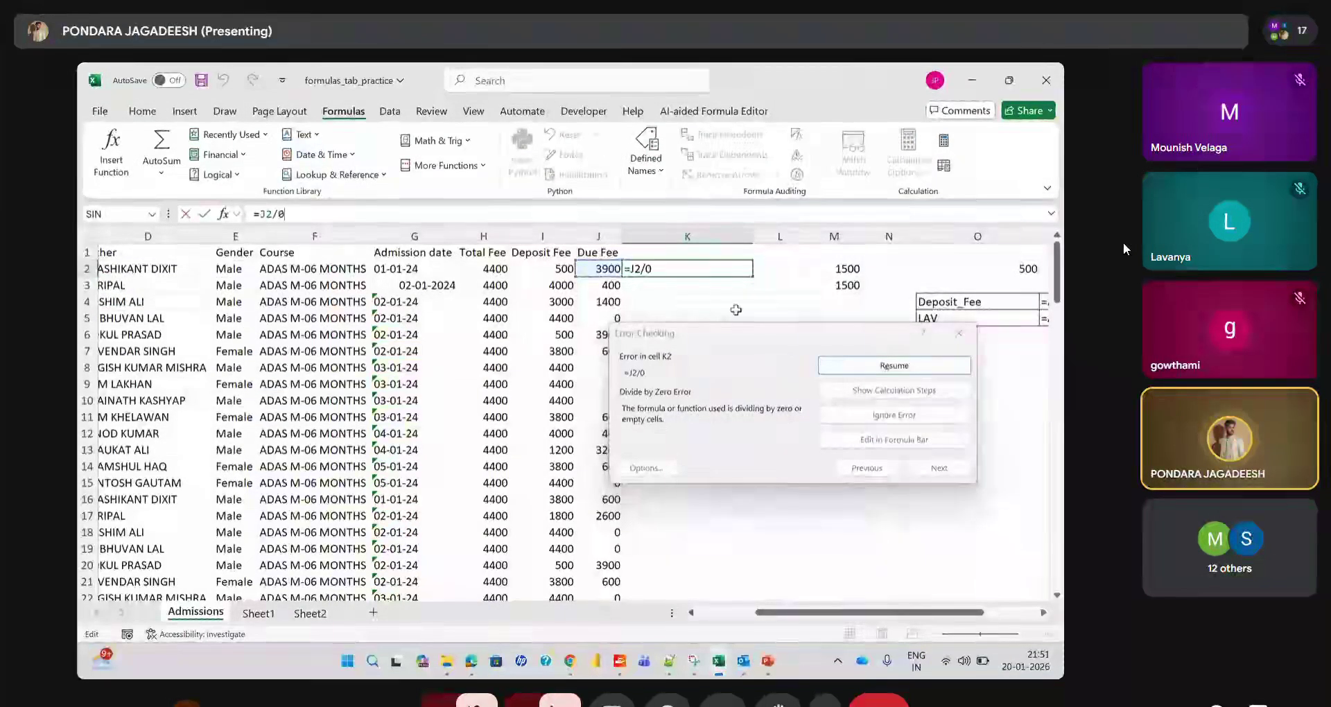
left_click(970, 336)
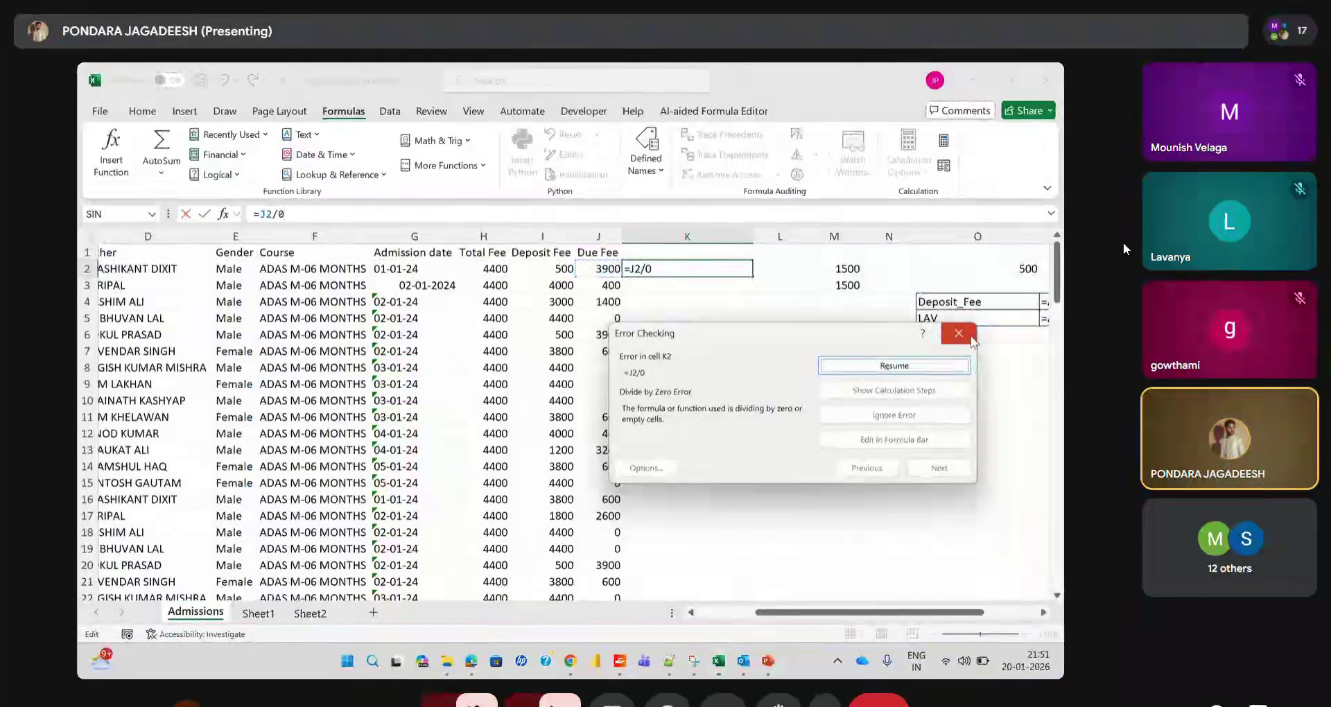
left_click(971, 337)
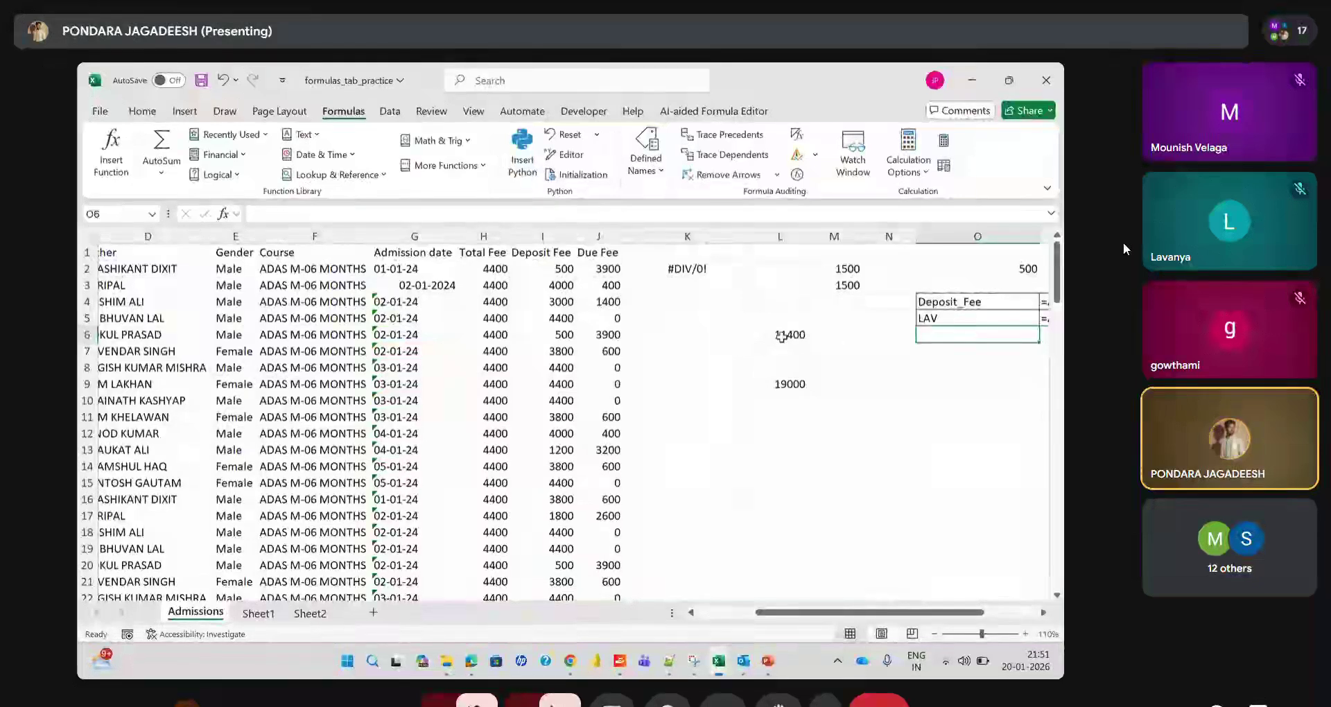
Enter the formula =H6+I6+J6/0 in cell K6
left_click(738, 336)
type("=")
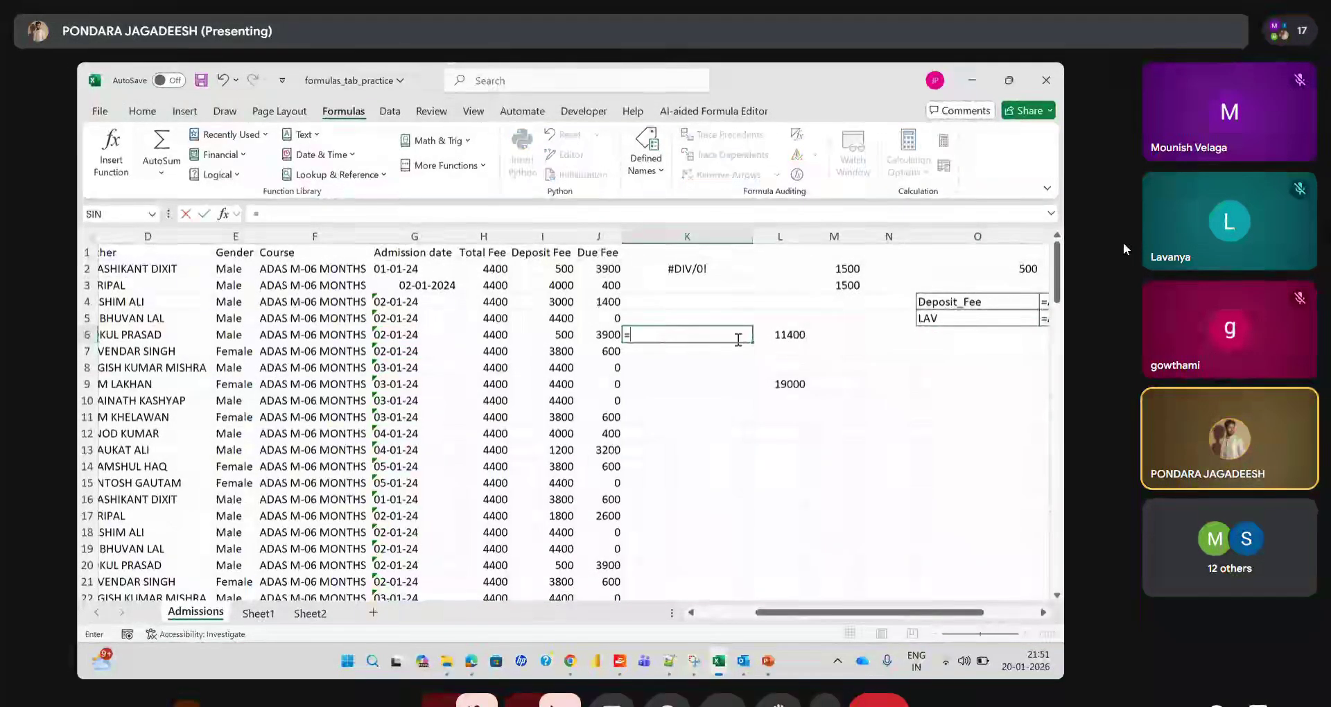
left_click(503, 336)
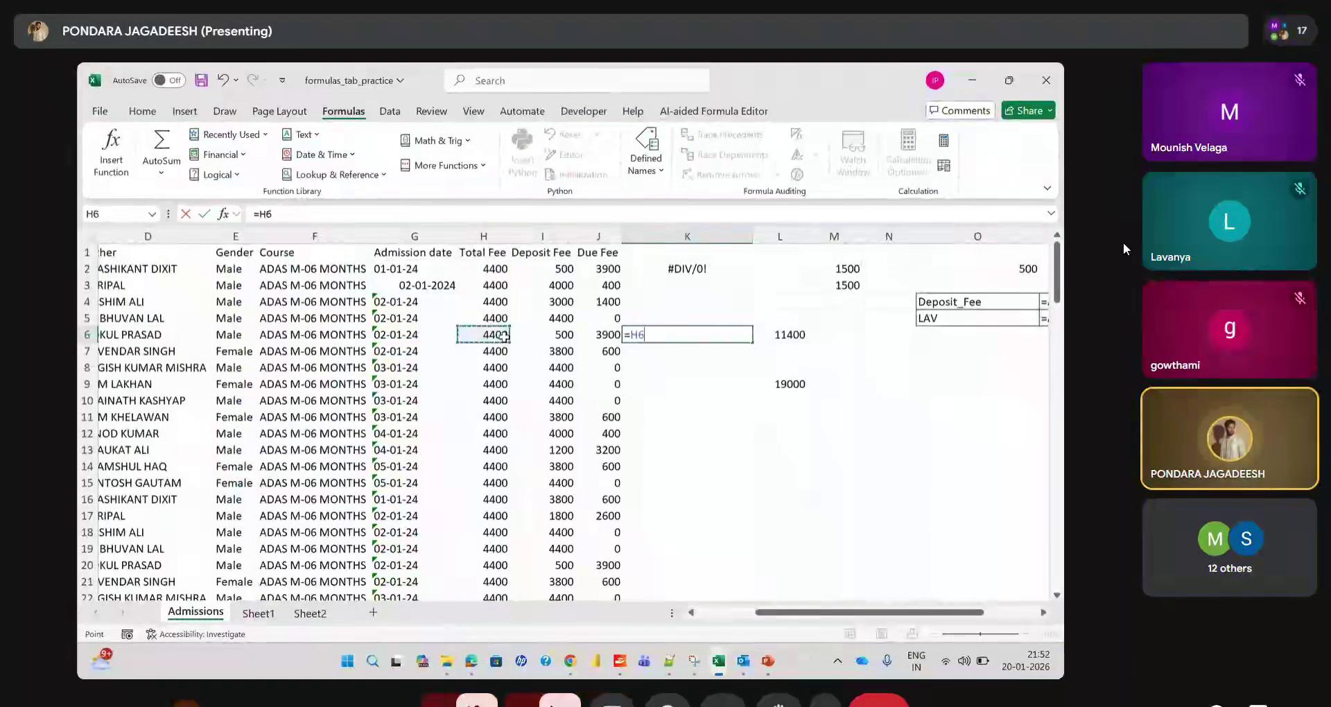
type("+")
left_click(535, 337)
type("+")
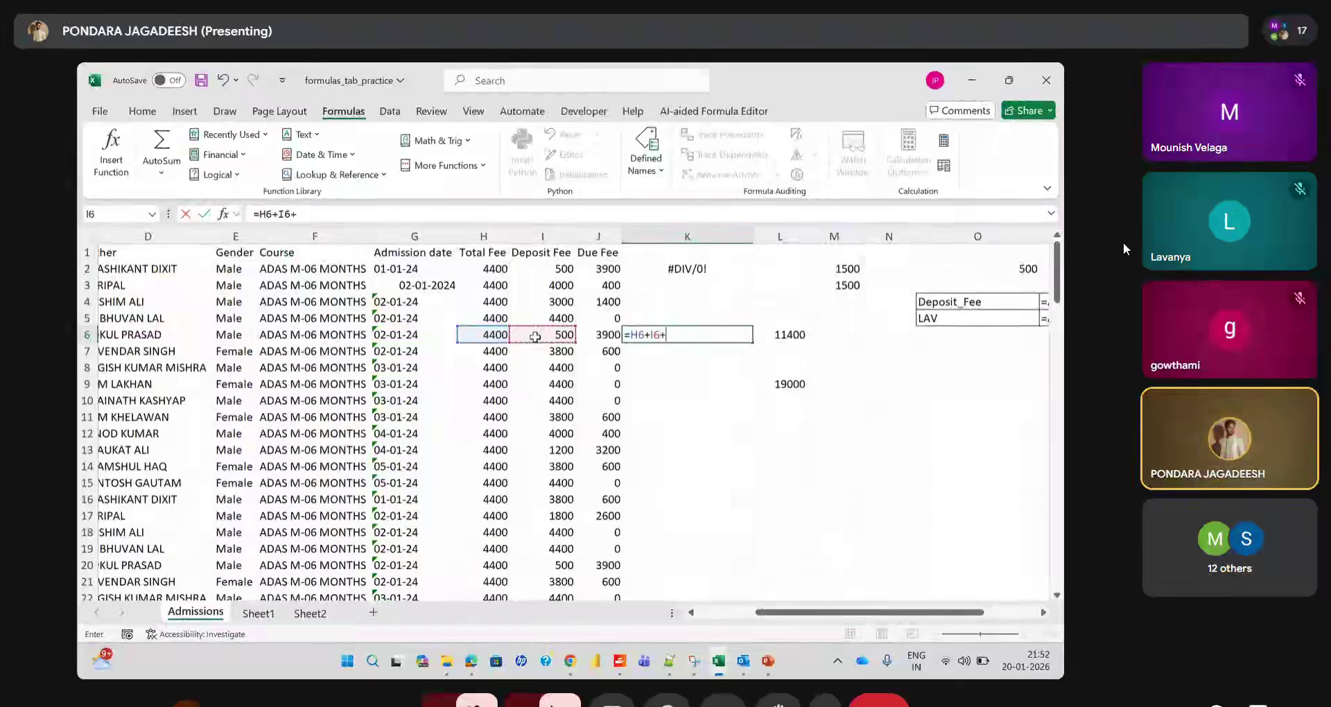
left_click(604, 335)
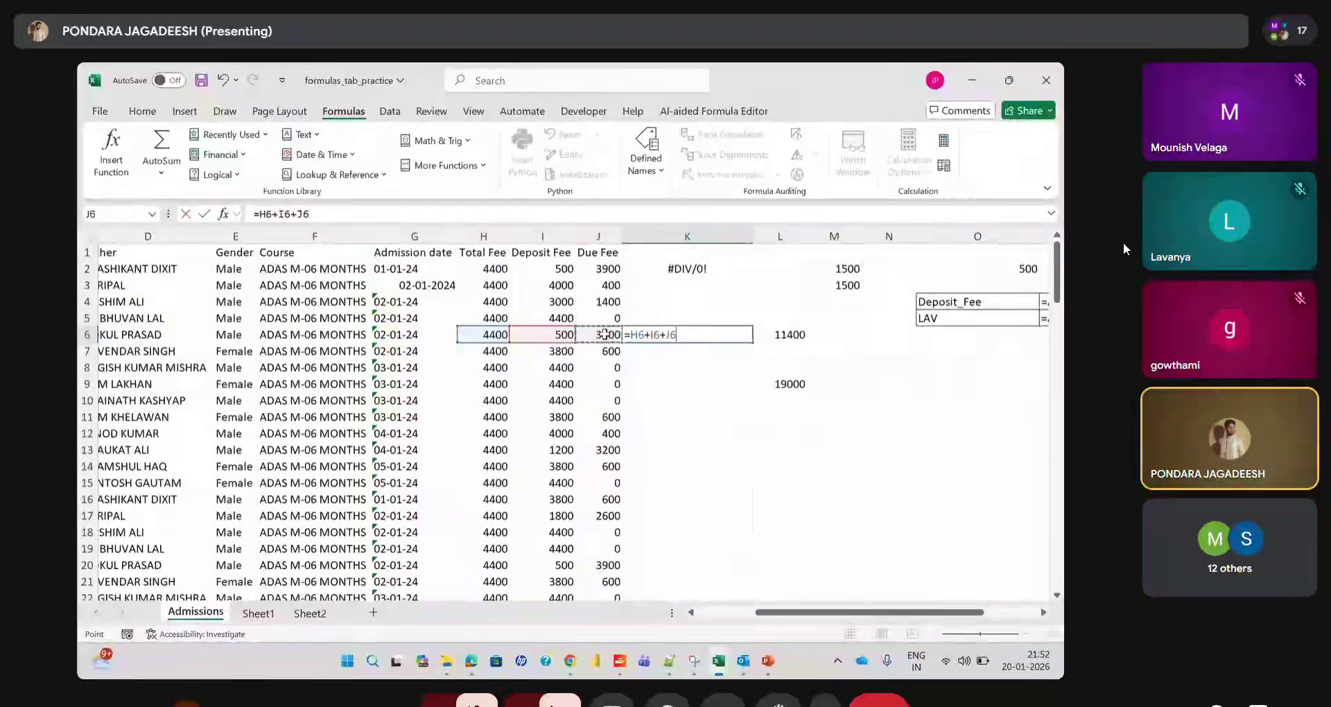
type("/0")
key("Return")
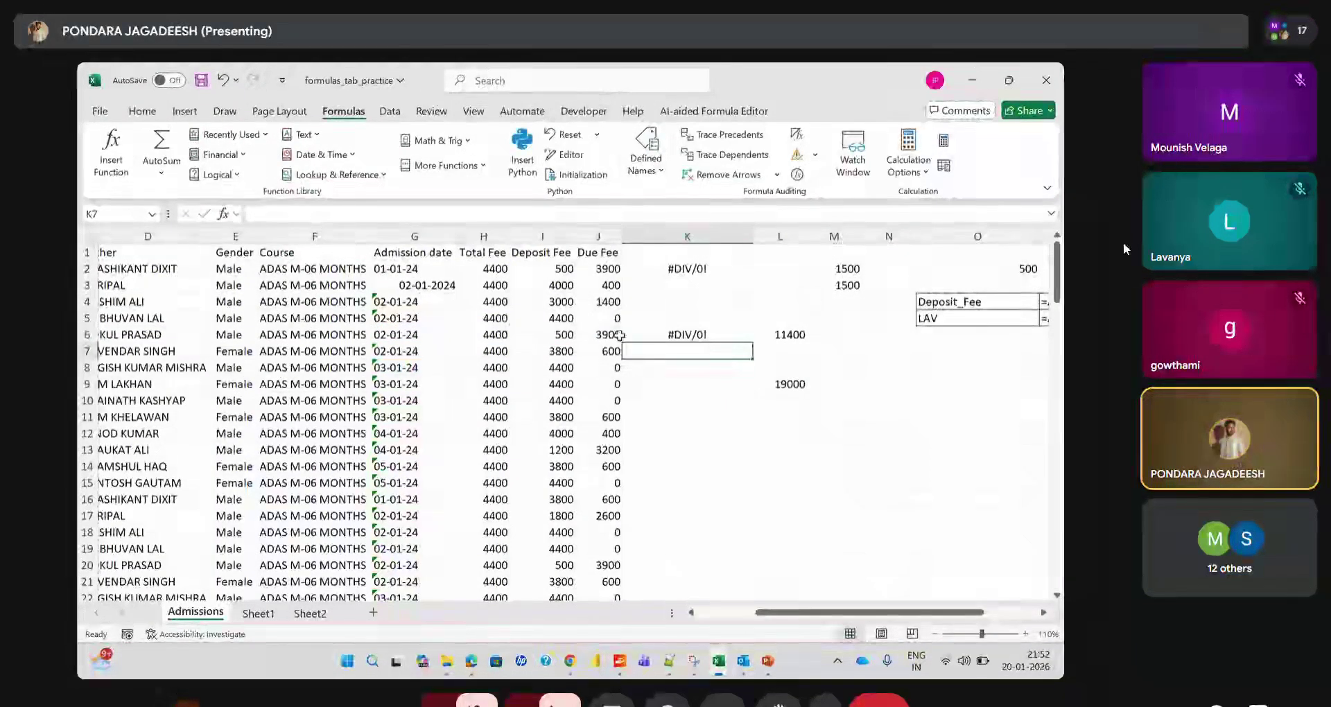
Run Error Checking on cell K6 and evaluate its formula to the end, moving the Evaluate Formula dialog clear of the result cells
left_click(687, 334)
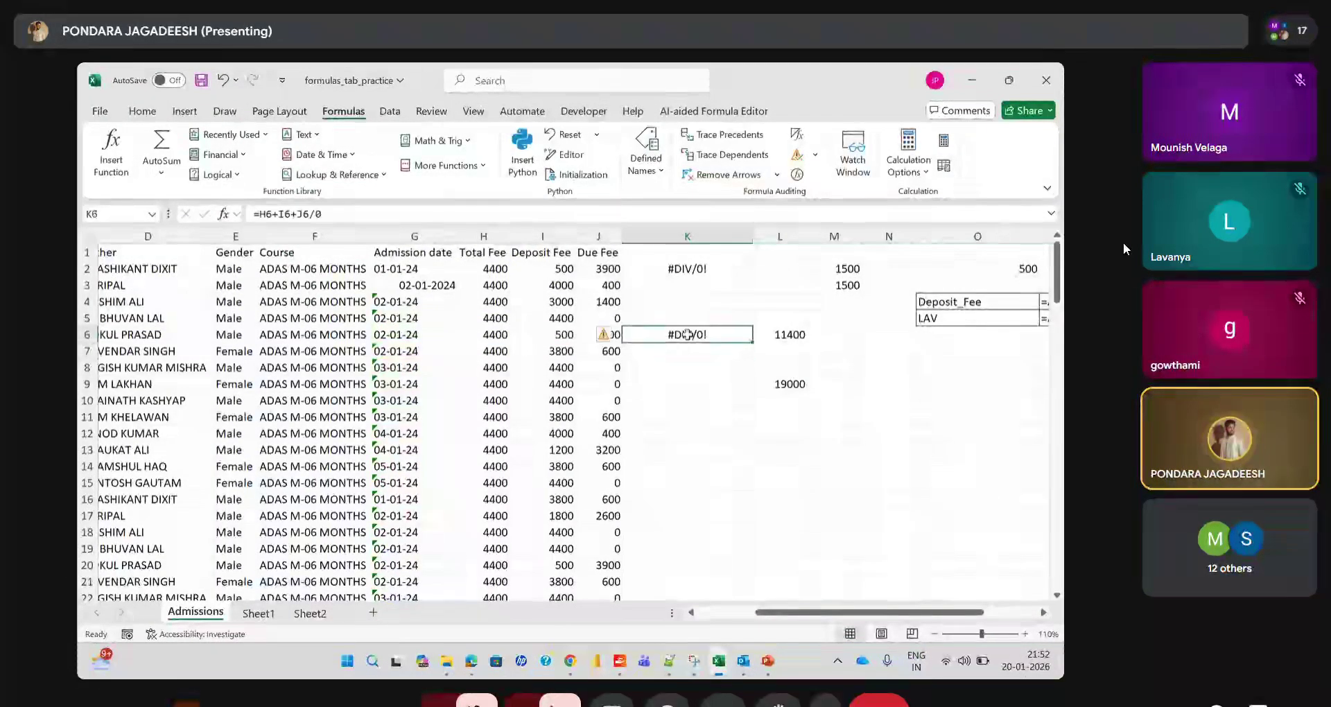
left_click(816, 156)
left_click(830, 178)
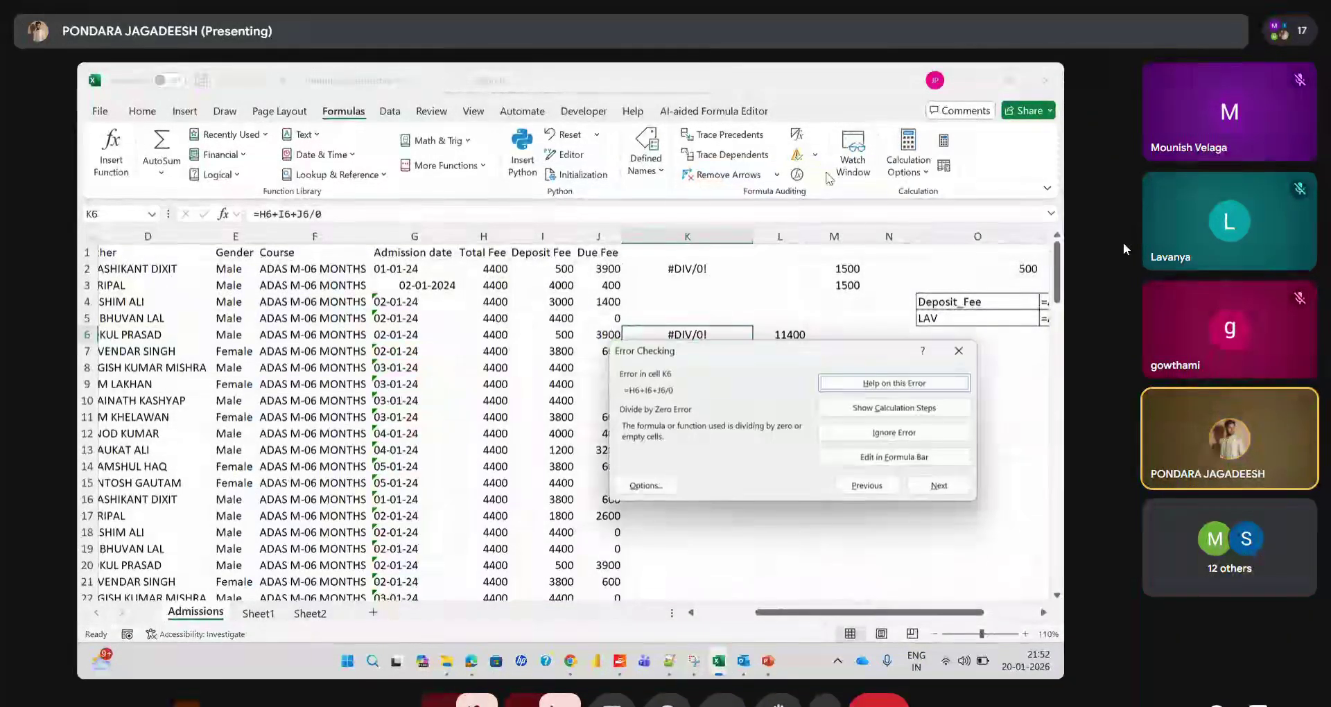
left_click(876, 410)
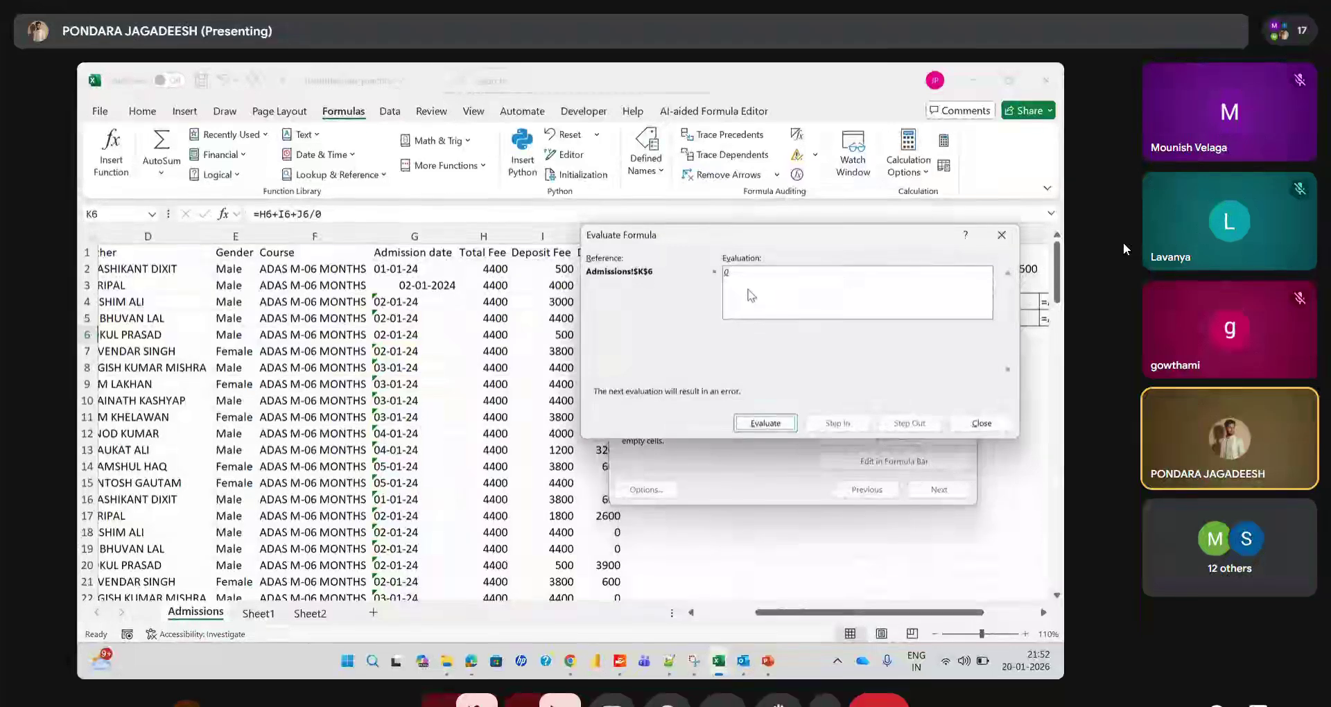
left_click(765, 422)
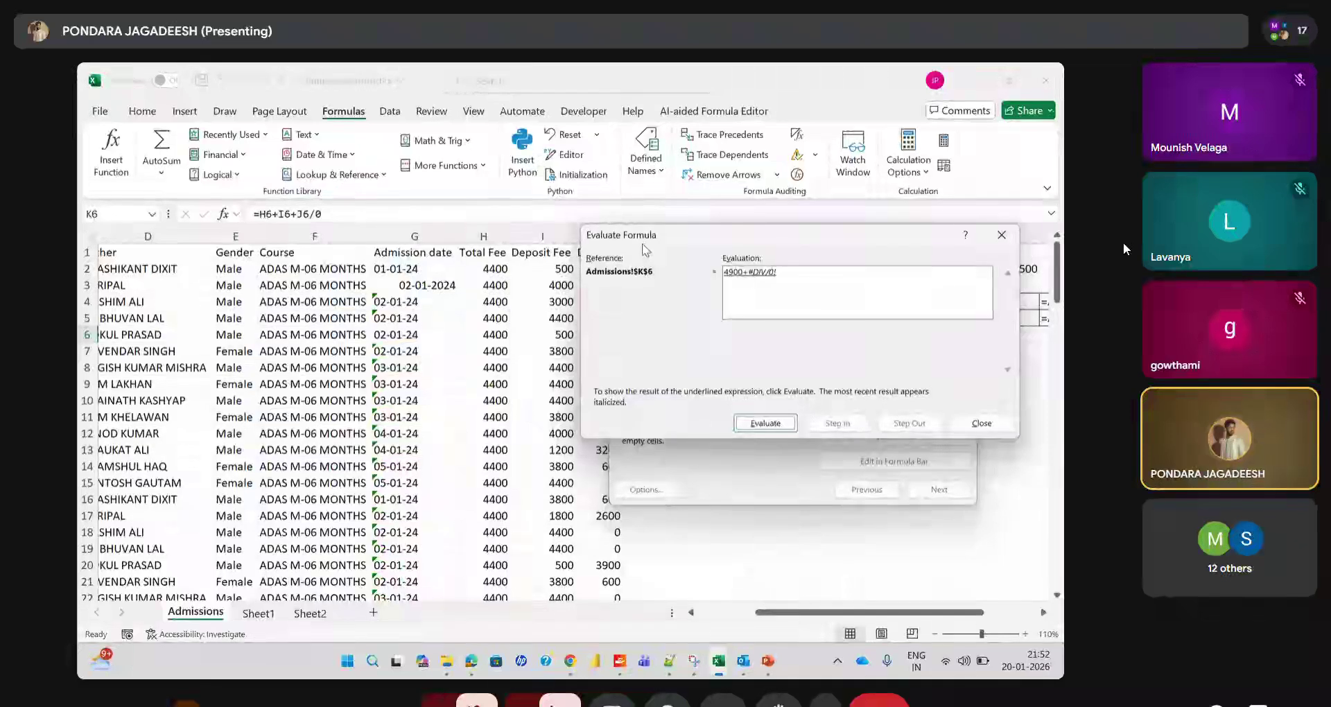
left_click_drag(645, 249, 221, 133)
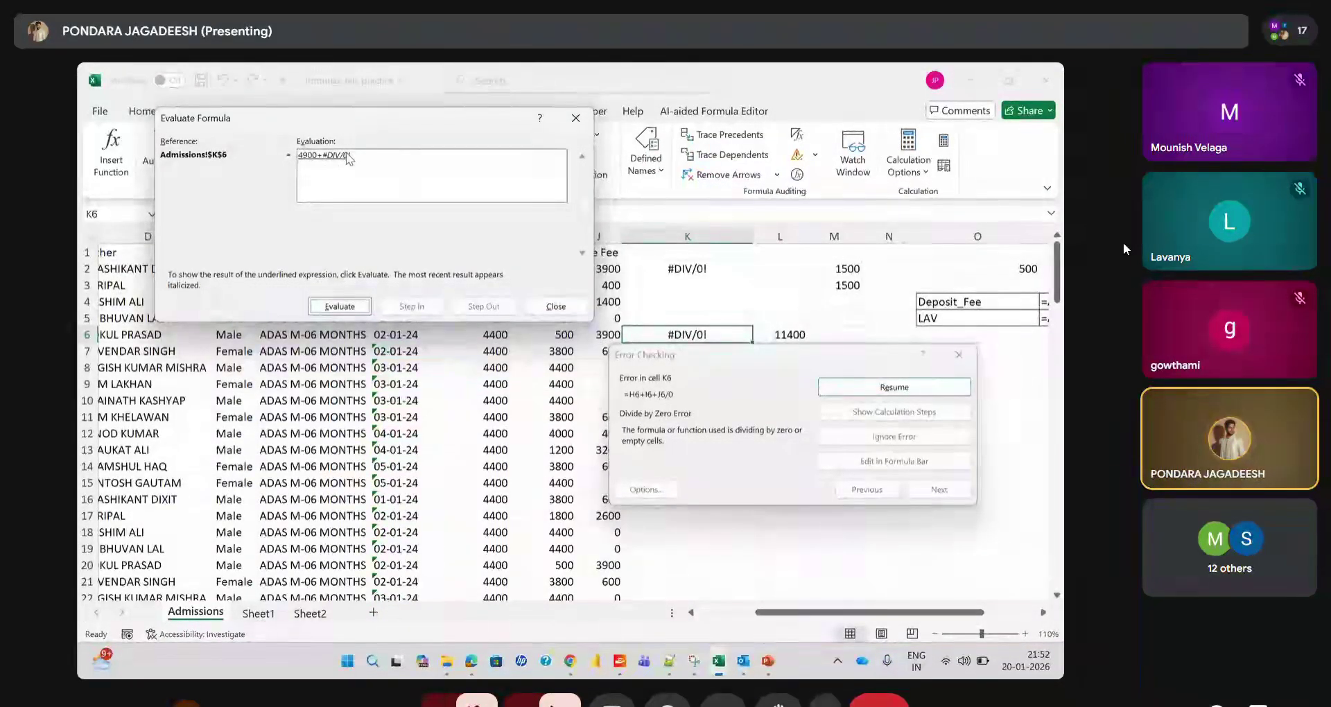
left_click(361, 312)
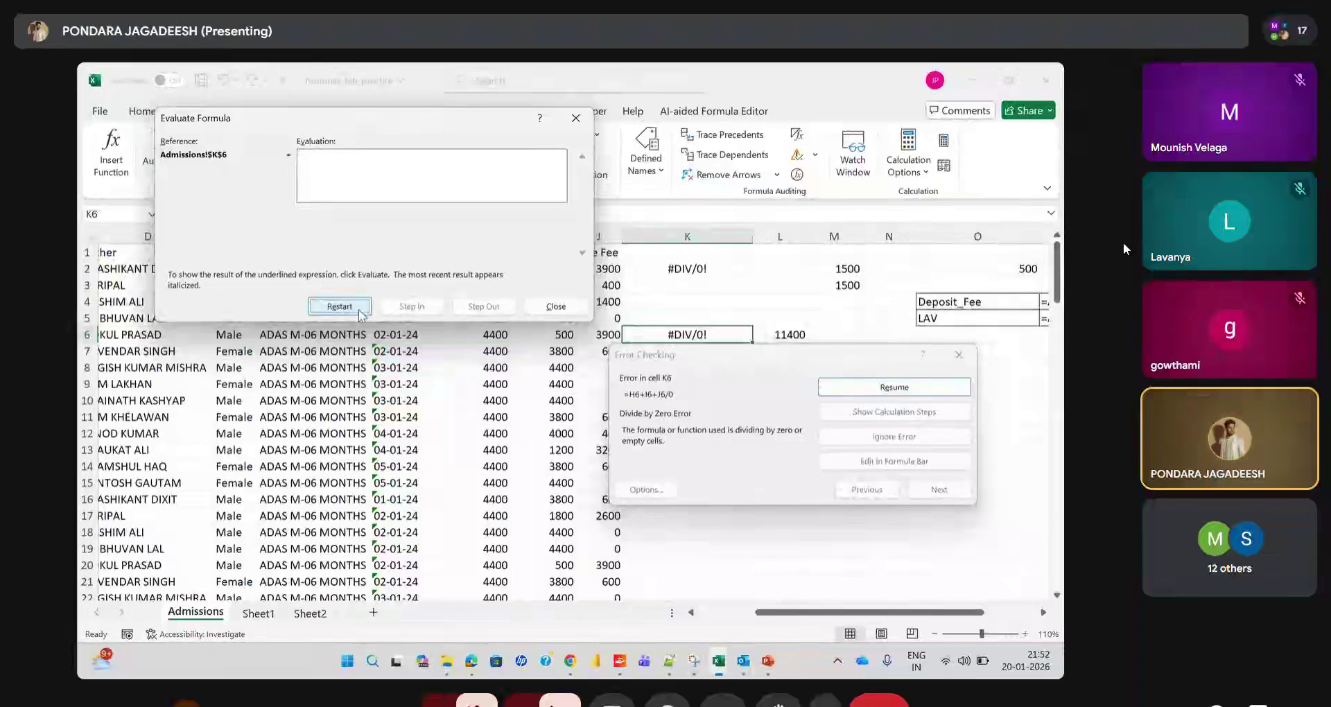
Restart the evaluation of K6, step into and out of H6, and evaluate I6 and the sum of both
left_click(359, 312)
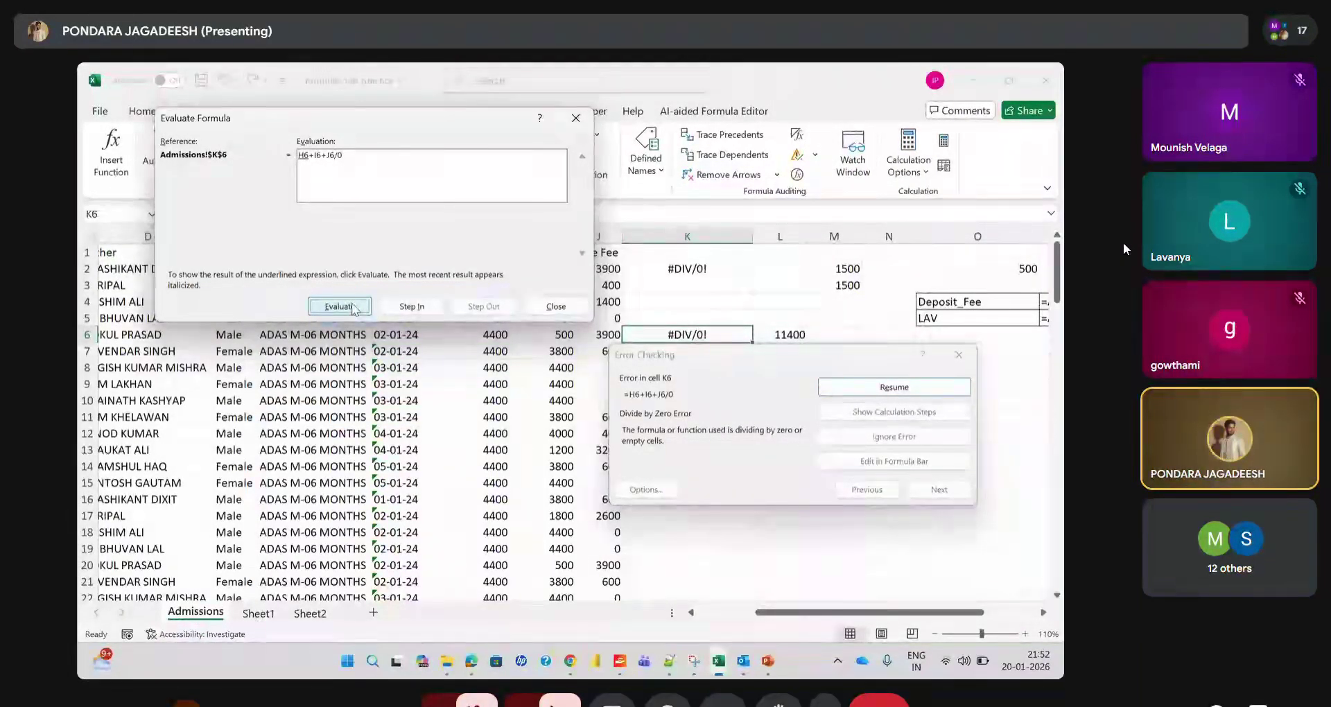
left_click(401, 308)
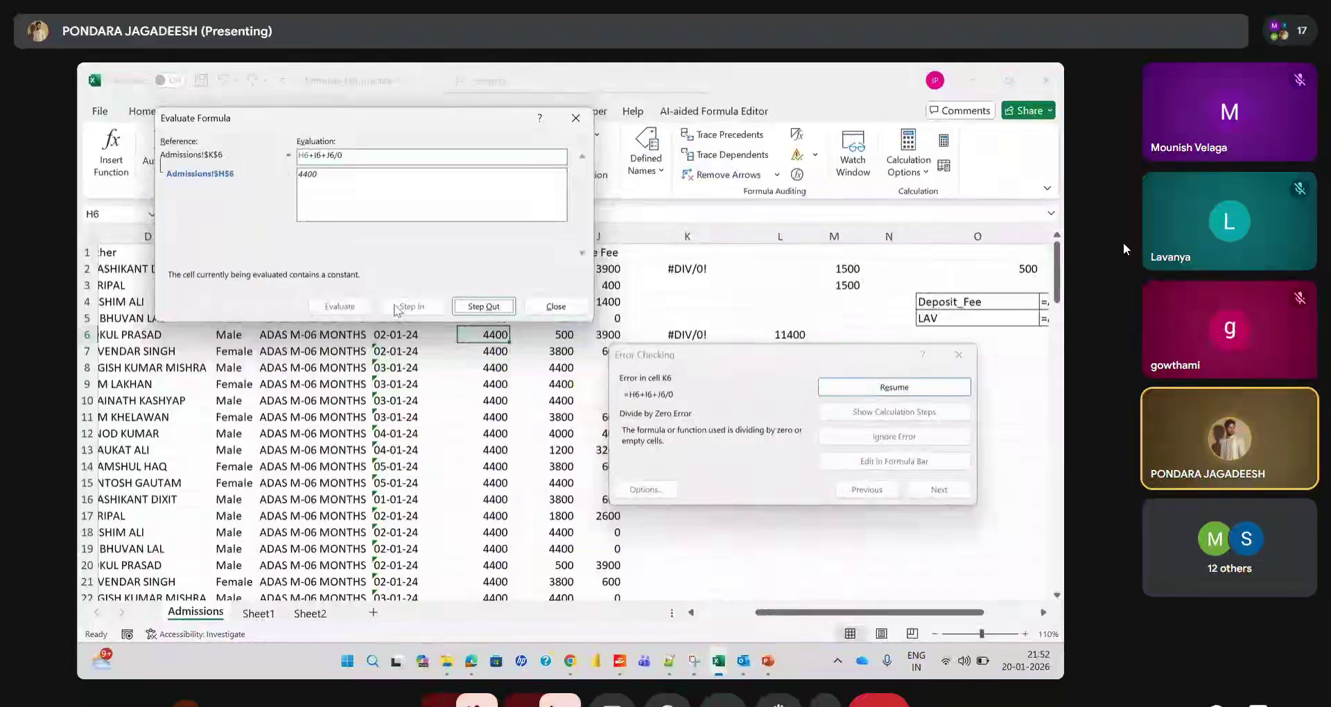
left_click(483, 307)
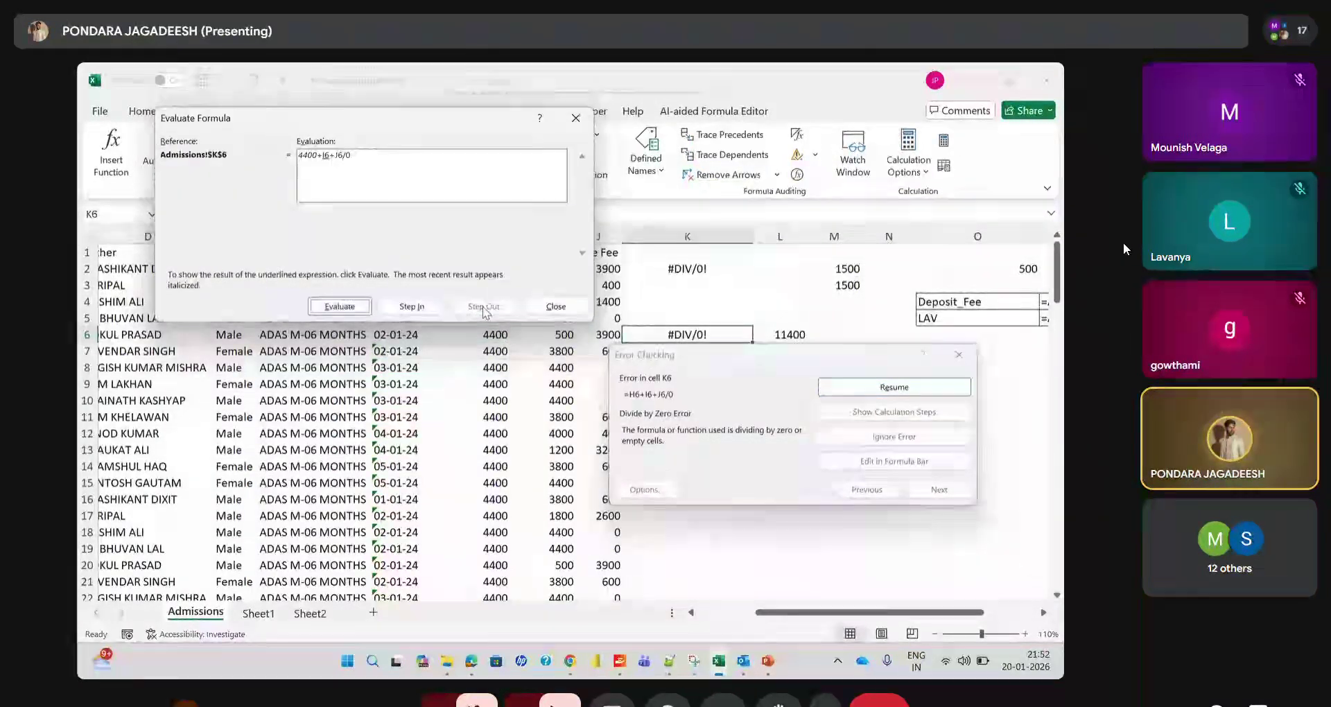
left_click(340, 306)
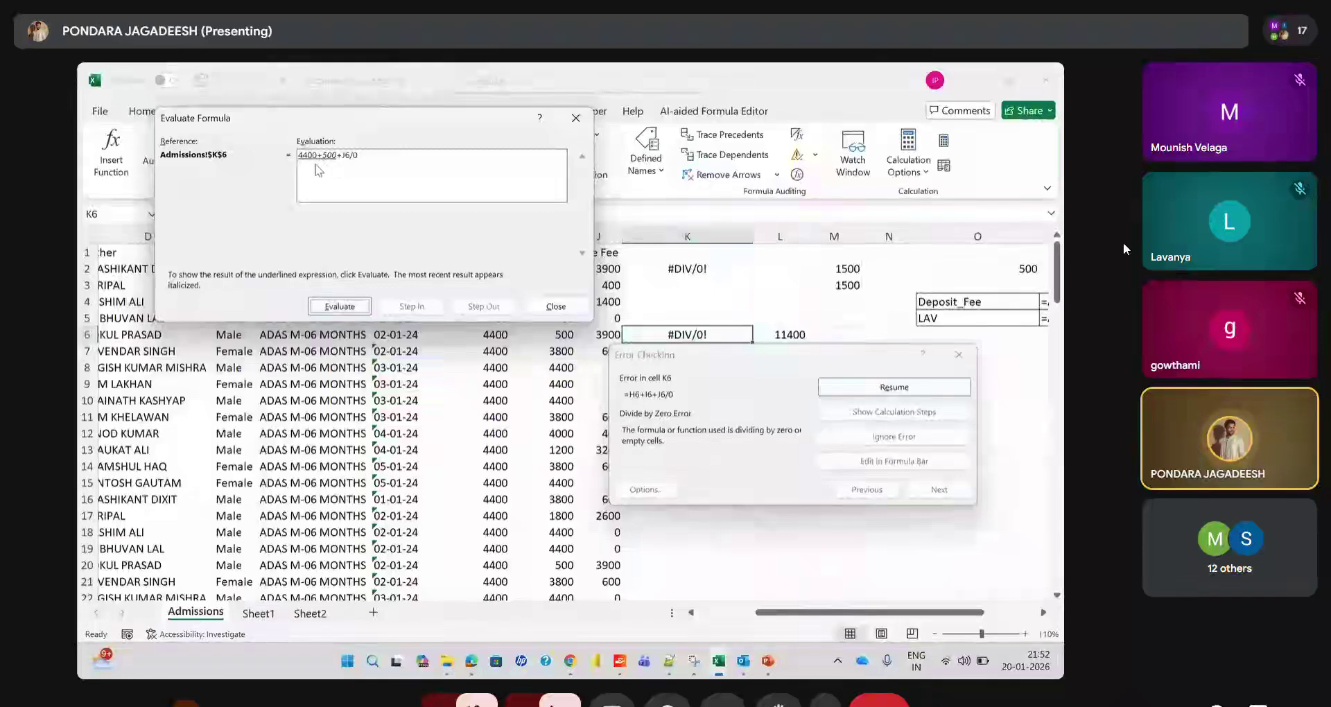
left_click(351, 306)
Step into J6, evaluate its H6-I6 formula, step back out, and evaluate the division by zero
left_click(411, 306)
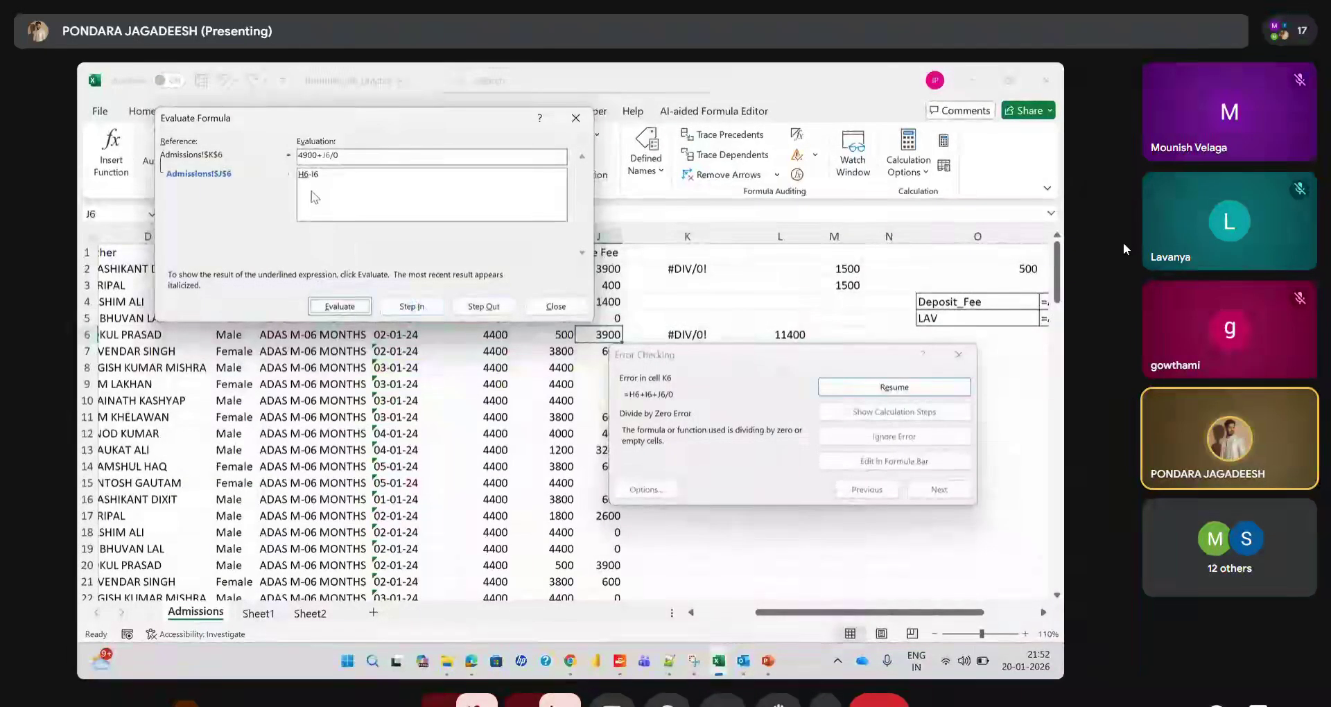
left_click(352, 309)
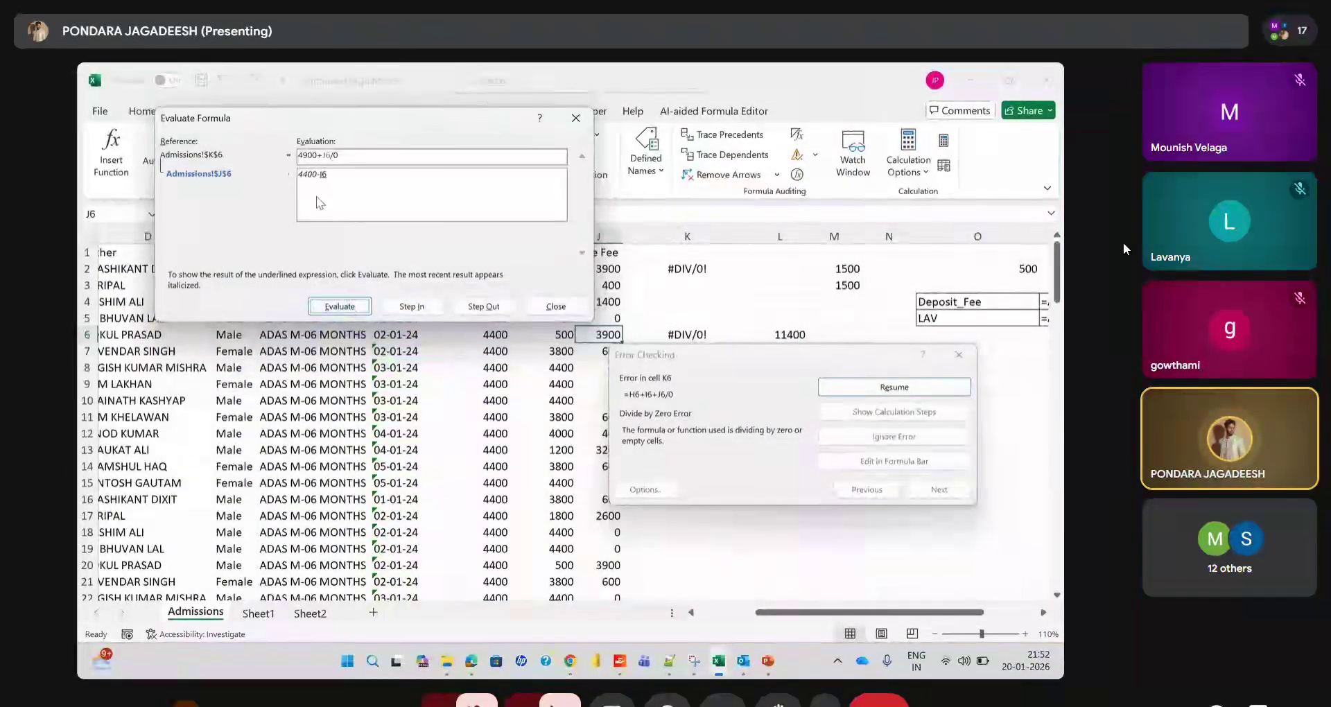
left_click(355, 306)
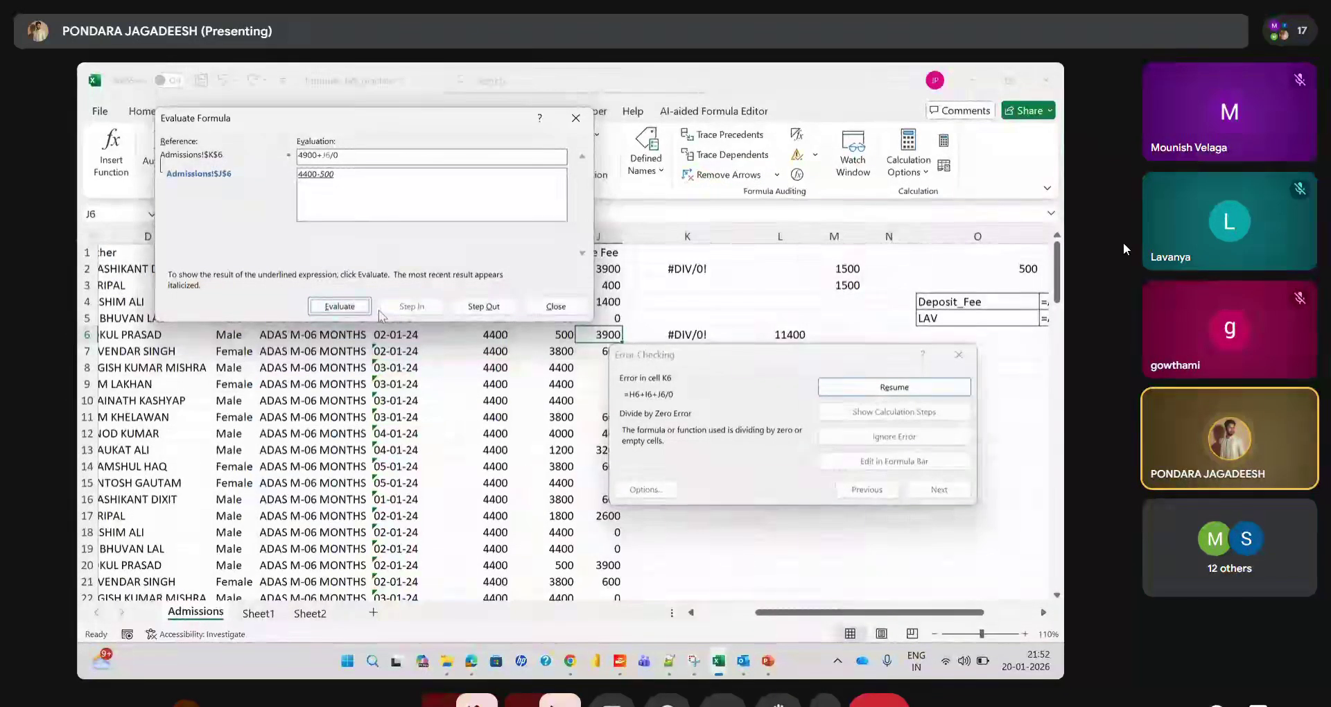
left_click(348, 306)
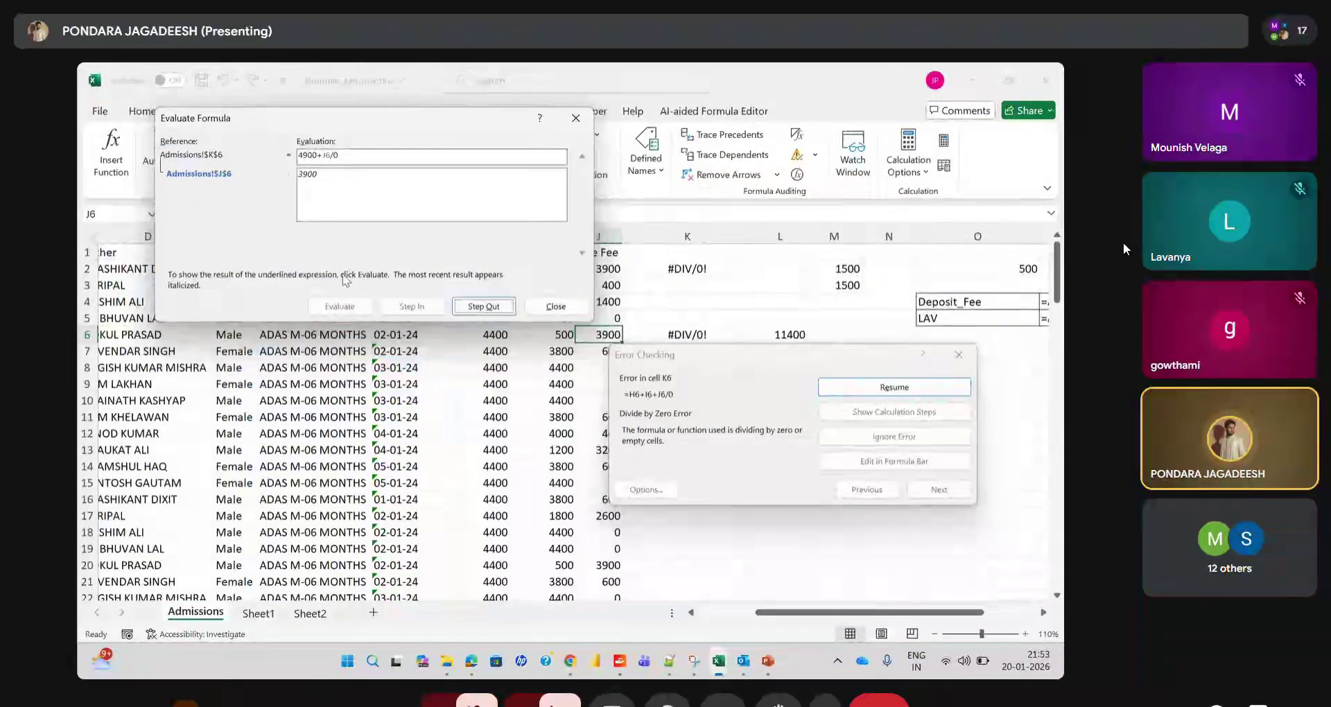
left_click(483, 307)
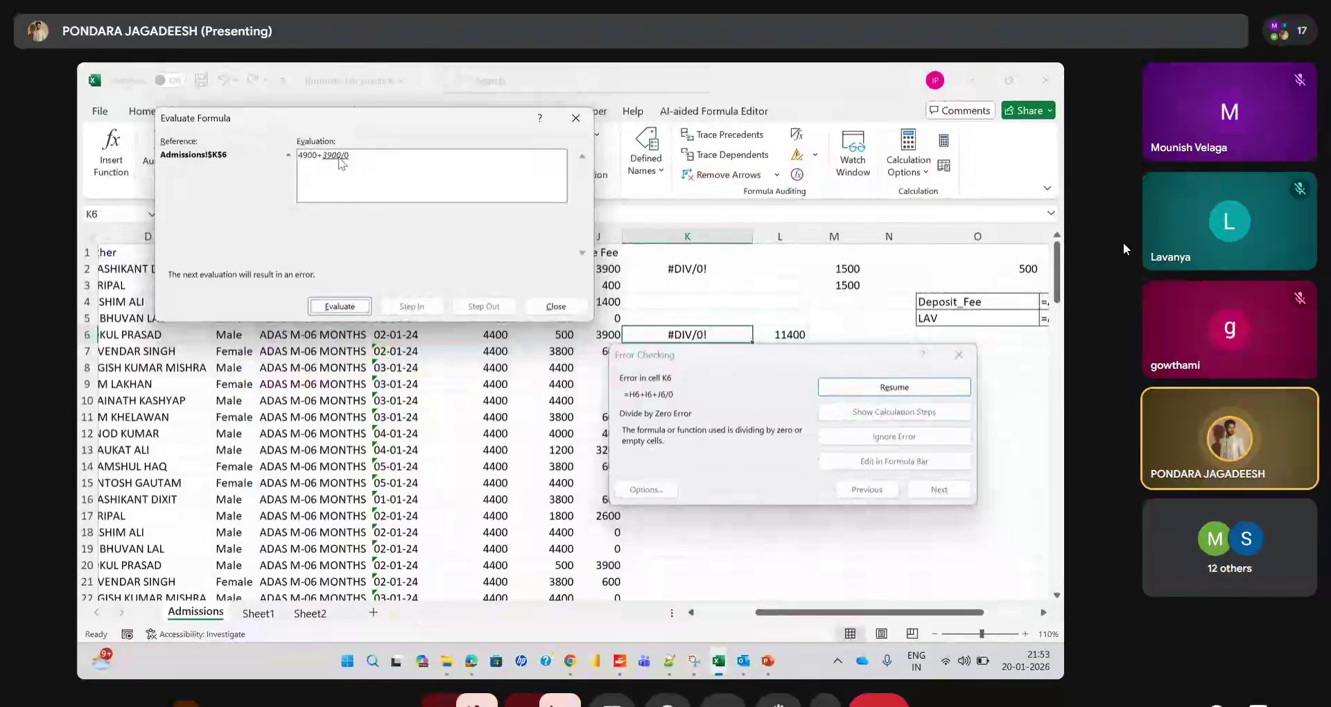
left_click(353, 307)
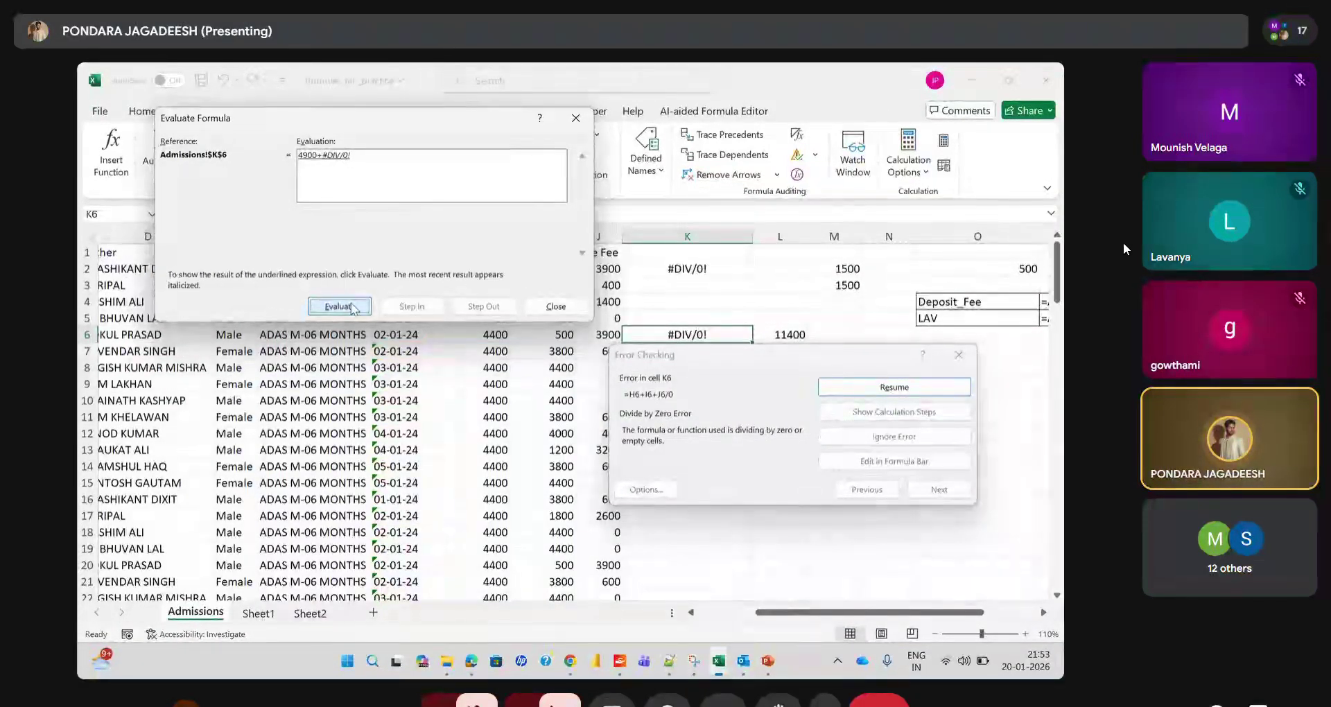
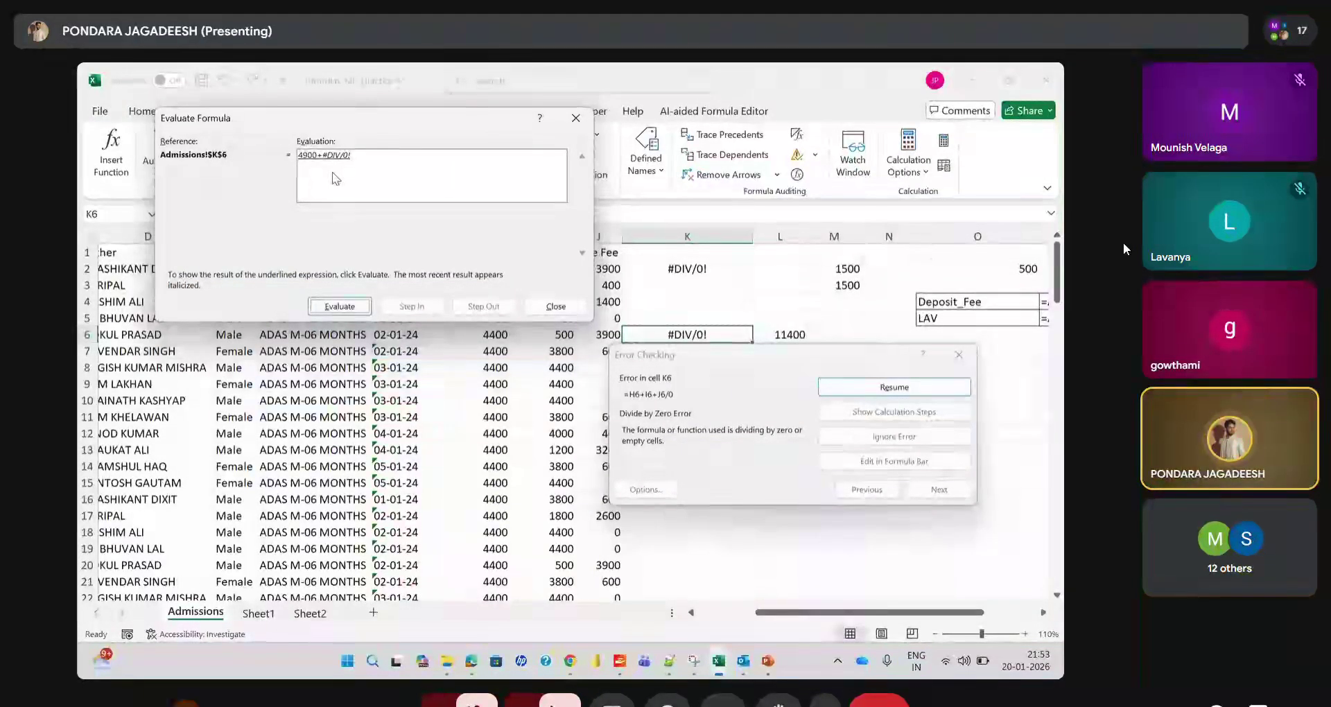
Close the Evaluate Formula and Error Checking dialogs, and run Error Checking on cell K6 again
left_click(576, 117)
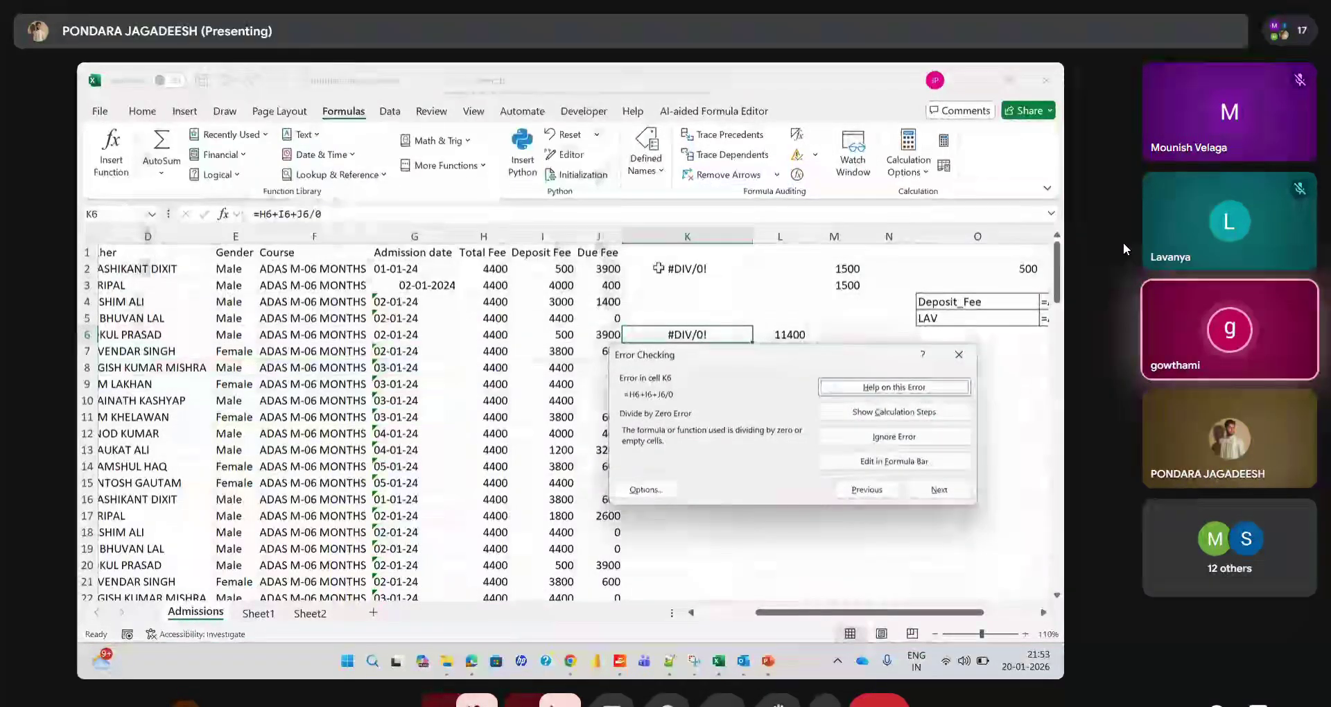
left_click(959, 354)
left_click(815, 155)
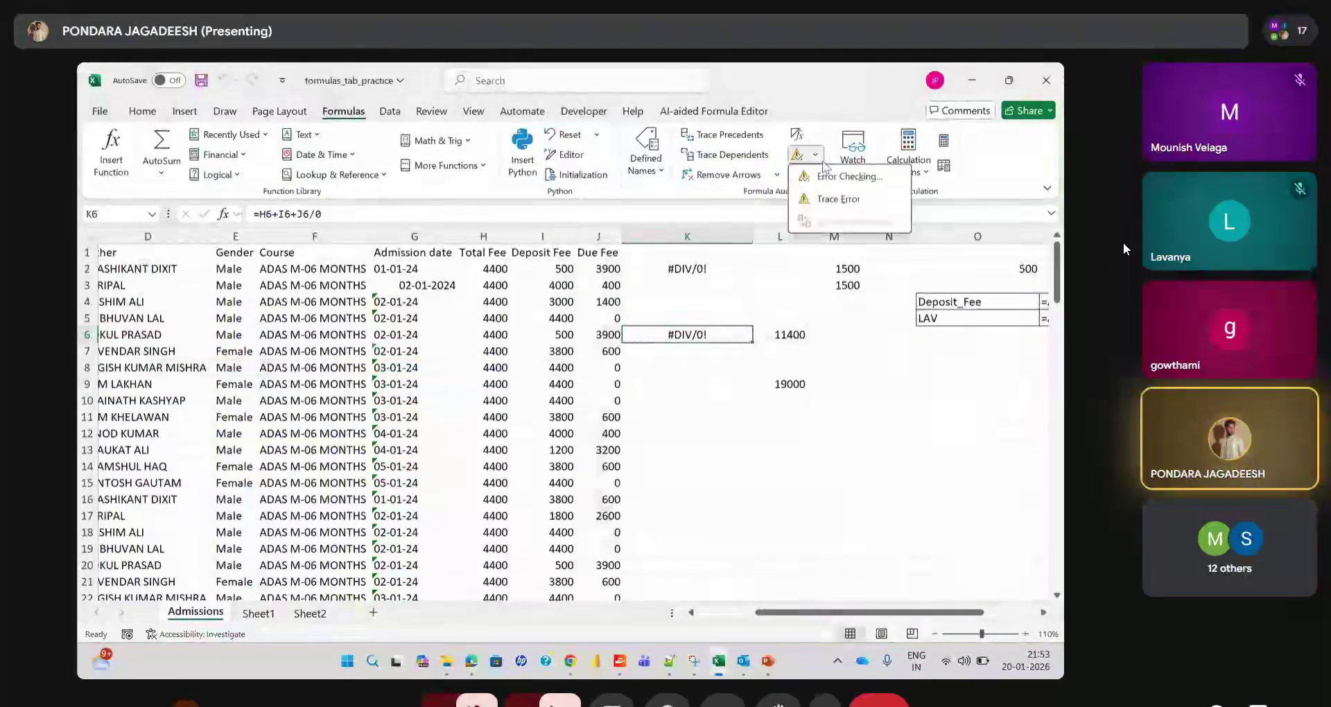
left_click(854, 178)
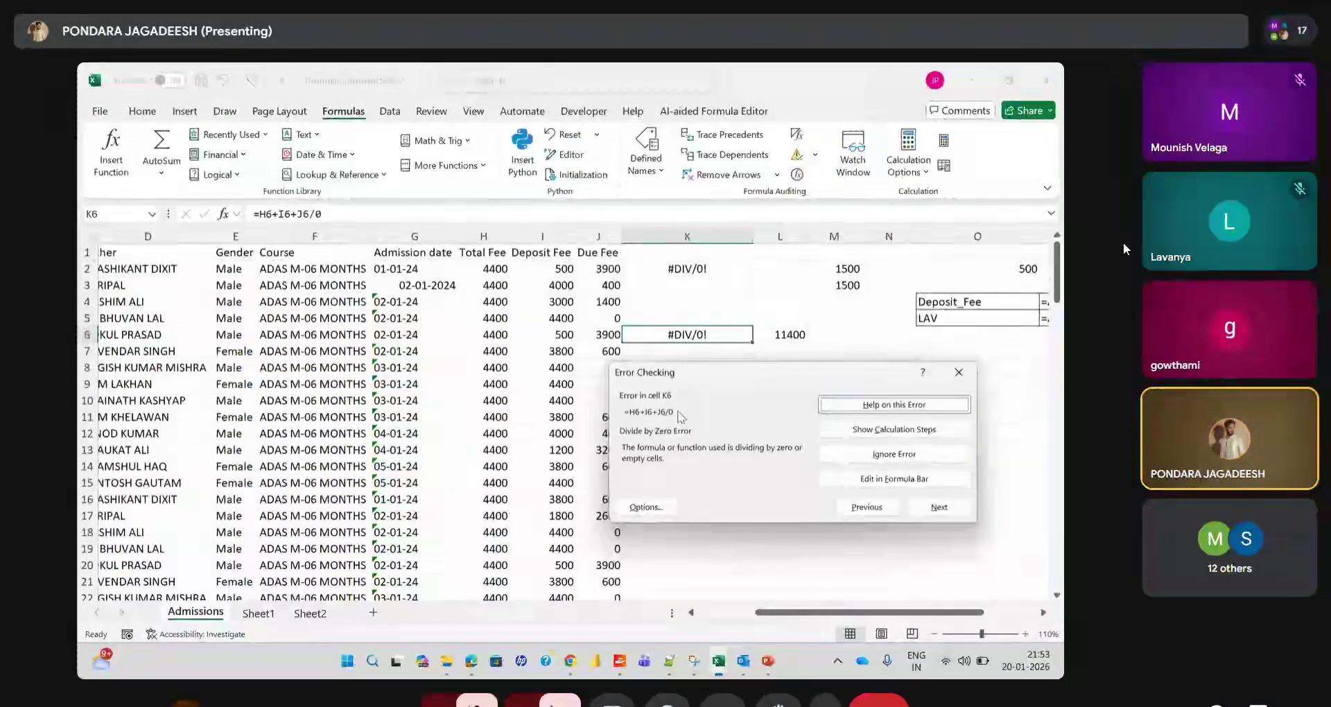
Show the calculation steps for K6, evaluate its formula to the end, and restart the evaluation
left_click(843, 432)
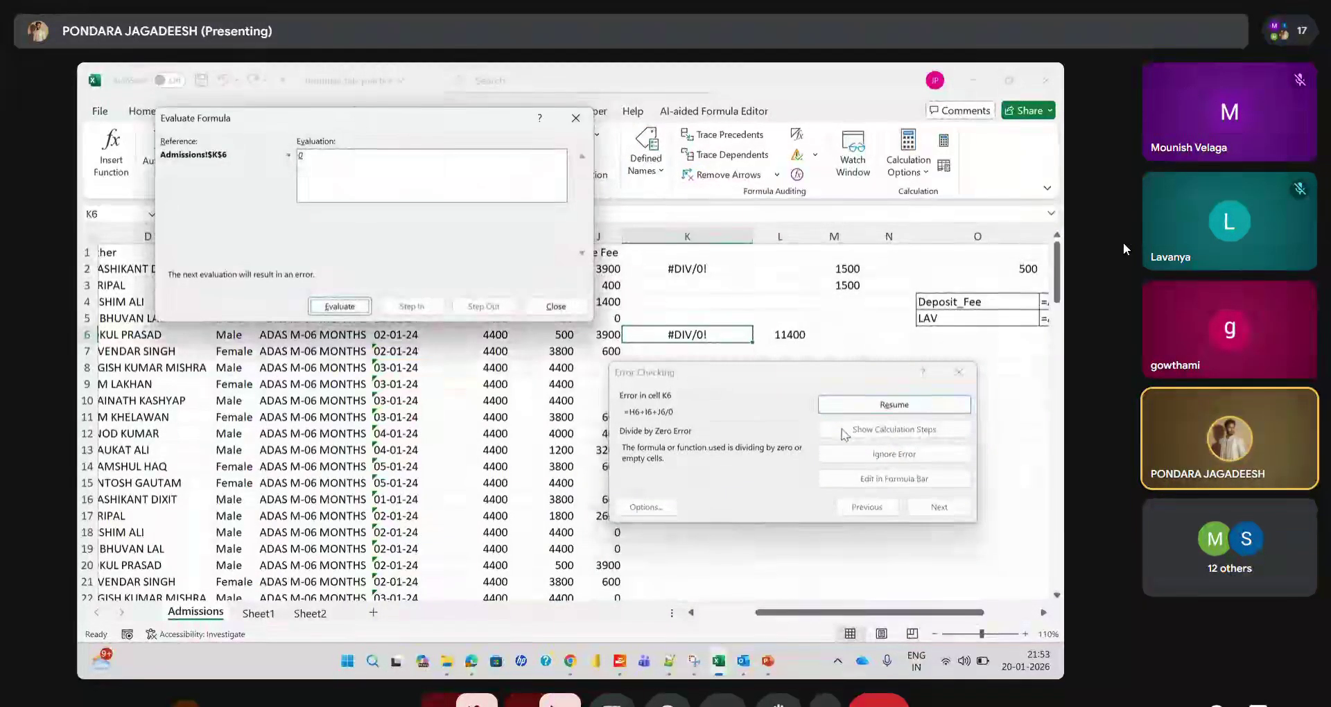
left_click(325, 312)
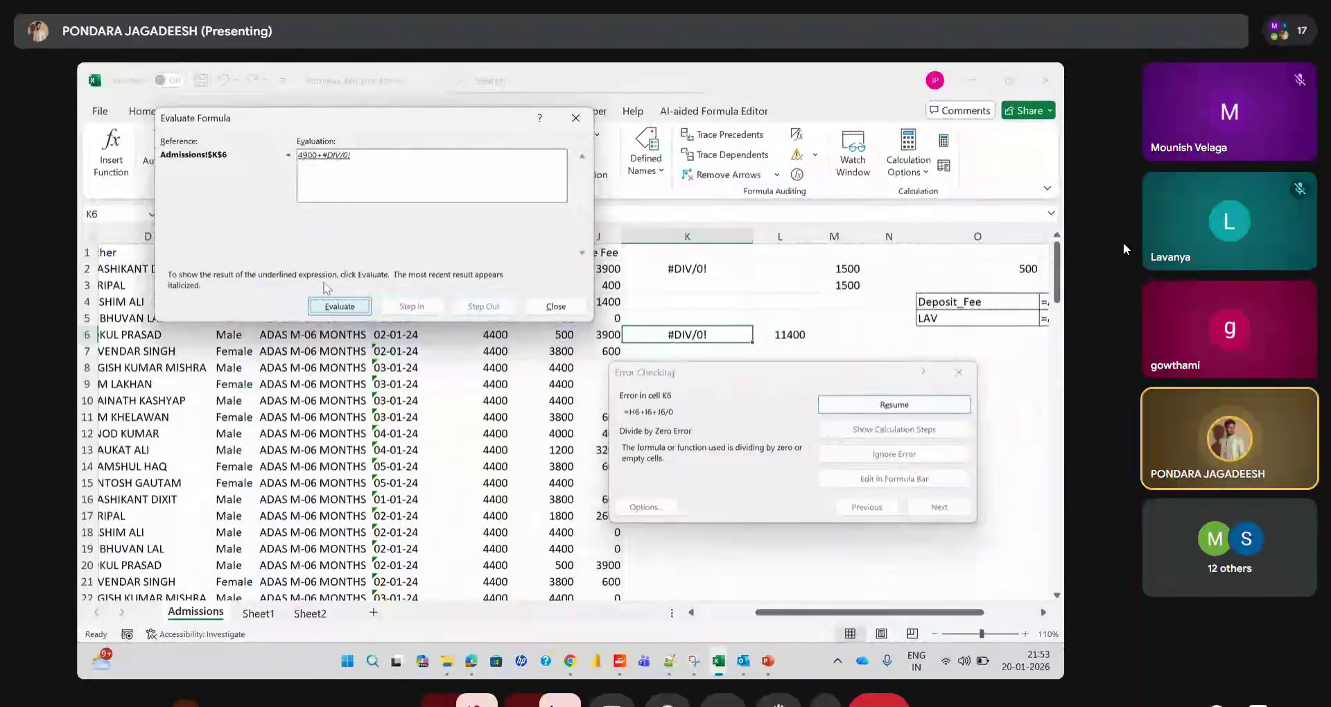
left_click(360, 307)
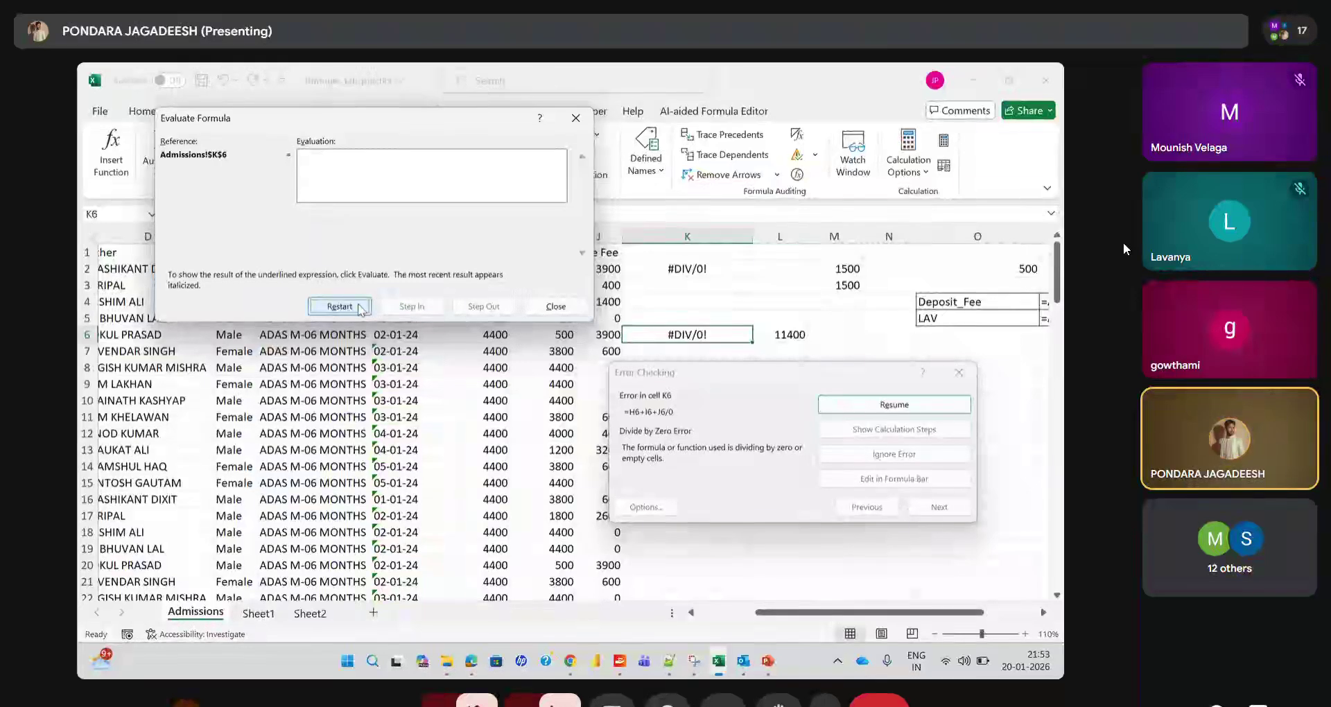
left_click(361, 308)
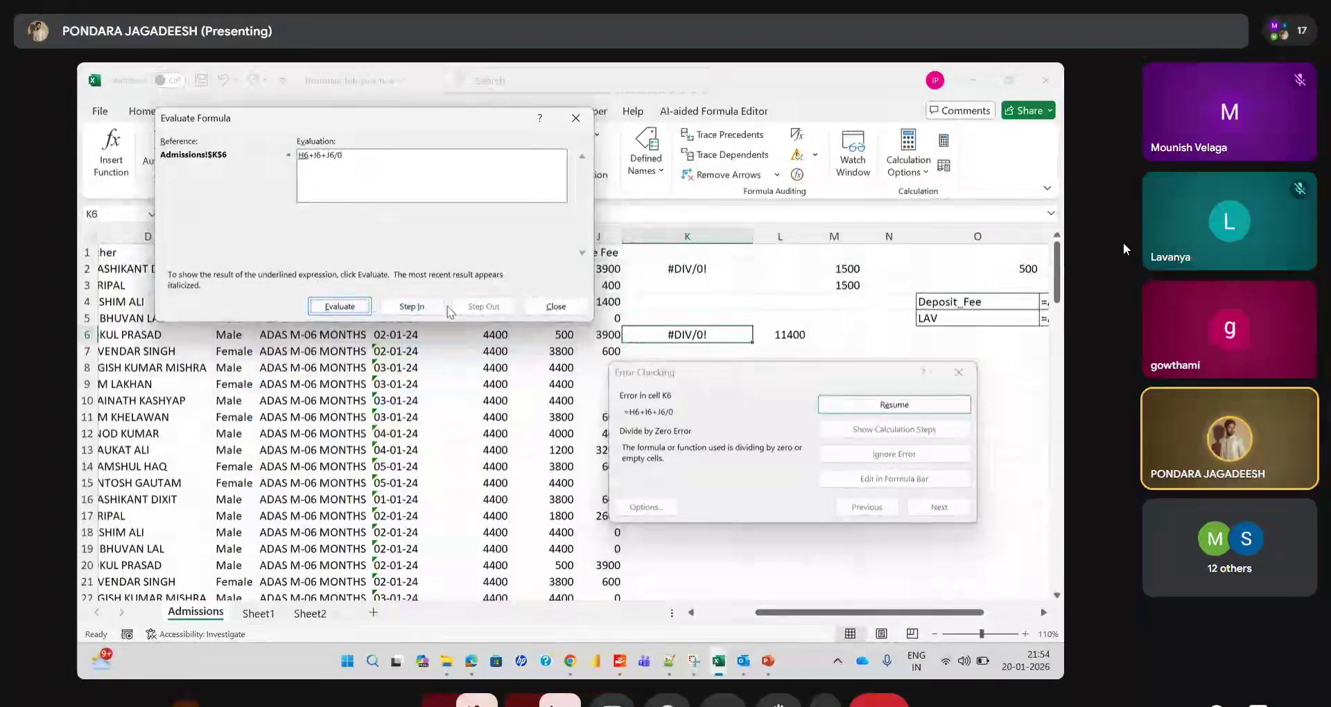
Step into and out of H6 and I6 in K6's formula, and evaluate their sum
left_click(412, 306)
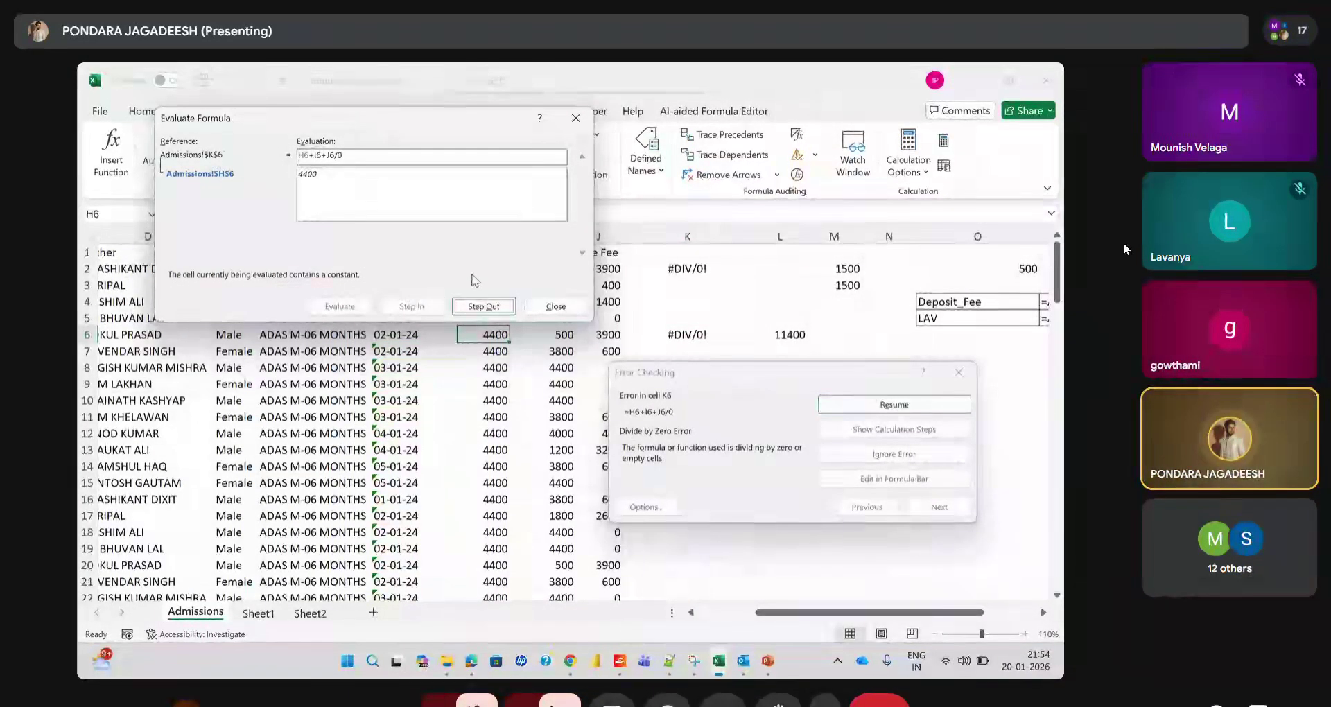
left_click(488, 307)
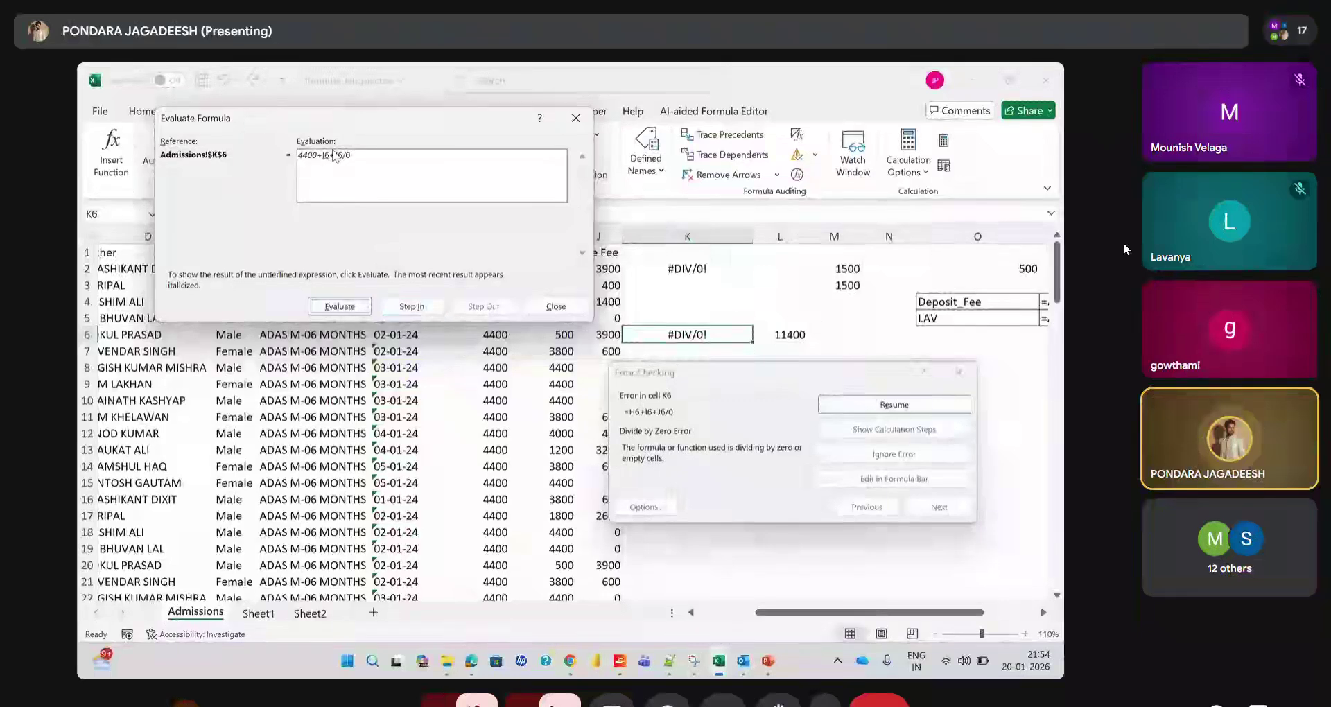
left_click(410, 307)
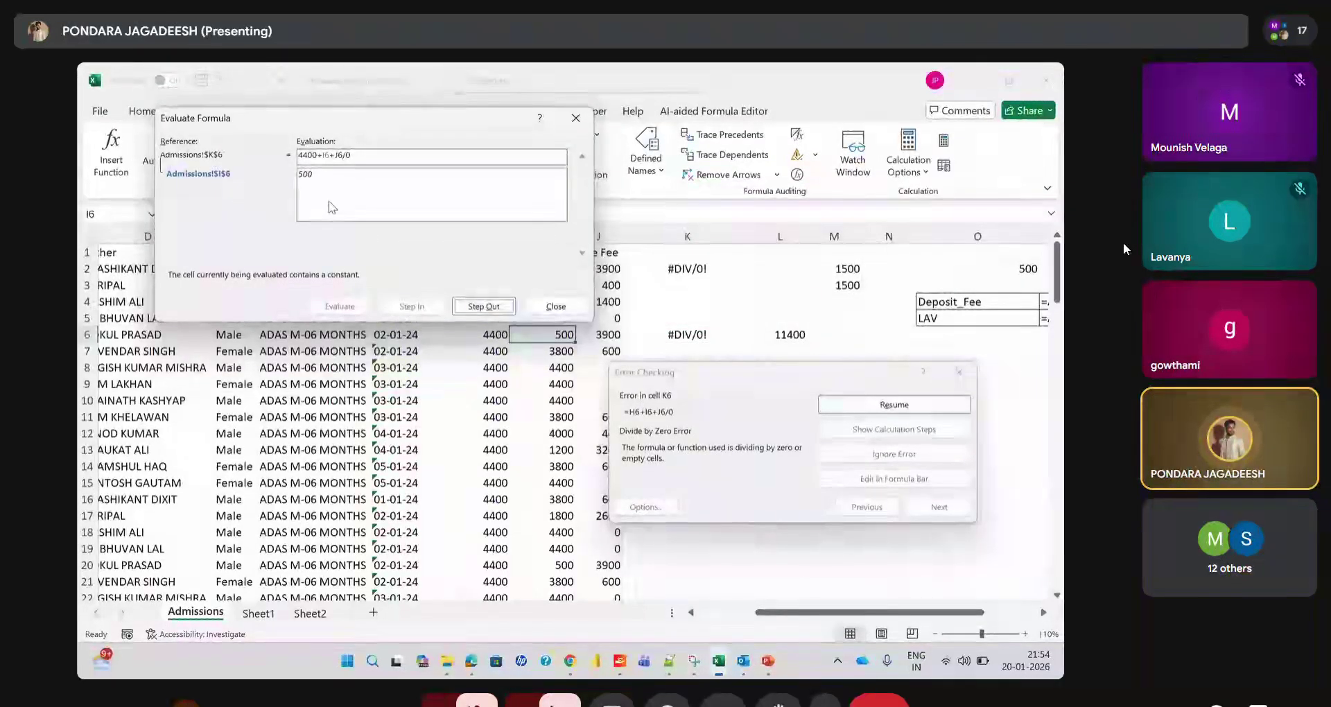
left_click(483, 307)
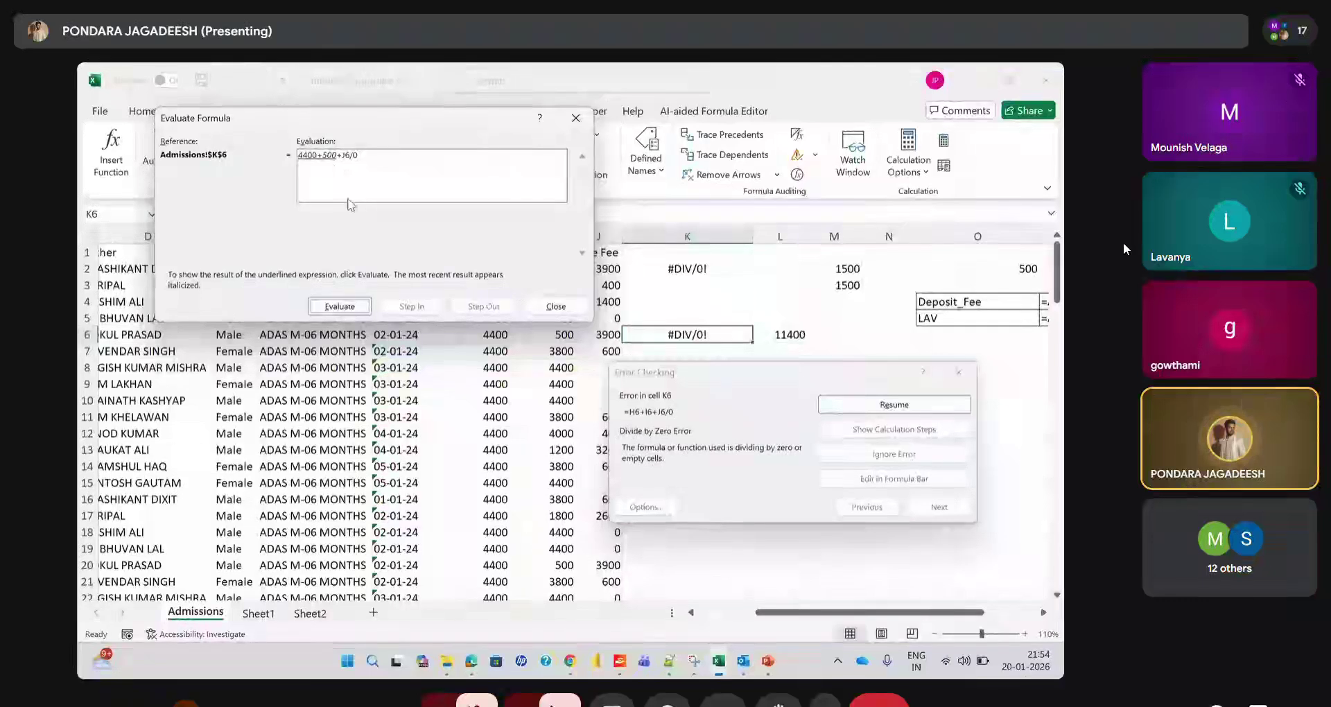
left_click(354, 308)
Step into J6 and its H6 reference, step back out, evaluate the division by zero, and close both dialogs
left_click(425, 317)
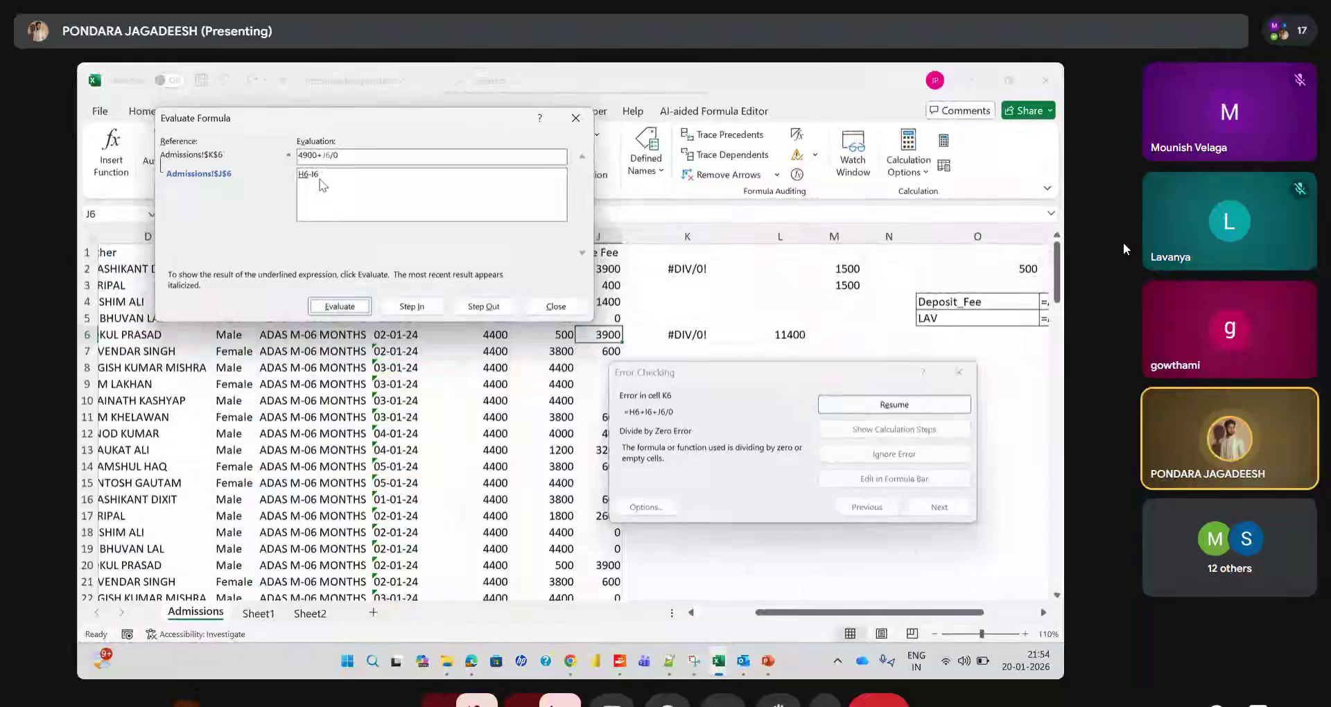
left_click(416, 307)
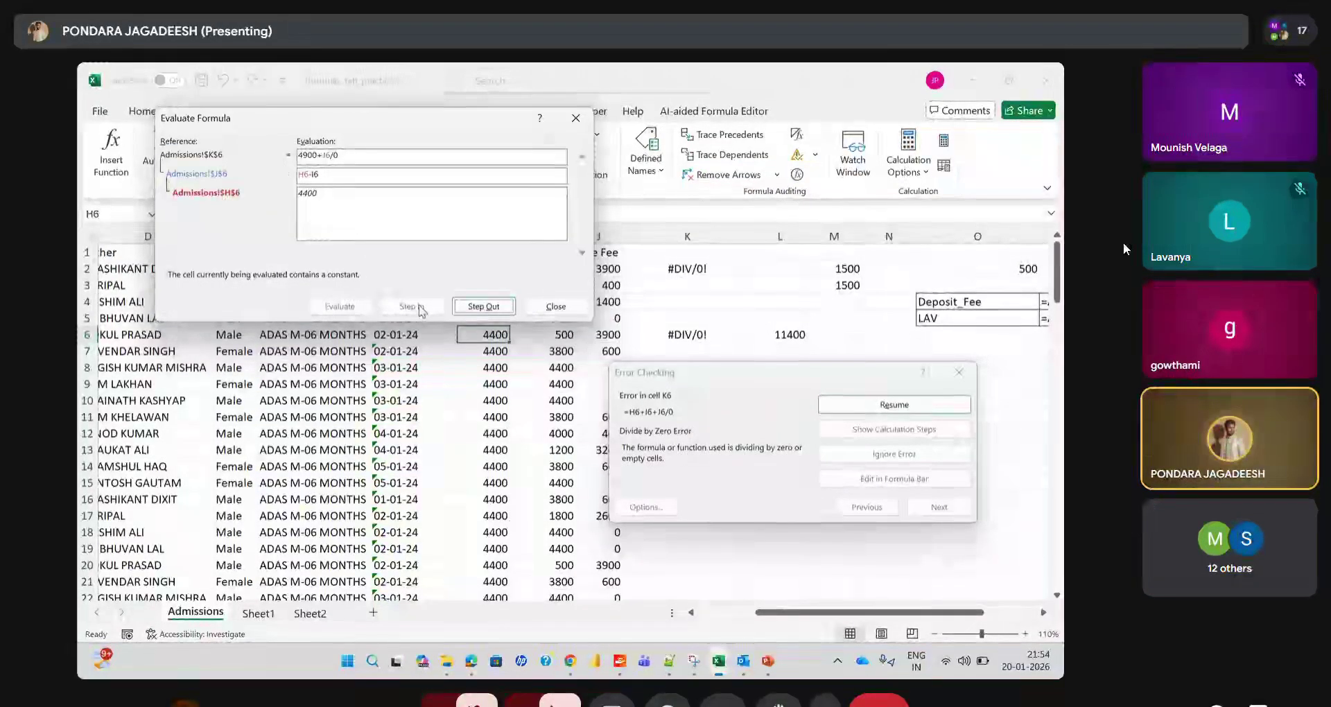
left_click(469, 309)
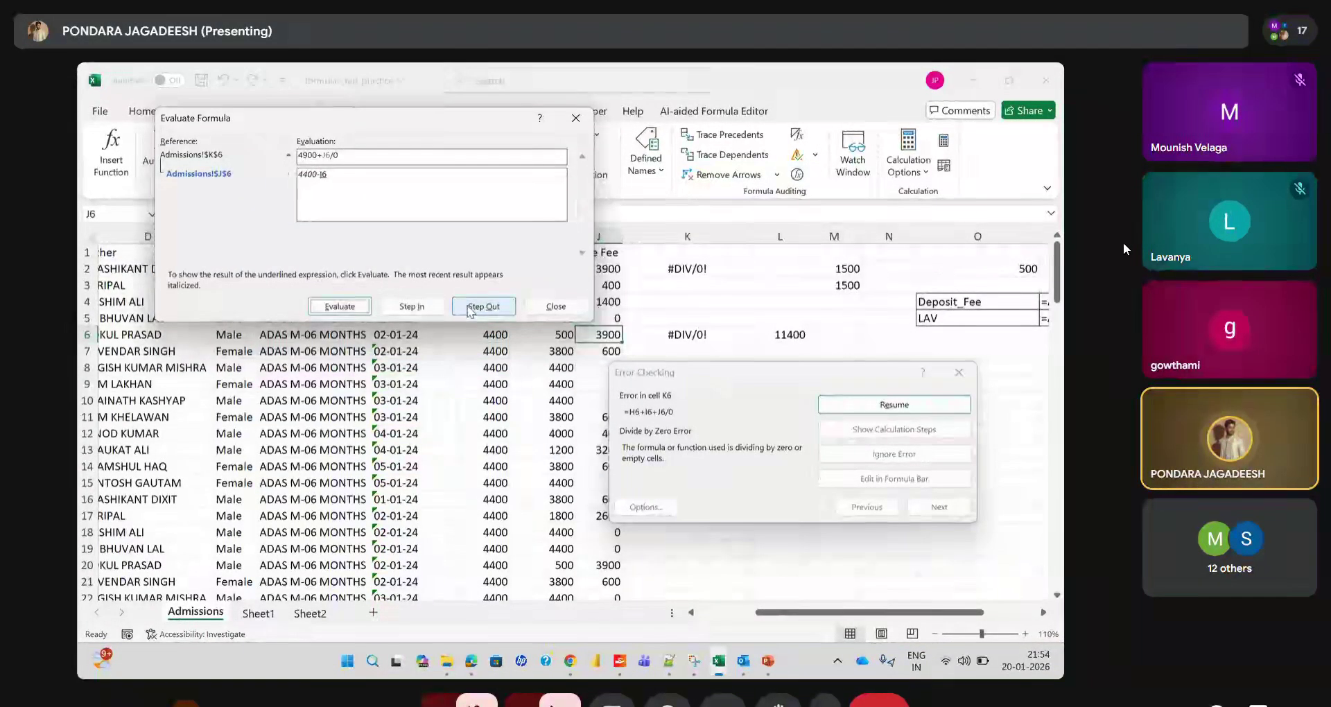
left_click(466, 311)
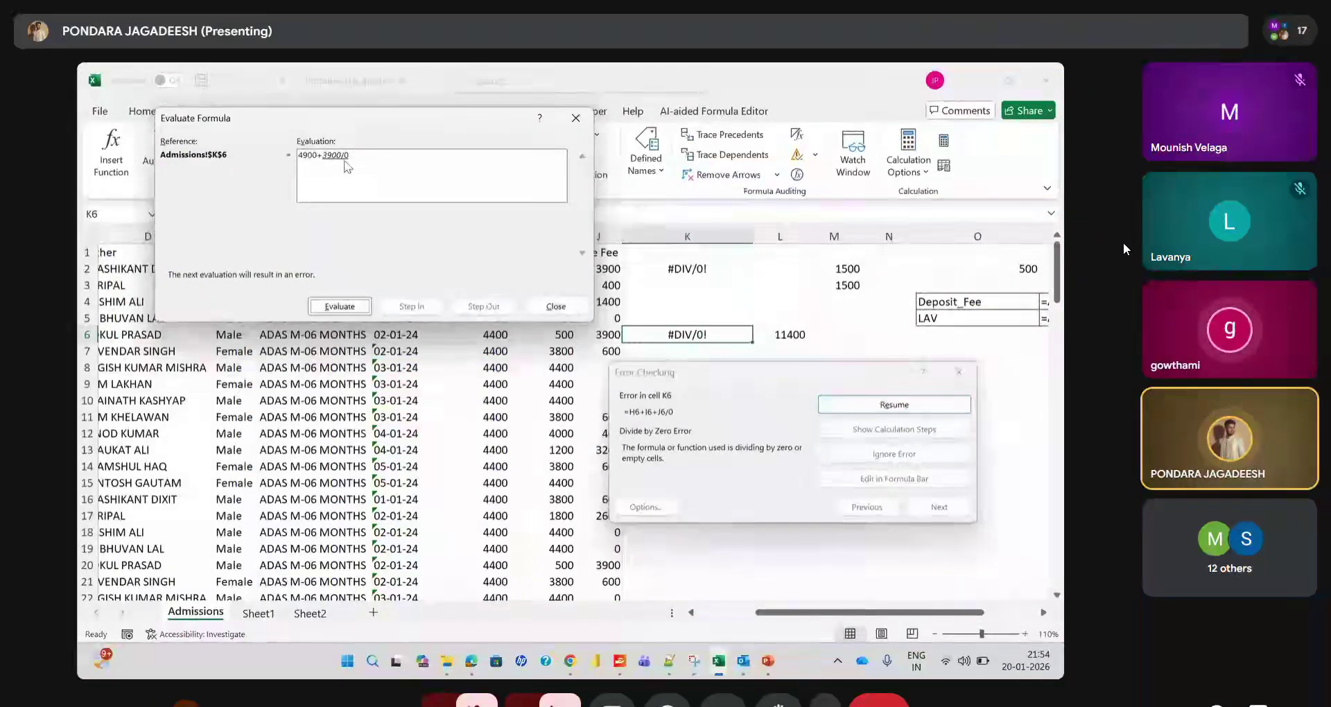
left_click(344, 306)
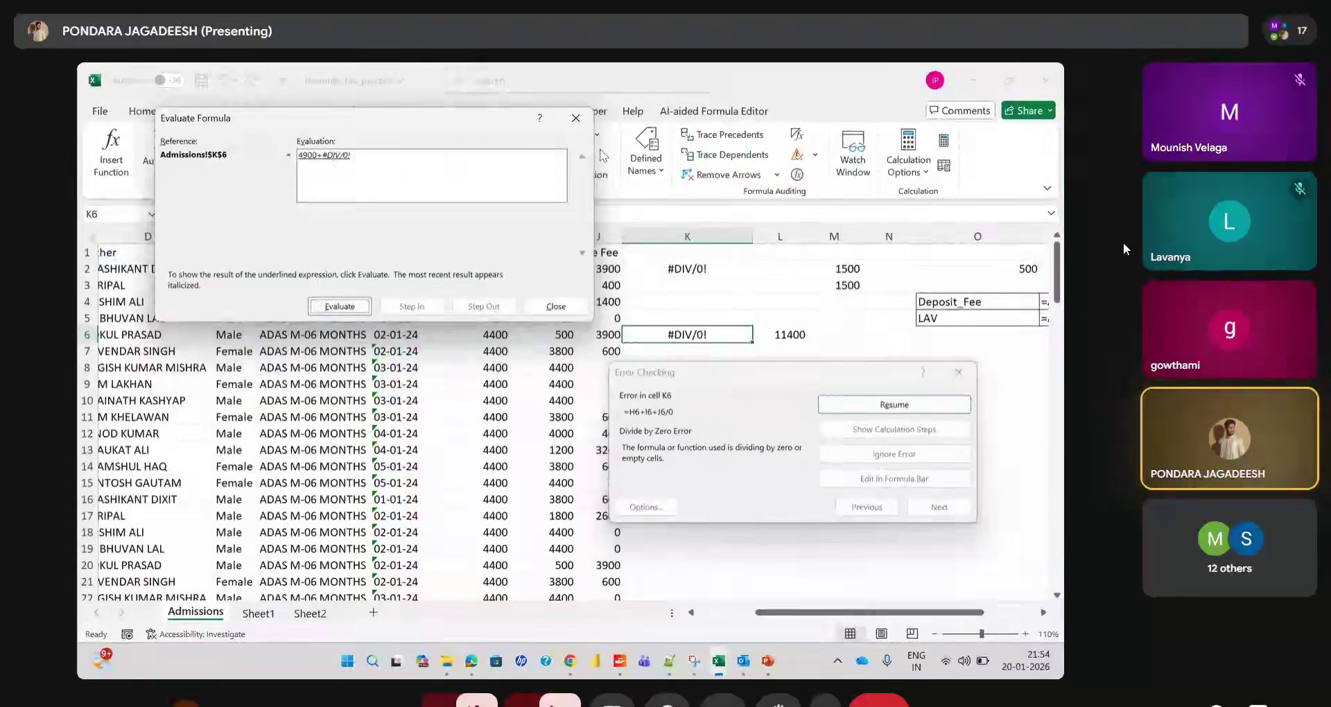
left_click(575, 118)
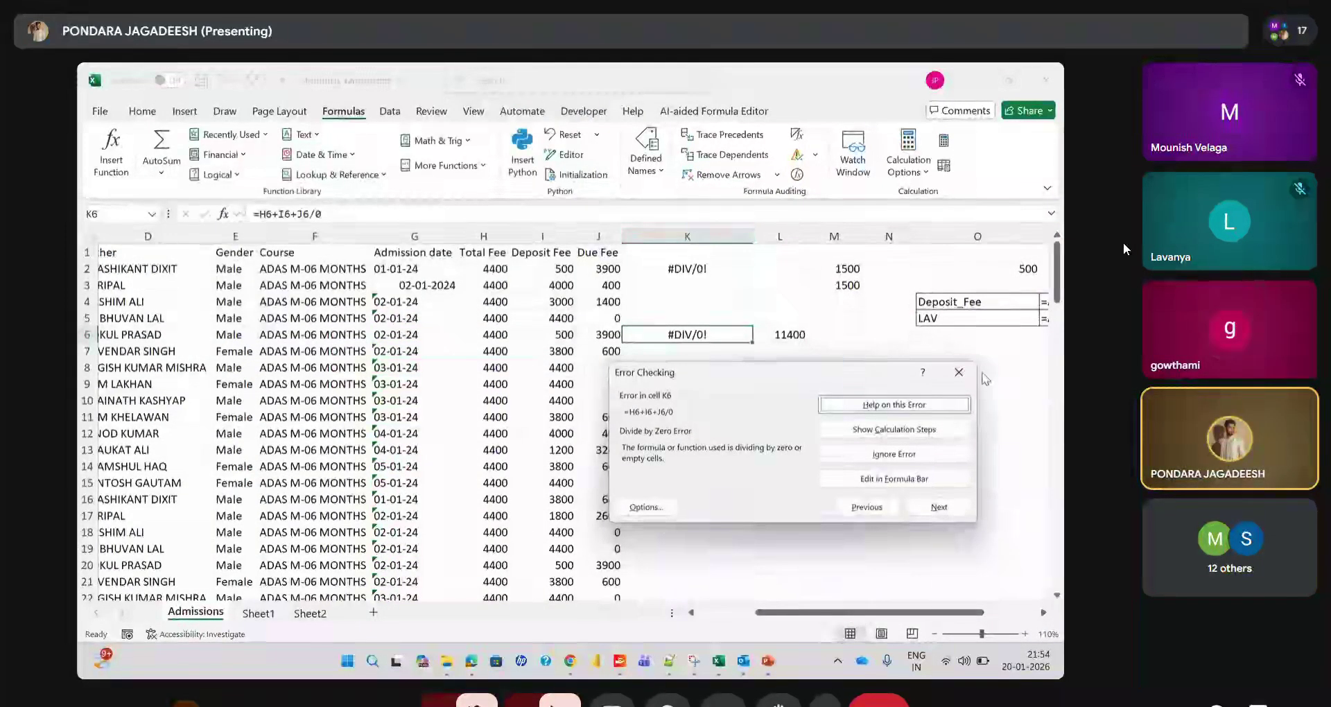
left_click(959, 372)
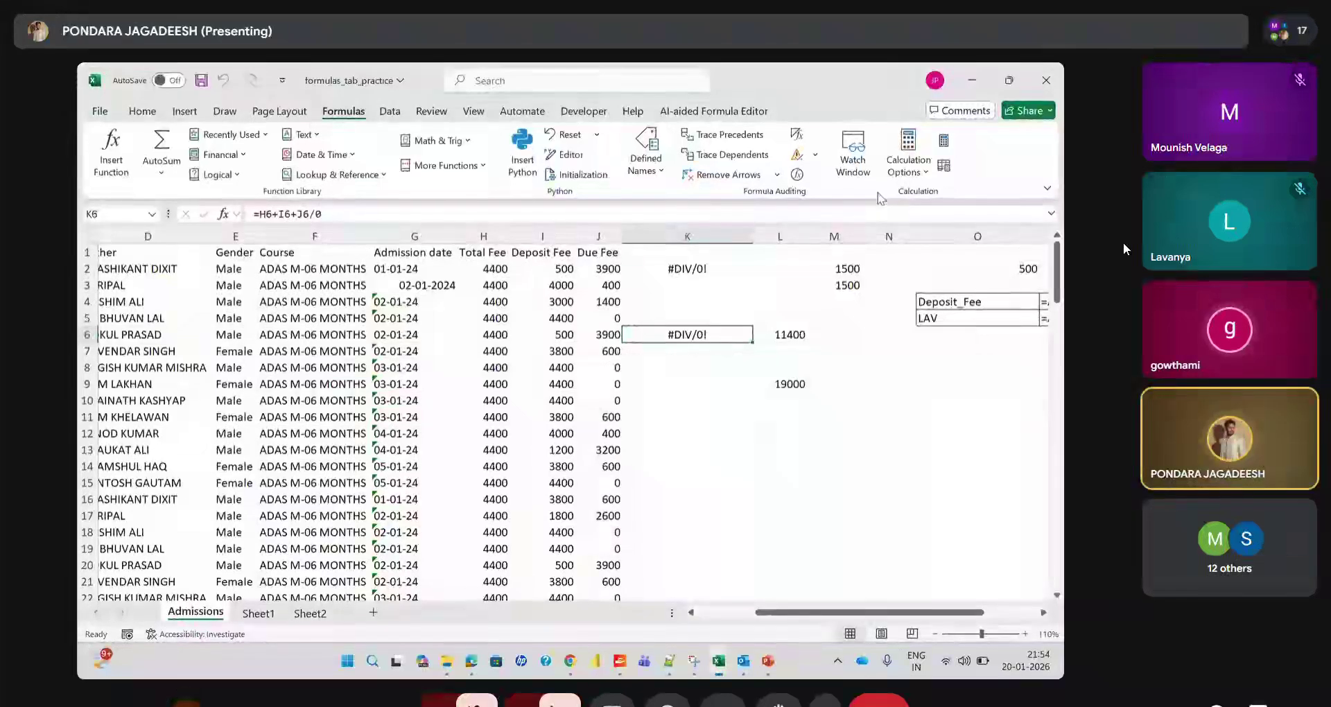
Trace the error in cell K6 and remove the tracer arrows
left_click(815, 155)
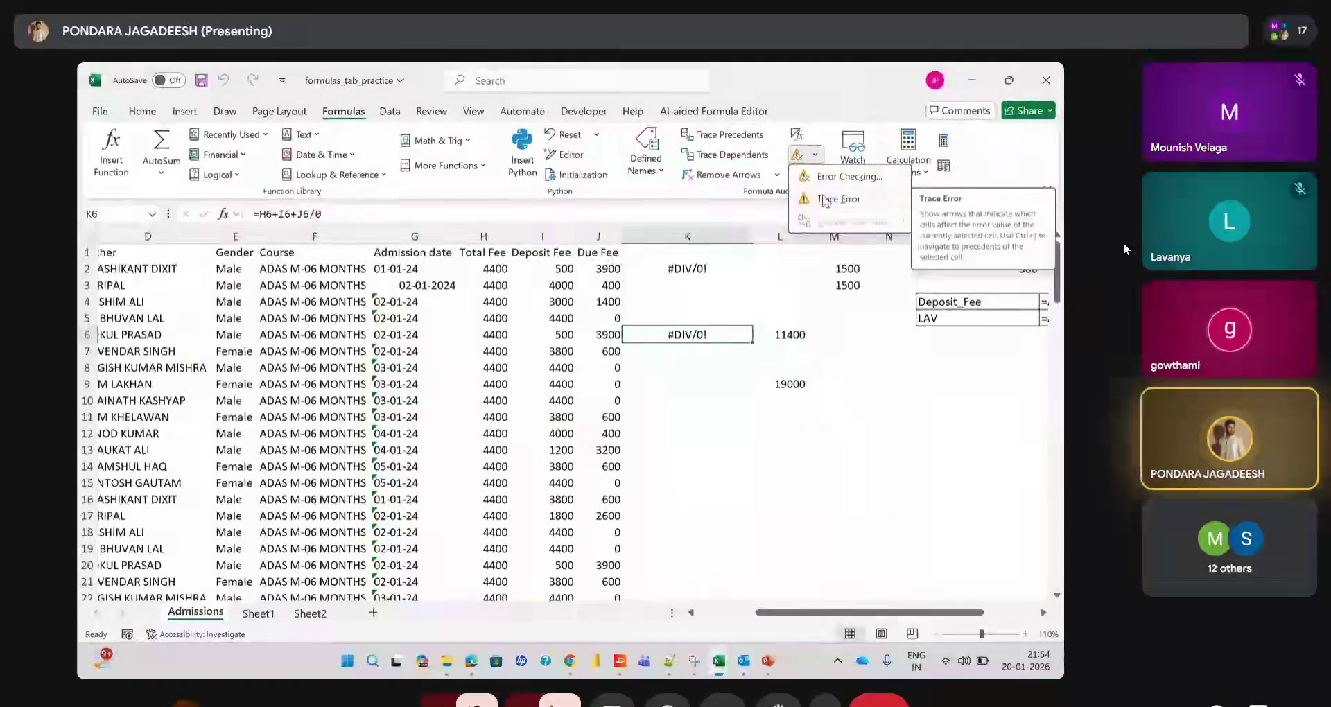
left_click(825, 200)
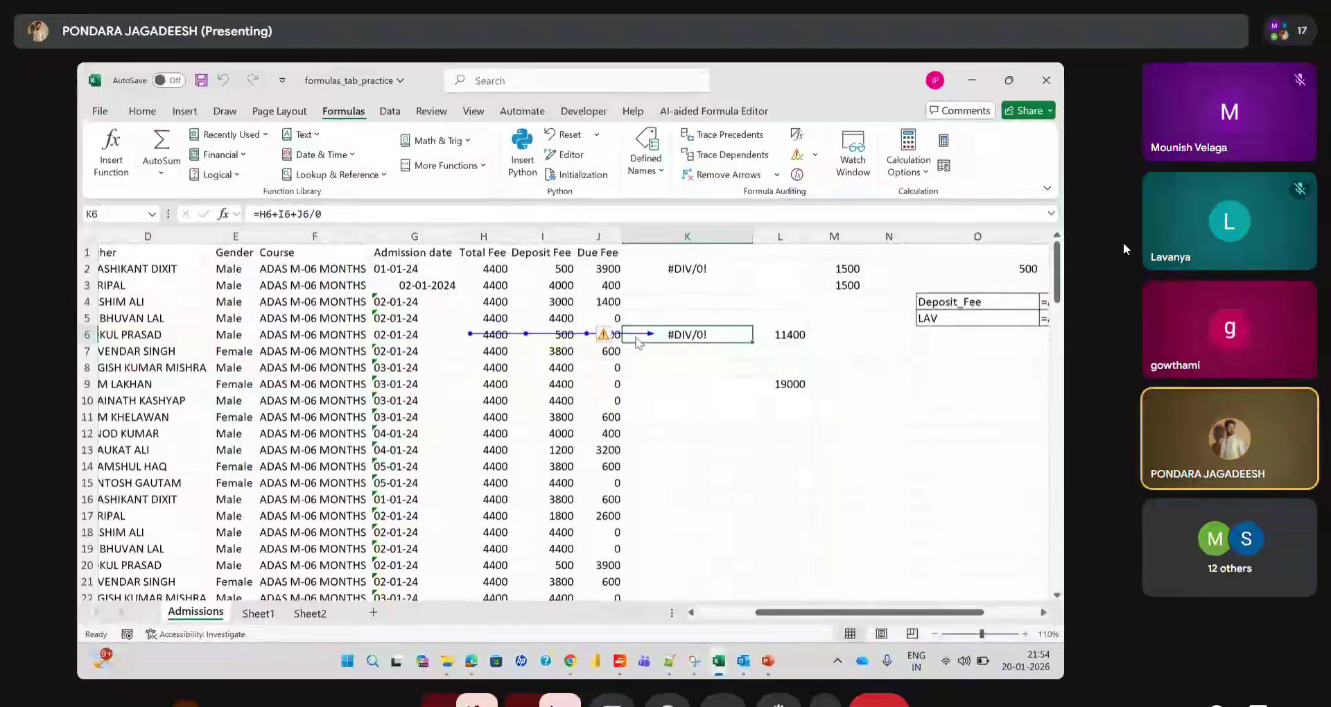
left_click(736, 173)
left_click(734, 366)
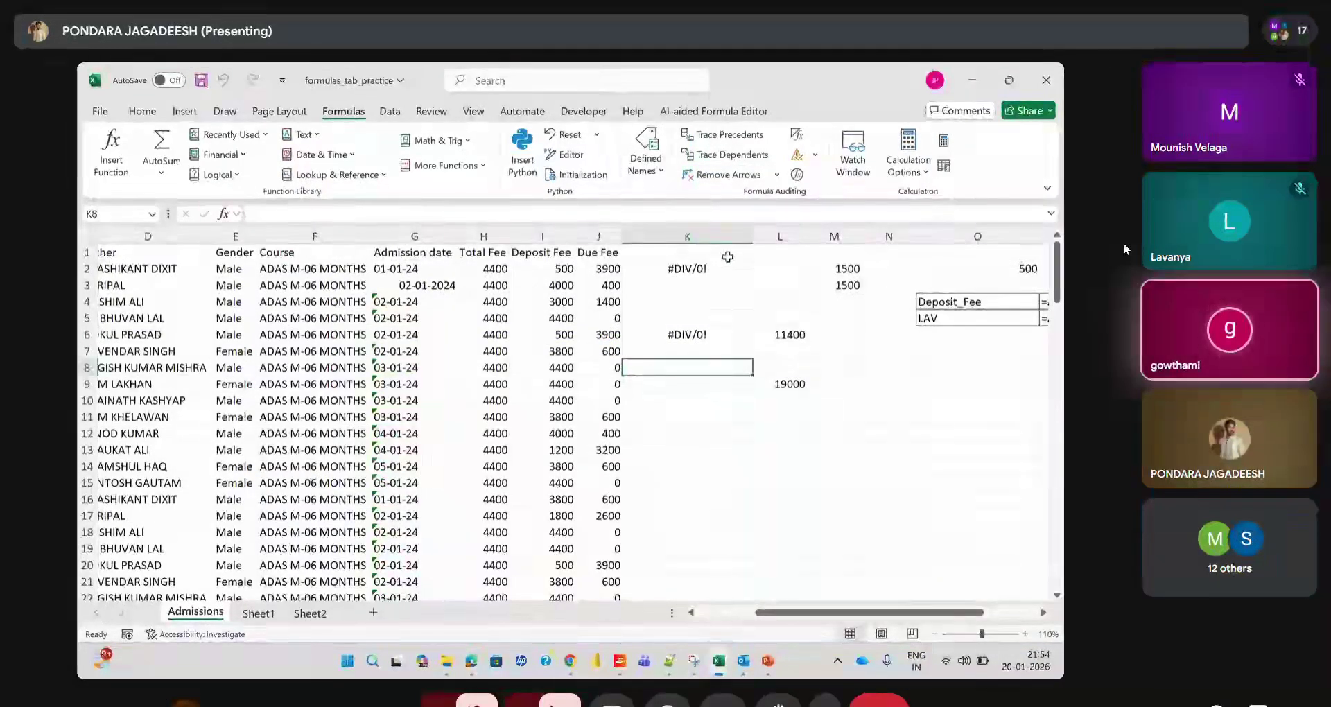
Clear the contents of K1:AD9 beside the fee table and return to the first columns
left_click_drag(727, 257, 1059, 392)
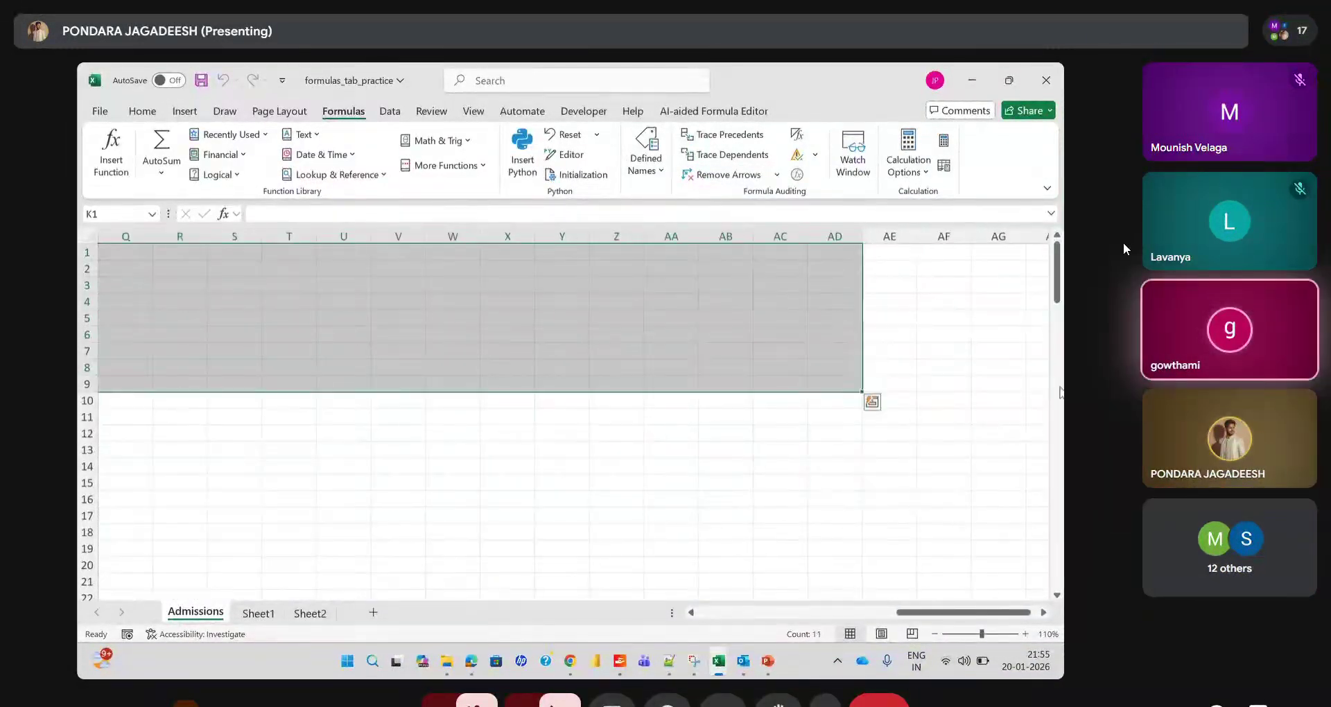
scroll(1059, 393, "left", 5)
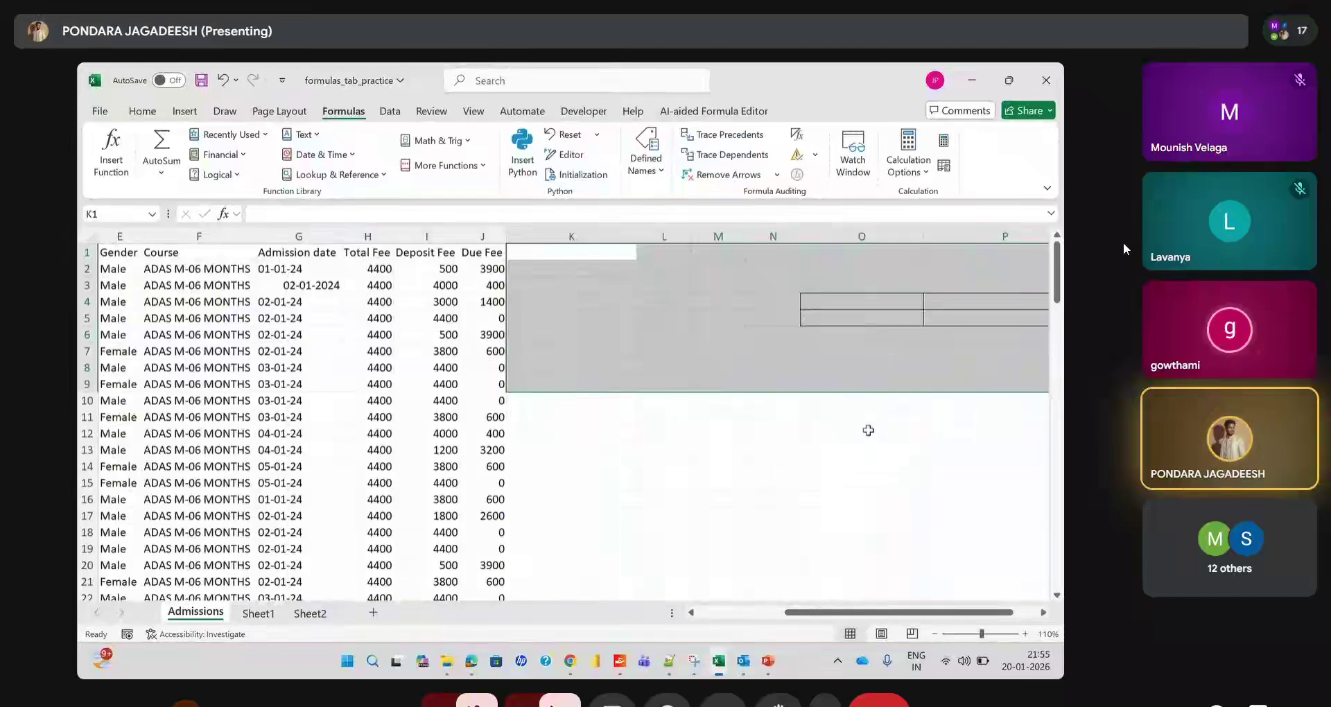
left_click(868, 430)
scroll(868, 430, "left", 3)
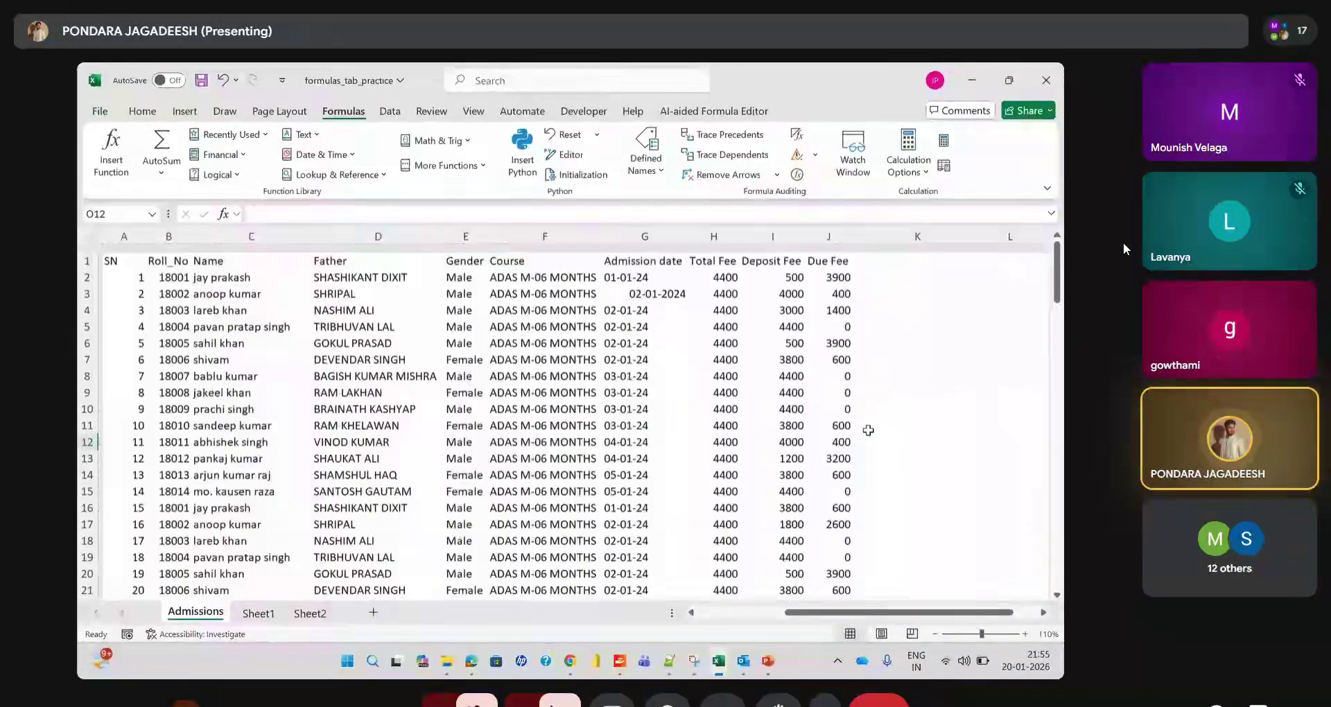
scroll(908, 428, "right", 1)
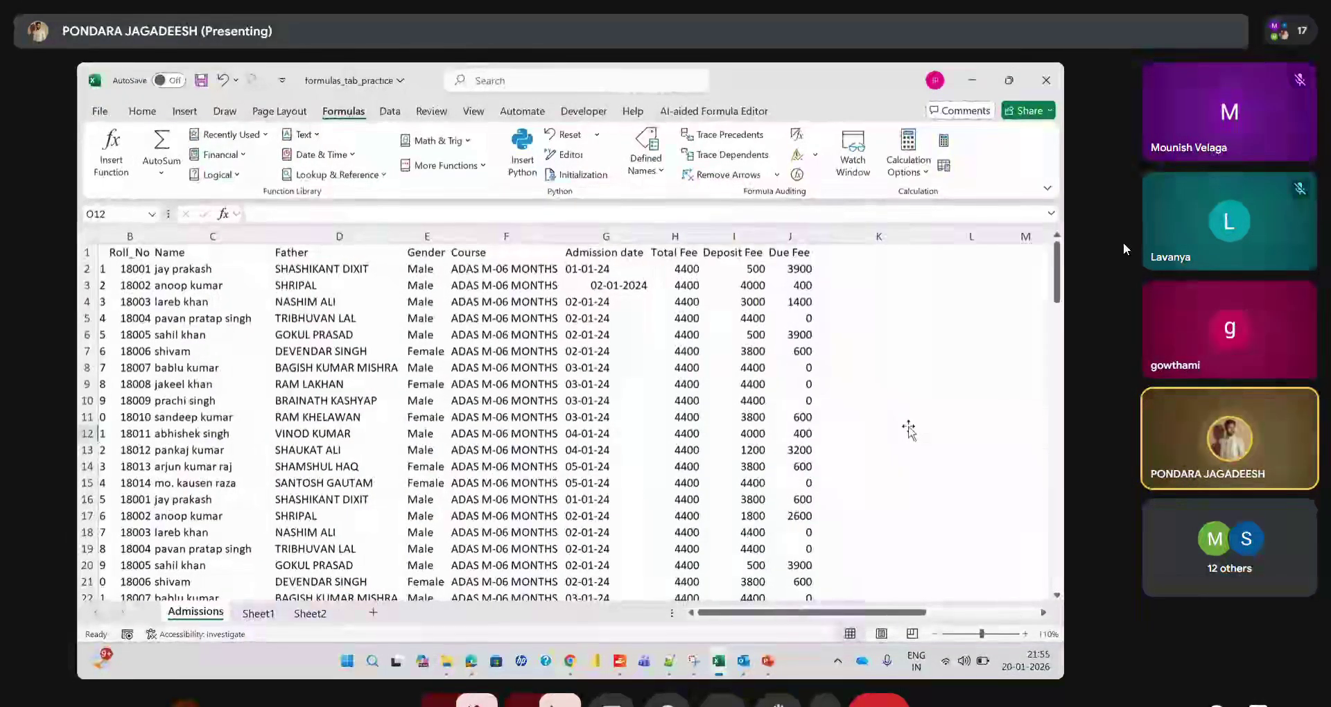
scroll(908, 429, "left", 1)
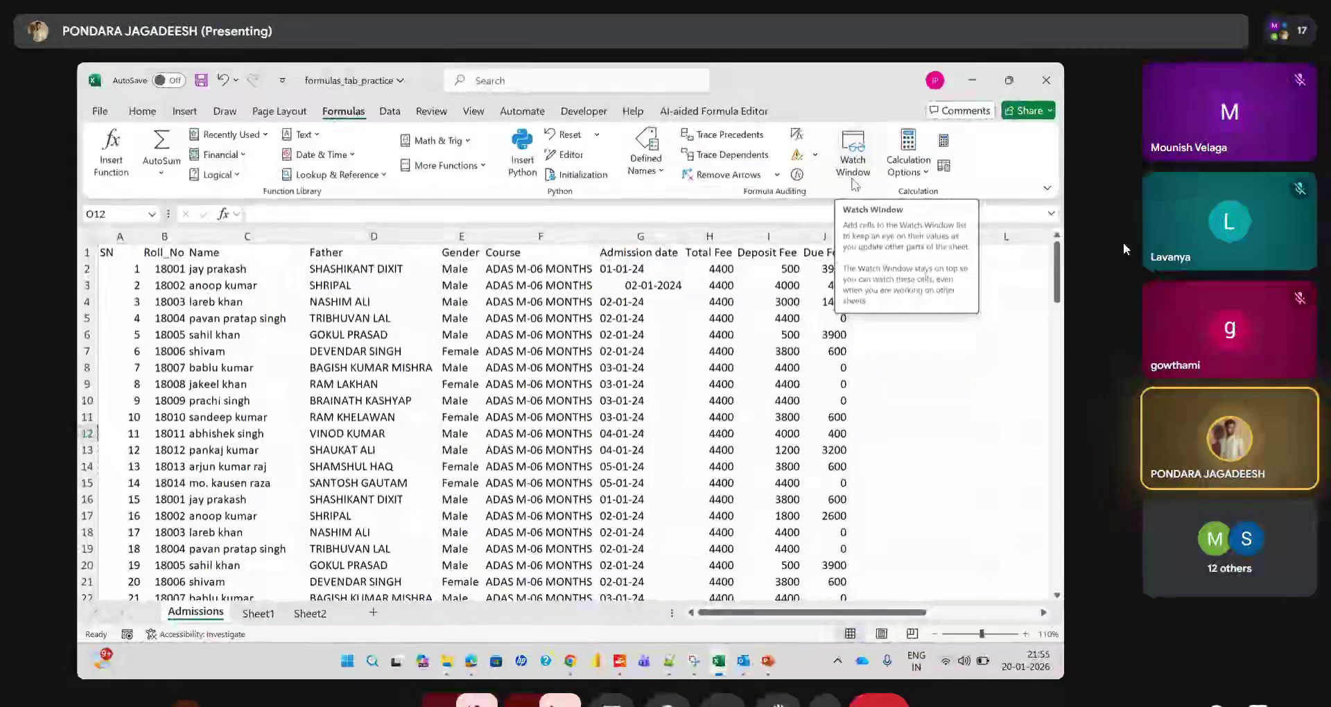
Sum the Total Fee values H2:H113 with AutoSum in the cell below the column
left_click(726, 269)
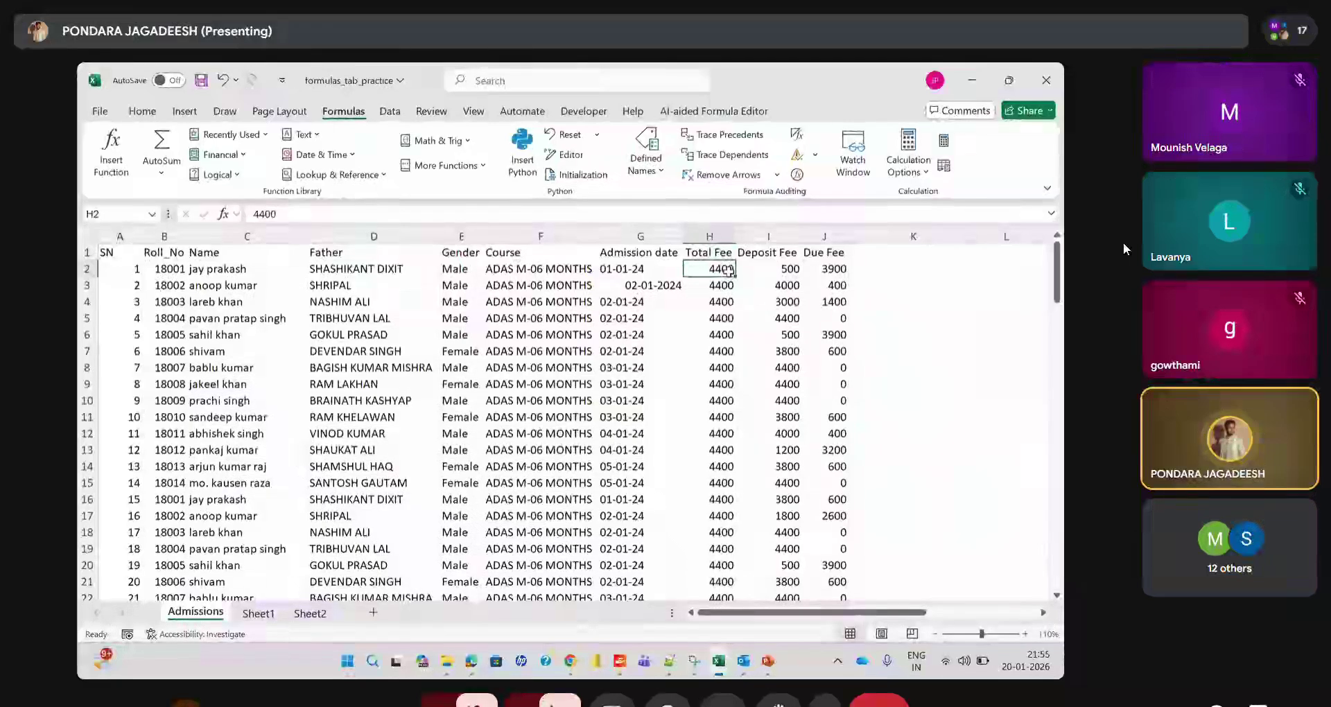
key("ctrl+shift+Down")
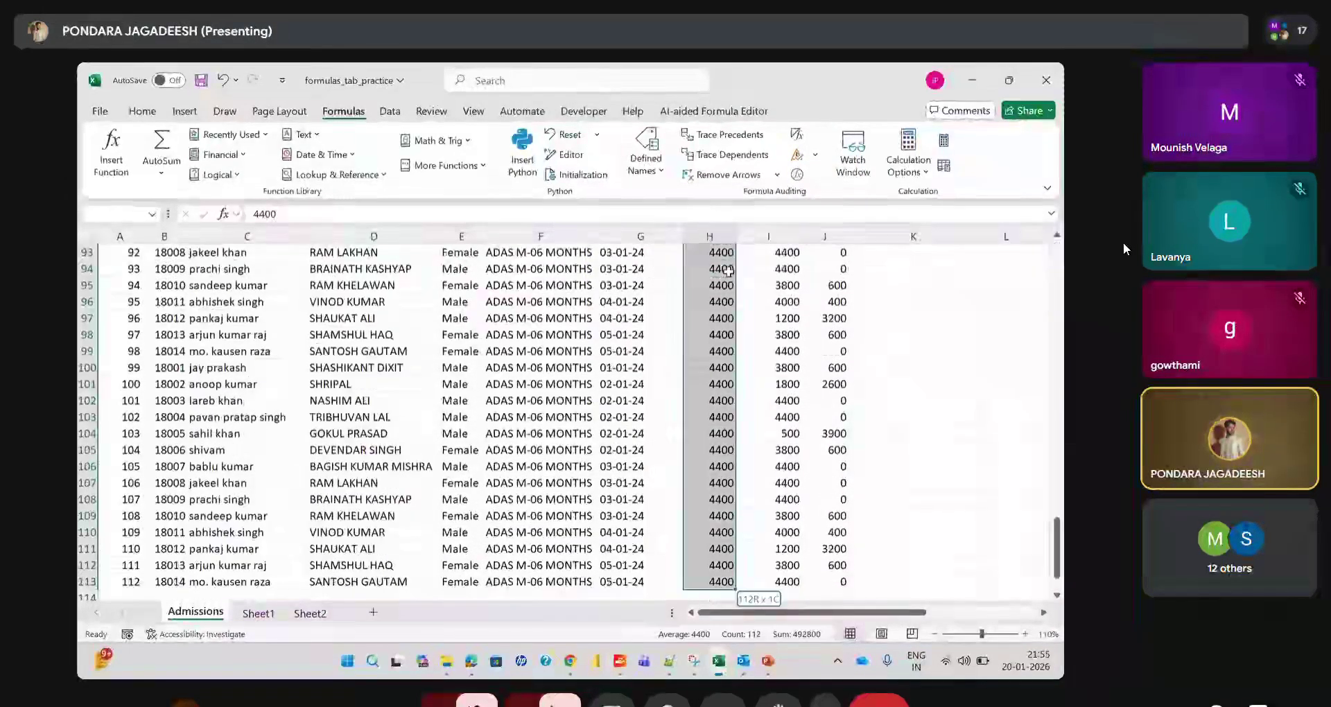
key("alt+equal")
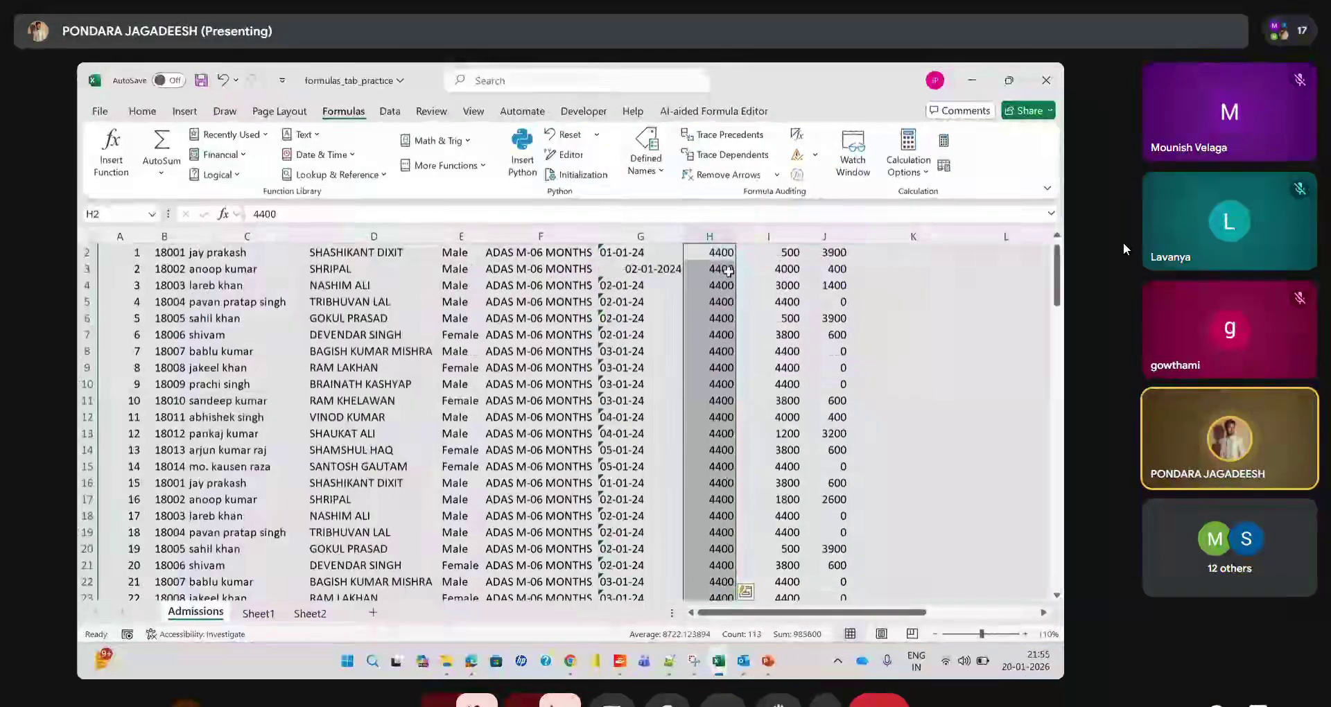
scroll(737, 337, "down", 5)
scroll(735, 361, "up", 20)
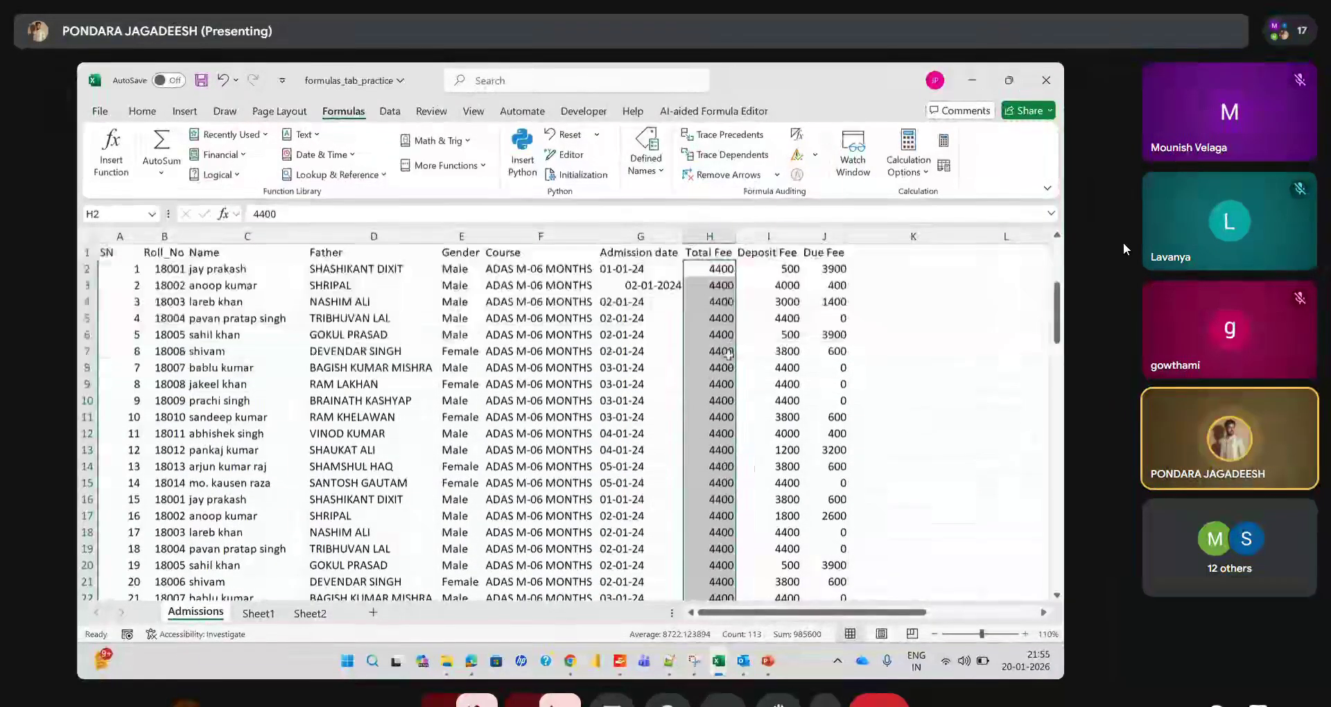
Set the Total Fee in H5 to 3000 and check the column total in H114
left_click(721, 318)
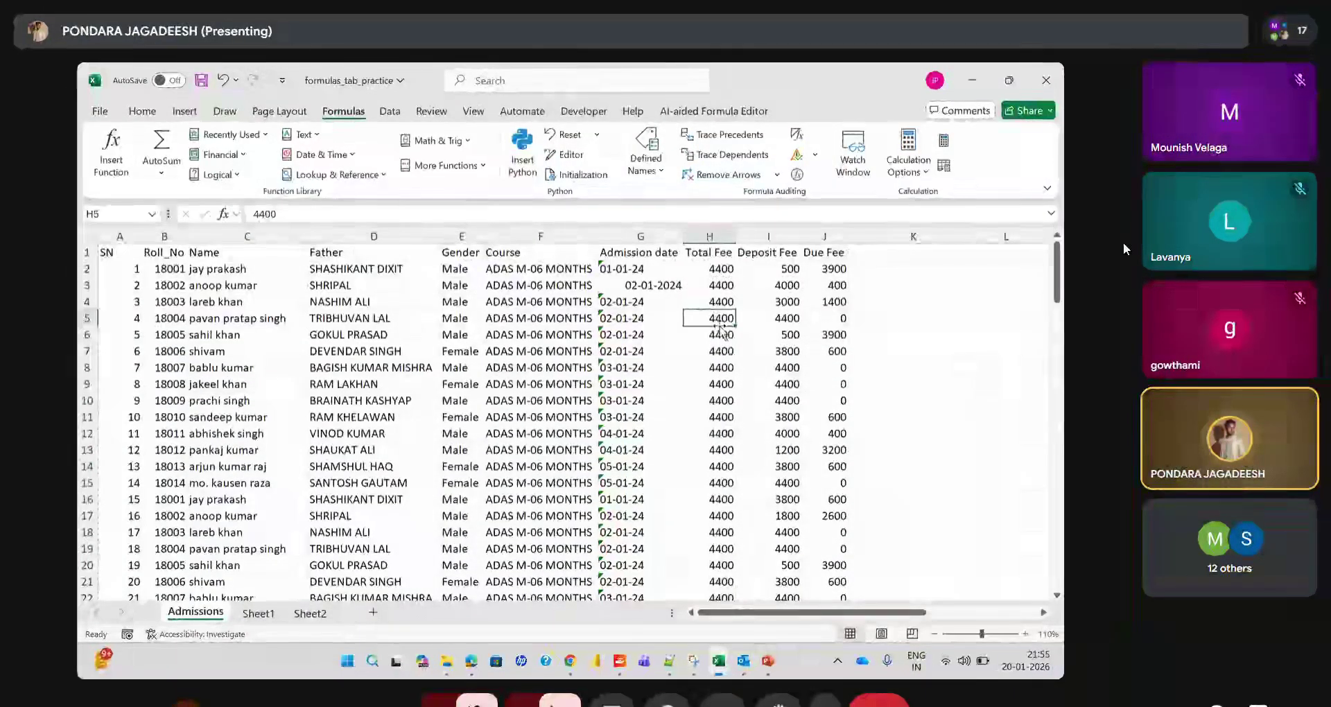
type("30")
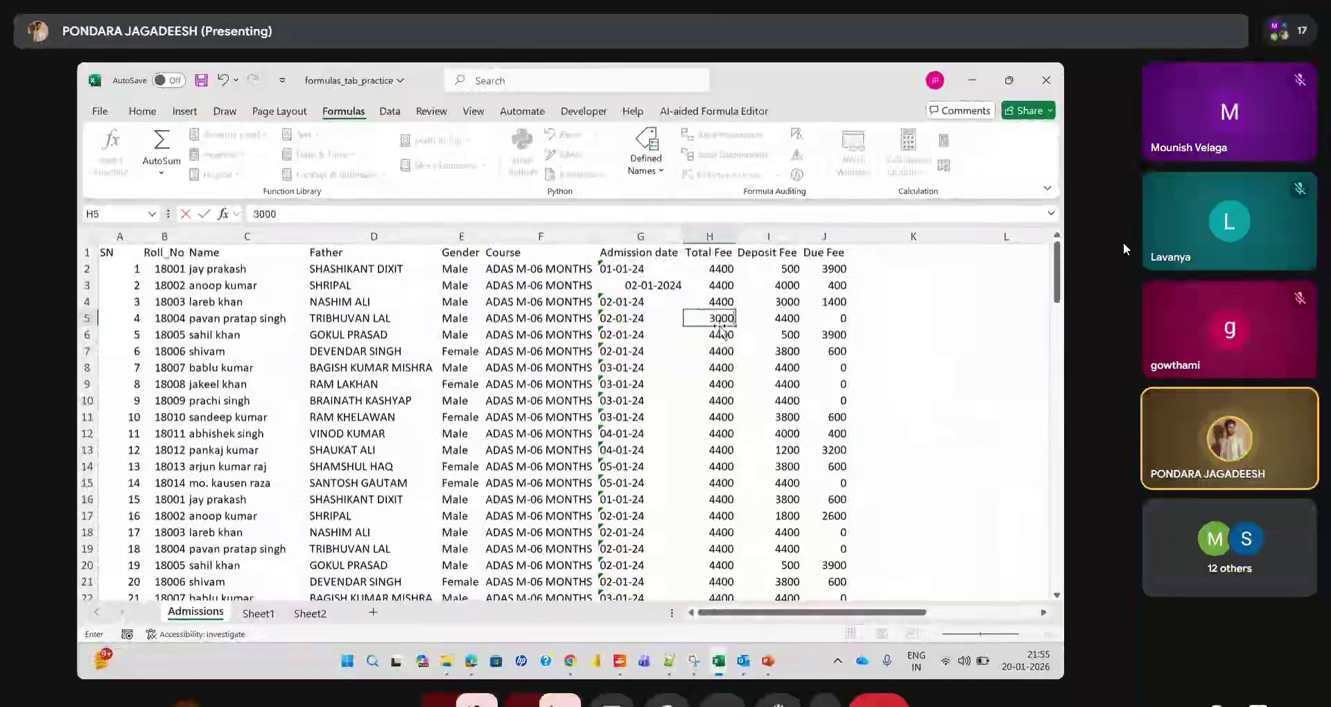
left_click(769, 417)
scroll(738, 419, "down", 20)
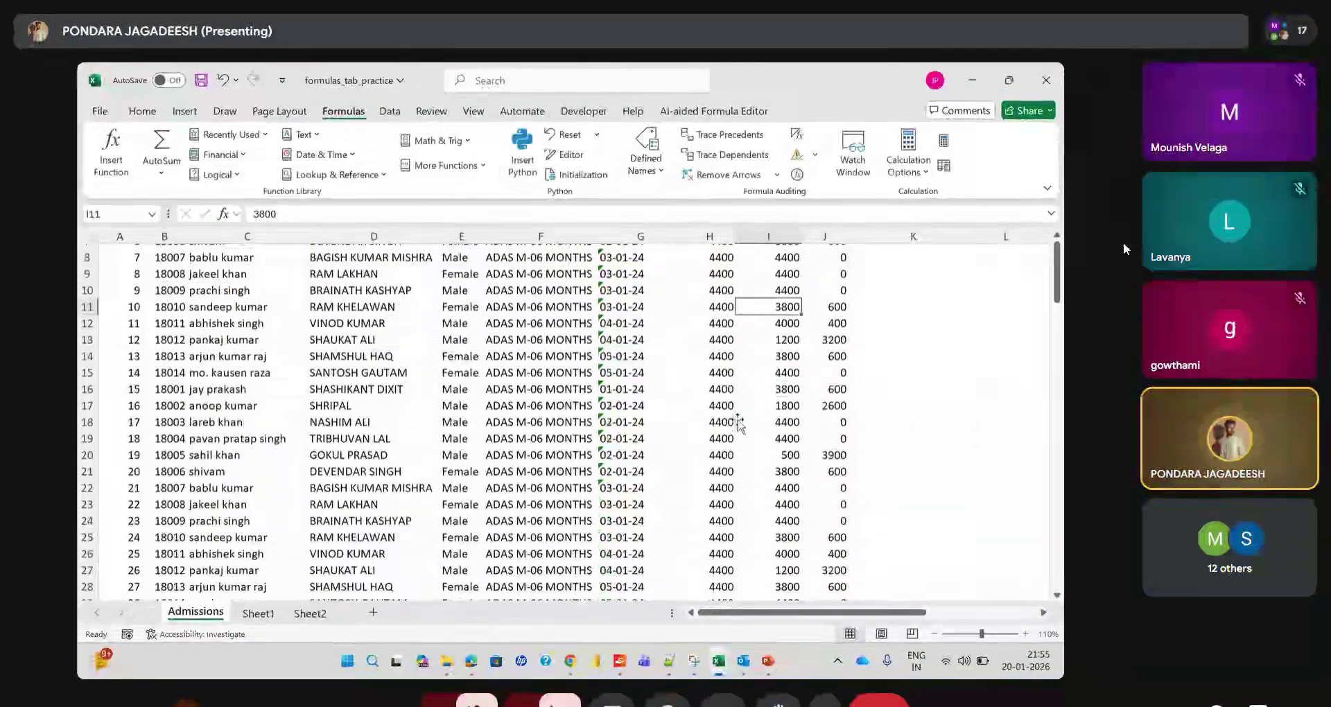
scroll(738, 420, "down", 8)
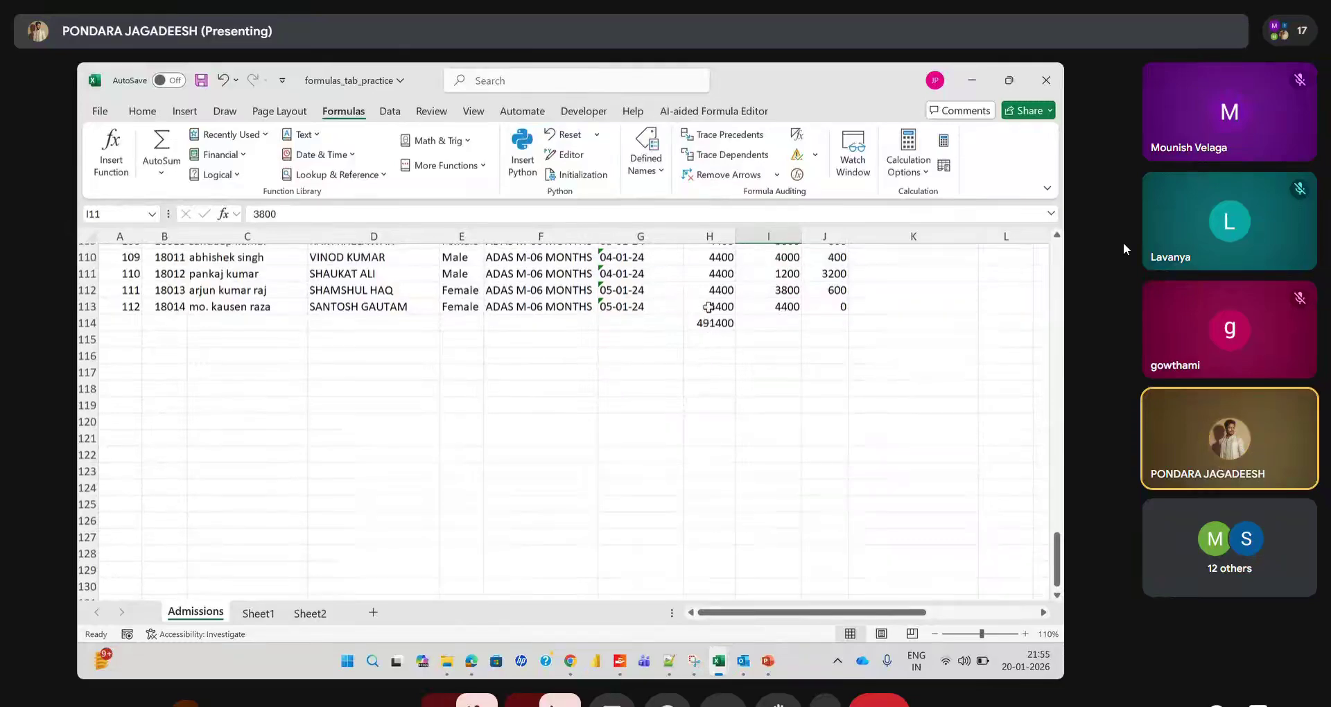
scroll(707, 306, "up", 20)
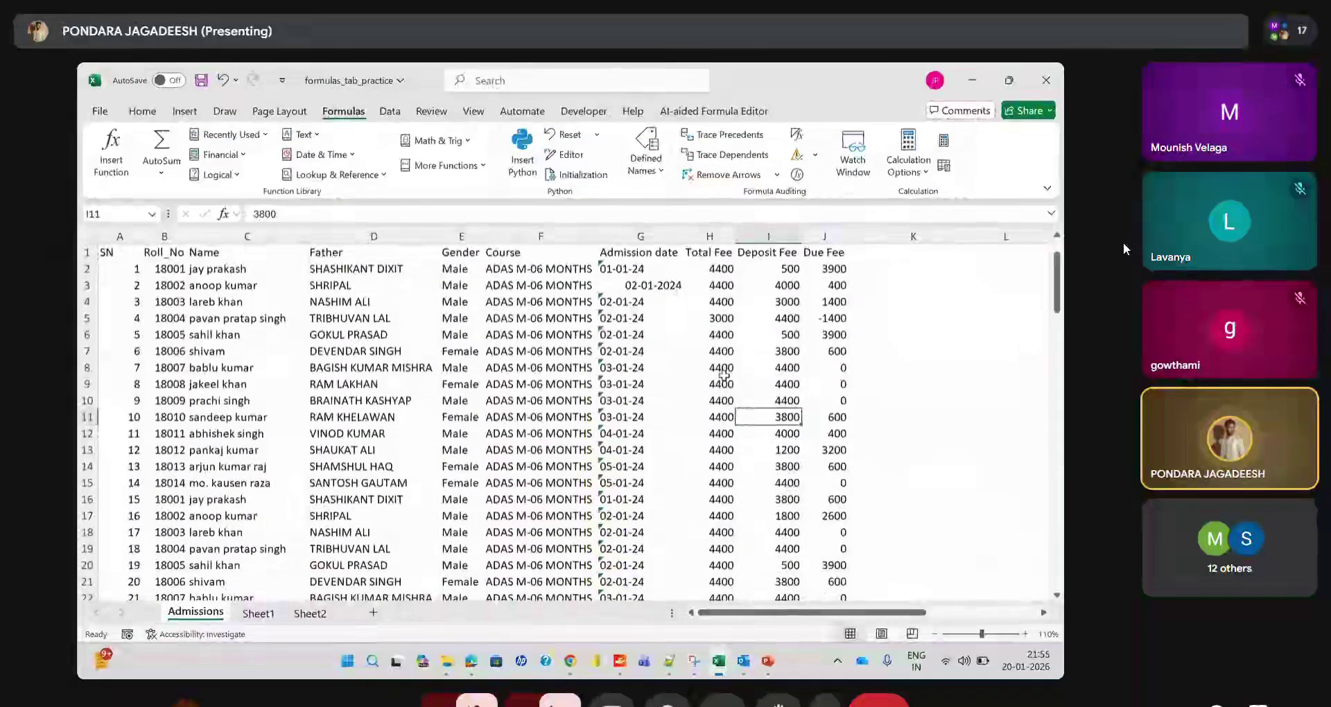
Set the Total Fee in H9 to 7000 and check the sum in H114
left_click(724, 381)
type("70")
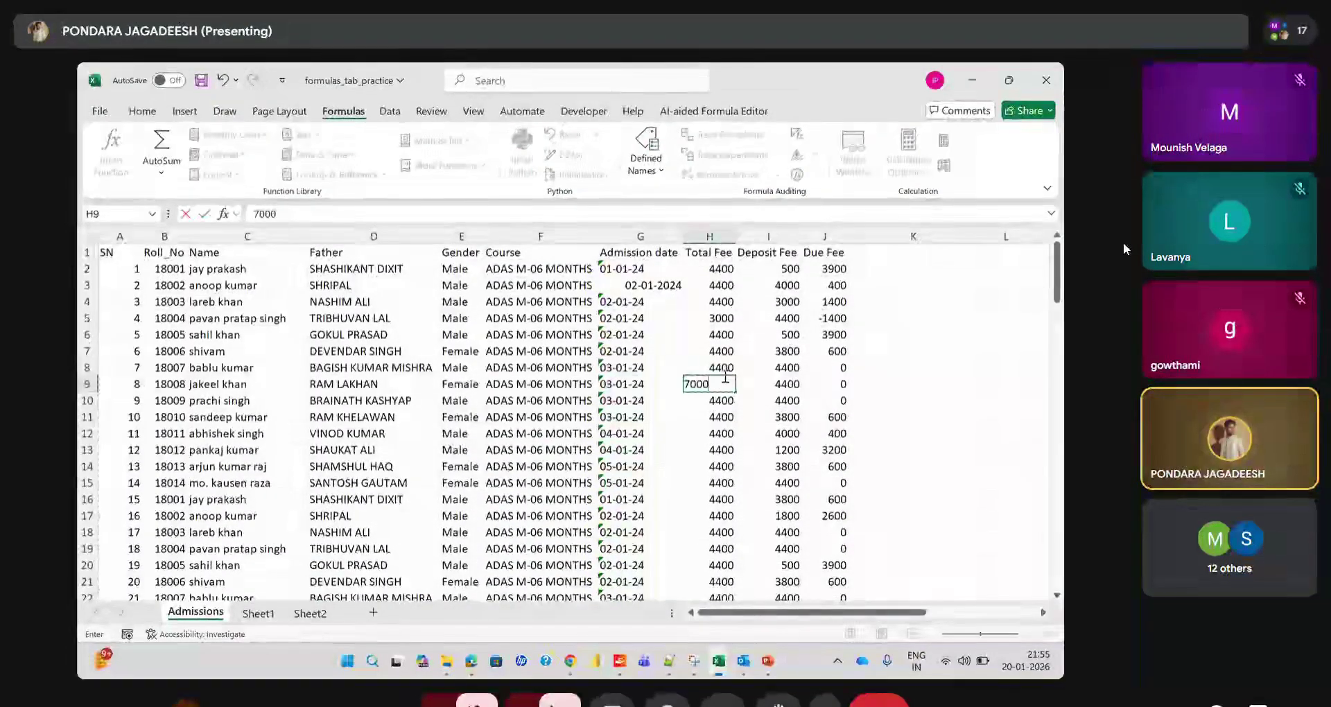
scroll(742, 414, "down", 20)
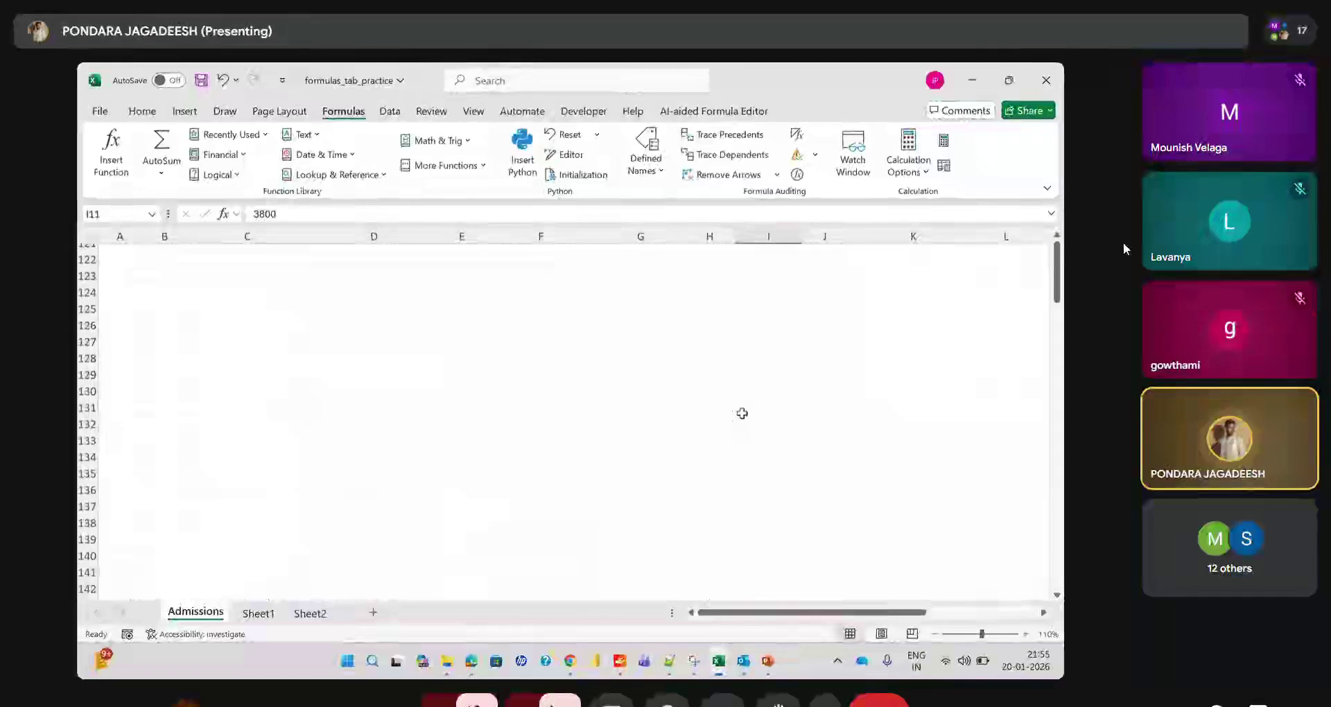
scroll(741, 413, "up", 5)
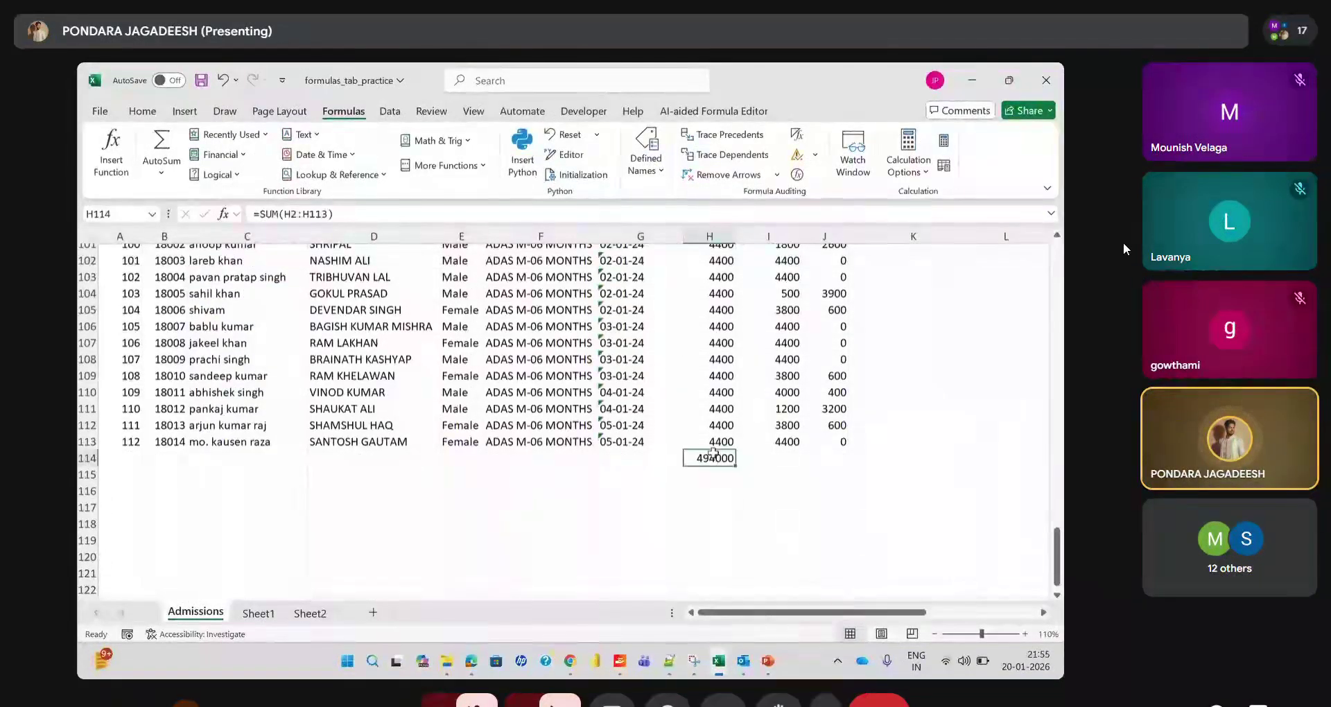
Compare the Total Fee entries at the top of the table with the column sum in H114
scroll(725, 423, "up", 20)
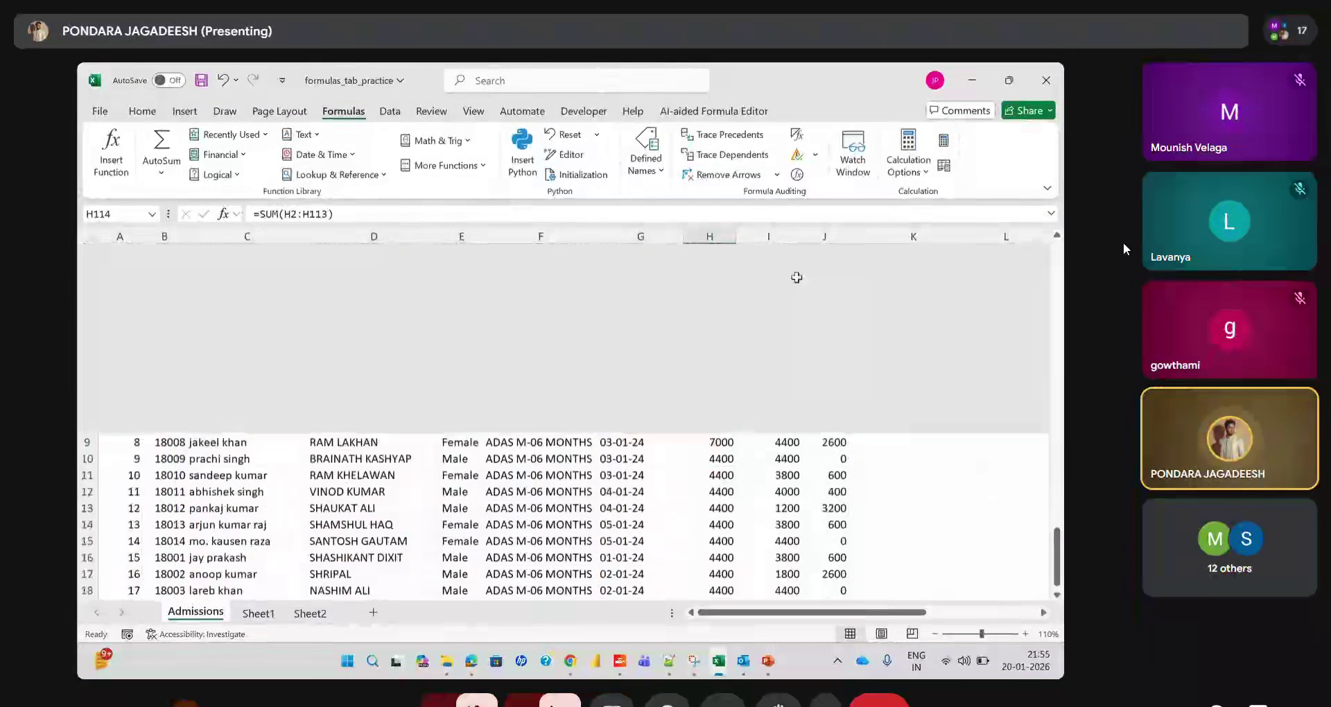
scroll(703, 338, "down", 20)
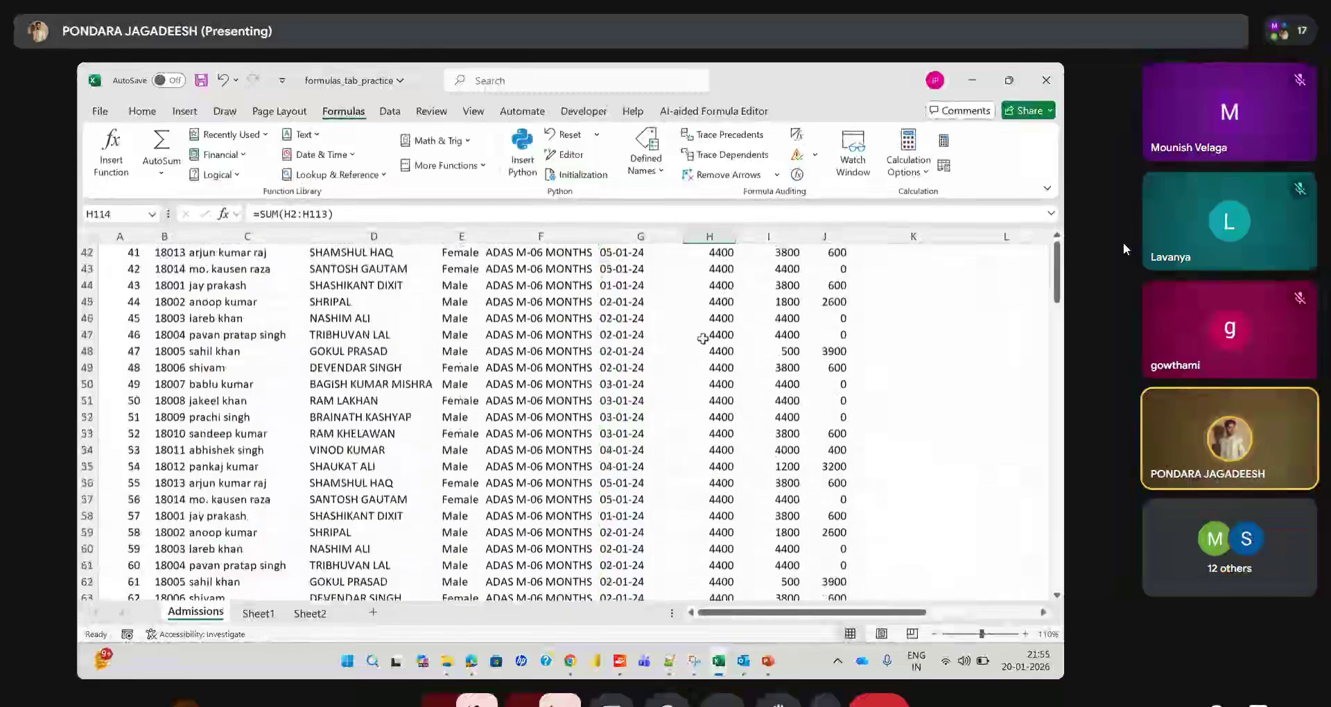
scroll(703, 339, "up", 16)
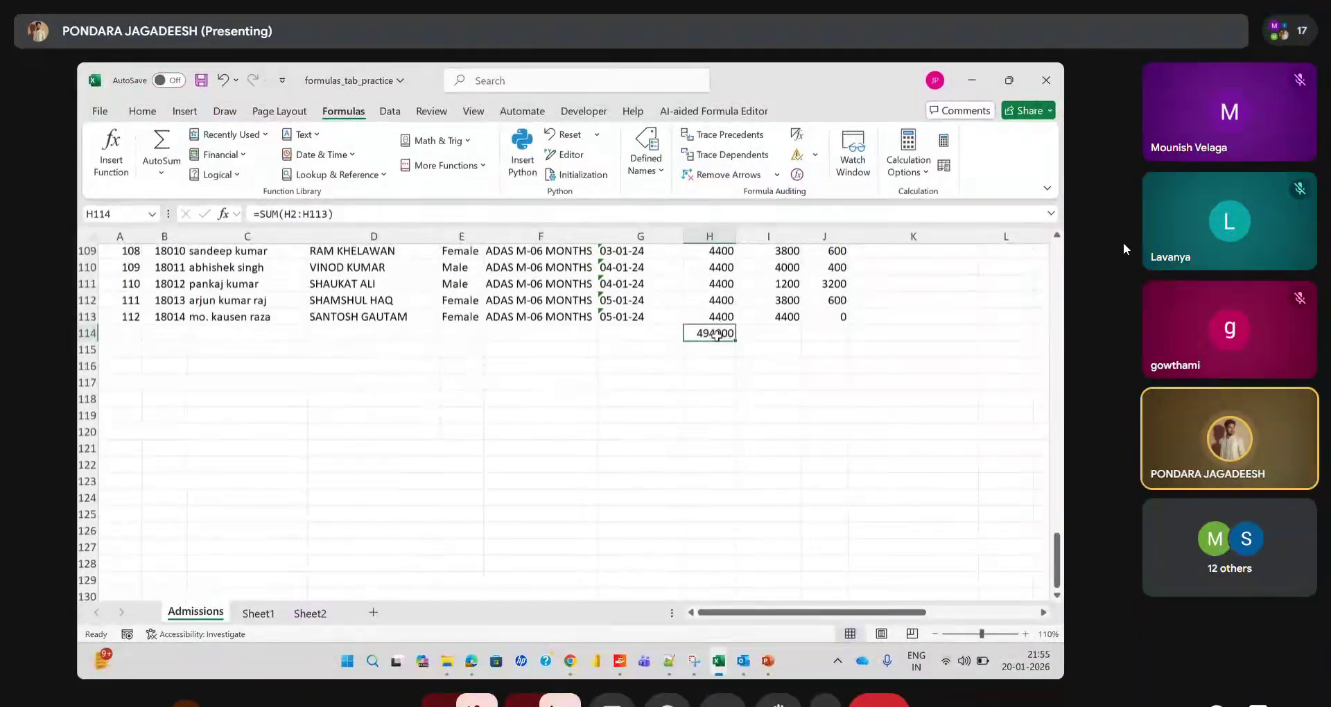
scroll(714, 335, "up", 20)
scroll(714, 336, "down", 20)
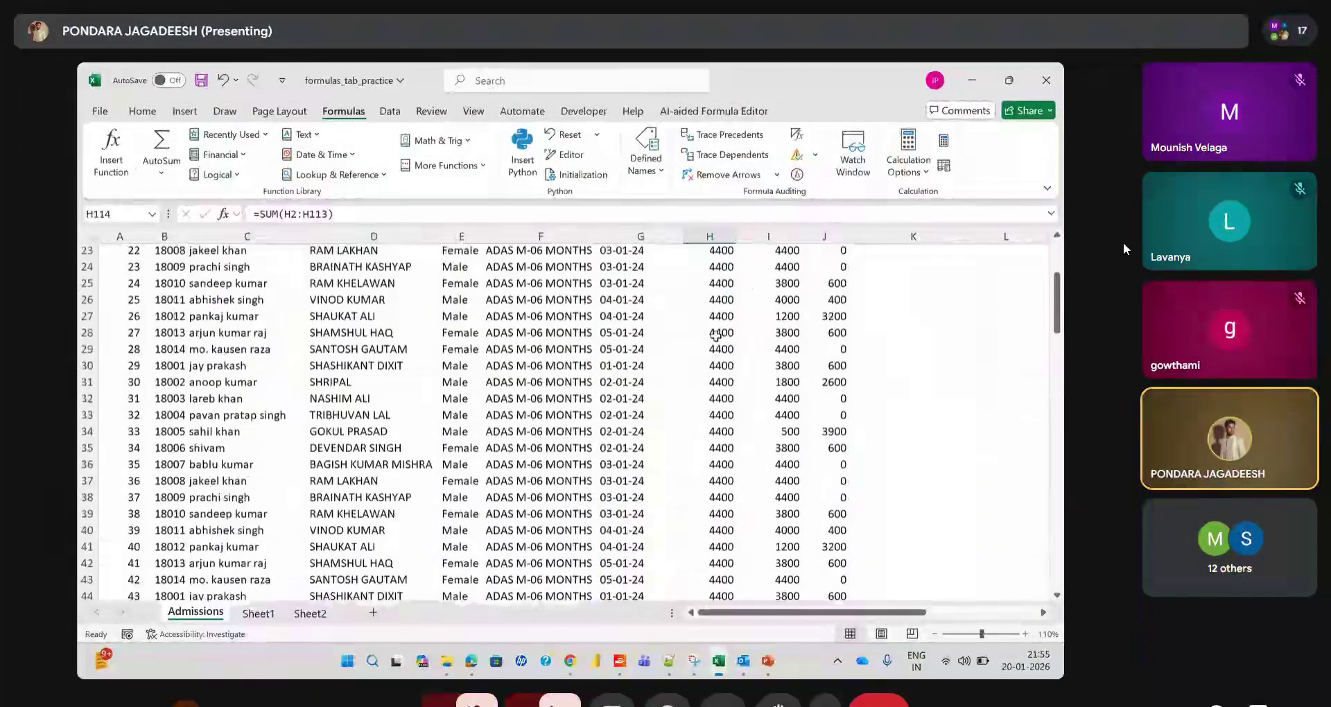
scroll(715, 335, "down", 6)
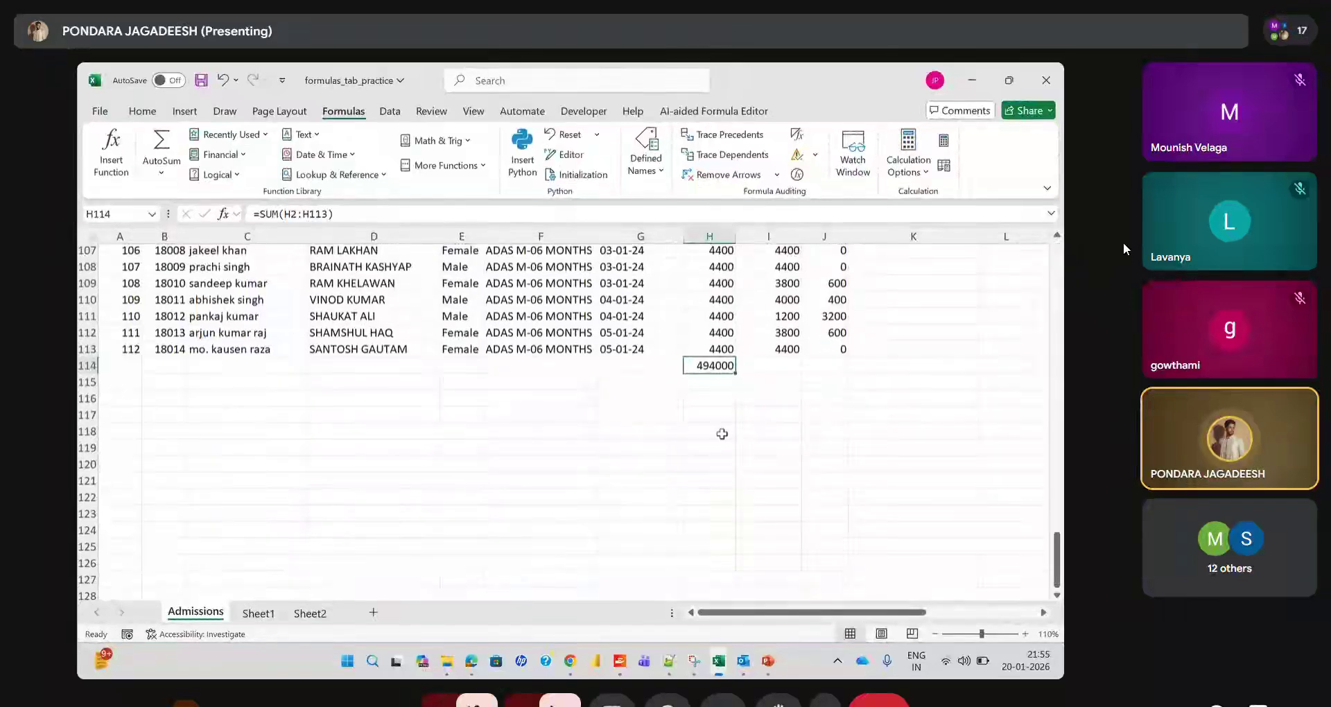
Add the Total Fee sum in H114 of the Admissions sheet to the Watch Window
left_click(805, 405)
left_click(726, 366)
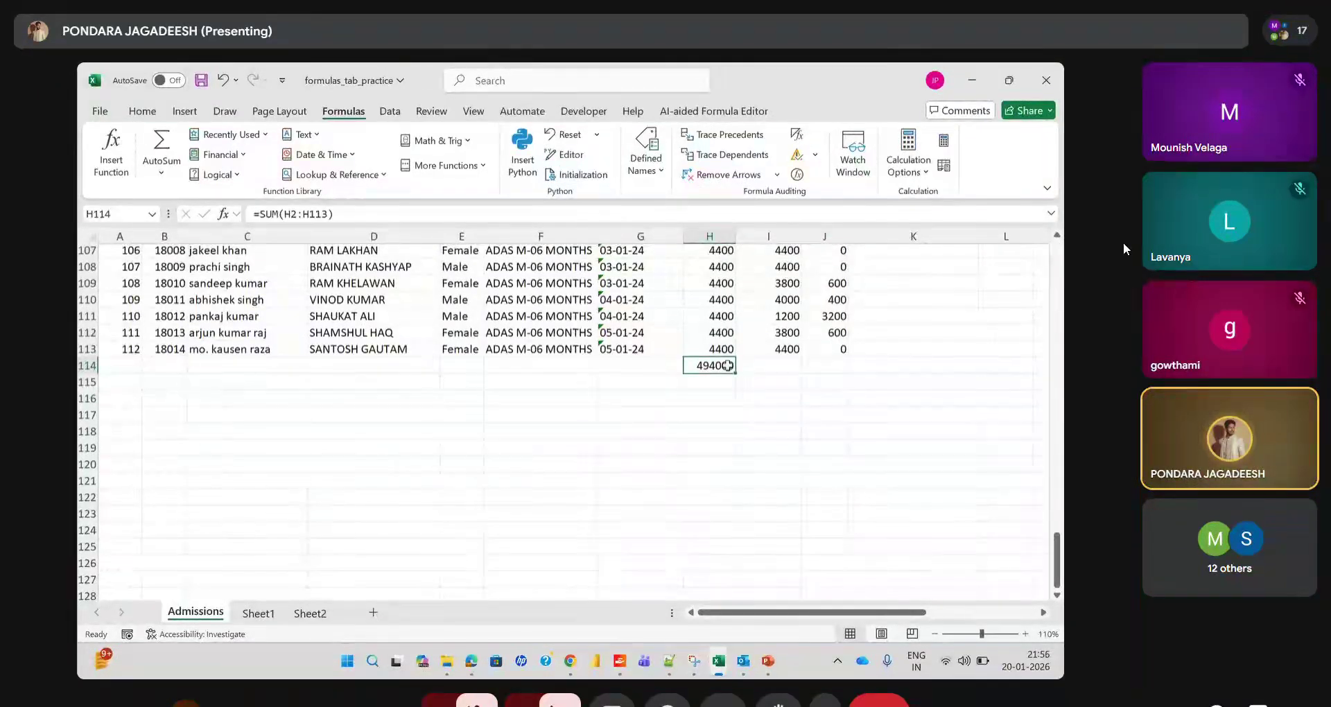
left_click(852, 160)
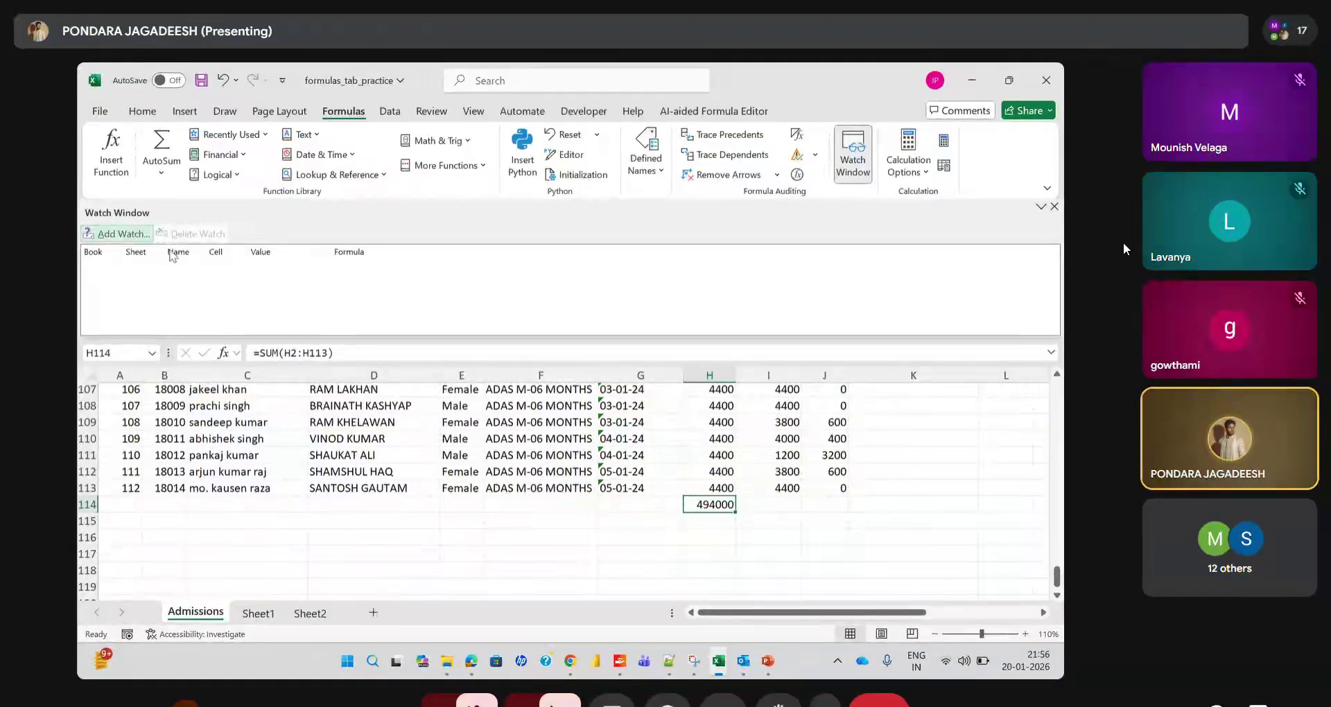
left_click(127, 239)
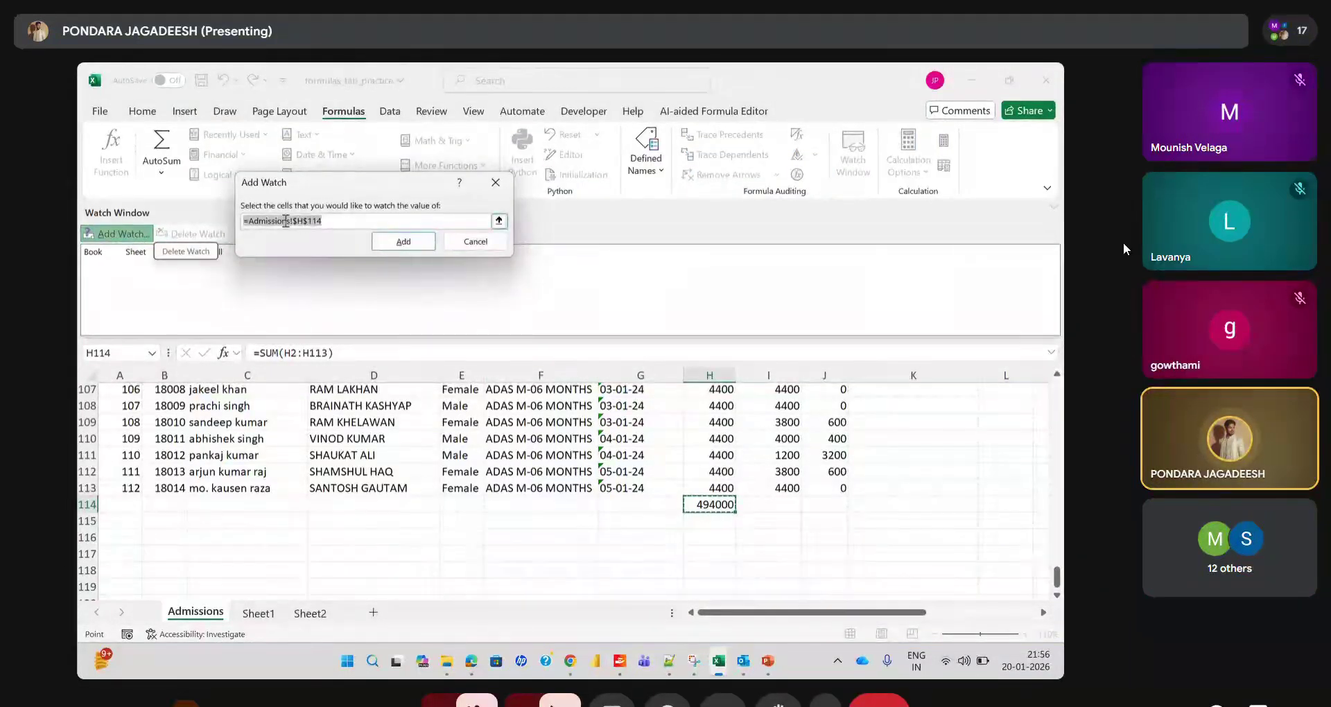
left_click(387, 244)
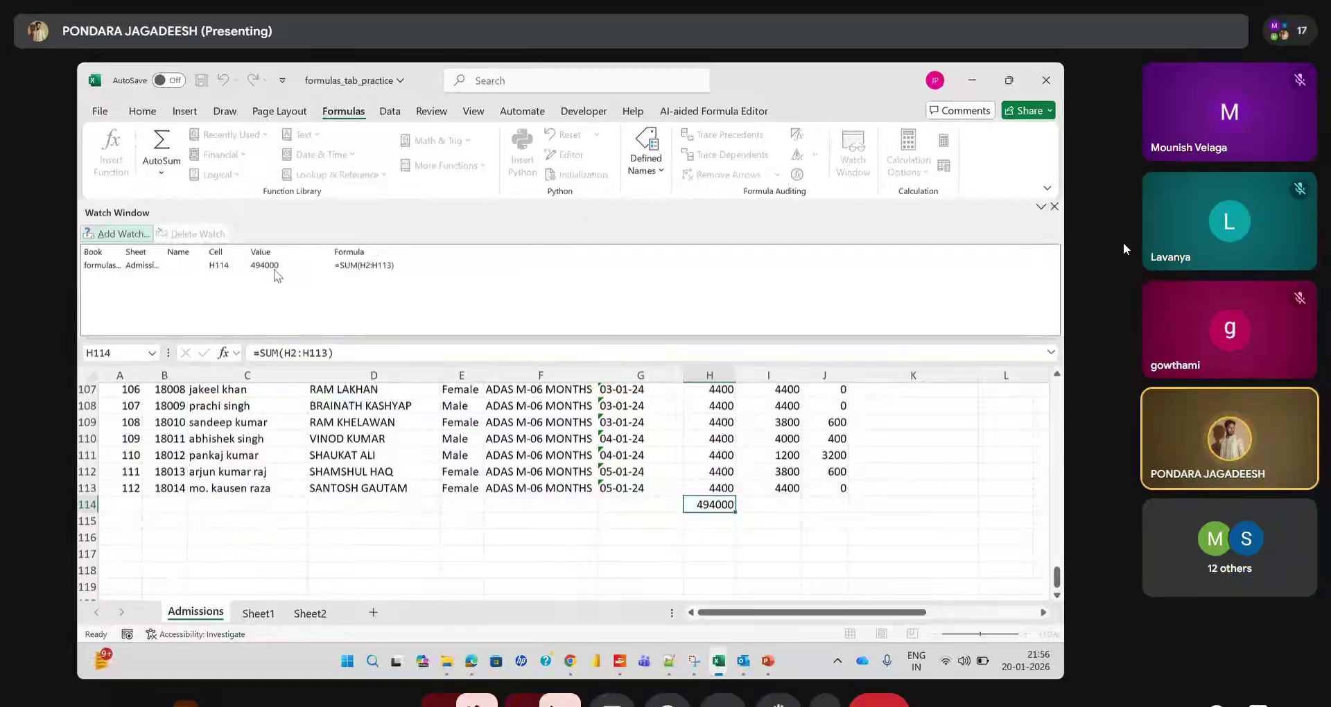
Set the Total Fee in H6 to 7000 and check the watched value of H114
scroll(552, 449, "up", 20)
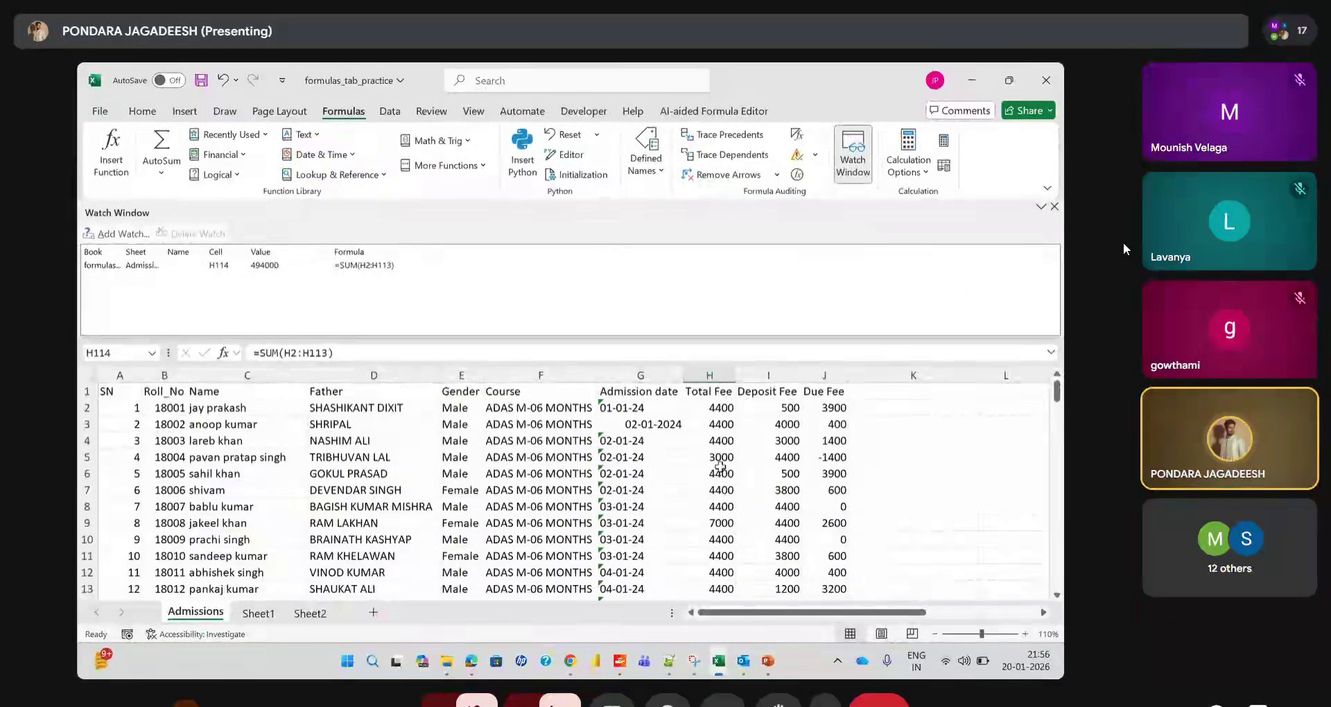
left_click(720, 472)
type("7000")
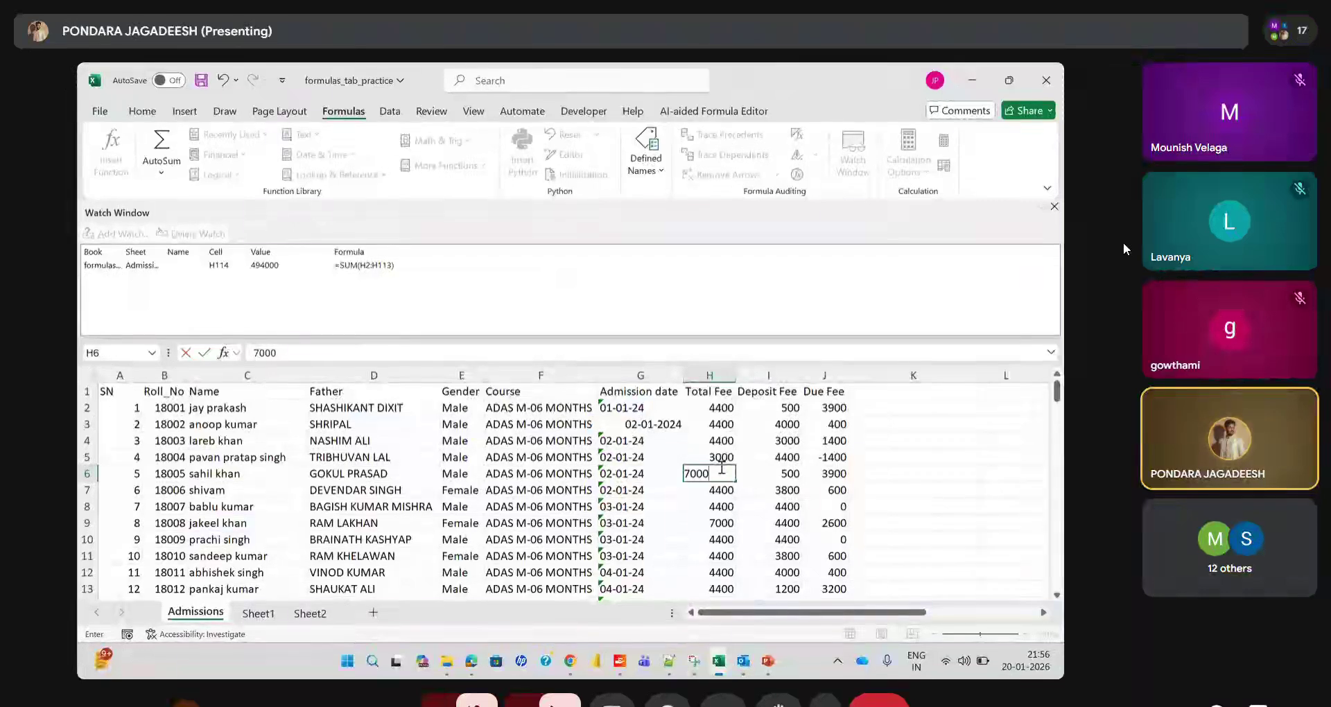
left_click(716, 557)
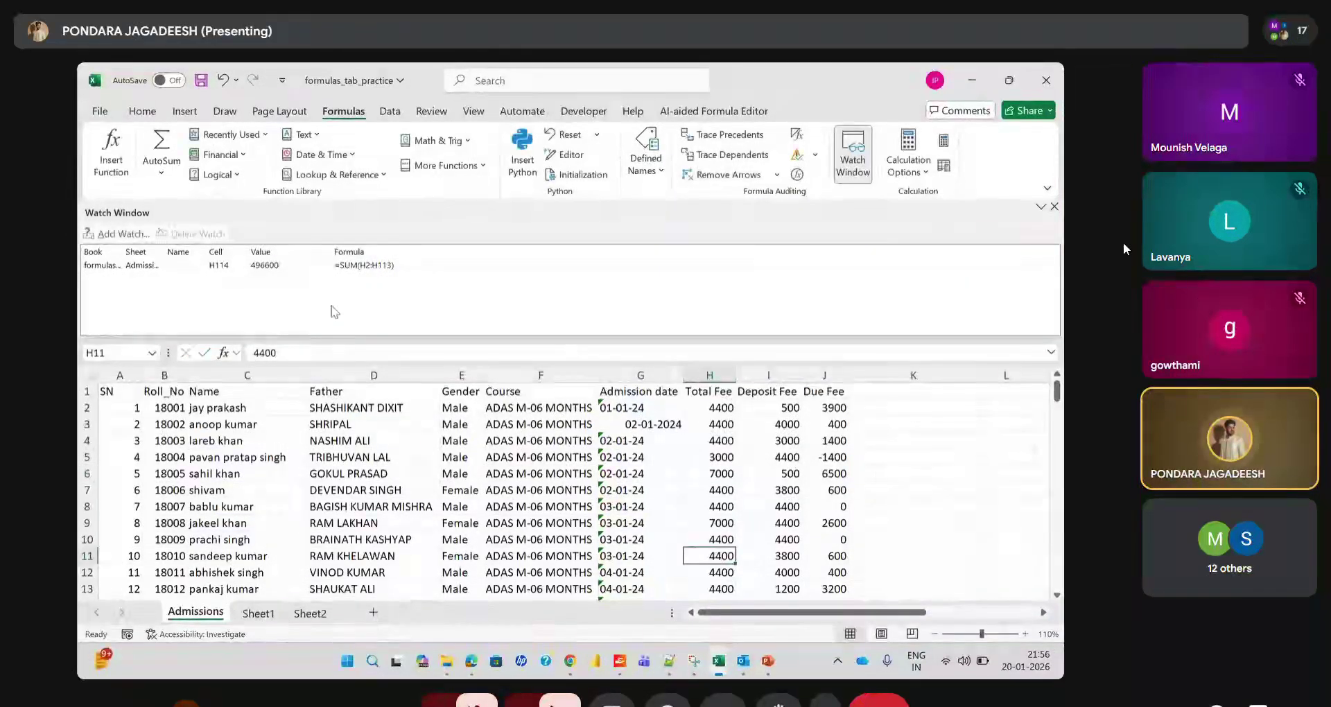
Set the Total Fee in H10 to 4000 and compare the watched value with the sum in H114
left_click(728, 540)
type("4")
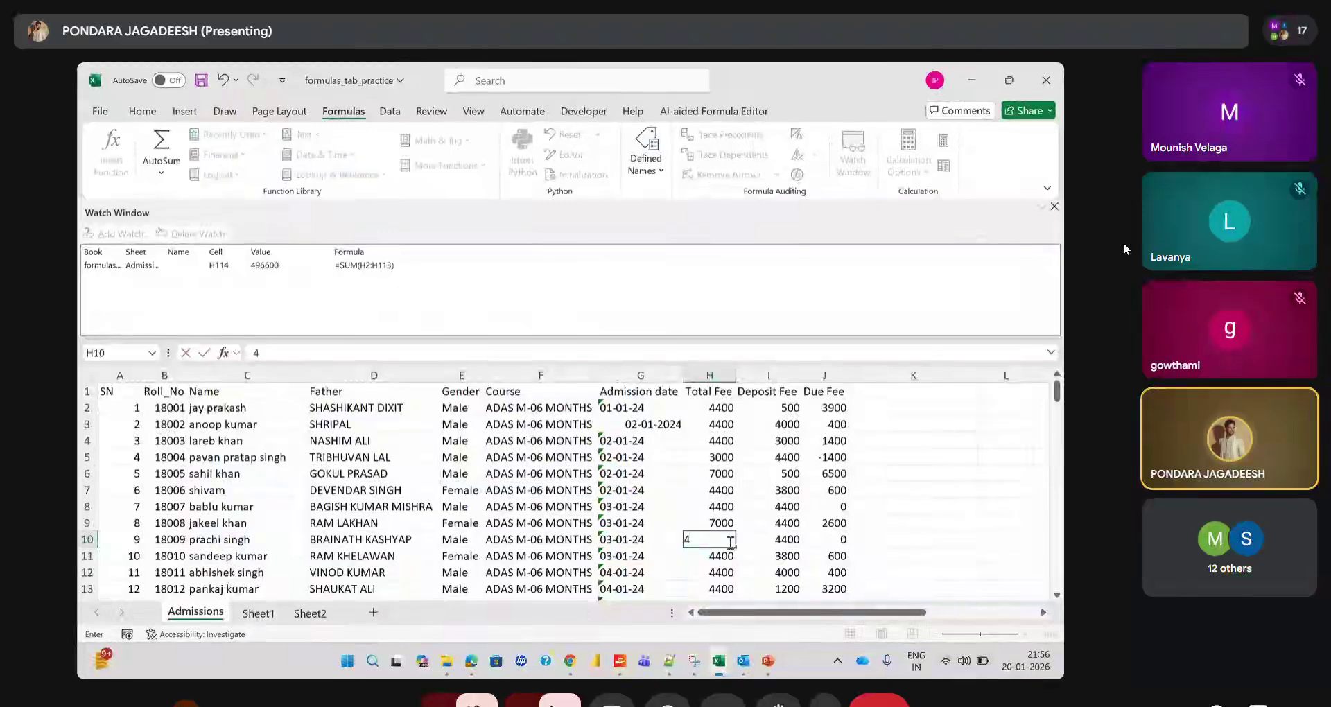
left_click(760, 469)
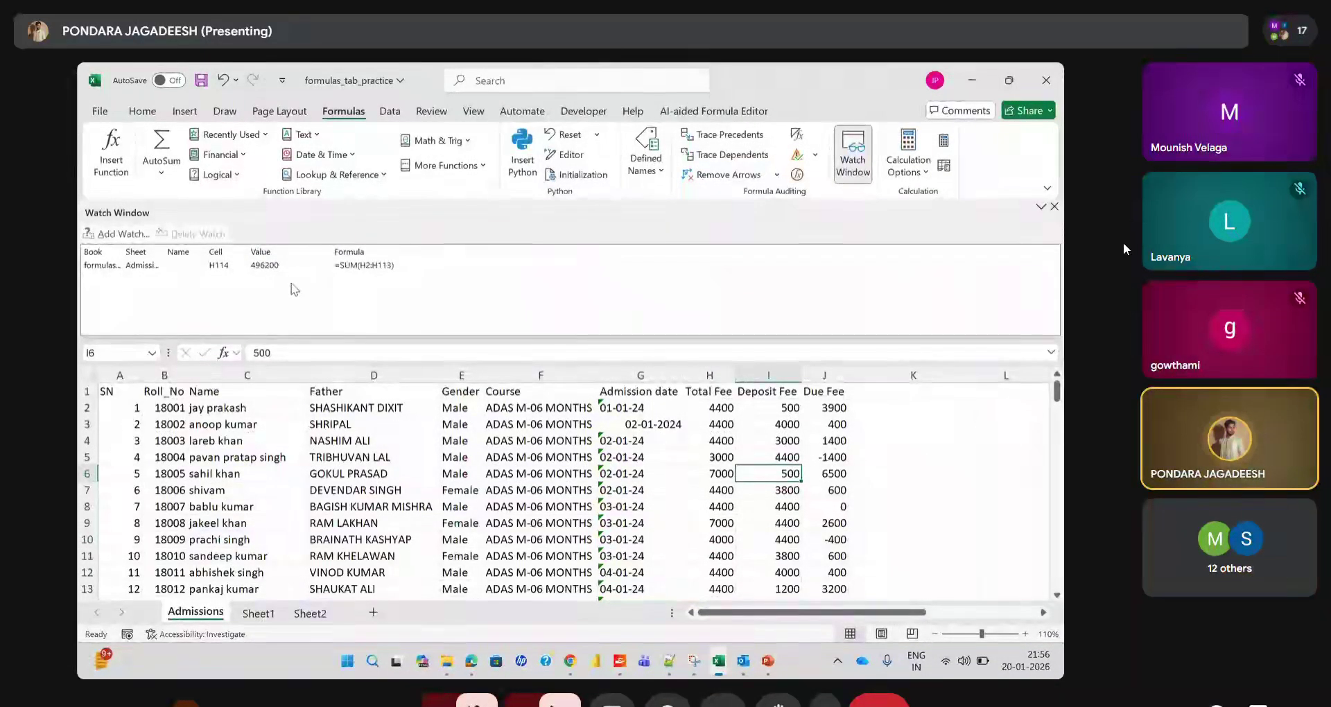
scroll(573, 550, "down", 20)
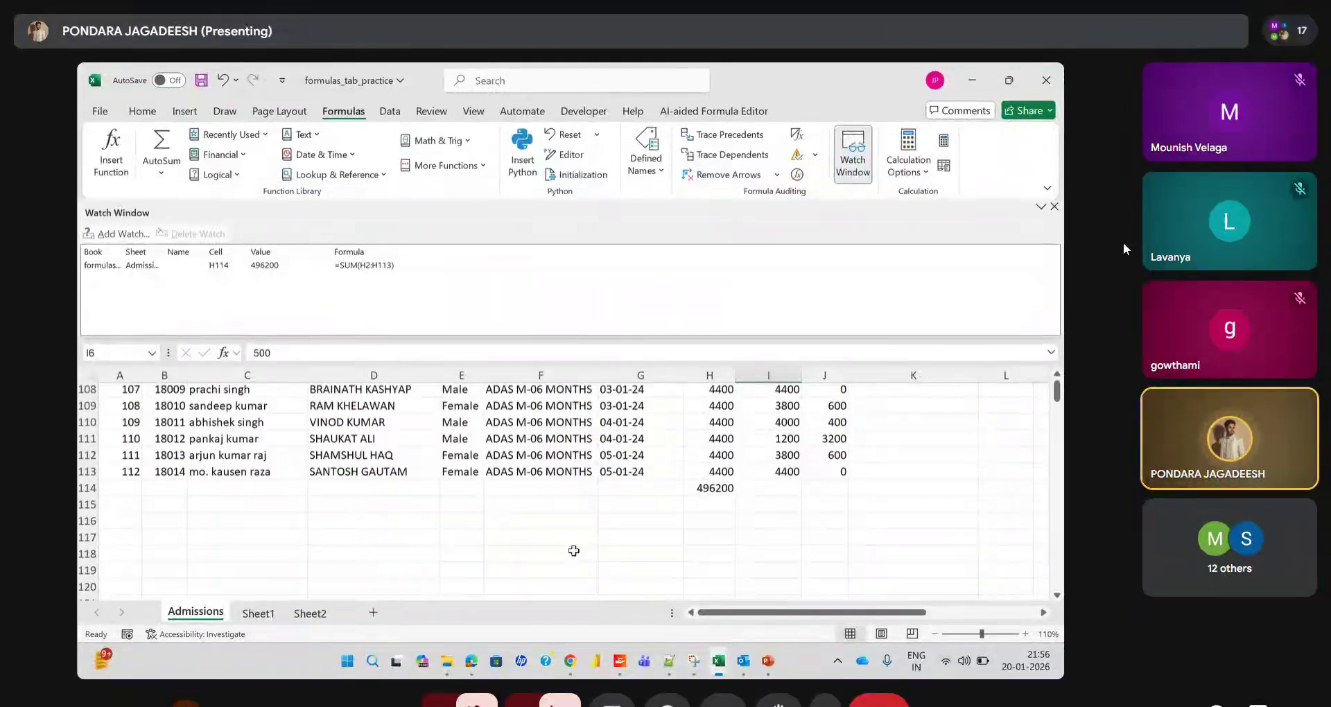
scroll(573, 550, "up", 1)
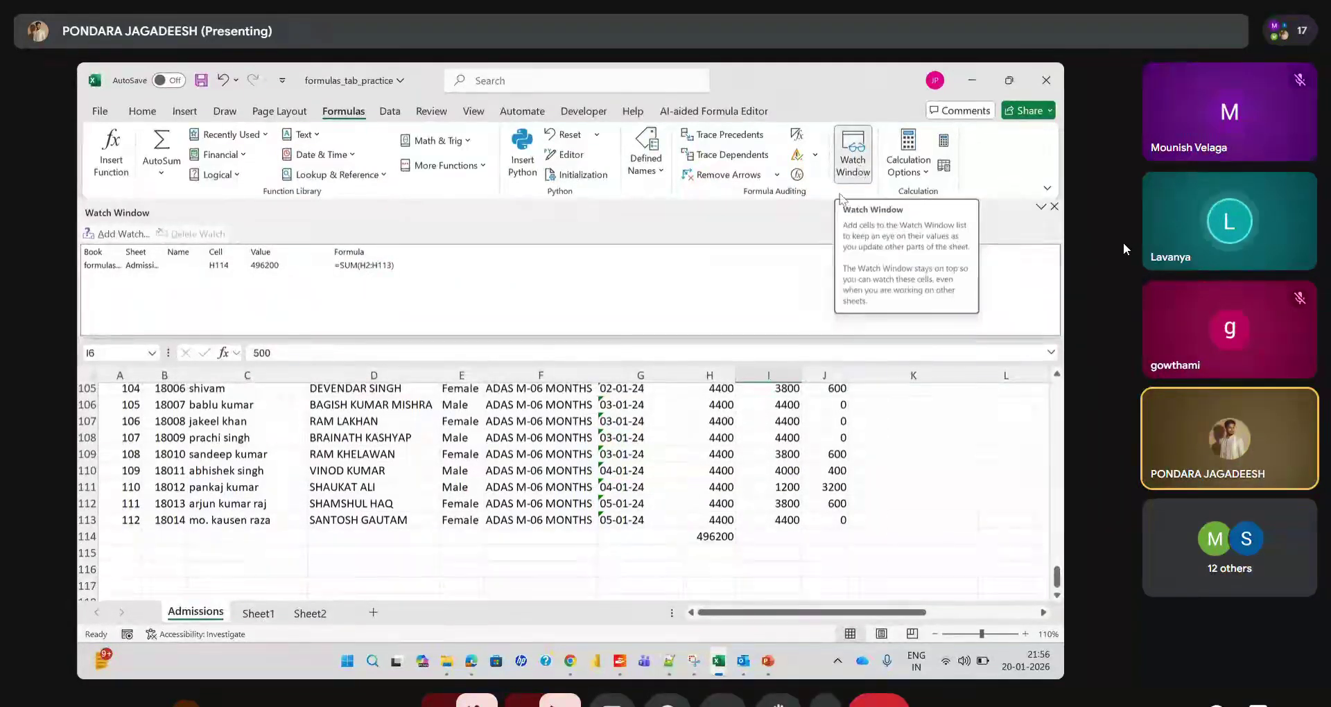
scroll(714, 501, "up", 20)
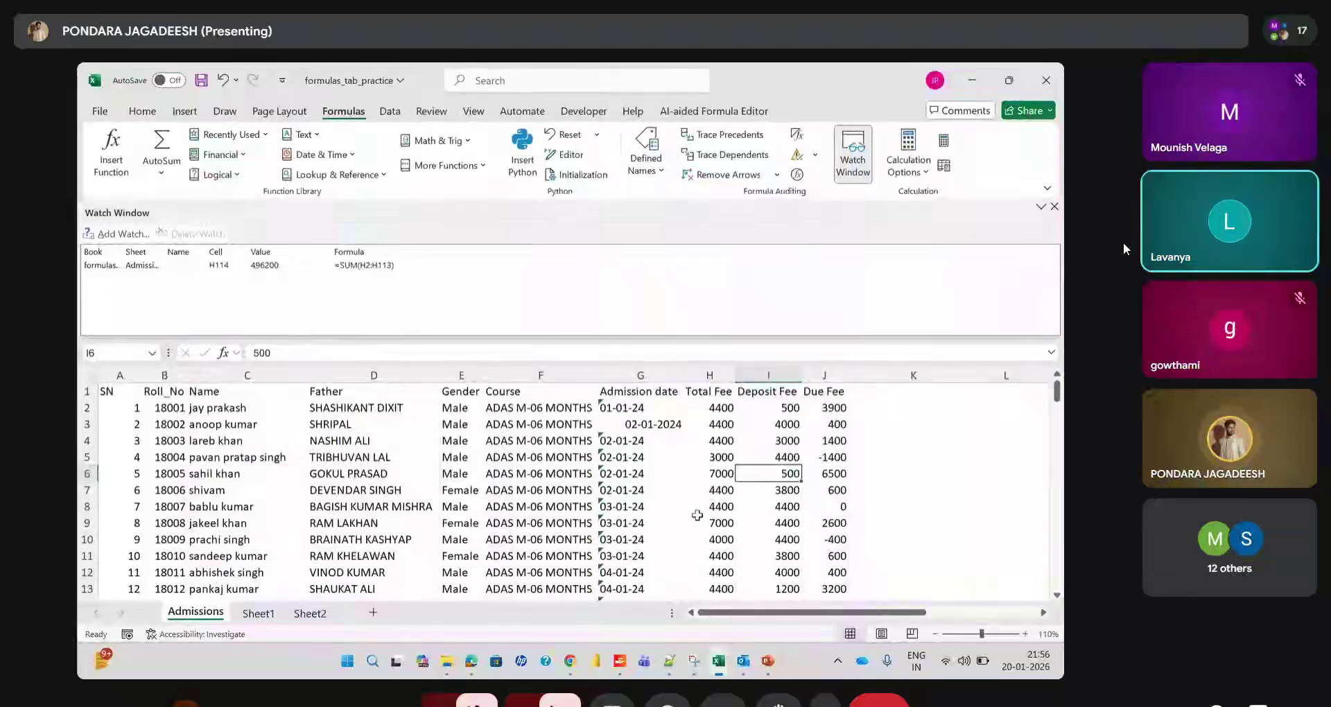
Switch to the Google Meet call window in Chrome
mouse_move(569, 661)
left_click(550, 529)
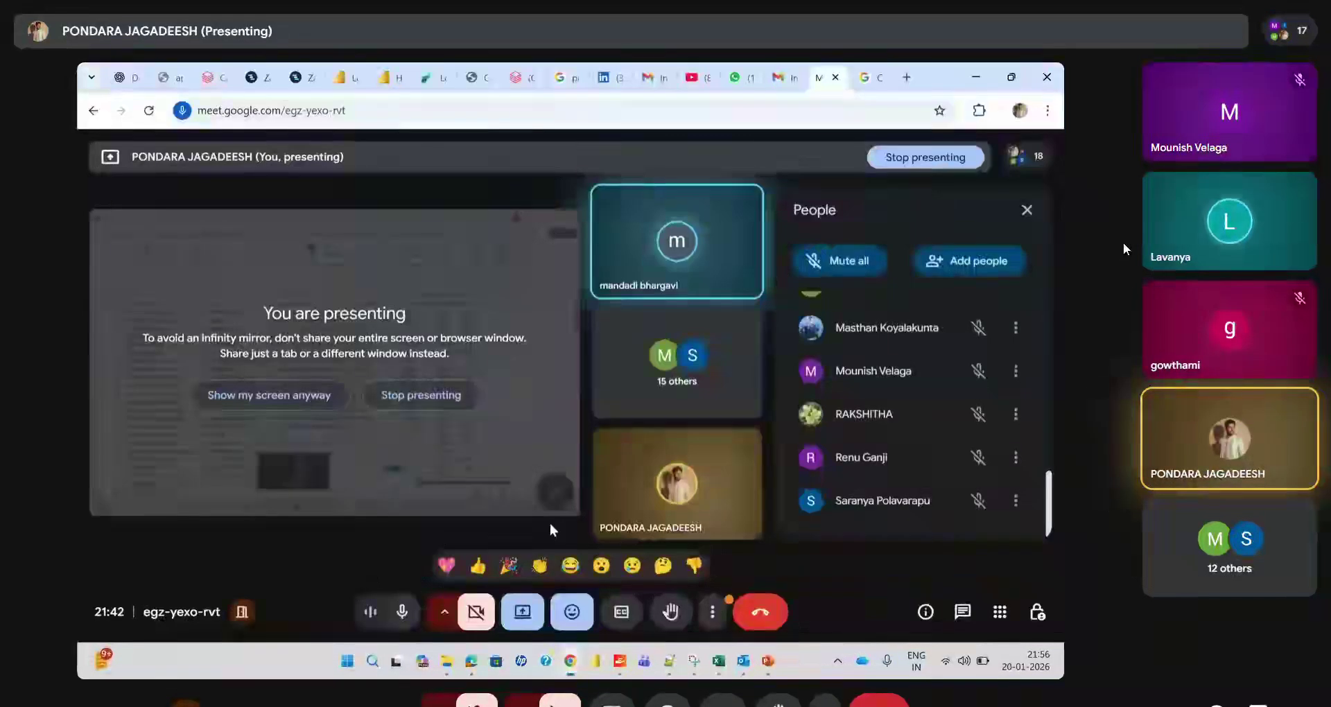